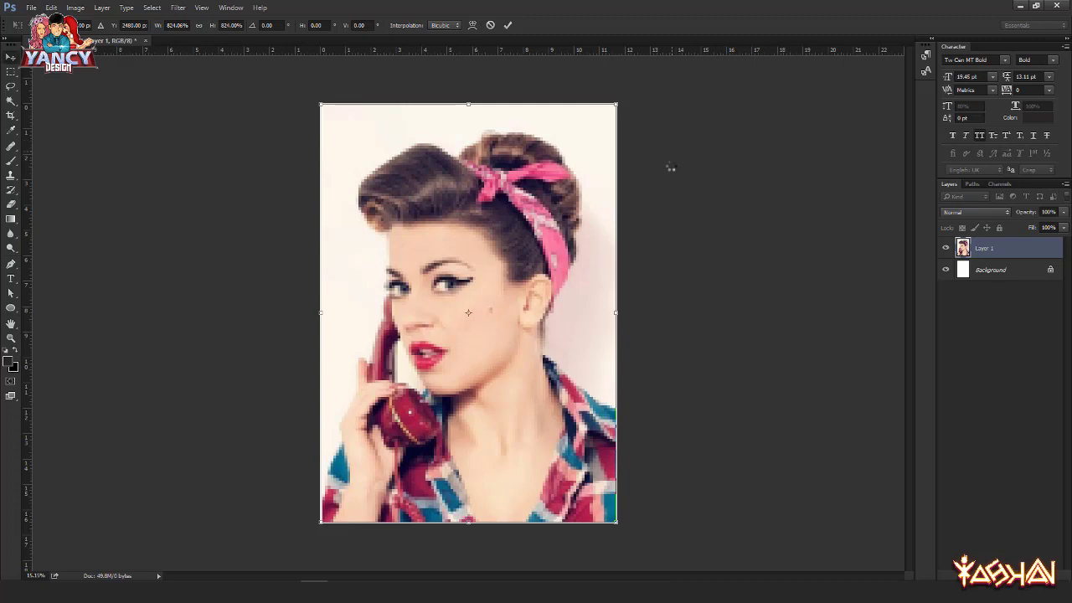
Step: Lower the photo layer's opacity to 80% and lock the layer
key("8")
left_click(999, 229)
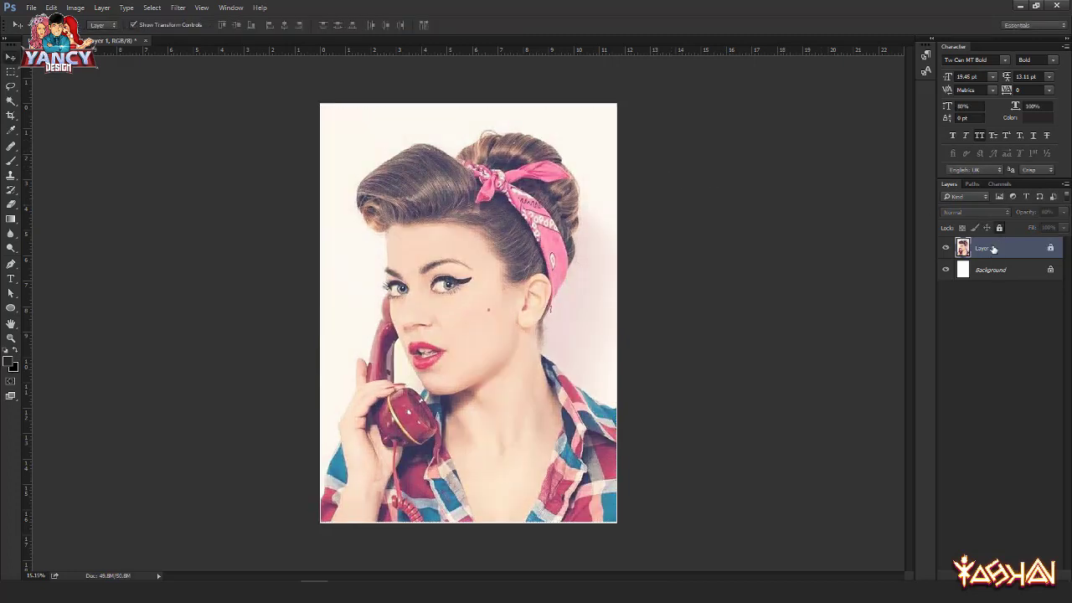
Step: Add a new empty layer with default settings above the photo layer
key("ctrl+shift+n")
key("Return")
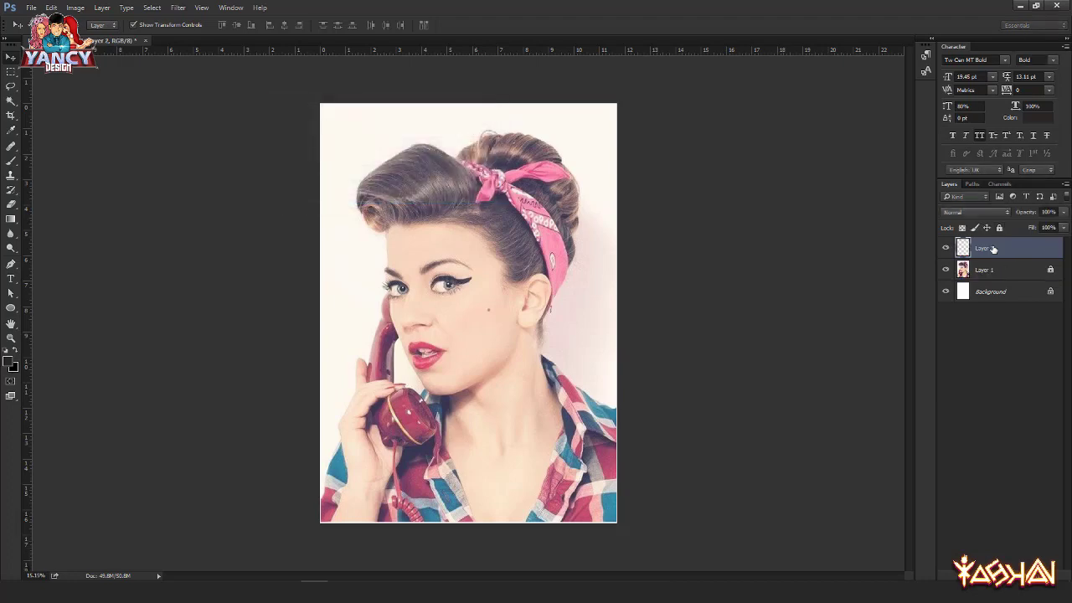
Step: Set up a hard round 15 px brush, paint a short test stroke beside the shoulder, and undo it
scroll(616, 418, "up", 6)
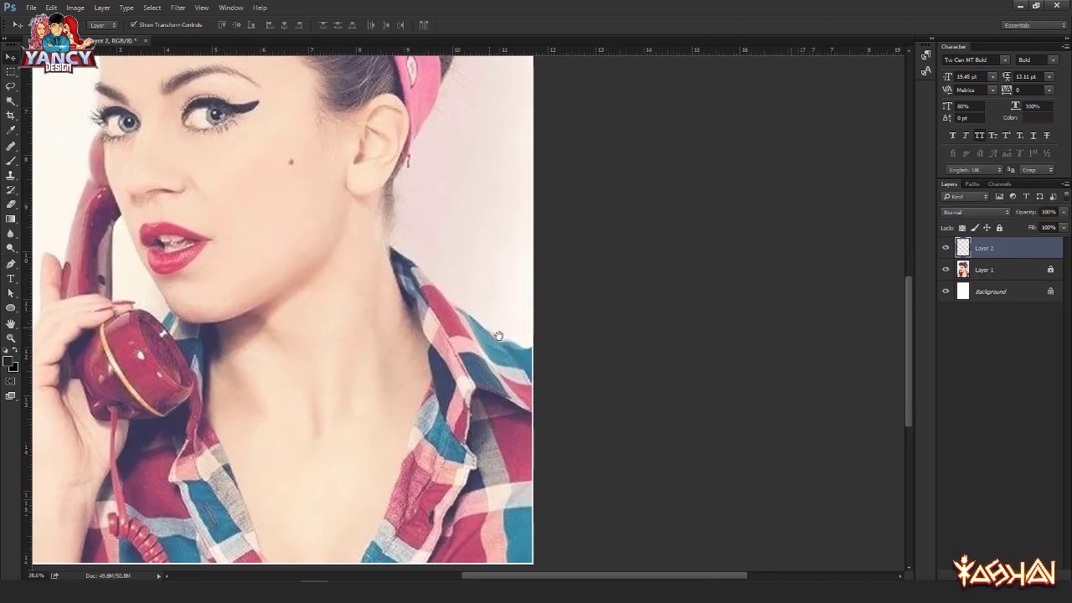
scroll(517, 347, "up", 1)
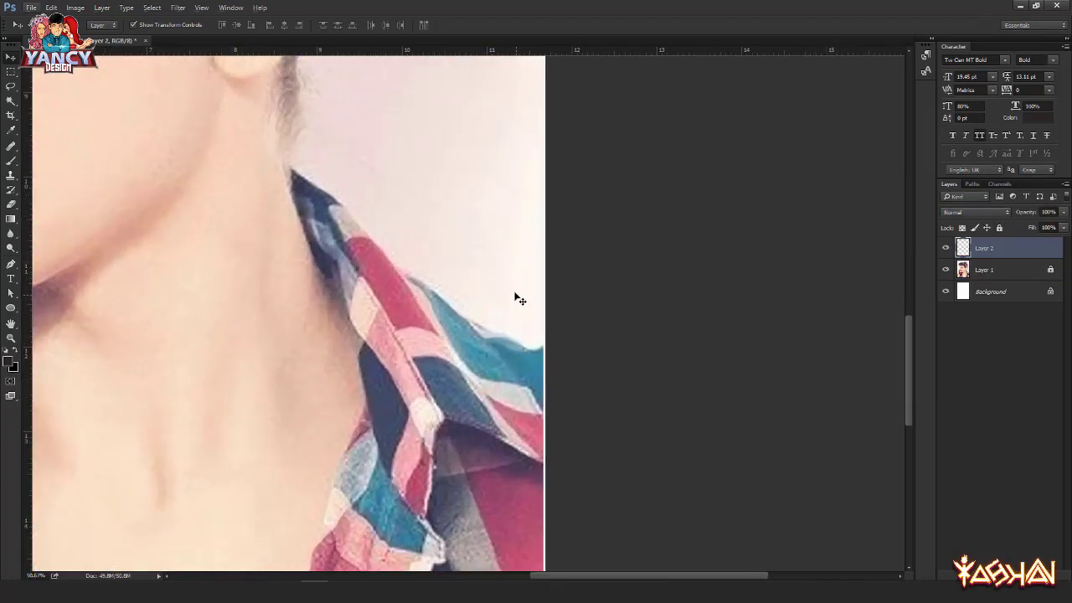
key("b")
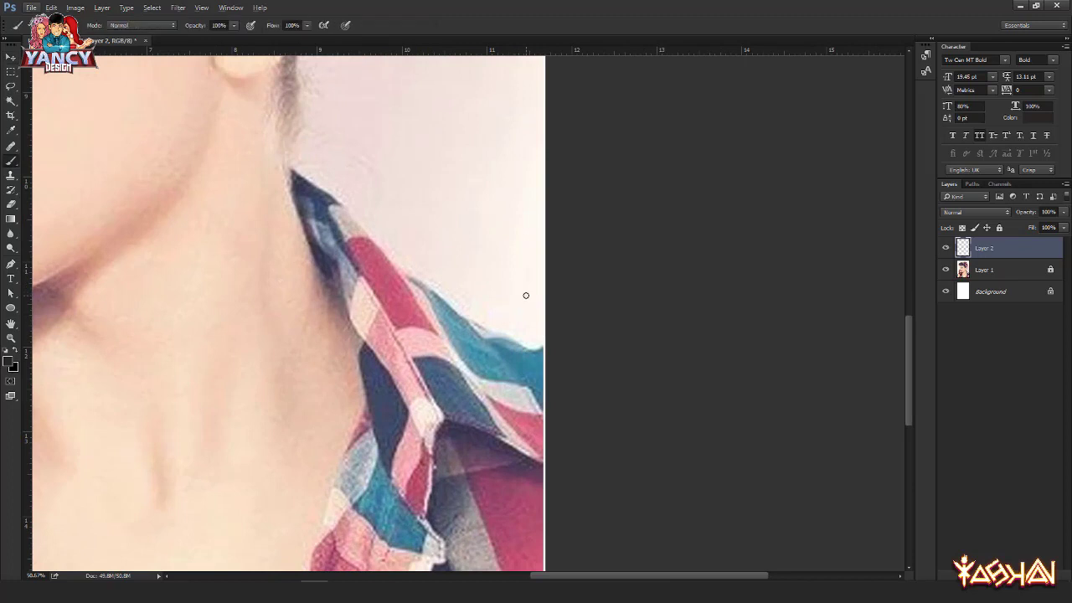
right_click(501, 274)
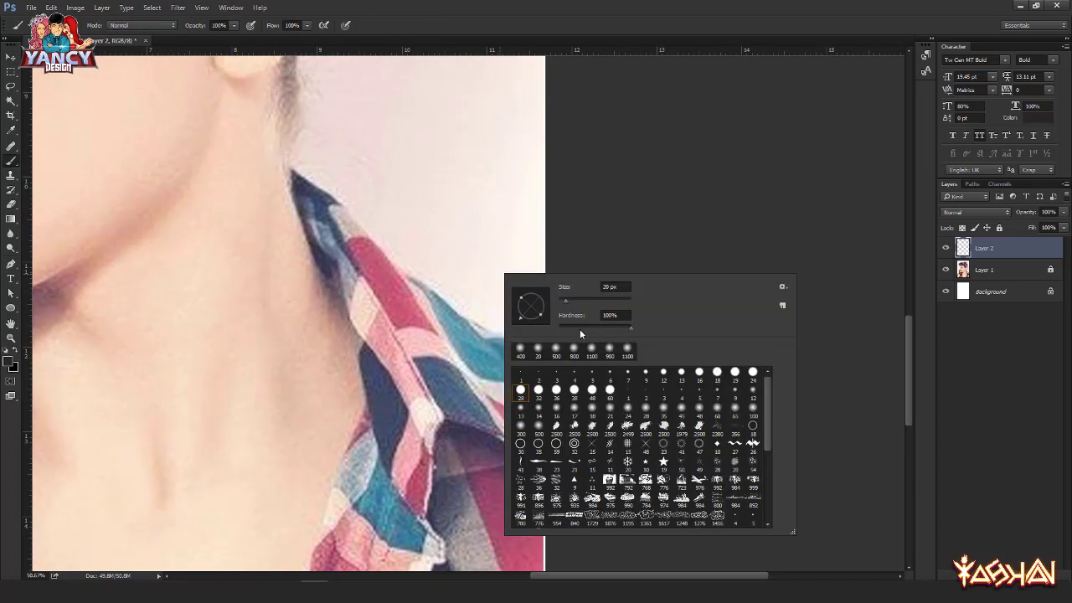
key("Tab")
left_click_drag(444, 170, 449, 264)
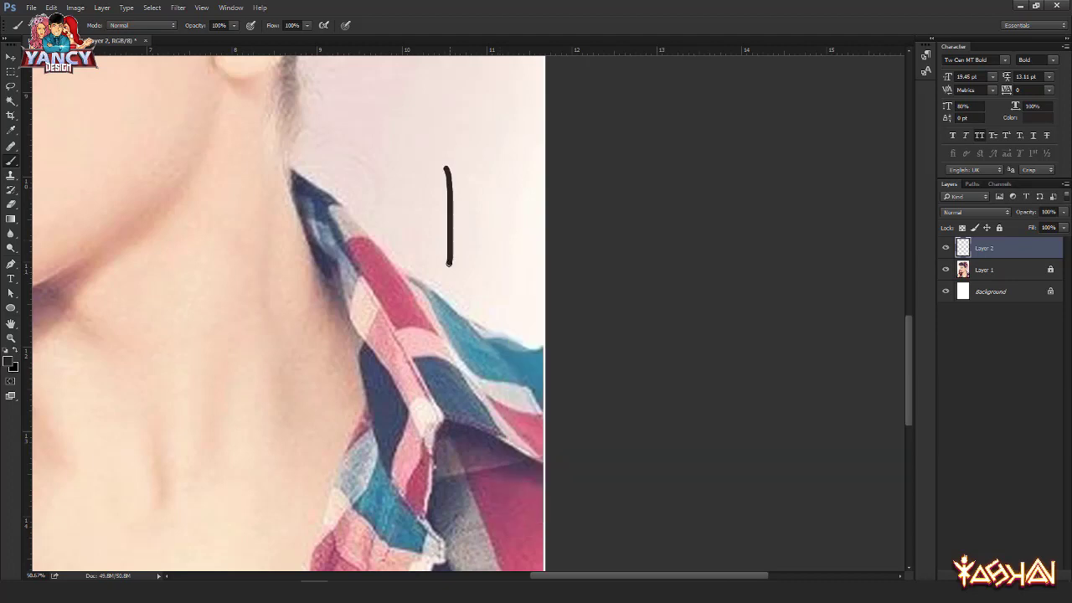
key("ctrl+z")
Step: Trace the top of the shirt shoulder with the Pen tool, from the photo's edge to the collar
key("p")
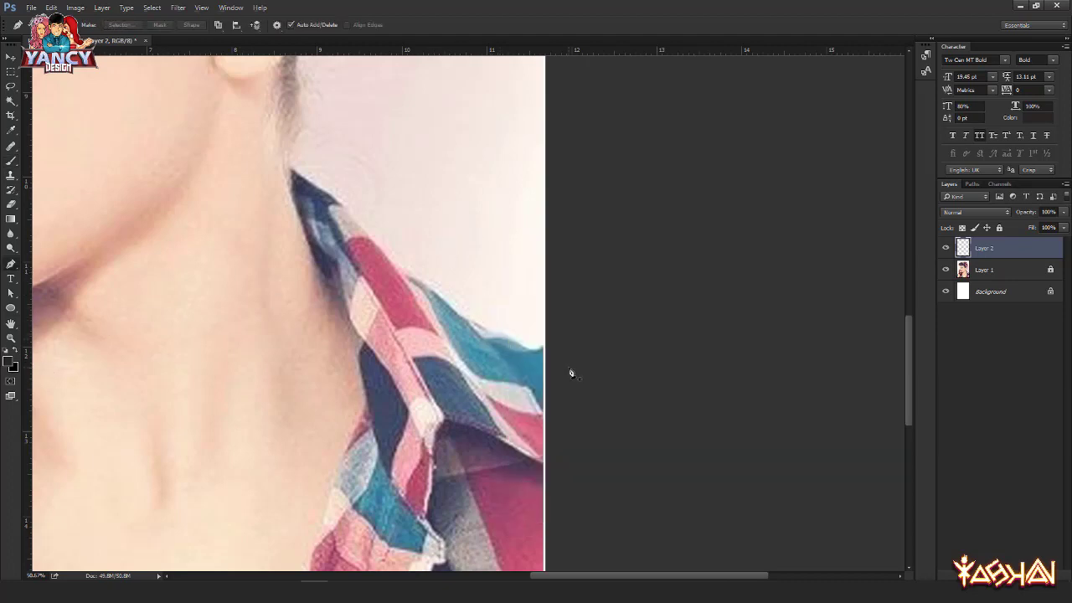
scroll(556, 350, "up", 7)
left_click(536, 340)
left_click_drag(498, 353, 400, 314)
left_click_drag(262, 207, 347, 368)
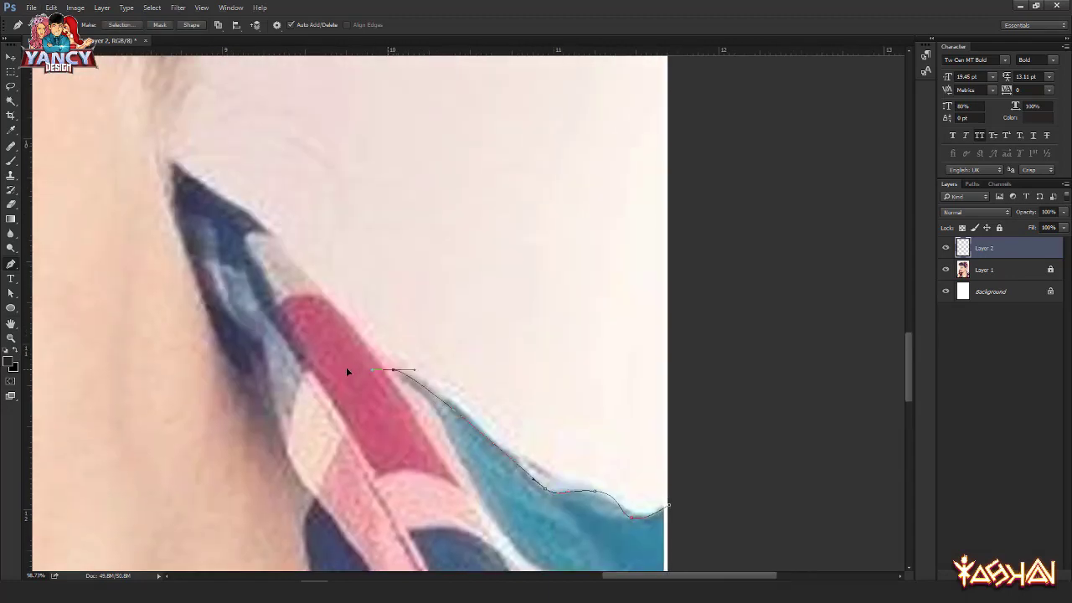
Step: Try stroking the shoulder path with the 15 px brush, and undo the stroke
right_click(326, 261)
left_click(352, 325)
key("Return")
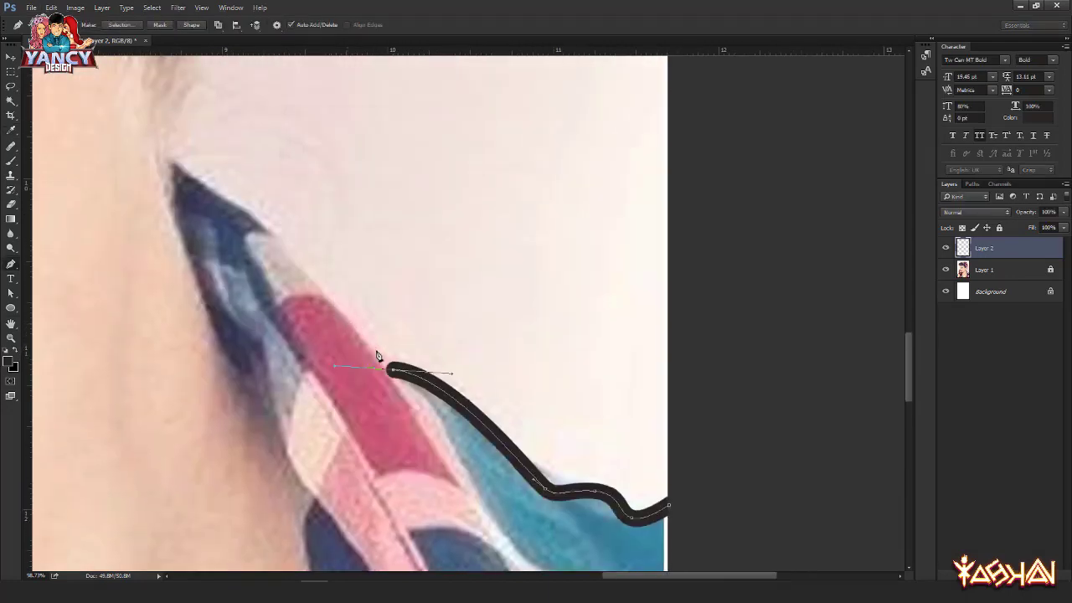
key("ctrl+z")
Step: Reduce the brush size below 15 px, stroke the shoulder path with it on Layer 2, and clear the path
left_click_drag(473, 413, 355, 294)
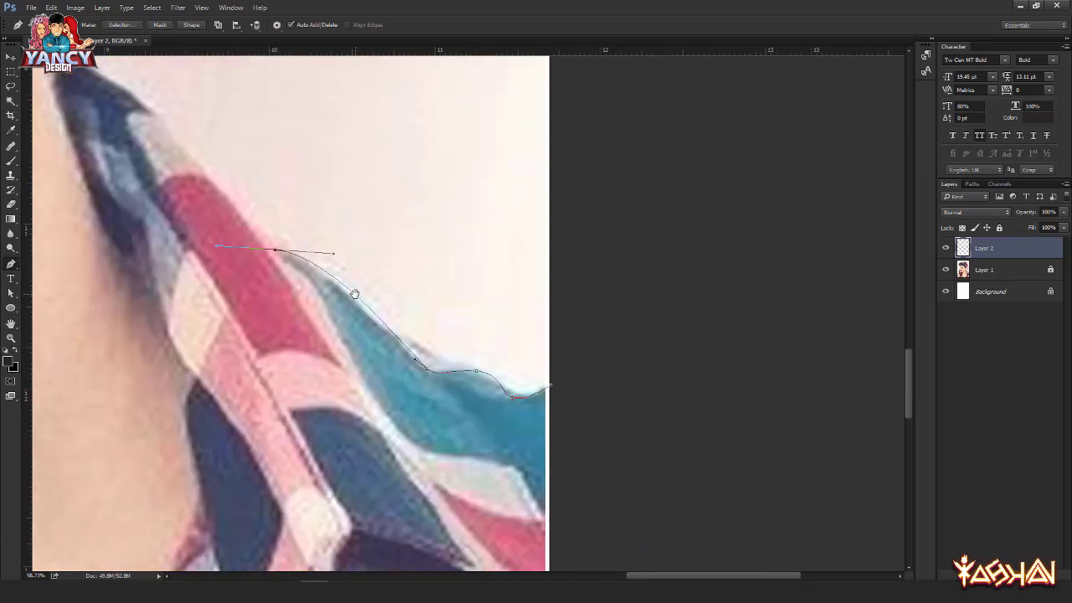
key("b")
right_click(394, 262)
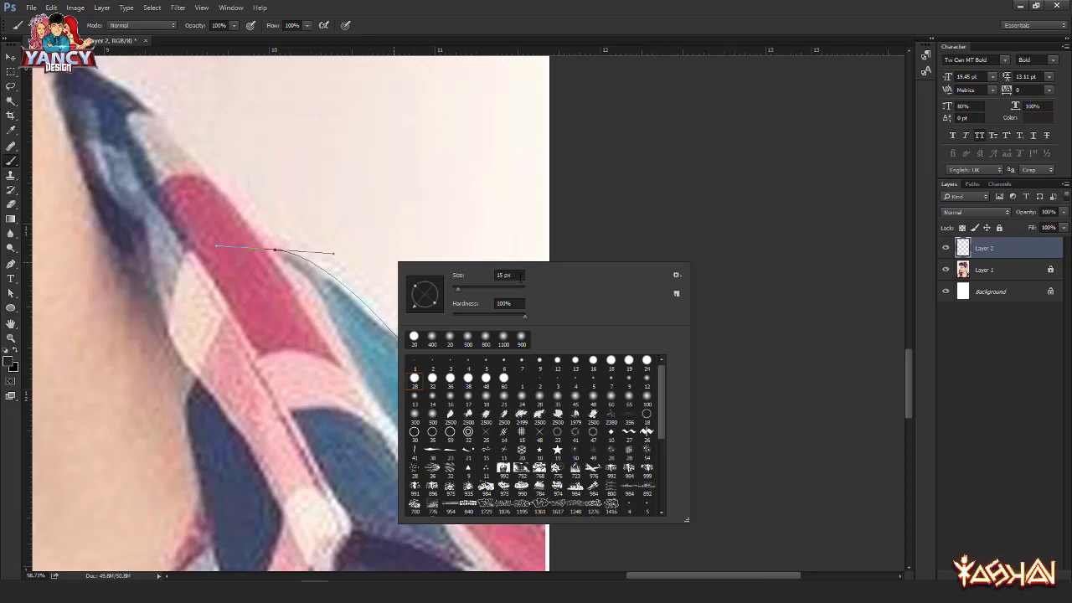
left_click_drag(520, 274, 468, 273)
key("Return")
key("p")
right_click(457, 237)
left_click(481, 305)
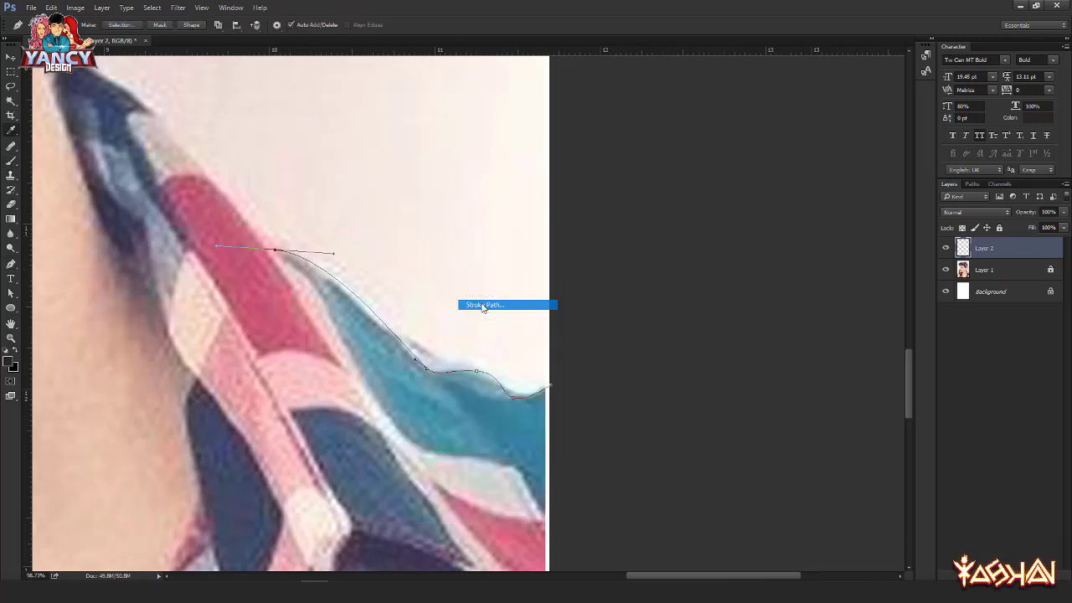
key("Return")
key("Return")
Step: Trace the collar's outer edge with the Pen tool, from its tip at the neck down to its corner on the shoulder
left_click_drag(299, 282, 400, 369)
scroll(317, 259, "down", 3)
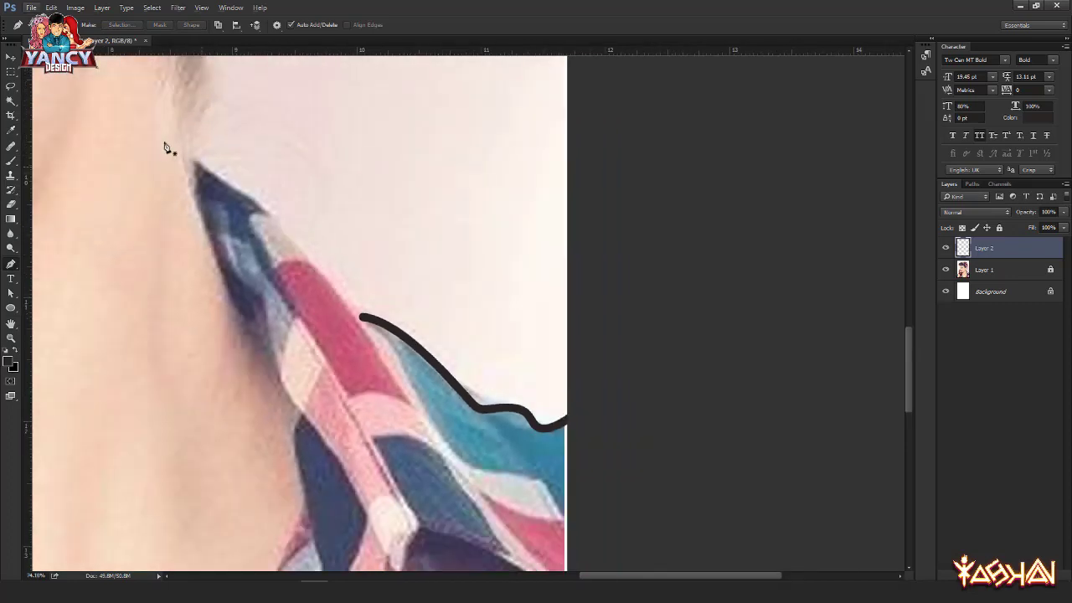
left_click(183, 157)
left_click_drag(272, 218, 310, 265)
left_click_drag(396, 358, 409, 381)
left_click_drag(483, 521, 364, 265)
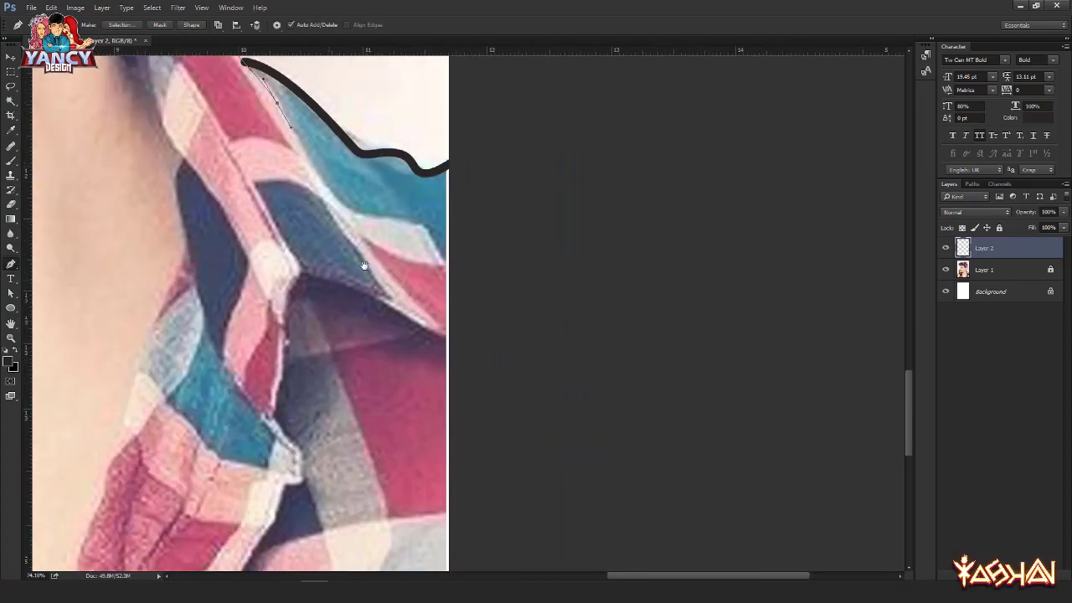
left_click_drag(409, 297, 423, 310)
left_click(441, 330)
Step: Continue the path along the collar's lower edge and down the shirt front past the photo's bottom, and stroke it with the brush
left_click_drag(289, 334, 285, 381)
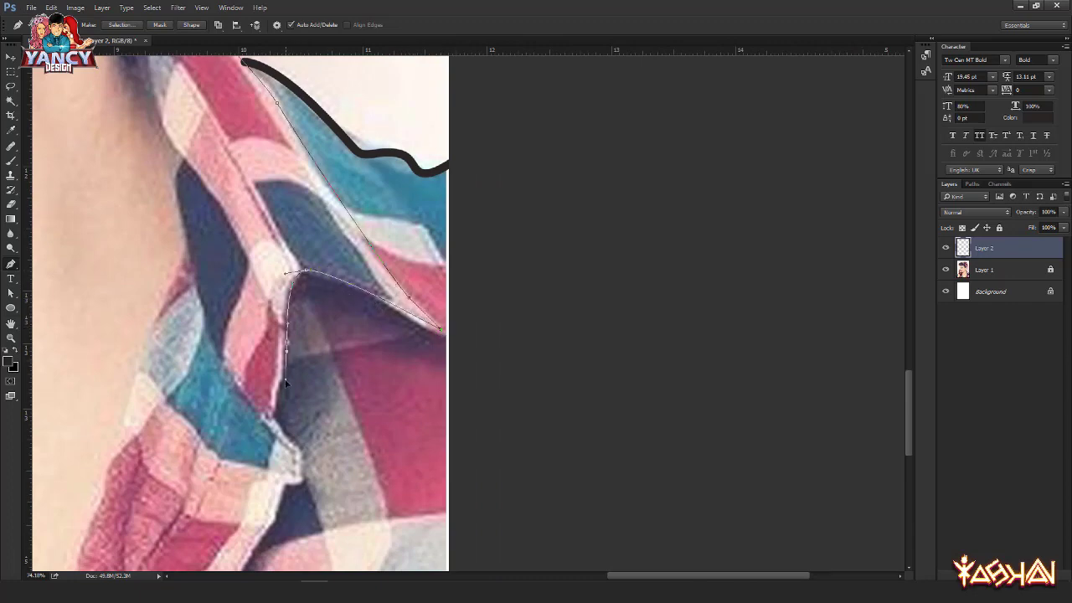
left_click(270, 415)
left_click_drag(302, 459, 304, 275)
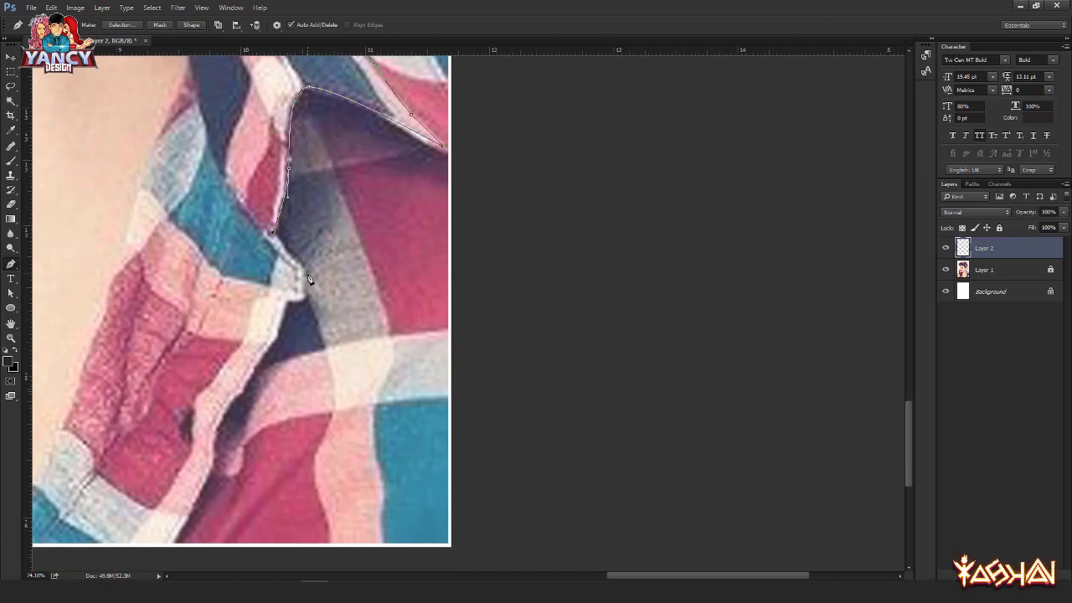
left_click(308, 274)
left_click(283, 298)
left_click_drag(241, 379, 443, 193)
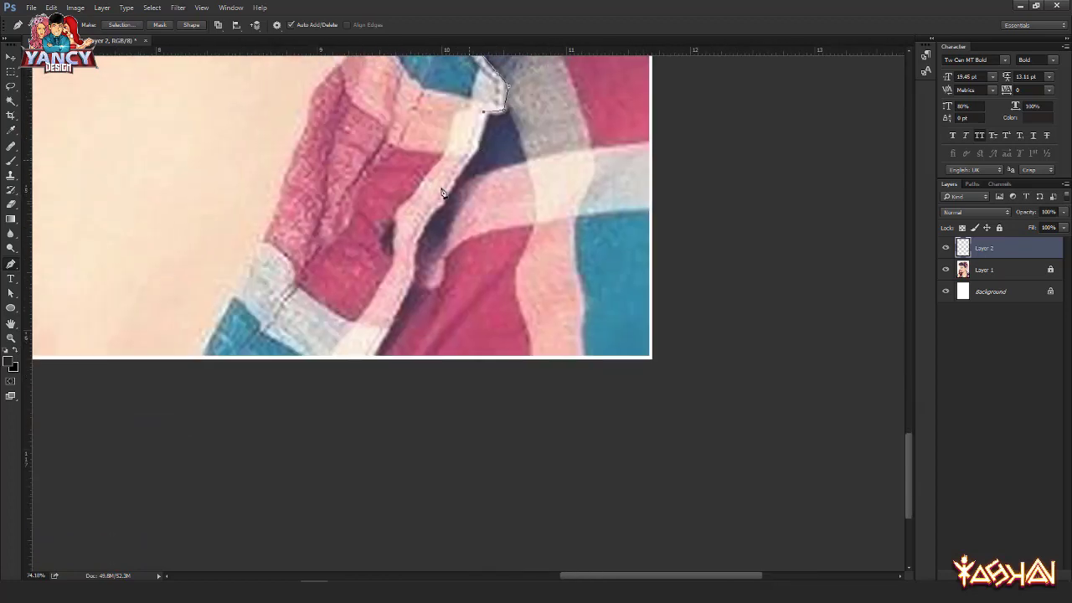
left_click_drag(411, 260, 410, 281)
right_click(324, 371)
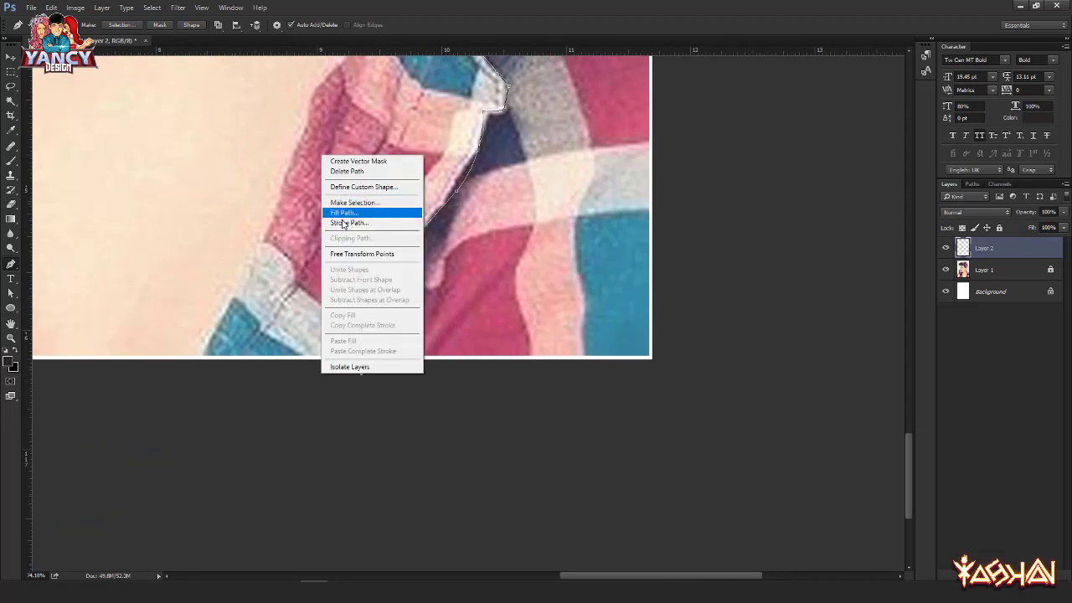
left_click(342, 222)
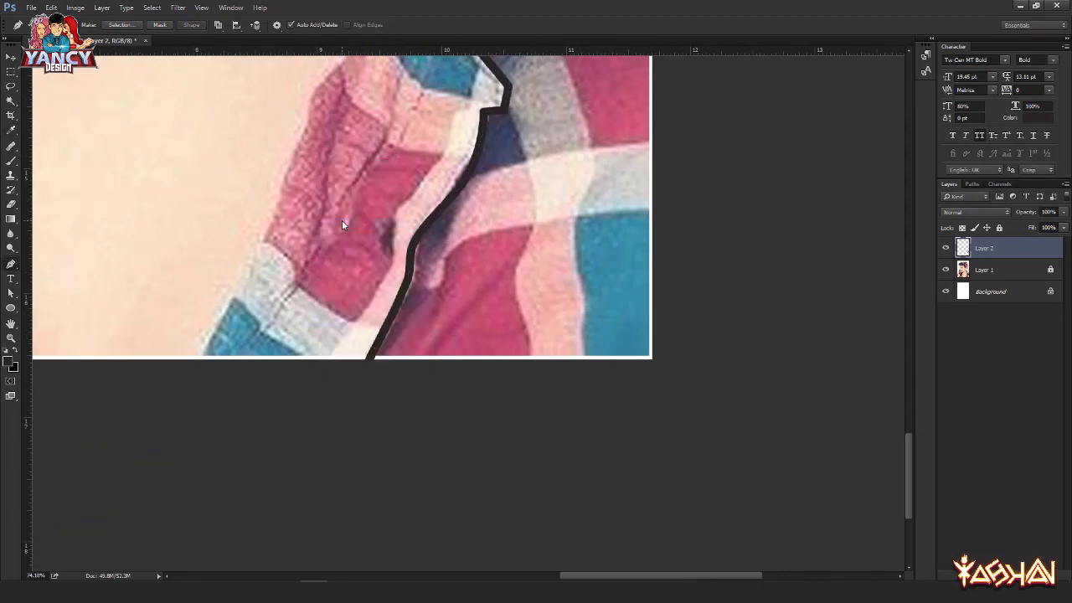
Step: Switch the foreground colour to black and trace the shirt's inner edge along the chest, from below the photo up to the collar
left_click_drag(273, 185, 336, 312)
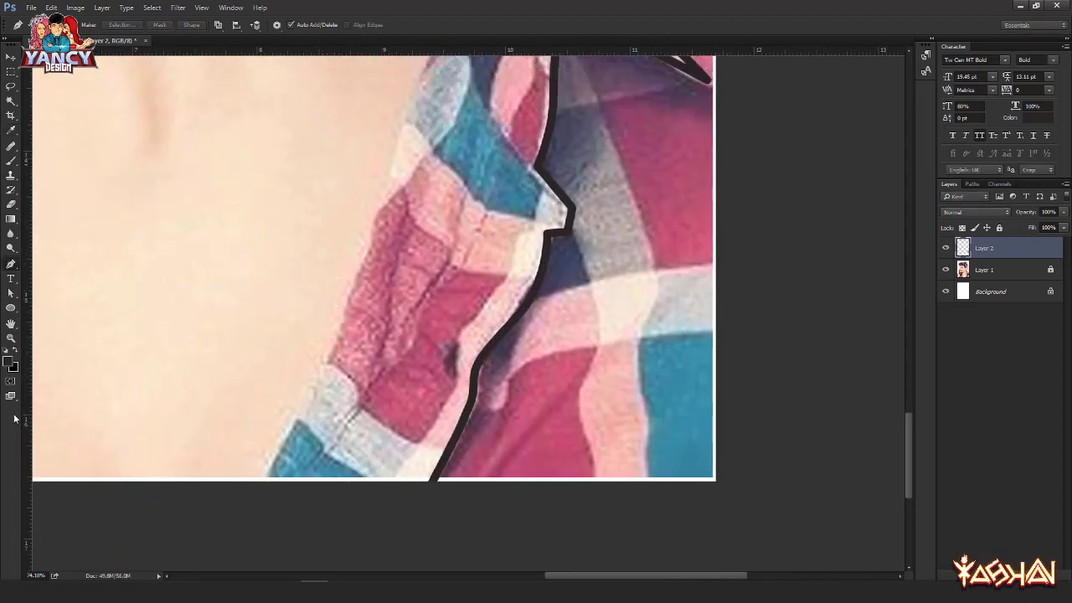
left_click(14, 350)
left_click(239, 500)
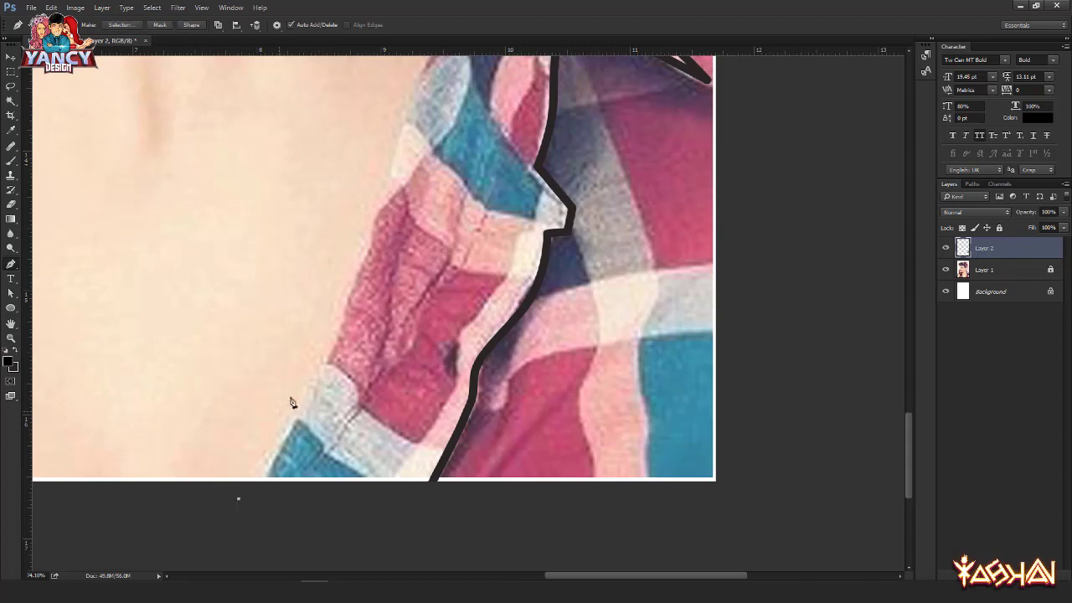
left_click(333, 336)
left_click_drag(364, 224, 340, 426)
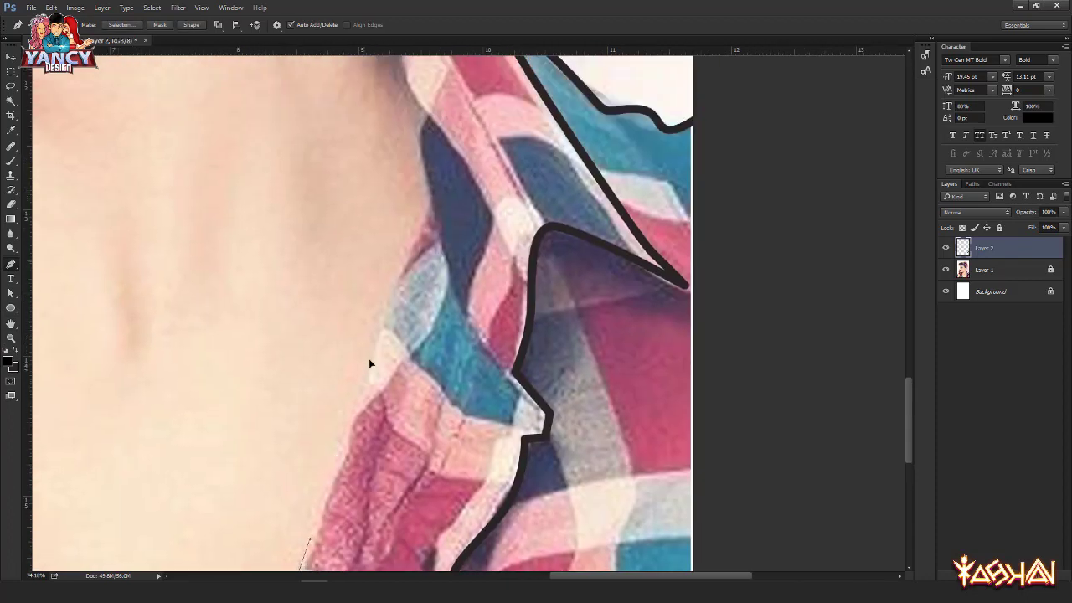
left_click(374, 333)
left_click_drag(428, 192, 411, 374)
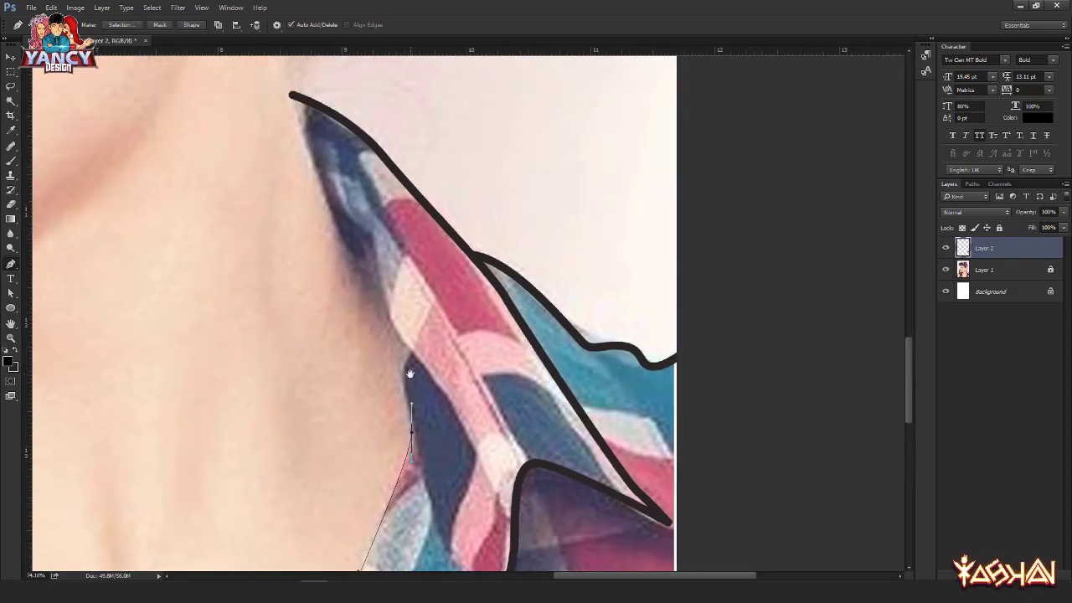
Step: Start a separate path at the collar notch and trace the collar's inner fold upward along the neck
left_click_drag(417, 479, 404, 394)
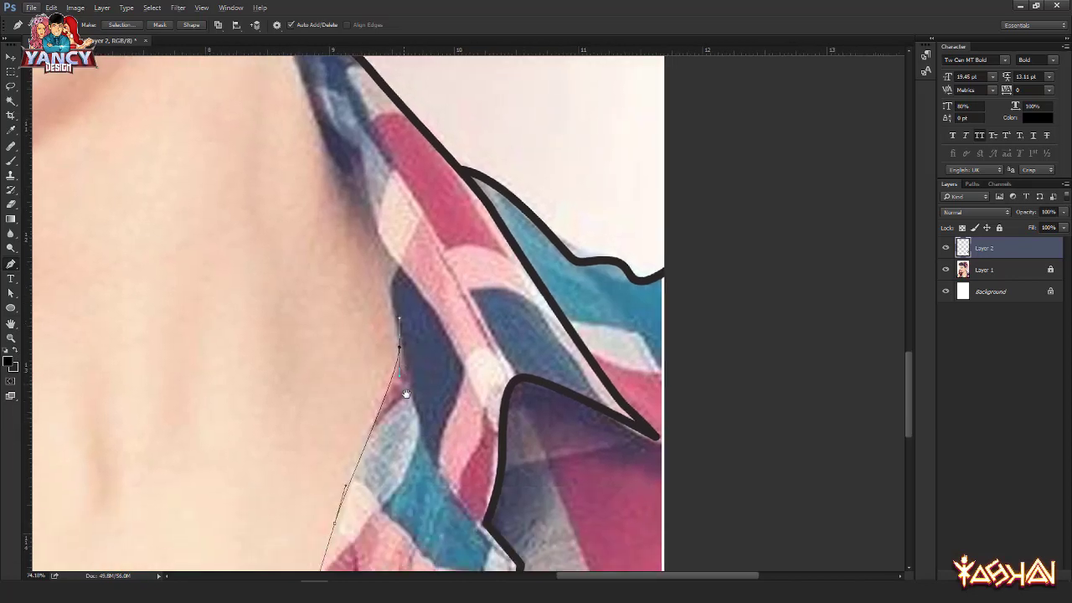
left_click(406, 424, "ctrl")
left_click_drag(432, 451, 434, 496)
scroll(440, 477, "down", 1)
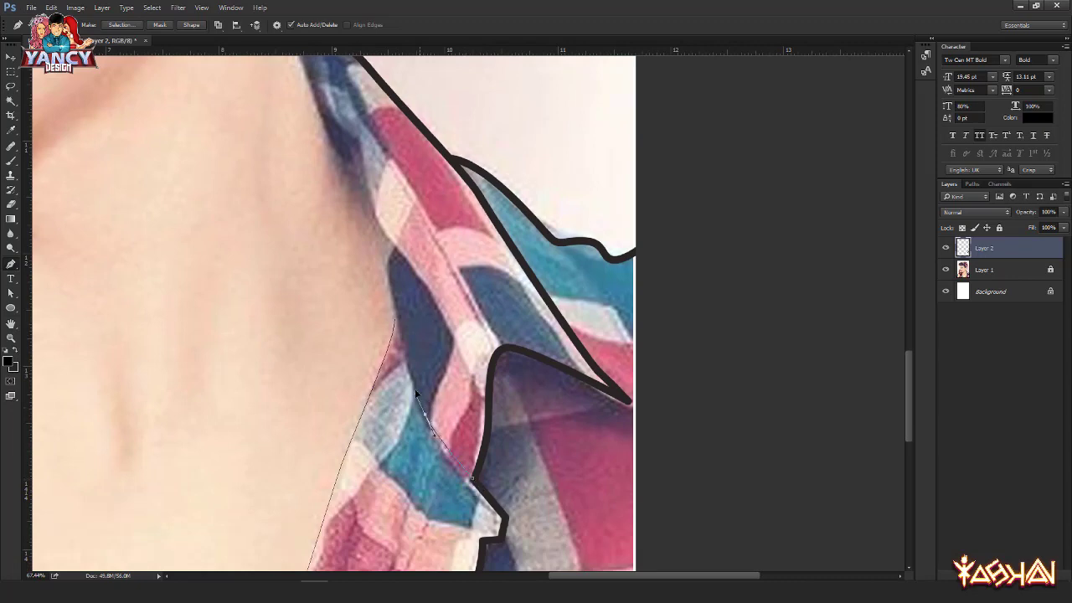
left_click_drag(416, 390, 415, 388)
left_click_drag(360, 215, 388, 370)
left_click_drag(387, 318, 380, 305)
right_click(357, 279)
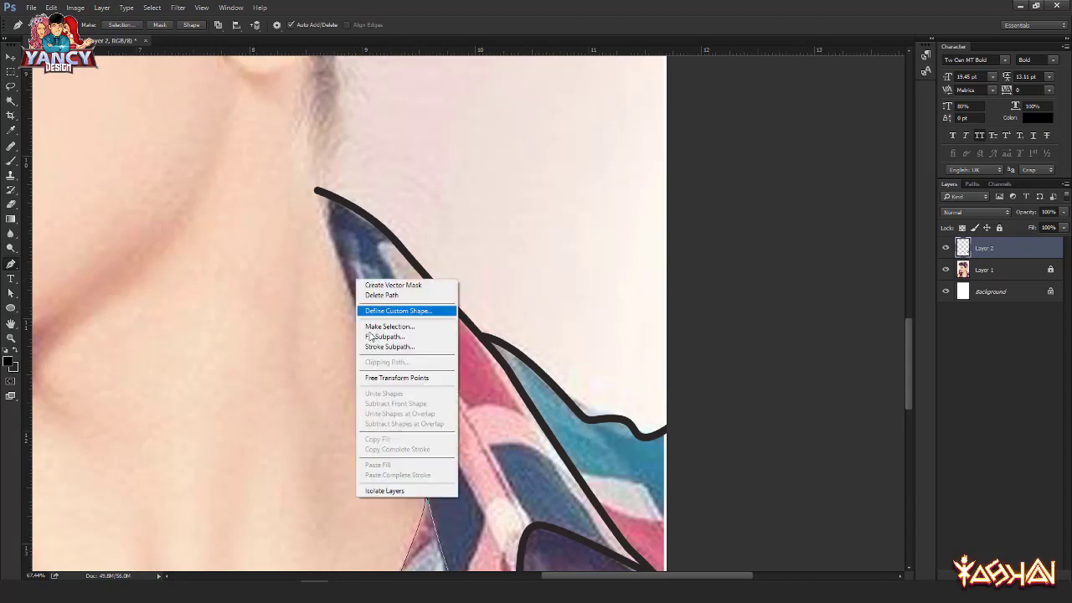
left_click(336, 345)
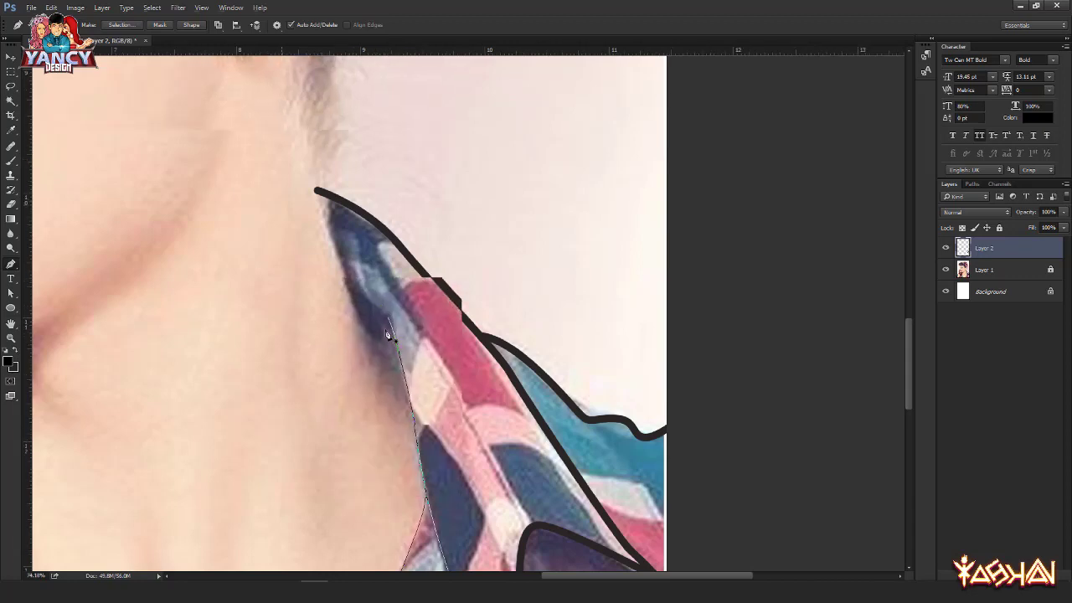
Step: Add a short curve joining the top of the fold line to the neck edge, and stroke the inner collar paths with the black brush
scroll(388, 335, "up", 1)
left_click_drag(399, 341, 371, 390)
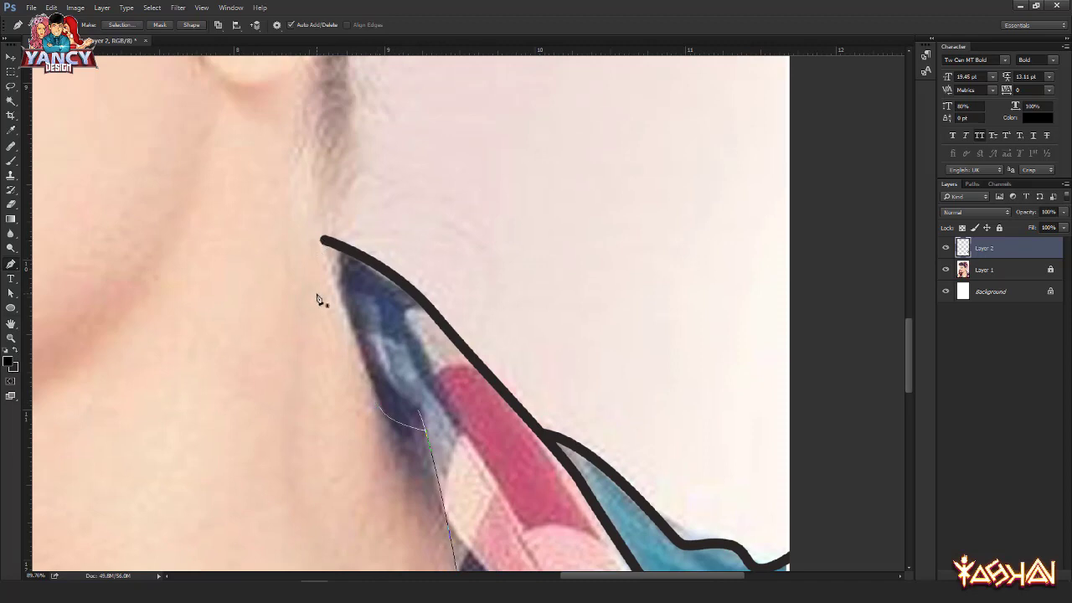
right_click(316, 297)
left_click(337, 362)
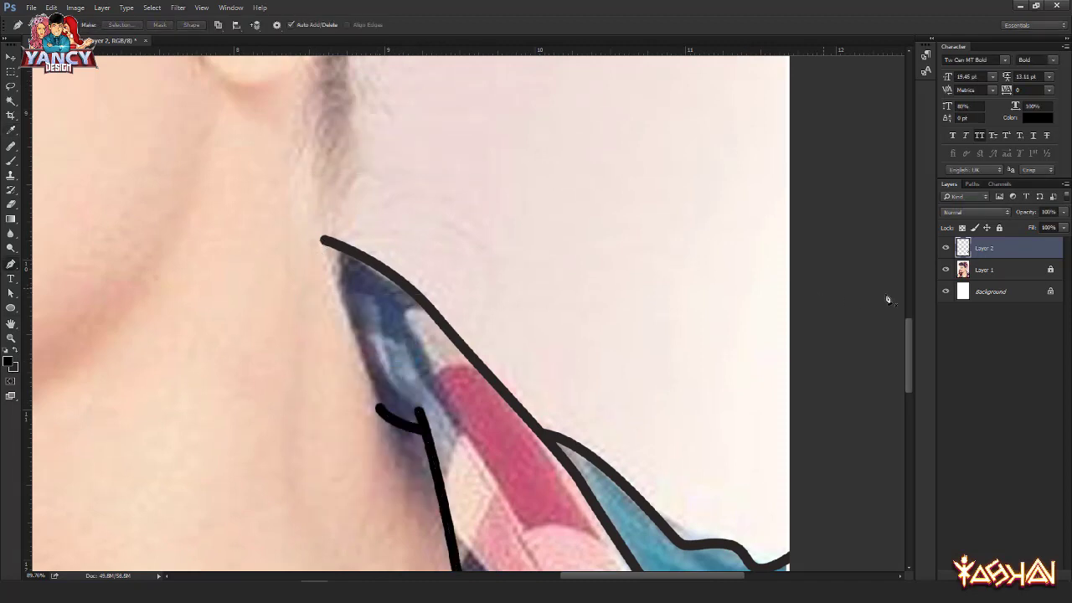
Step: Apply a black Color Overlay effect to the line-art layer
double_click(1014, 248)
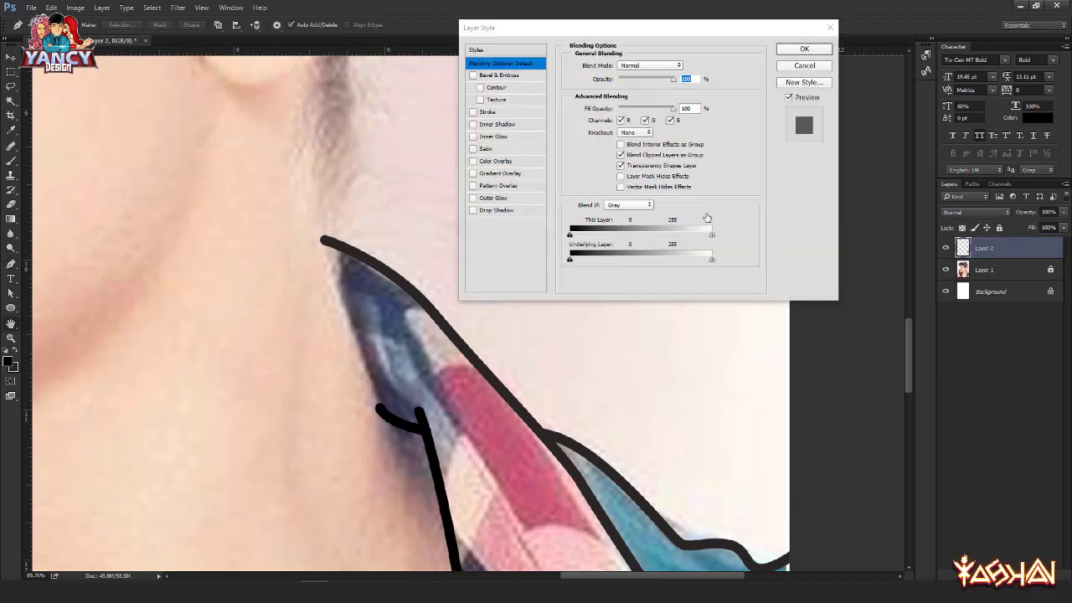
left_click(494, 161)
left_click(685, 70)
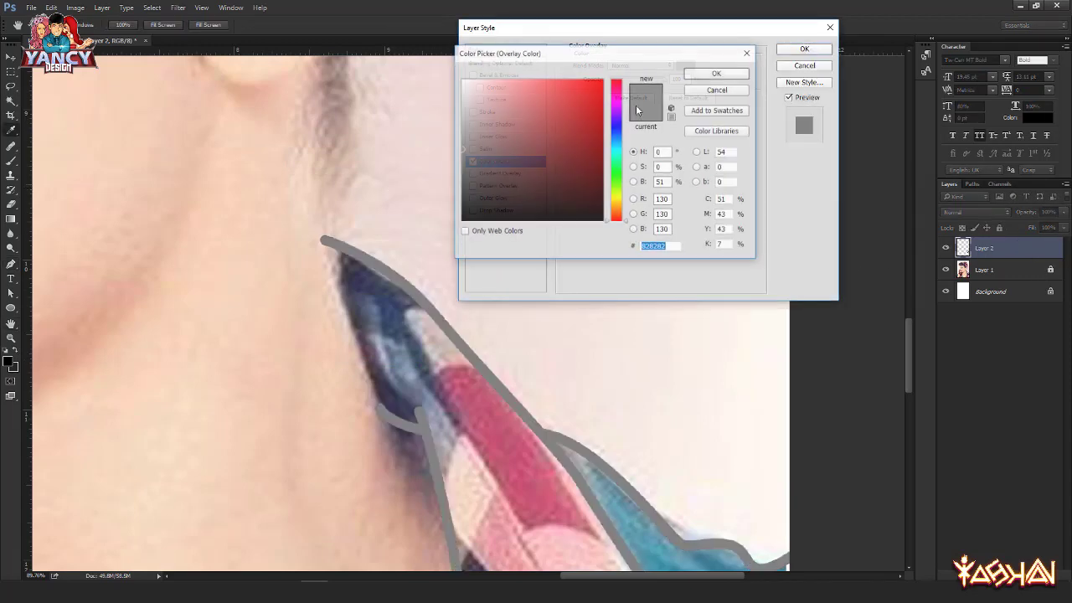
left_click_drag(583, 186, 663, 301)
key("Return")
key("Return")
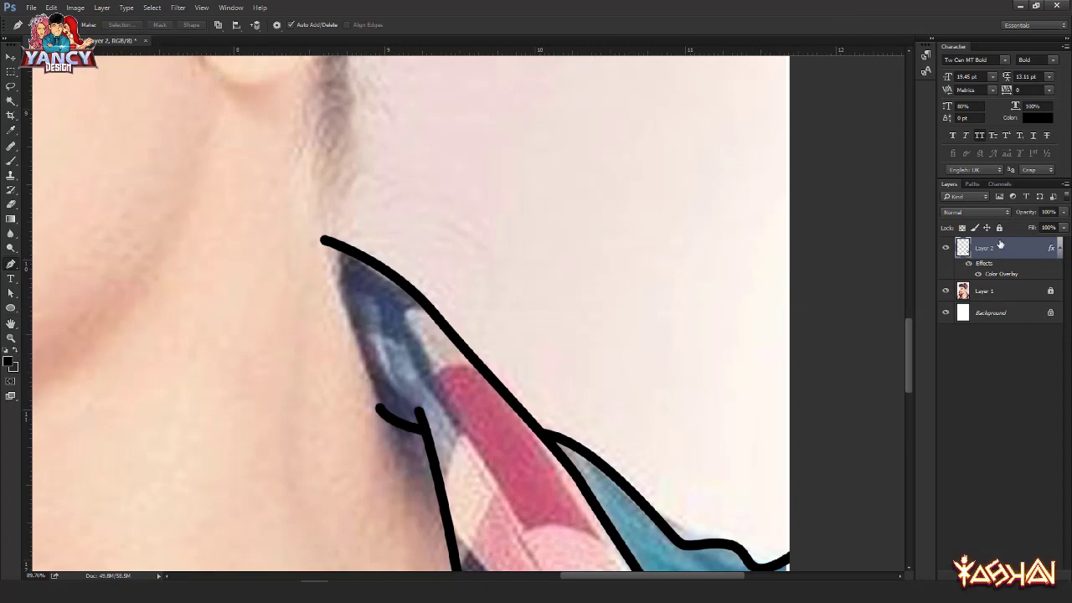
Step: Rasterize the line-art layer's style to bake in the overlay
right_click(999, 244)
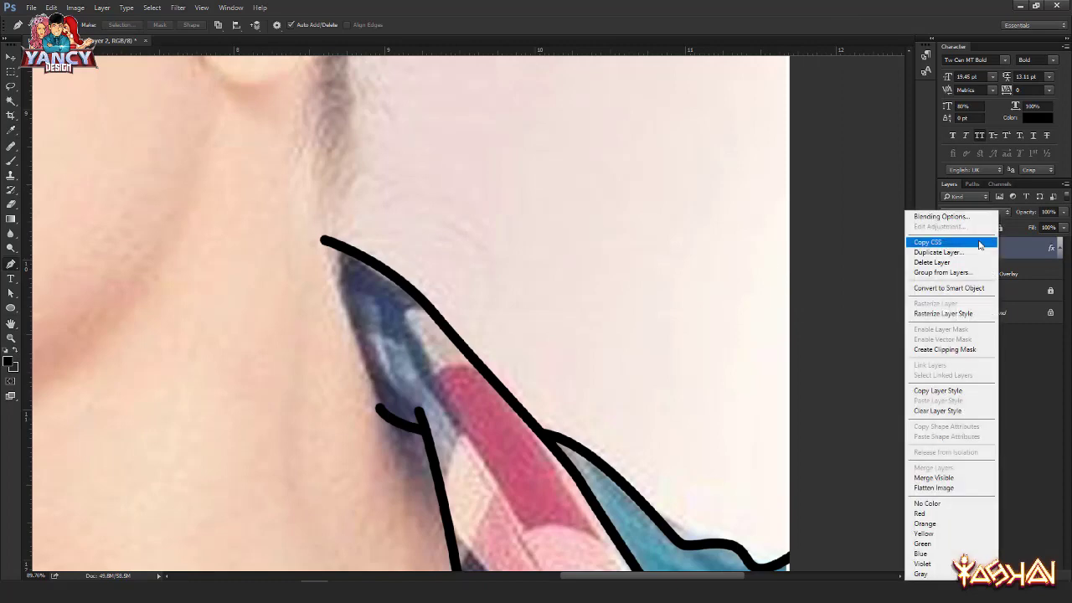
left_click(938, 314)
scroll(608, 266, "down", 5)
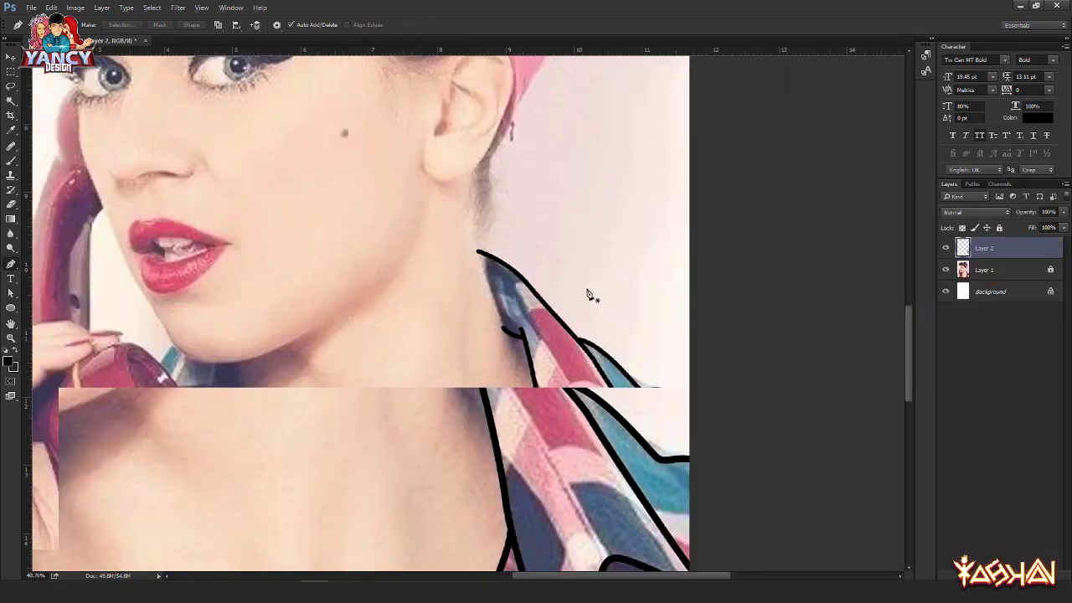
Step: Trace the phone-side collar fold from under the chin down past the telephone to the photo's bottom edge
left_click_drag(388, 383, 602, 206)
scroll(489, 196, "up", 2)
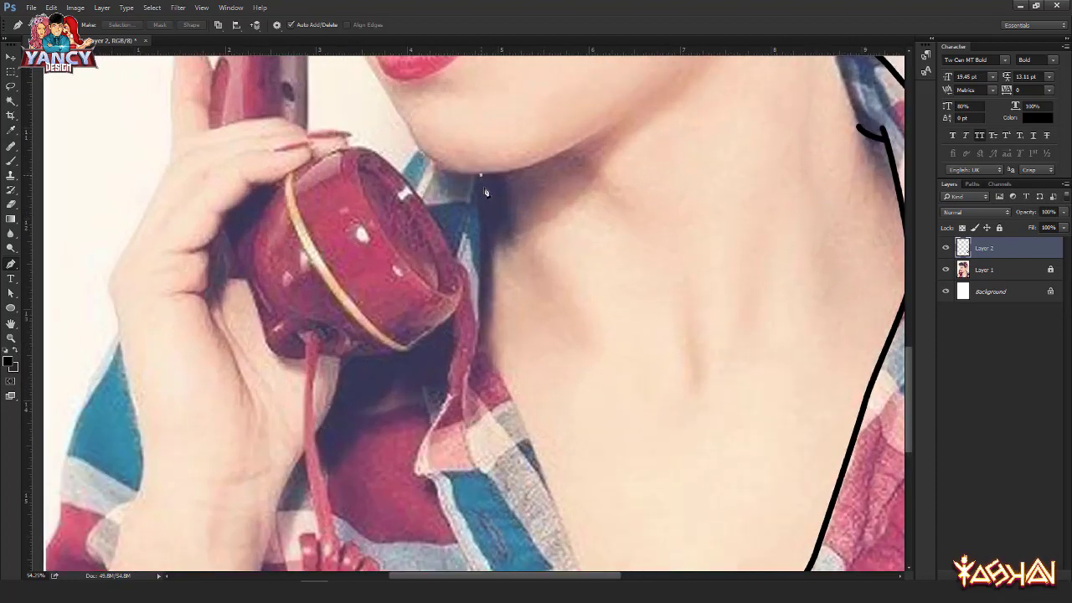
left_click_drag(482, 273, 479, 313)
left_click_drag(459, 429, 443, 172)
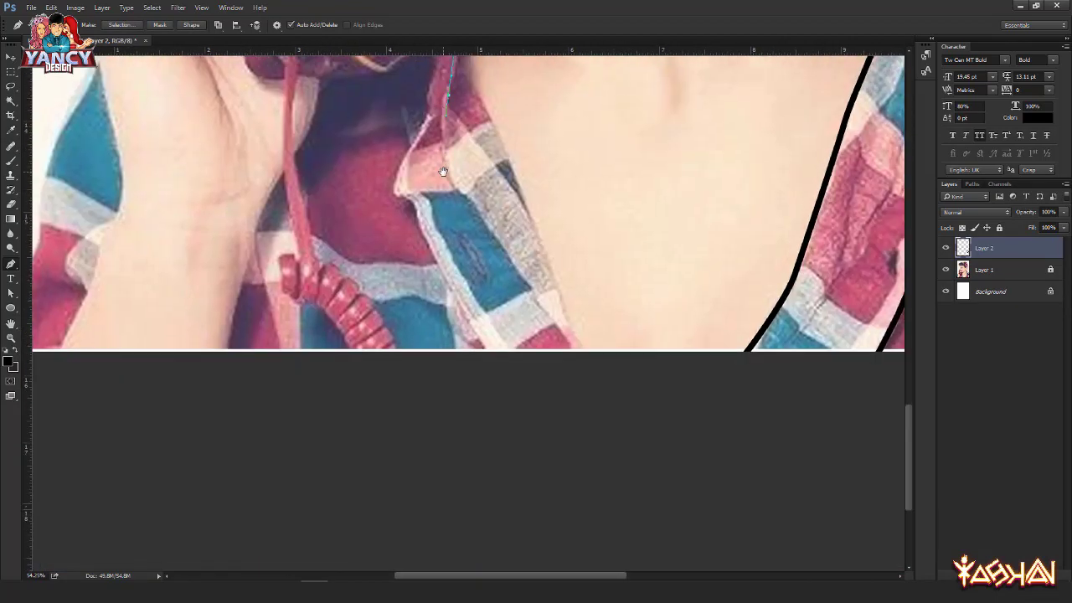
left_click_drag(575, 371, 587, 425)
Step: Add a second path along the shirt opening from that fold down to the bottom edge, and stroke both paths with the black brush
left_click(544, 201, "ctrl")
left_click_drag(544, 195, 553, 313)
left_click_drag(518, 282, 501, 226)
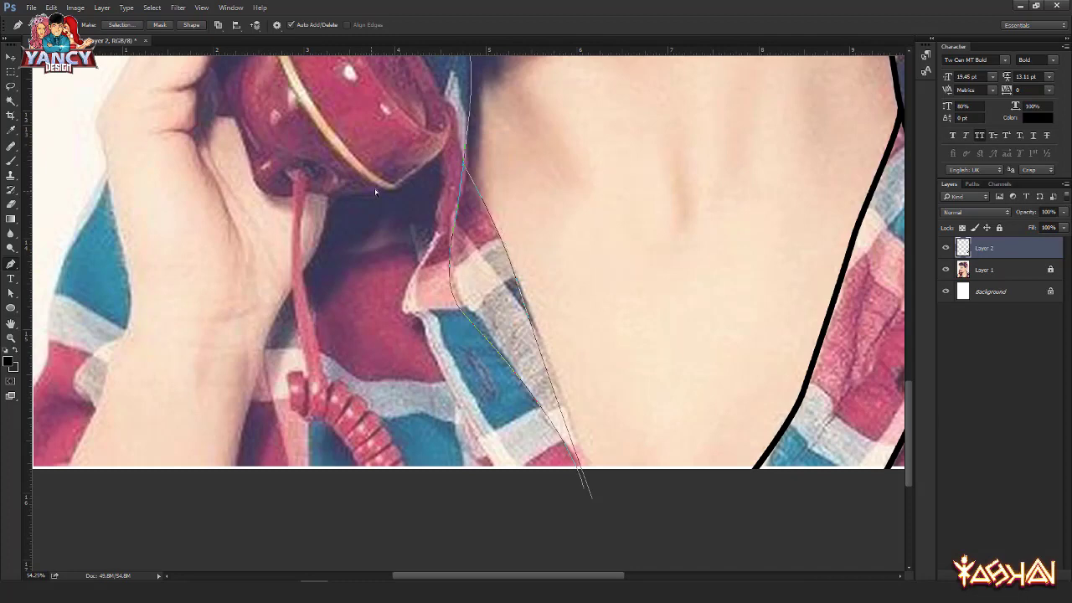
right_click(385, 147)
left_click(410, 213)
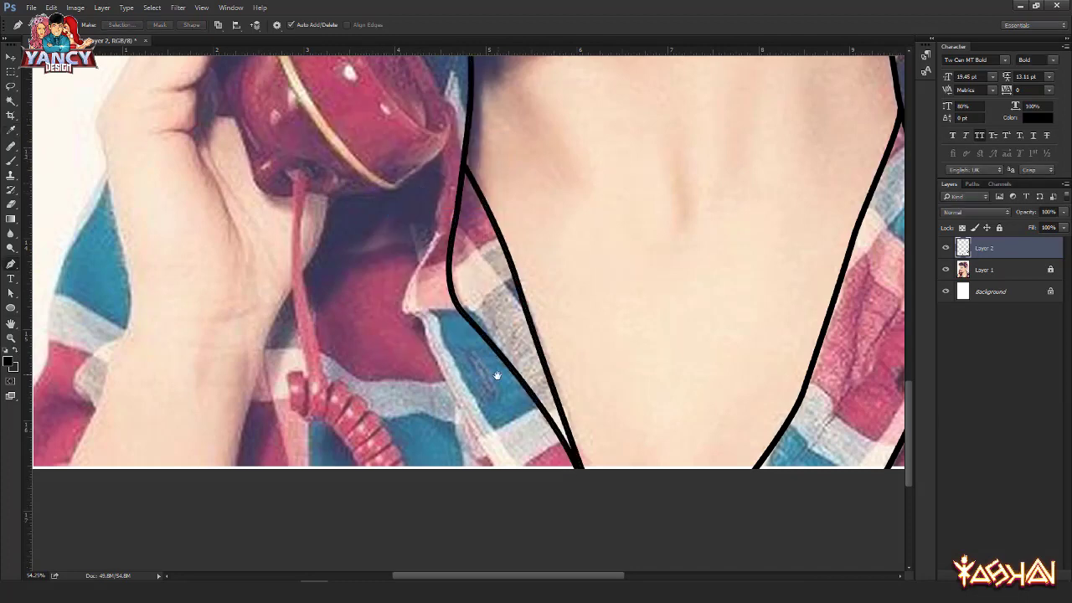
Step: Trace the outer edge of the phone-side collar from the photo's bottom edge around its corner and up past the telephone to the chin
scroll(497, 383, "down", 3)
left_click(495, 377)
left_click_drag(428, 279, 416, 241)
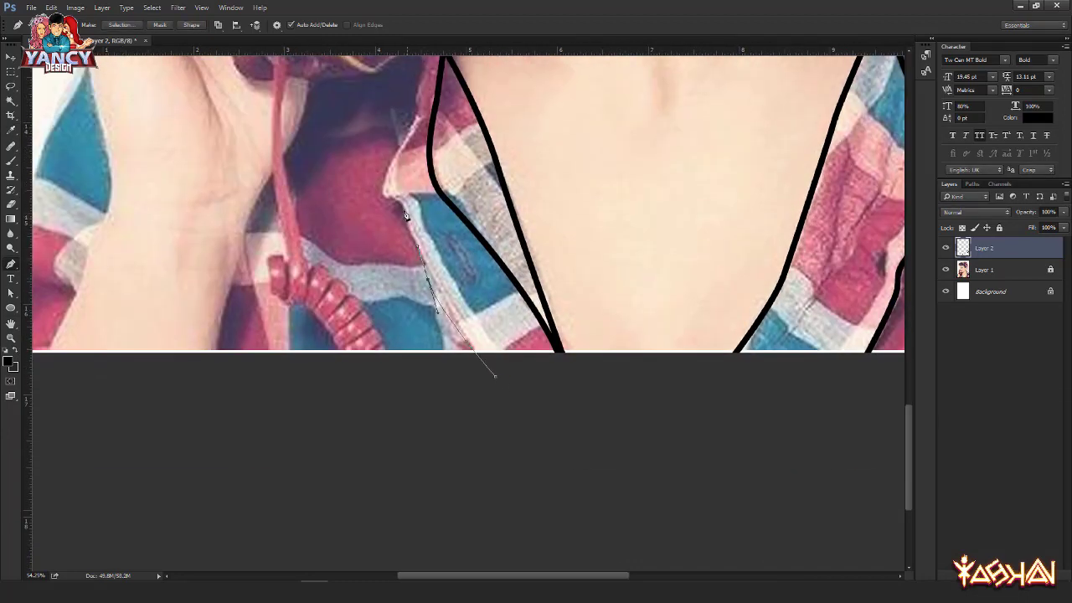
left_click_drag(398, 199, 388, 160)
left_click_drag(404, 117, 388, 336)
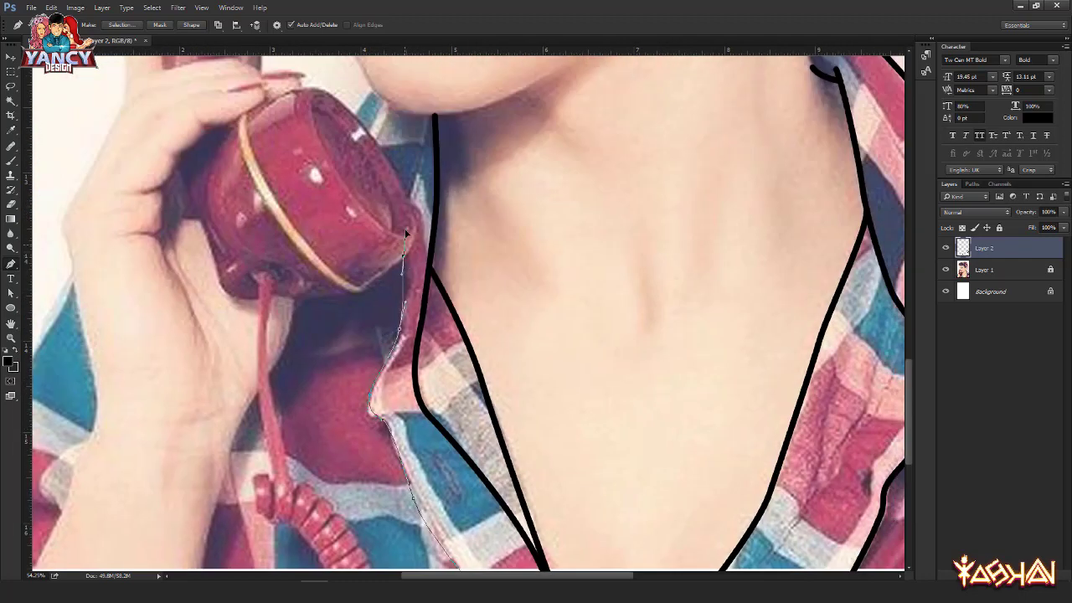
left_click(426, 127)
Step: Draw separate paths for the short collar edge between chin and mouthpiece and for the sleeve outline running down from the hand
left_click_drag(382, 129, 480, 127)
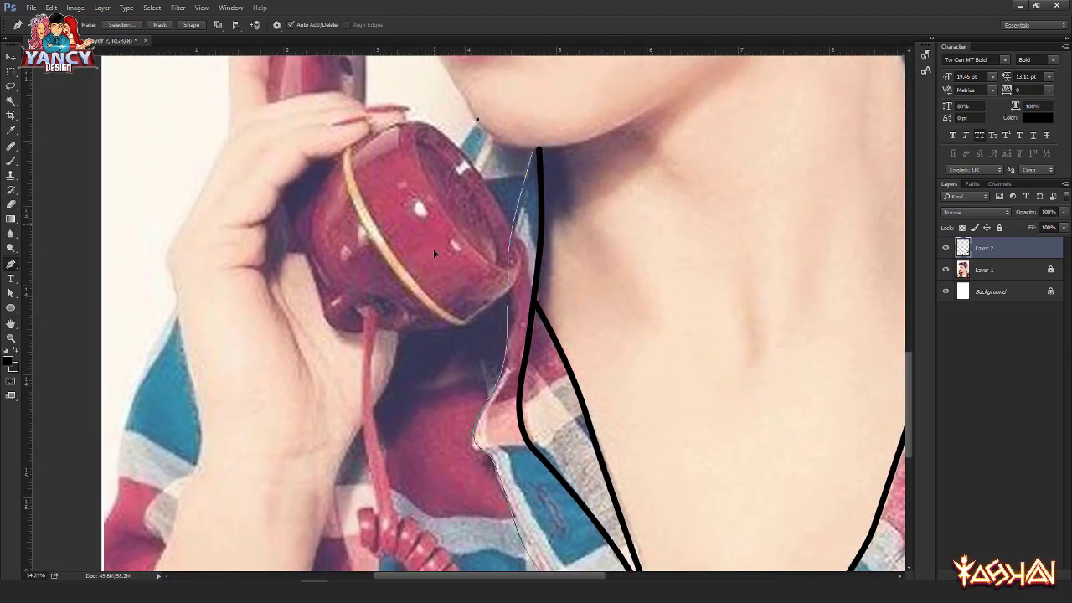
left_click_drag(314, 333, 538, 127)
left_click_drag(442, 160, 500, 251)
left_click(467, 170)
left_click_drag(413, 286, 409, 334)
left_click_drag(397, 383, 386, 410)
left_click(374, 436)
scroll(419, 444, "down", 1)
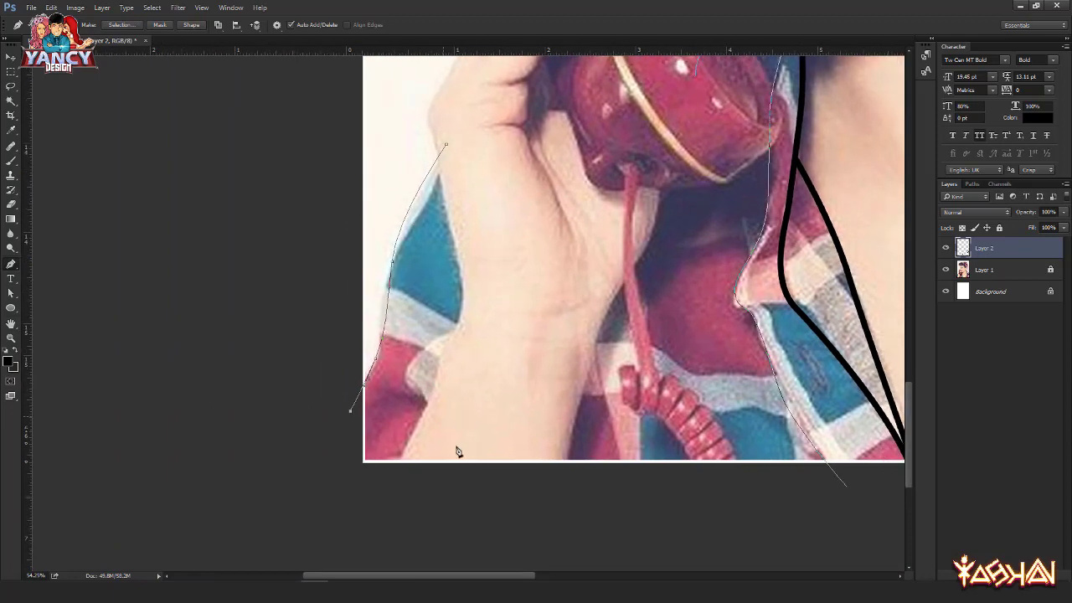
left_click_drag(641, 286, 483, 375)
scroll(484, 376, "down", 3)
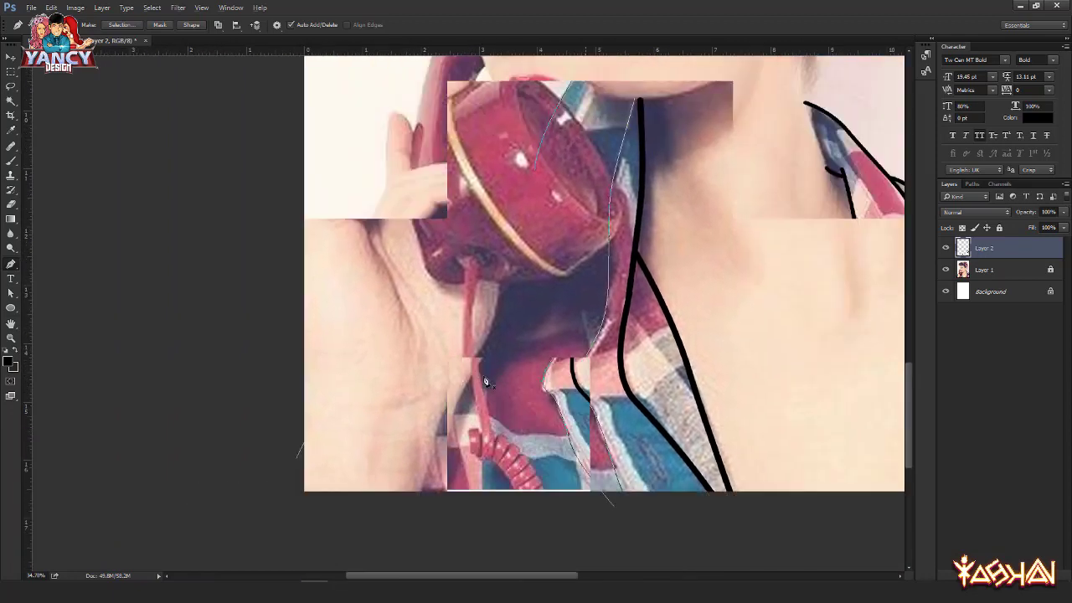
right_click(441, 291)
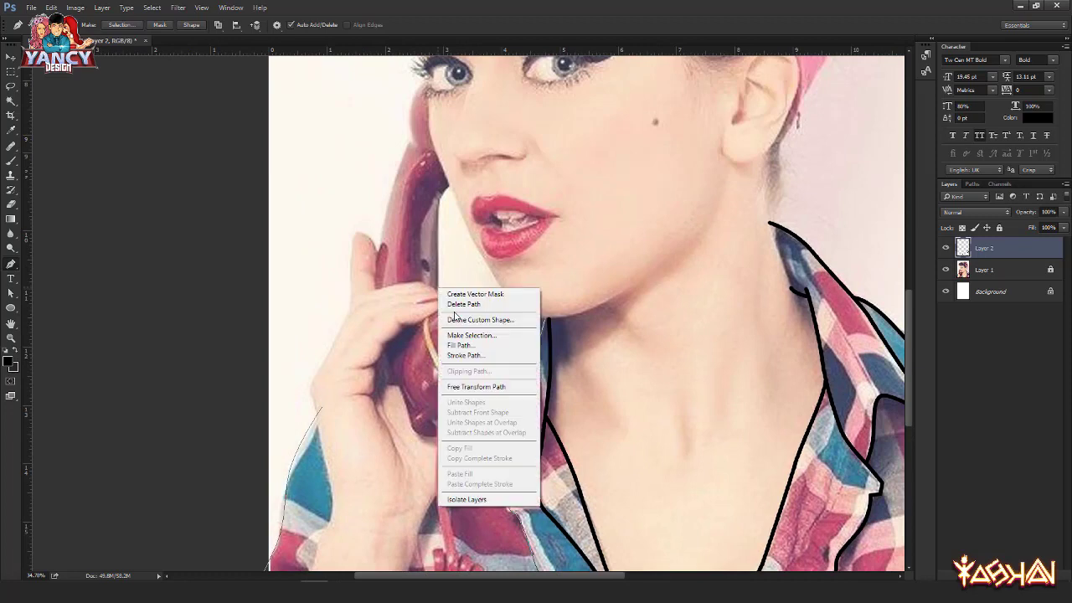
left_click(465, 355)
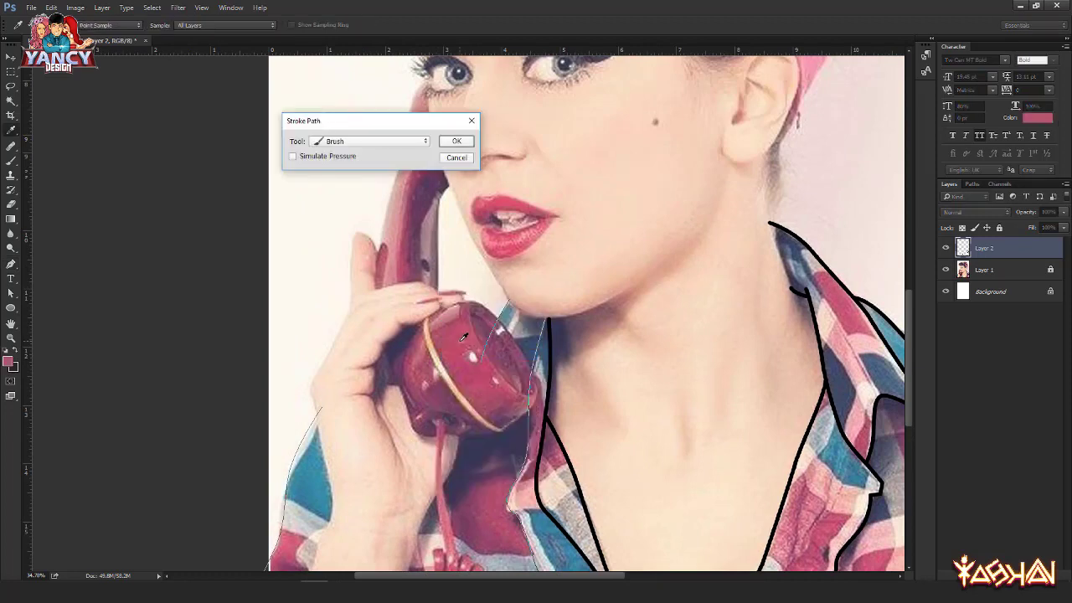
left_click(452, 158)
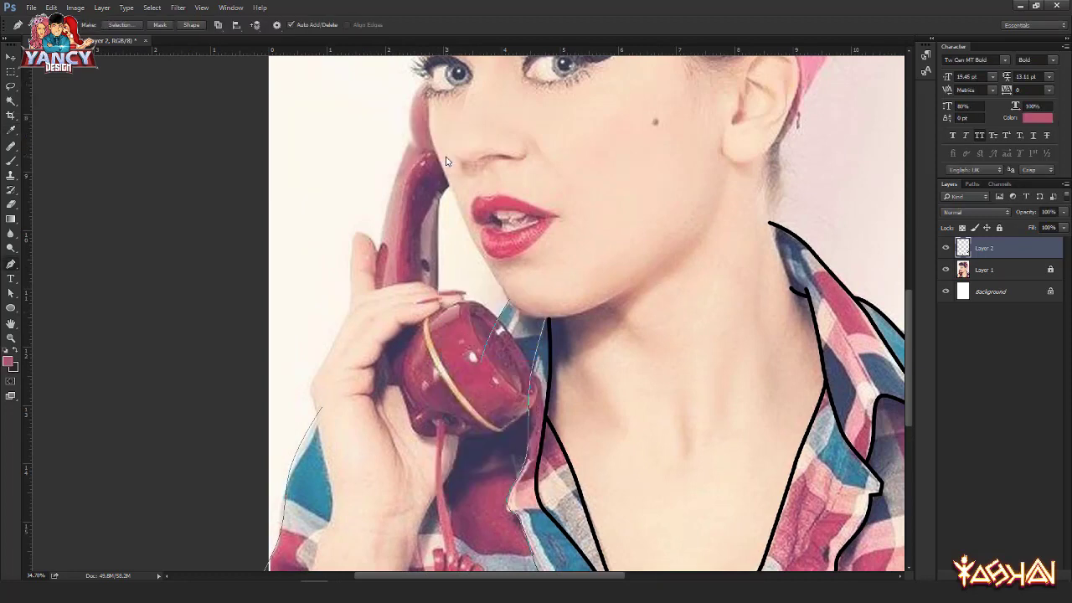
Step: Reset the colours to default black and white, and stroke the collar and sleeve paths with the brush
left_click(5, 351)
right_click(581, 227)
left_click(599, 296)
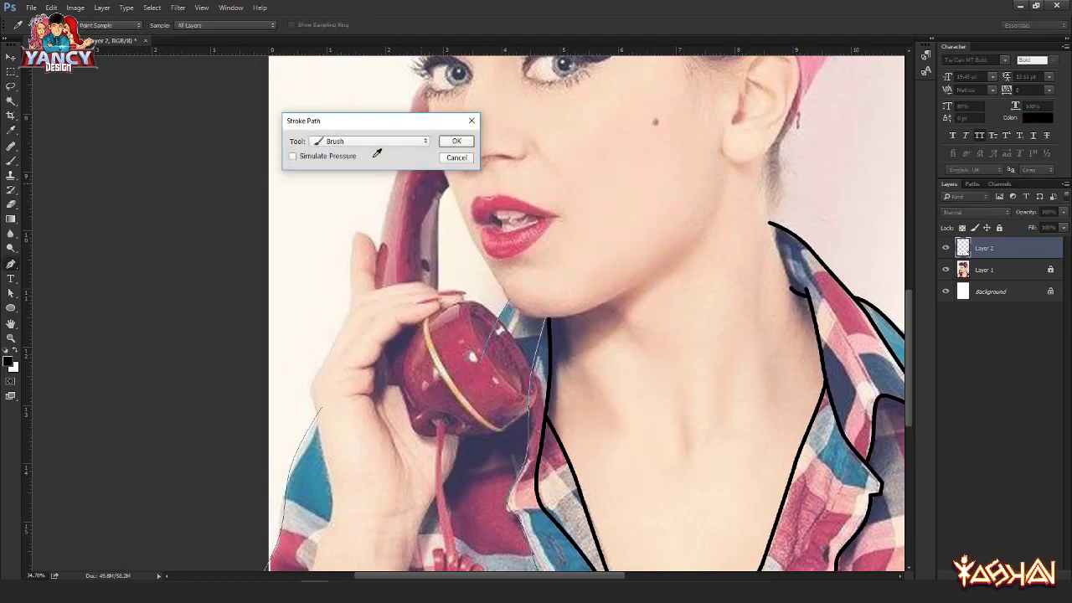
key("Return")
Step: Create a new layer above the shirt line art with the default settings
left_click_drag(461, 383, 379, 206)
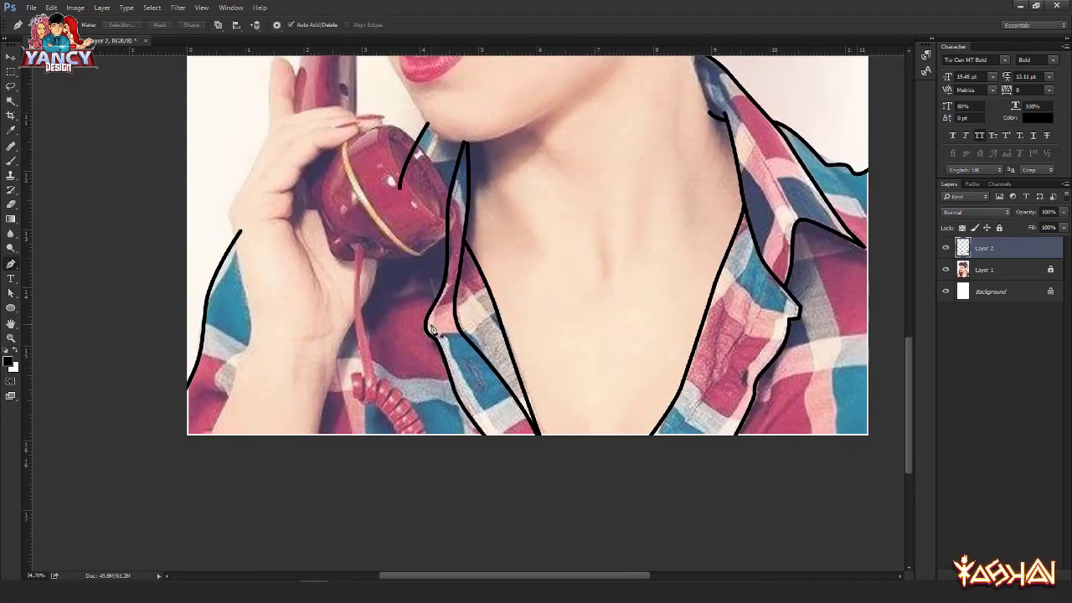
scroll(484, 310, "down", 1, "alt")
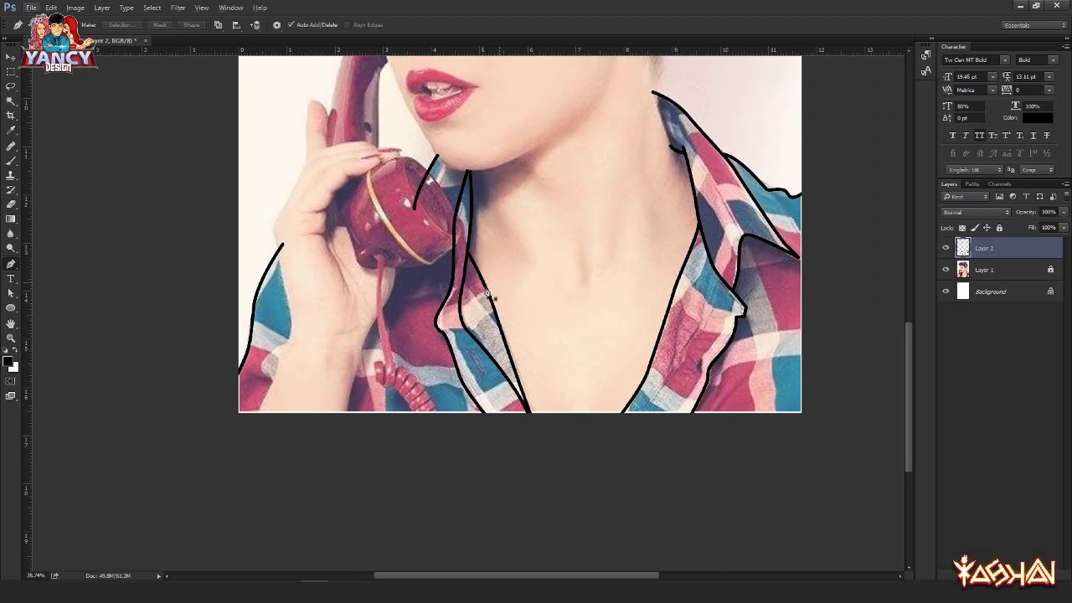
scroll(505, 287, "up", 4)
left_click_drag(643, 303, 584, 350)
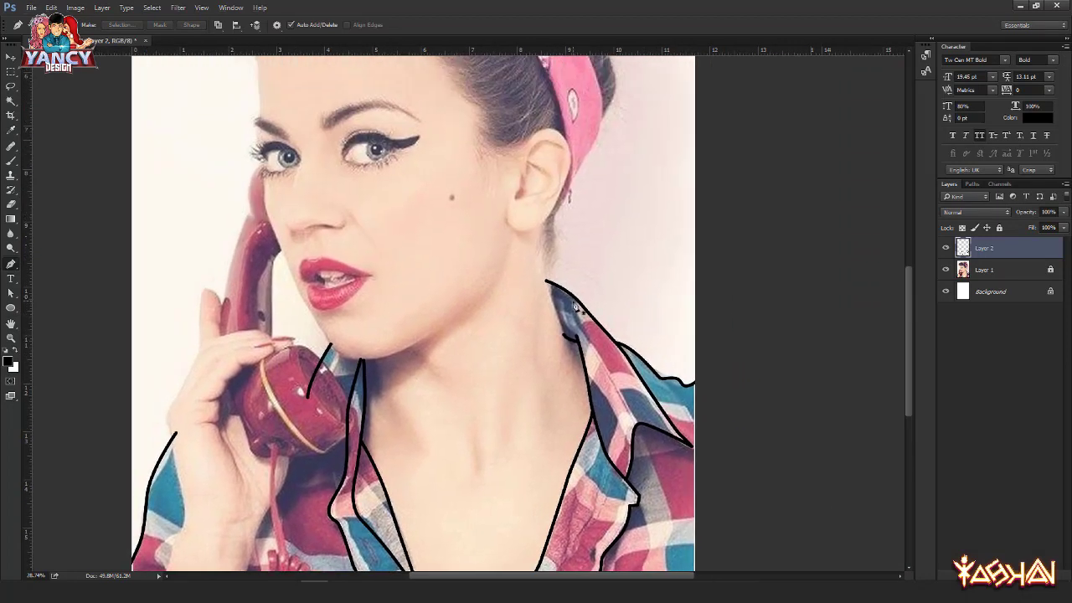
key("ctrl+shift+n")
key("Return")
Step: Trace the back of the neck from inside the collar up to the earlobe, and stroke the path with the brush
scroll(578, 360, "up", 4, "alt")
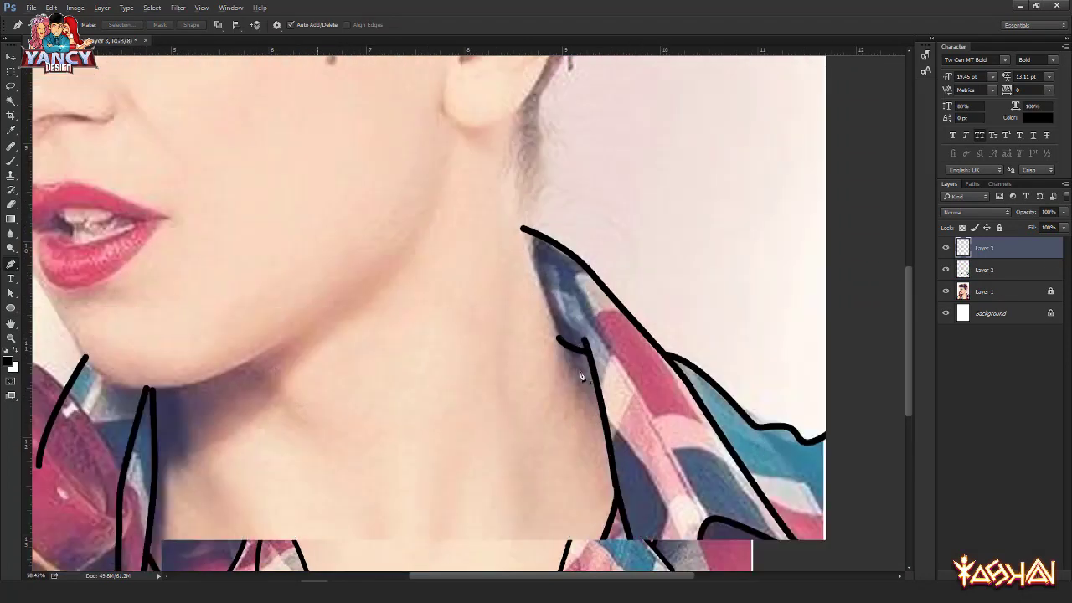
left_click(575, 365)
left_click_drag(550, 278, 546, 323)
left_click_drag(539, 246, 537, 226)
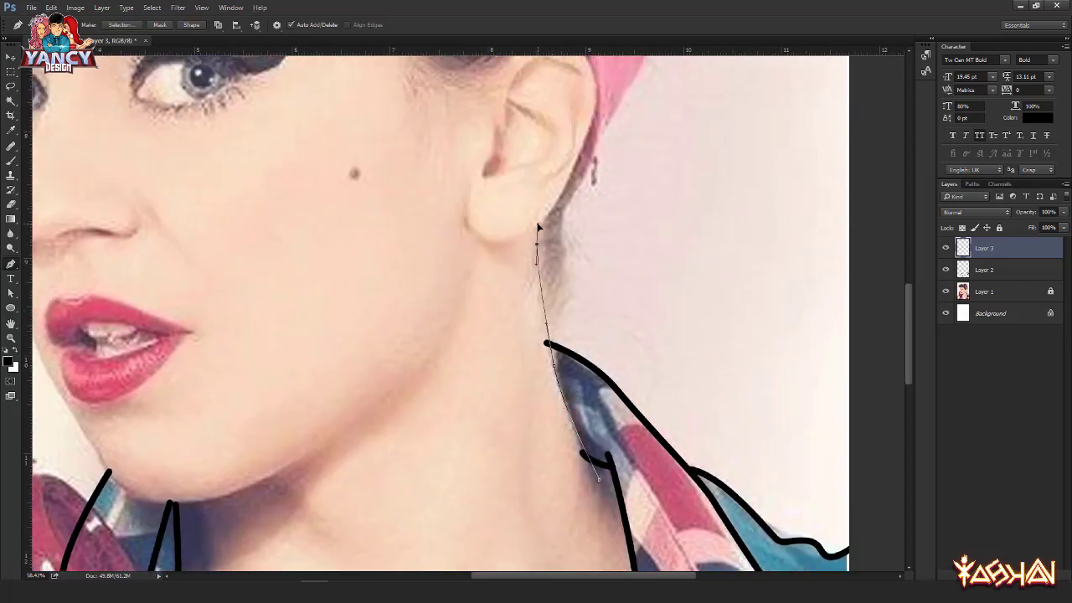
right_click(473, 204)
left_click(492, 269)
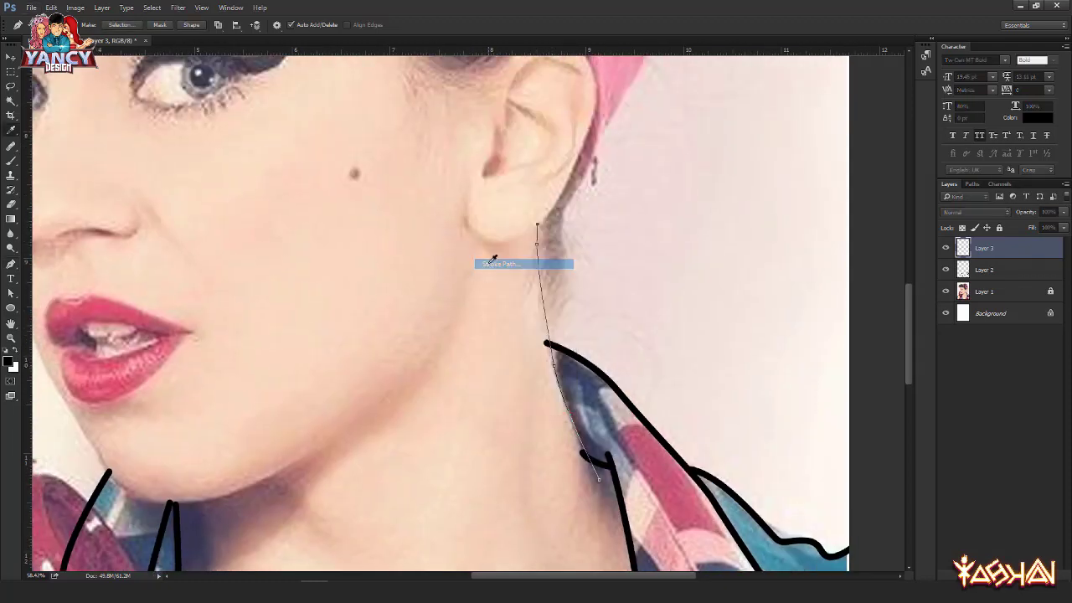
Step: Trace the ear's outer contour from its upper front around to the earlobe, and stroke the path with the black brush
left_click_drag(480, 227, 404, 412)
scroll(439, 251, "up", 3)
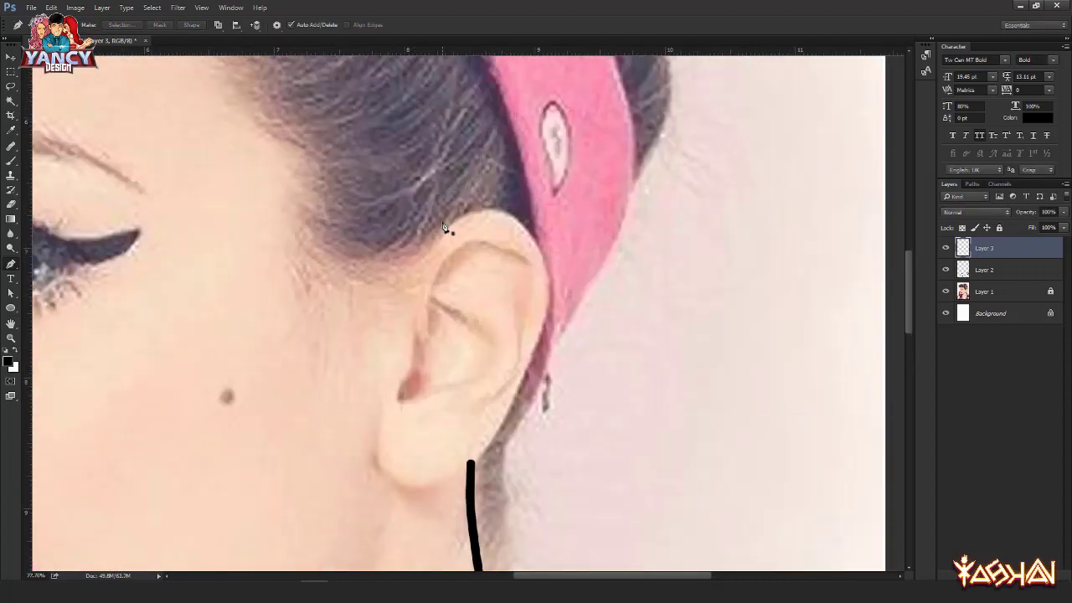
left_click(436, 233)
left_click_drag(503, 211, 536, 219)
left_click_drag(541, 336, 595, 252)
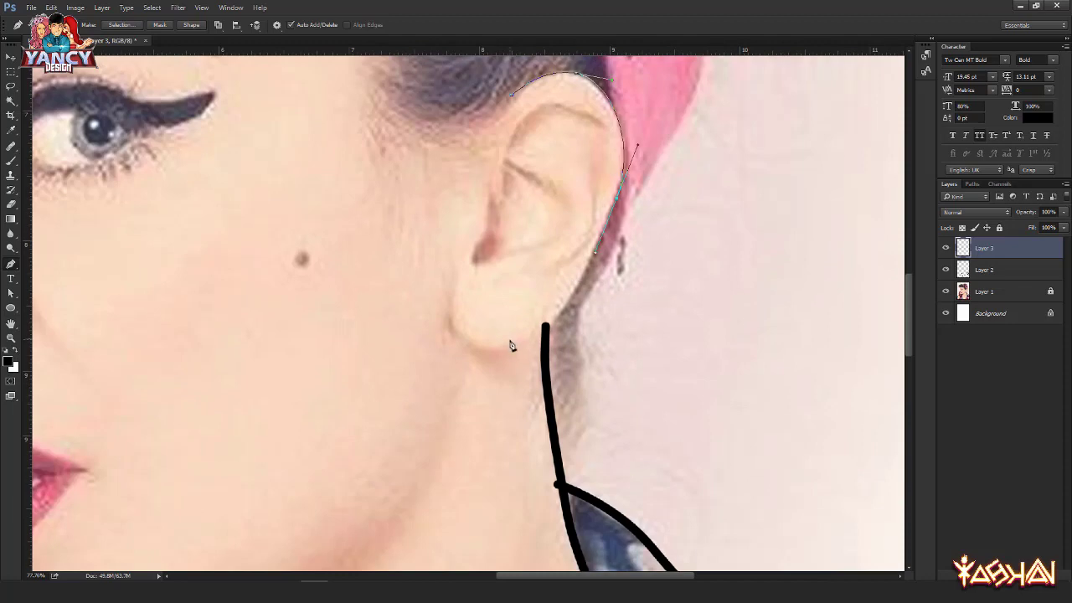
left_click_drag(512, 346, 471, 358)
left_click(446, 309)
right_click(388, 193)
left_click(411, 258)
key("Return")
Step: Trace the headscarf's outer edge from behind the earlobe up to the knot, and stroke the path with the black brush
left_click_drag(552, 112, 478, 399)
left_click_drag(521, 513, 524, 392)
left_click(466, 442)
left_click_drag(596, 251, 620, 220)
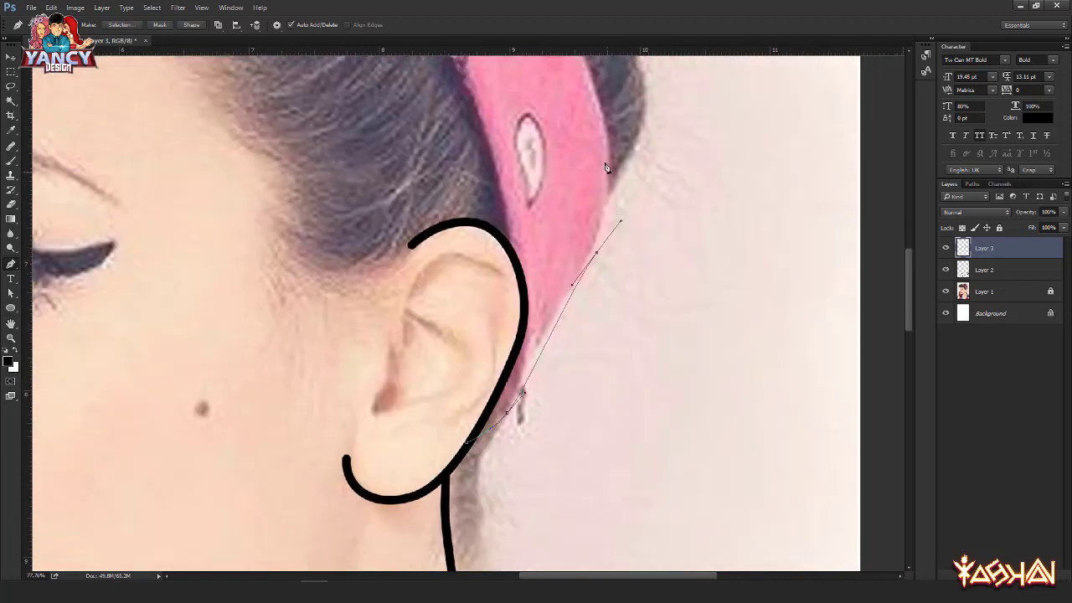
left_click_drag(597, 99, 638, 451)
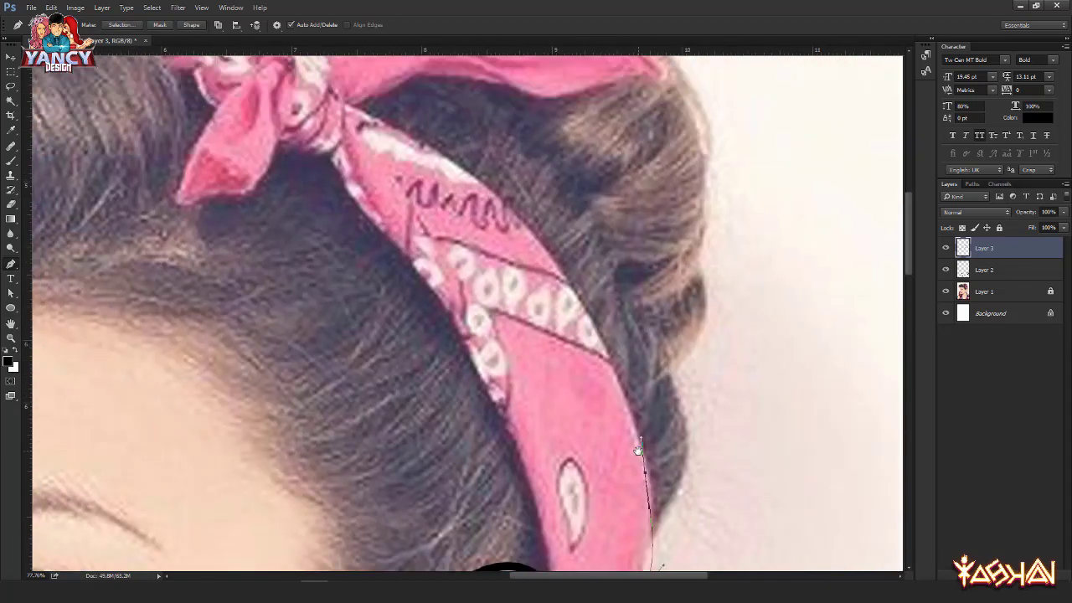
left_click_drag(348, 101, 323, 175)
scroll(323, 175, "down", 2)
left_click_drag(340, 233, 408, 218)
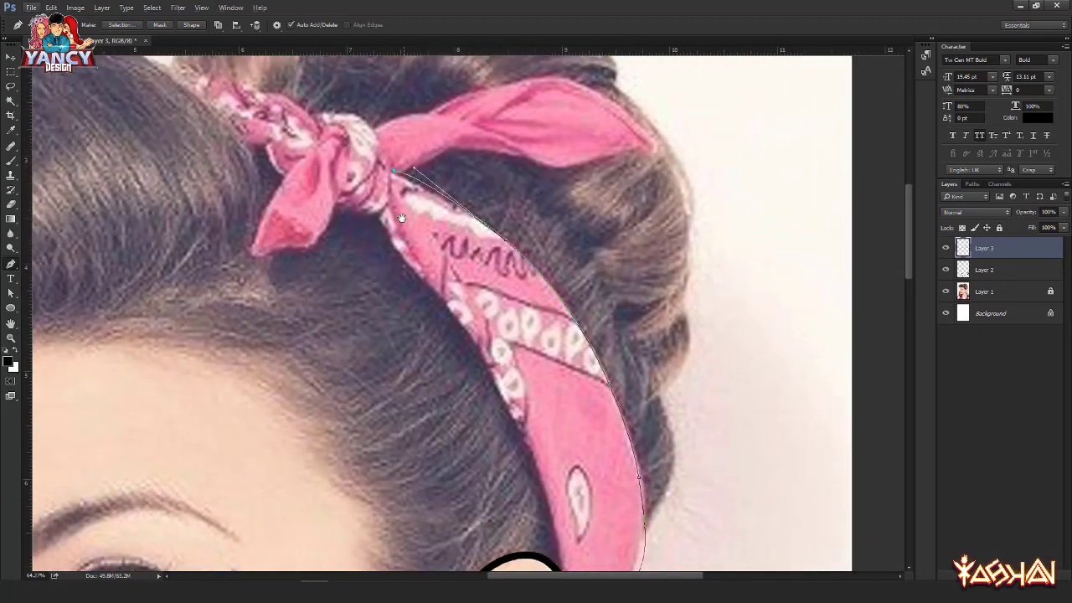
right_click(400, 220)
left_click(419, 286)
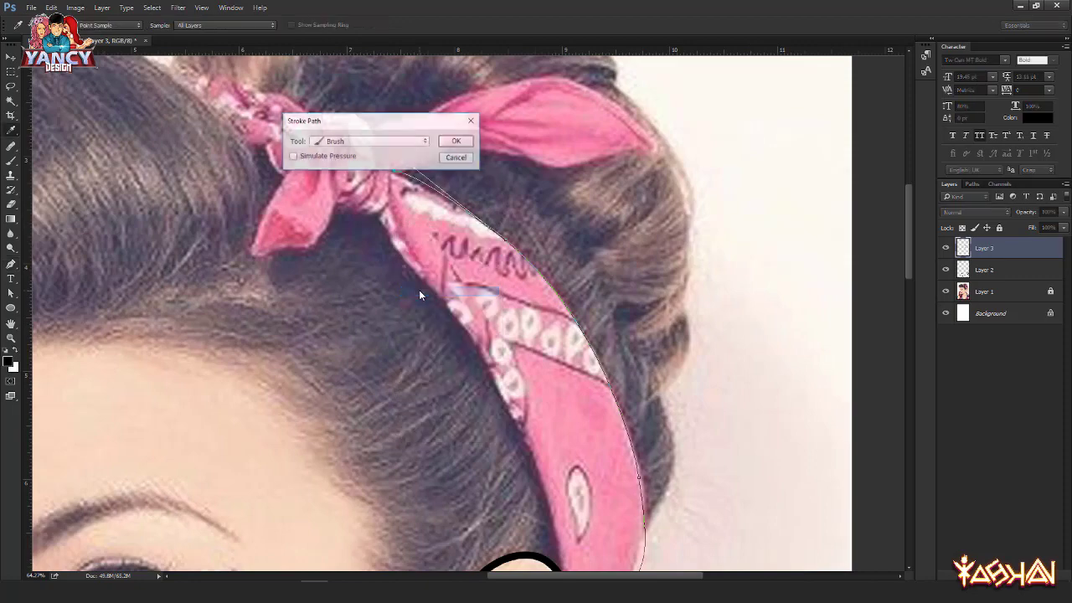
key("Return")
Step: Trace the headscarf's inner edge from the knot down to the top of the ear, and stroke the path with the black brush
scroll(390, 263, "down", 3)
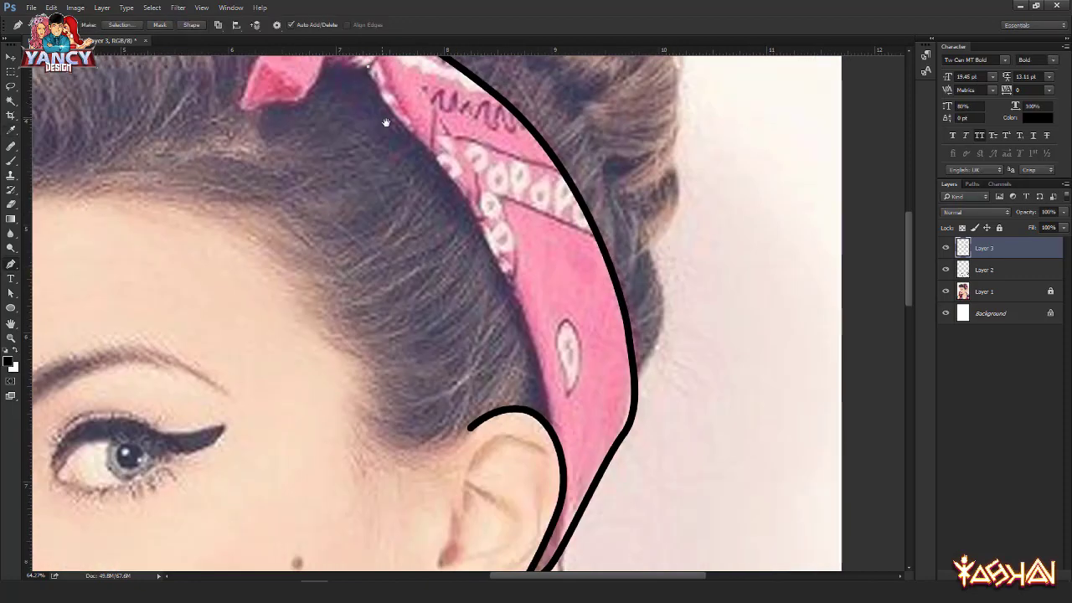
left_click_drag(428, 145, 430, 148)
left_click_drag(470, 231, 444, 79)
left_click_drag(489, 158, 525, 223)
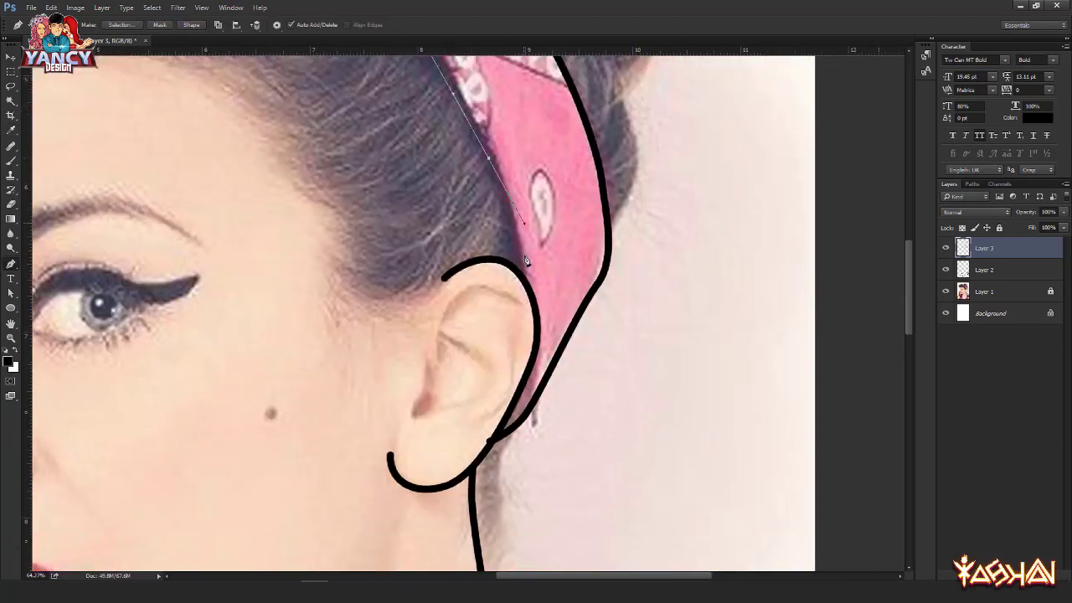
left_click(525, 286)
right_click(387, 163)
left_click(397, 222)
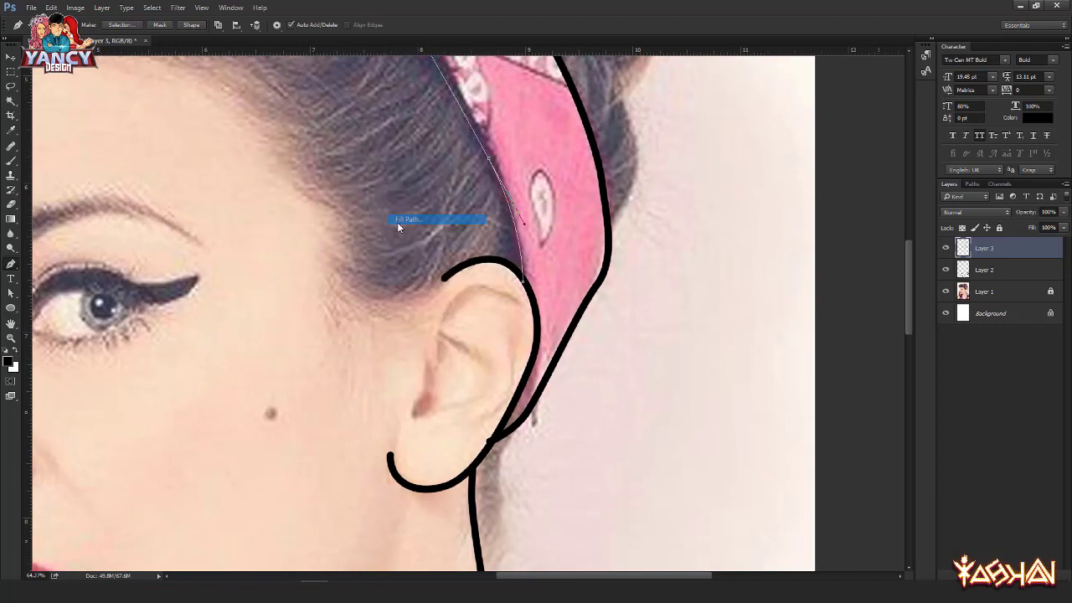
left_click(350, 227)
right_click(359, 125)
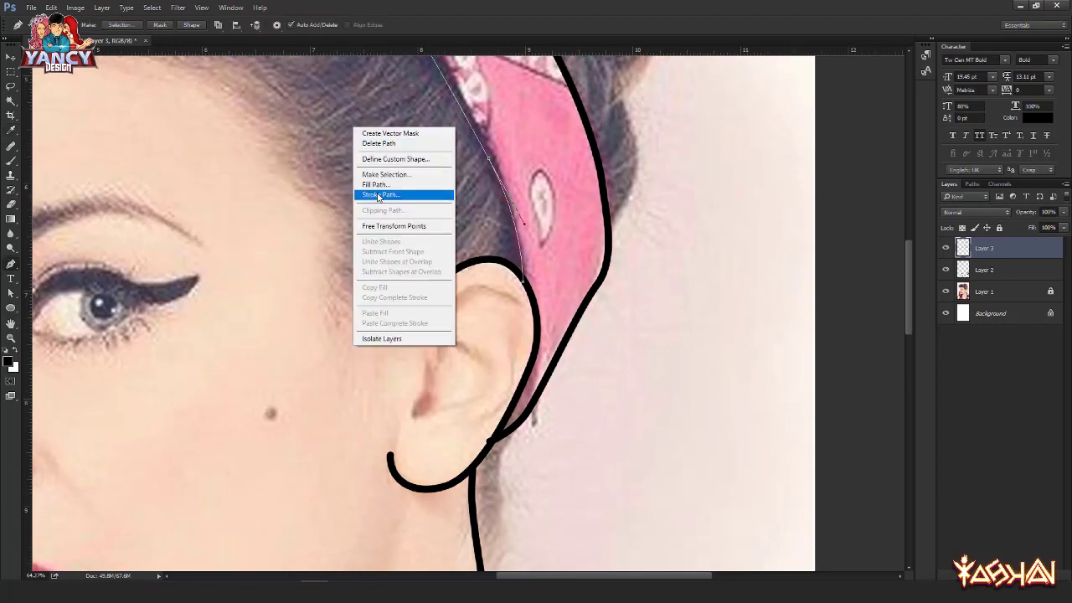
left_click(377, 194)
key("Return")
Step: Reduce the Eraser's brush to a much smaller size, and return to the Pen tool
scroll(310, 151, "up", 3)
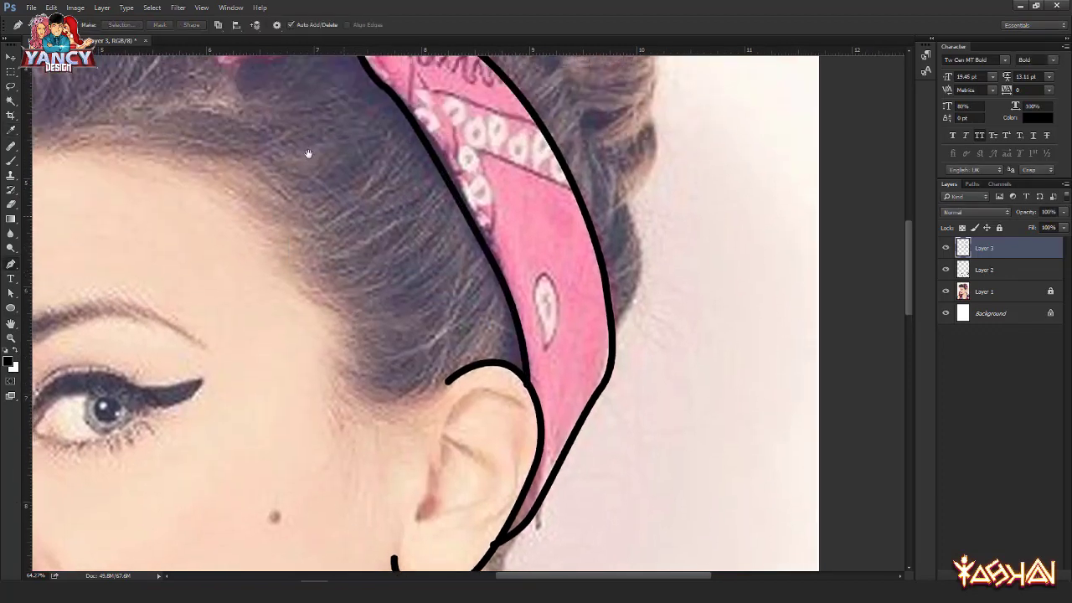
key("e")
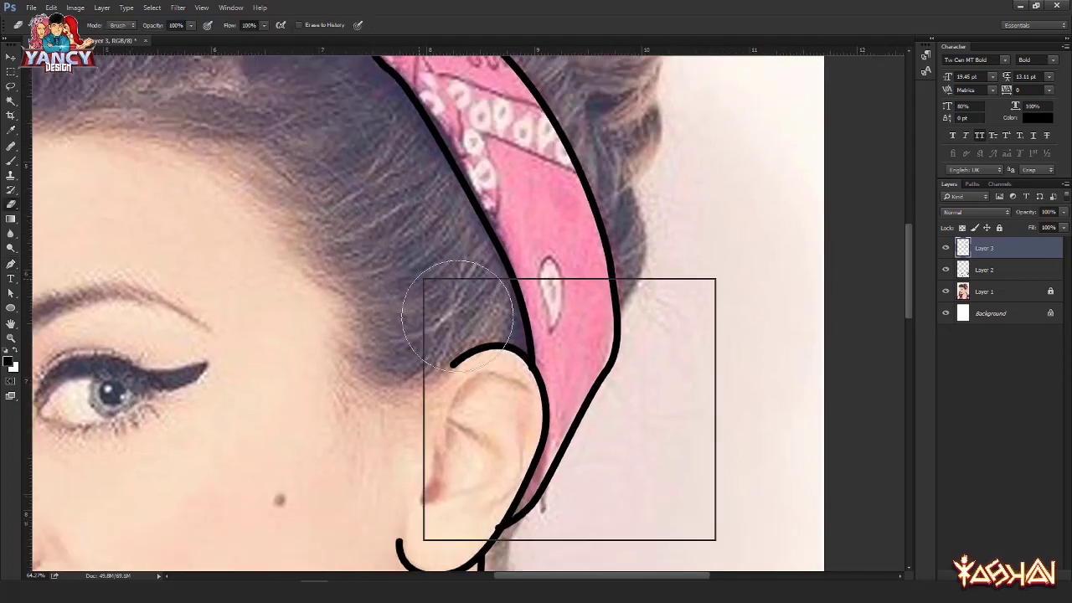
right_click(537, 339)
key("Return")
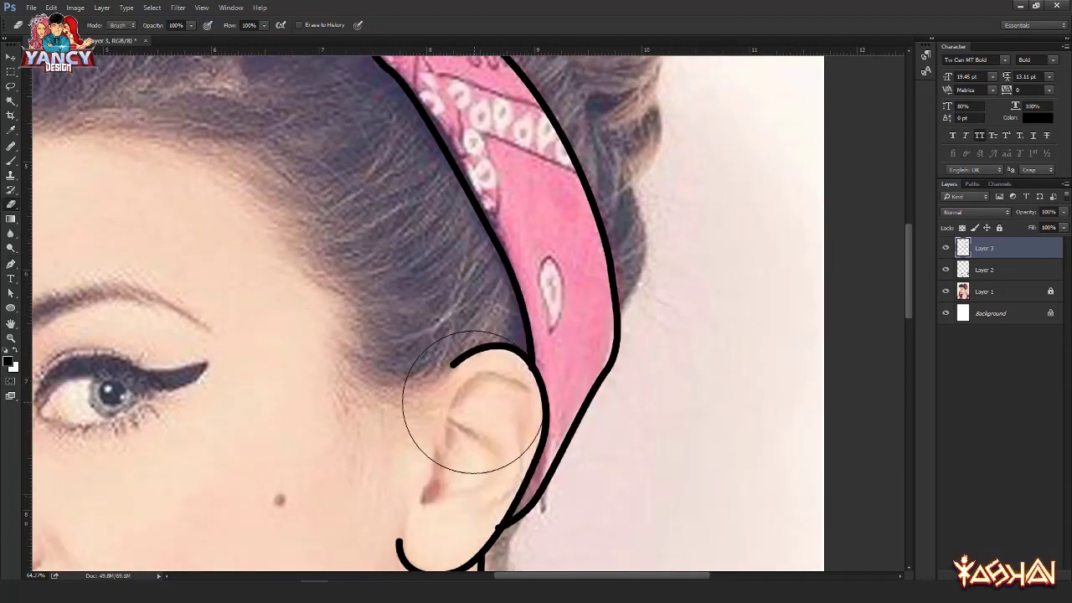
key("ctrl+z")
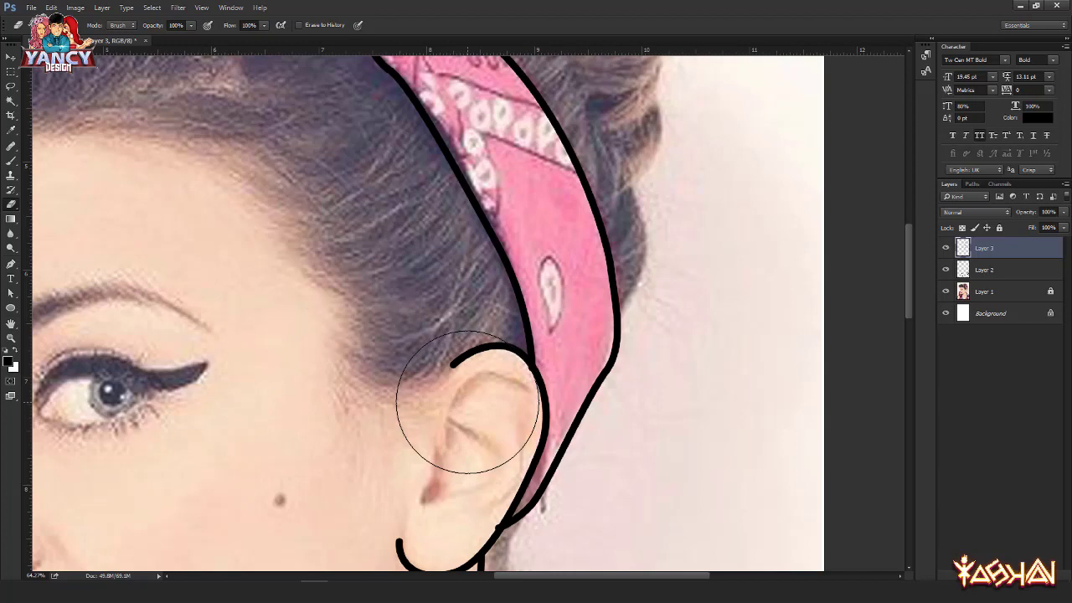
key("bracketleft")
key("bracketleft")
key("bracketleft")
key("bracketleft")
key("bracketleft")
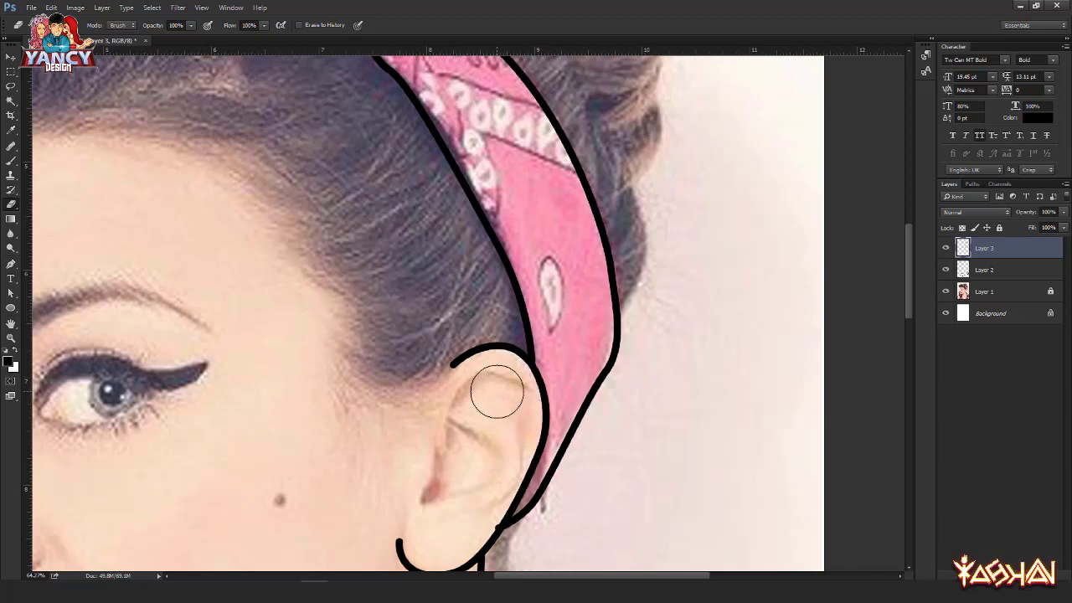
key("p")
scroll(410, 257, "up", 3)
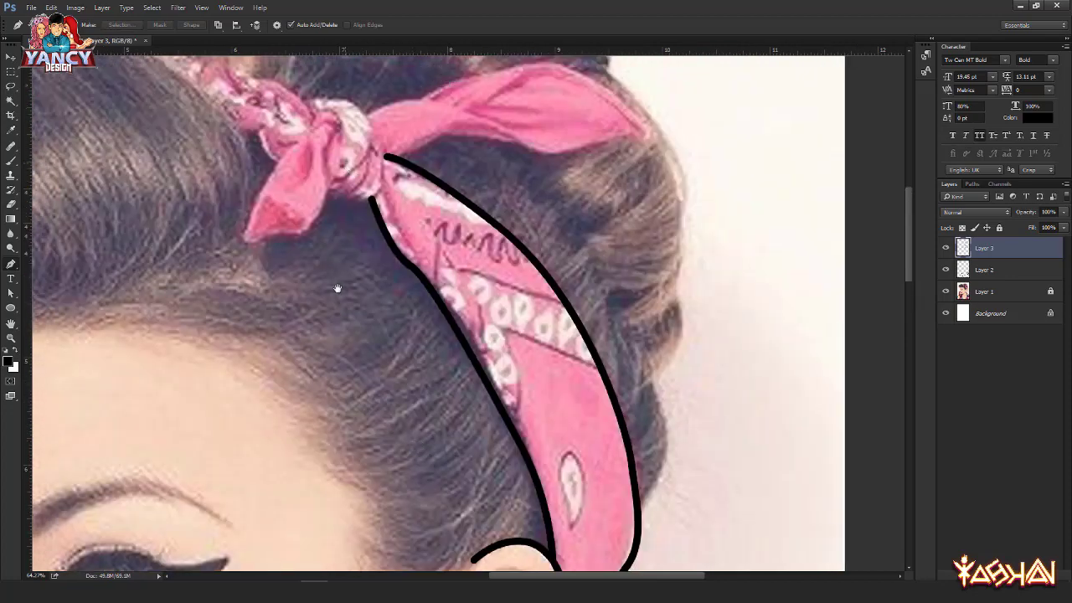
Step: Trace the headscarf's upper edge just behind the knot with a Pen path, and stroke it with the black brush
scroll(339, 289, "up", 2)
scroll(338, 241, "up", 2)
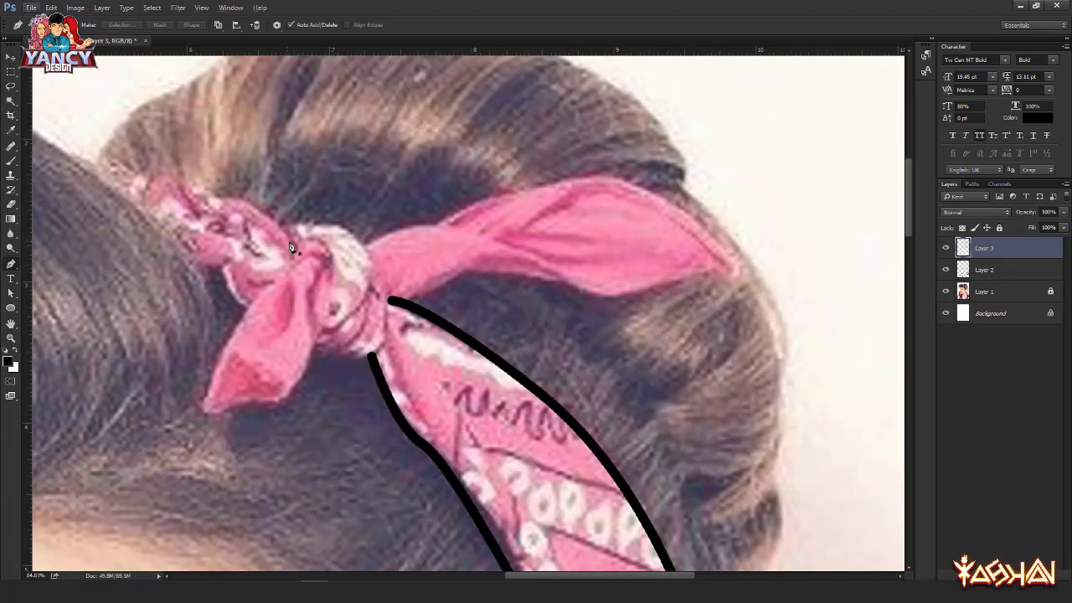
left_click(296, 246)
left_click_drag(295, 247, 388, 337)
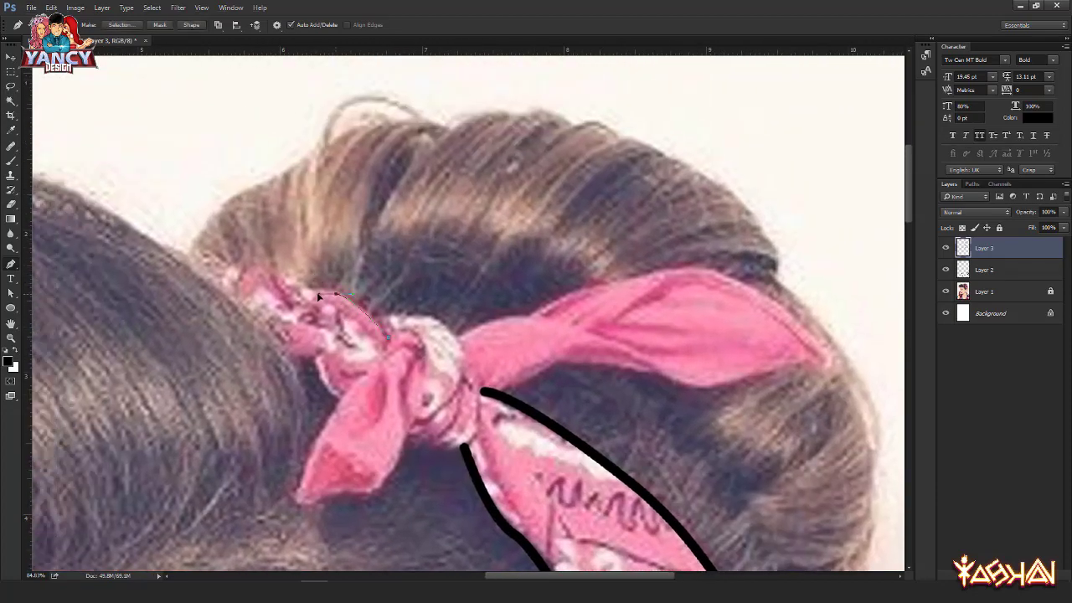
right_click(223, 262)
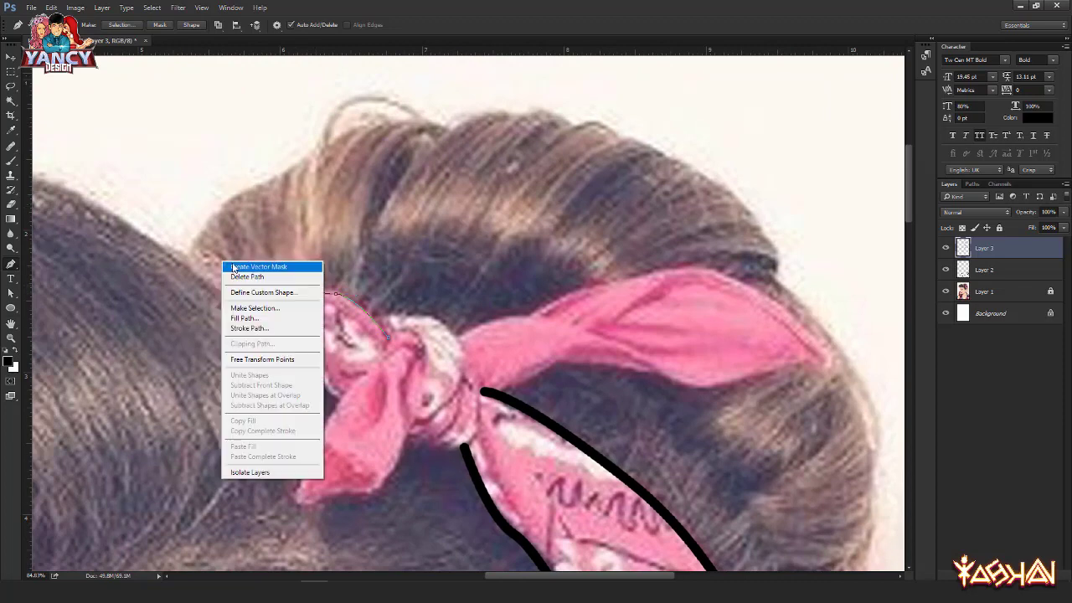
left_click(251, 327)
key("Return")
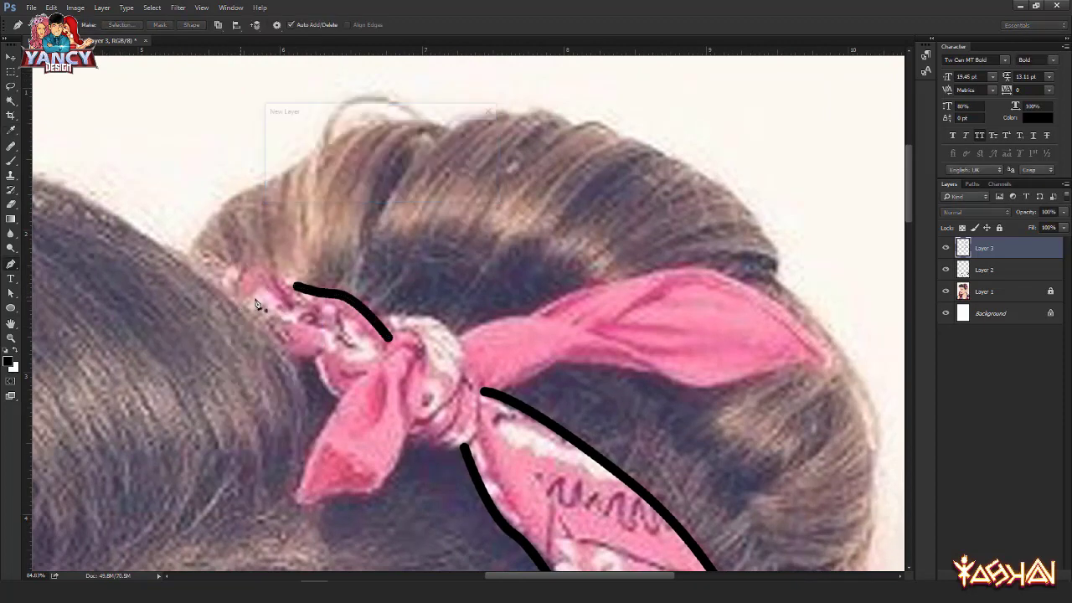
Step: Add a new layer, trace the rest of the scarf's upper edge out to the front hair, and stroke the path in black
key("ctrl+shift+alt+n")
left_click(204, 275)
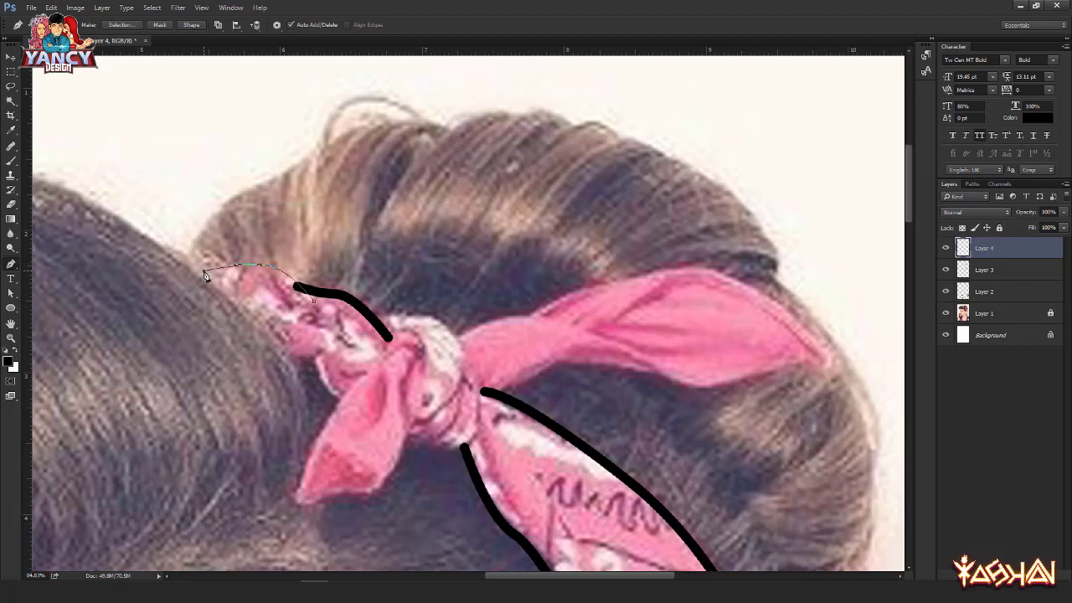
right_click(195, 229)
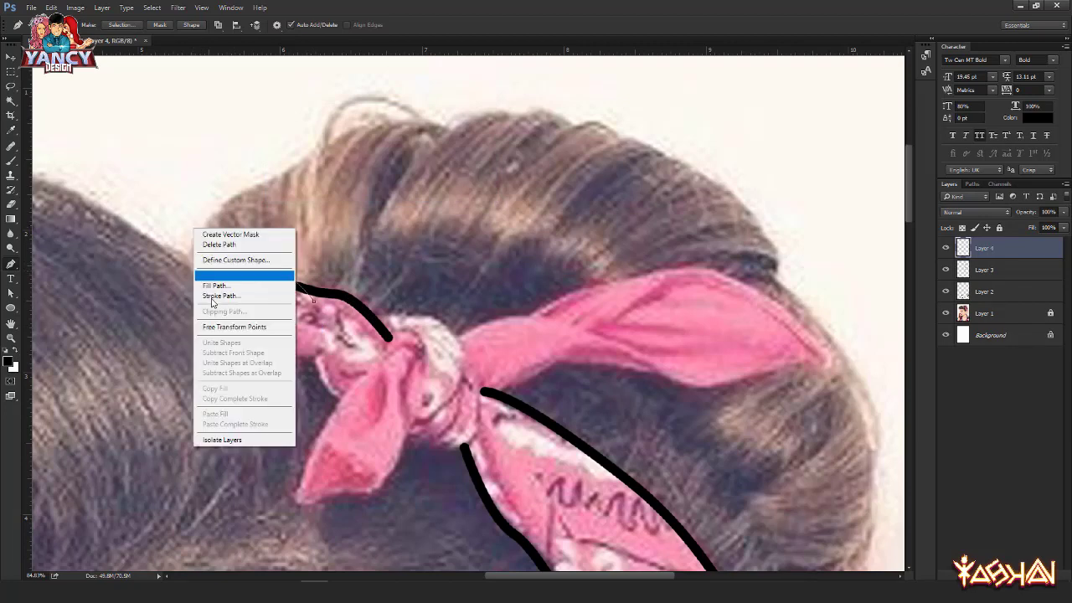
left_click(222, 296)
key("Return")
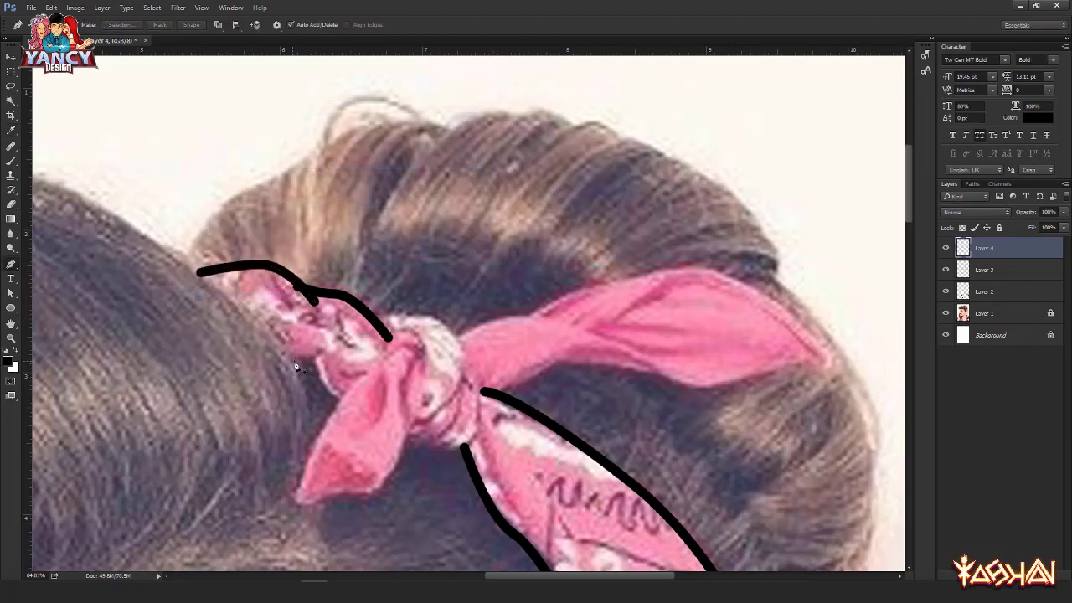
Step: Trace the scarf's lower folds beside the knot and the outline of the short hanging tail with Pen paths
left_click(295, 365)
left_click_drag(322, 347, 335, 334)
left_click(314, 355)
left_click_drag(339, 399, 361, 413)
left_click(373, 354, "ctrl")
left_click(391, 338)
mouse_move(374, 377)
left_mouse_down()
mouse_move(414, 295)
mouse_move(377, 317)
mouse_move(332, 418)
mouse_move(410, 412)
left_mouse_up()
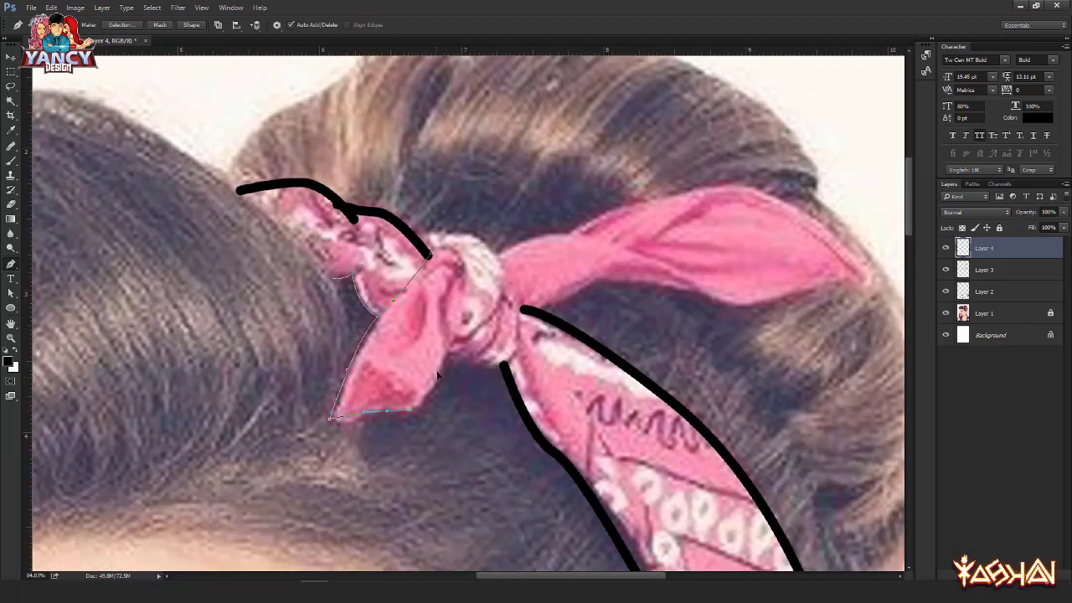
left_click(452, 331)
scroll(464, 279, "up", 2)
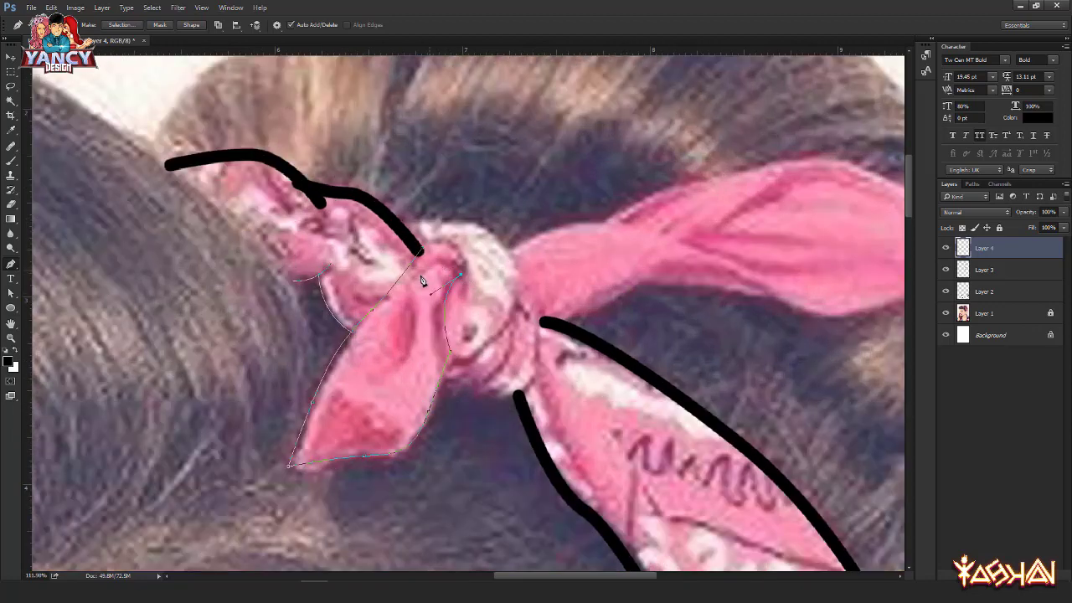
Step: Finish the tail's path with a curved fold at the knot, and stroke the fold and tail paths with the black brush
right_click(375, 248)
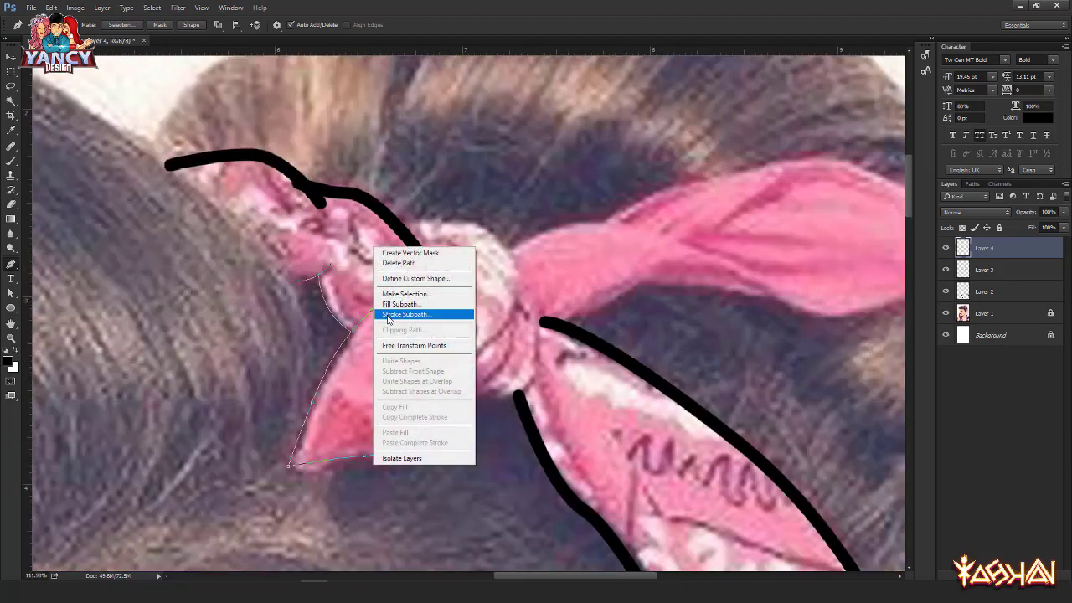
left_click(352, 316)
right_click(370, 215, "ctrl")
left_click(379, 262)
right_click(307, 237)
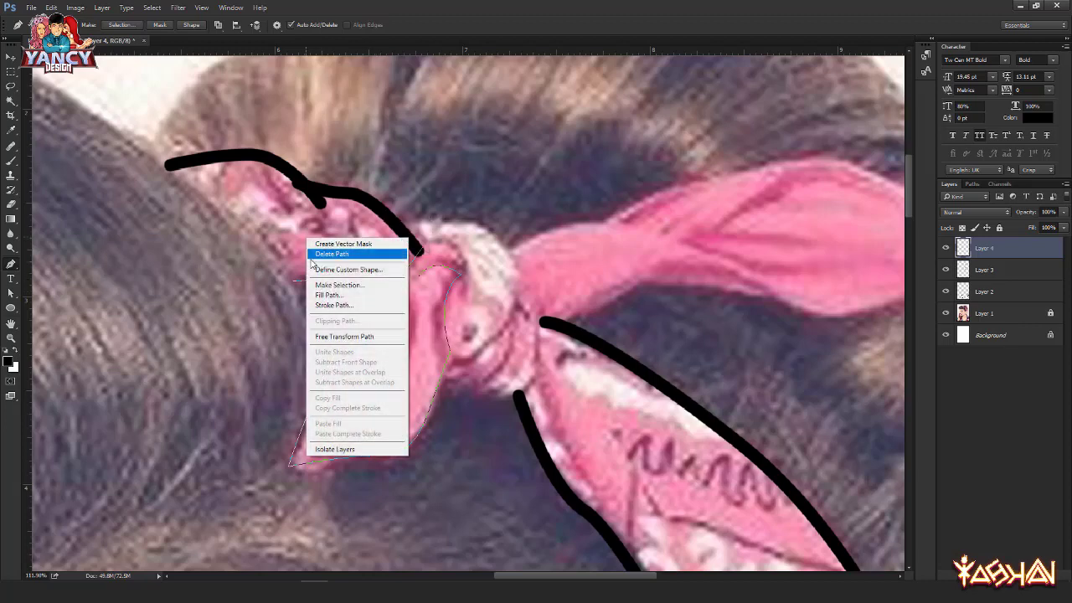
left_click(319, 305)
key("Return")
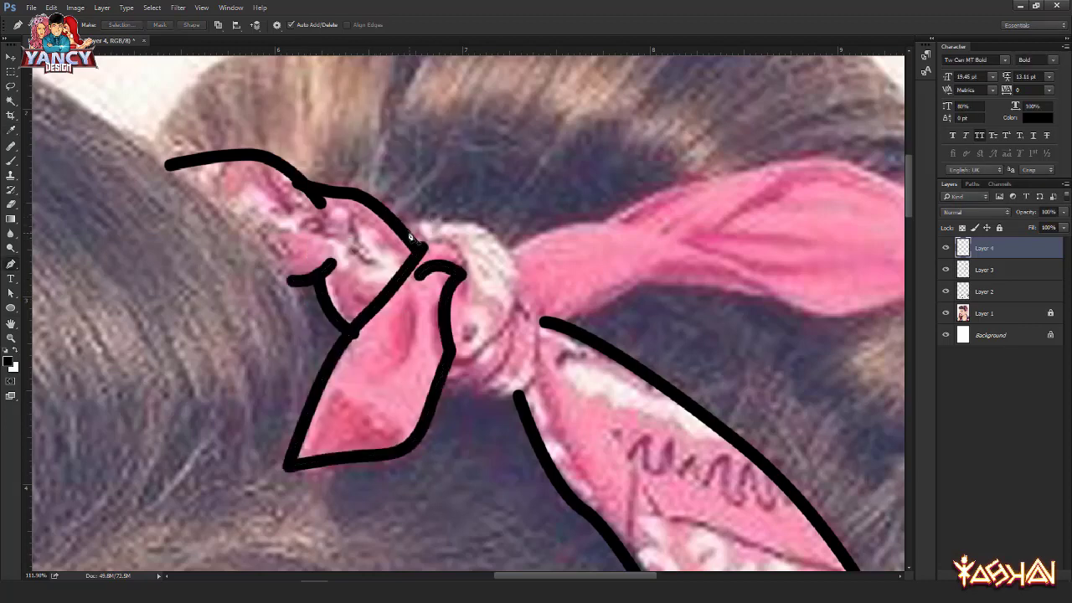
Step: Trace the rounded outer contour of the scarf's knot down to the short tail, and stroke the path with the black brush
key("p")
left_click_drag(468, 225, 485, 237)
left_click_drag(521, 287, 521, 336)
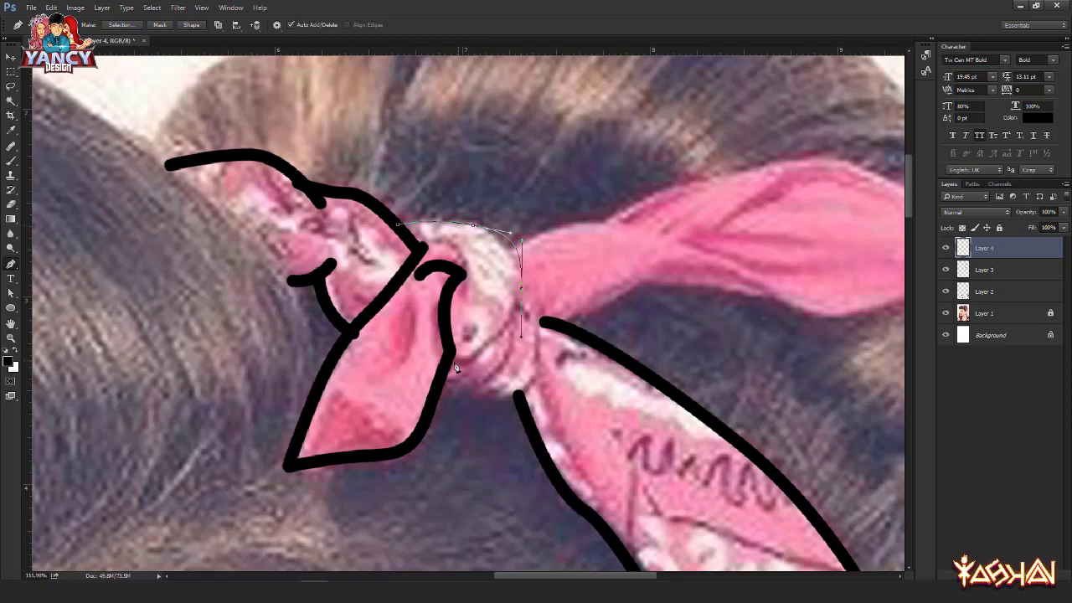
left_click_drag(447, 363, 402, 372)
right_click(400, 232)
left_click(419, 299)
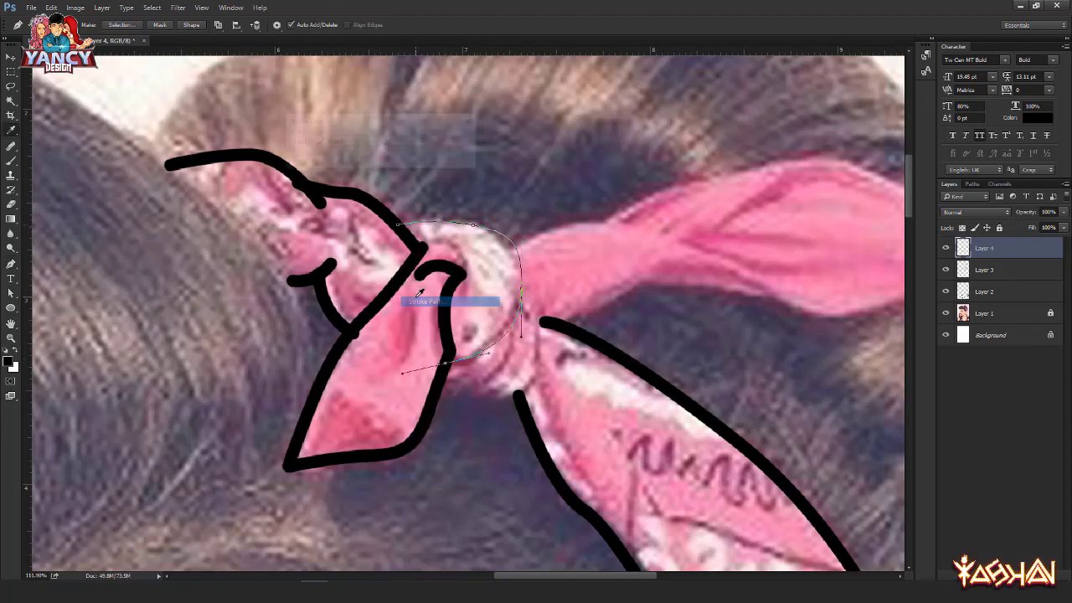
key("Return")
key("Return")
Step: Trace the long bow tail from the knot around its pointed tip and back to the twist, and stroke the path in black
left_click_drag(504, 221, 269, 286)
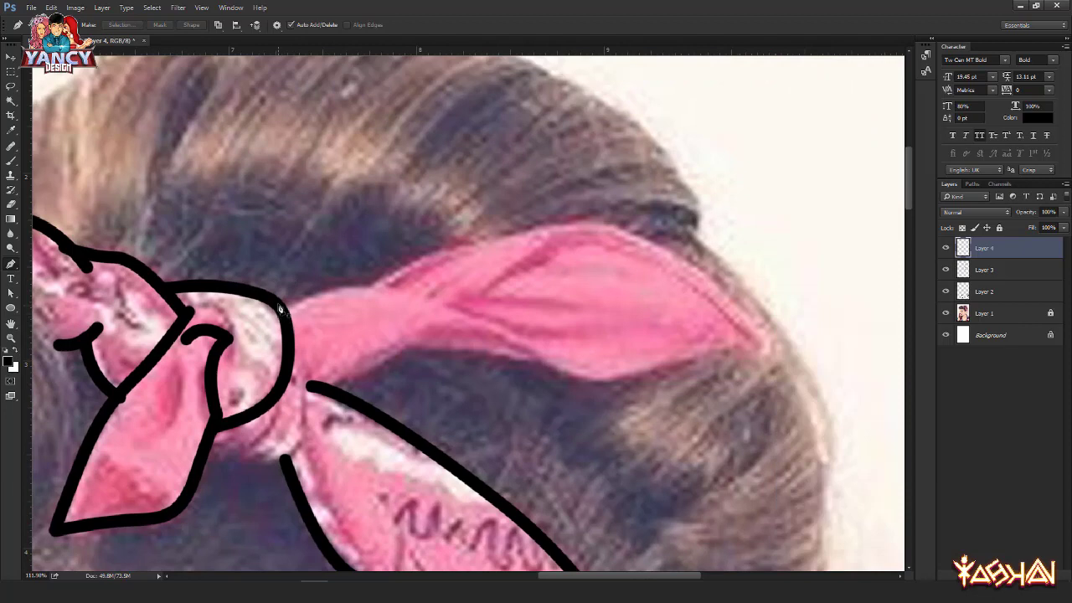
left_click(280, 304)
left_click_drag(381, 284, 427, 297)
left_click_drag(551, 366, 435, 387)
left_click_drag(600, 346, 628, 323)
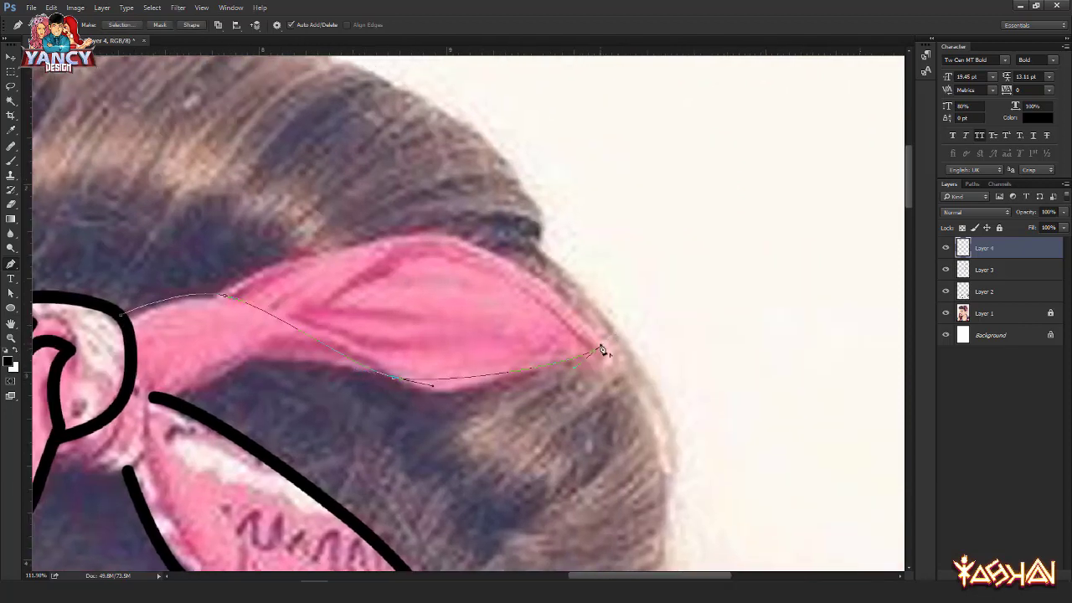
left_click_drag(430, 238, 345, 226)
left_click(216, 298)
scroll(216, 299, "up", 3)
right_click(220, 293)
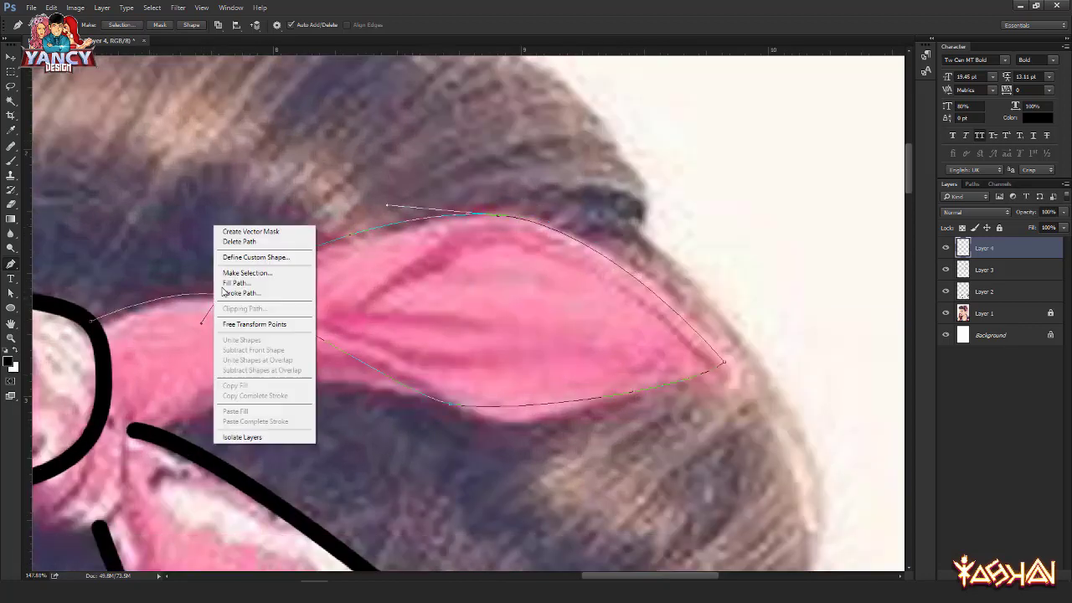
left_click(226, 293)
key("Return")
Step: Trace the underside of the long bow tail from its lower edge back to the knot, and stroke the path in black
left_click_drag(393, 430, 501, 294)
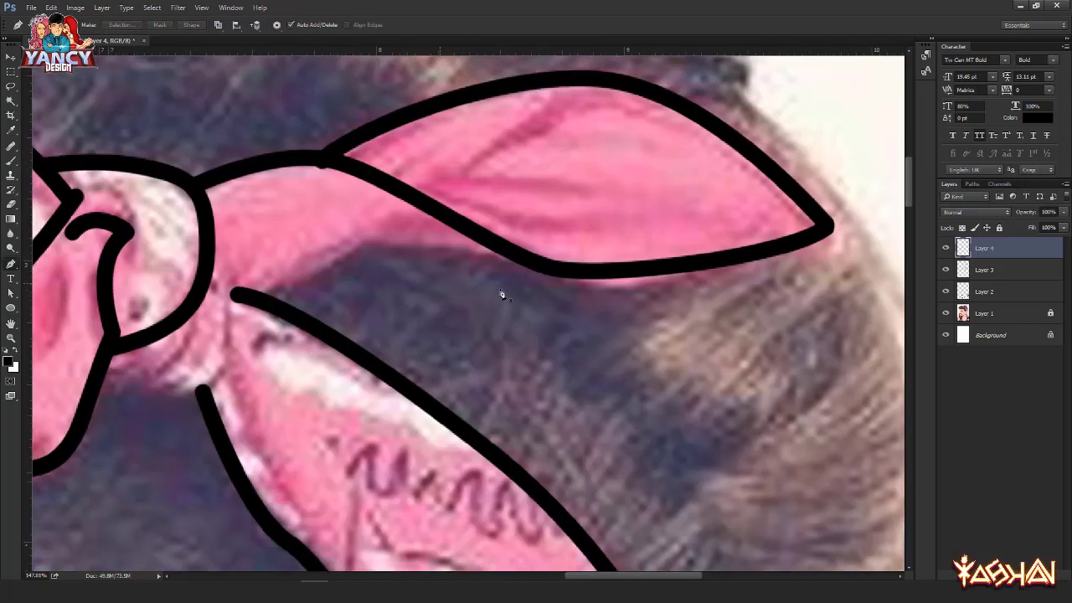
left_click(536, 257)
left_click_drag(366, 245, 341, 255)
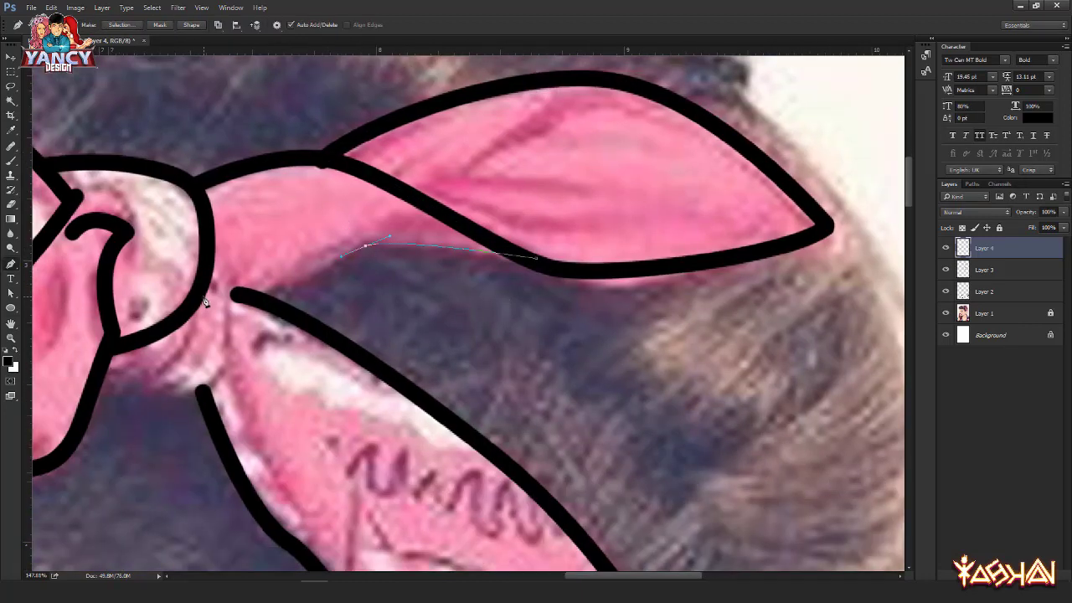
left_click_drag(233, 293, 140, 287)
right_click(223, 198)
left_click(268, 267)
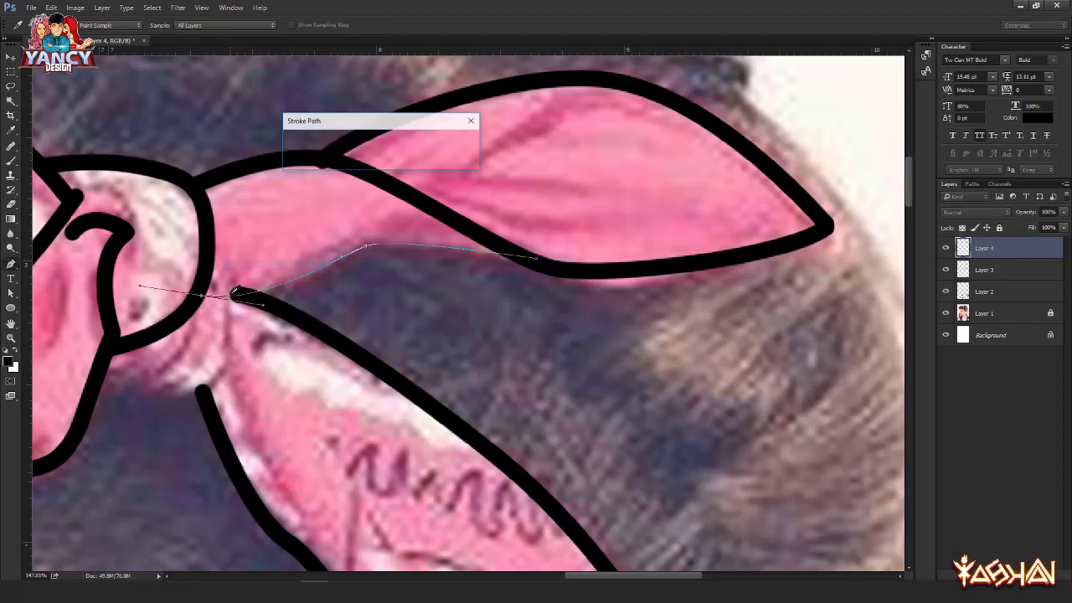
key("Return")
Step: Trace the small fold under the knot between the headscarf band and the short tail, and stroke the path in black
left_click_drag(243, 306, 495, 172)
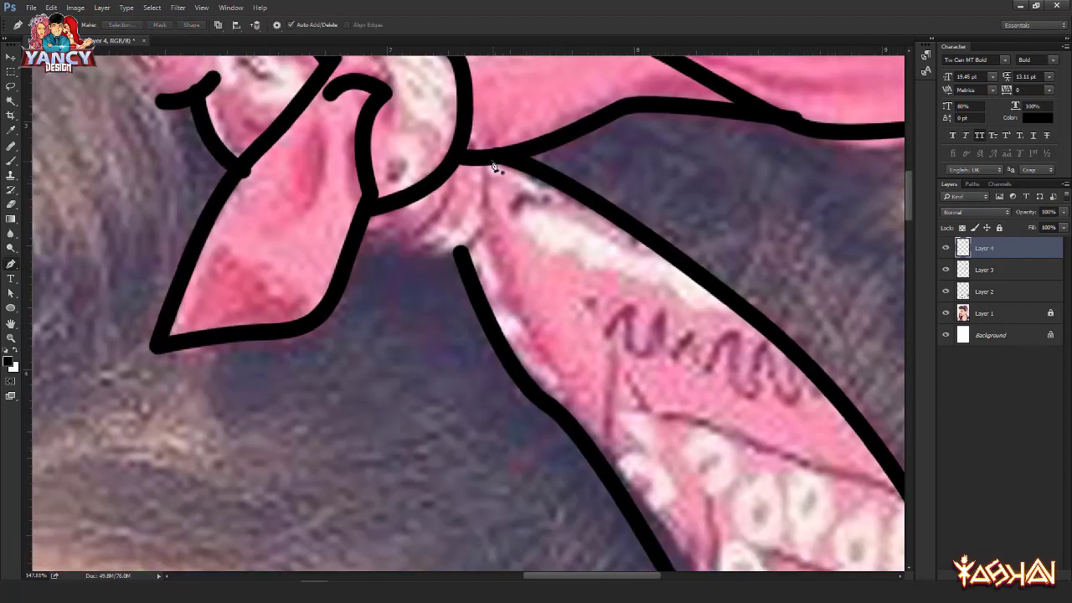
left_click_drag(457, 250, 418, 278)
left_click(449, 249, "alt")
right_click(307, 173)
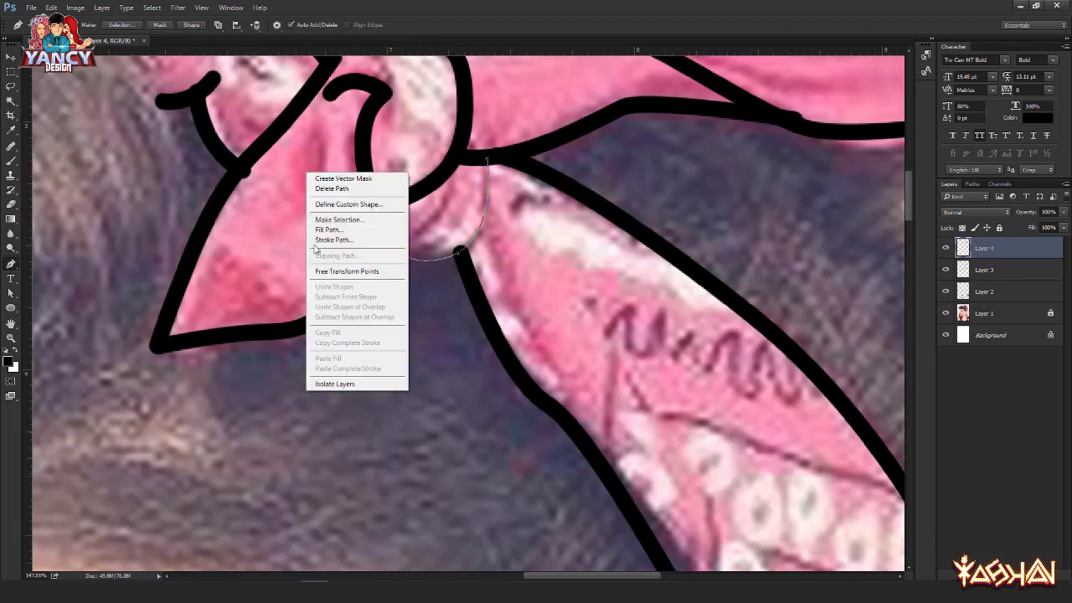
left_click(315, 242)
key("Return")
key("Return")
Step: Trace the nape hairline from the scarf's lower end to the collar, and stroke the path with the black brush
scroll(316, 247, "down", 10)
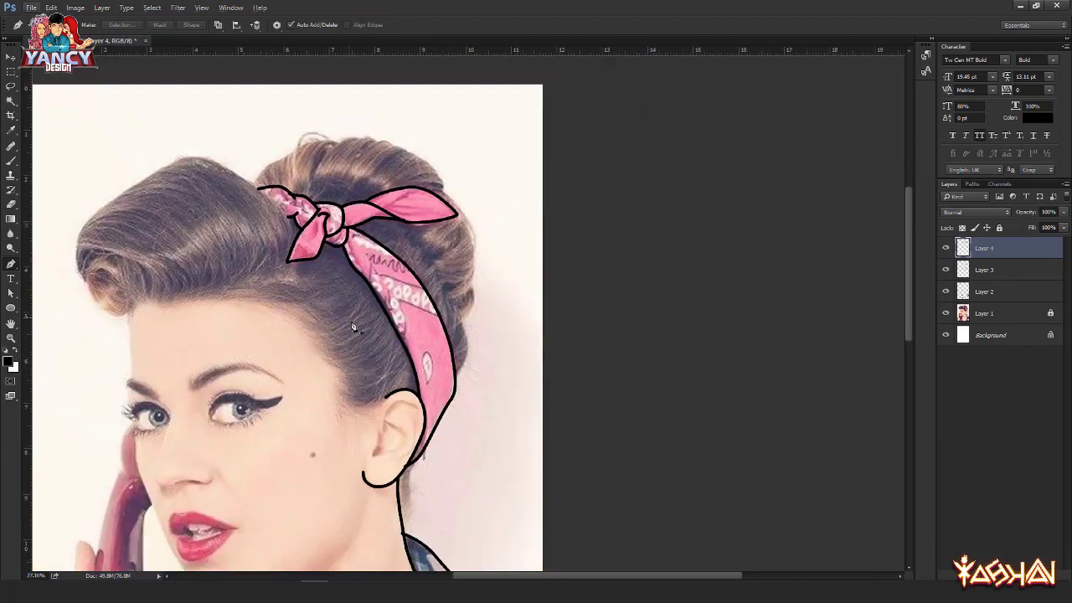
left_click_drag(354, 327, 412, 224)
scroll(488, 403, "up", 7)
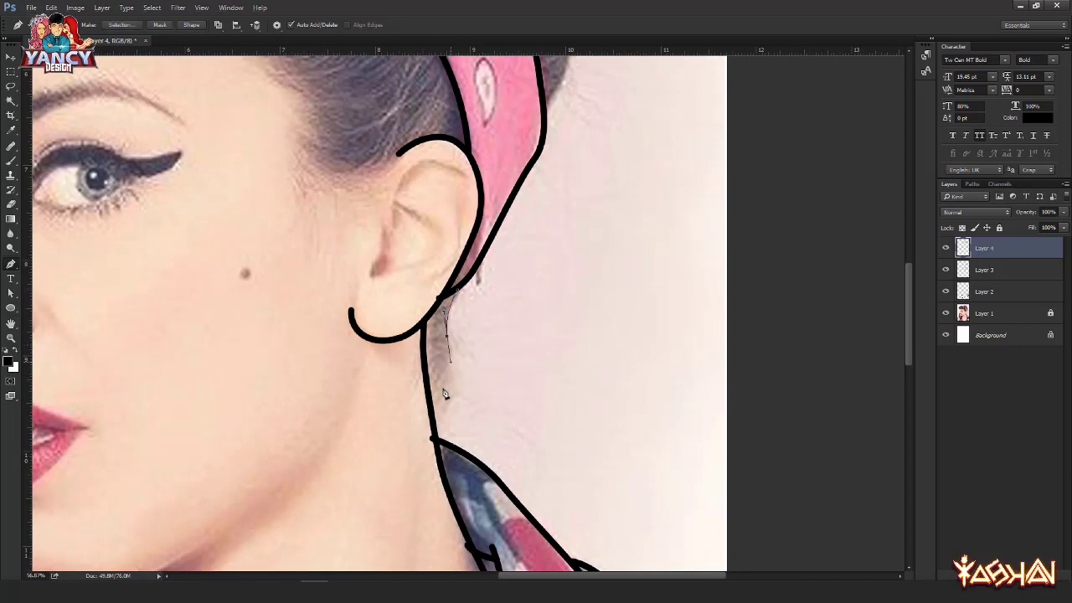
left_click_drag(436, 439, 421, 461)
right_click(329, 213)
left_click(355, 277)
key("Return")
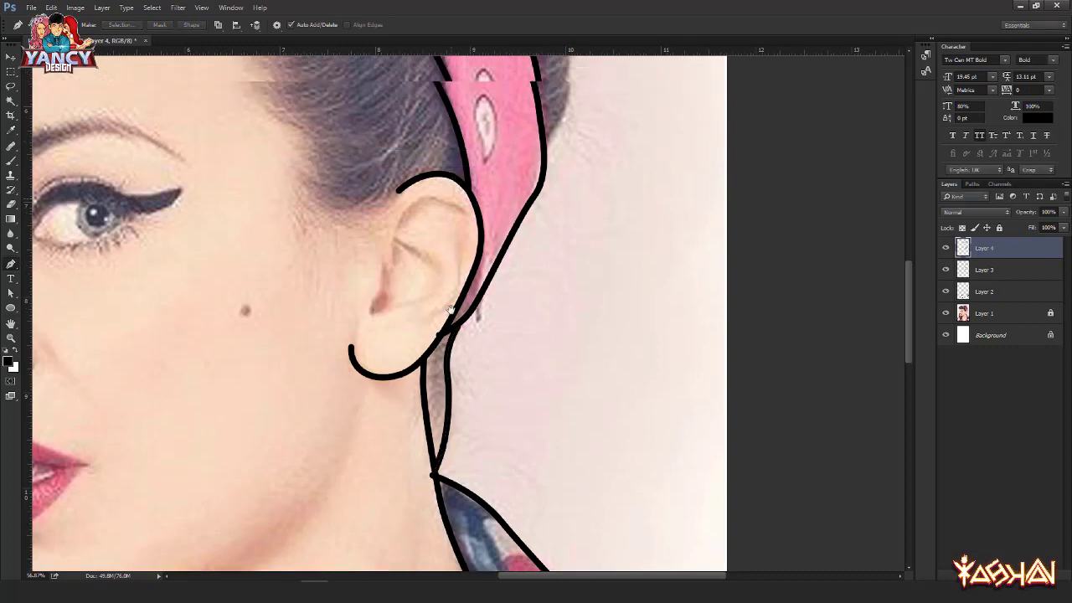
Step: Add a new layer, trace the lowest lobe of the hair bun behind the headscarf, and stroke the path in black
scroll(545, 435, "up", 5)
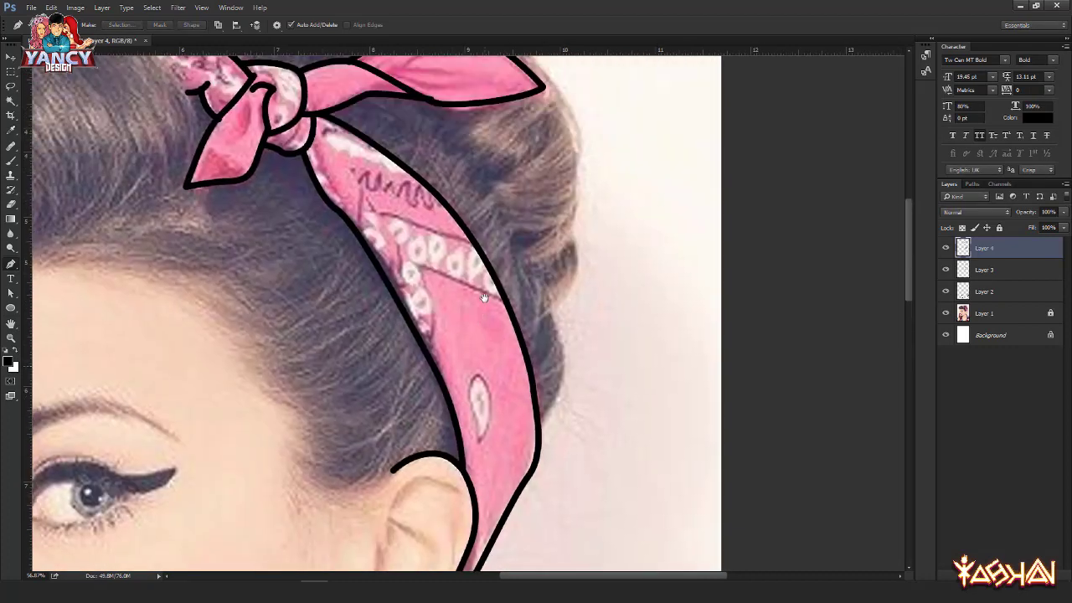
key("ctrl+shift+alt+n")
left_click(539, 427)
left_click_drag(565, 362, 562, 336)
left_click_drag(551, 264, 544, 323)
left_click(542, 370)
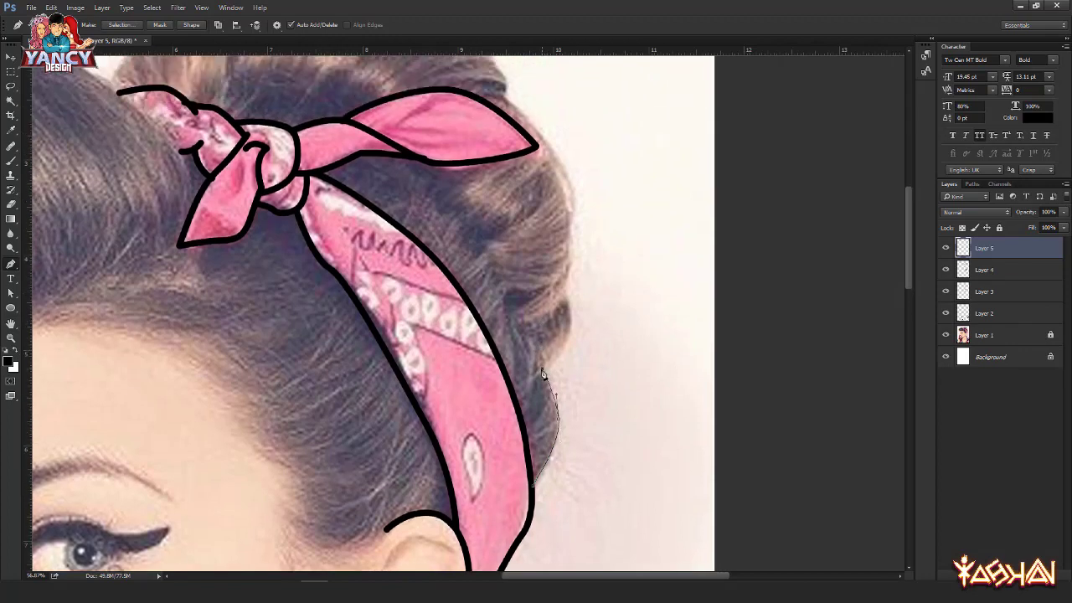
right_click(540, 378)
left_click(465, 236)
key("Return")
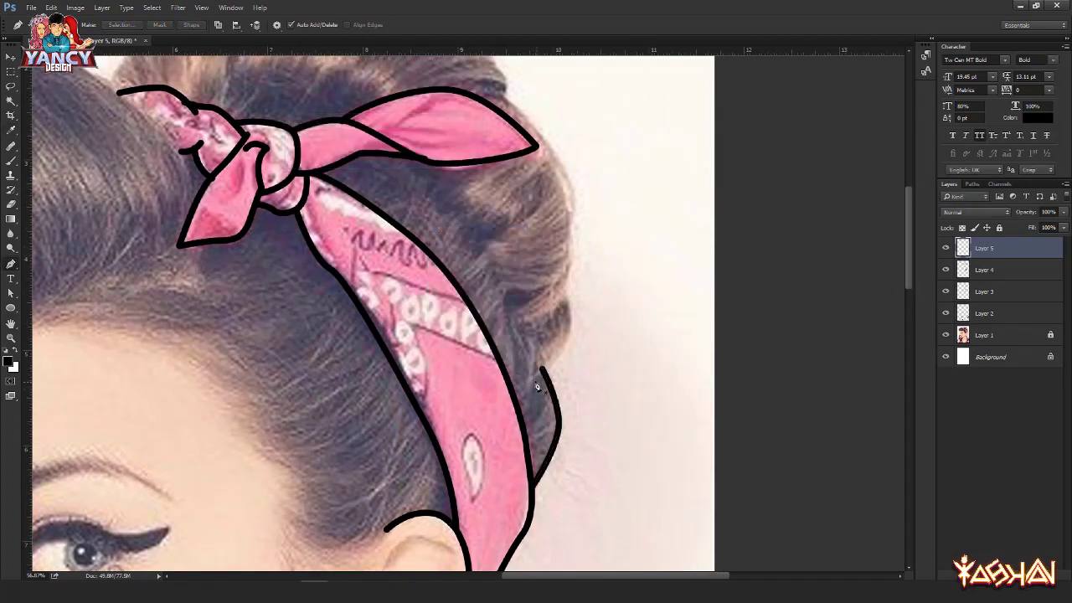
Step: Trace the next lobe of the bun's outer edge above the lowest one, and stroke the path with the black brush
left_click(533, 380)
left_click_drag(572, 321, 569, 304)
left_click(564, 290)
right_click(501, 234)
left_click(532, 307)
key("Return")
Step: Trace the bun's large outer curve from the second lobe up behind the bow tail's tip, and stroke the path in black
scroll(563, 339, "up", 4)
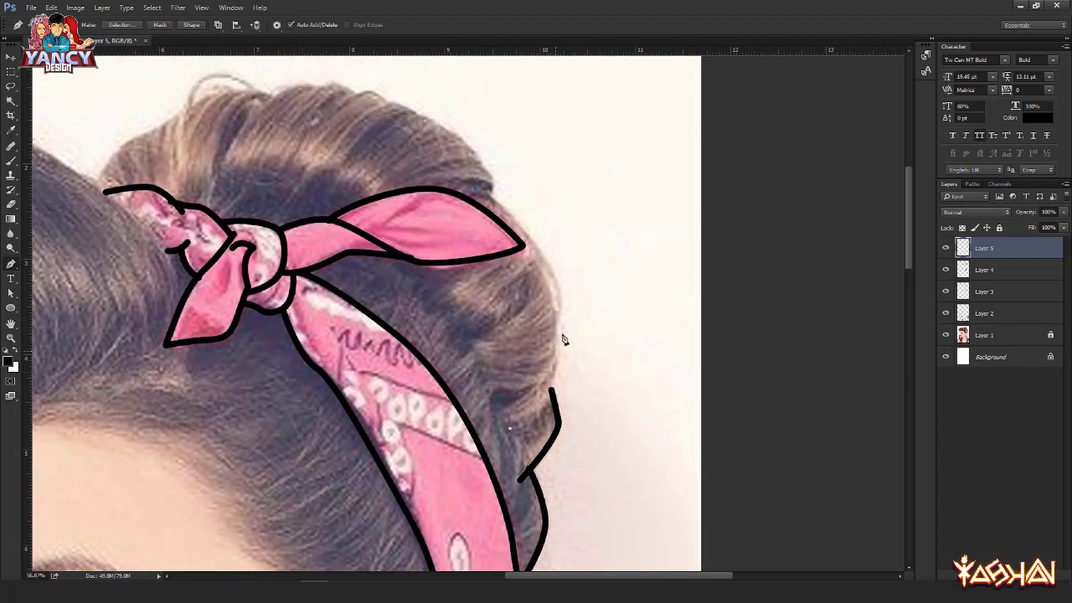
left_click_drag(559, 323, 552, 245)
left_click_drag(458, 192, 406, 175)
right_click(516, 147)
left_click(535, 215)
key("Return")
key("Return")
Step: Trace the bun's upper back contour from above the bow tail toward the crown, and stroke the path with the black brush
mouse_move(484, 180)
left_mouse_down()
mouse_move(510, 330)
mouse_move(526, 352)
mouse_move(491, 268)
left_mouse_up()
scroll(511, 336, "up", 2)
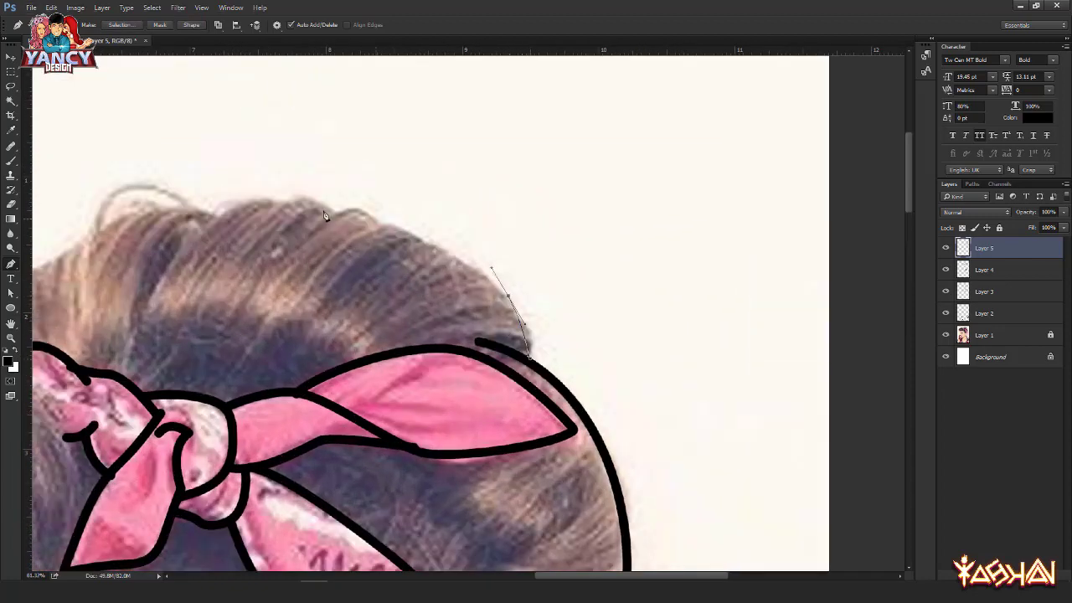
left_click(374, 228)
right_click(334, 199)
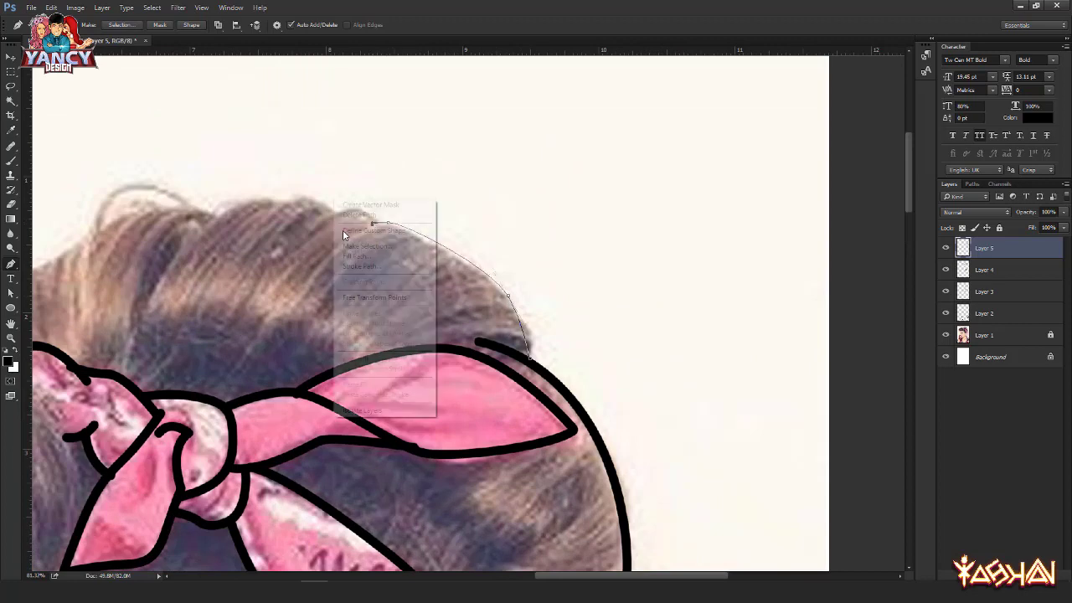
left_click(360, 266)
key("Return")
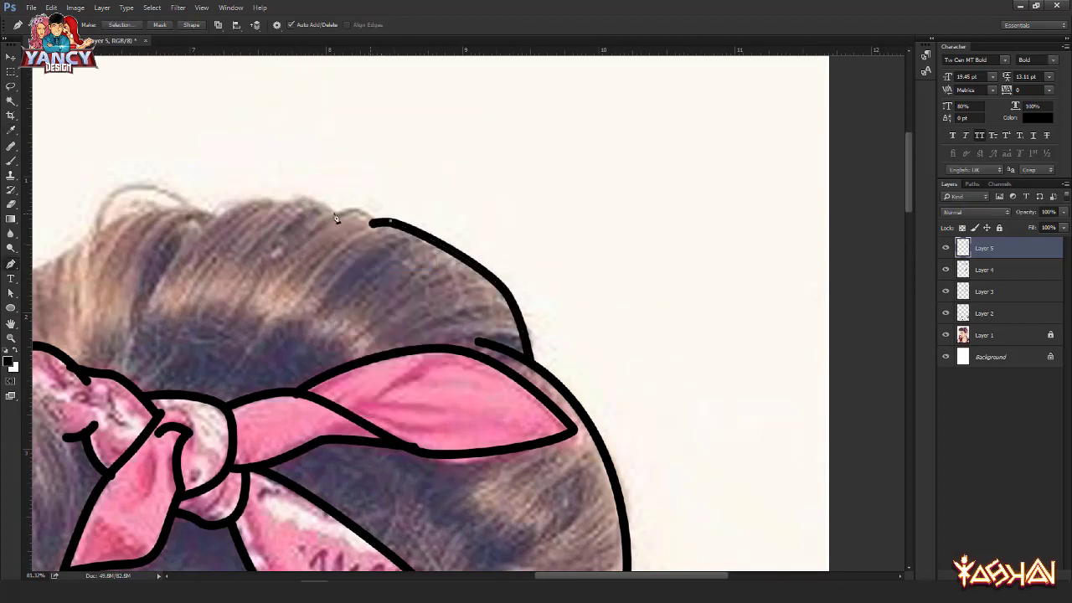
Step: Trace the overlapping waves along the bun's top and the strand running down to the headscarf with Pen paths
left_click_drag(303, 226, 257, 267)
left_click(338, 175, "ctrl")
left_click_drag(251, 201, 361, 262)
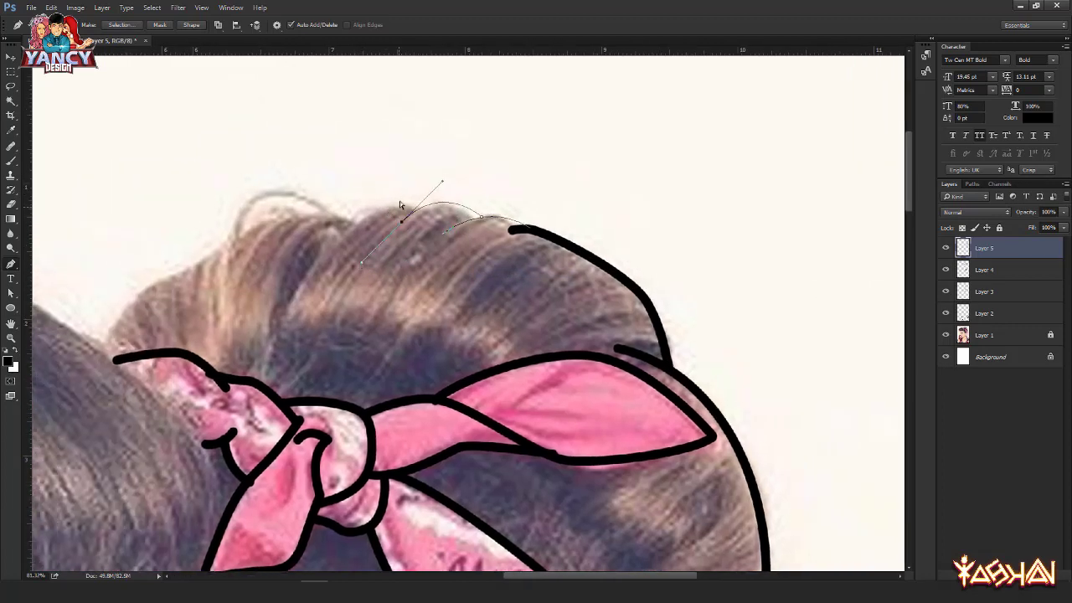
left_click(404, 198, "ctrl")
left_click_drag(309, 266, 271, 390)
right_click(229, 267)
left_click(217, 316)
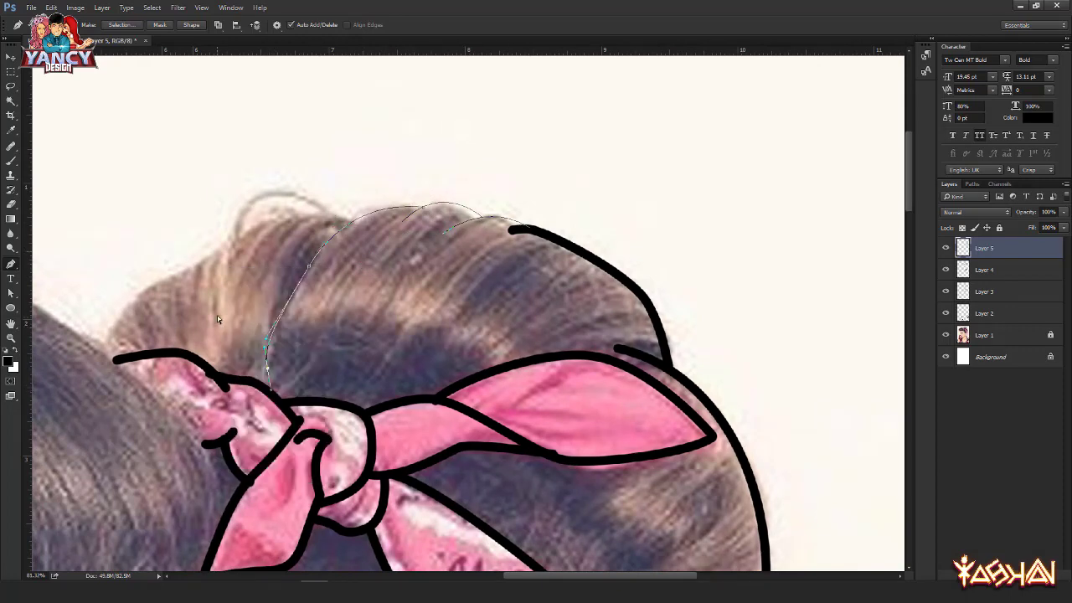
Step: Trace the bun's front lobes from the crown down to the headscarf's front end with Pen paths
left_click(216, 316, "ctrl")
right_click(189, 210)
left_click(160, 216)
left_click(155, 224, "ctrl")
left_click_drag(153, 244, 332, 172)
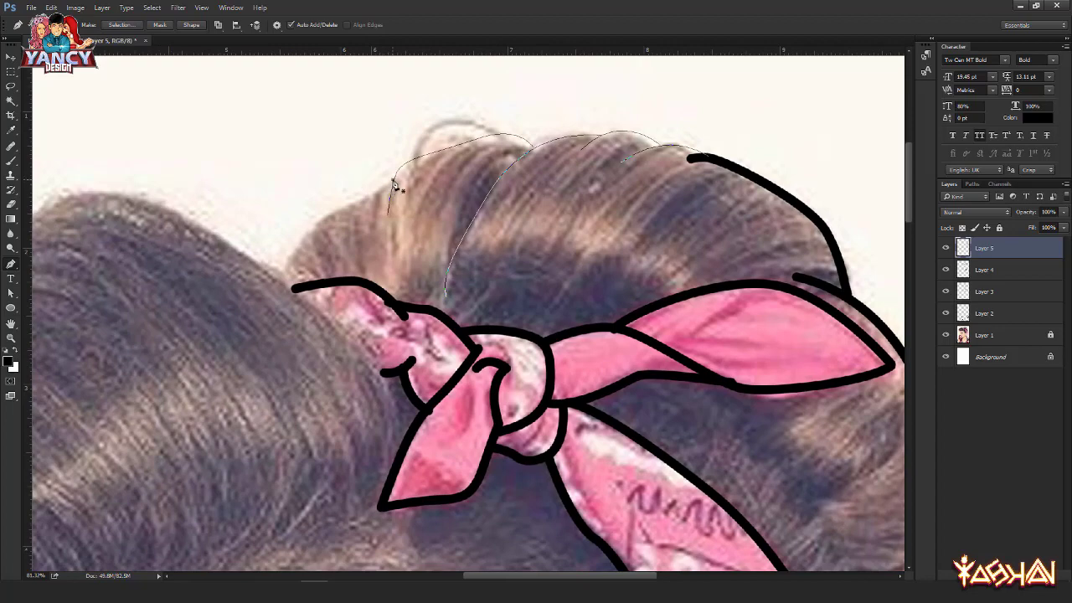
left_click_drag(278, 272, 248, 338)
scroll(227, 222, "down", 3)
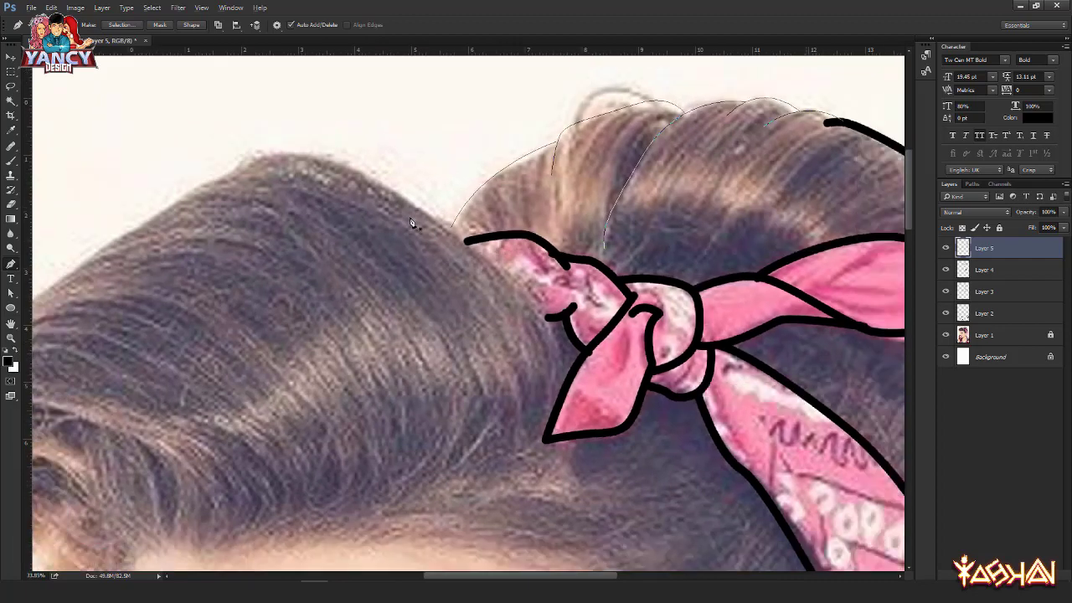
Step: Trace the hairline from the middle of the forehead down around the temple to the top of the ear with a Pen path
scroll(393, 312, "down", 2)
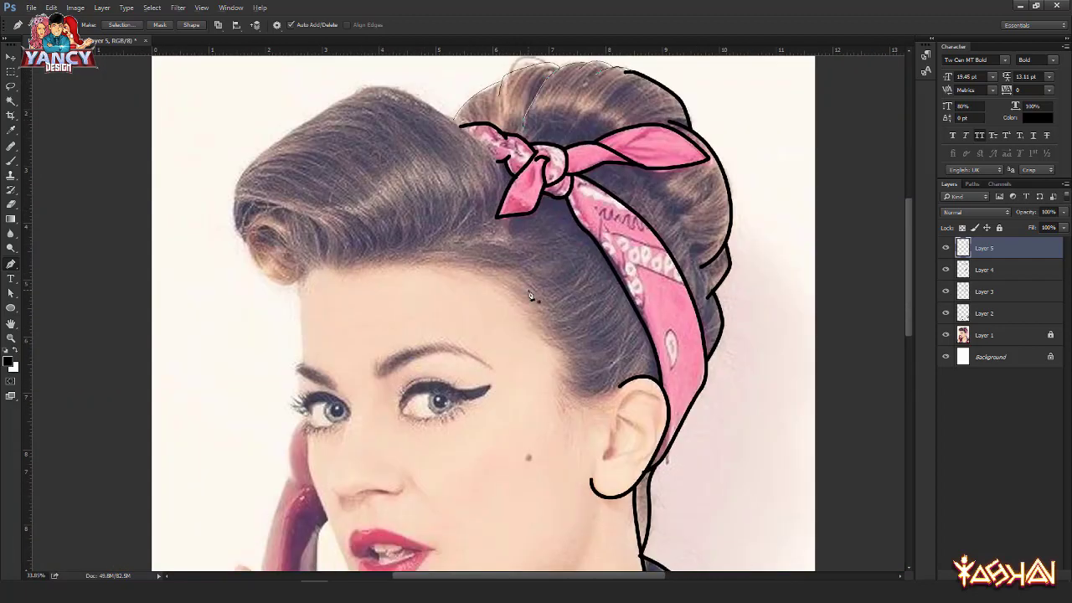
scroll(529, 295, "up", 2)
scroll(448, 251, "up", 2)
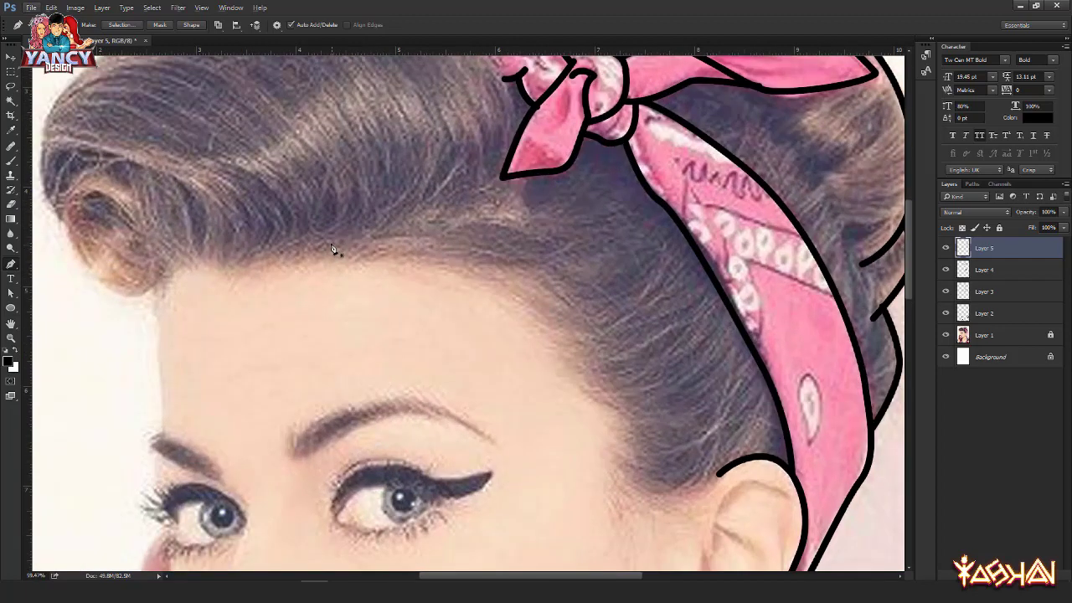
scroll(332, 249, "down", 2)
scroll(385, 234, "right", 2)
left_click_drag(430, 213, 478, 271)
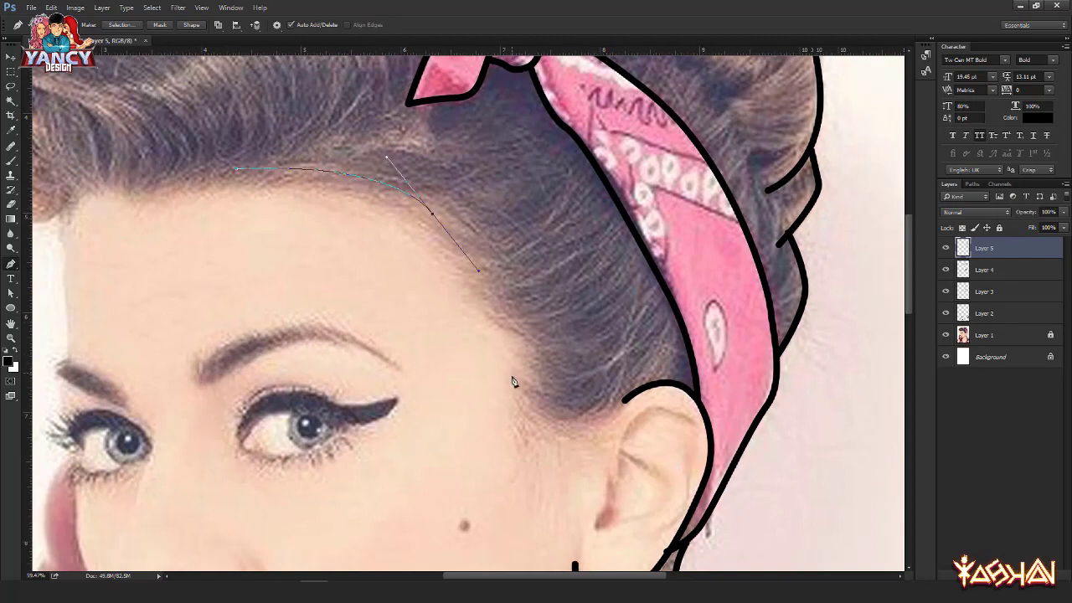
left_click_drag(501, 308, 512, 342)
left_click_drag(553, 415, 652, 373)
left_click_drag(560, 254, 545, 306)
Step: Trace the front hair roll's outer contour from beside the scarf knot over its peak and down to the front curl
left_click_drag(391, 180, 438, 354)
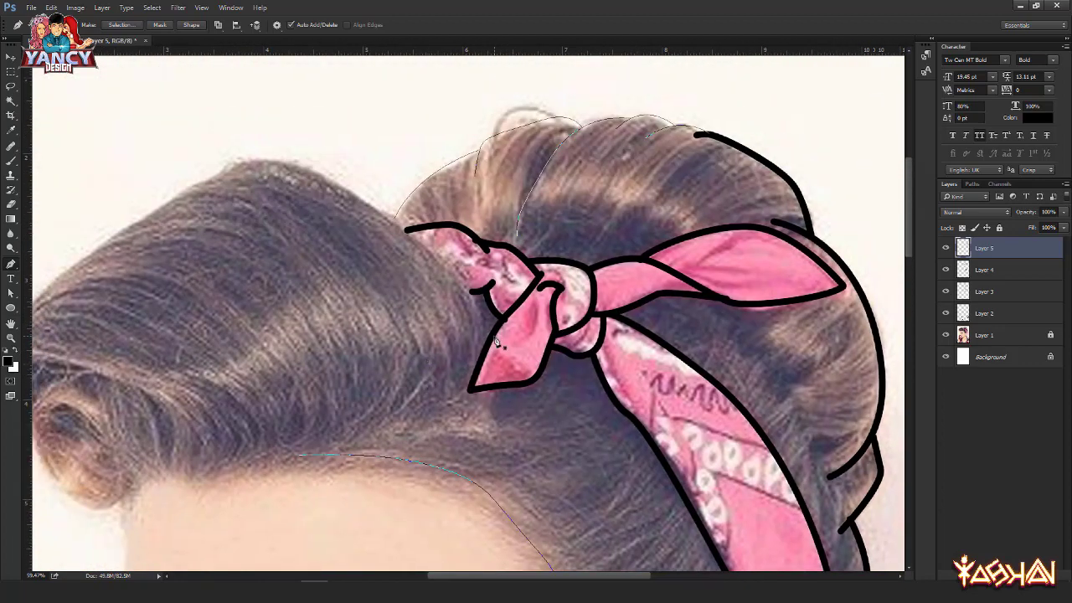
left_click_drag(407, 227, 388, 200)
left_click_drag(312, 226, 439, 183)
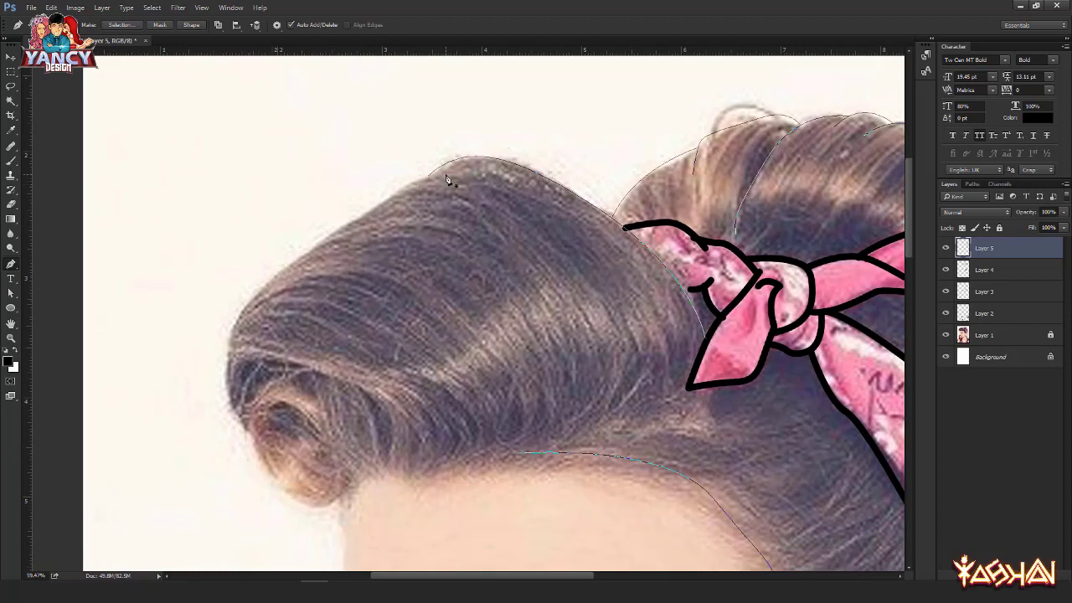
left_click_drag(253, 298, 216, 339)
left_click_drag(324, 479, 328, 358)
left_click(386, 346)
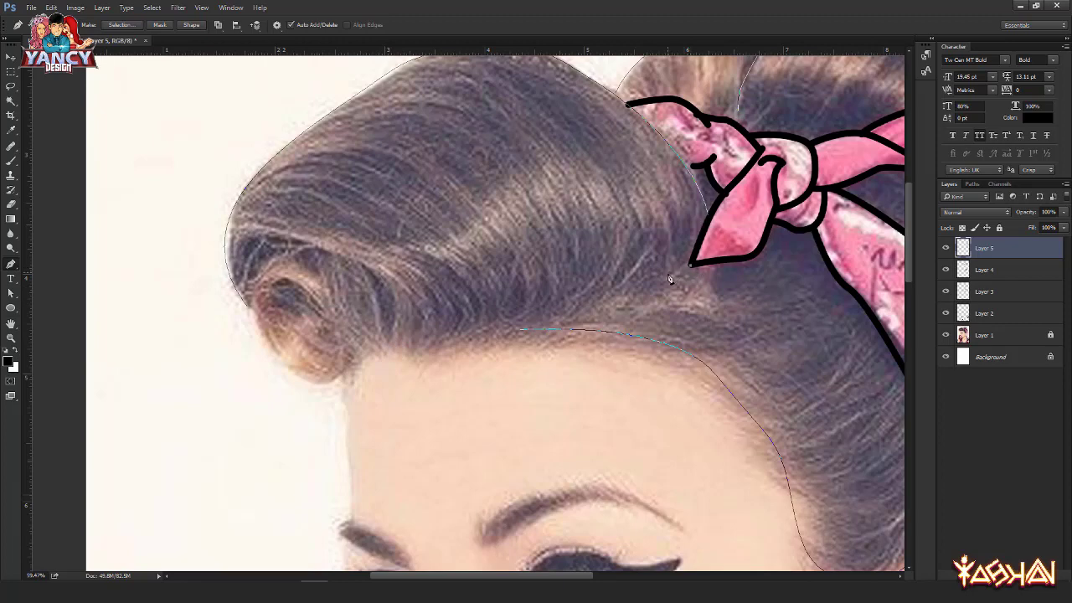
Step: Trace the roll's underside as a jagged Pen path from the tip of the scarf's short tail toward the front curl
left_click_drag(670, 279, 657, 289)
scroll(662, 287, "up", 2)
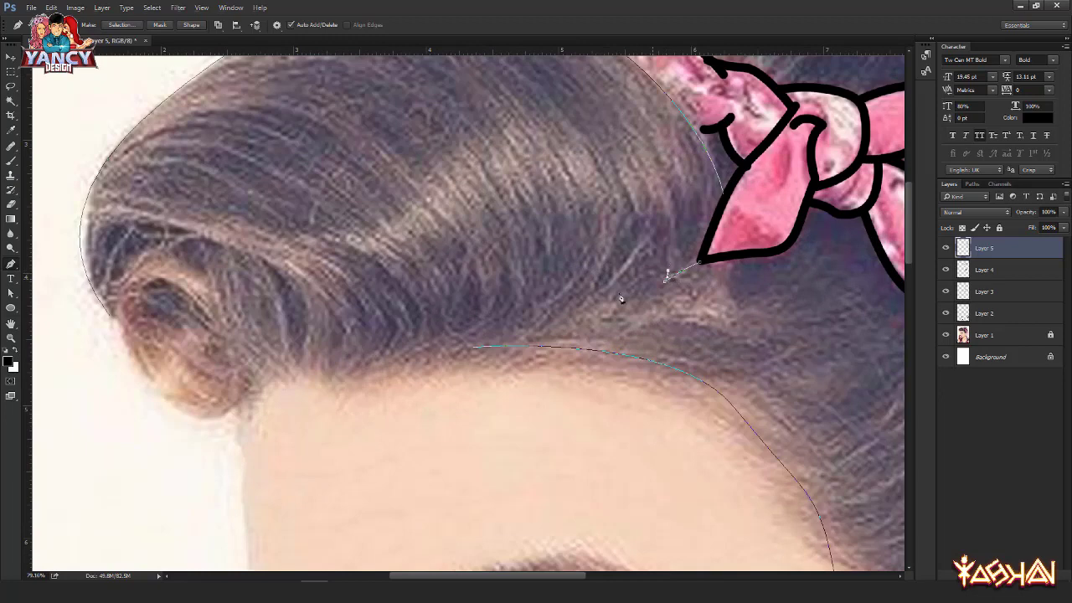
left_click_drag(595, 306, 695, 261)
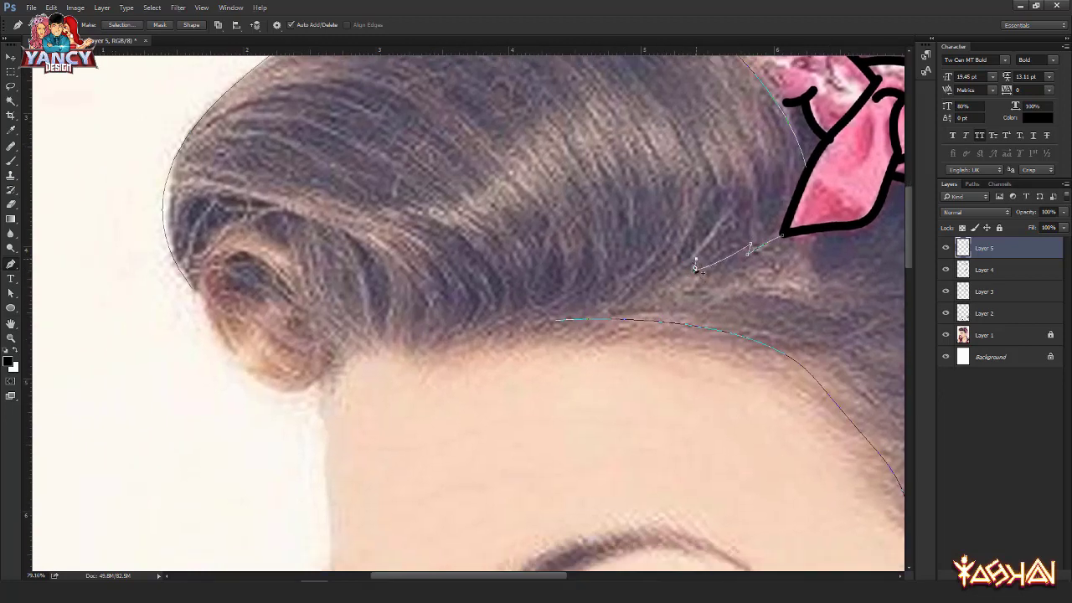
left_click_drag(622, 296, 608, 307)
left_click(628, 283)
left_click_drag(527, 327, 481, 356)
left_click(527, 327, "alt")
left_click(530, 311)
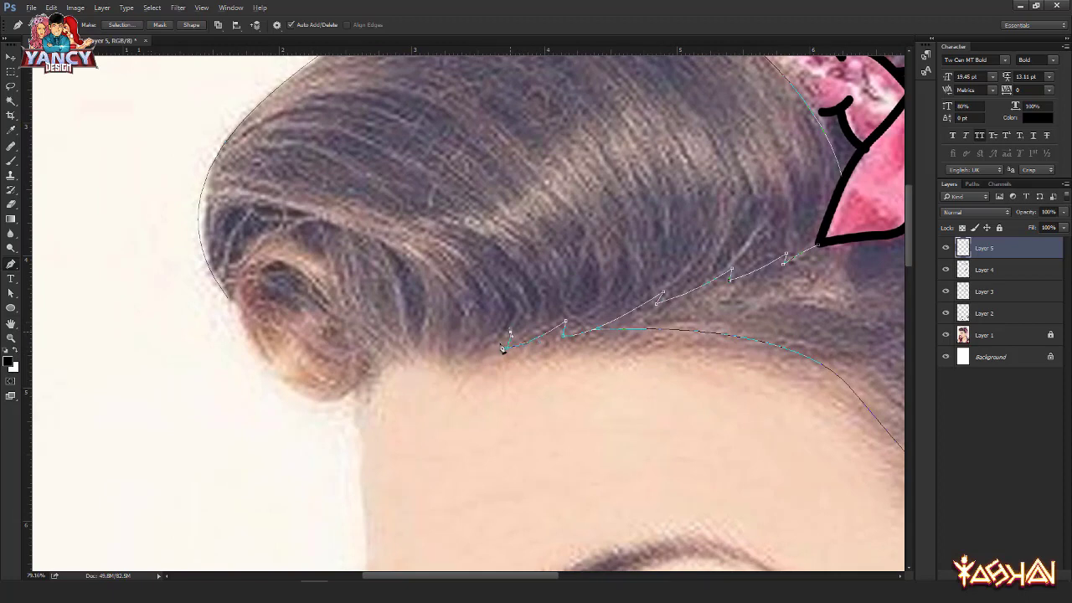
mouse_move(443, 366)
left_mouse_down()
mouse_move(463, 368)
mouse_move(427, 366)
left_mouse_up()
key("ctrl+z")
Step: Extend the path from the jagged underside up and over the front curl to the roll's front edge
left_click_drag(356, 246, 336, 227)
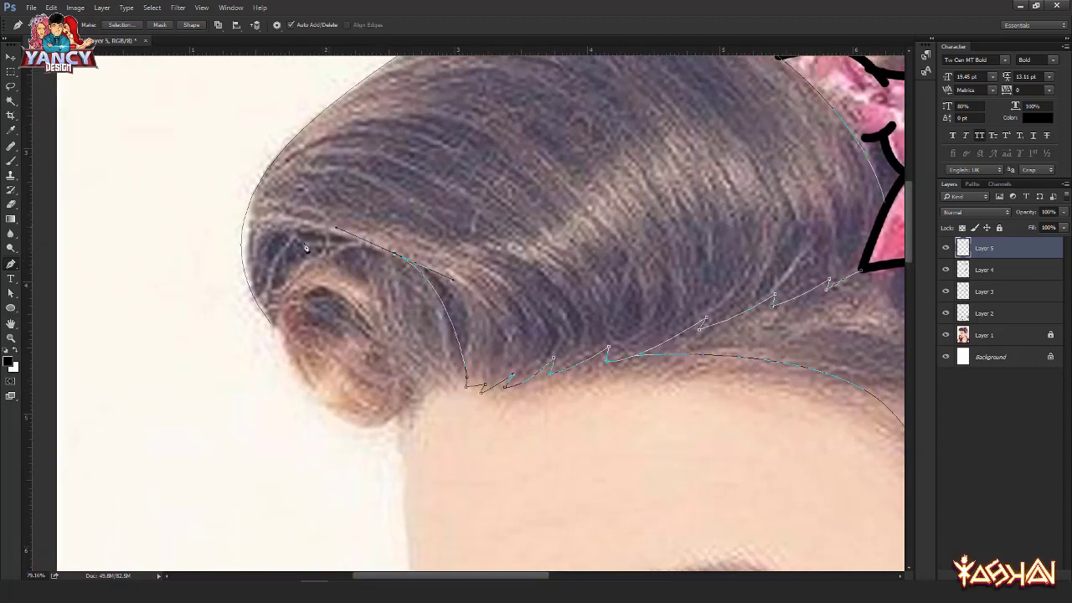
left_click_drag(256, 277, 252, 342)
right_click(339, 222)
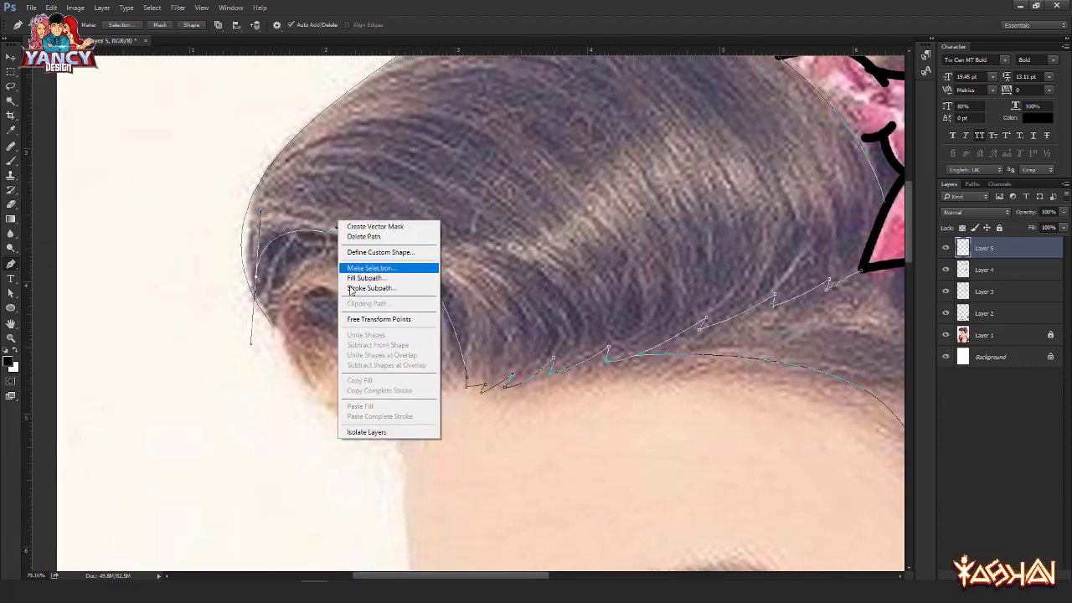
left_click(314, 293)
Step: Trace the front curl's rounded outline, its small notch at the forehead and the inner spiral line with a Pen path
left_click_drag(331, 303, 357, 260)
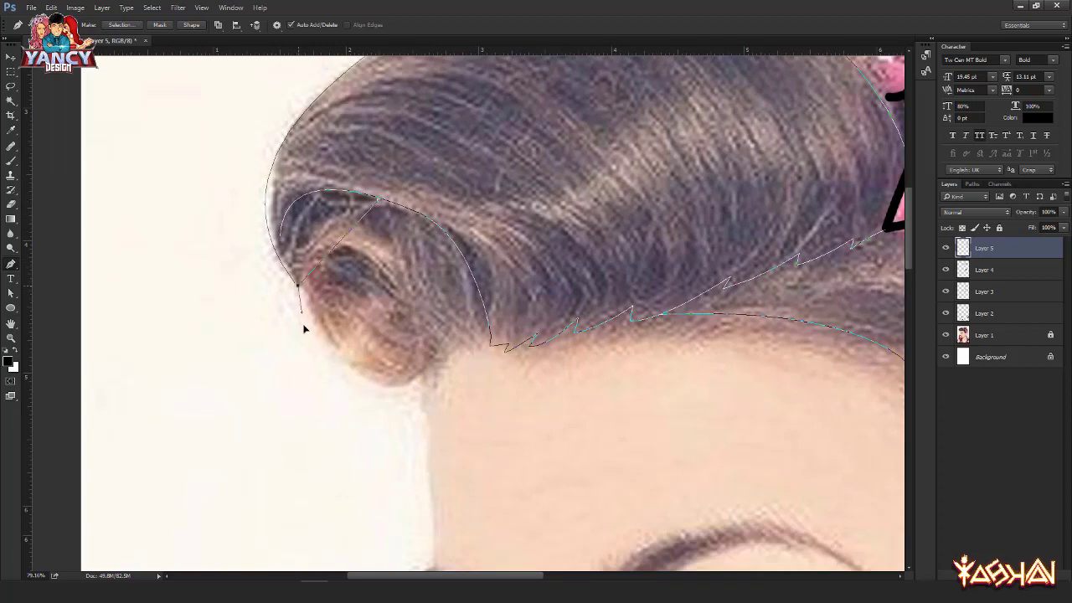
left_click_drag(296, 287, 296, 345)
left_click_drag(399, 391, 436, 341)
key("ctrl+z")
left_click_drag(490, 323, 453, 361)
left_click(466, 344)
left_click_drag(404, 293, 378, 268)
left_click_drag(309, 270, 281, 322)
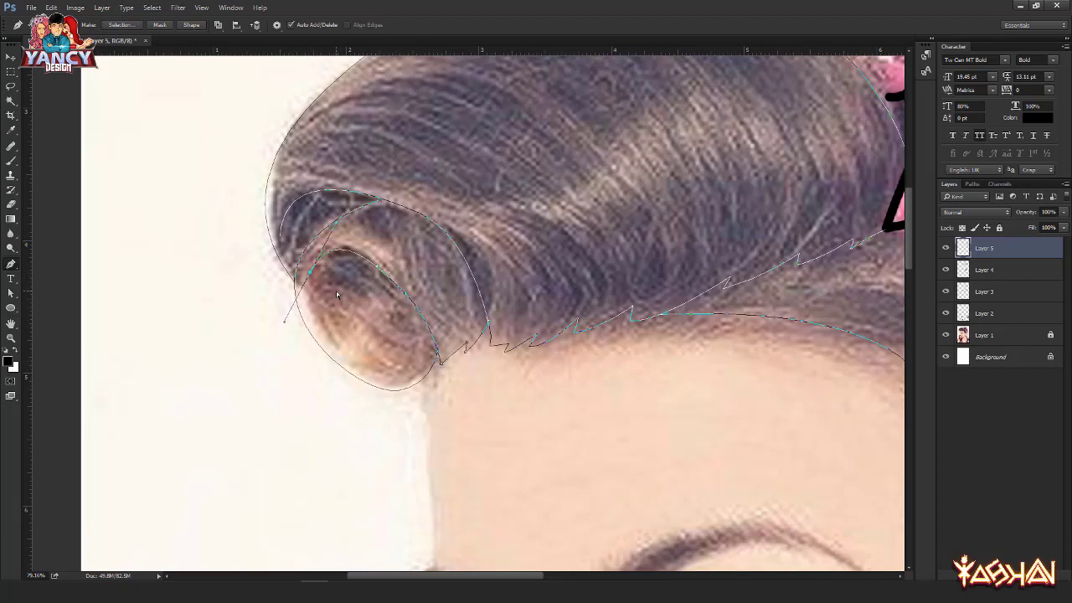
Step: Stroke all the pending hair, bun and hairline paths with the black brush
scroll(337, 294, "down", 5)
right_click(482, 238)
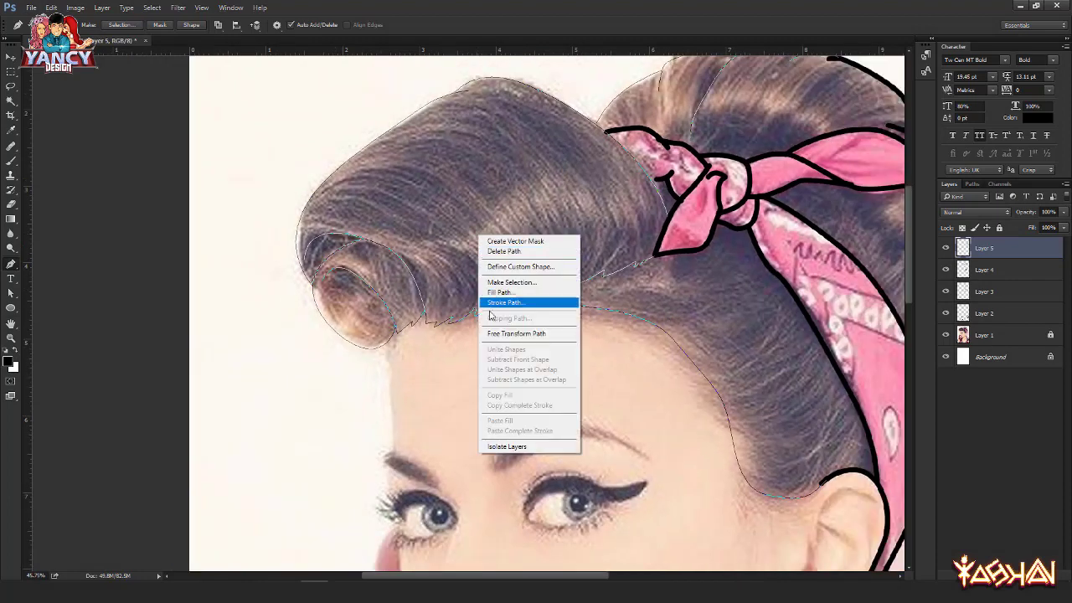
left_click(505, 302)
key("Return")
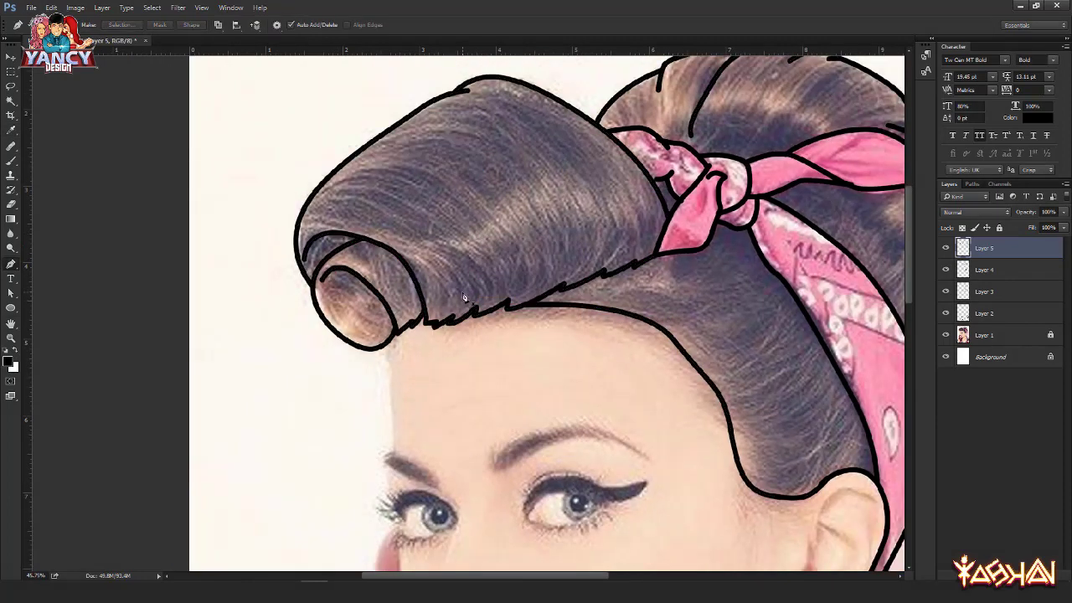
Step: Add a new empty layer above the hair outline layer for the face lines
key("v")
scroll(463, 298, "down", 5)
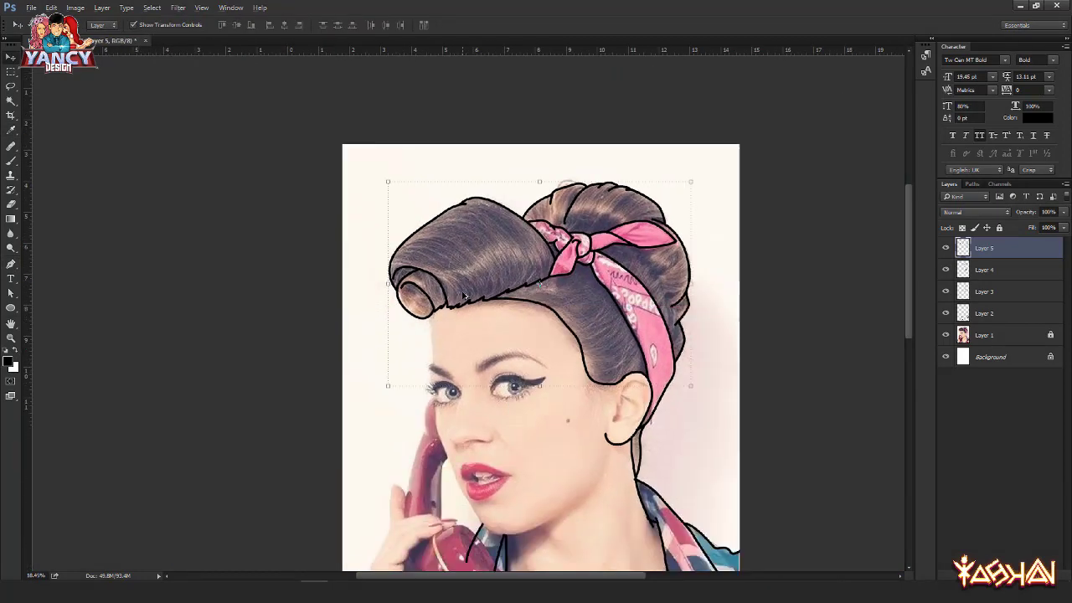
scroll(411, 333, "up", 2)
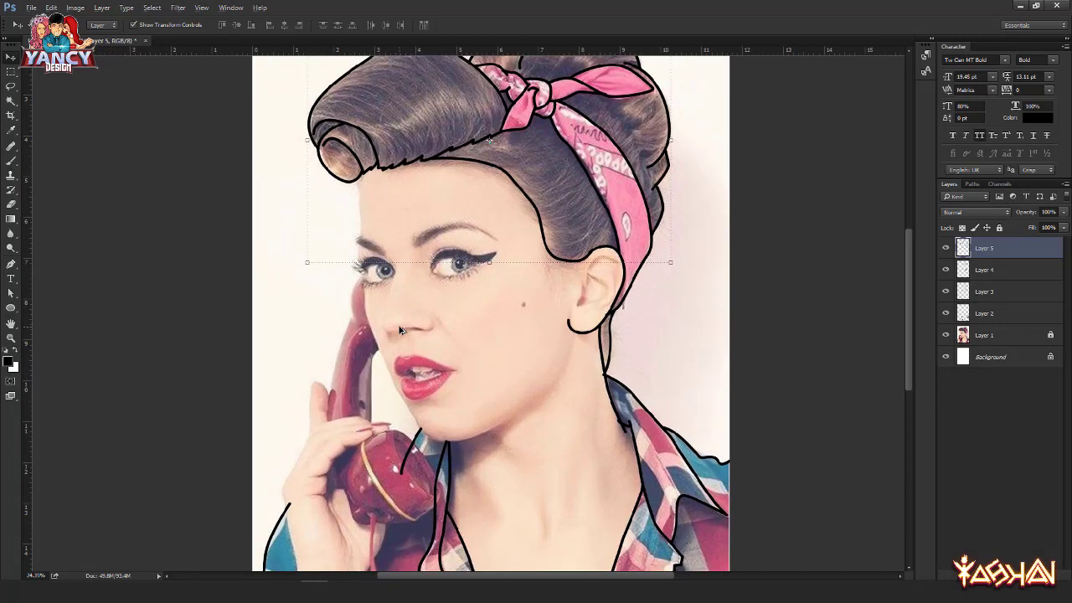
key("ctrl+shift+alt+n")
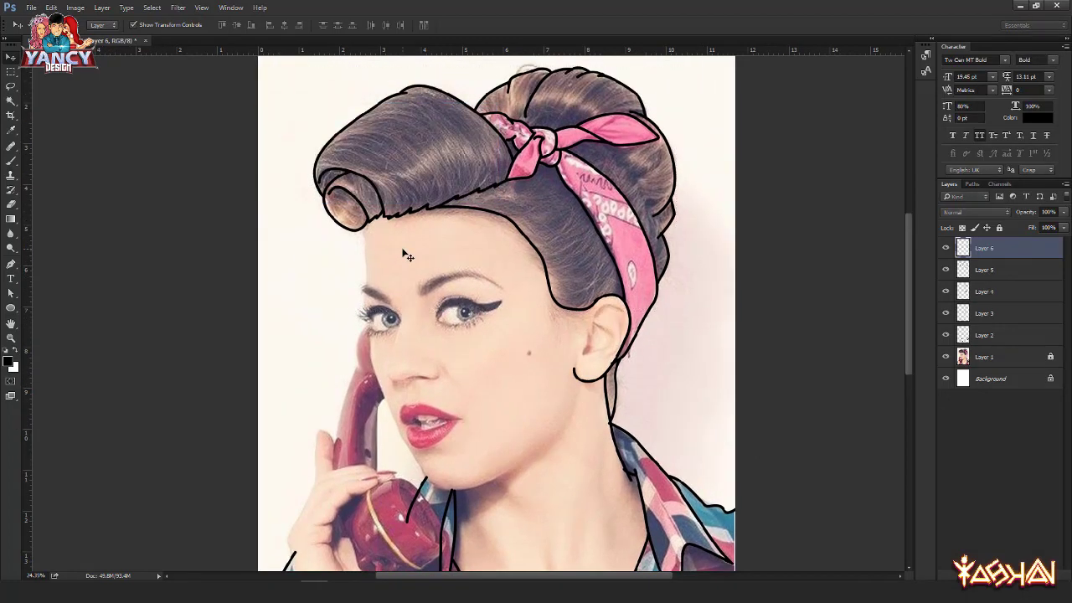
Step: Trace the forehead's front edge from the curl down past the far eyebrow to the upper lashes with a Pen path
key("p")
scroll(365, 237, "up", 2)
scroll(365, 237, "up", 3)
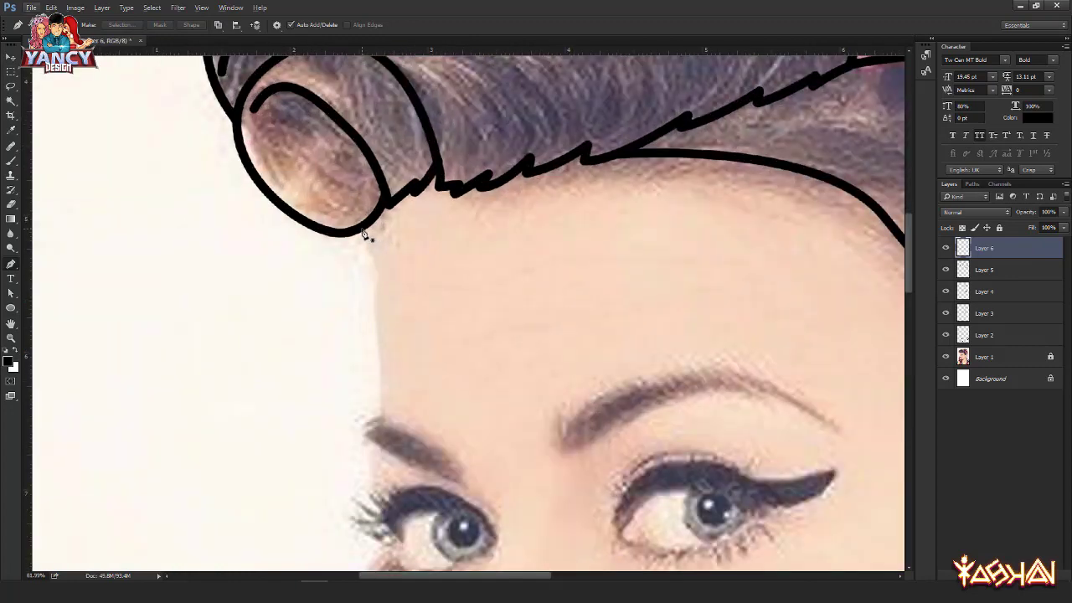
key("ctrl+z")
left_click(369, 218)
left_click_drag(377, 313, 382, 255)
left_click(378, 278)
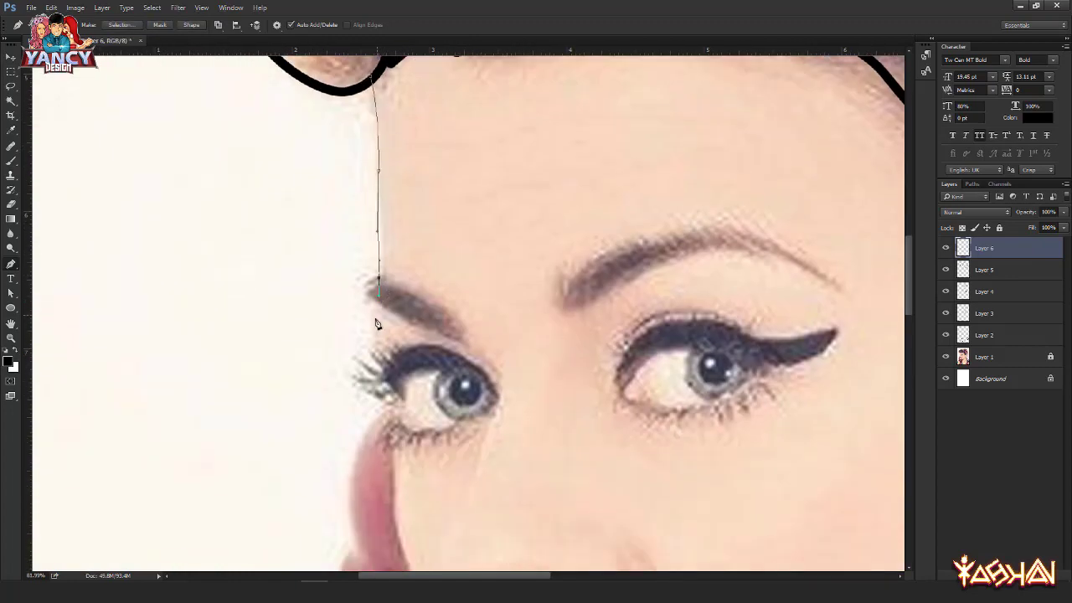
left_click_drag(373, 331, 379, 347)
left_click(378, 370)
Step: Continue the face path from the far eye down the cheek, around the chin and up along the jaw
left_click_drag(387, 389, 388, 254)
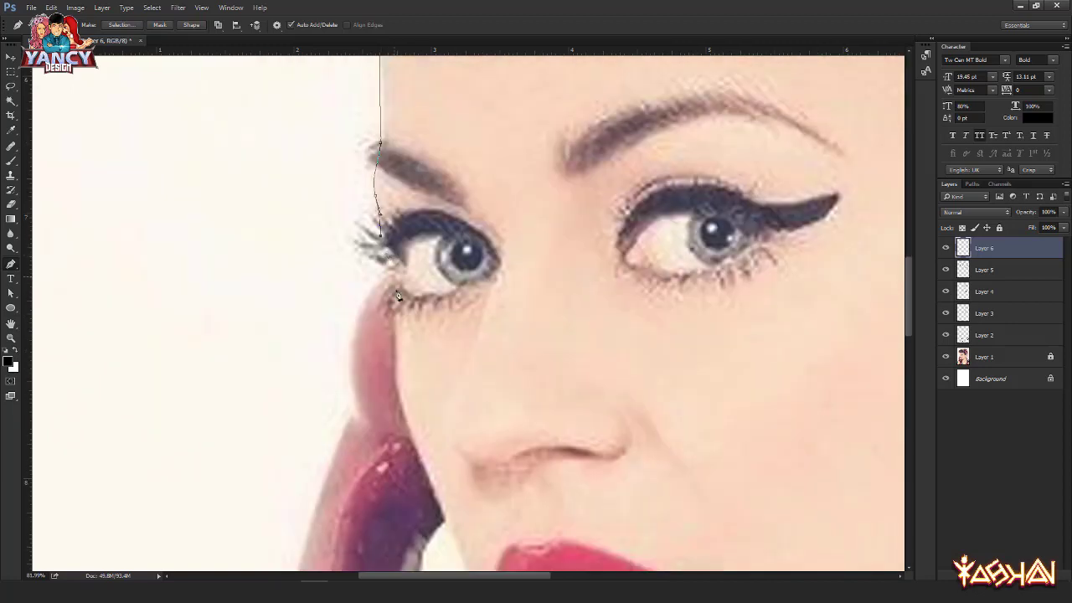
left_click_drag(397, 292, 393, 354)
left_click_drag(398, 401, 407, 431)
left_click_drag(420, 471, 339, 164)
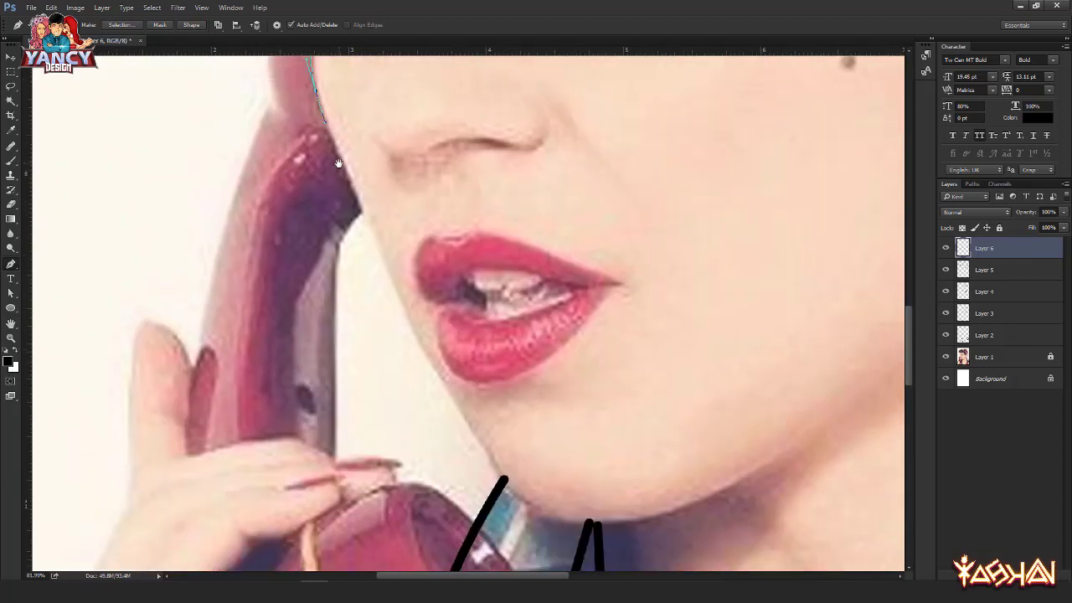
left_click_drag(396, 299, 412, 341)
left_click_drag(331, 241, 290, 184)
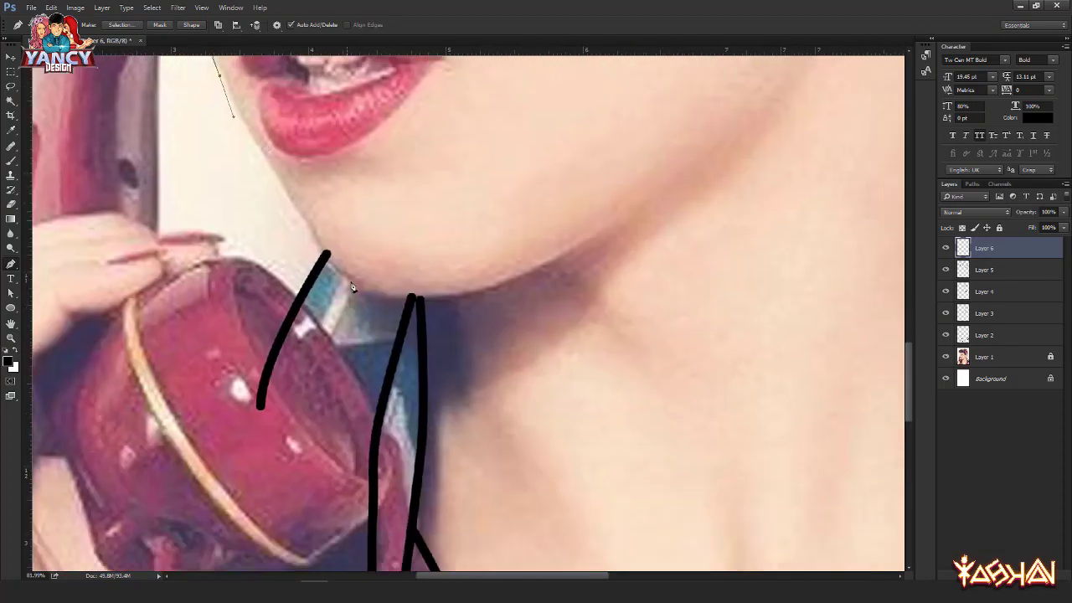
left_click_drag(352, 284, 378, 303)
left_click_drag(545, 265, 611, 224)
left_click_drag(695, 167, 600, 274)
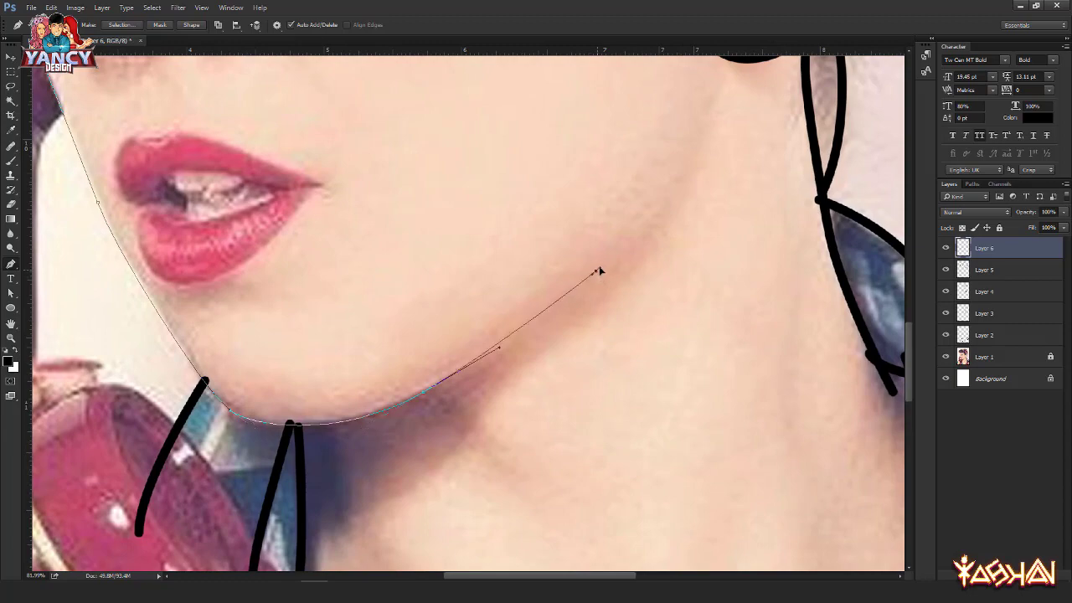
Step: Finish the face contour path at the jaw and stroke it with the black brush
scroll(541, 195, "down", 3)
left_click_drag(568, 228, 570, 269)
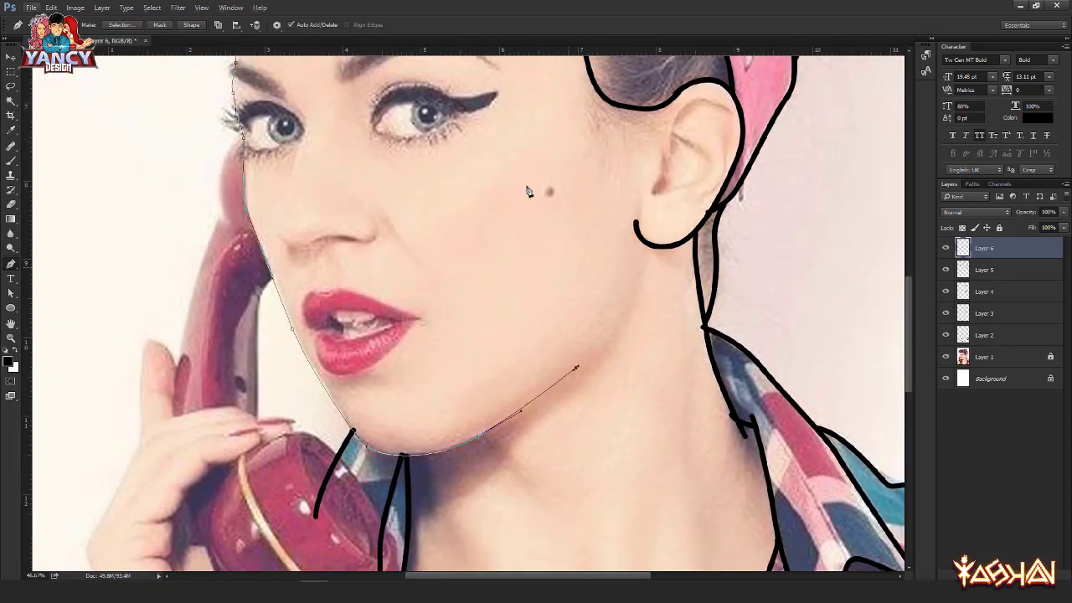
right_click(528, 188)
left_click(550, 252)
key("Return")
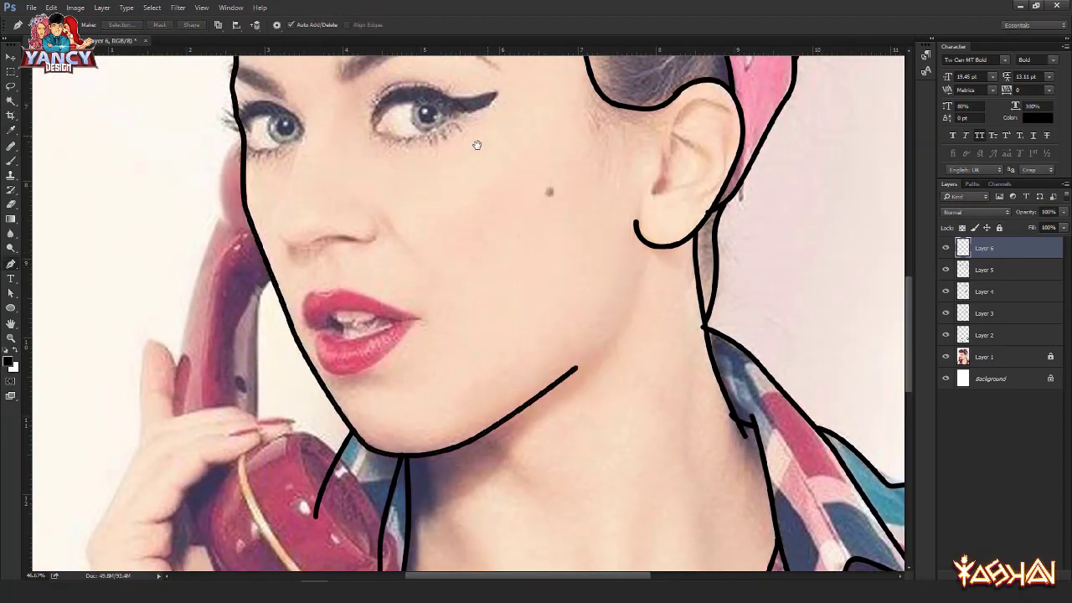
Step: Trace the ear's upper inner fold as a thin tapered closed Pen shape
scroll(502, 168, "up", 3)
scroll(517, 236, "up", 5)
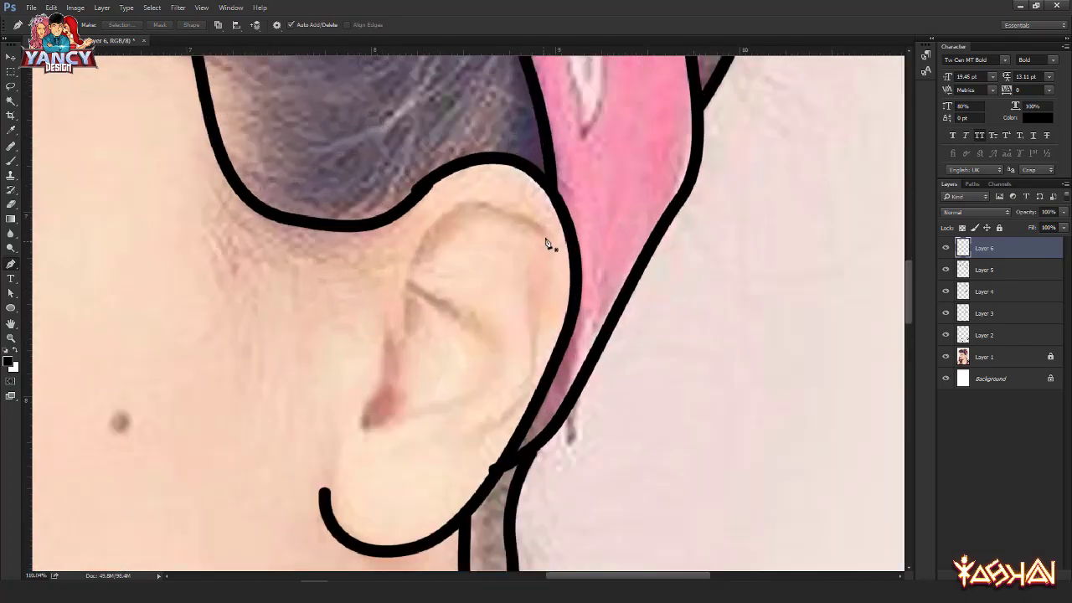
left_click_drag(460, 206, 424, 226)
left_click_drag(402, 295, 409, 269)
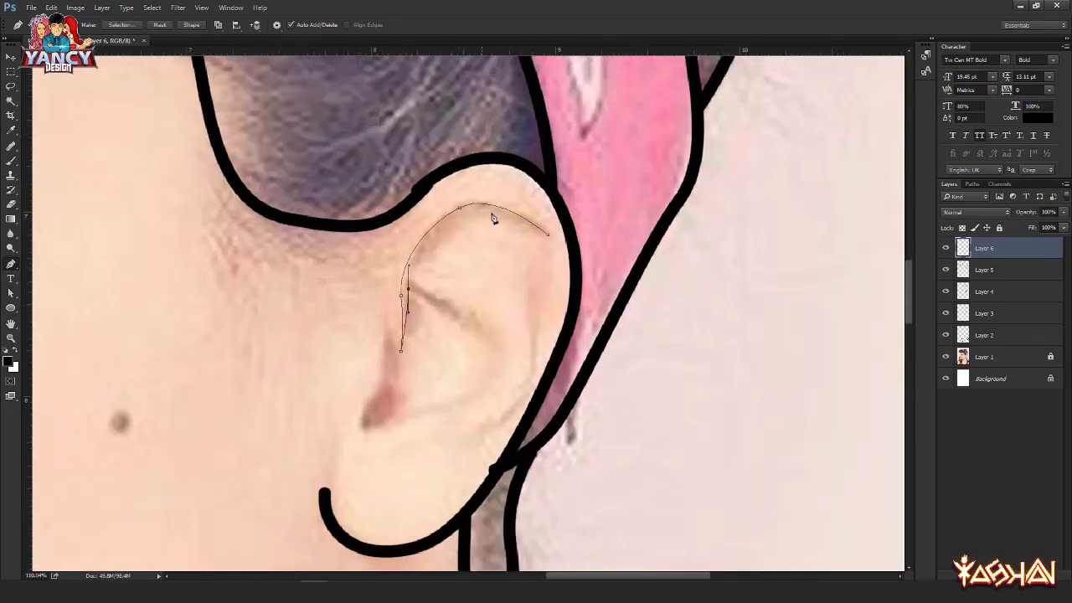
left_click_drag(548, 237, 652, 305)
left_click_drag(448, 350, 468, 271)
Step: Trace the fold in front of the ear canal as a narrow tapered closed Pen shape
scroll(406, 277, "up", 1)
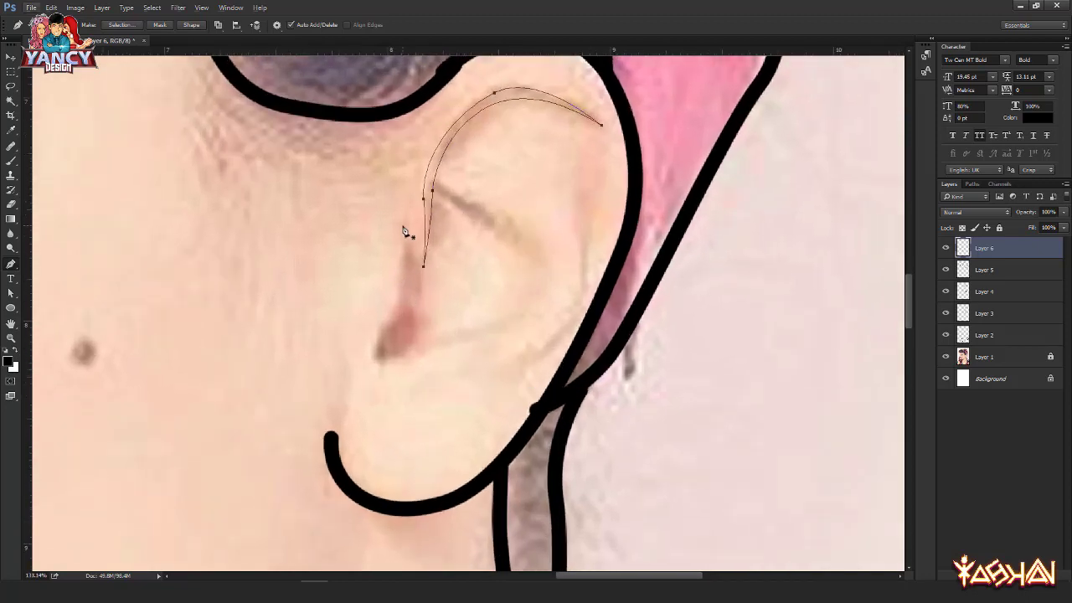
left_click(402, 226)
left_click(402, 263)
left_click(408, 283)
left_click(385, 328)
left_click(374, 353)
left_click_drag(380, 369, 383, 375)
scroll(388, 336, "up", 3)
left_click_drag(390, 339, 401, 314)
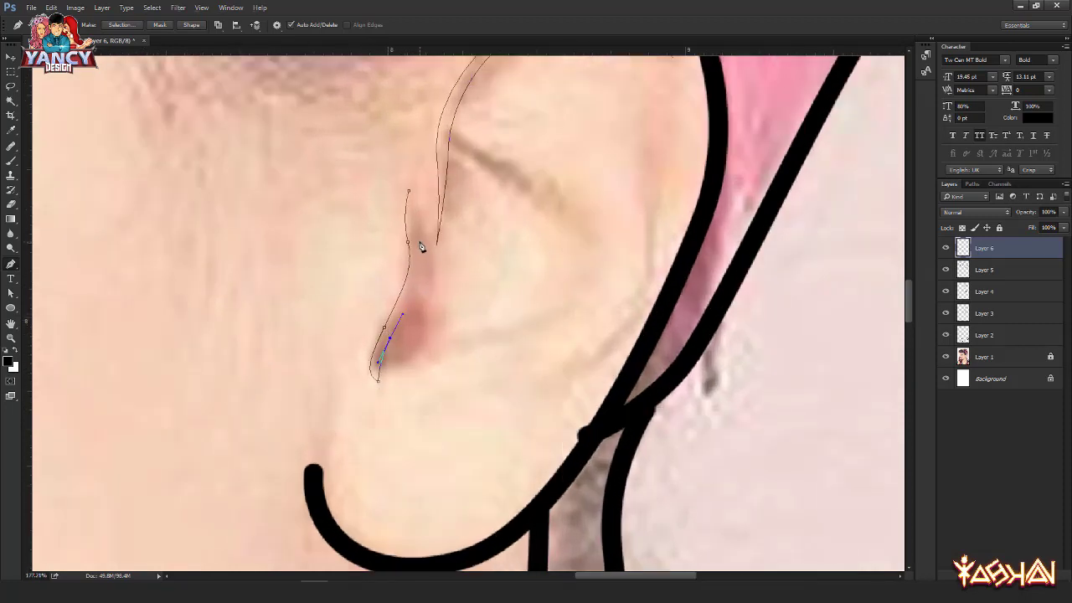
left_click_drag(420, 243, 415, 215)
left_click(410, 193)
Step: Trace the inner rim along the back of the ear as a thin curved Pen shape
scroll(409, 191, "down", 3)
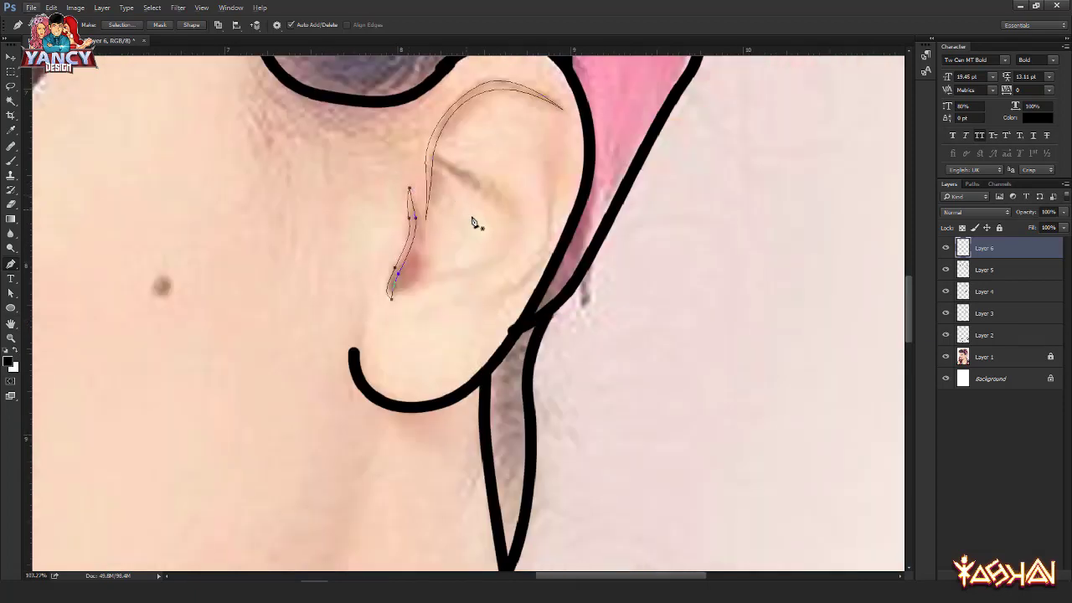
left_click_drag(479, 225, 416, 268)
left_click(494, 208)
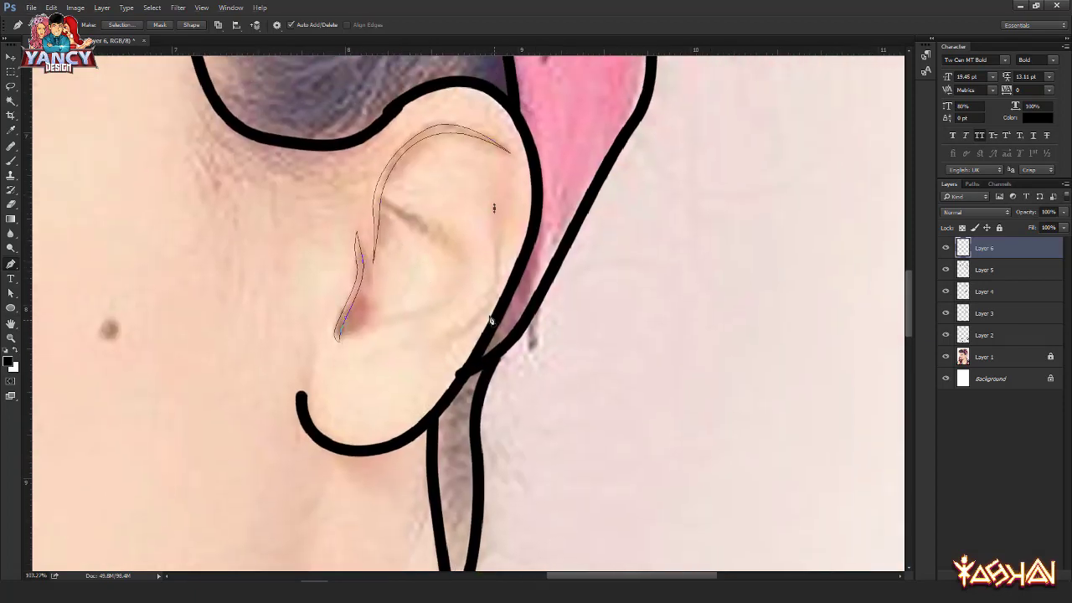
left_click_drag(461, 325, 434, 350)
Step: Trace the curved fold along the lower edge of the ear's inner bowl as a thin tapered closed Pen shape
left_click(361, 333)
left_click_drag(460, 283, 478, 242)
scroll(418, 323, "up", 3)
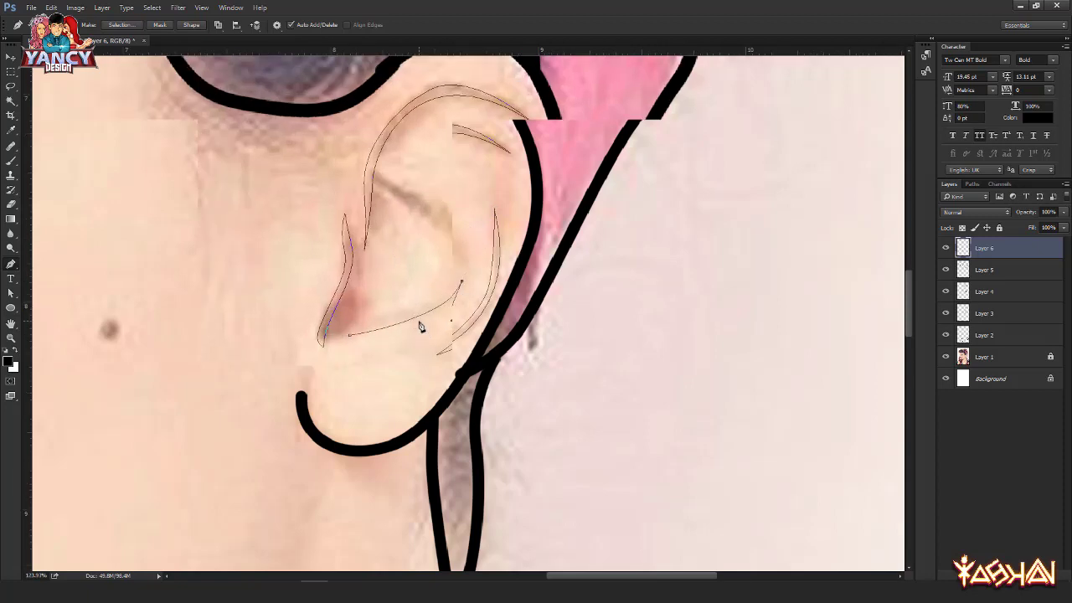
left_click_drag(344, 338, 227, 335)
scroll(382, 276, "down", 3)
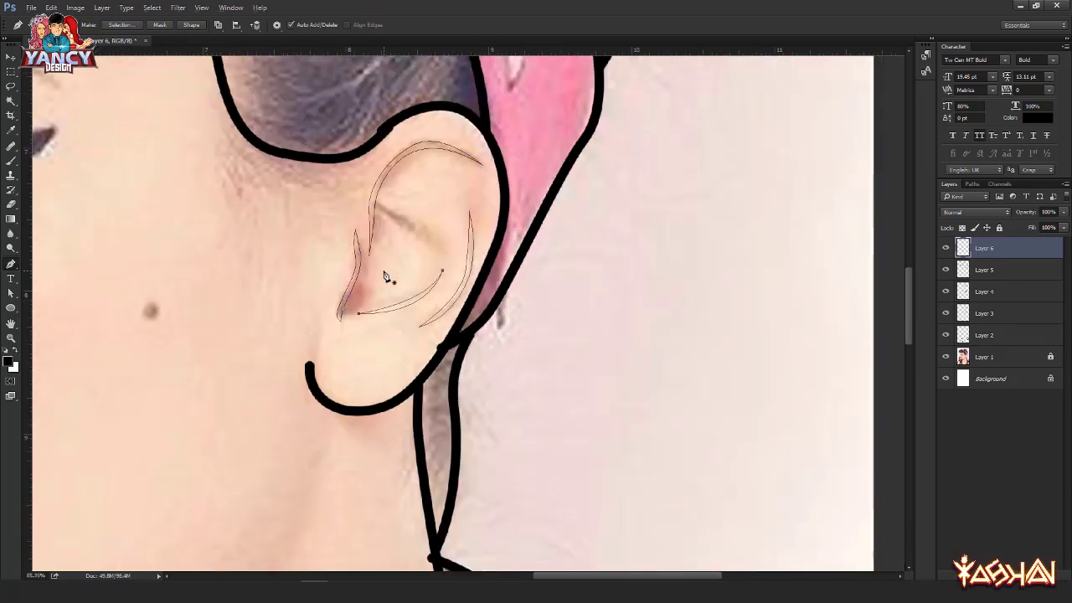
Step: Turn the inner ear paths into a selection, fill it with the black foreground color at 100% opacity, and deselect
key("Return")
key("ctrl+Return")
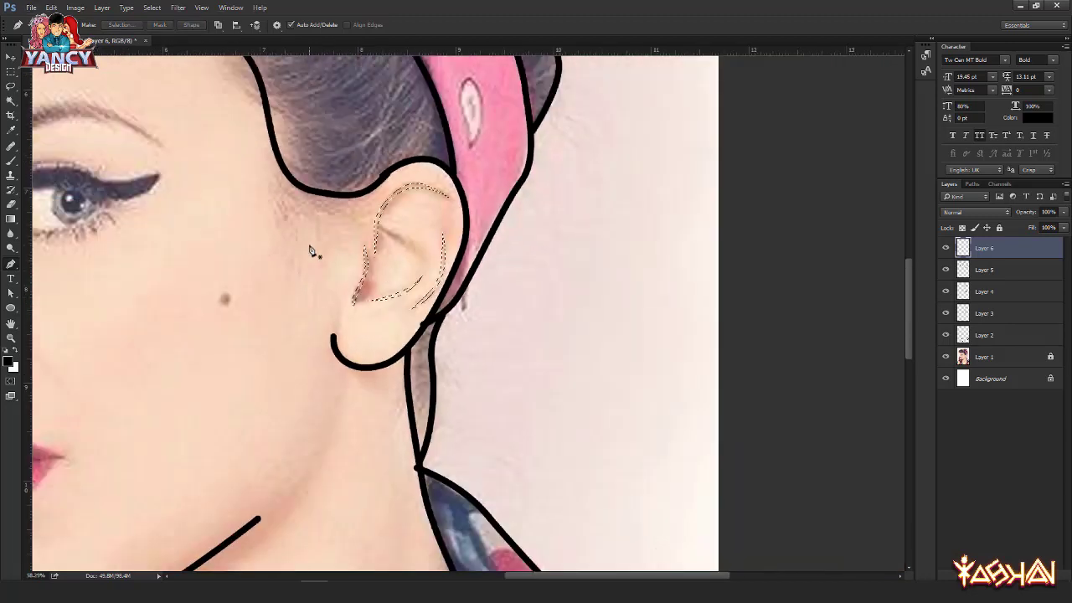
key("shift+F5")
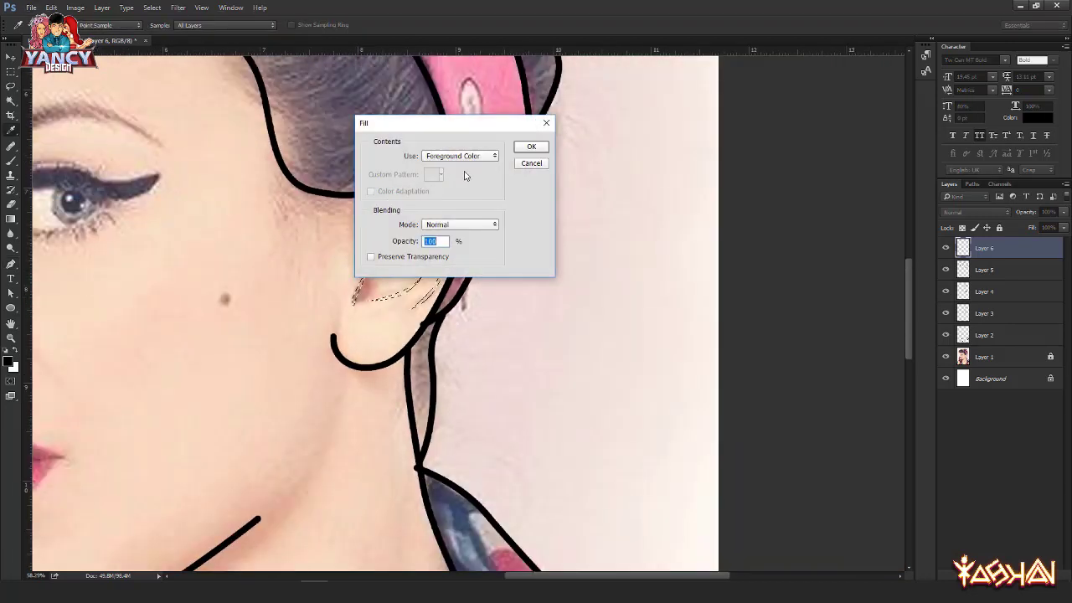
key("Return")
key("ctrl+d")
key("v")
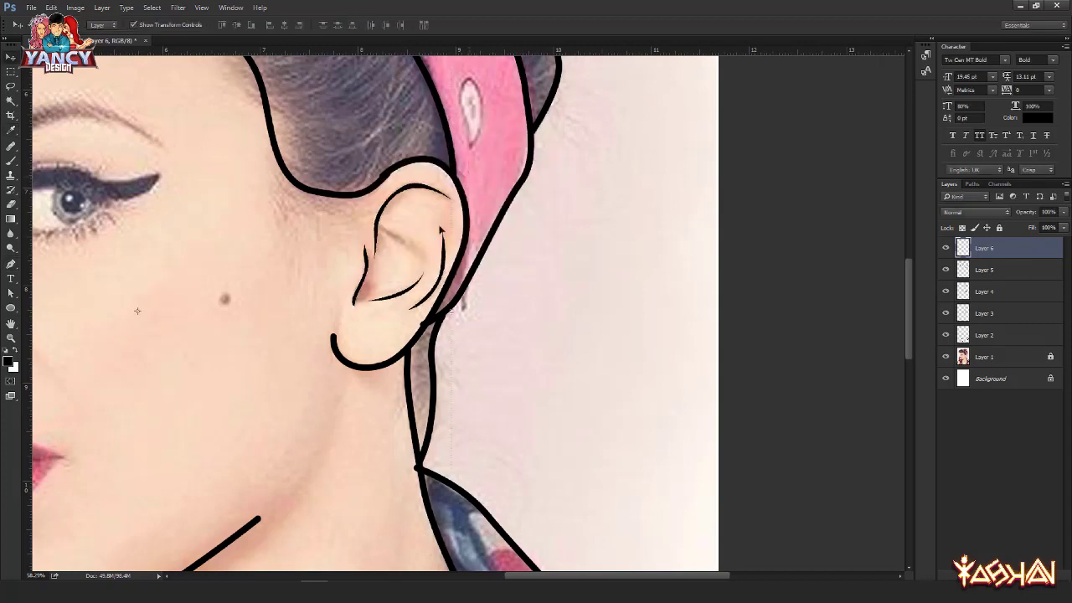
Step: Paint the beauty mark on the cheek as a single black brush dot
left_click_drag(334, 275, 544, 331)
scroll(544, 331, "down", 3)
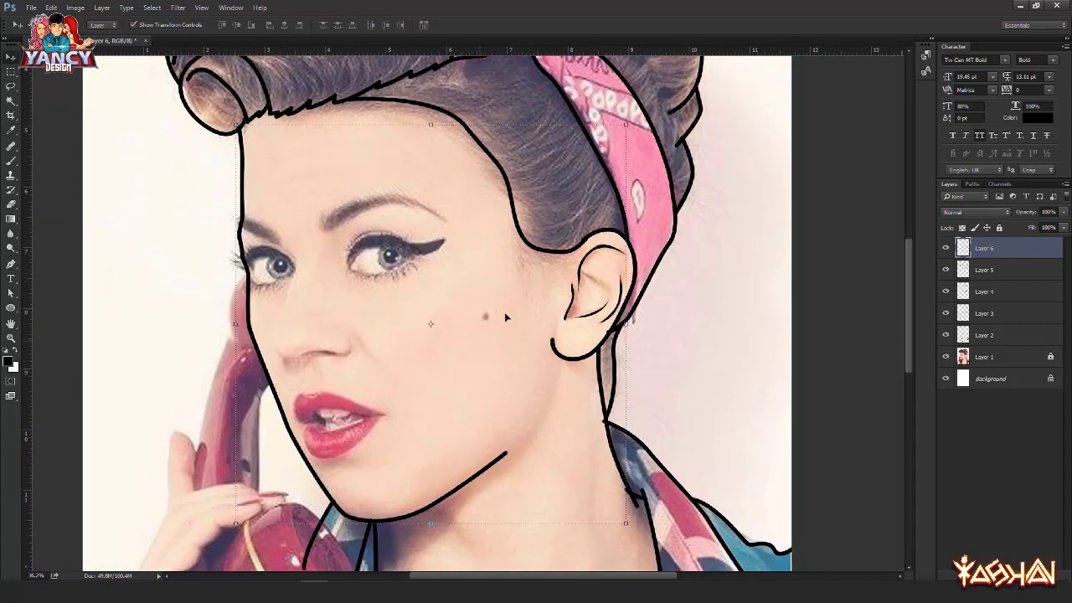
scroll(498, 318, "up", 4)
key("b")
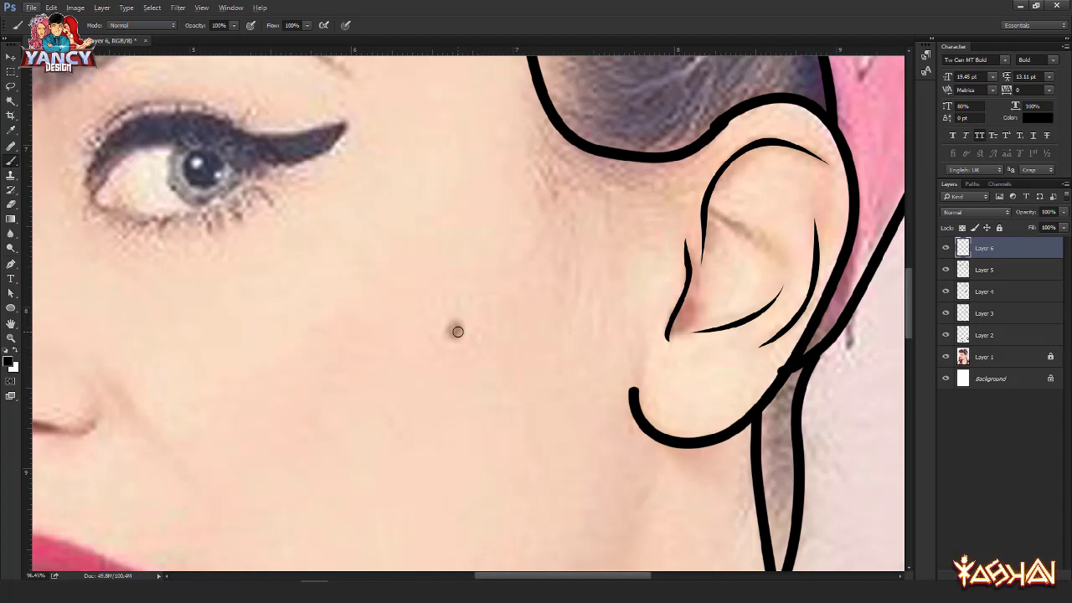
left_click(454, 332)
Step: Trace the eyebrow beside the face contour as a closed Pen shape with a rounded upper edge
key("p")
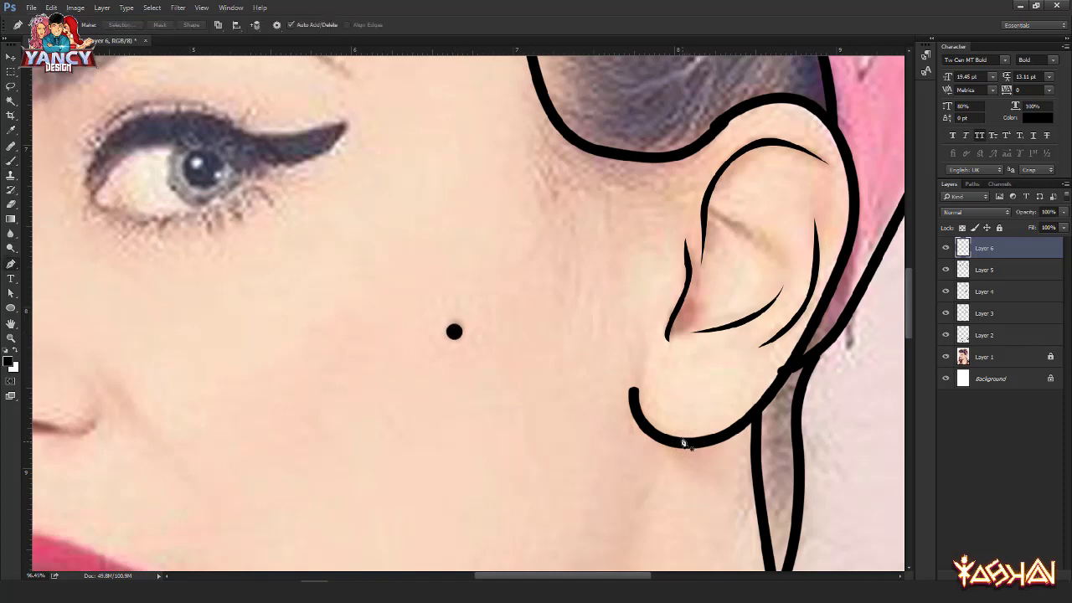
scroll(685, 441, "down", 1)
left_click_drag(284, 402, 381, 318)
scroll(342, 306, "up", 4)
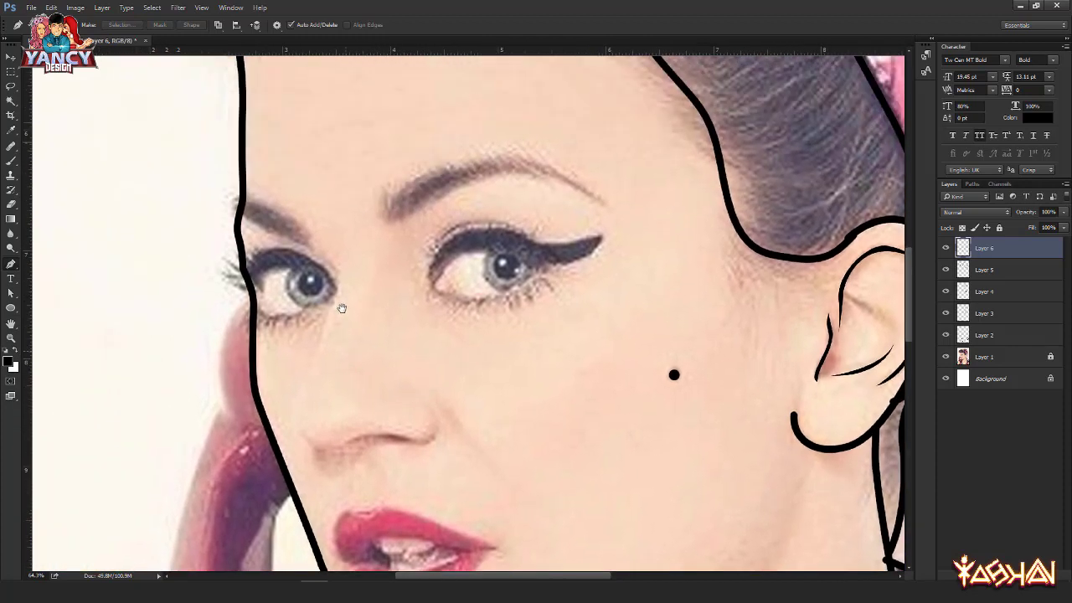
scroll(334, 364, "up", 3)
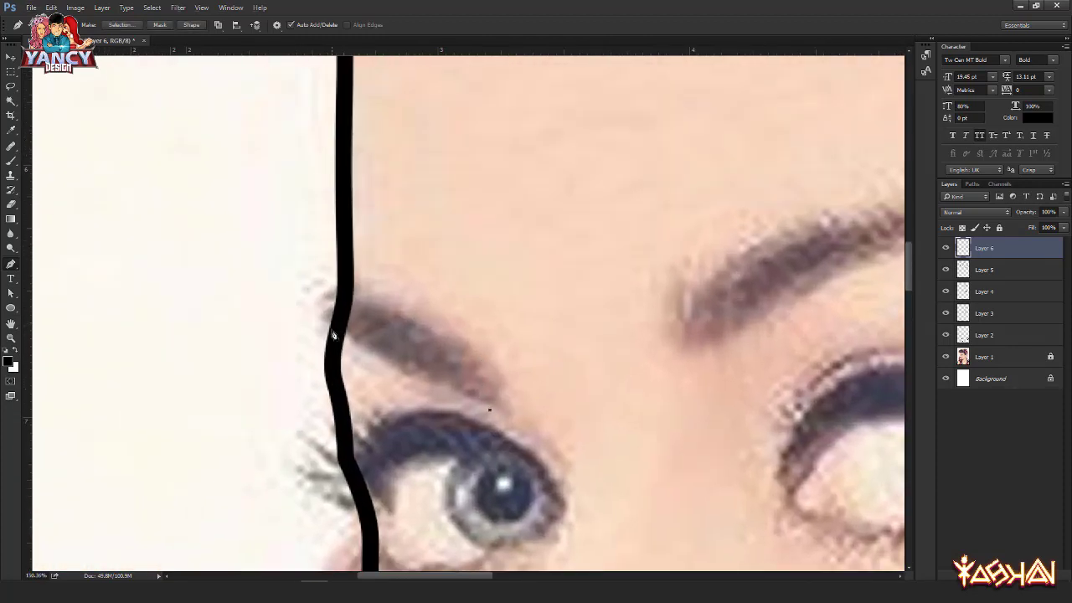
left_click_drag(343, 333, 345, 303)
left_click_drag(418, 321, 438, 333)
left_click_drag(490, 366, 506, 396)
left_click(490, 410)
Step: Trace the other, fully visible eyebrow as a closed Pen shape that tapers to a point toward the temple
scroll(448, 358, "right", 3)
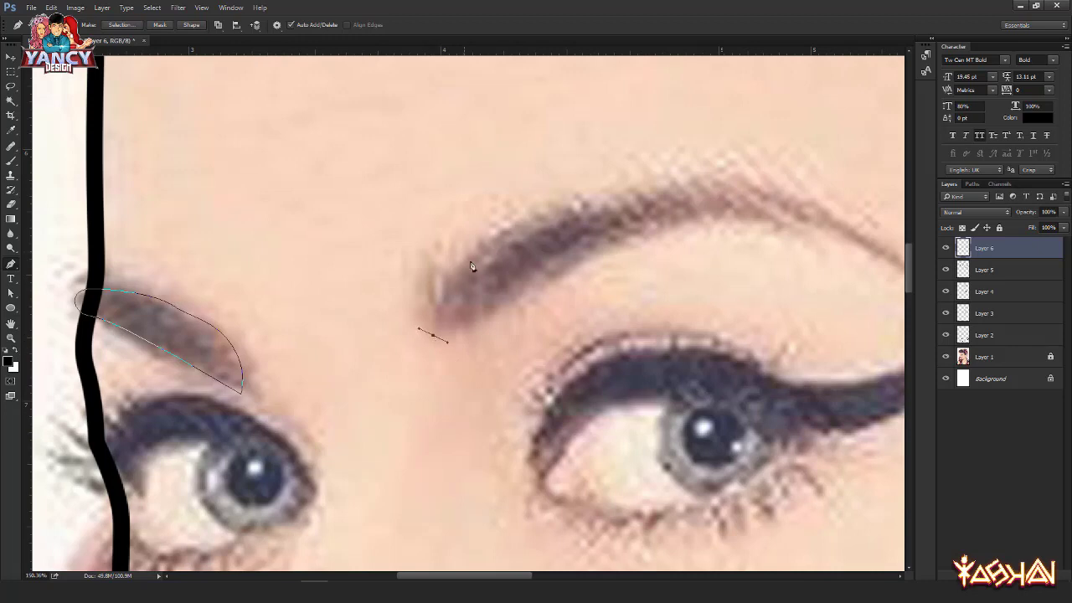
left_click_drag(483, 245, 517, 227)
left_click_drag(686, 201, 434, 270)
left_click_drag(498, 253, 580, 266)
left_click_drag(692, 361, 708, 397)
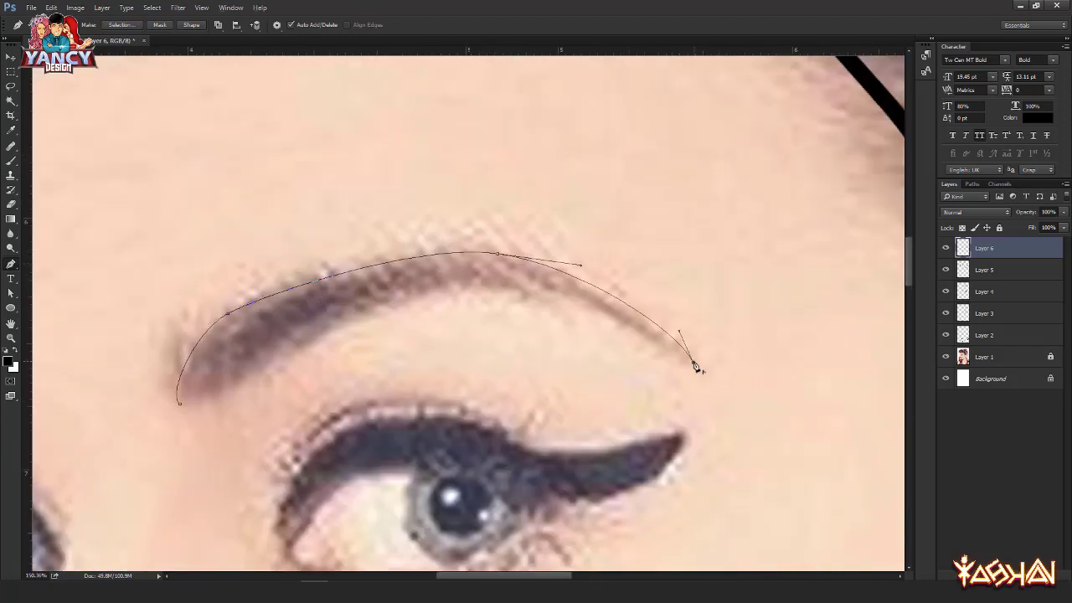
left_click_drag(494, 283, 412, 288)
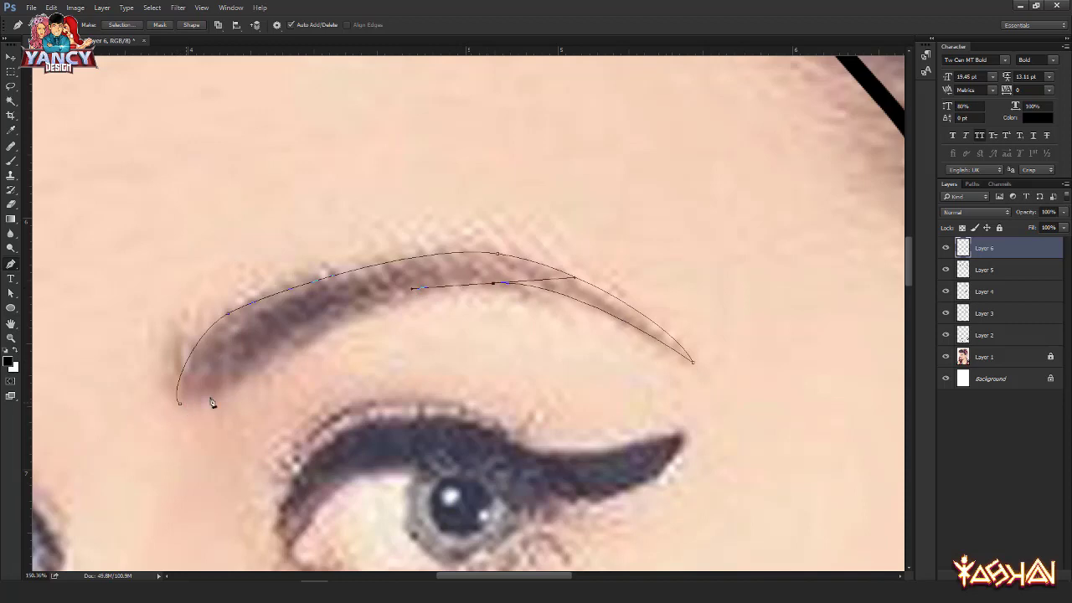
left_click(224, 396)
left_click(178, 403)
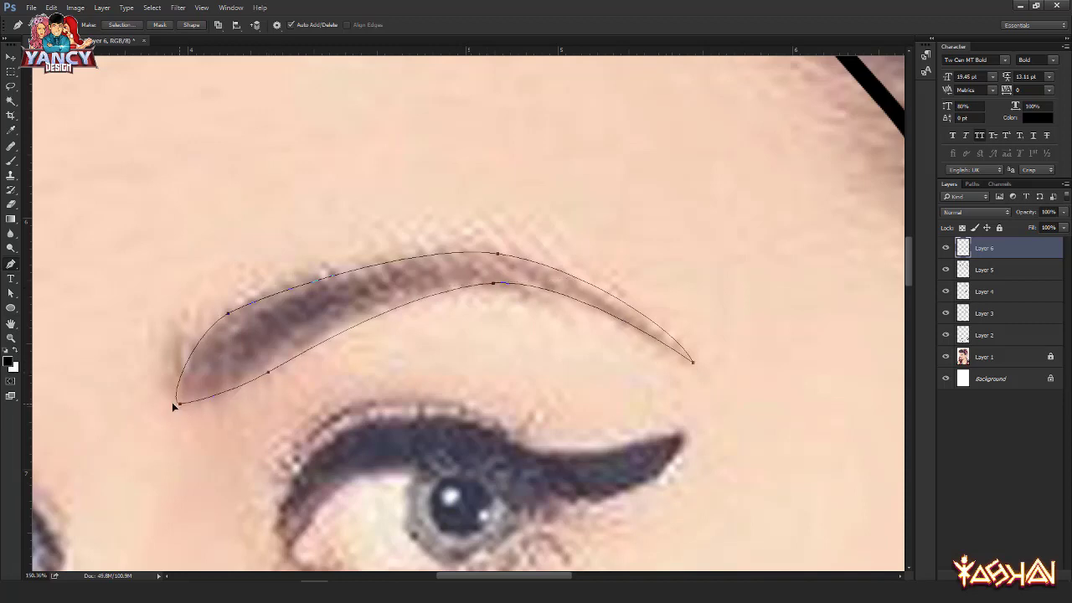
Step: Convert both eyebrow paths to a selection, fill it with the black foreground color, and deselect
left_click_drag(150, 417, 350, 374)
key("ctrl+Return")
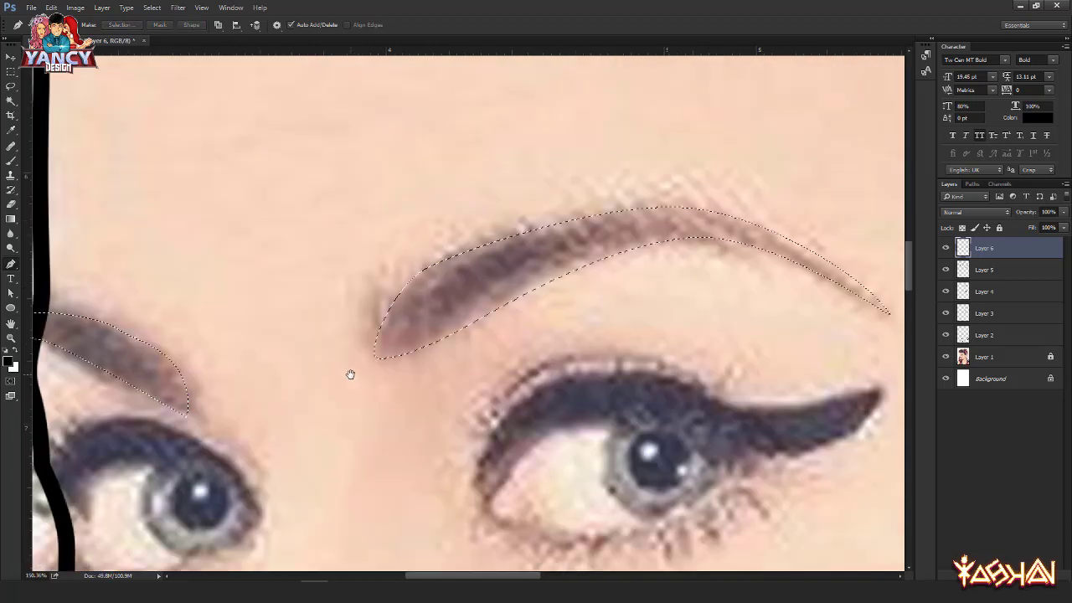
key("shift+BackSpace")
key("Return")
key("ctrl+d")
key("v")
scroll(327, 358, "down", 6)
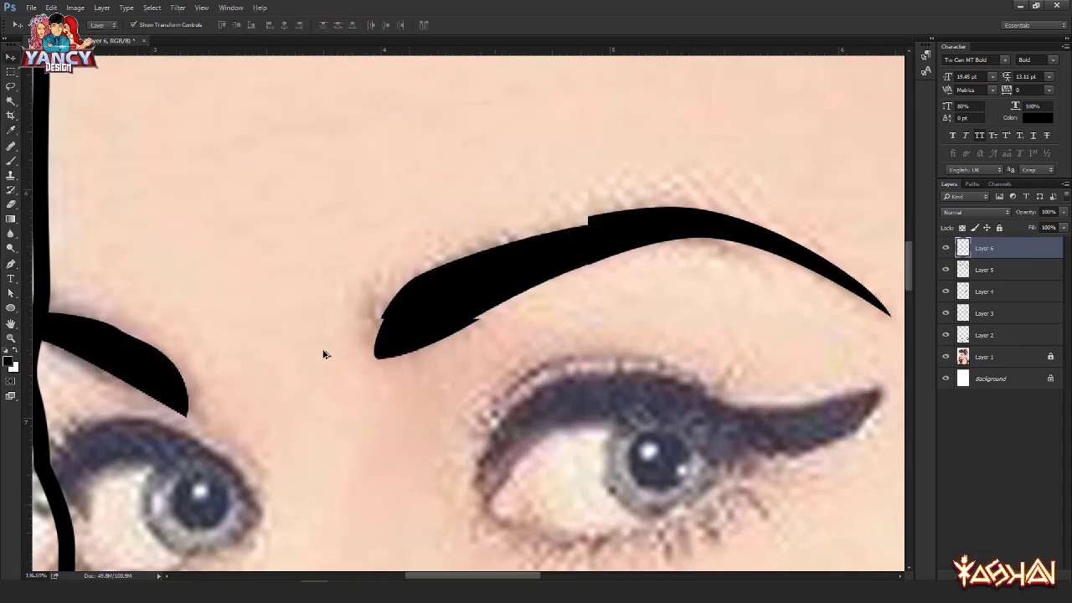
Step: Create a new layer and trace the upper lid edge of the eye beside the face contour, from inner corner to outer lash
left_click_drag(315, 410, 464, 308)
key("ctrl+shift+n")
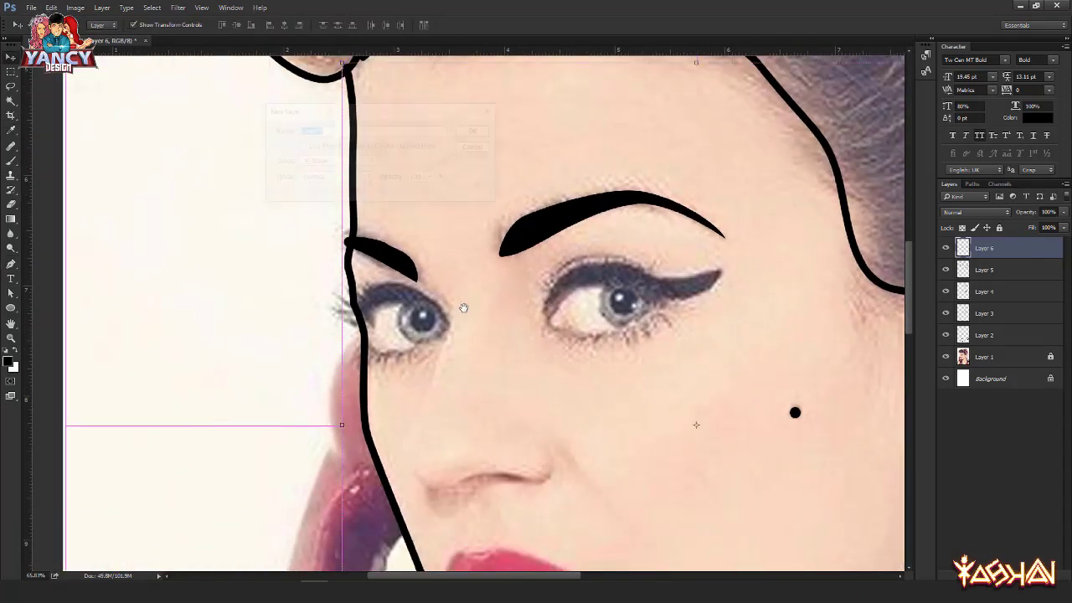
key("Return")
key("p")
scroll(426, 353, "up", 5)
scroll(426, 402, "up", 2)
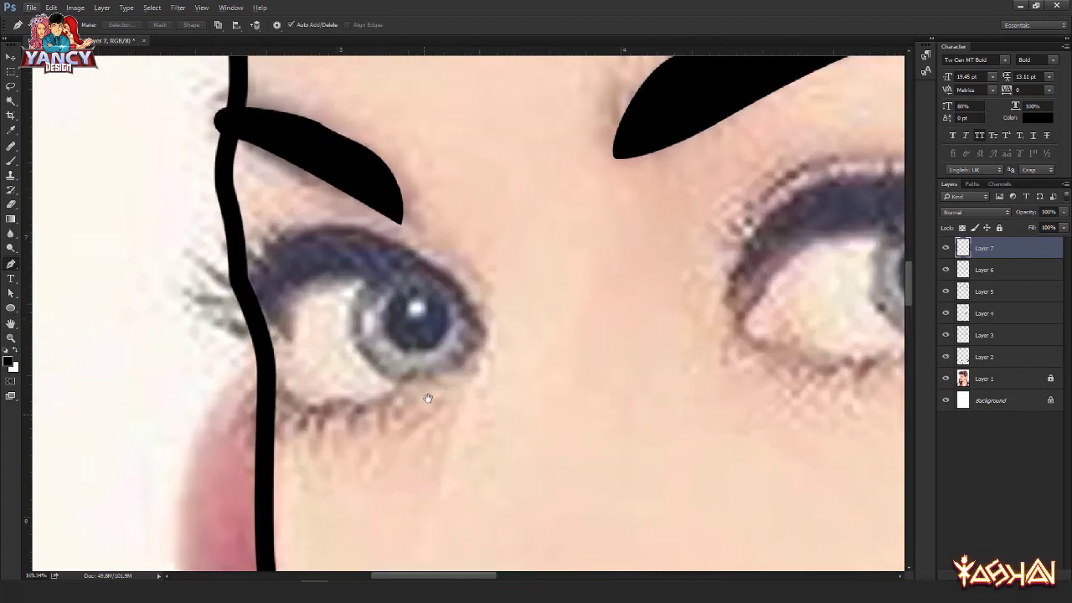
left_click(426, 410)
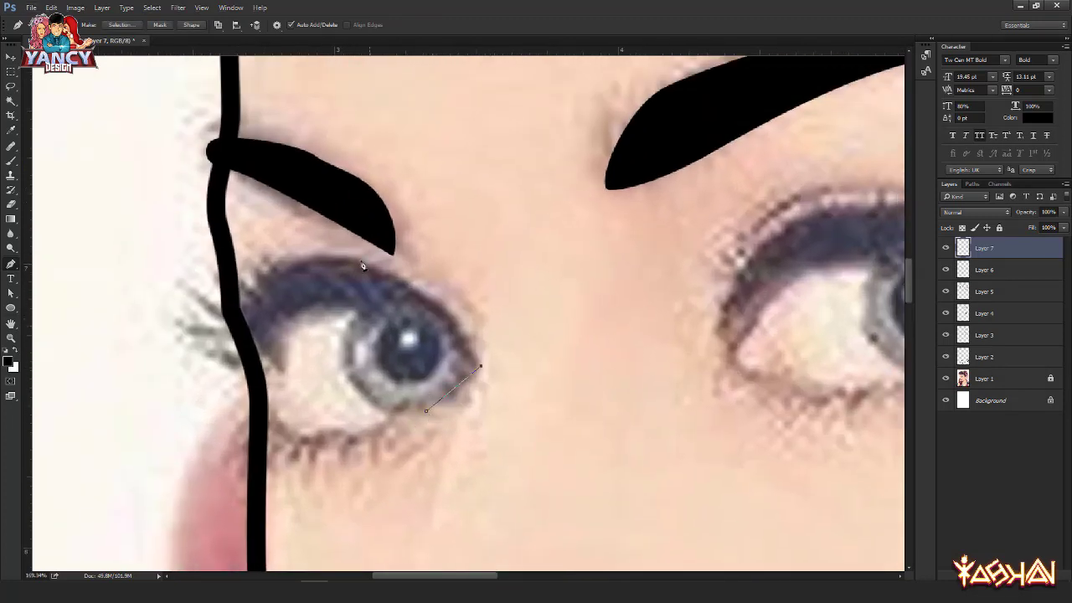
left_click_drag(341, 257, 257, 246)
left_click_drag(213, 273, 177, 257)
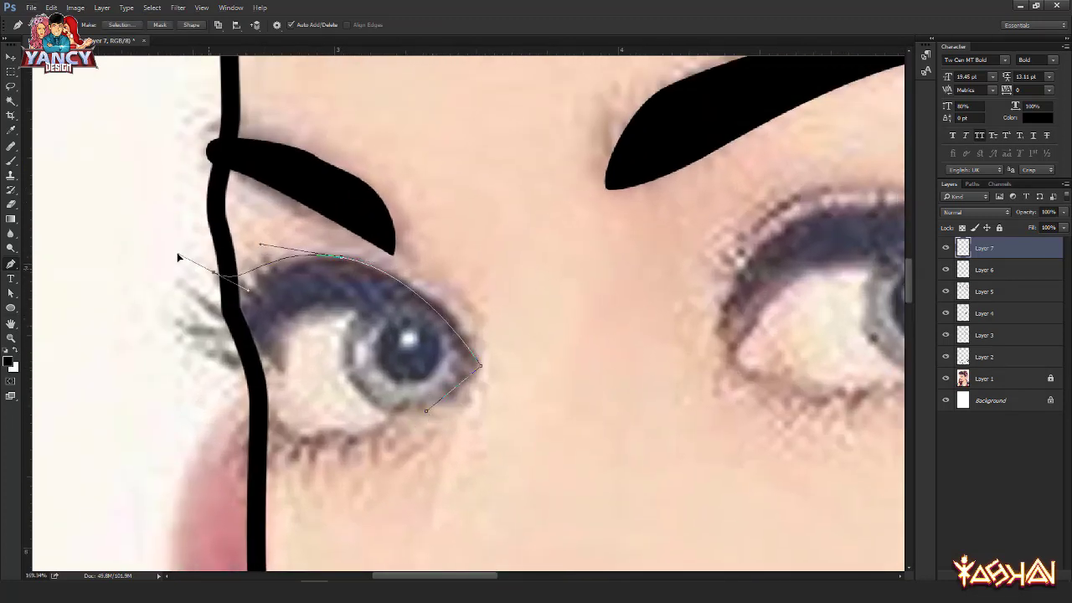
Step: Continue the path around the pointed lashes that extend beyond the face contour at the eye's outer corner
left_click(214, 275, "alt")
left_click_drag(250, 298, 268, 298)
left_click_drag(192, 283, 164, 265)
left_click_drag(232, 309, 258, 317)
left_click_drag(185, 306, 154, 291)
left_click_drag(244, 342, 274, 347)
Step: Trace the lower edge of the upper eyeliner back to the inner corner and close the Pen shape
left_click_drag(328, 306, 372, 311)
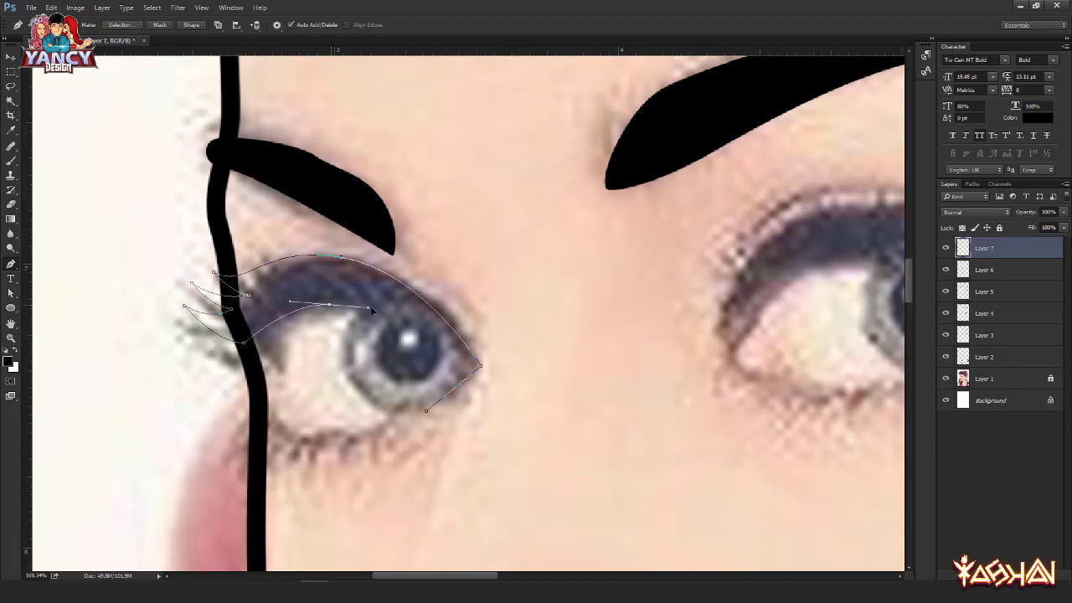
left_click_drag(460, 358, 551, 454)
left_click(467, 361, "alt")
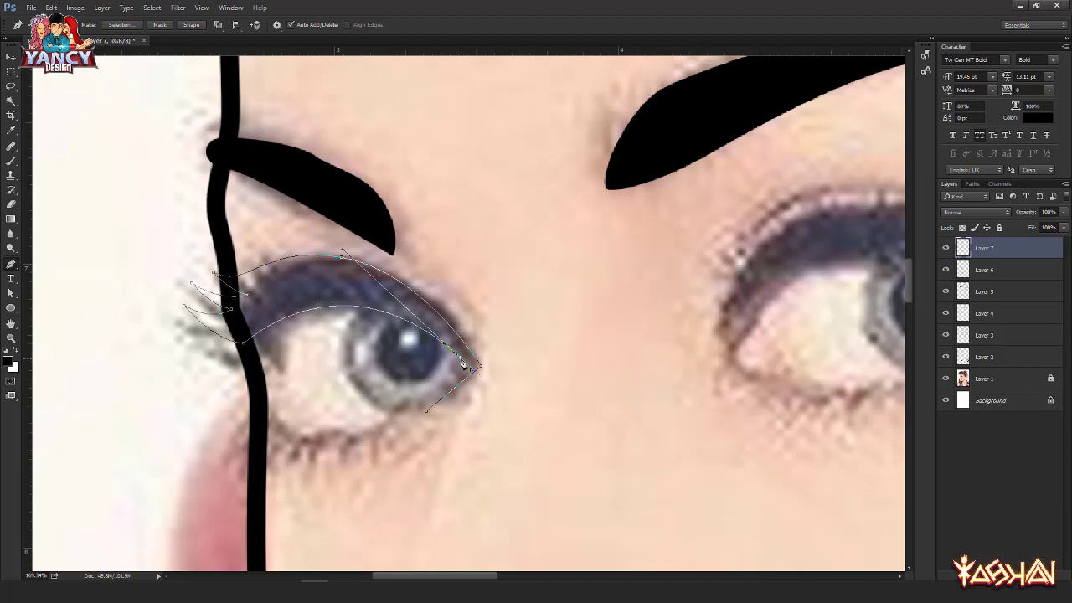
left_click(427, 413)
left_click_drag(366, 438, 391, 415)
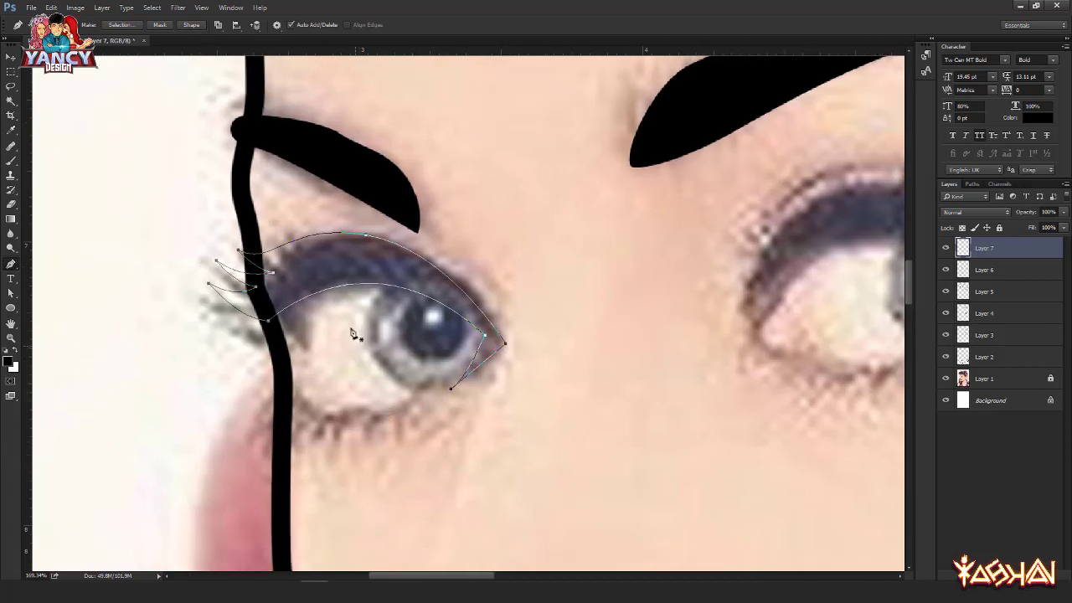
Step: Turn the eyeliner and lash path into a selection, fill it with black, and deselect
key("ctrl+Return")
key("shift+F5")
key("Return")
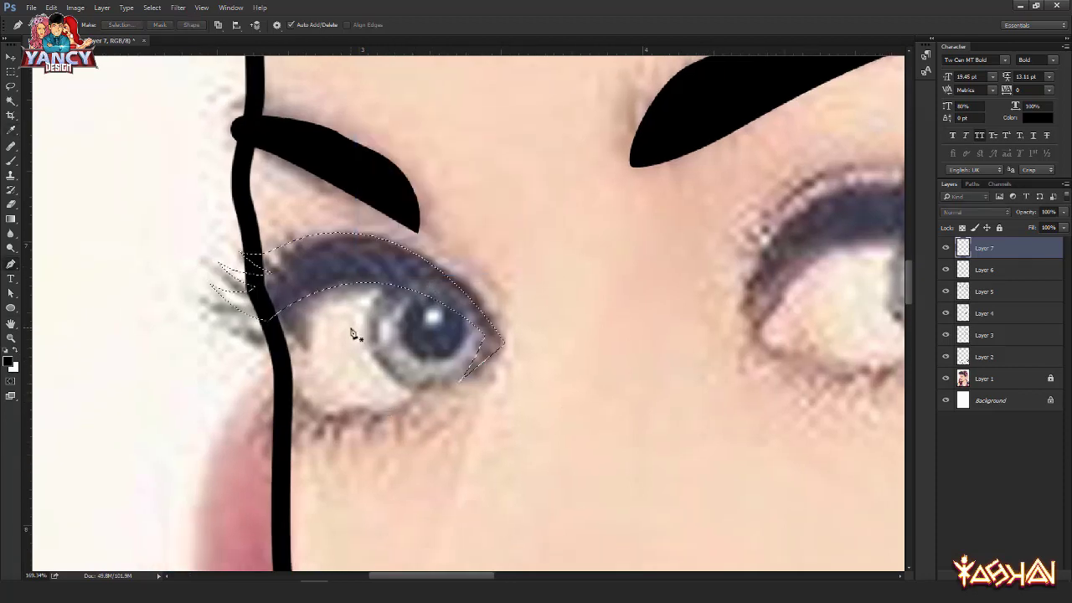
key("ctrl+d")
key("v")
Step: Duplicate the eyeliner shape onto the other eye and flip the copy horizontally
left_click_drag(381, 327, 626, 339)
scroll(239, 349, "down", 1)
scroll(238, 348, "down", 1)
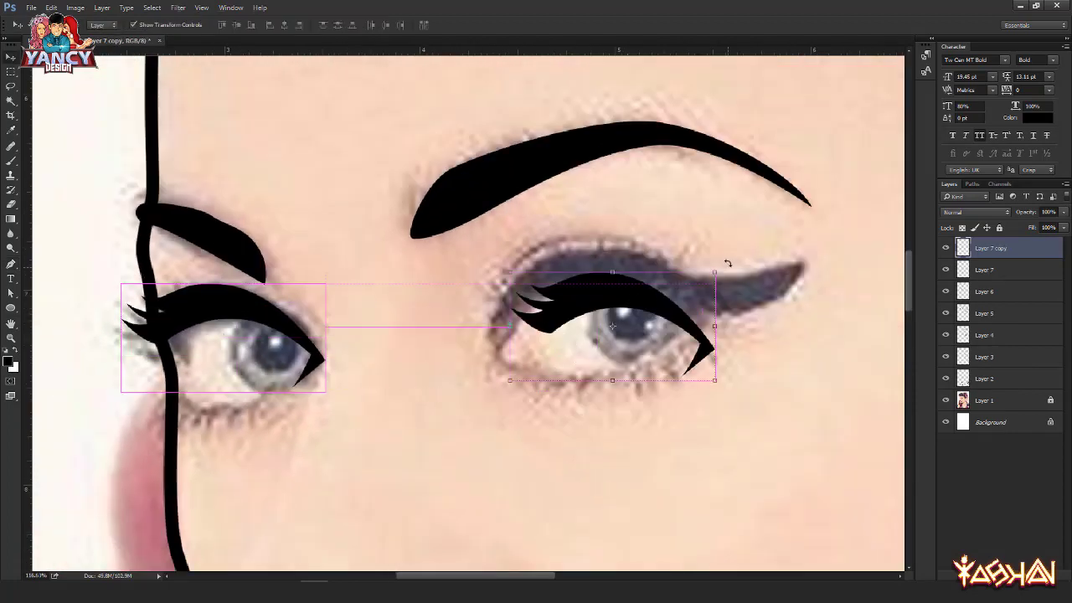
key("ctrl+t")
right_click(638, 315)
left_click(666, 455)
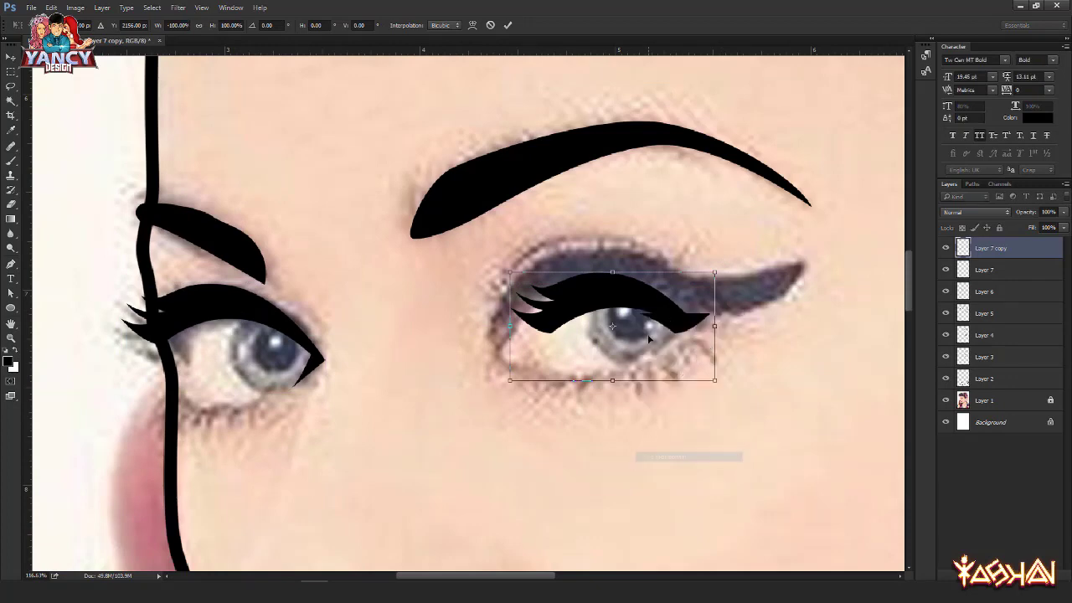
Step: Move, rotate and resize the flipped eyeliner to fit the other eye's upper lid, and compare it with the photo underneath
left_click_drag(654, 304, 620, 293)
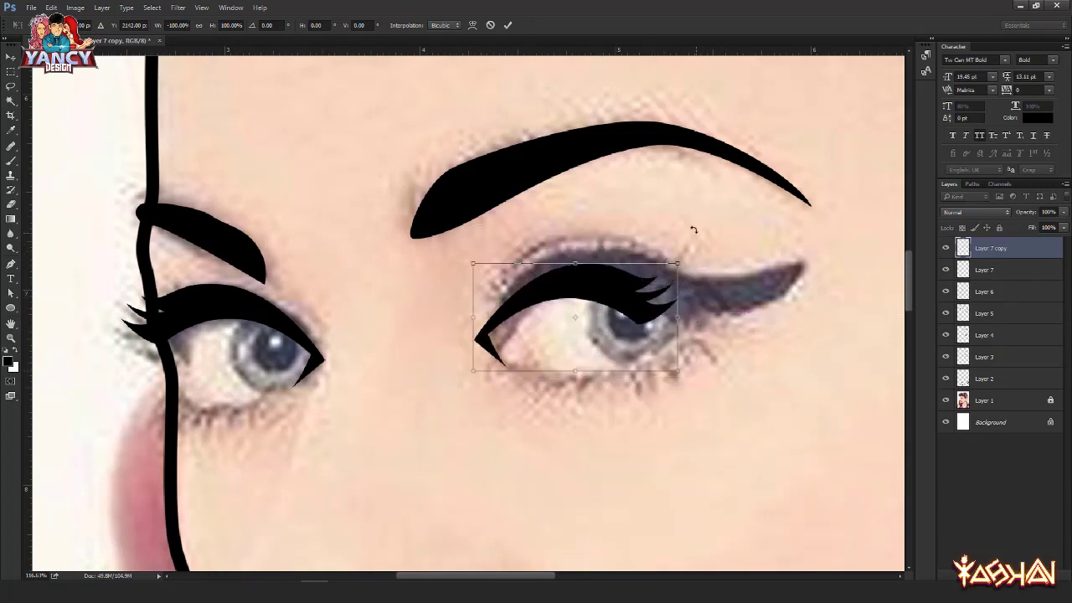
left_click_drag(692, 232, 682, 220)
left_click_drag(609, 288, 610, 274)
left_click_drag(748, 279, 750, 272)
key("Return")
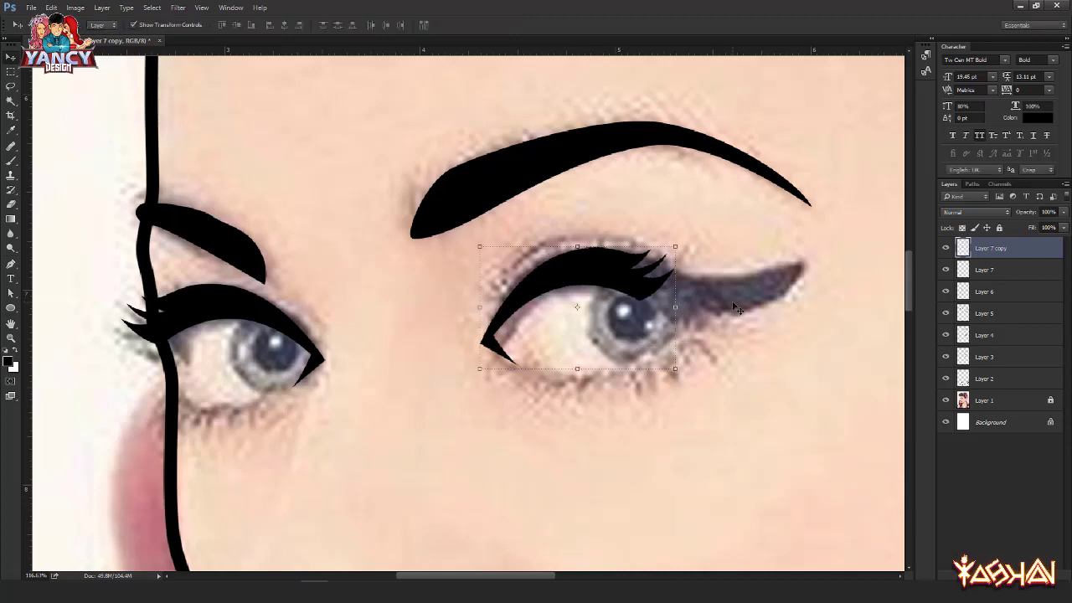
left_click(943, 248)
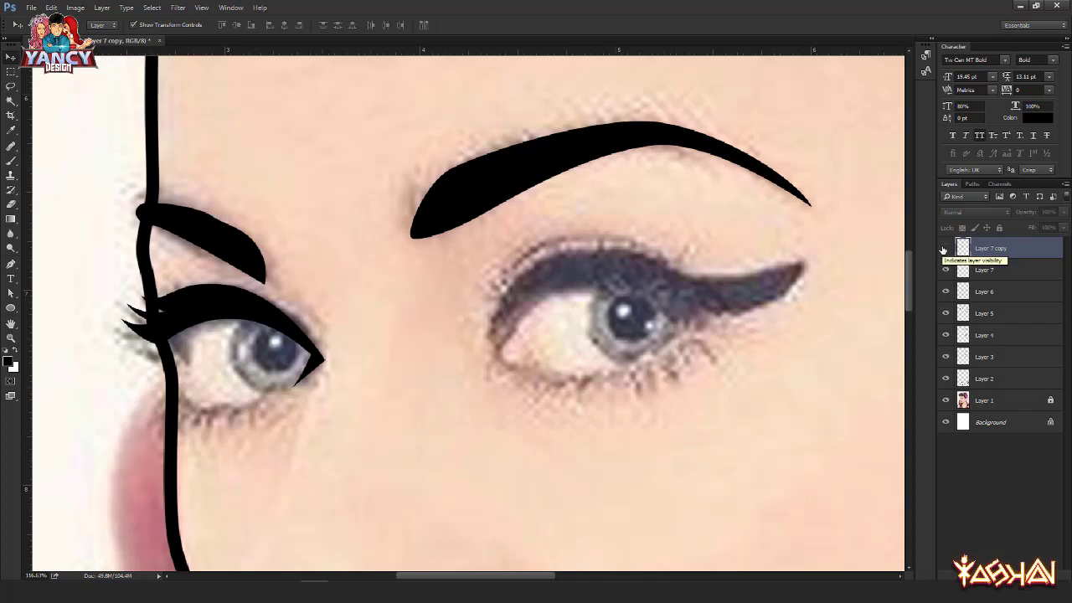
left_click(944, 249)
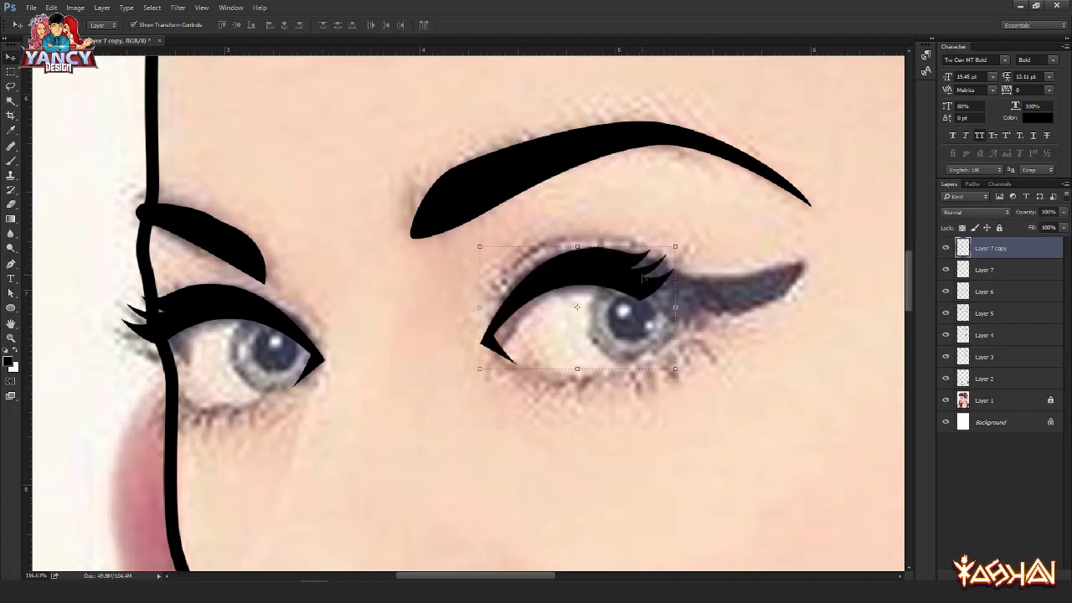
Step: Trace the winged eyeliner at the outer corner of the fully visible eye as a closed Pen shape joining the upper lid
key("p")
scroll(643, 279, "up", 3)
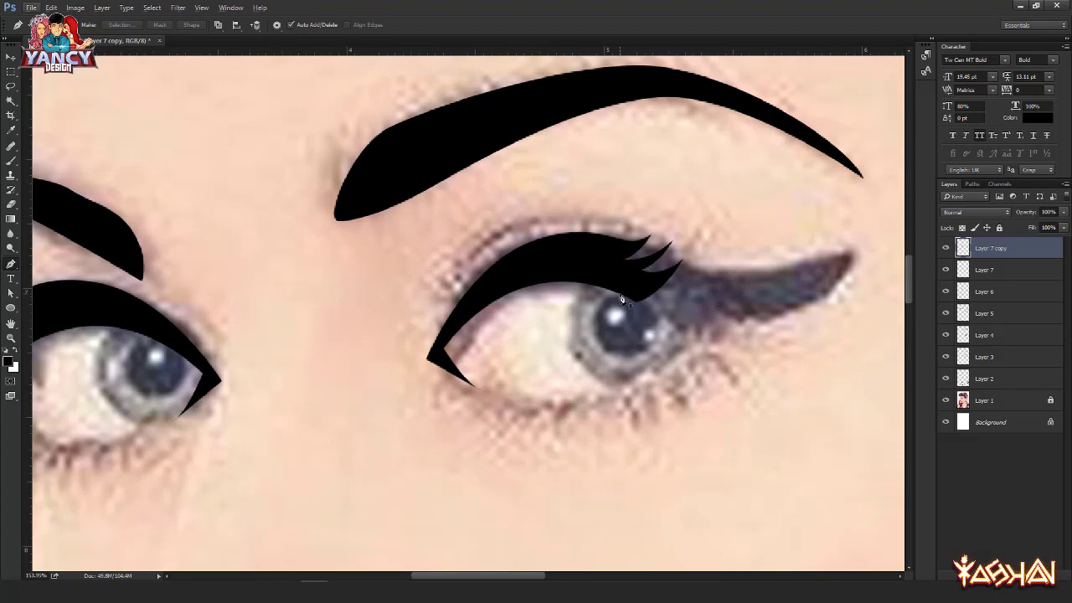
left_click(620, 294)
left_click_drag(680, 319, 619, 348)
left_click_drag(714, 269, 719, 213)
left_click_drag(571, 294, 454, 254)
left_click(467, 258)
key("ctrl+z")
left_click(445, 270)
Step: Fill the winged eyeliner path with black using Fill Path
right_click(441, 263)
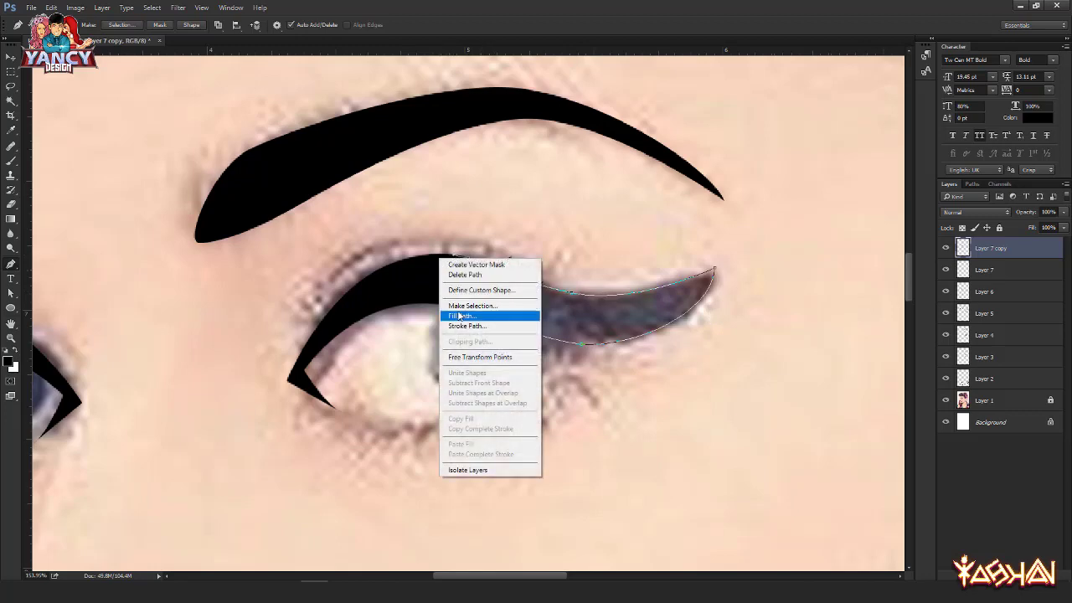
left_click(475, 312)
key("Return")
scroll(519, 311, "up", 2)
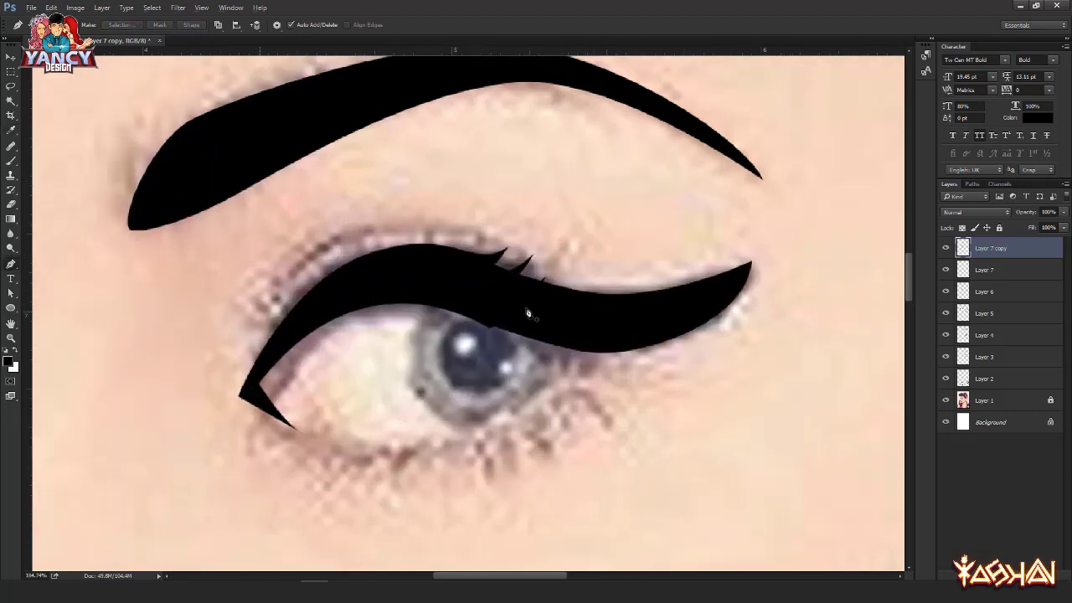
left_click(397, 306)
left_click_drag(503, 332, 568, 358)
left_click(552, 410)
left_click_drag(420, 403, 408, 396)
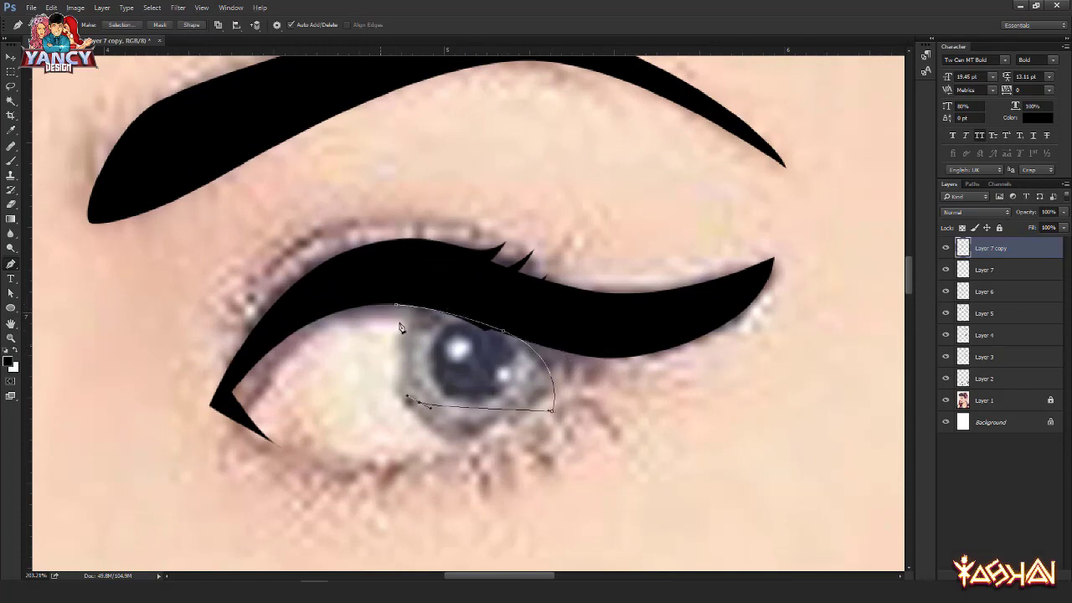
key("ctrl+Return")
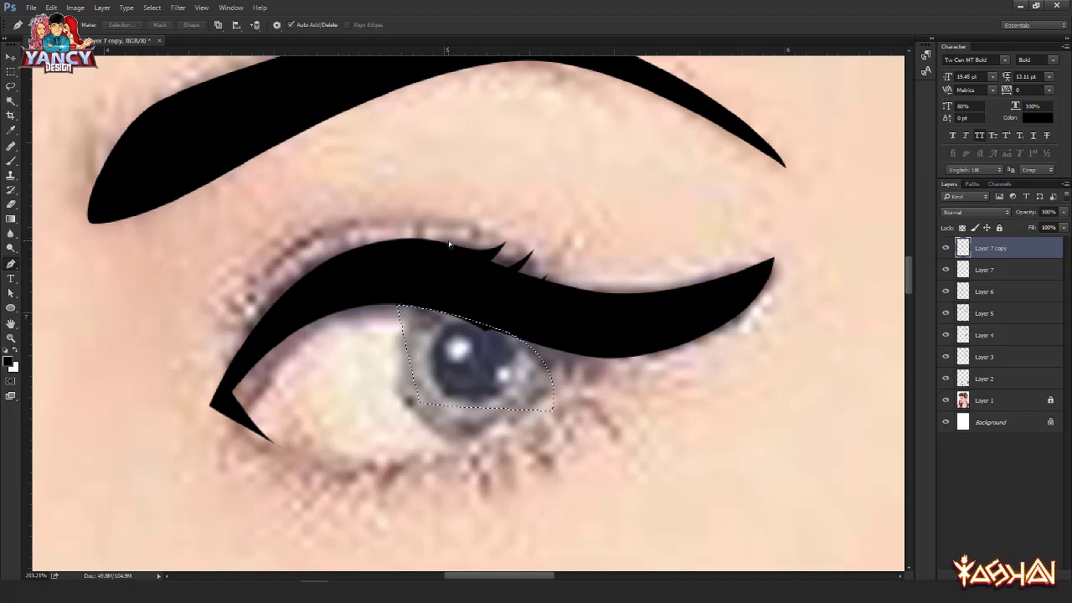
left_click(945, 249)
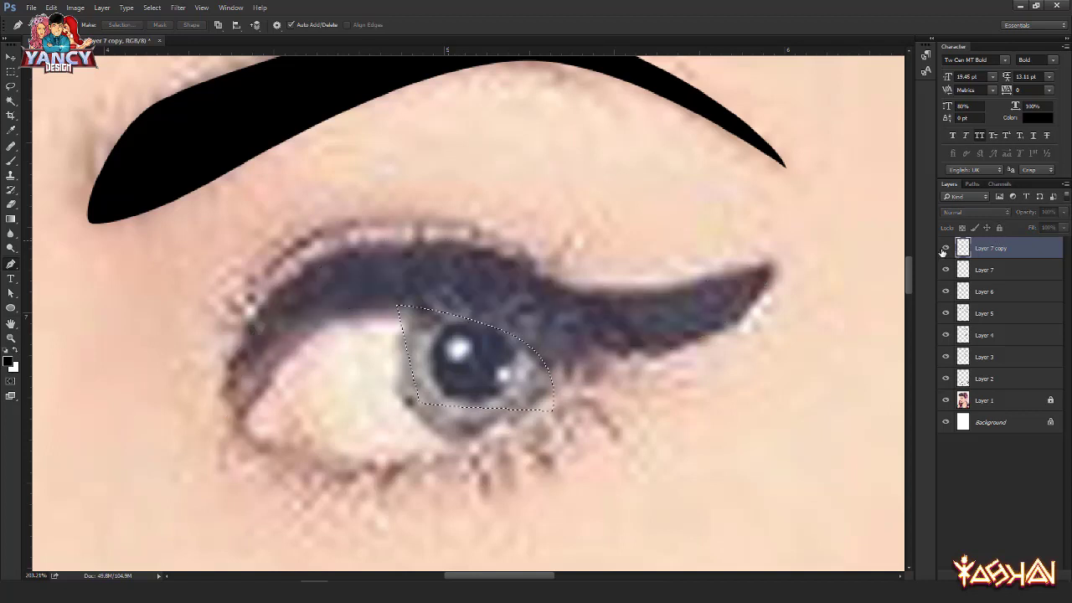
left_click(944, 248)
key("ctrl+d")
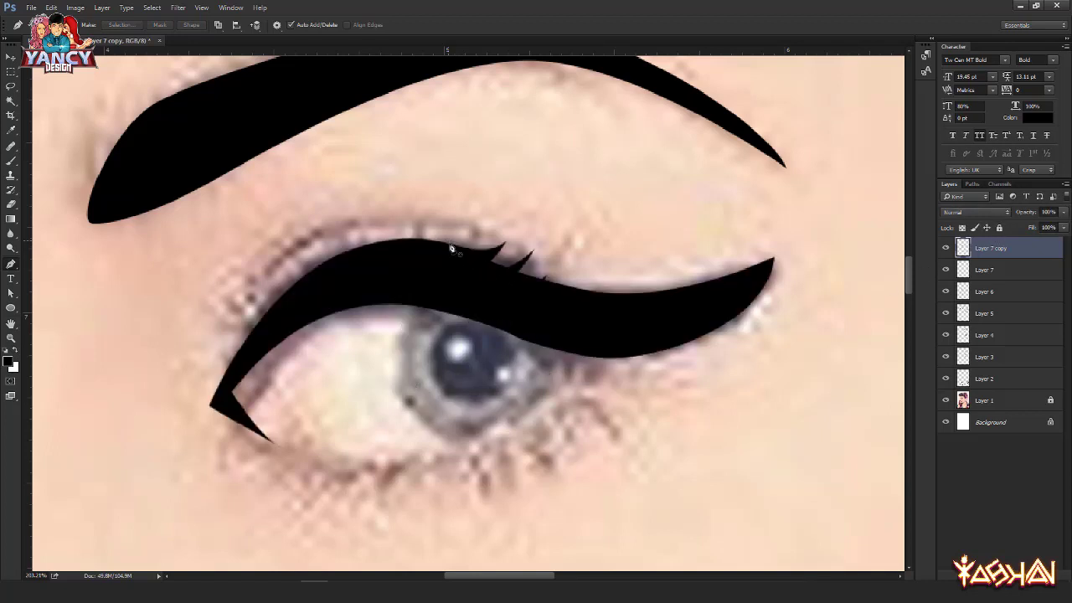
Step: Trace the gaps along the upper edge of the winged eyeliner with the Pen tool and fill them black for a smooth edge
left_click(450, 242)
left_click_drag(583, 291, 634, 290)
key("v")
scroll(501, 286, "down", 14)
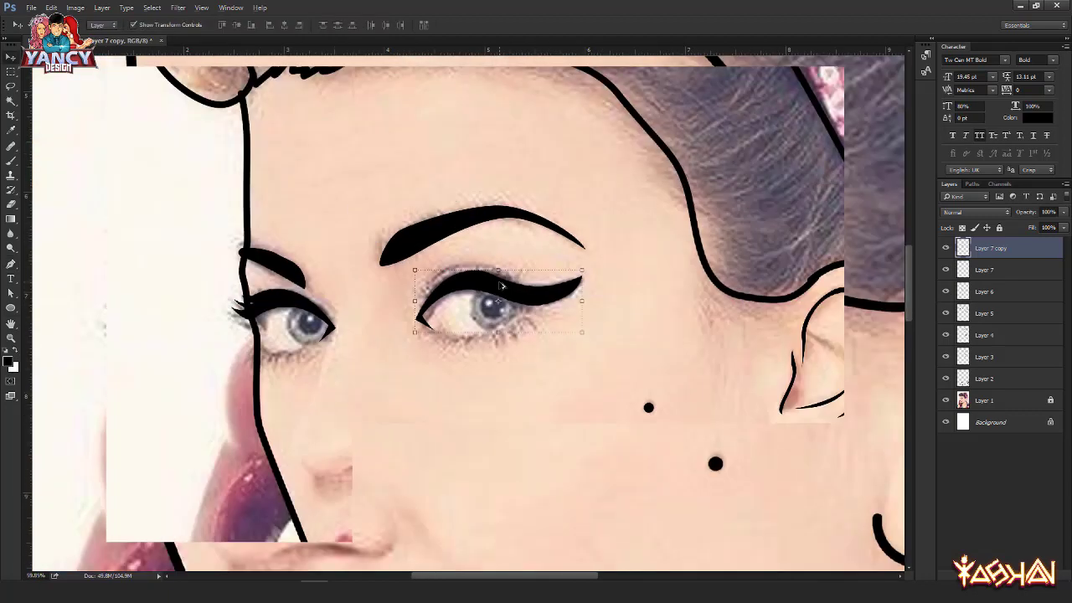
Step: Trace a thin eyelid crease above the winged eyeliner as a closed Pen shape on a new layer
scroll(469, 305, "up", 5)
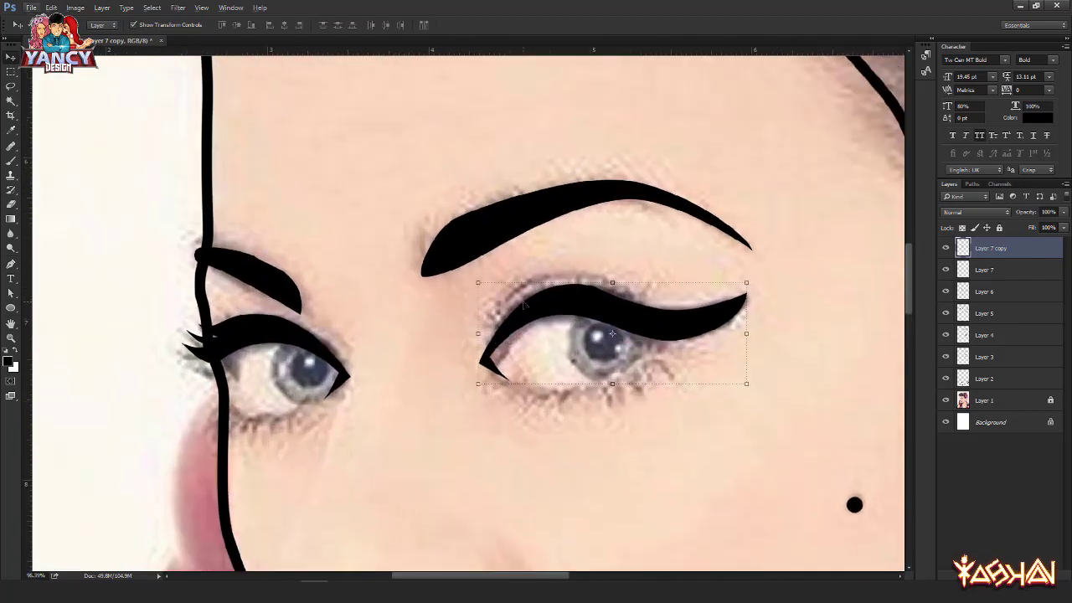
key("ctrl+shift+n")
key("Return")
key("o")
key("p")
scroll(532, 293, "up", 2)
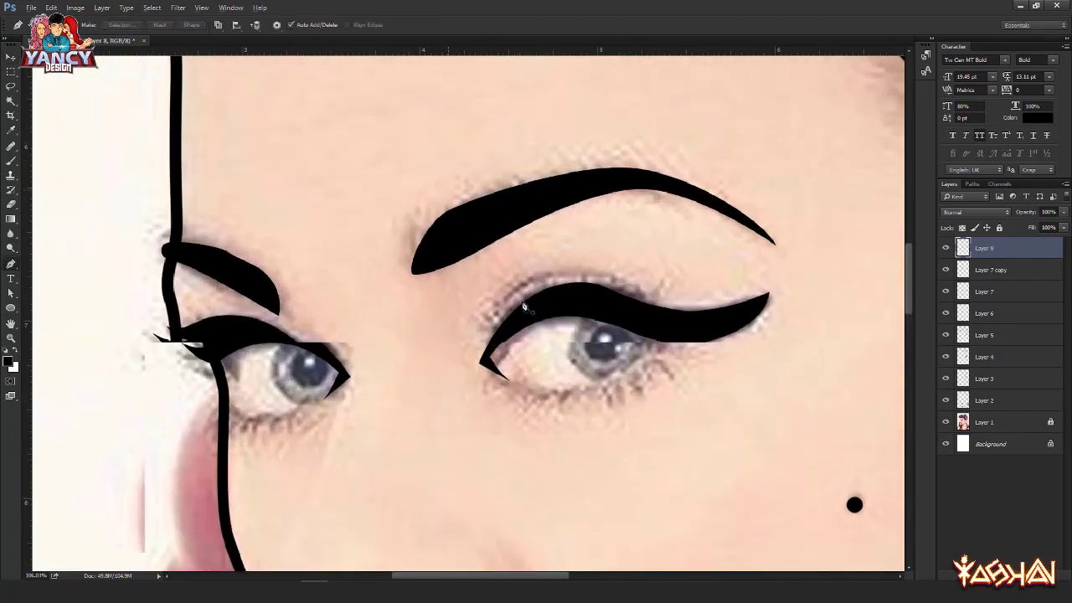
left_click(485, 321)
left_click_drag(684, 290, 829, 358)
left_click(686, 295, "alt")
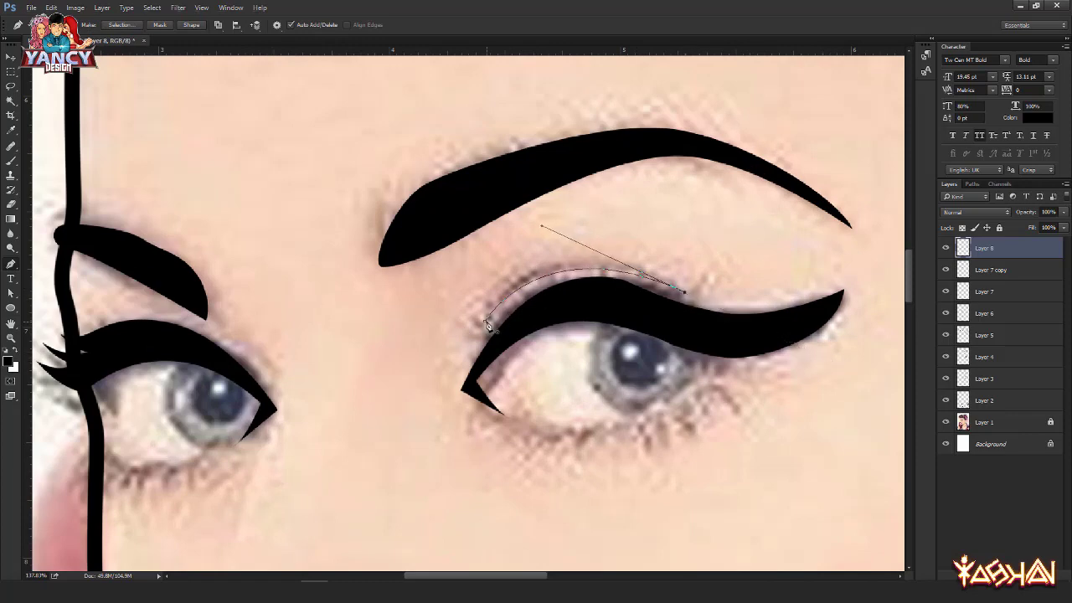
left_click(485, 322)
Step: Fill the eyelid crease path with black using Fill Path
right_click(570, 196)
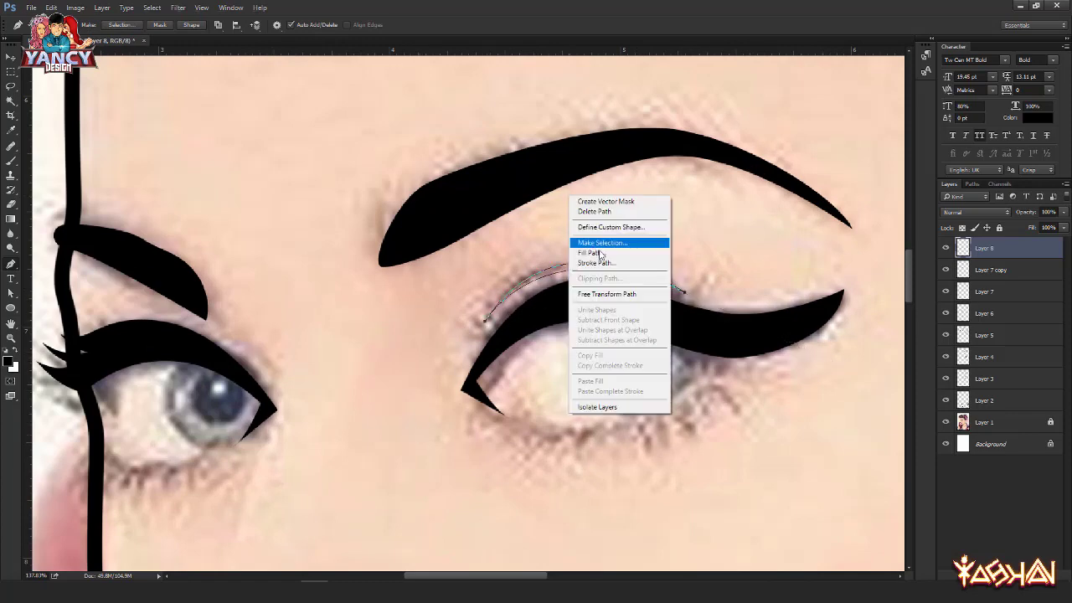
left_click(600, 253)
key("Return")
key("v")
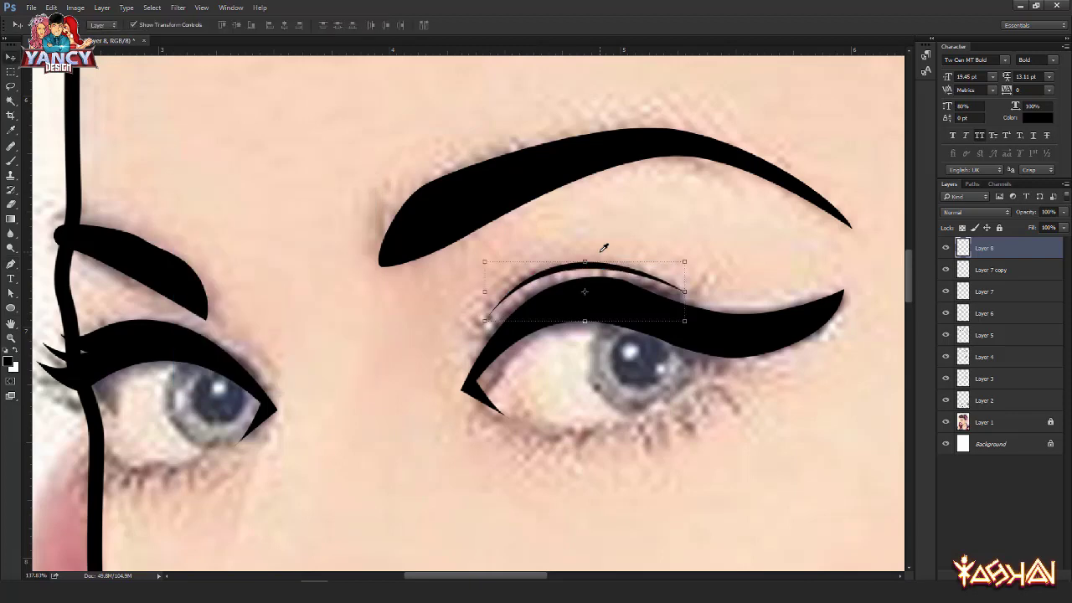
scroll(603, 248, "down", 6)
left_click_drag(576, 335, 576, 339)
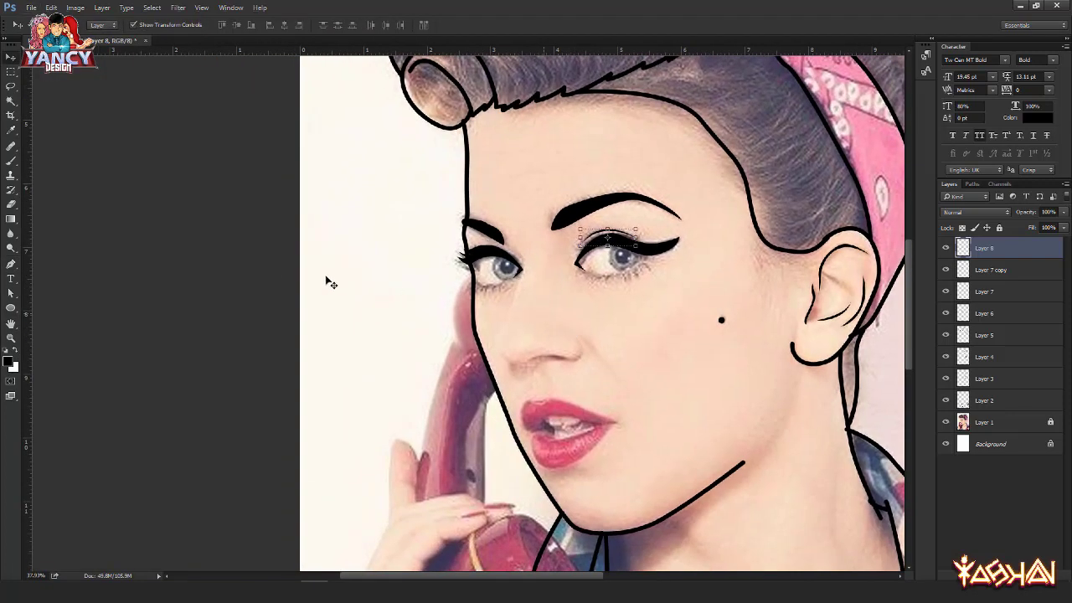
Step: Add a new layer directly above the photo layer and get the Brush ready at the partly hidden eye
scroll(547, 232, "up", 4)
left_click_drag(548, 232, 638, 208)
left_click(594, 343)
scroll(593, 340, "up", 2)
scroll(552, 315, "up", 2)
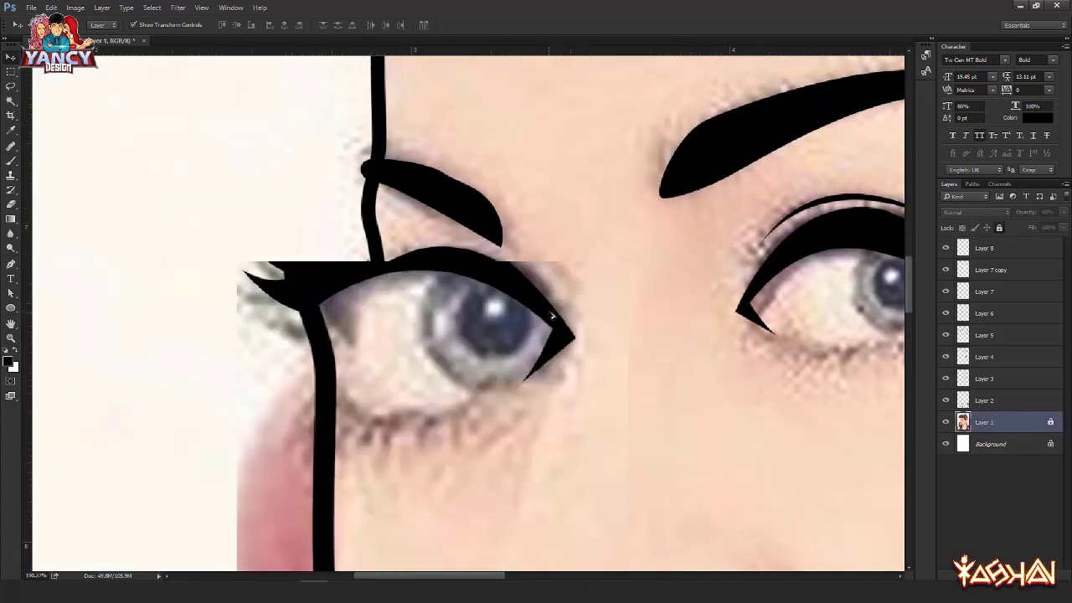
left_click_drag(452, 365, 458, 322)
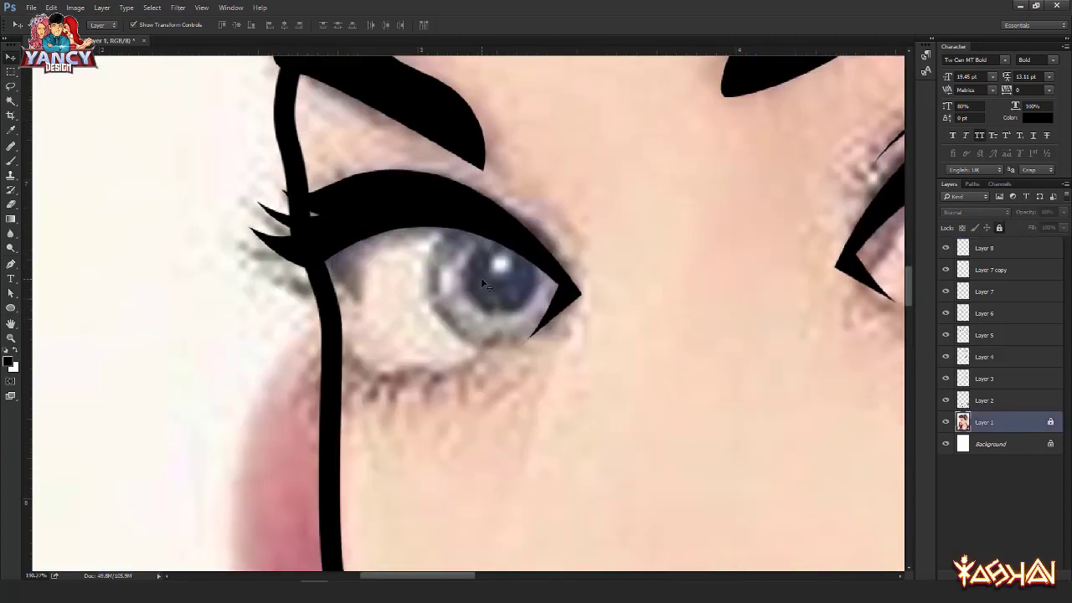
key("b")
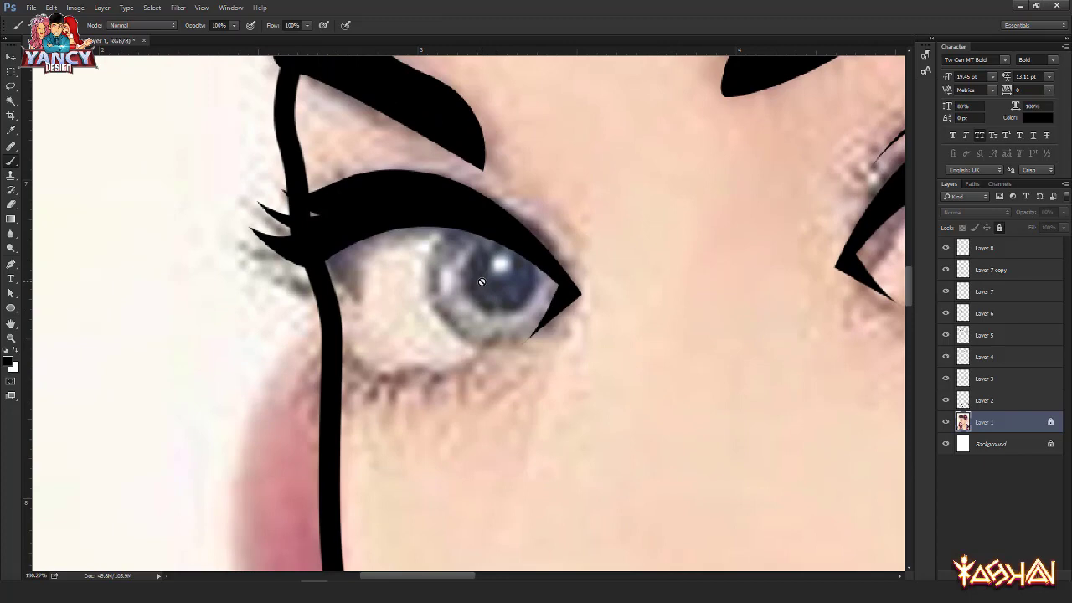
key("ctrl+shift+n")
key("Return")
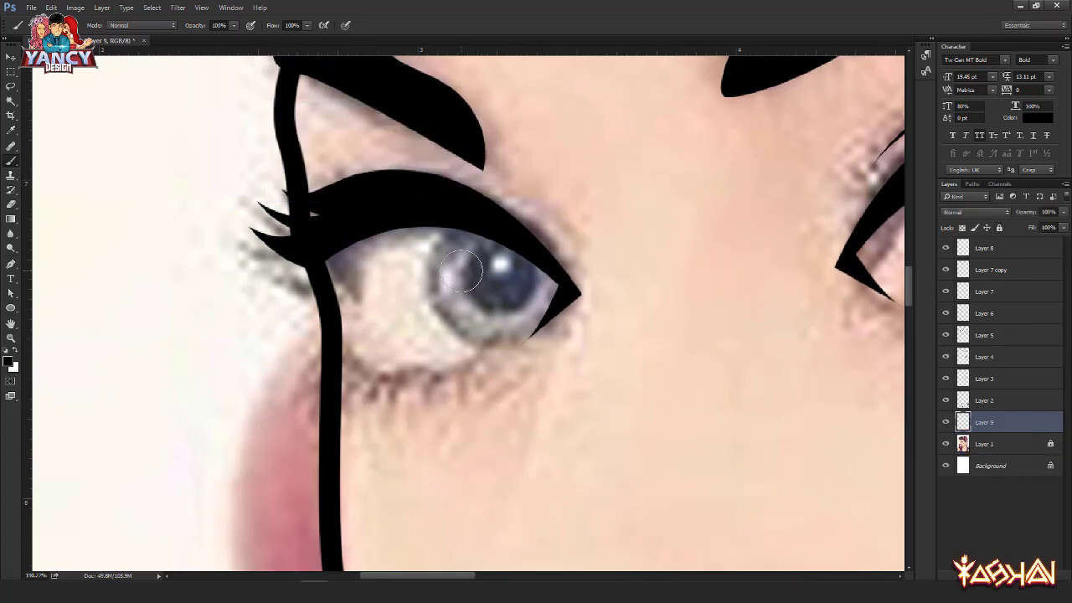
Step: Match the brush size to the iris of the partly hidden eye and paint it as a solid black circle
key("bracketright")
key("bracketright")
key("bracketright")
key("bracketright")
key("bracketright")
key("bracketright")
key("bracketright")
key("bracketright")
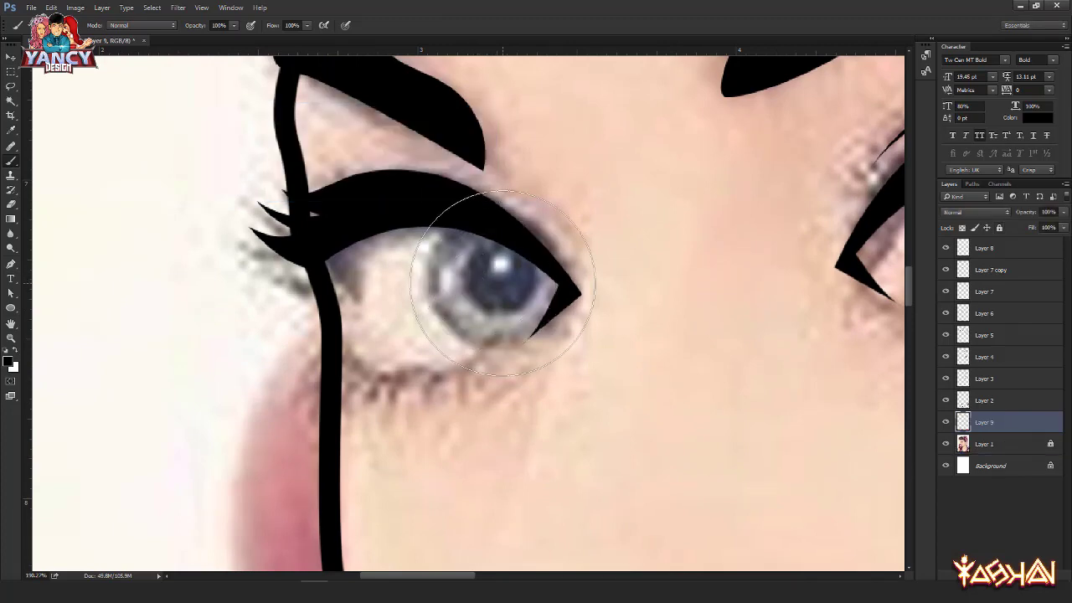
key("bracketleft")
key("bracketleft")
key("bracketleft")
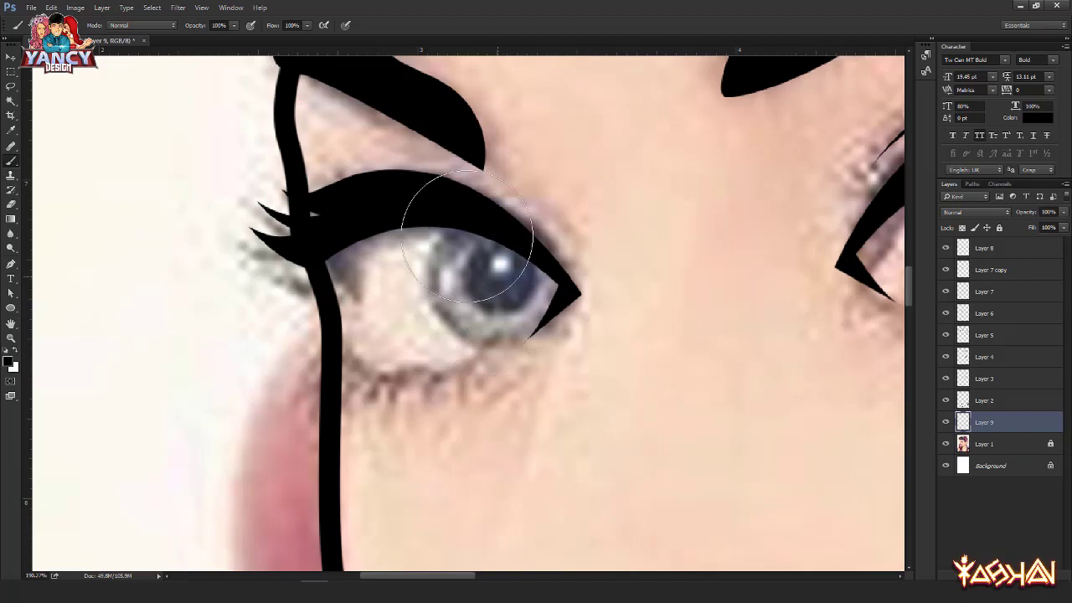
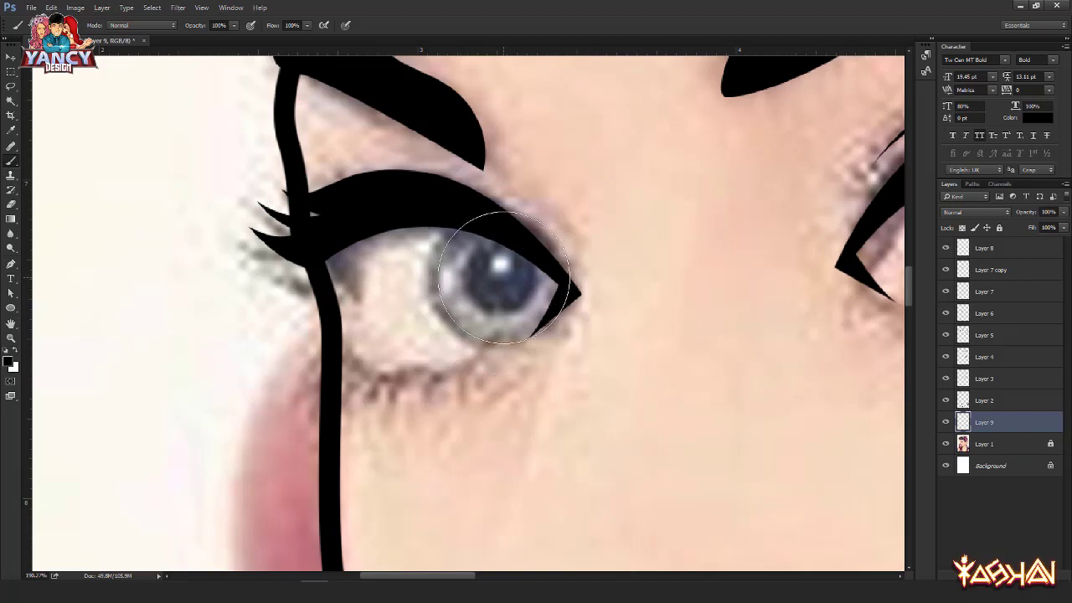
left_click(503, 277)
left_click_drag(548, 285, 433, 322)
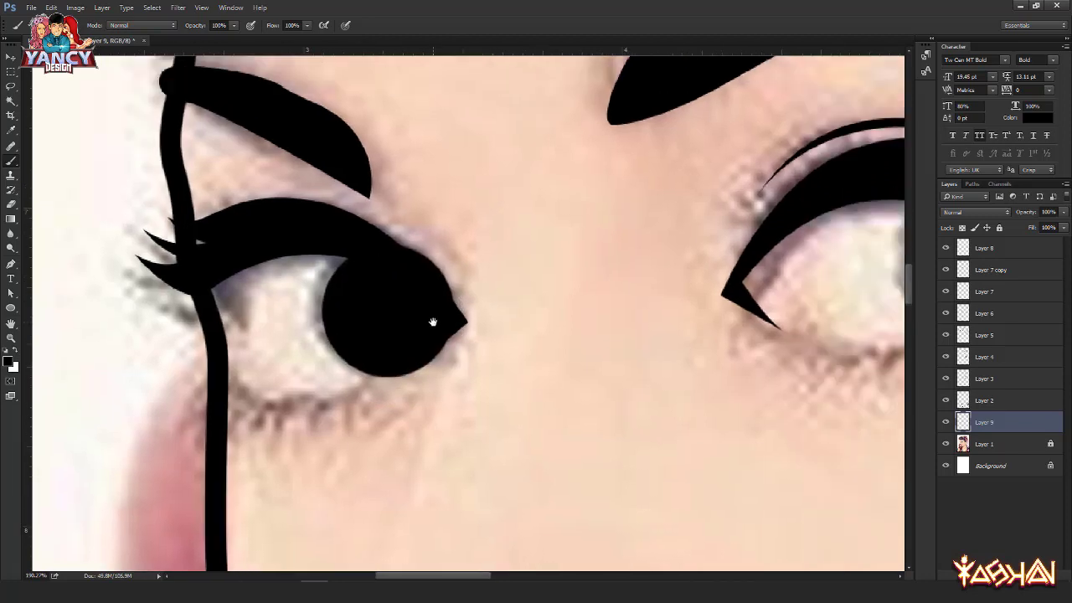
Step: Duplicate the black iris onto the fully visible eye, aligned with the iris in the photo
scroll(419, 302, "down", 3)
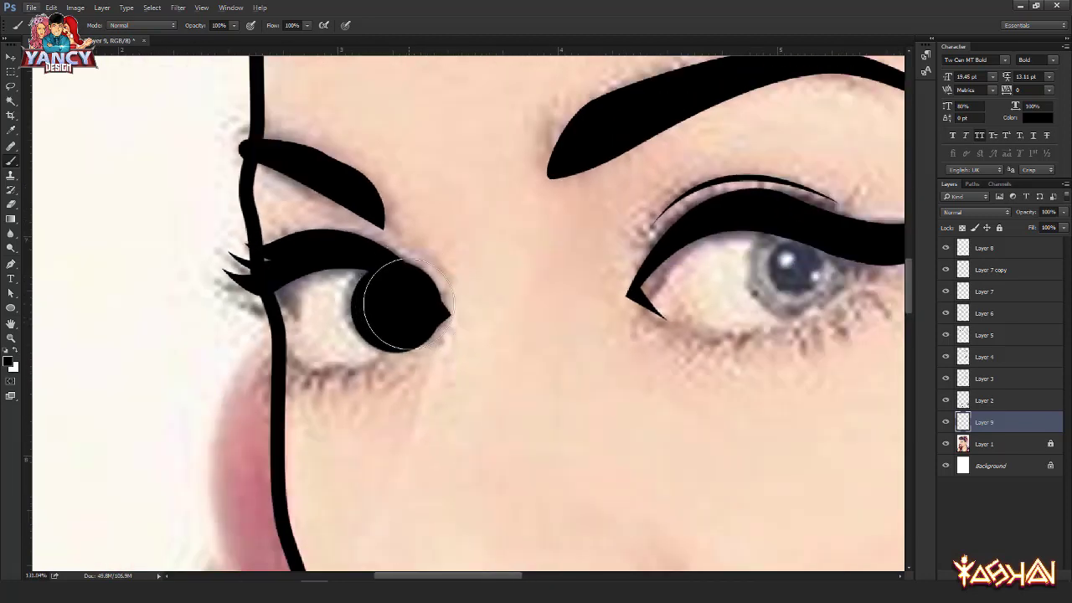
key("v")
mouse_move(368, 322)
left_mouse_down()
mouse_move(715, 320)
mouse_move(764, 290)
mouse_move(728, 284)
left_mouse_up()
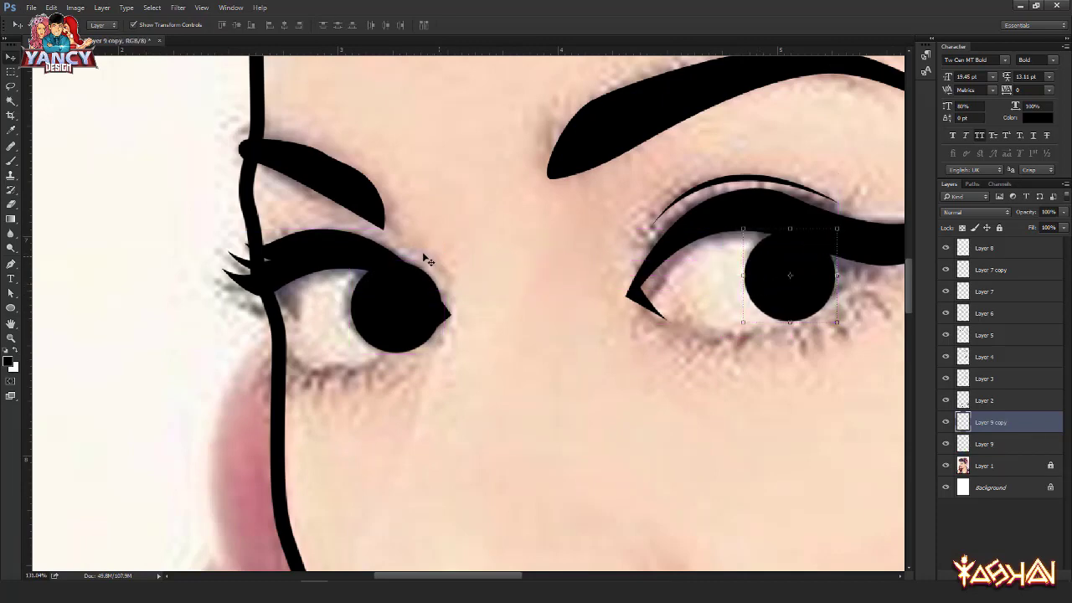
Step: Erase the part of the black iris on Layer 9 that sticks out above the partly hidden eye's eyeliner
key("e")
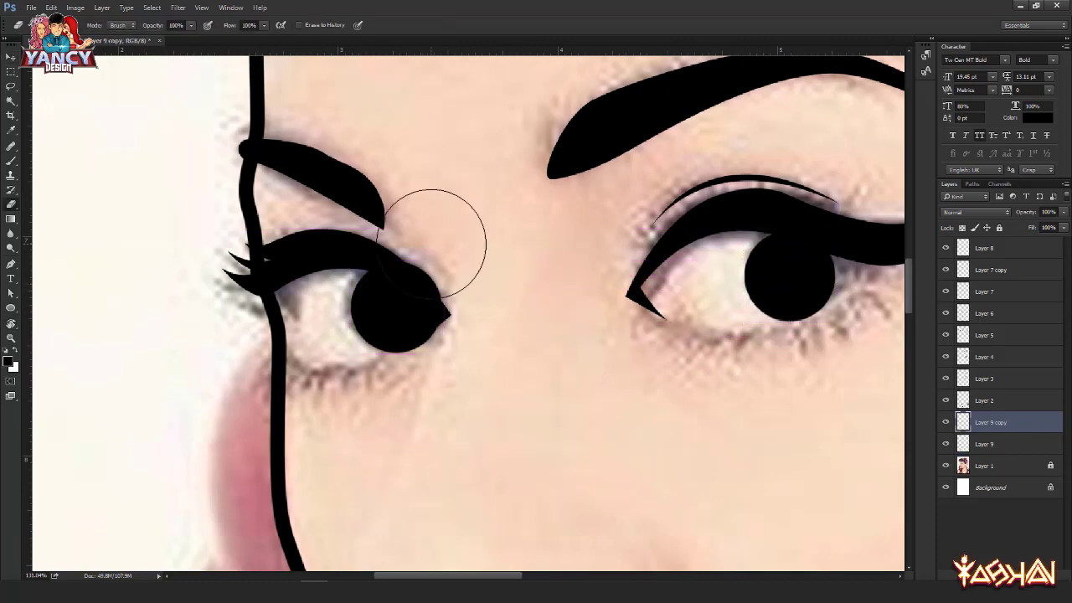
key("bracketleft")
key("bracketleft")
key("bracketleft")
key("bracketleft")
left_click(957, 439)
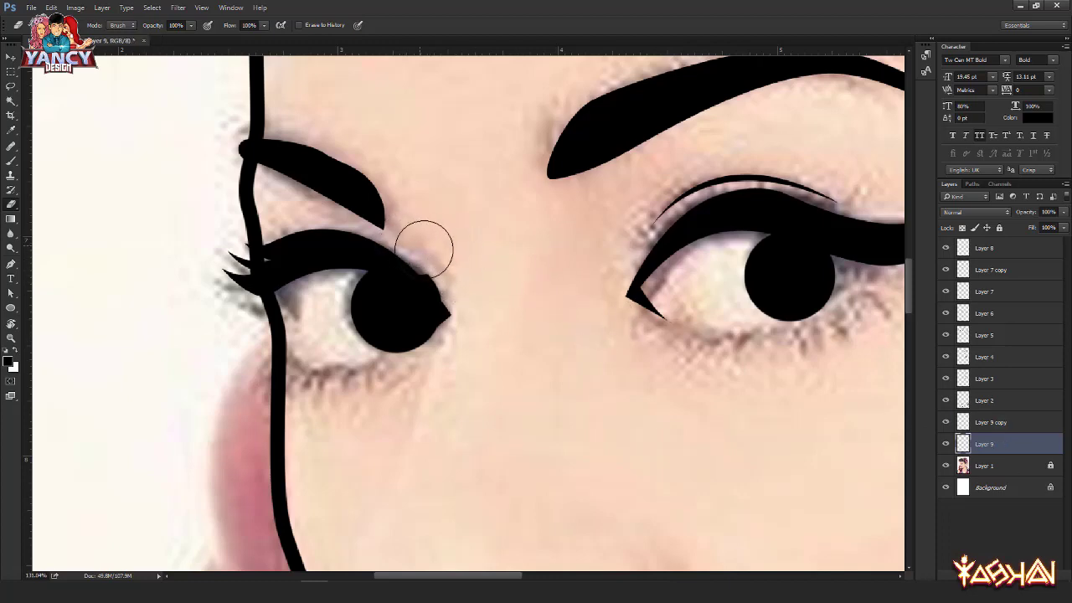
left_click(1003, 420)
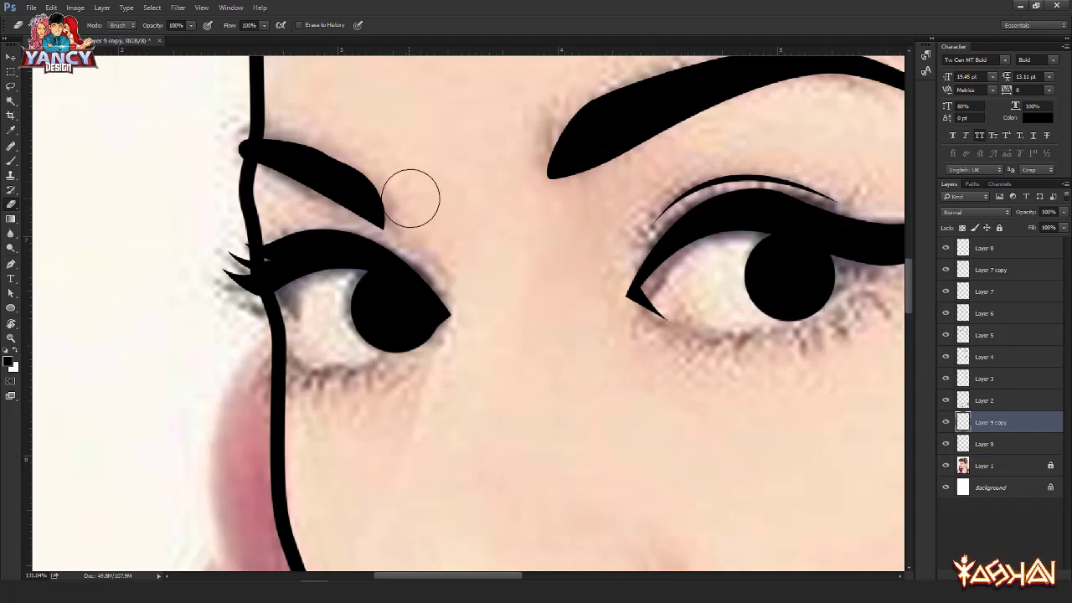
key("v")
scroll(467, 212, "down", 5)
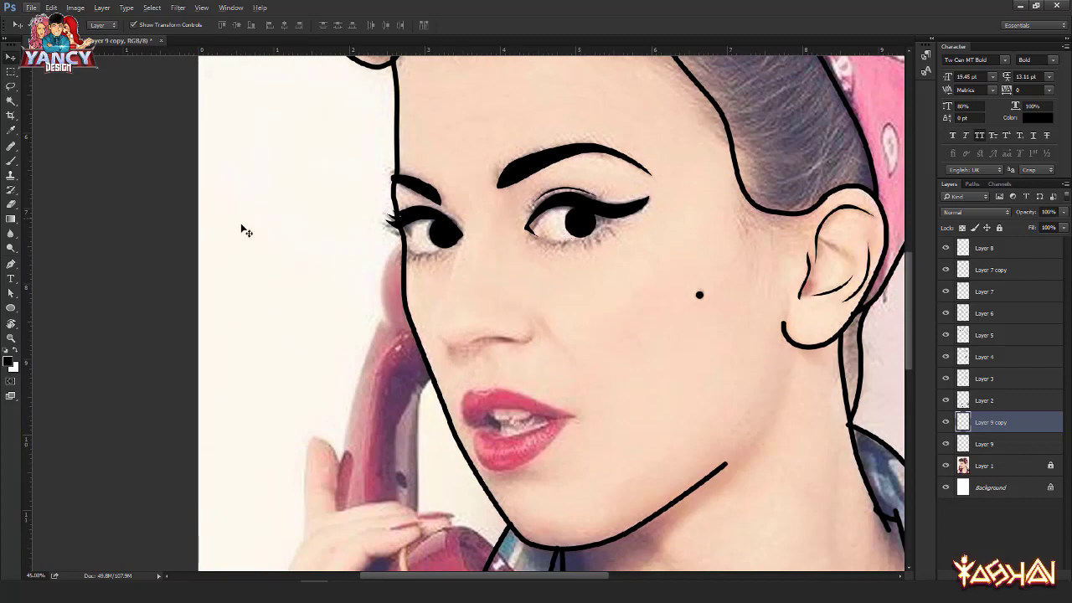
left_click(242, 226)
Step: Trace the white of the partly hidden eye with the Pen tool, from the inner corner along the lower lid to the face contour
scroll(460, 219, "up", 4)
left_click_drag(502, 249, 424, 253)
scroll(346, 288, "up", 3)
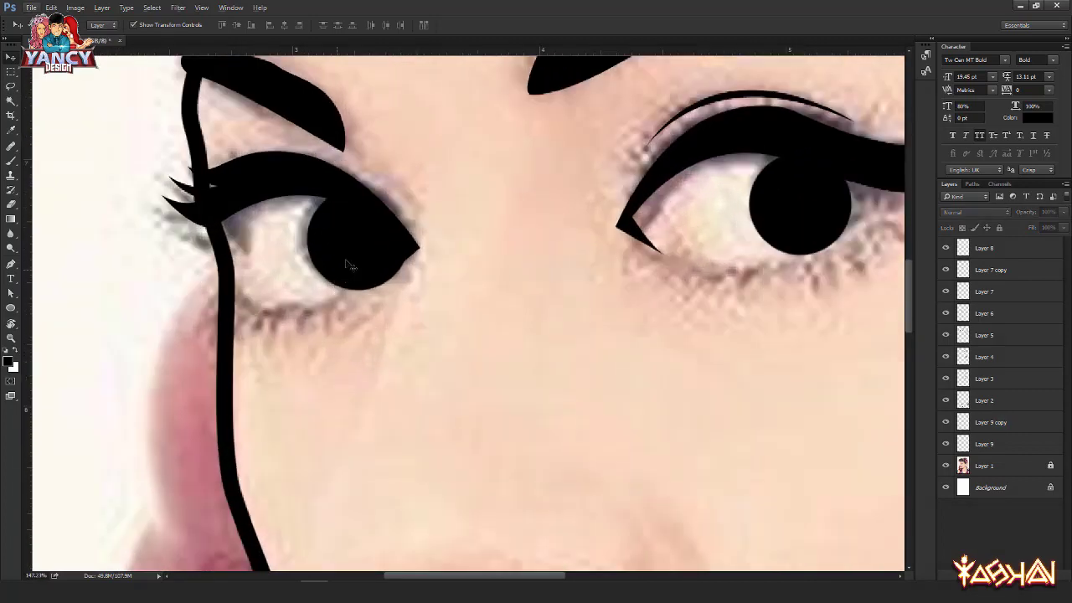
left_click(377, 264)
key("p")
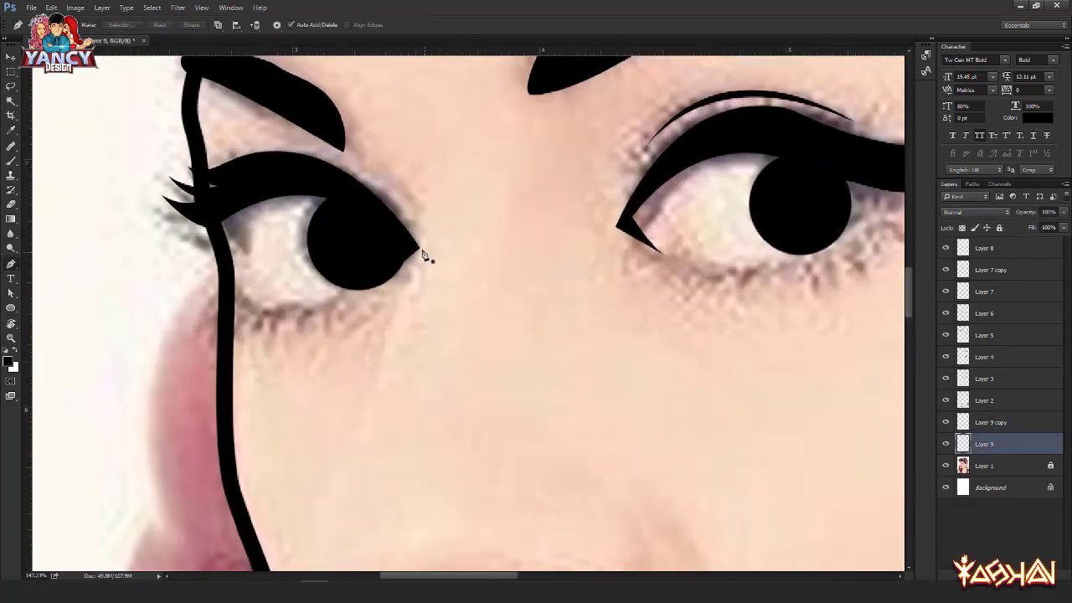
left_click(421, 254)
left_click_drag(230, 293, 223, 260)
left_click(207, 201)
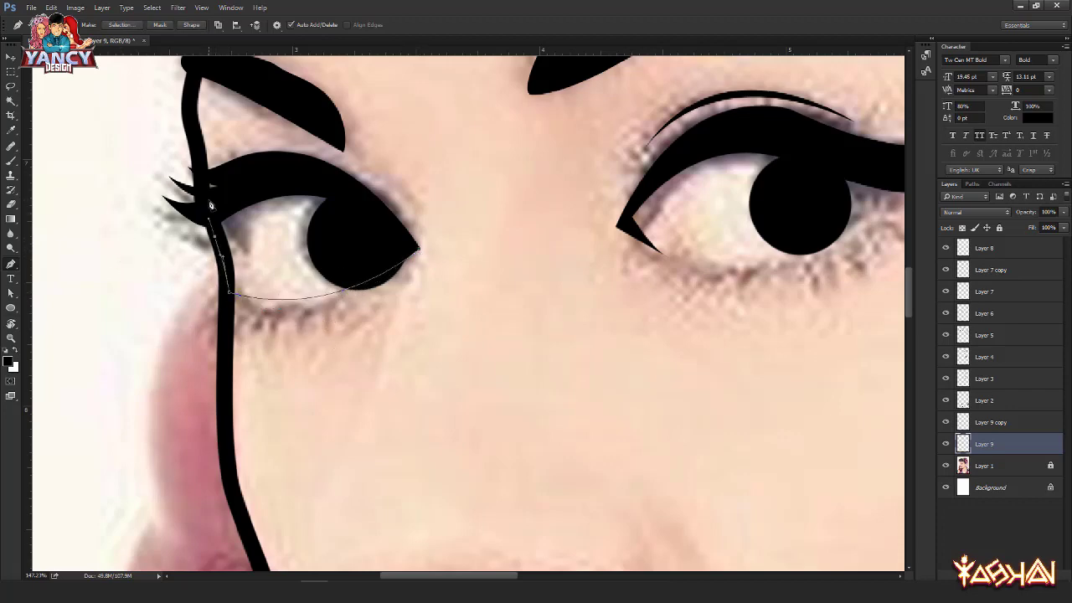
left_click(324, 183)
Step: Turn the eye-white path into a selection on a new layer and fill it with the white background color
key("ctrl+shift+n")
key("Return")
key("ctrl+Return")
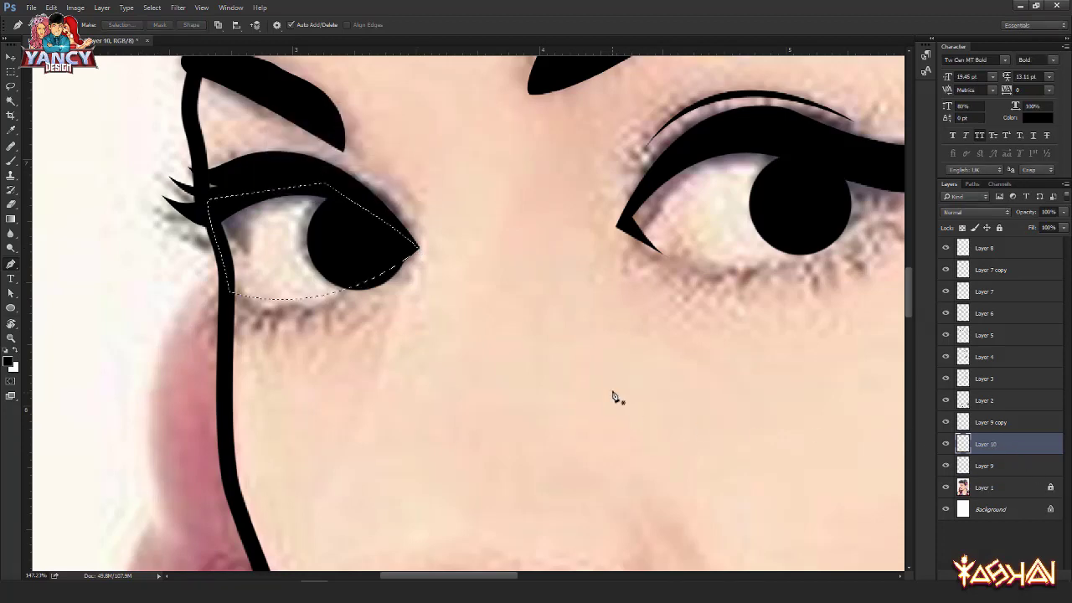
key("shift+F5")
left_click(459, 156)
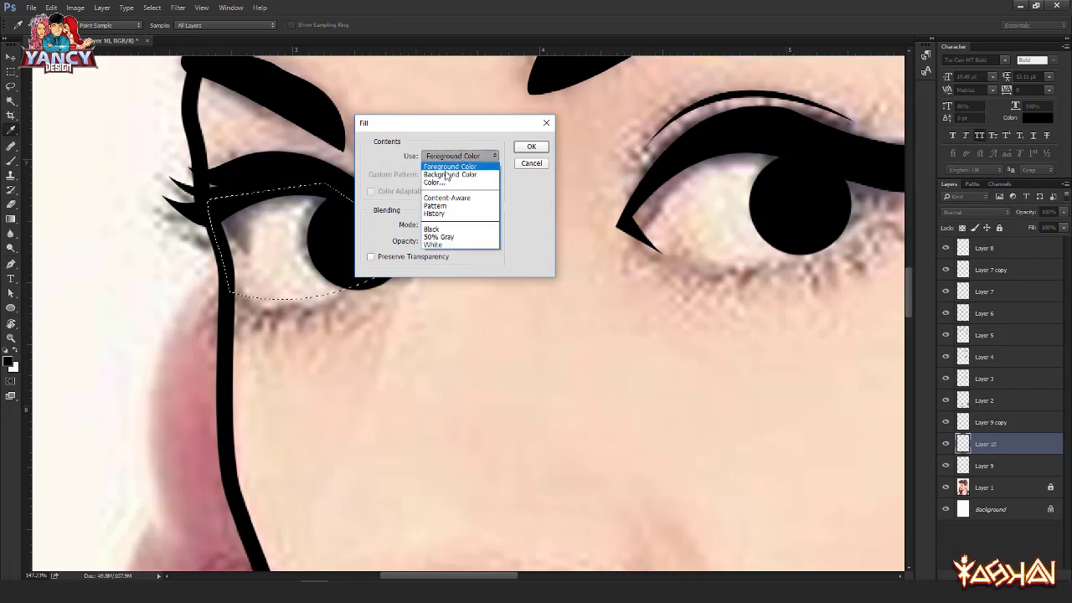
left_click(442, 173)
key("Return")
key("p")
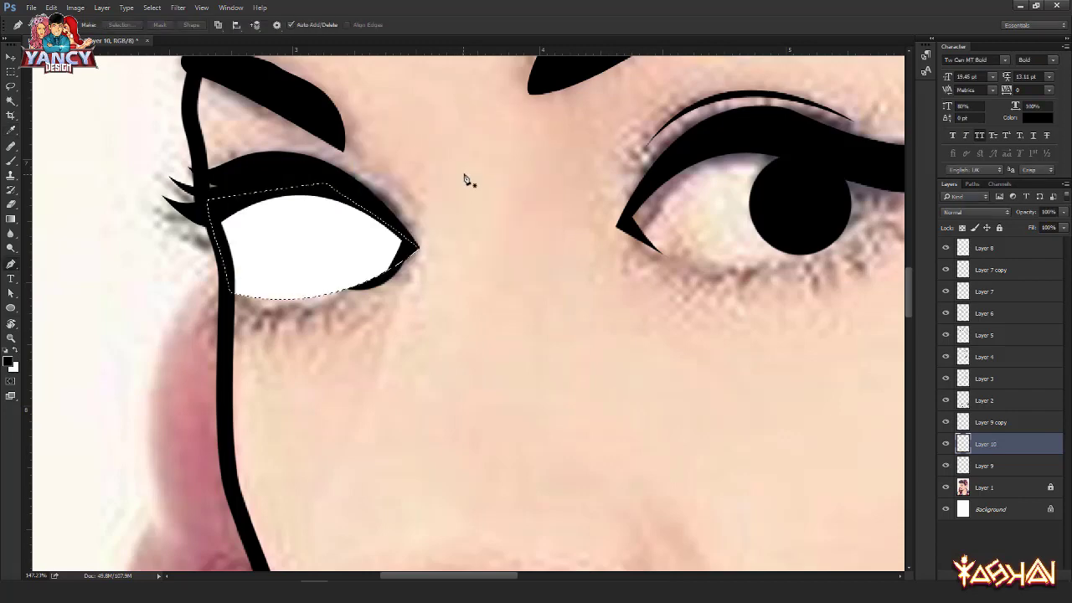
key("ctrl+s")
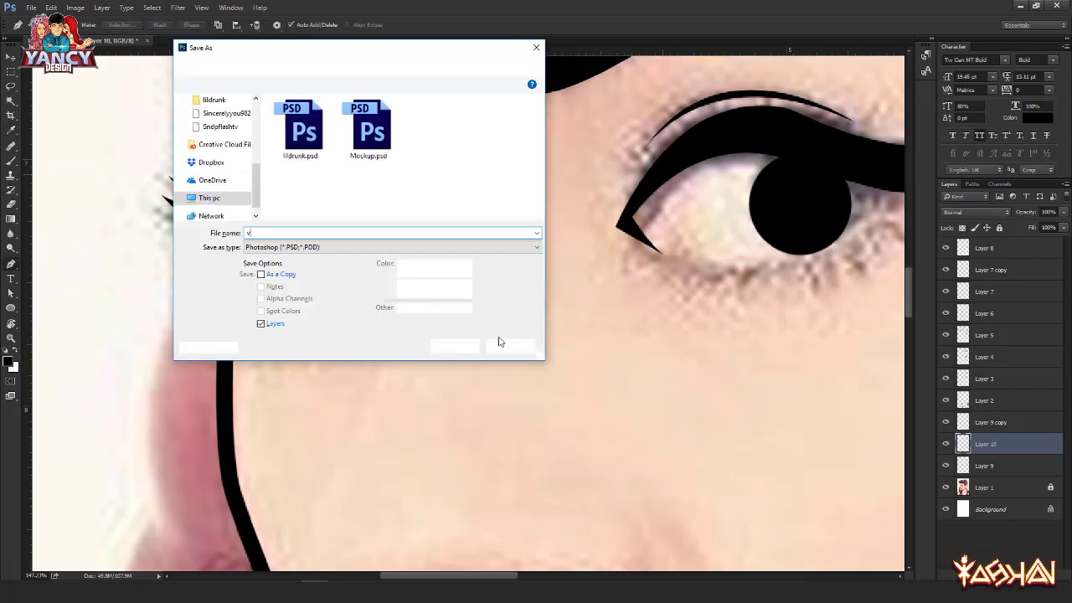
left_click(505, 343)
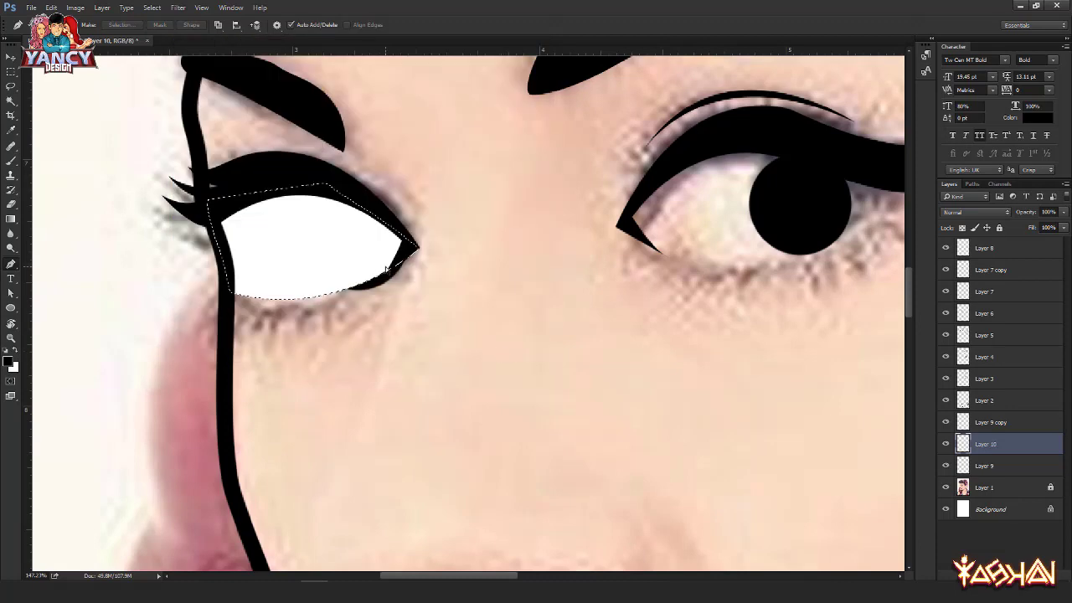
Step: Deselect the eye white and move its layer below the black iris layer
key("v")
key("ctrl+d")
key("ctrl+bracketleft")
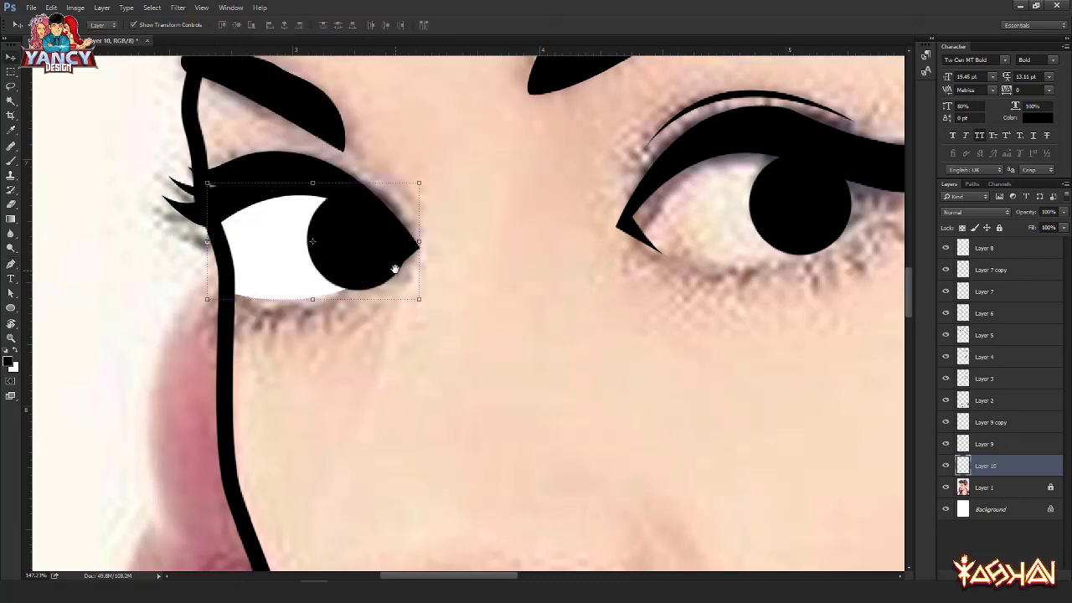
Step: Trim the iris on Layer 9 to the outline of the eye white on Layer 10, using that outline as a selection
left_click_drag(394, 268, 371, 273)
left_click(365, 285, "ctrl")
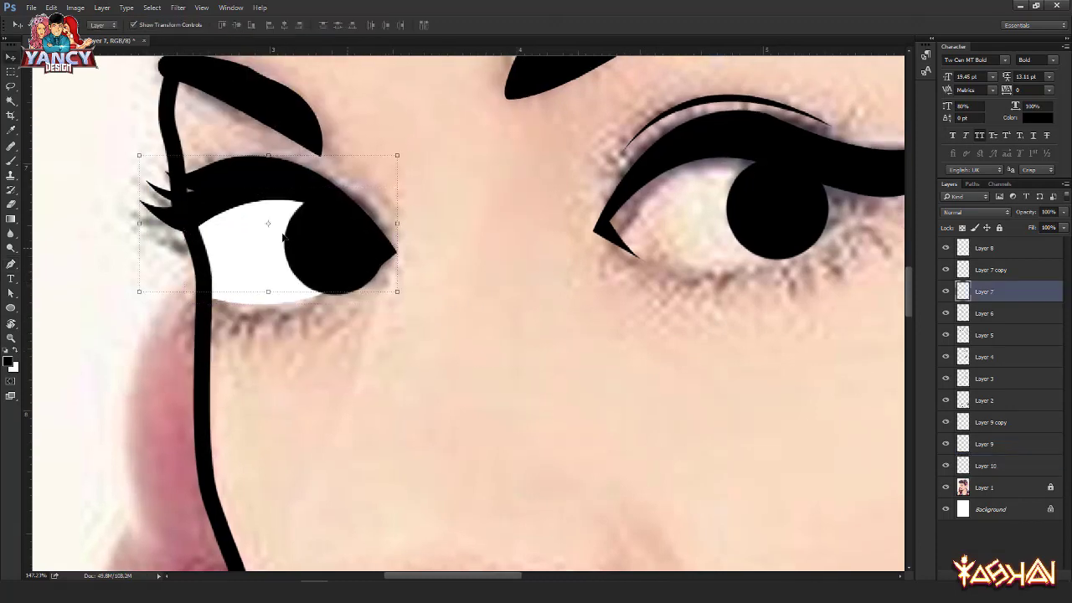
left_click(327, 264, "ctrl")
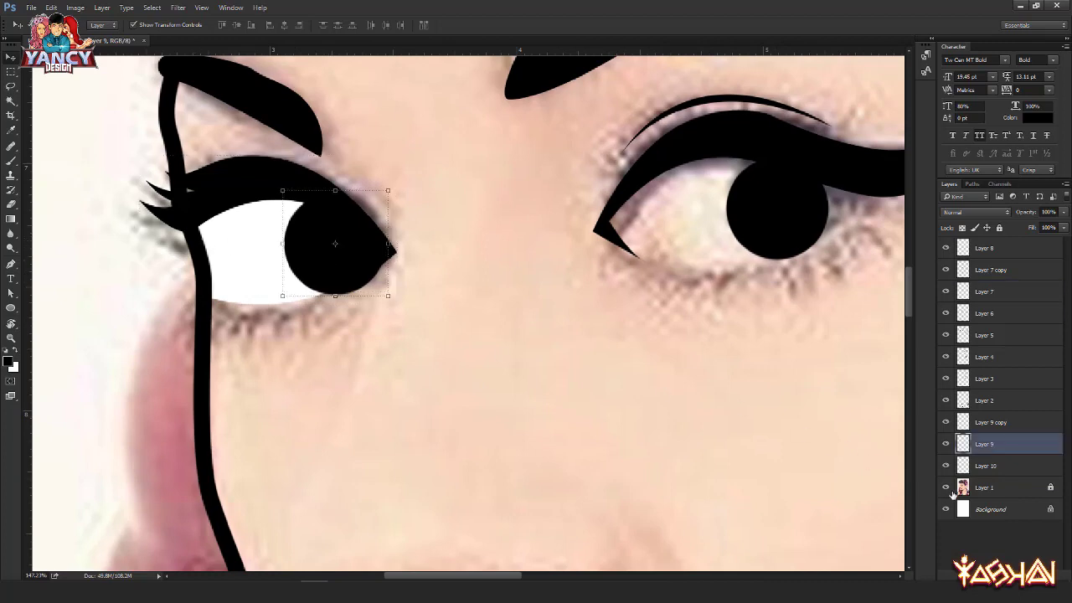
left_click(965, 467, "shift")
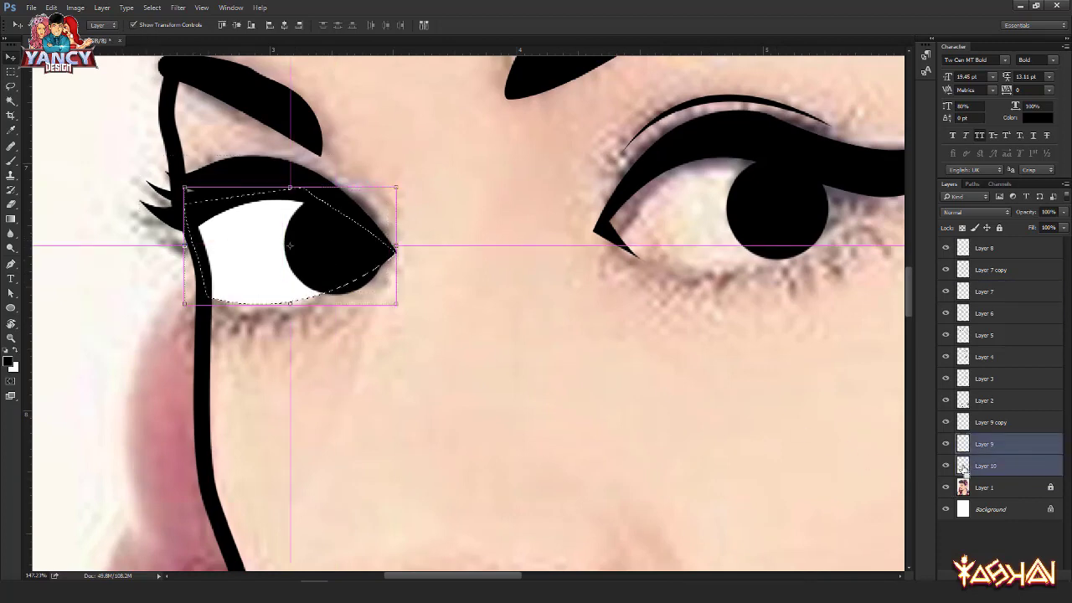
left_click(999, 443)
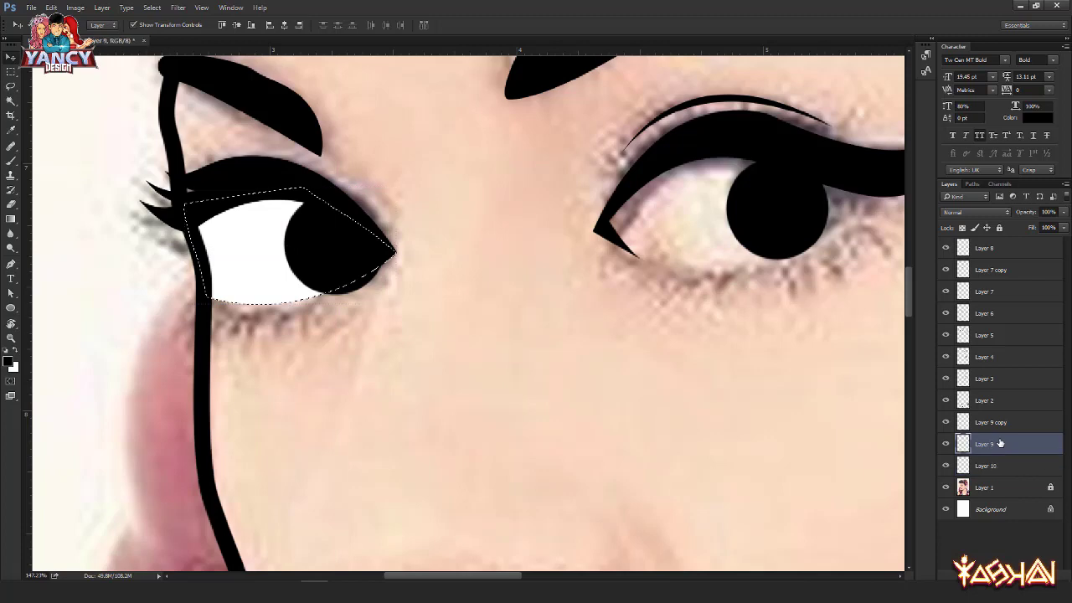
key("ctrl+d")
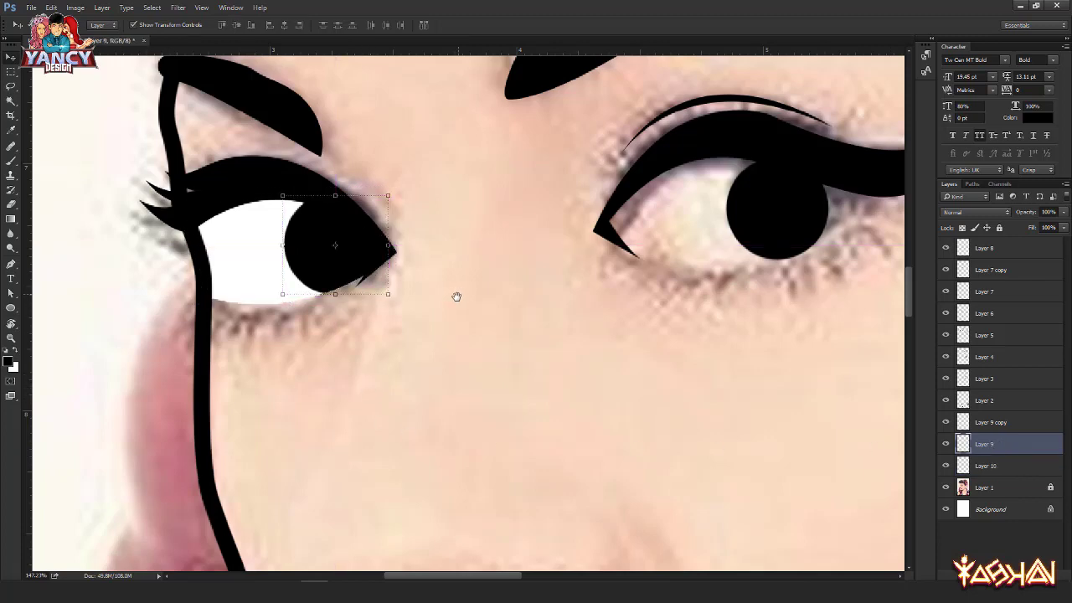
Step: Trace the white of the fully visible eye with the Pen tool, following the lower lid and closing the path beneath the eyeliner
left_click_drag(439, 296, 319, 352)
left_click_drag(181, 342, 215, 358)
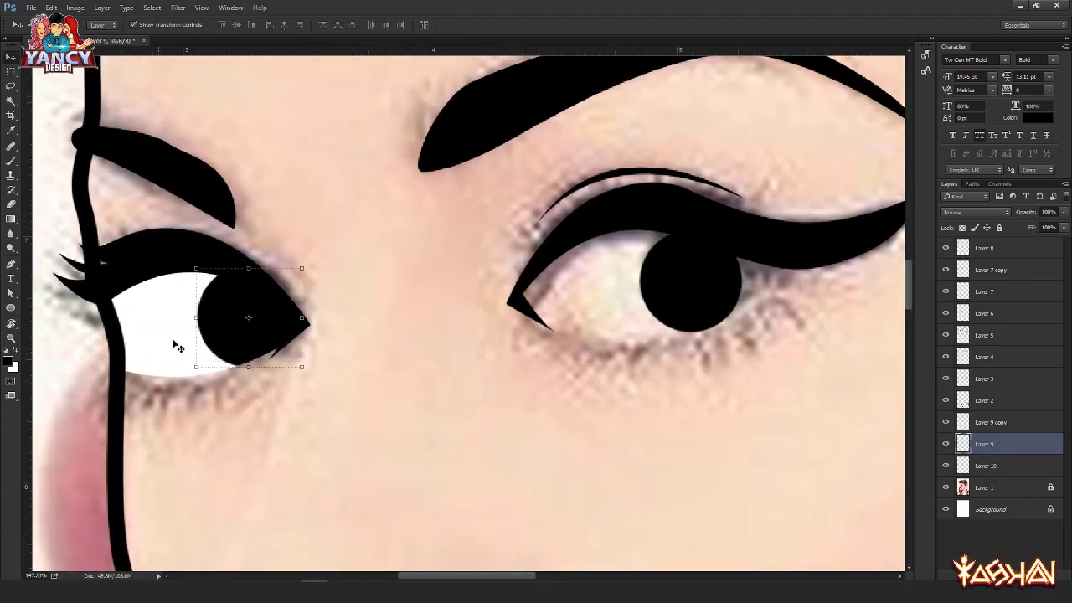
left_click_drag(519, 304, 478, 315)
key("p")
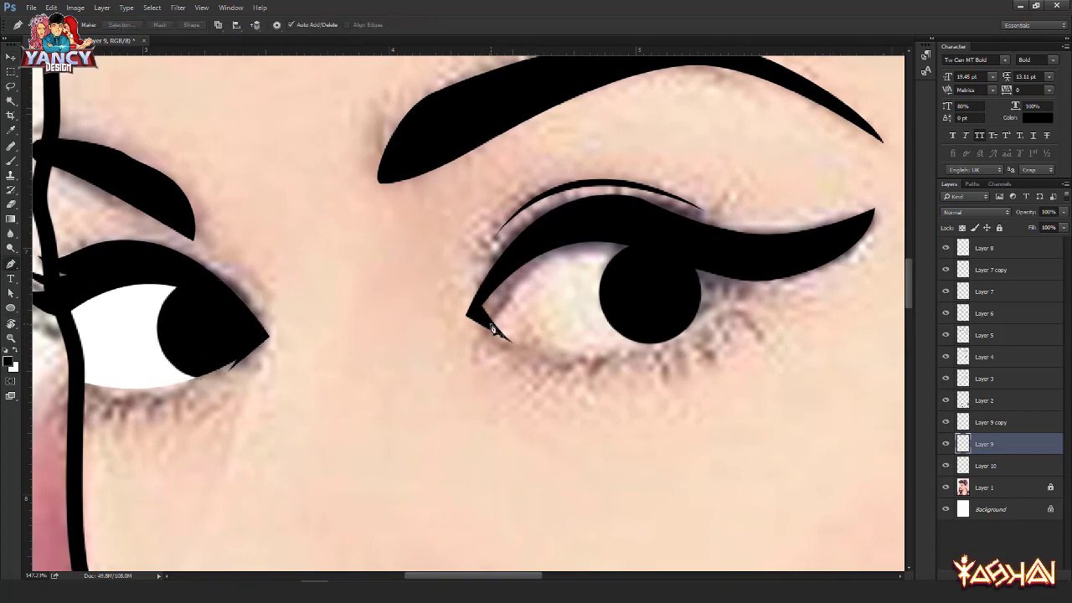
left_click(492, 329)
left_click_drag(521, 346, 537, 353)
left_click_drag(736, 279, 684, 243)
left_click(598, 226)
left_click(500, 256)
left_click(489, 286)
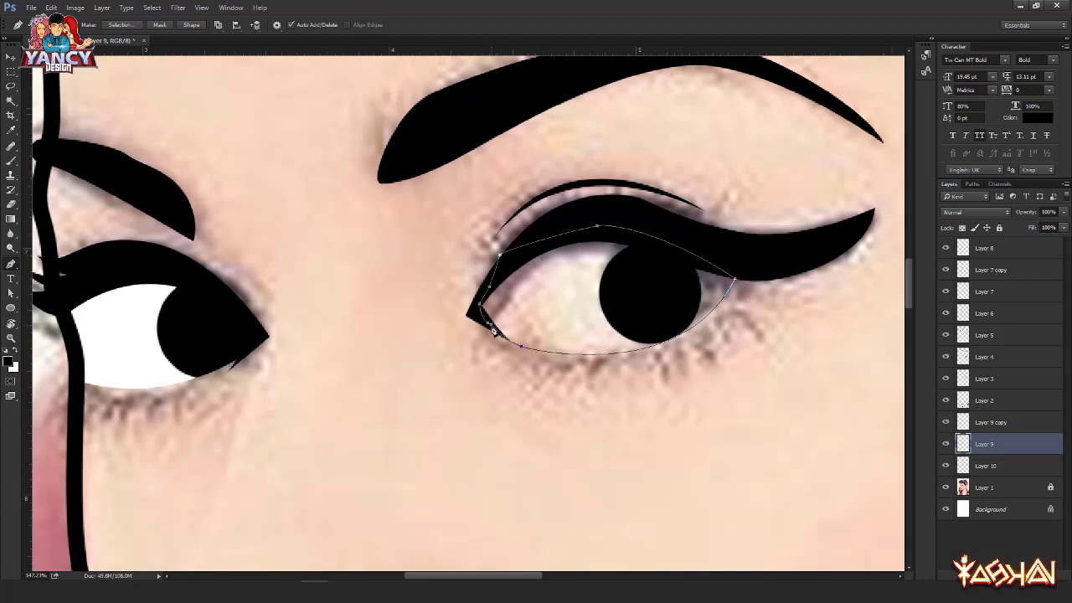
Step: Turn the eye-white path into a selection, fill it with white on a new layer below Layer 9 copy, and deselect it
key("ctrl+shift+n")
key("Return")
key("ctrl+Return")
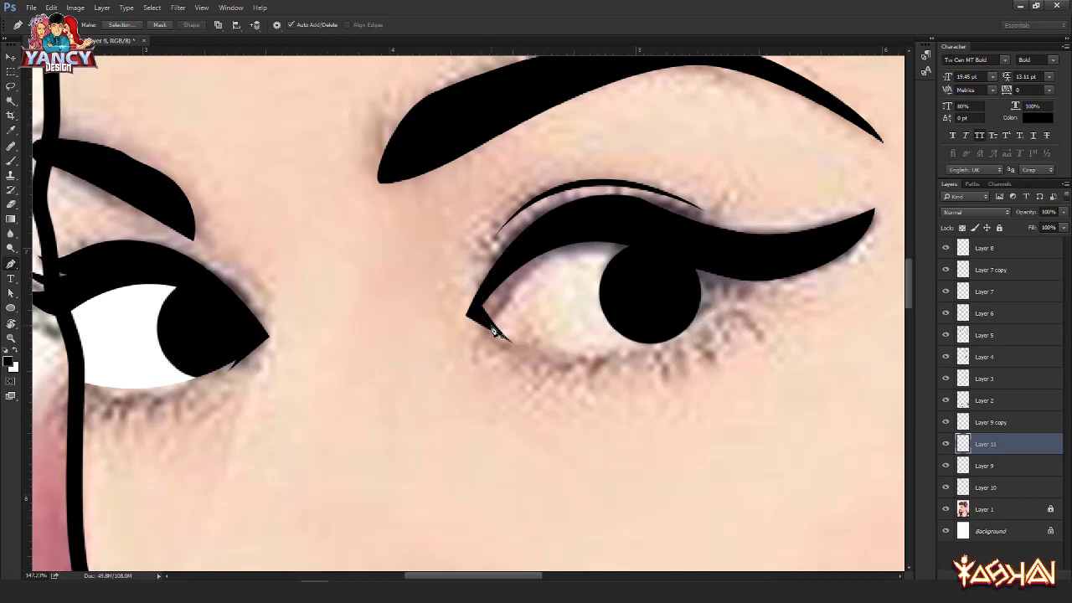
key("shift+F5")
key("Return")
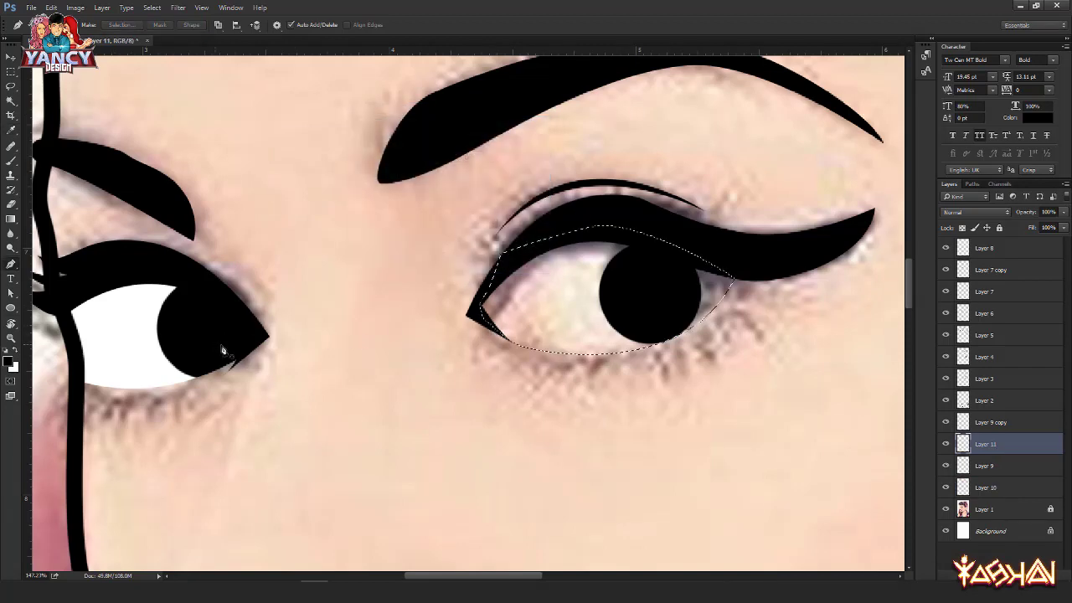
key("ctrl+d")
key("v")
left_click_drag(299, 356, 421, 355)
scroll(424, 356, "down", 3)
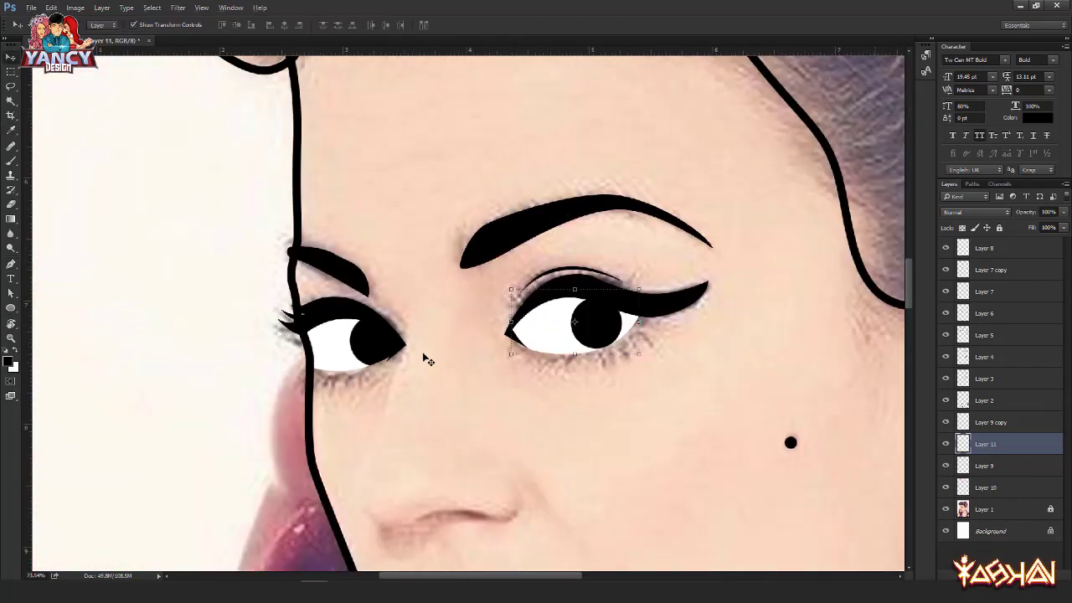
Step: Try to cut the stray spike off the partly hidden eye's lower eyeliner edge on Layer 7 with a Pen-path selection
scroll(360, 355, "up", 2)
left_click(365, 285)
key("p")
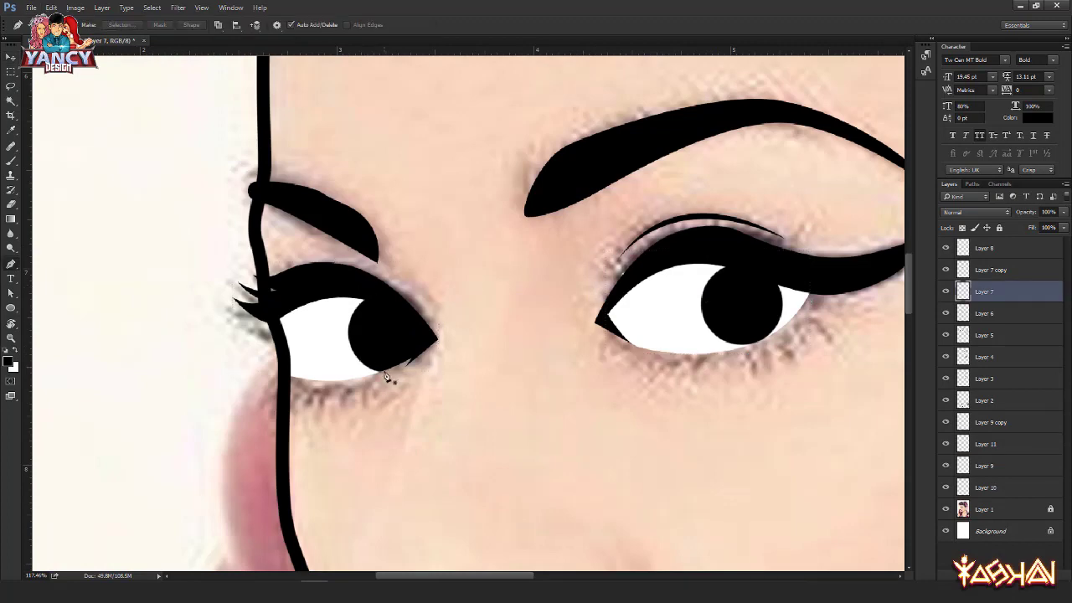
scroll(377, 369, "up", 2)
left_click_drag(463, 325, 474, 316)
left_click_drag(470, 371, 470, 376)
left_click(400, 402)
key("ctrl+Return")
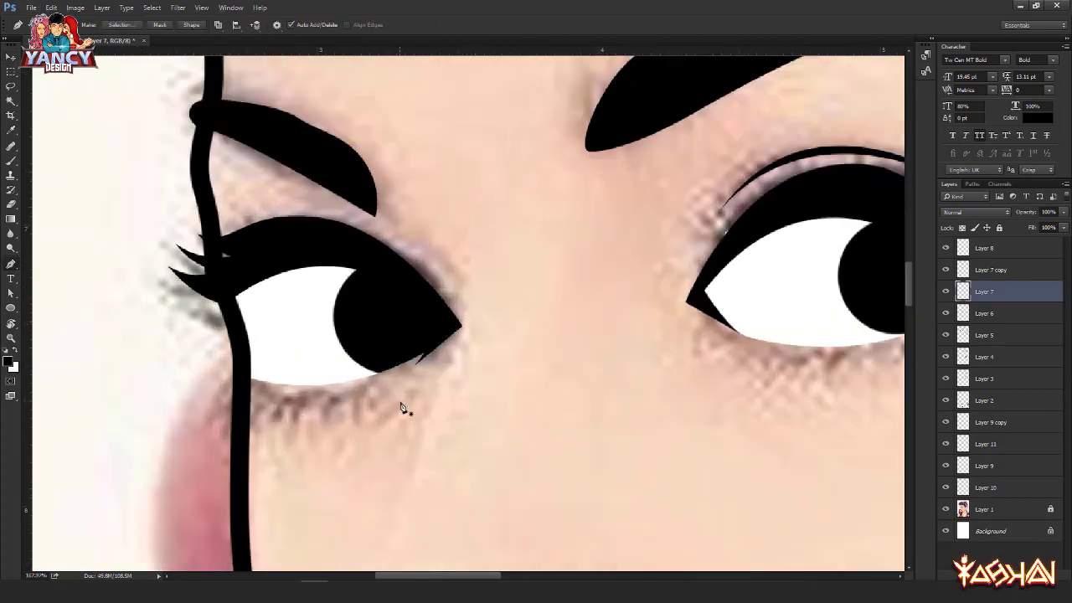
key("Delete")
key("ctrl+d")
key("v")
left_click_drag(456, 334, 424, 375)
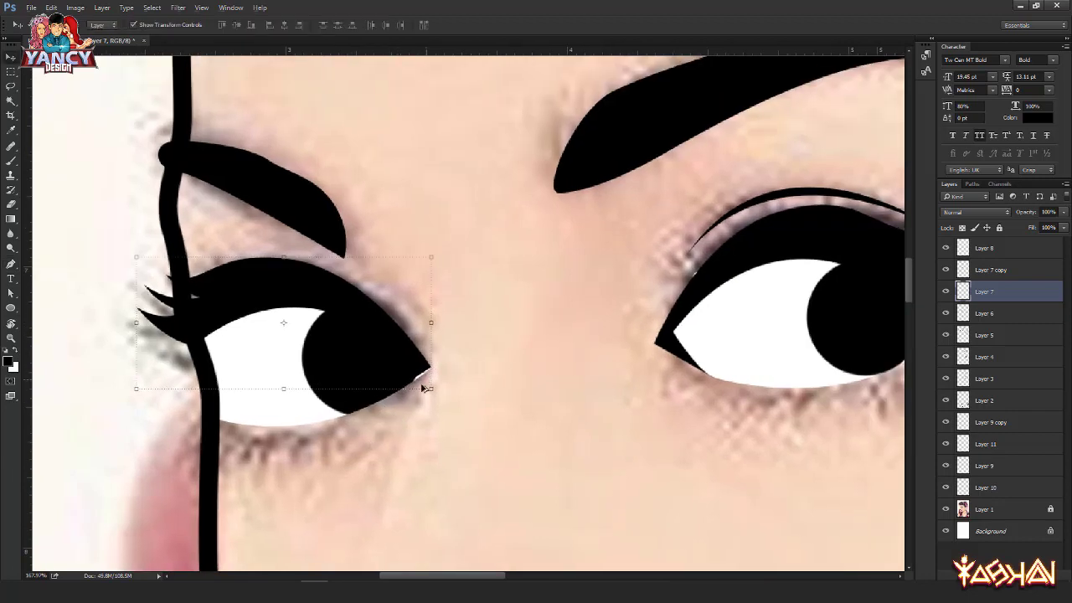
key("ctrl+alt+z")
key("ctrl+alt+z")
Step: Outline the stray spike under the inner corner of the Layer 7 eyeliner with a closed Pen path and delete it
scroll(425, 395, "up", 2)
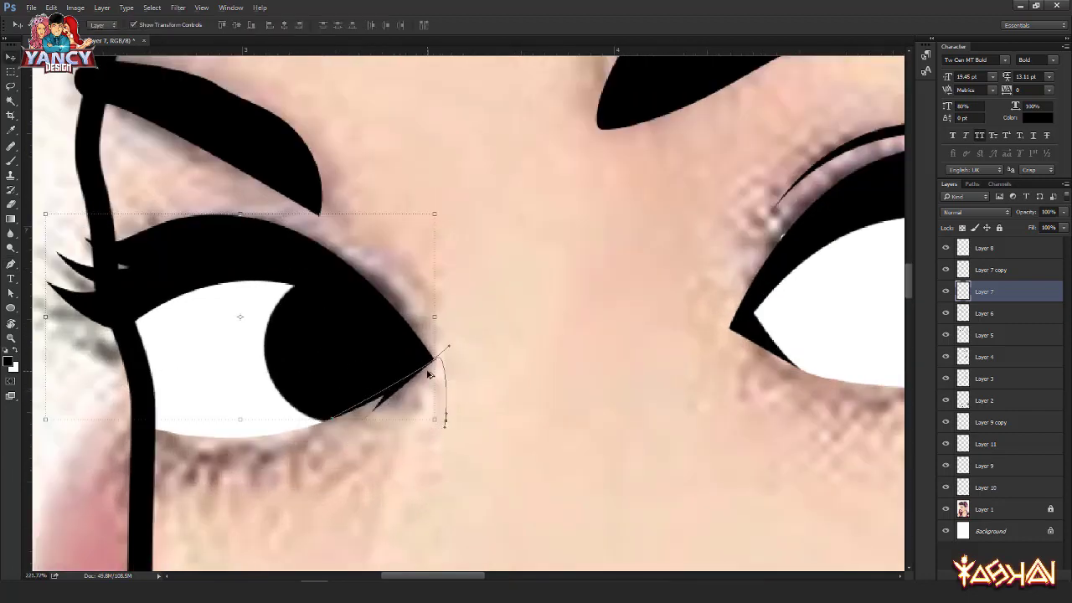
scroll(371, 407, "up", 1)
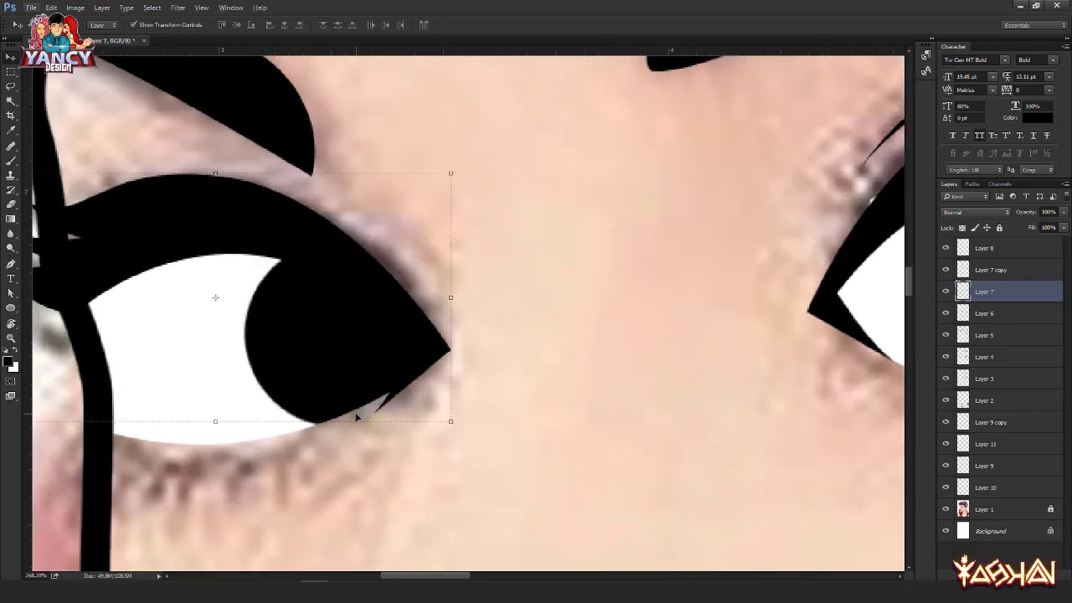
key("p")
left_click(339, 417)
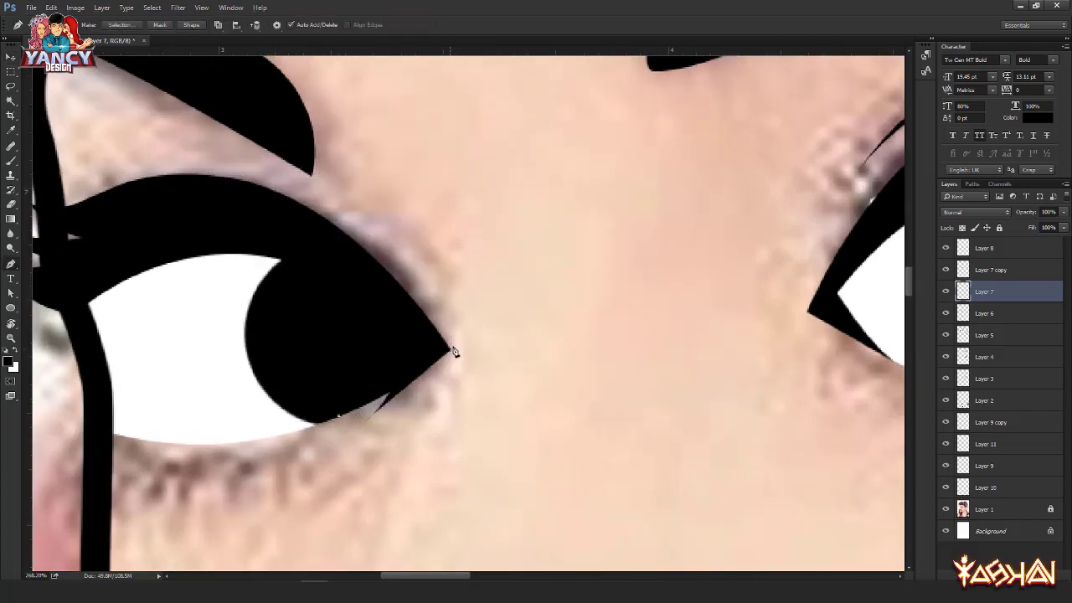
left_click_drag(448, 352, 471, 323)
left_click(497, 409)
left_click(383, 464)
left_click(367, 469)
left_click(335, 464)
key("ctrl+Return")
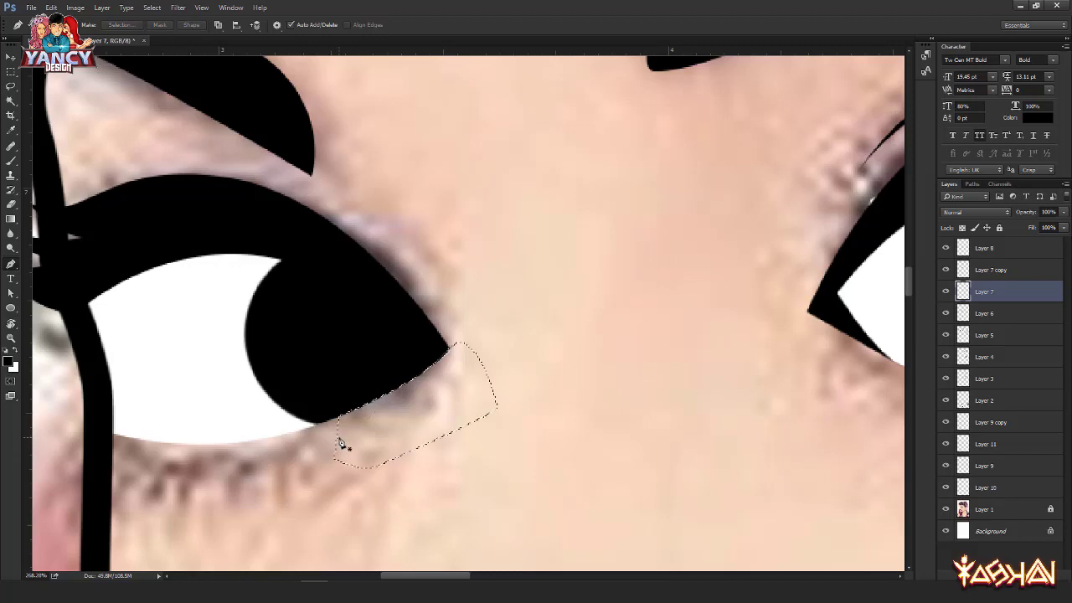
key("v")
Step: Review the finished eyes against the whole portrait and up close
scroll(377, 419, "down", 8)
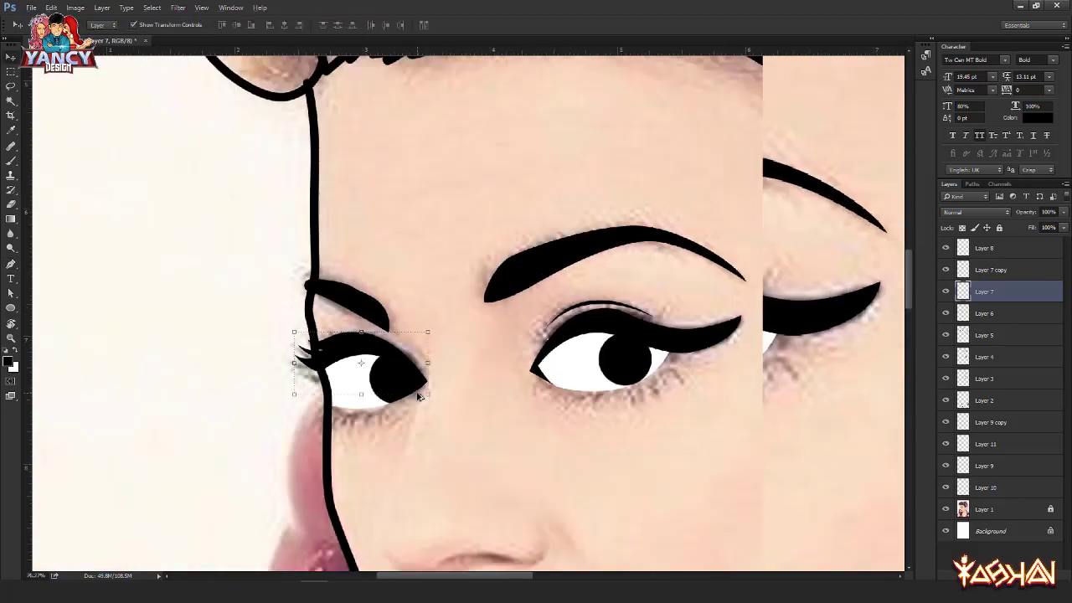
scroll(418, 396, "down", 2)
left_click(125, 346)
scroll(359, 328, "down", 2)
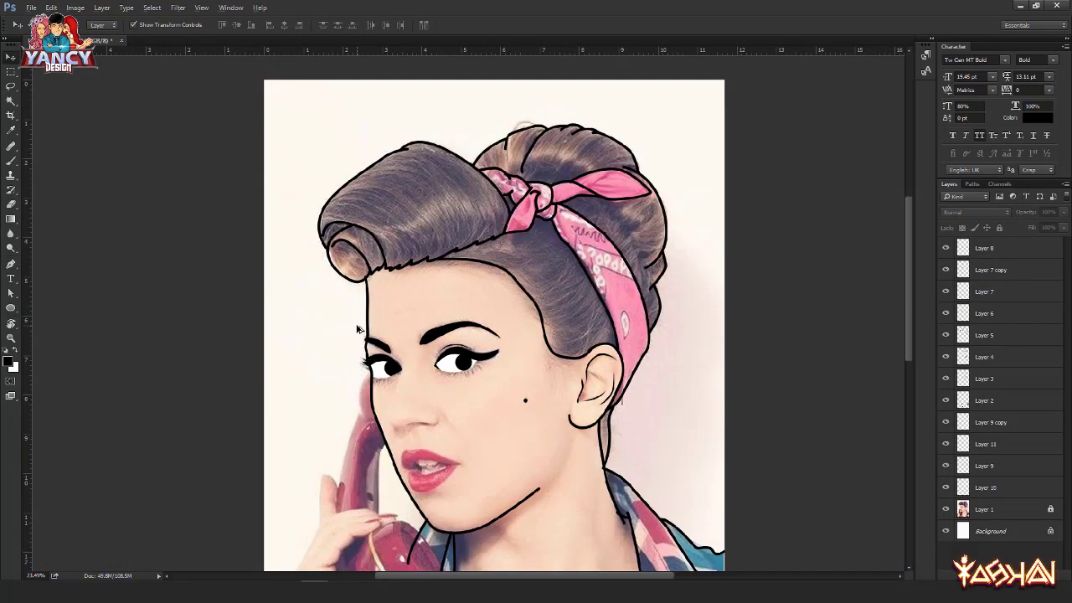
scroll(390, 371, "down", 3)
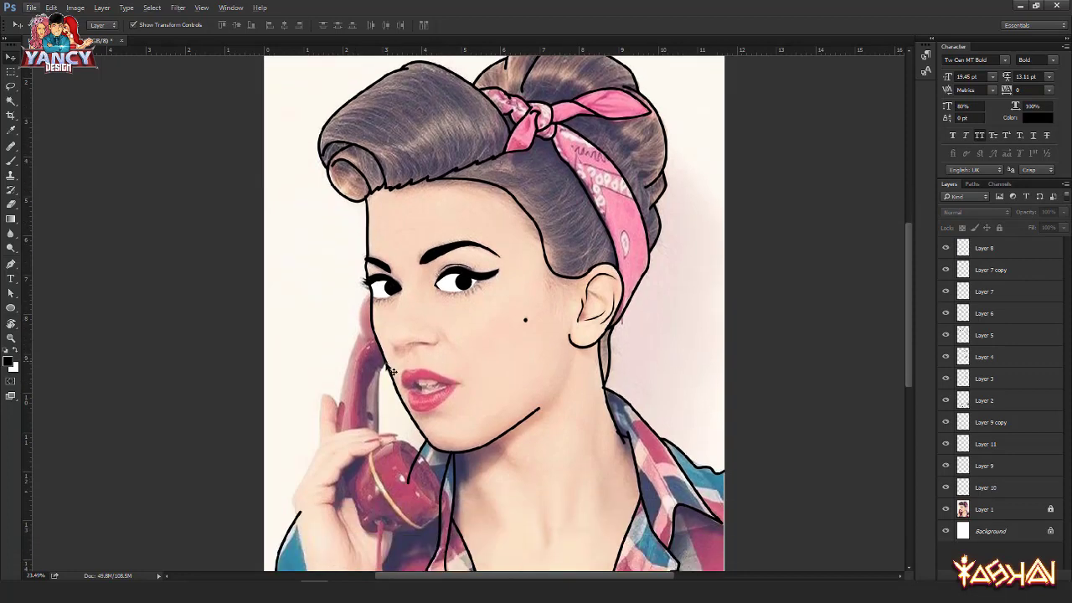
scroll(463, 283, "up", 7)
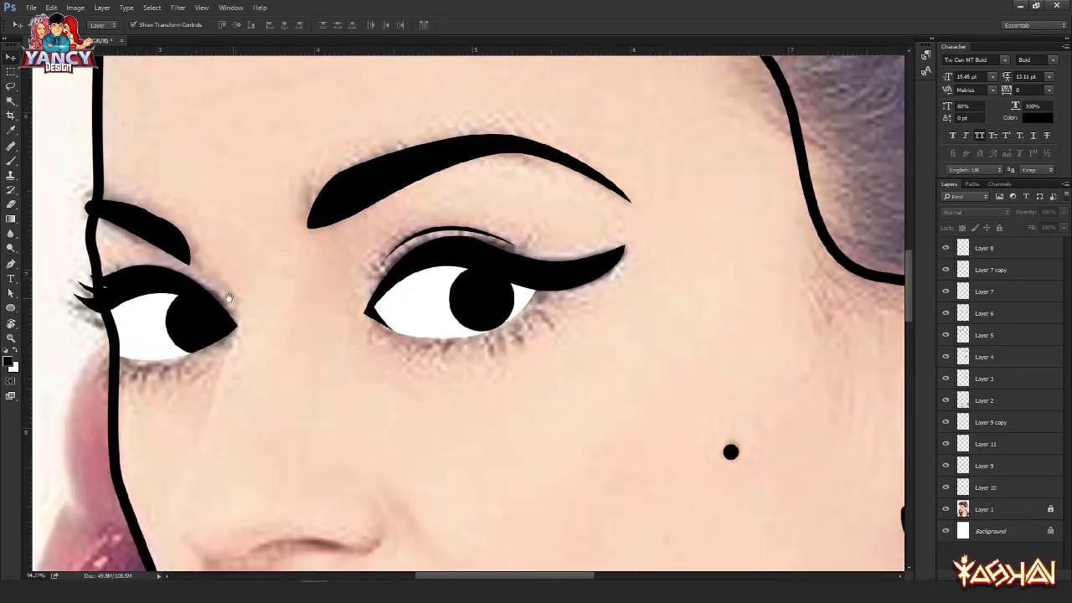
left_click_drag(228, 298, 314, 300)
scroll(277, 332, "up", 2)
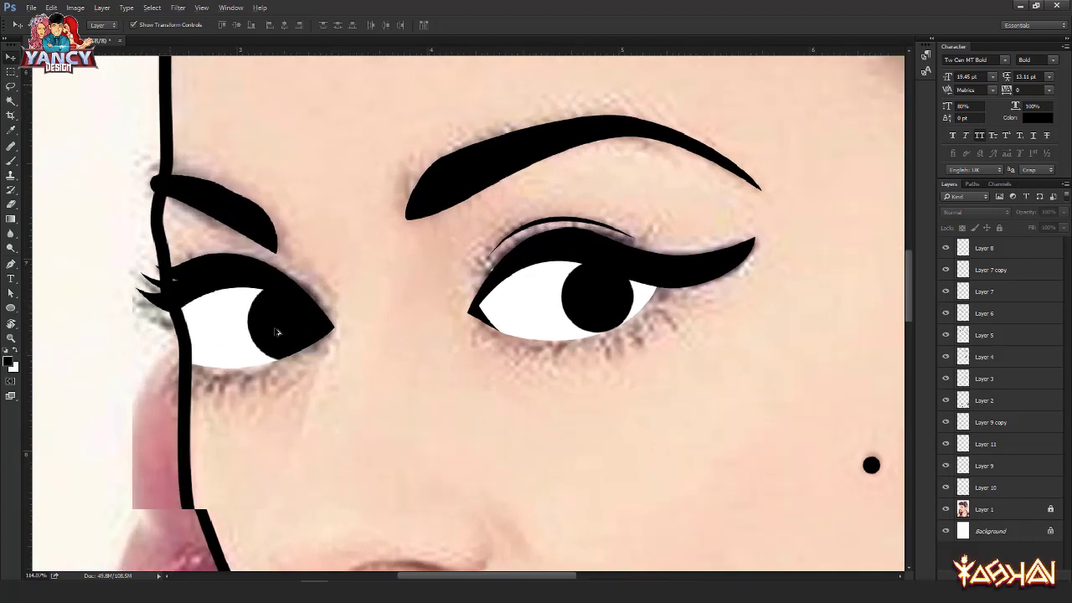
Step: Add a new layer above Layer 9 and paint a small round white highlight on the partly hidden eye's iris with the Brush
left_click(276, 332)
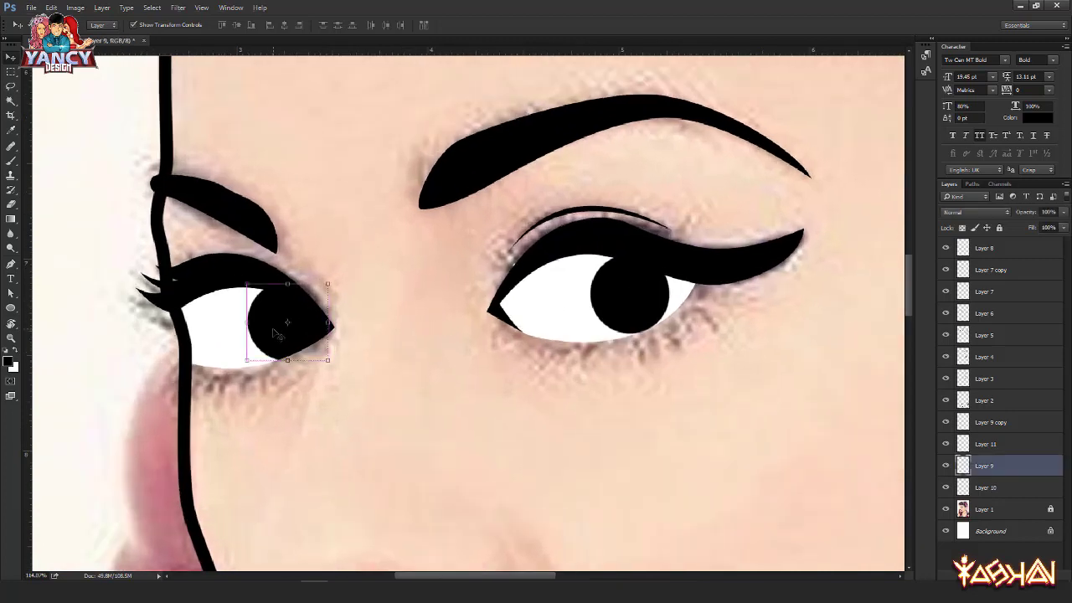
key("ctrl+shift+n")
key("Return")
key("b")
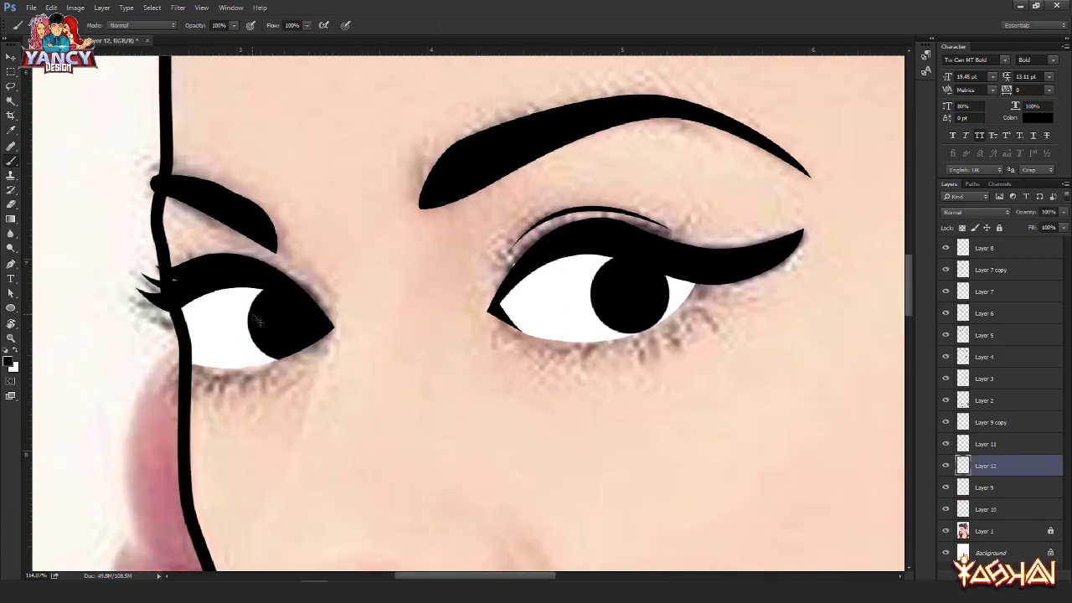
key("x")
key("bracketleft")
key("bracketleft")
key("bracketleft")
key("bracketleft")
key("bracketleft")
key("bracketleft")
key("bracketleft")
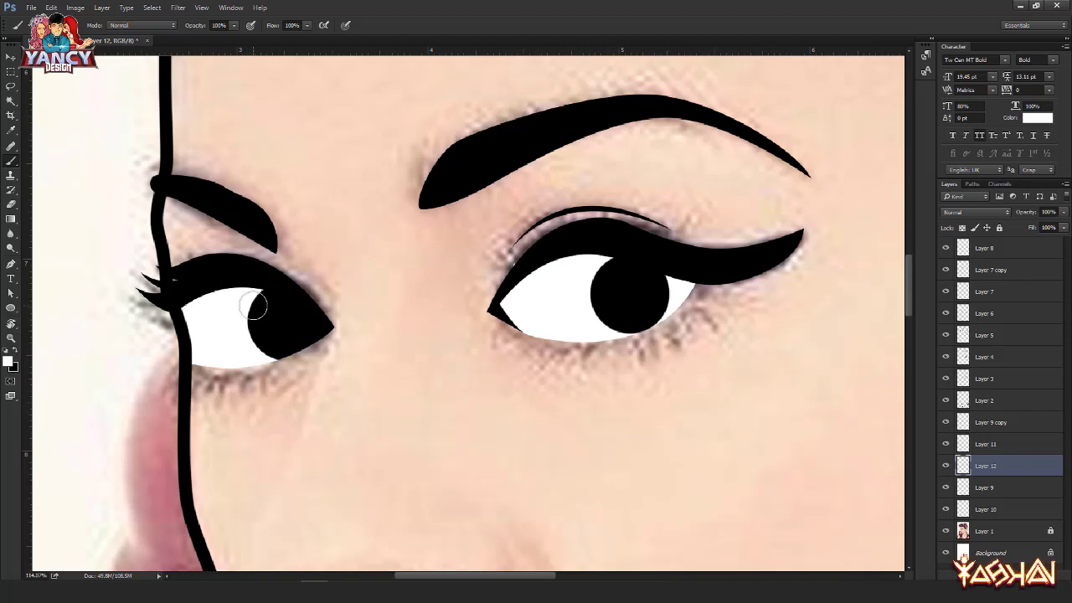
left_click(253, 308)
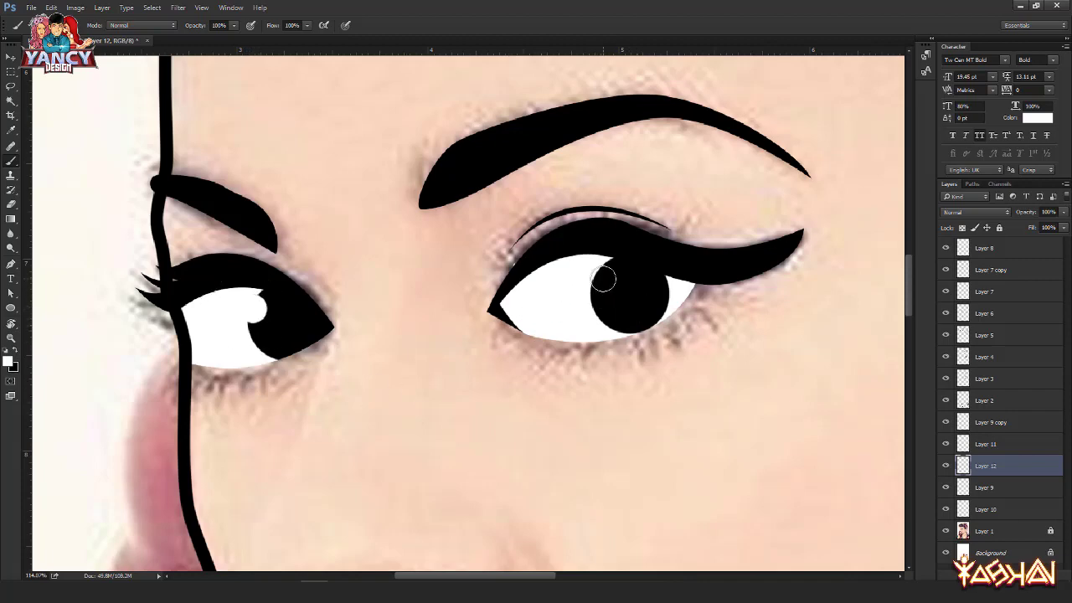
Step: Move the highlight layer above Layer 2 and paint a matching round white highlight on the other eye's iris
key("ctrl+bracketright")
key("ctrl+bracketright")
key("ctrl+bracketright")
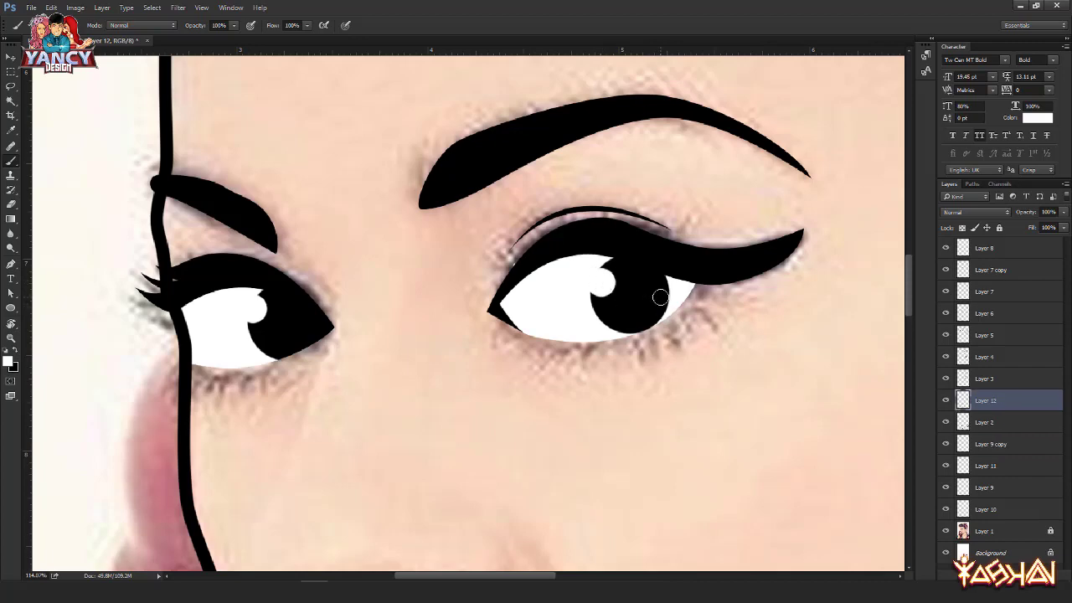
key("v")
scroll(180, 295, "down", 6)
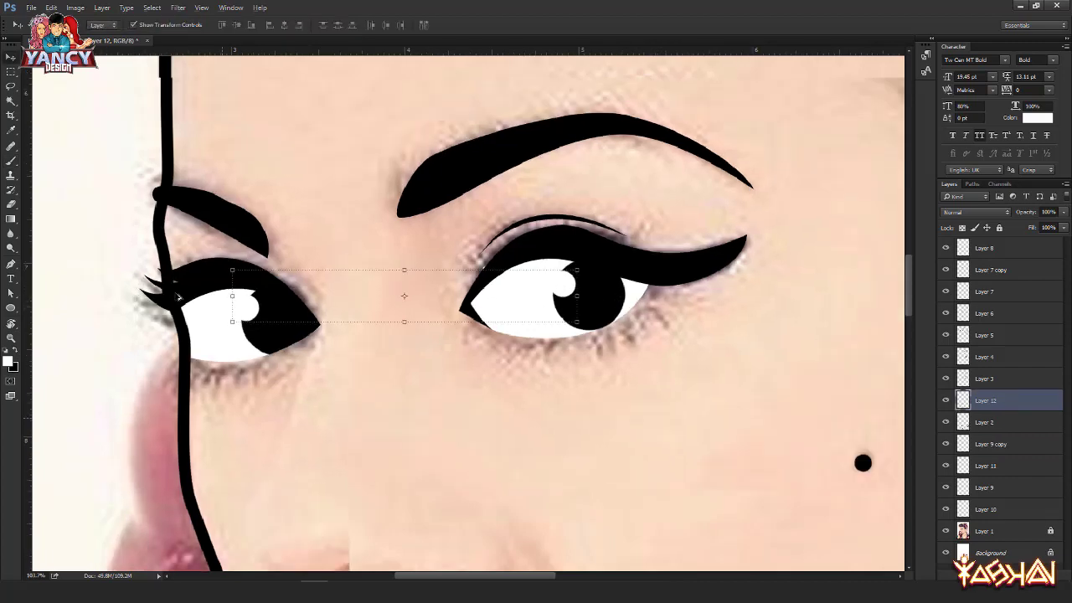
scroll(179, 295, "down", 5)
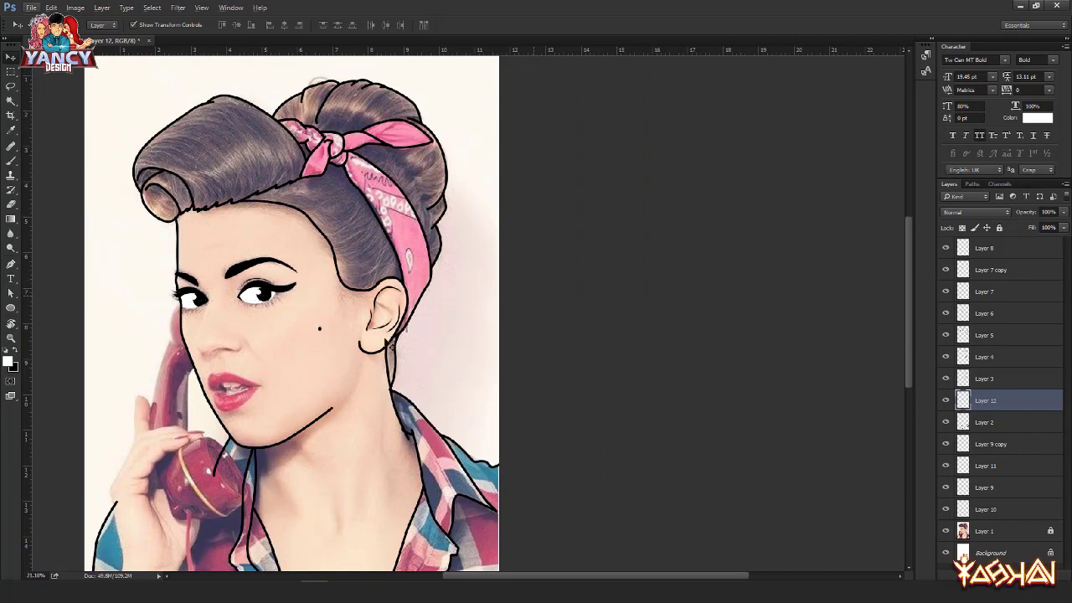
left_click(540, 279)
Step: On a new layer, trace the nose with the Pen tool from the partly hidden eye's inner corner down the bridge to the tip
left_click_drag(313, 352, 321, 343)
scroll(234, 331, "up", 2)
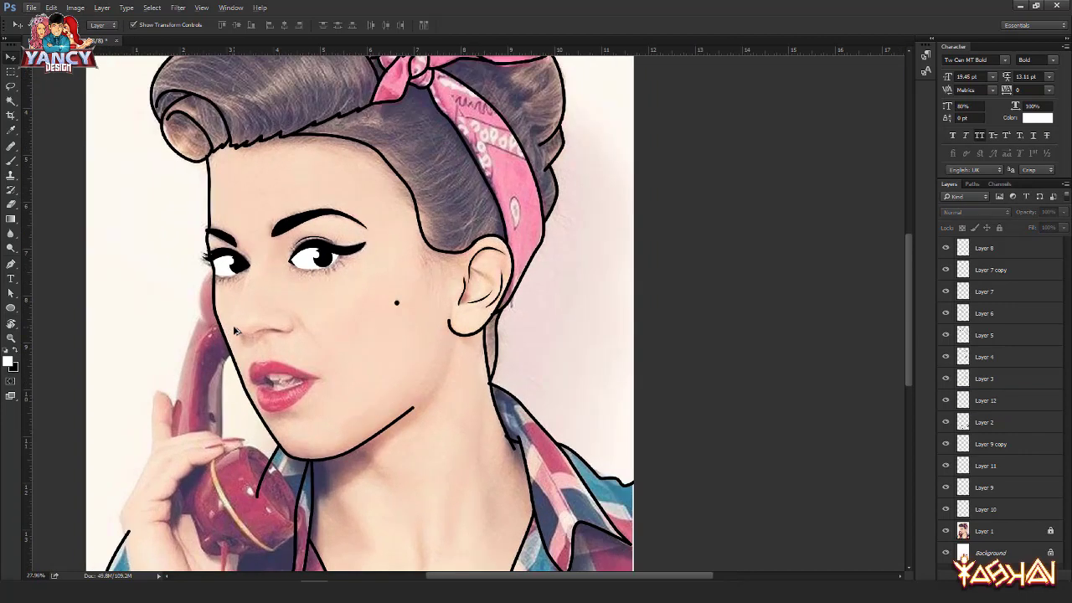
key("ctrl+shift+n")
key("Return")
key("p")
scroll(240, 318, "up", 8)
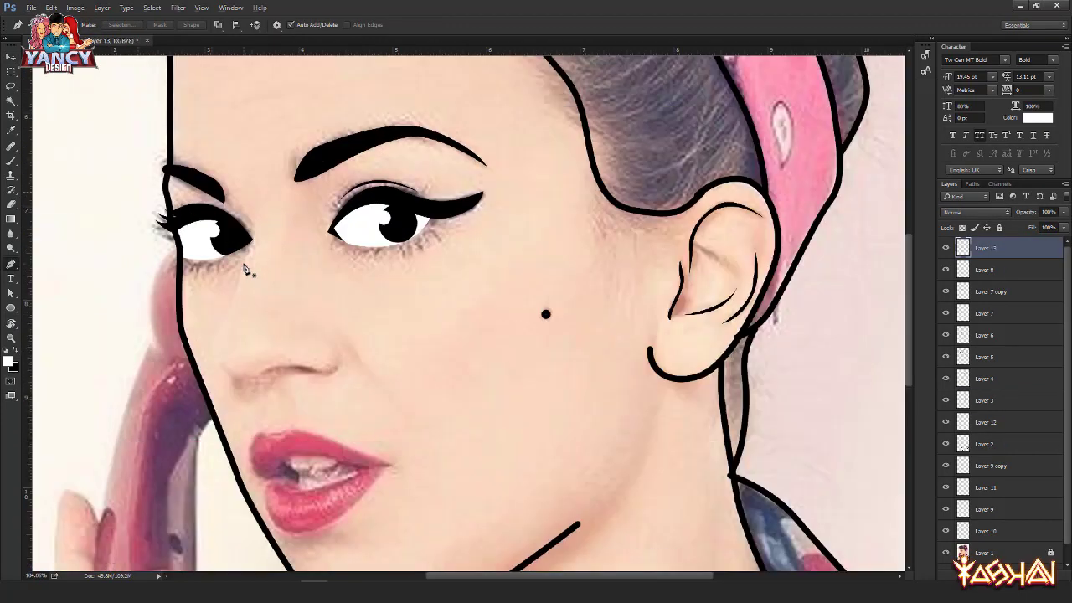
scroll(243, 265, "up", 5)
left_click(242, 151)
left_click_drag(283, 191, 353, 129)
left_click_drag(318, 191, 296, 262)
left_click_drag(244, 380, 248, 408)
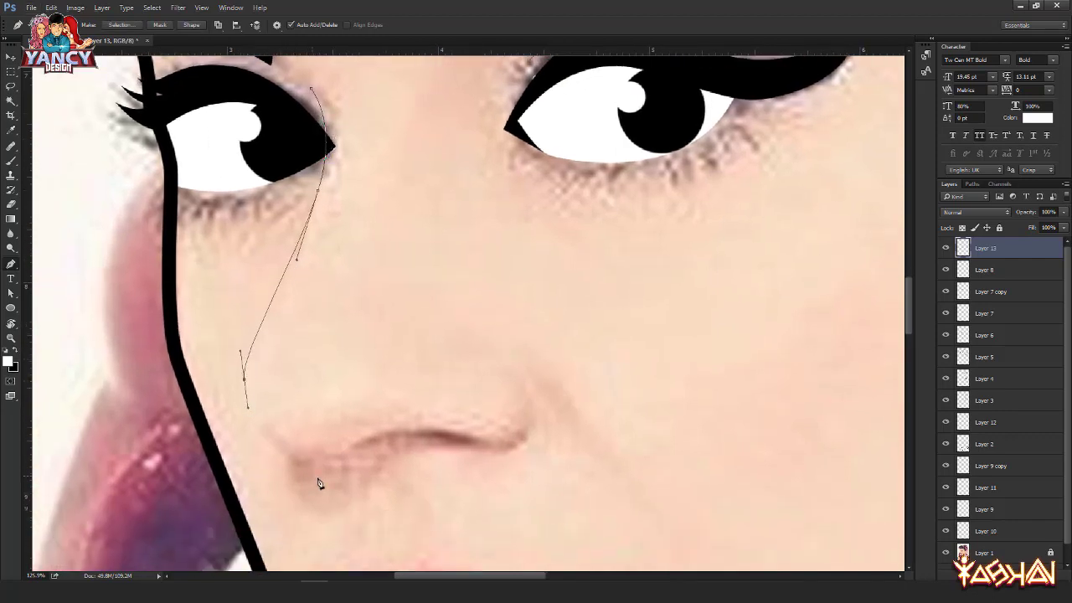
left_click_drag(315, 472, 363, 496)
Step: Set the foreground colour to black and stroke the nose bridge path with the Brush, without simulated pressure
right_click(235, 309)
left_click(210, 372)
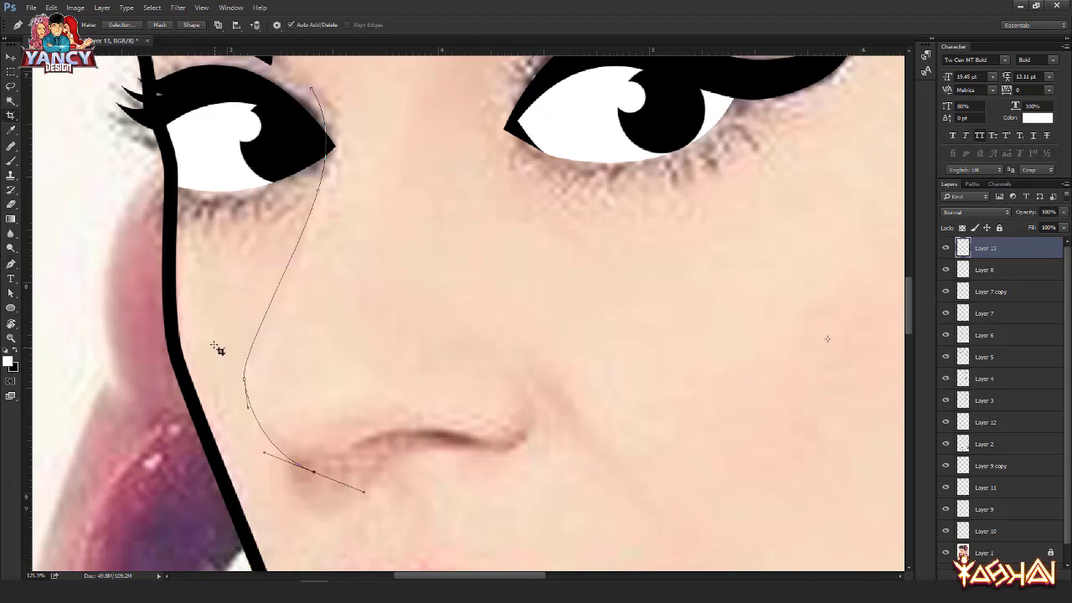
key("c")
key("d")
key("x")
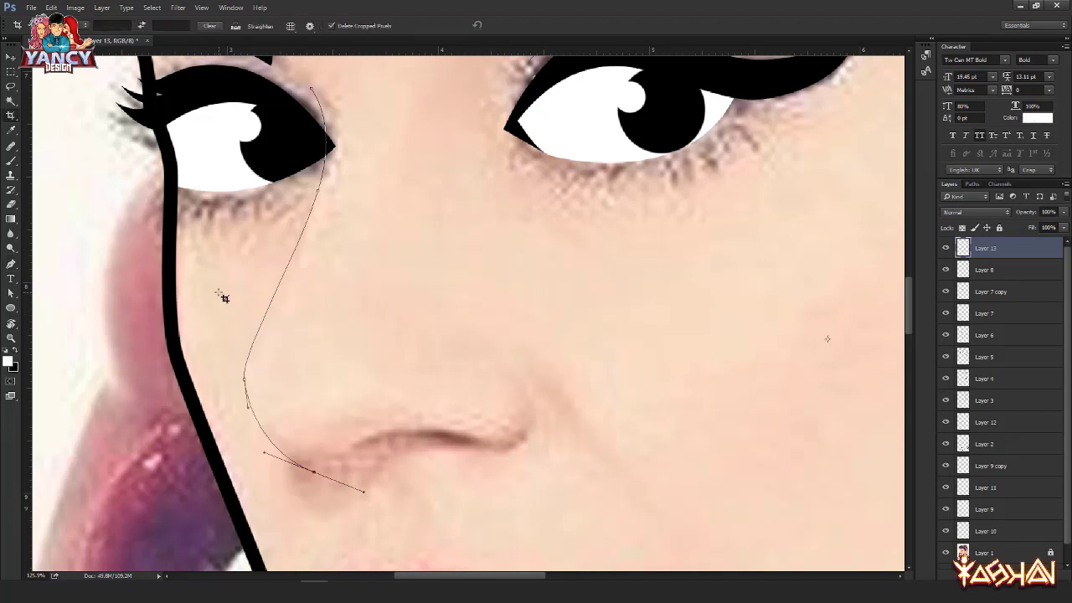
key("p")
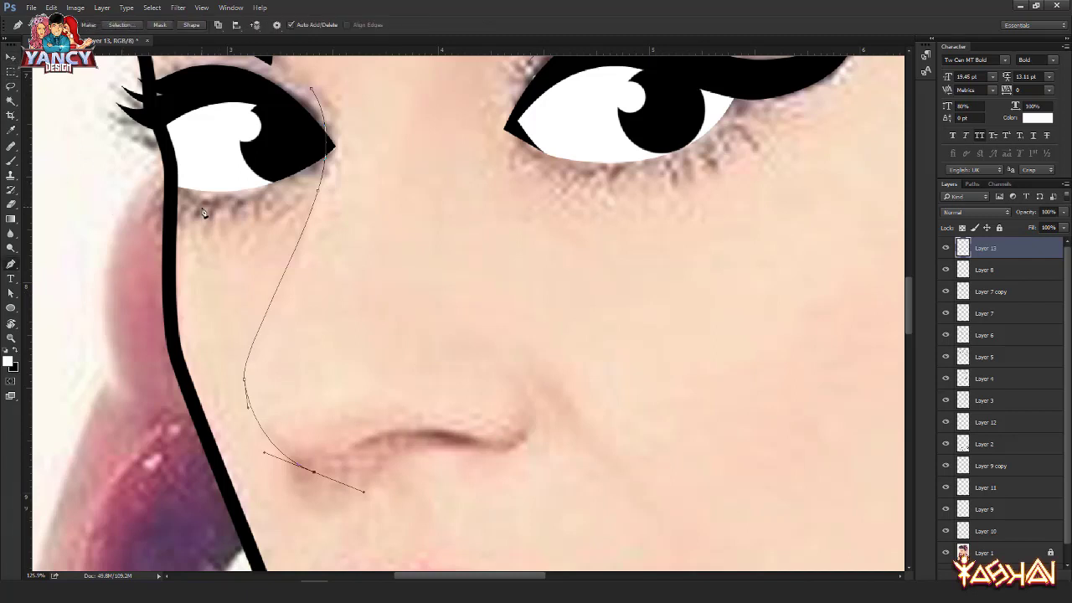
key("x")
right_click(236, 243)
left_click(259, 305)
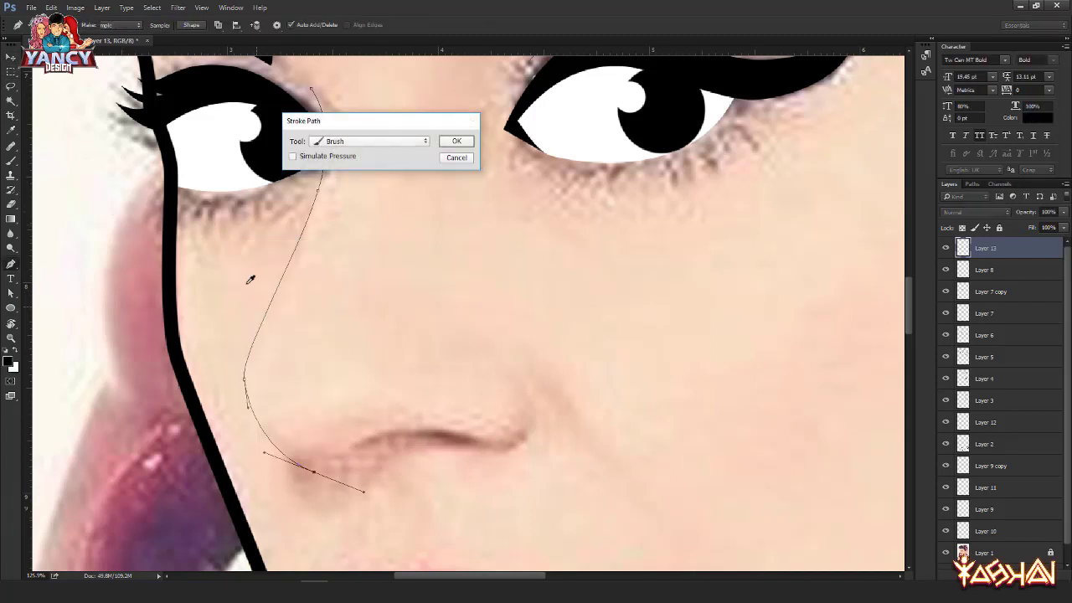
key("Return")
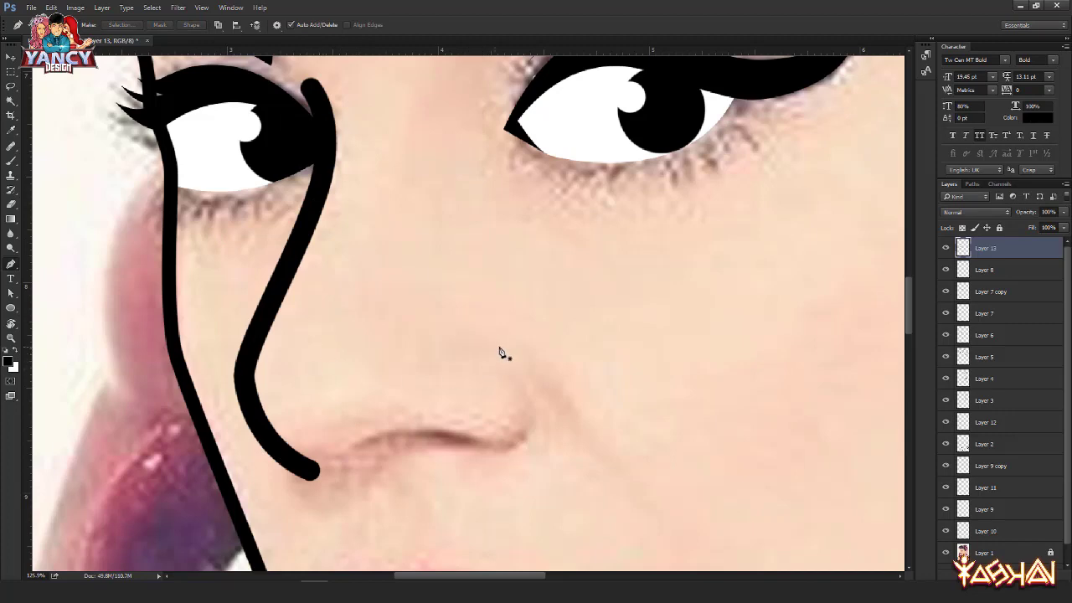
Step: Trace a thin crescent along the outer nostril wing with the Pen tool and fill it with black
left_click_drag(491, 460, 406, 497)
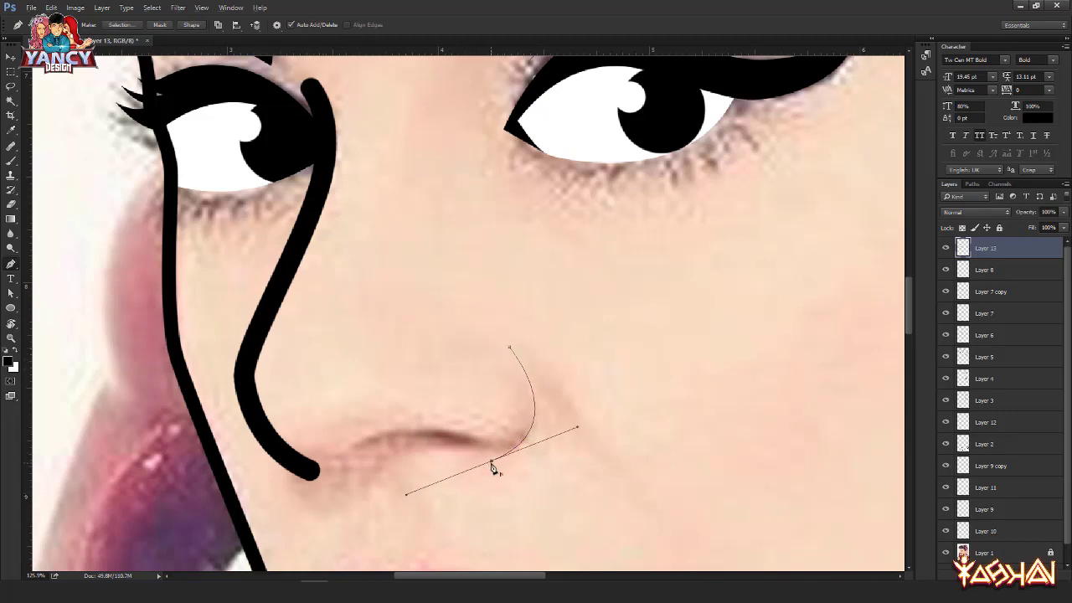
left_click(509, 348)
right_click(420, 309)
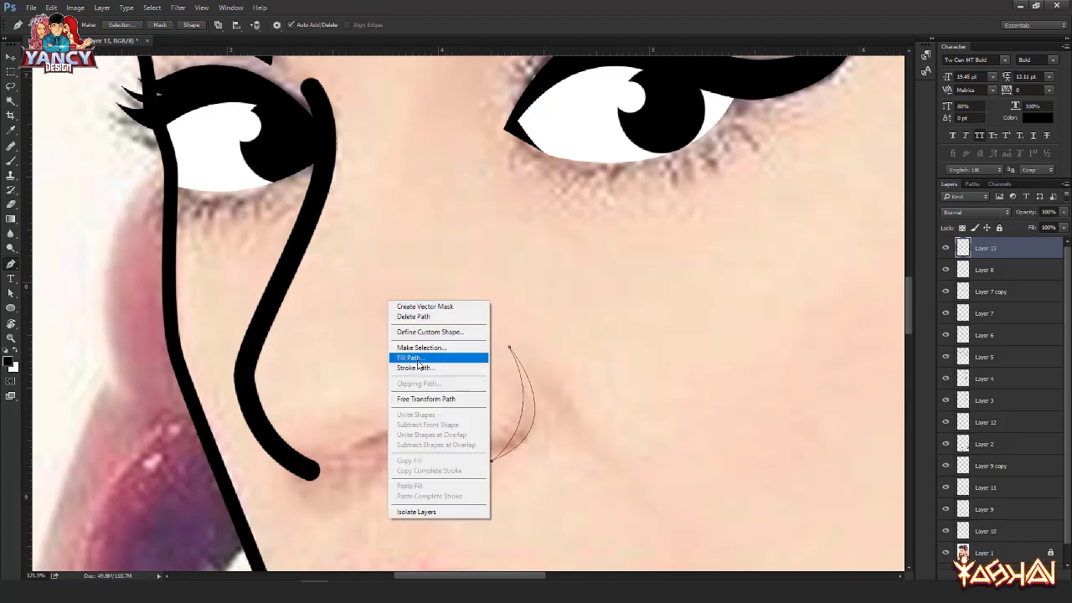
left_click(414, 356)
key("Return")
Step: Trace a thin arched shape along the nostril shadow under the nose and fill it with black
scroll(435, 456, "up", 2)
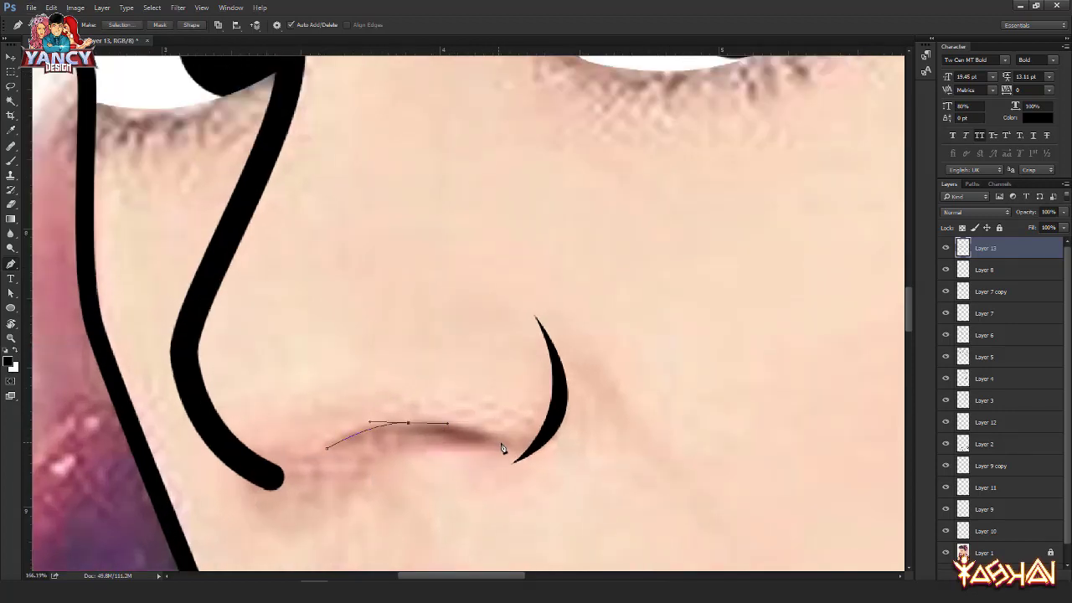
left_click_drag(498, 441, 508, 459)
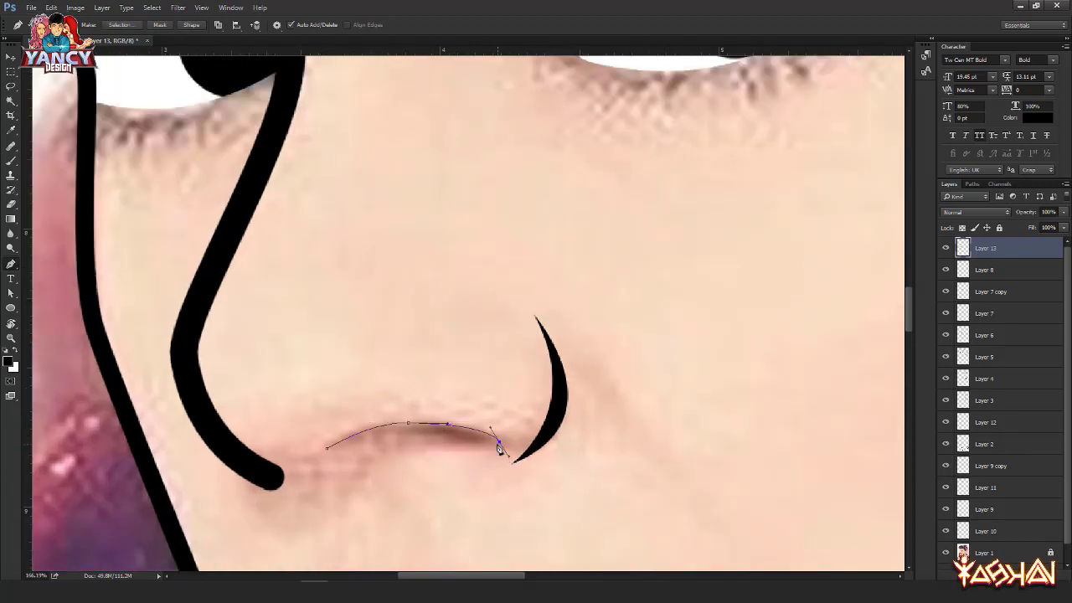
left_click(328, 453)
right_click(321, 342)
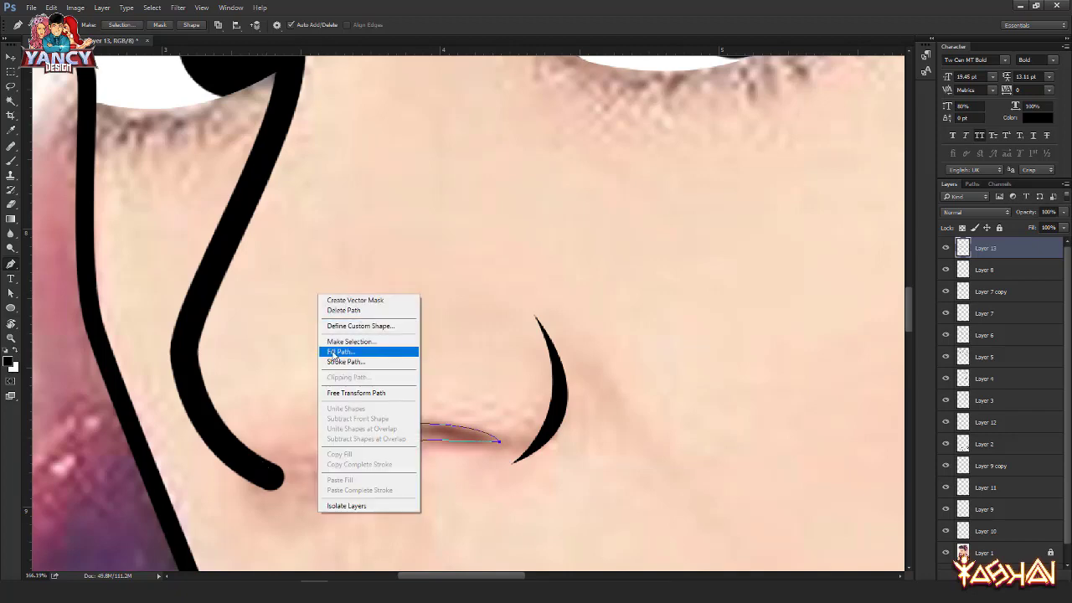
left_click(332, 352)
key("Return")
key("v")
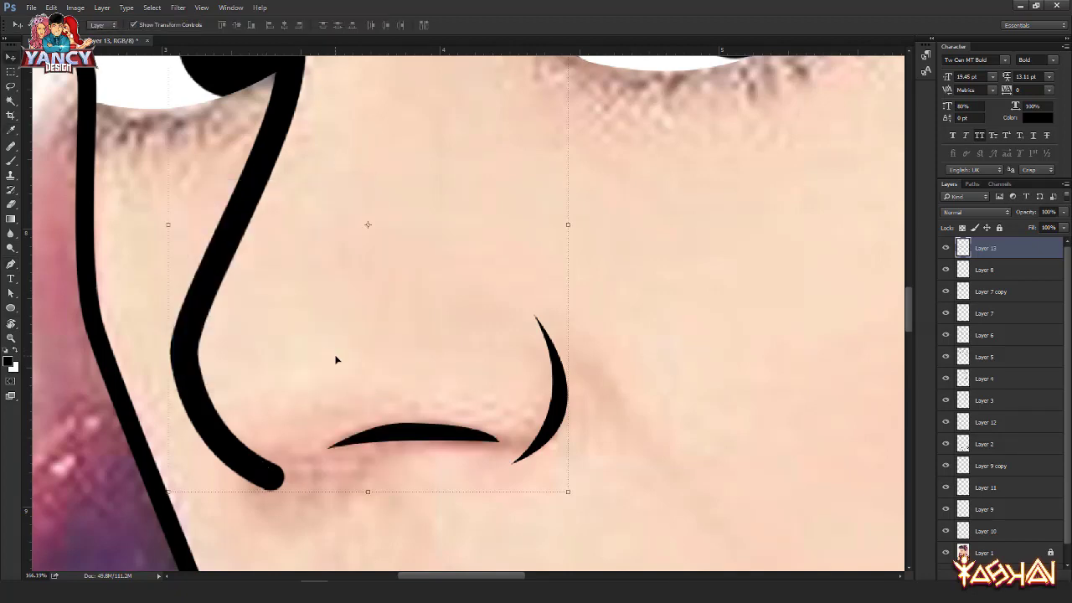
Step: Trace the upper lip with the Pen tool around its outer contour to the mouth corner and back along its inner edge
scroll(335, 360, "down", 8)
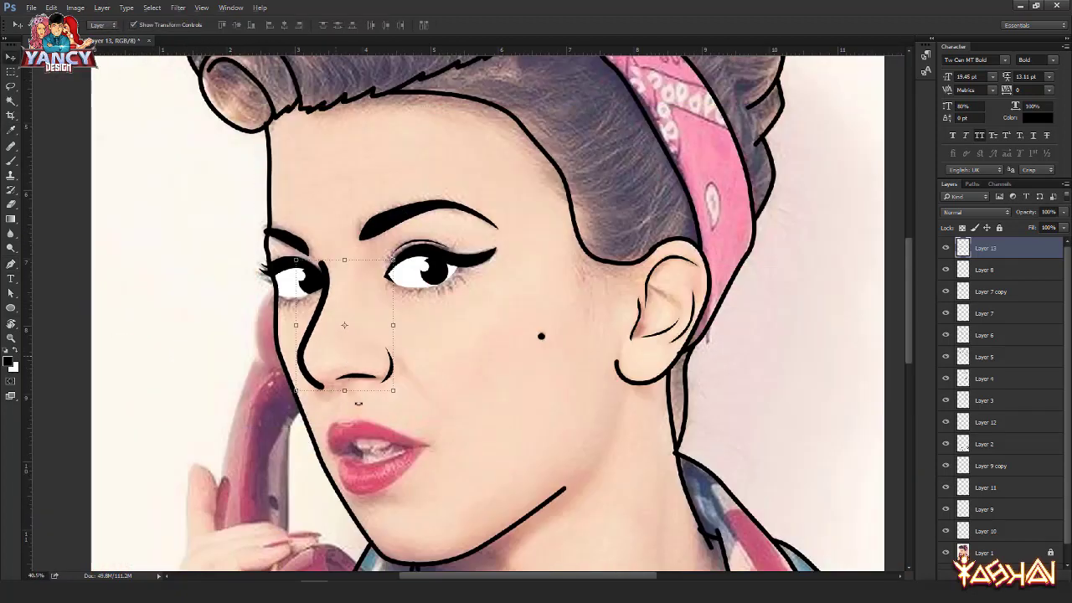
left_click_drag(371, 463, 367, 379)
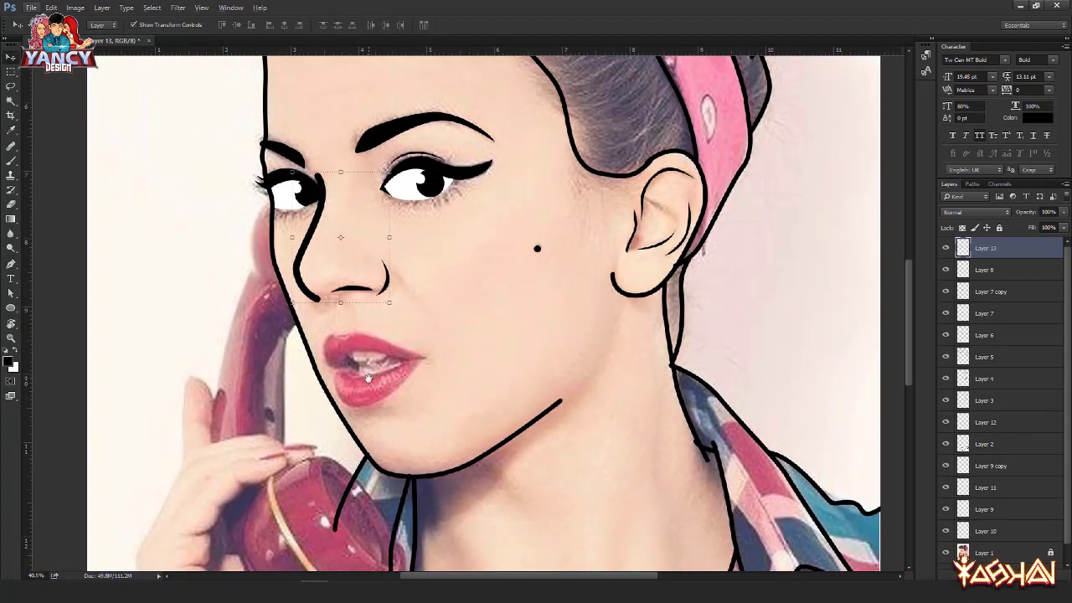
scroll(367, 378, "up", 5)
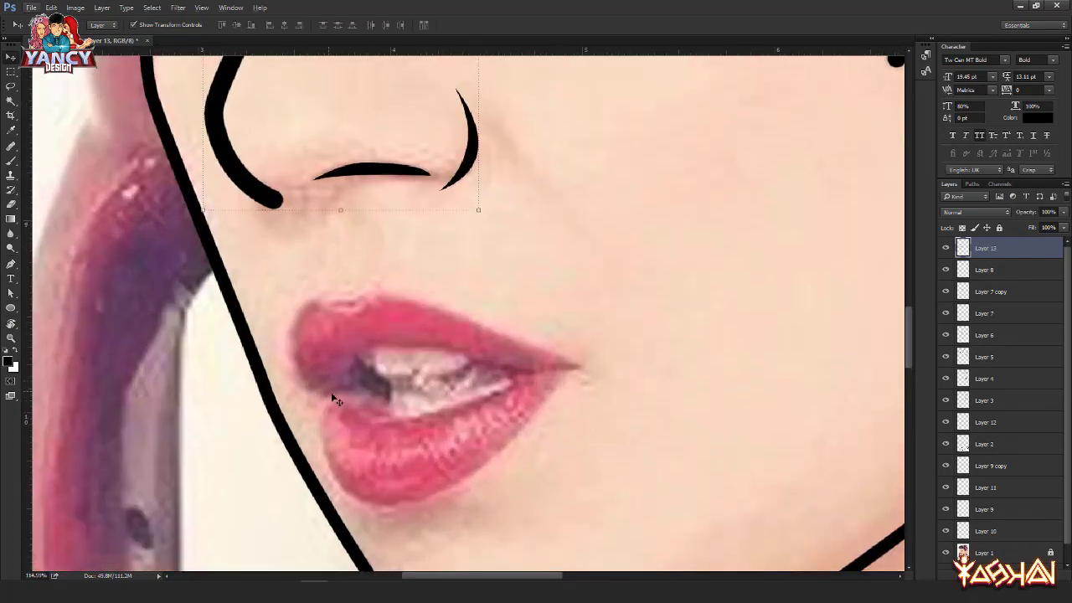
key("p")
left_click(329, 394)
left_click_drag(294, 330, 315, 283)
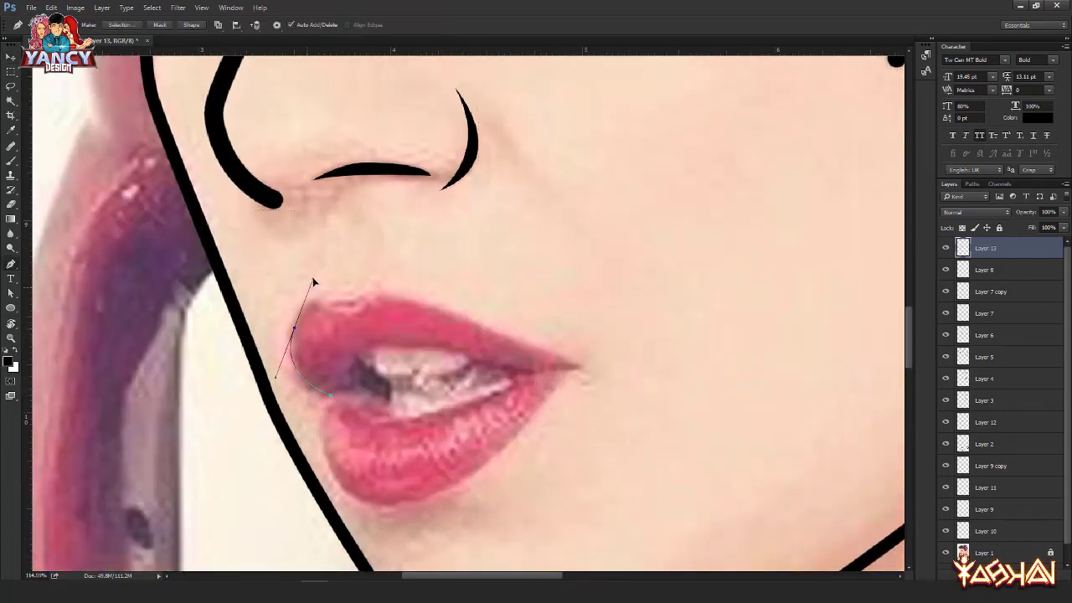
left_click(361, 300)
left_click_drag(424, 301, 459, 318)
left_click_drag(578, 362, 609, 360)
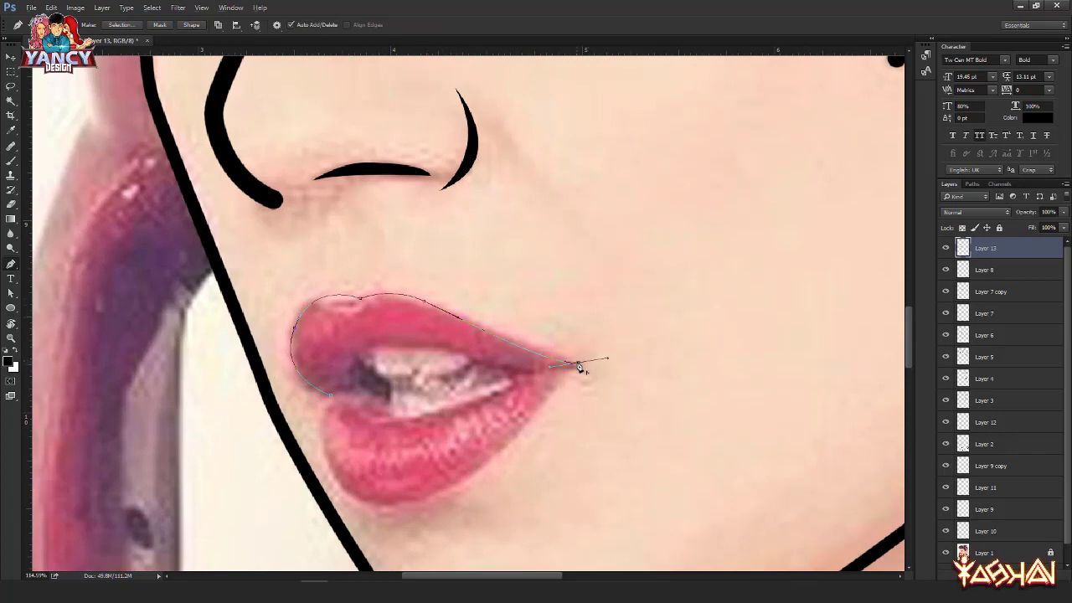
left_click_drag(509, 368, 477, 358)
left_click_drag(382, 346, 353, 356)
Step: Create a new layer above Layer 13 and fill the upper lip shape with white
key("ctrl+shift+n")
key("Return")
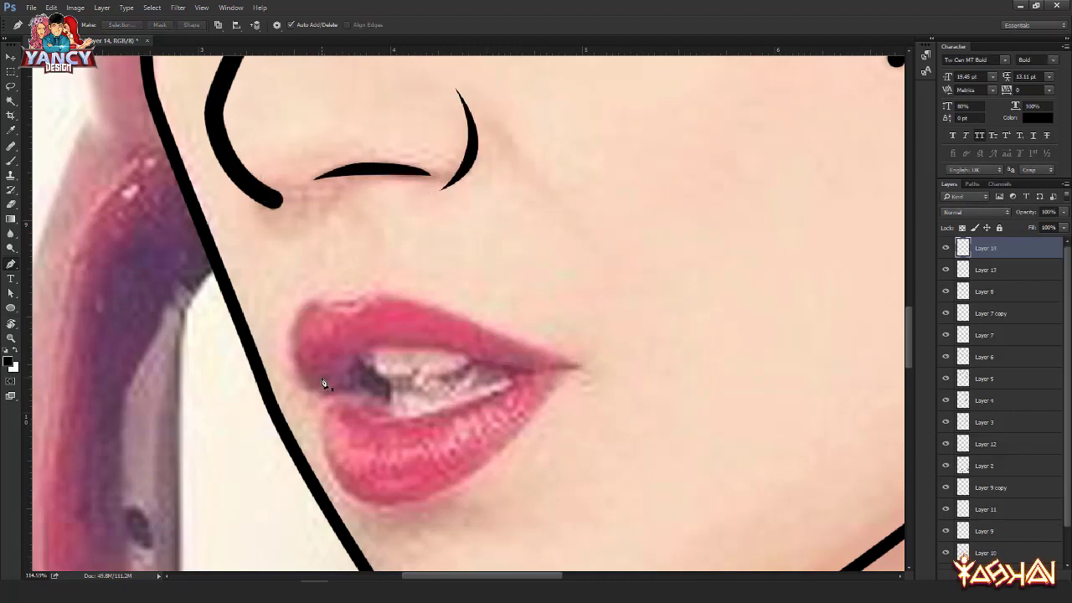
key("shift+F5")
left_click(335, 356)
key("Return")
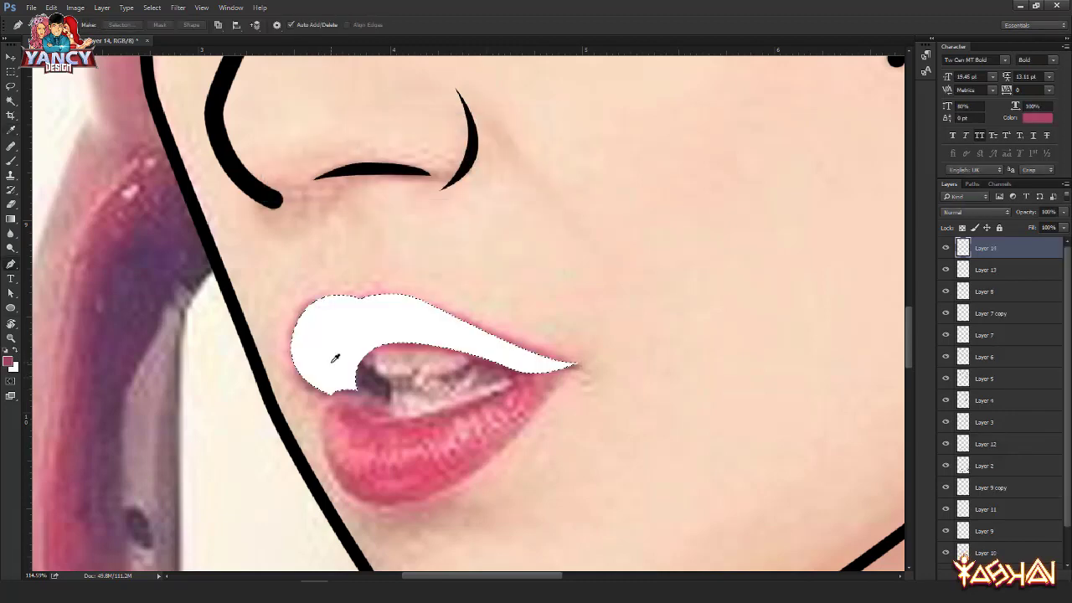
key("v")
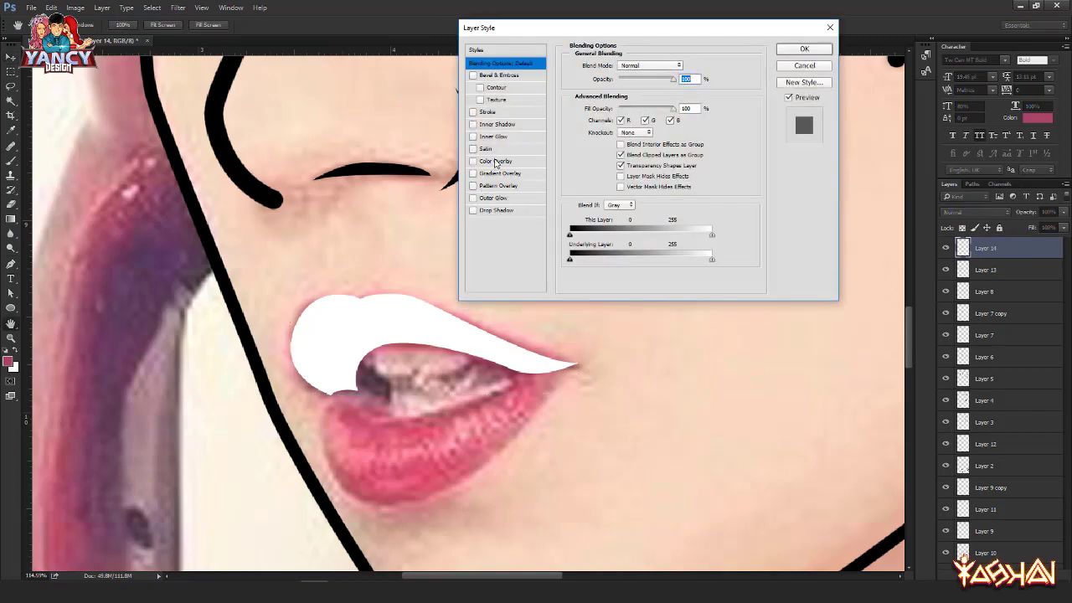
Step: Apply a Color Overlay to the upper lip layer, sampling pink from the photo's lower lip and adjusting it to a deeper crimson
left_click(495, 161)
left_click(682, 67)
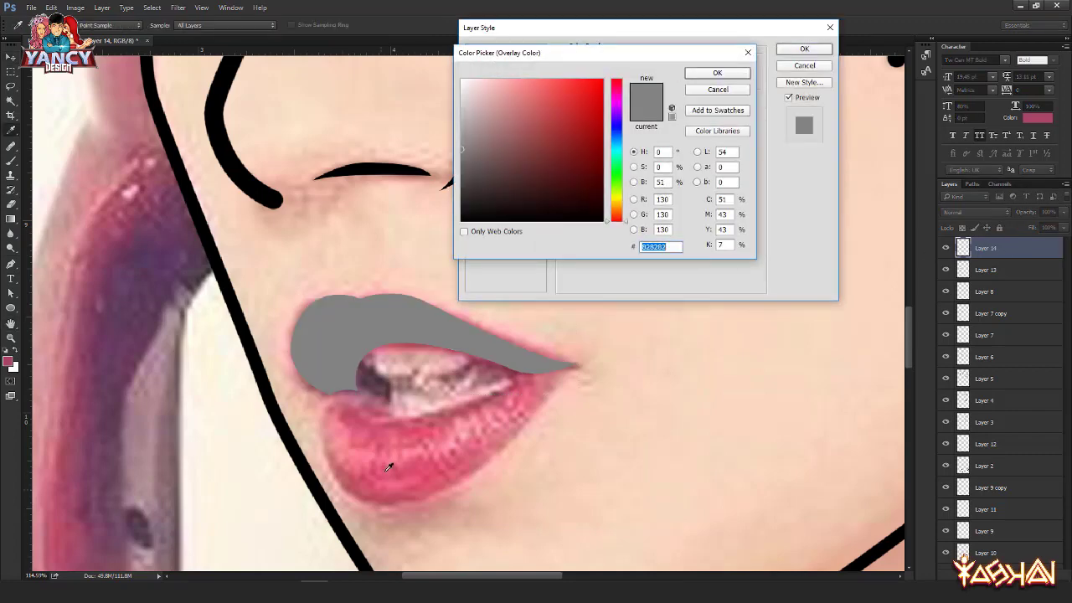
left_click_drag(388, 466, 413, 430)
left_click(406, 431)
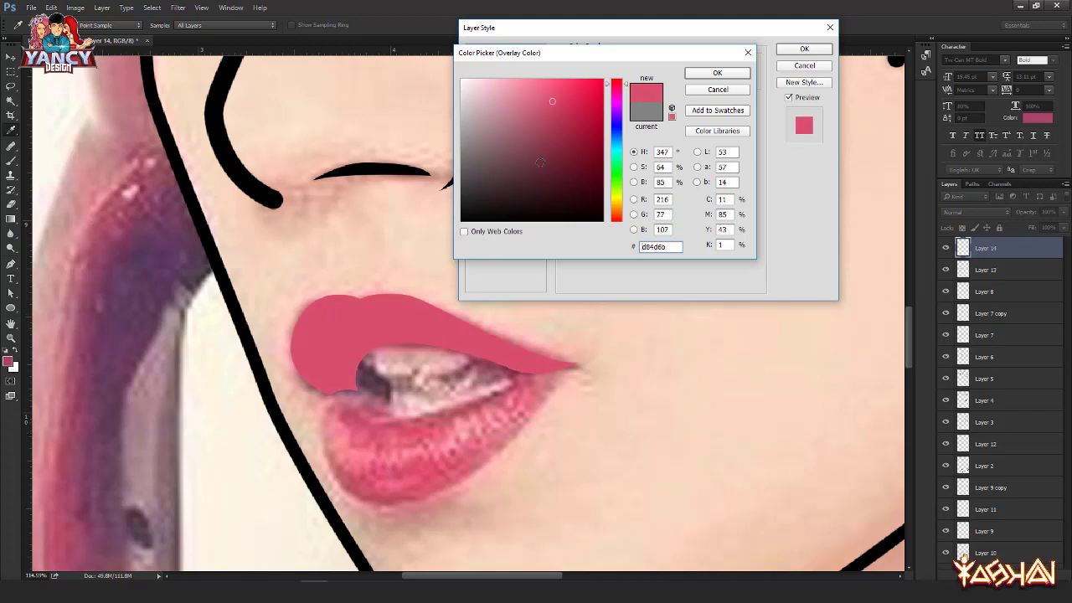
left_click(567, 107)
key("Return")
key("Return")
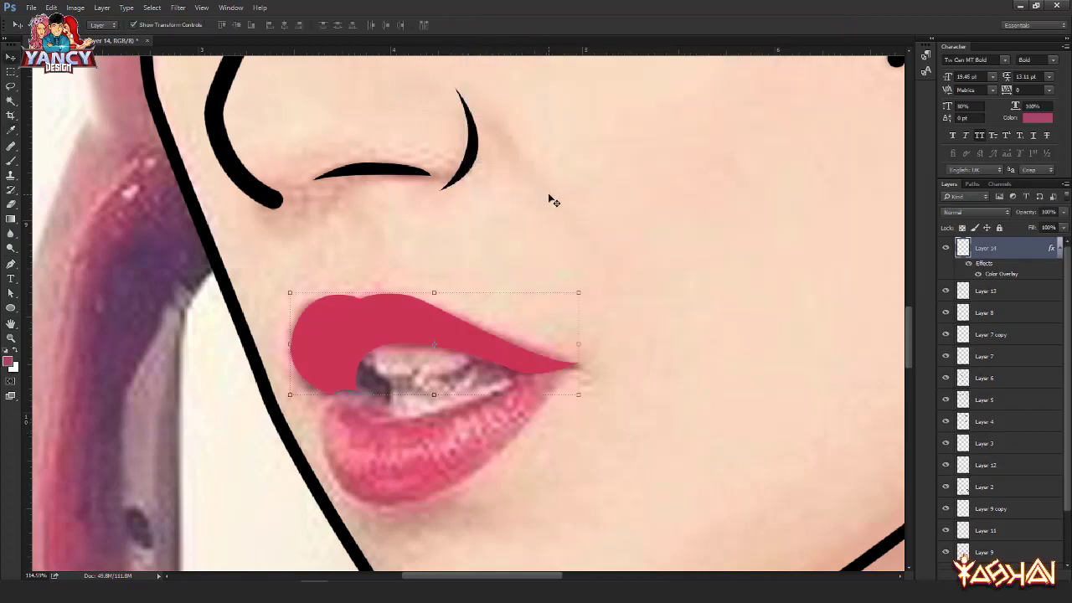
Step: On a new layer above Layer 14, trace the lower lip with the Pen tool along its outer contour and inner edge
key("ctrl+shift+n")
key("Return")
key("p")
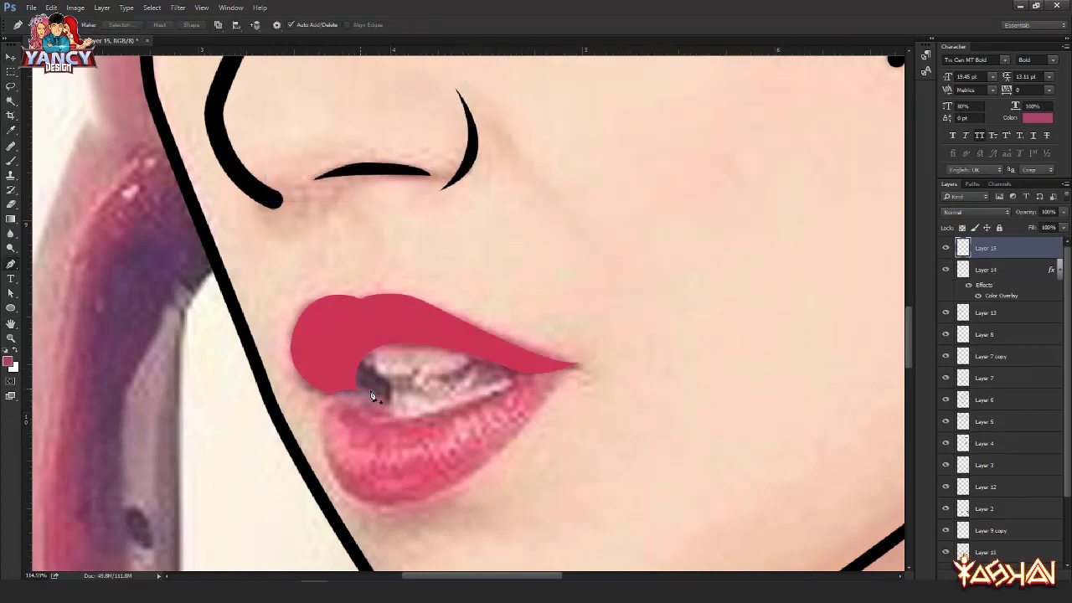
left_click(384, 395)
left_click_drag(325, 396, 307, 415)
left_click_drag(366, 502, 405, 513)
left_click_drag(506, 445, 536, 414)
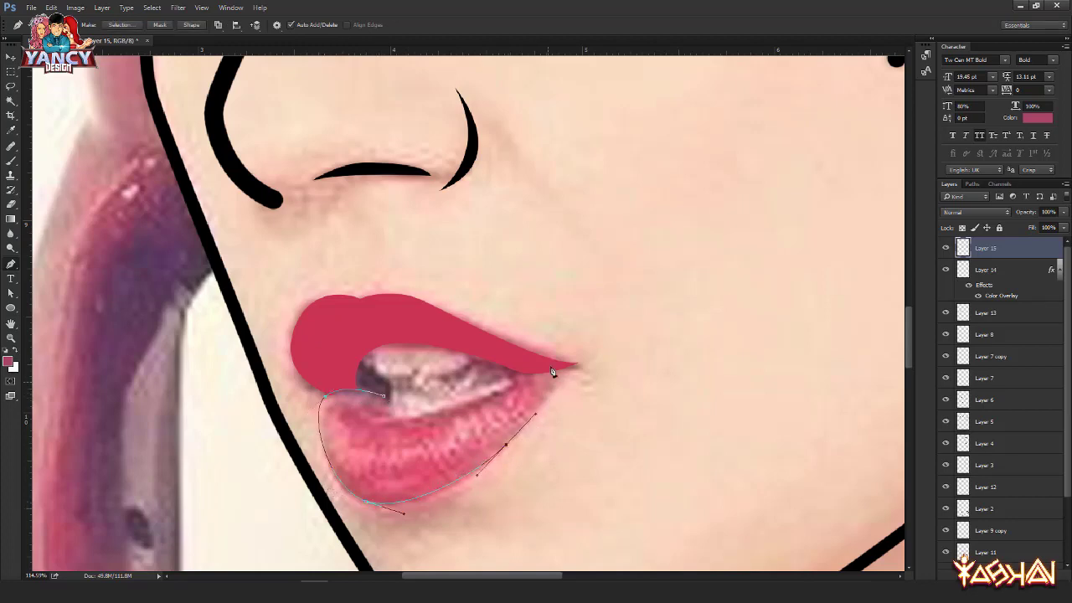
left_click_drag(552, 365, 534, 369)
left_click_drag(384, 397, 397, 354)
left_click_drag(435, 386, 462, 388)
Step: Fill the lower lip path on Layer 15 and copy the upper lip's Color Overlay effect onto it
right_click(382, 325)
left_click(403, 386)
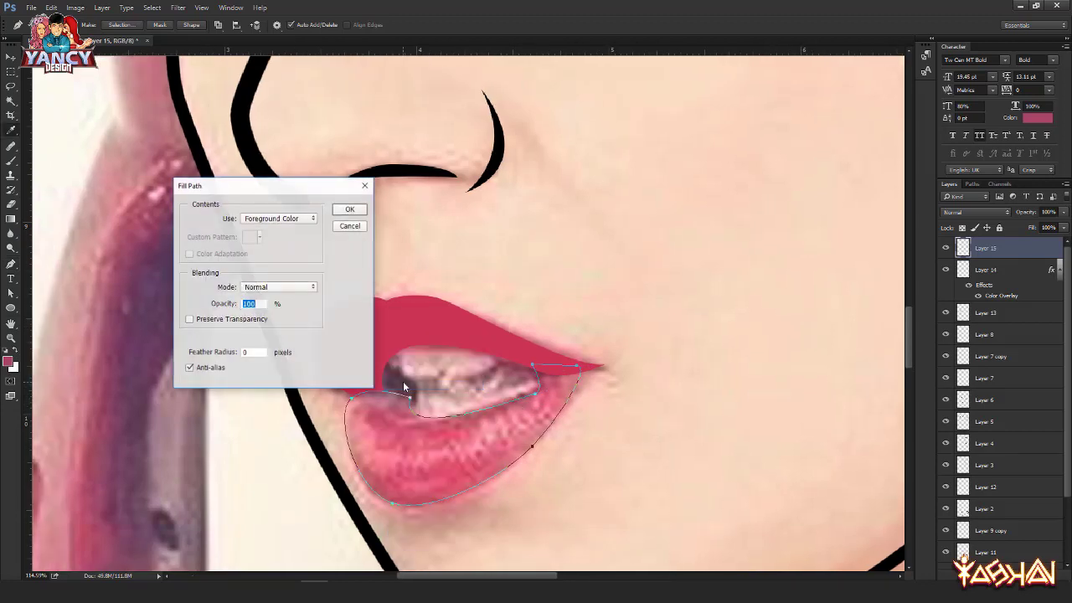
key("Return")
left_click_drag(1052, 273, 1053, 251)
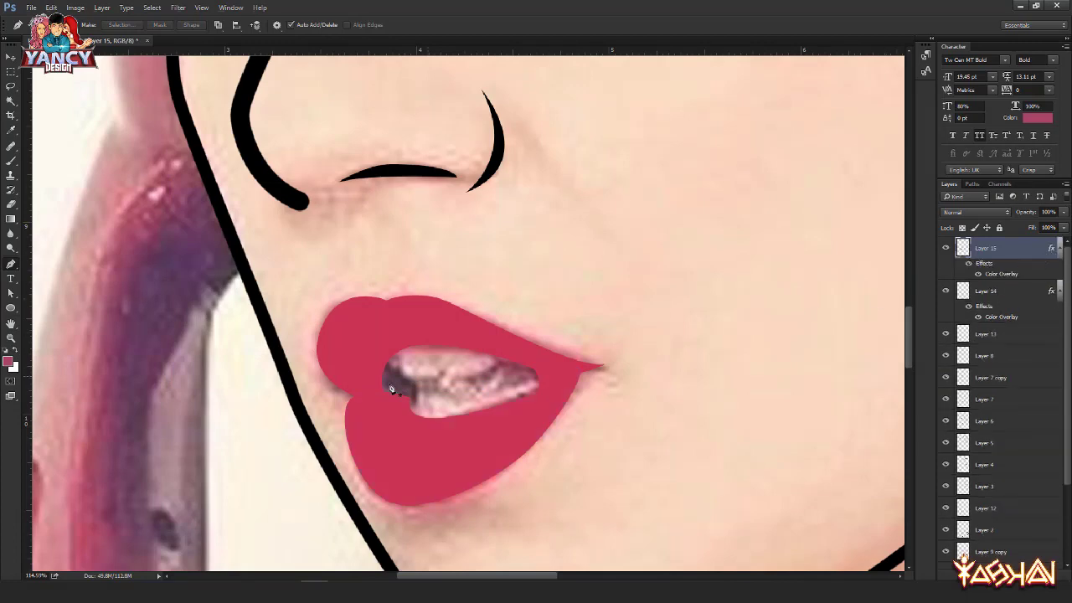
Step: Trace the dark mouth opening with the Pen tool, including the gap between the upper and lower teeth
scroll(391, 388, "up", 2)
left_click(405, 346)
left_click_drag(431, 387, 558, 374)
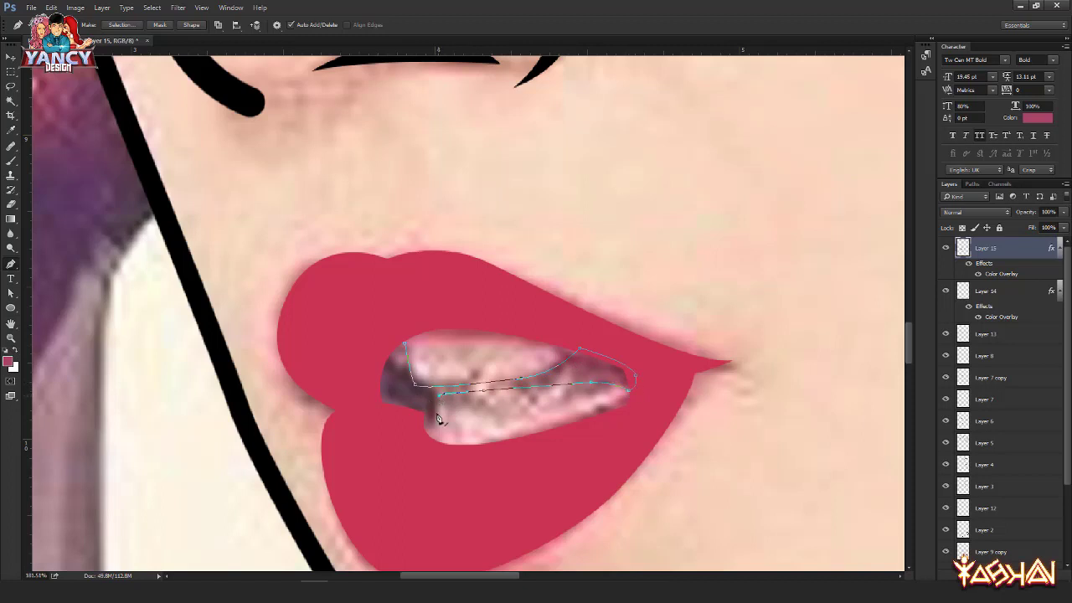
left_click(369, 414)
left_click(362, 350)
right_click(387, 333)
left_click(409, 391)
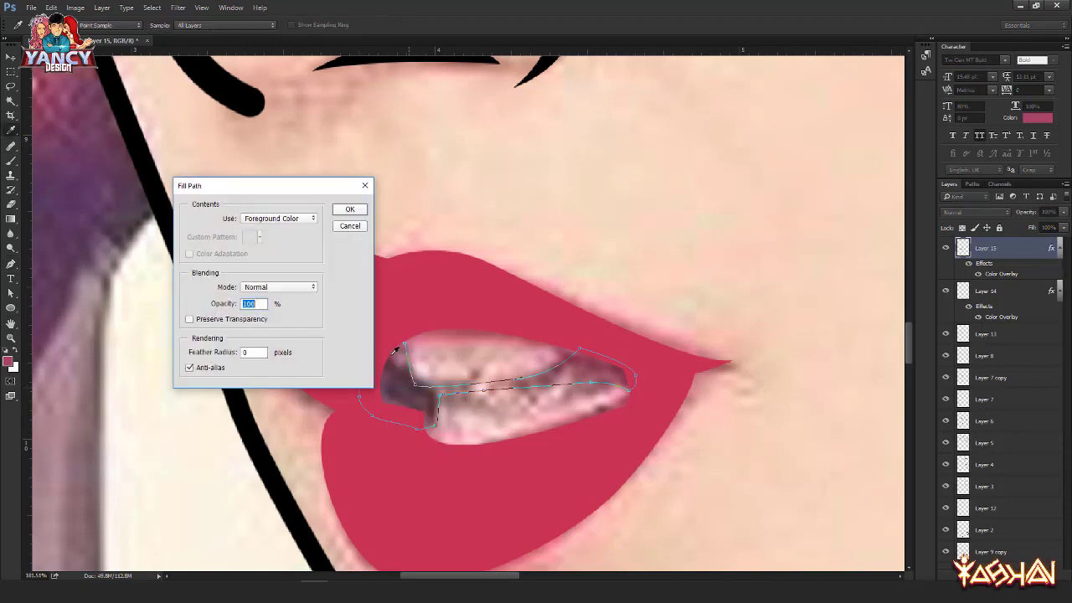
left_click(349, 227)
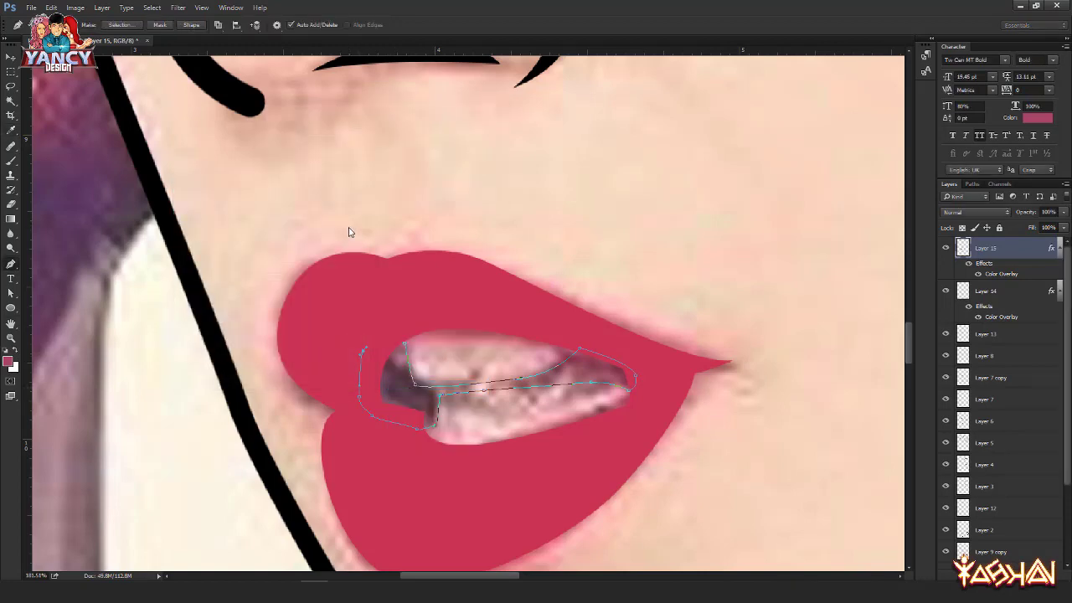
Step: Fill the mouth opening path with black on a new layer and move that layer below both lip layers
key("ctrl+shift+alt+n")
right_click(349, 232)
left_click(365, 287)
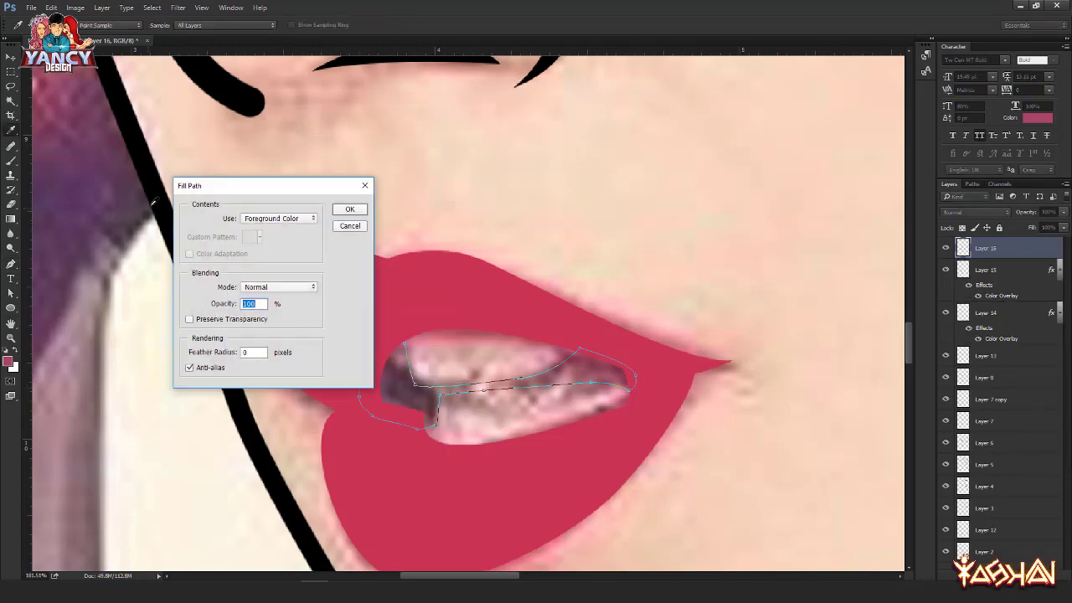
key("d")
key("Return")
key("Return")
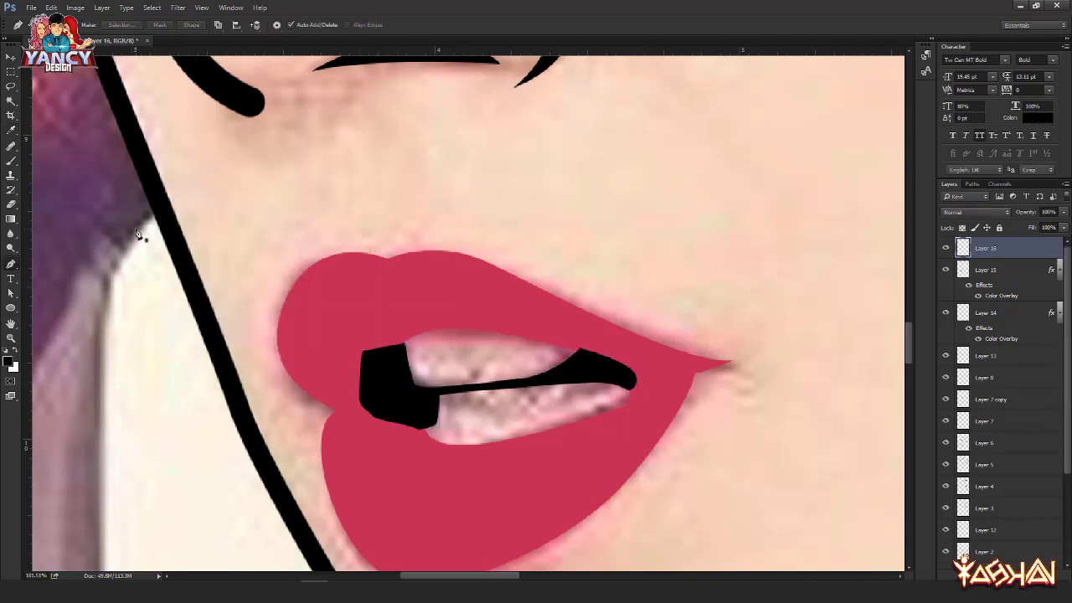
key("ctrl+bracketleft")
key("ctrl+bracketleft")
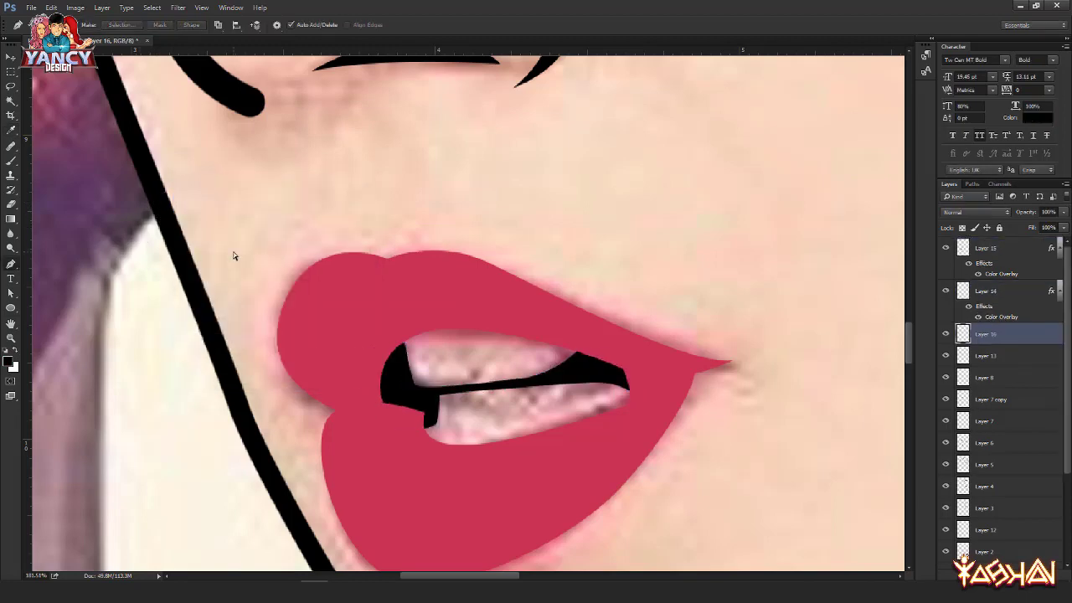
Step: Temporarily hide the photo on Layer 1 to check the line art and lips against the white background
key("v")
scroll(449, 359, "down", 5)
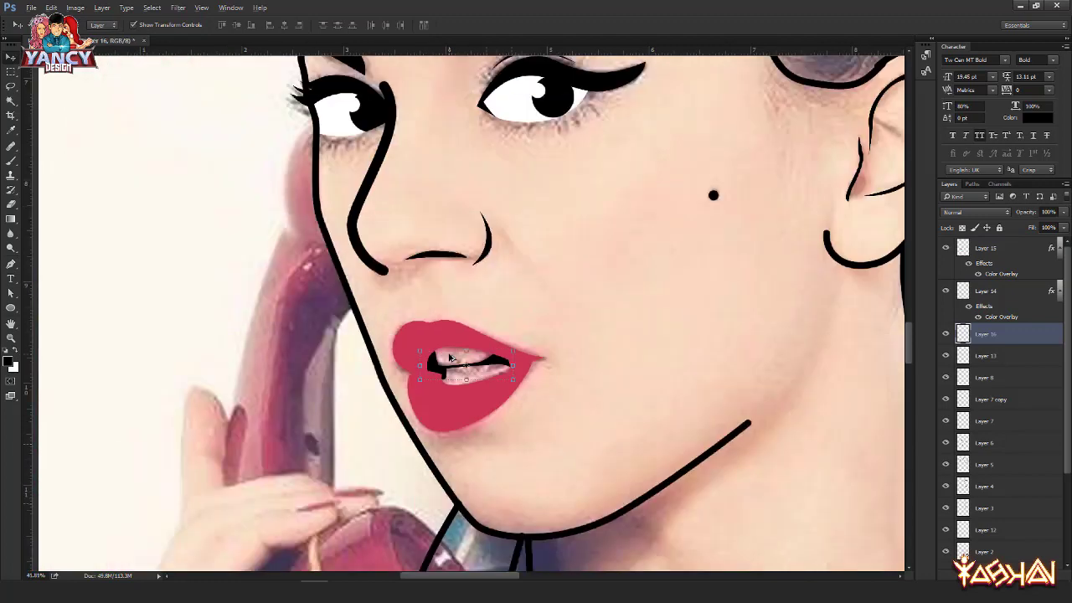
scroll(449, 359, "down", 2)
left_click(139, 349)
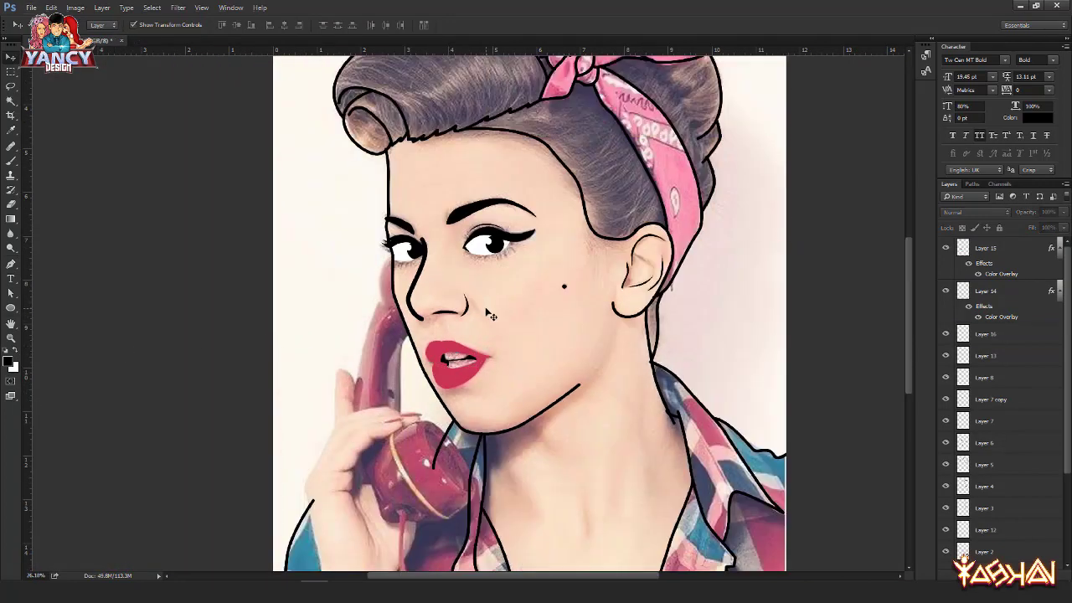
scroll(1040, 486, "down", 3)
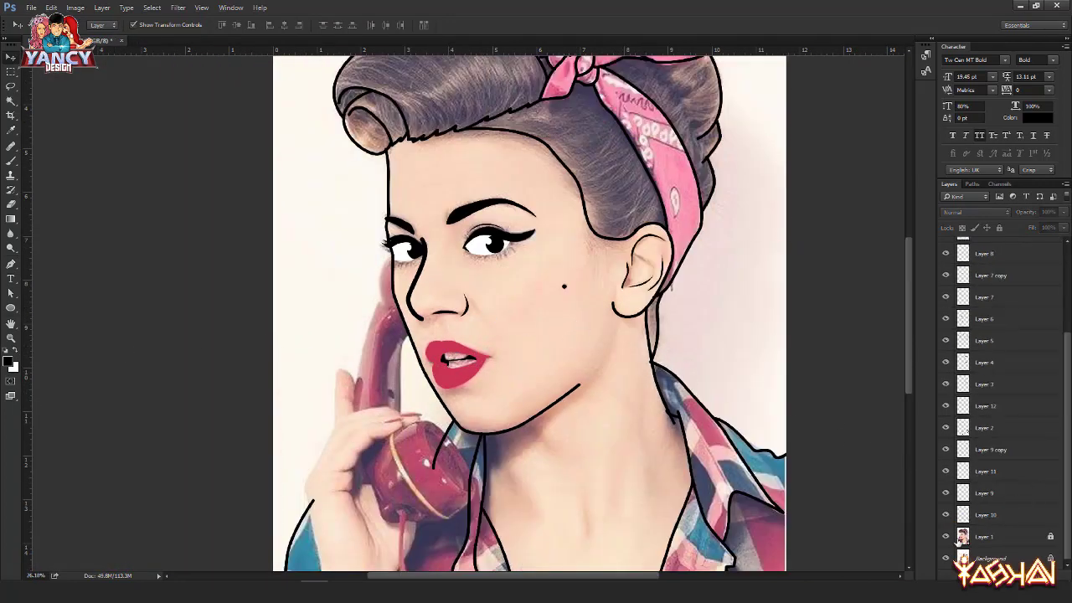
left_click(946, 538)
scroll(591, 437, "down", 2)
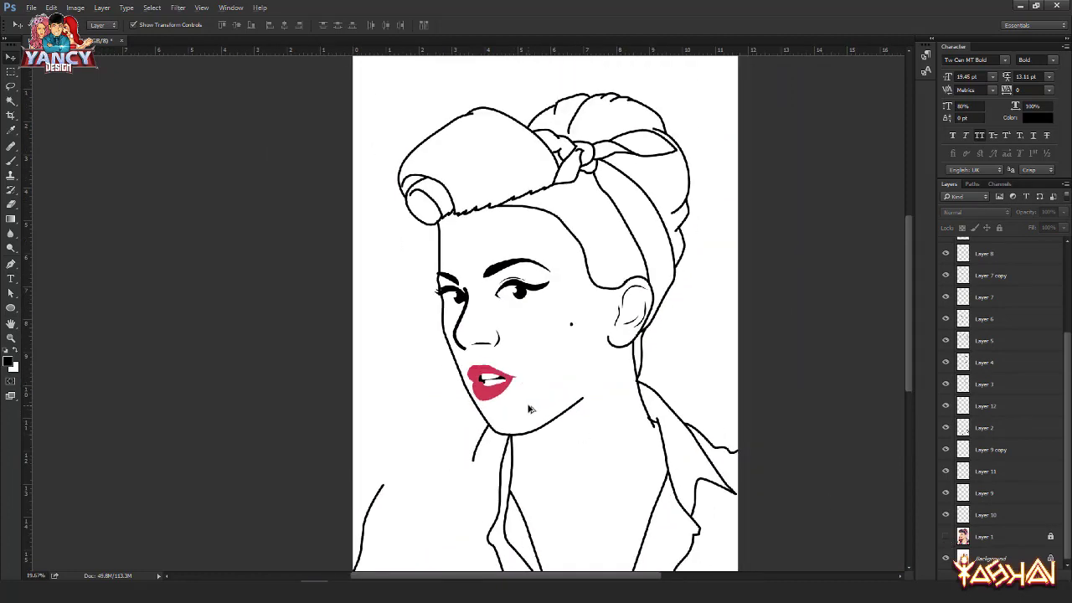
scroll(269, 292, "down", 2)
scroll(470, 316, "up", 5)
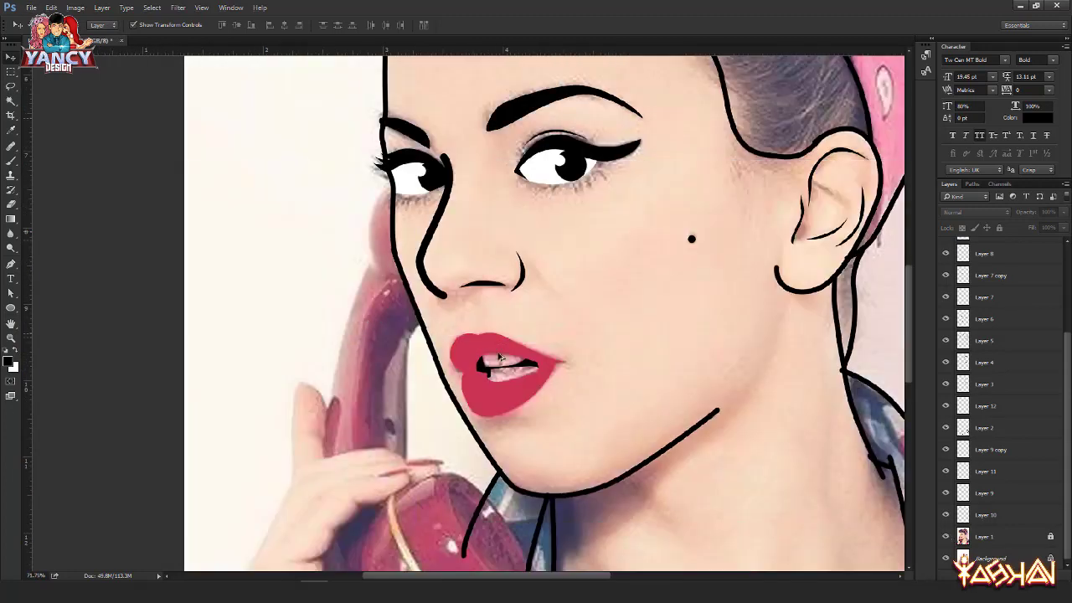
Step: Remove Layer 16 with the black mouth opening, leaving the two lip layers in place
scroll(603, 415, "up", 5)
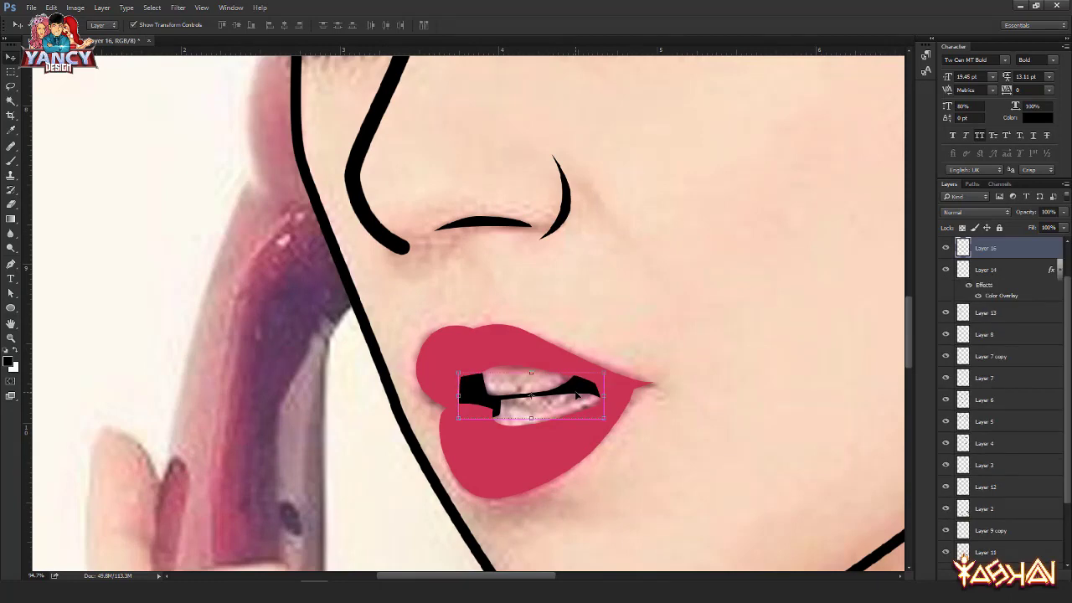
key("Return")
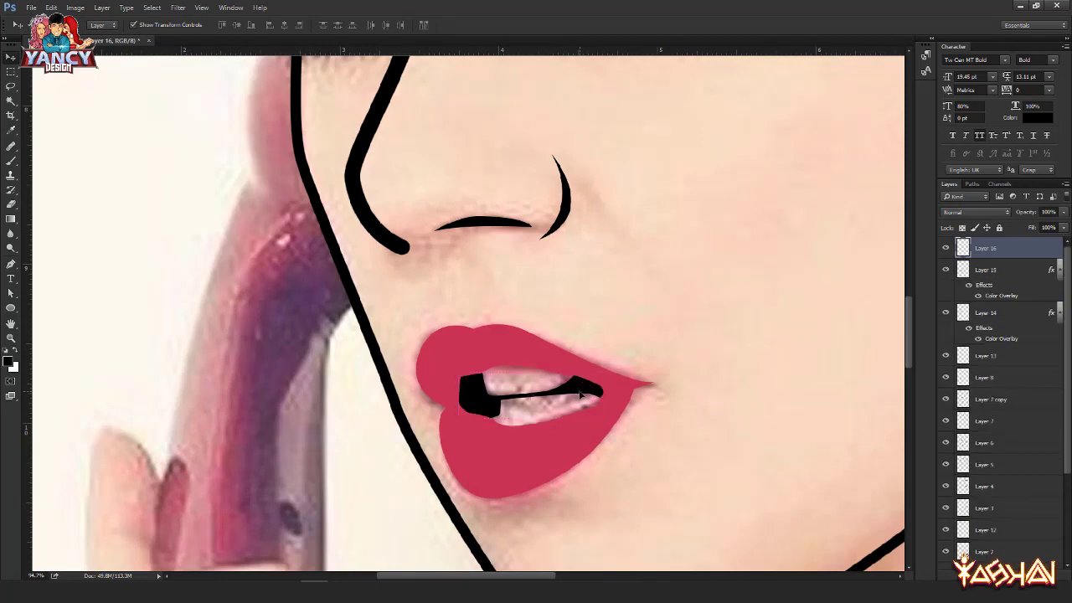
key("Delete")
Step: Trace a thin tapered line between the lips from corner to corner with the Pen tool and convert it to a selection
key("p")
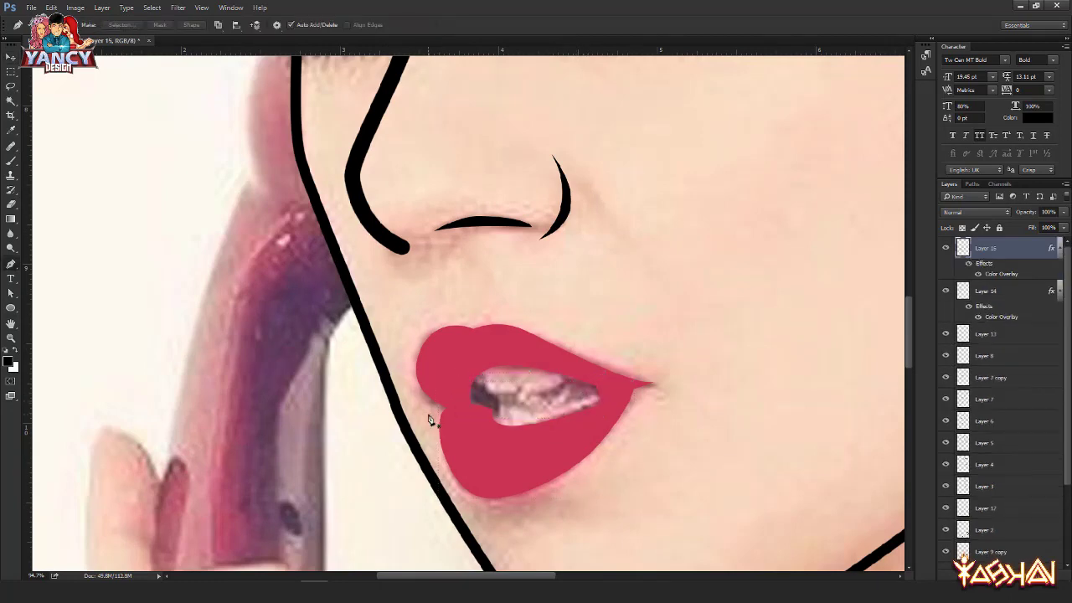
scroll(442, 407, "up", 3)
left_click_drag(463, 410, 448, 413)
left_click_drag(464, 406, 509, 402)
left_click_drag(695, 373, 730, 340)
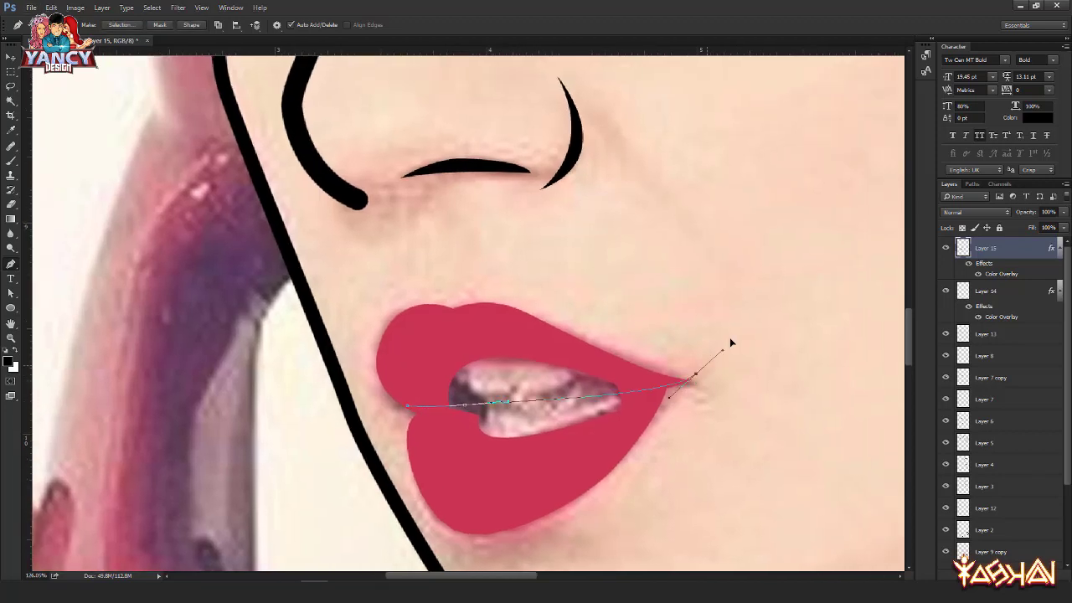
left_click(696, 375, "alt")
left_click_drag(634, 403, 584, 406)
left_click_drag(406, 416, 386, 419)
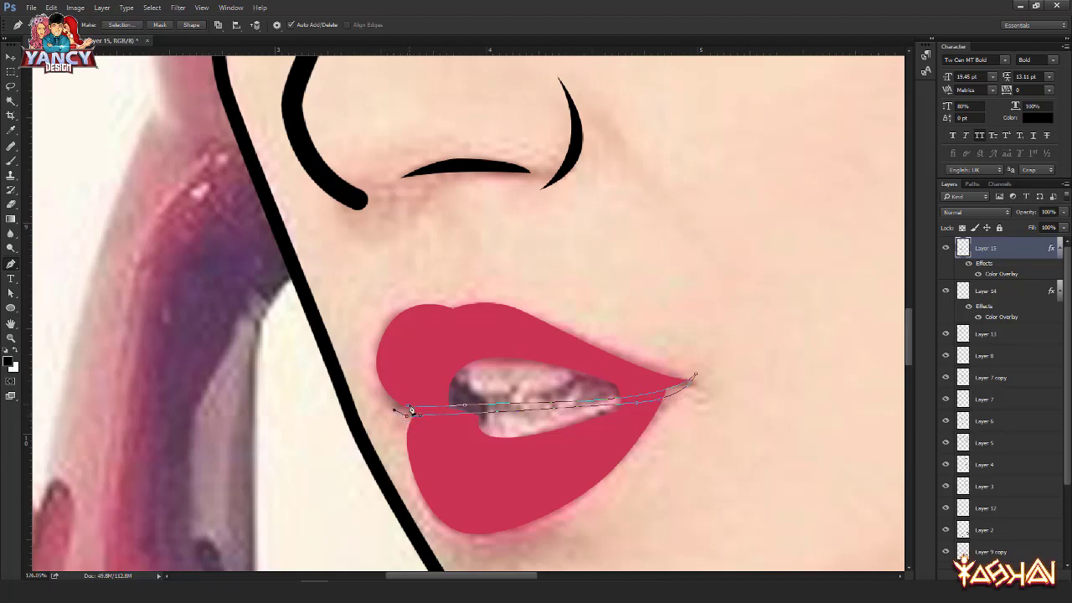
key("ctrl+Return")
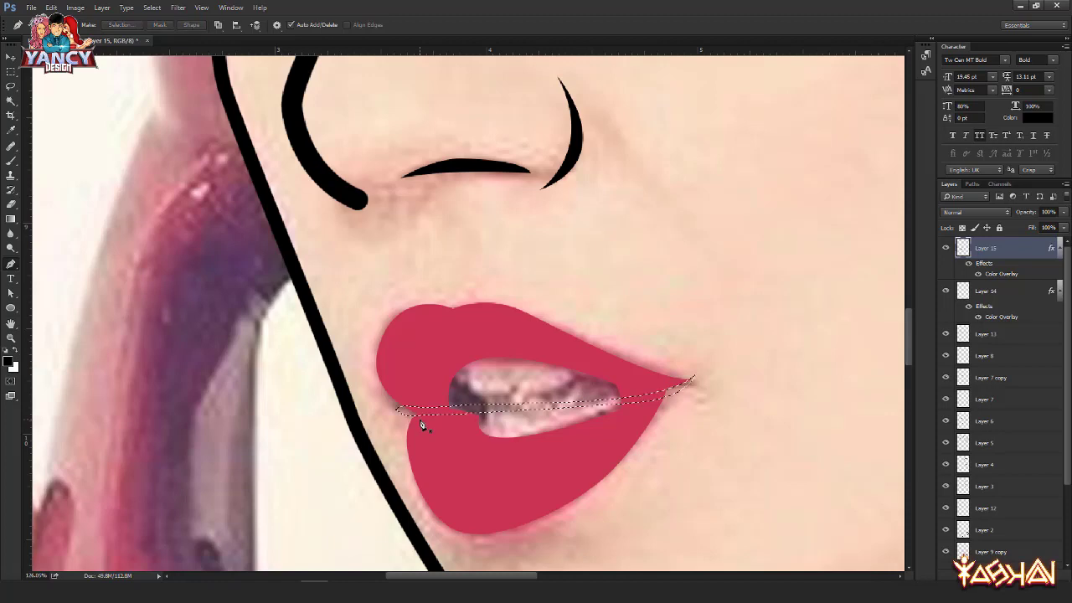
Step: Try filling the thin mouth-line selection on Layer 15, and undo the fill while keeping the selection
key("shift+F5")
key("Return")
key("v")
key("ctrl+d")
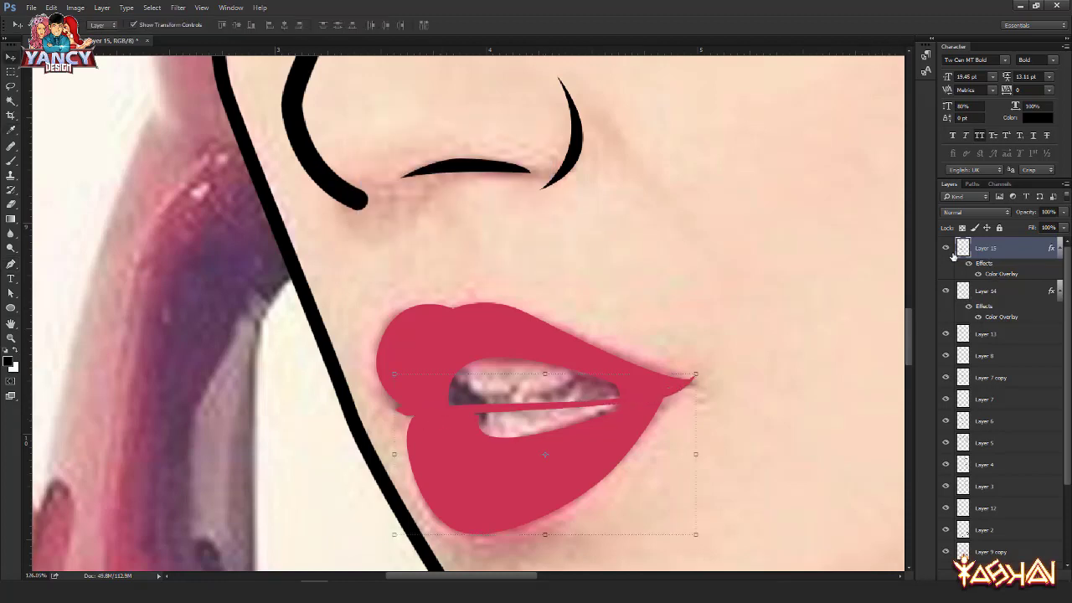
key("ctrl+alt+z")
key("ctrl+alt+z")
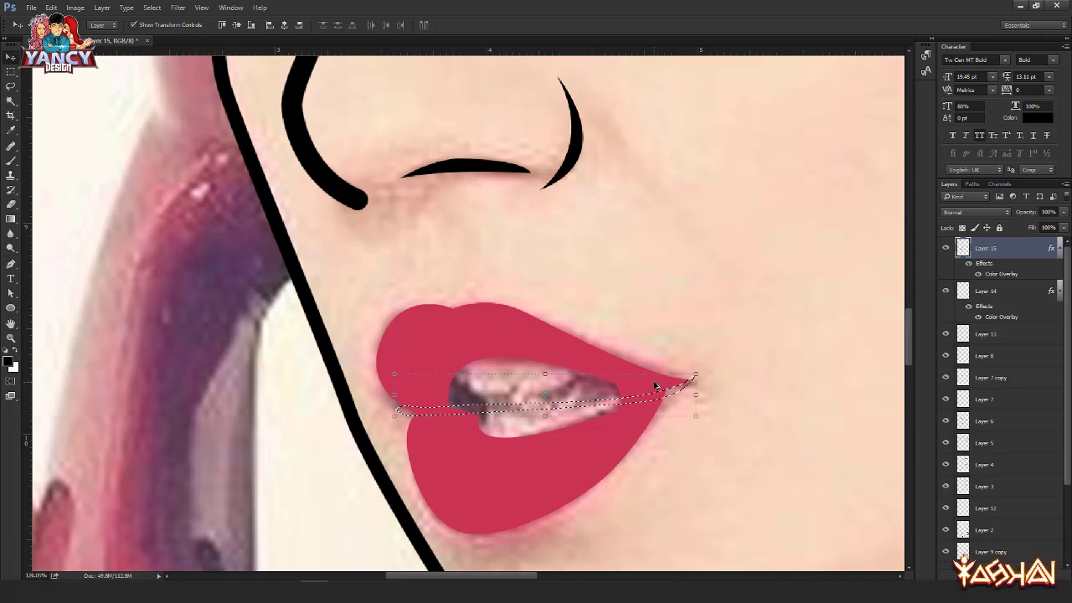
Step: Fill the thin selection between the lips with the background colour on a new layer and deselect it
key("ctrl+shift+alt+n")
key("shift+F5")
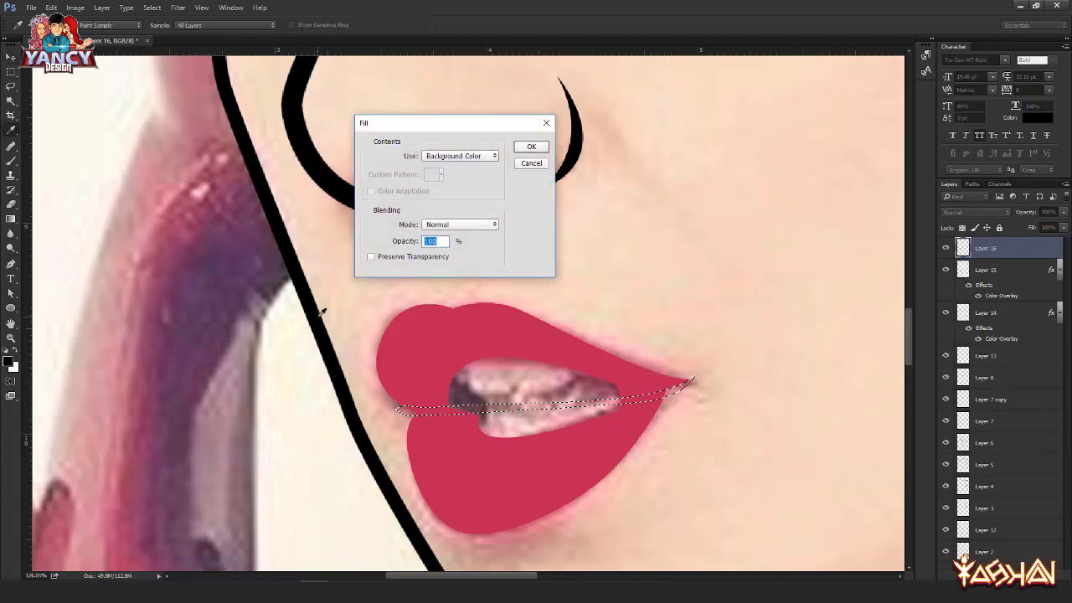
key("Return")
key("v")
key("ctrl+d")
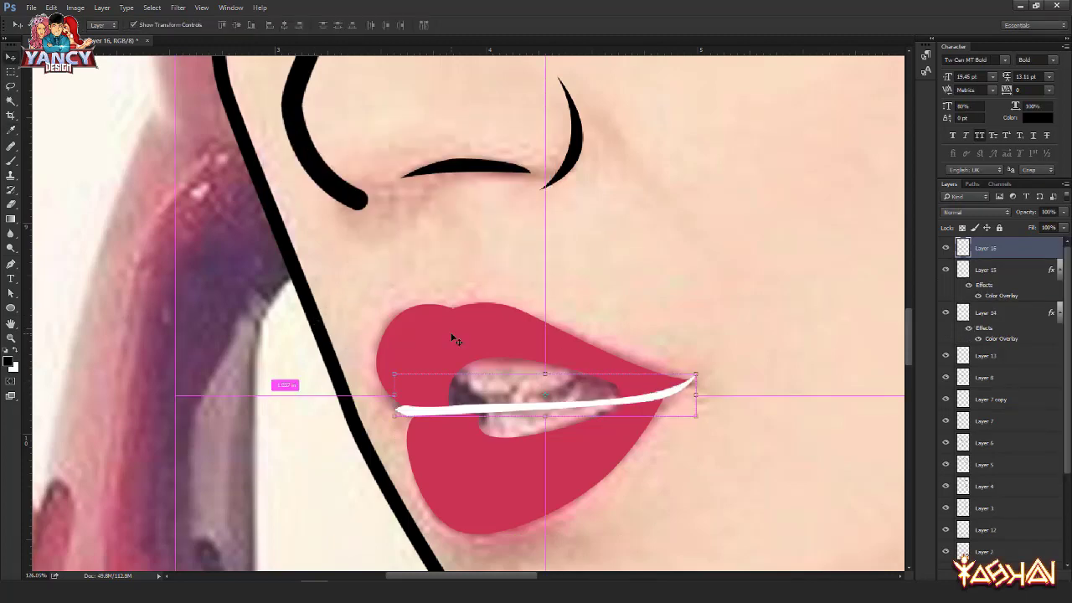
Step: Add a black Color Overlay at normal blend mode to the mouth line on Layer 16
double_click(1025, 251)
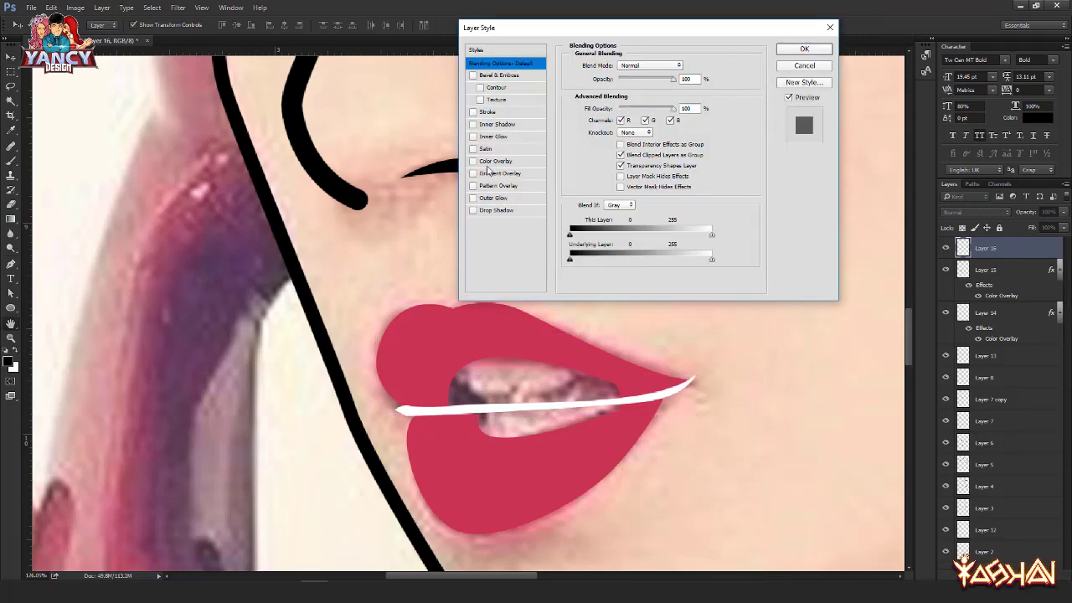
left_click(494, 167)
left_click(686, 65)
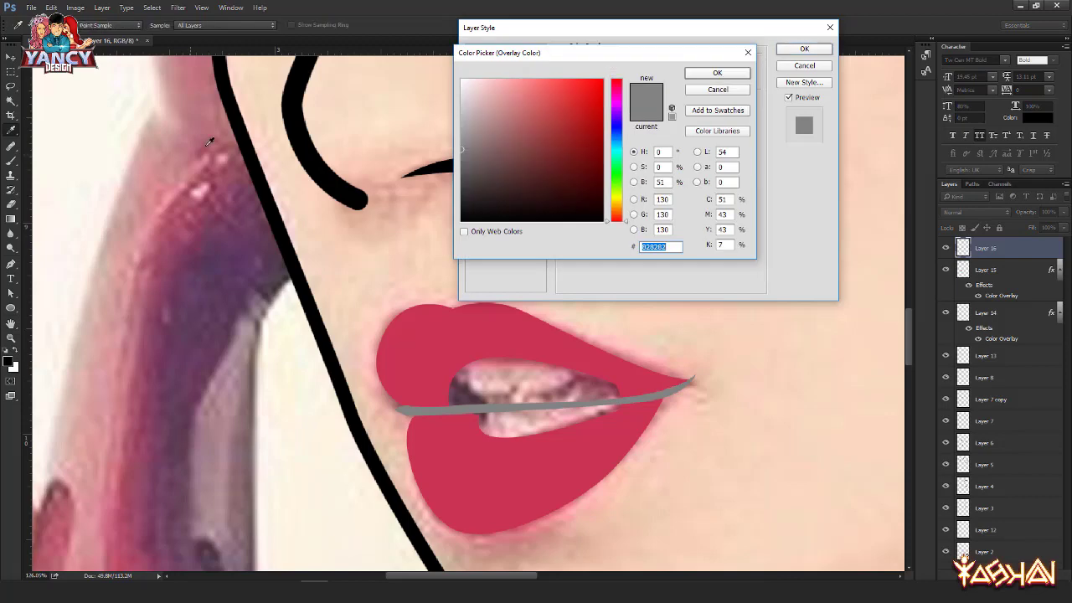
key("Return")
key("Return")
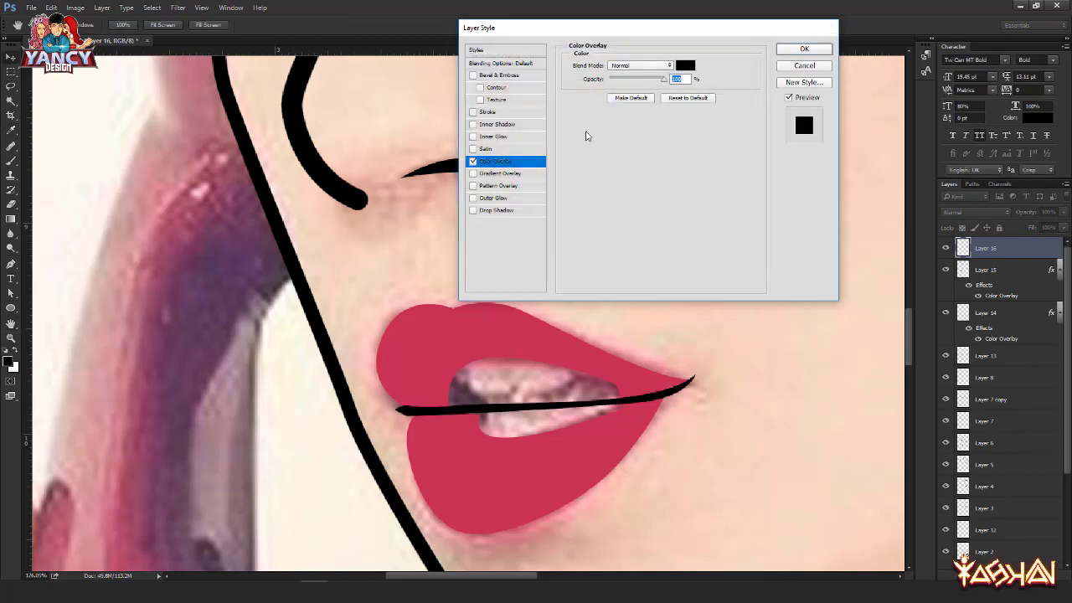
Step: Paint over the open gap between the lips on the upper lip's Layer 14 with the Brush tool
left_click(488, 318)
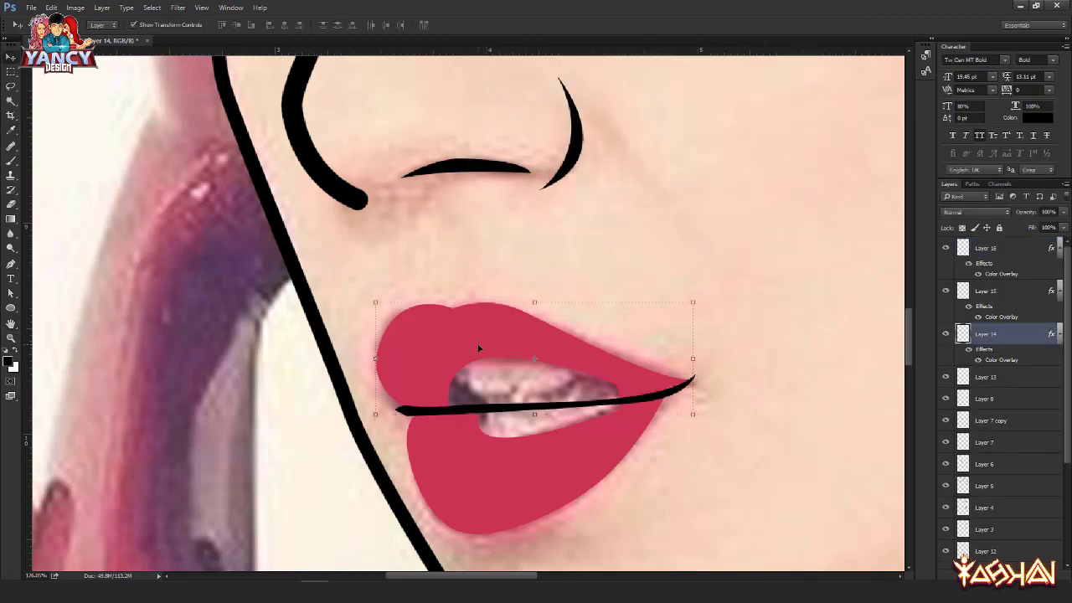
key("b")
mouse_move(443, 406)
left_mouse_down()
mouse_move(478, 388)
mouse_move(444, 390)
mouse_move(462, 370)
mouse_move(518, 365)
mouse_move(585, 371)
mouse_move(617, 390)
mouse_move(597, 411)
mouse_move(469, 421)
mouse_move(528, 432)
mouse_move(519, 423)
mouse_move(615, 411)
mouse_move(528, 381)
mouse_move(469, 383)
mouse_move(532, 397)
mouse_move(475, 406)
mouse_move(570, 398)
mouse_move(506, 406)
left_mouse_up()
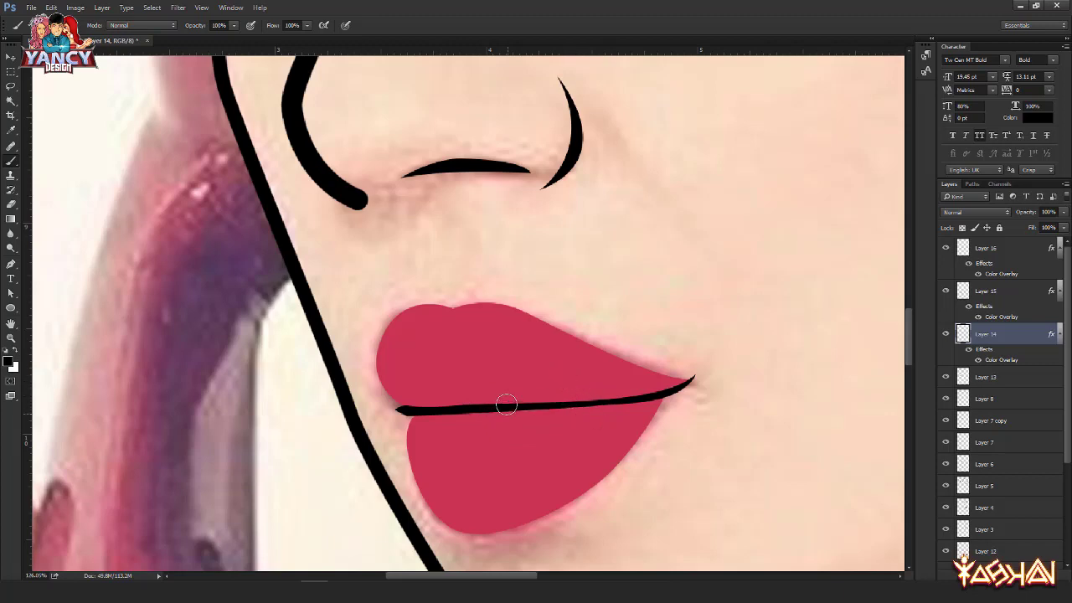
key("v")
Step: Hide the reference photo on Layer 1 and check the line art against the white background
scroll(394, 408, "down", 6)
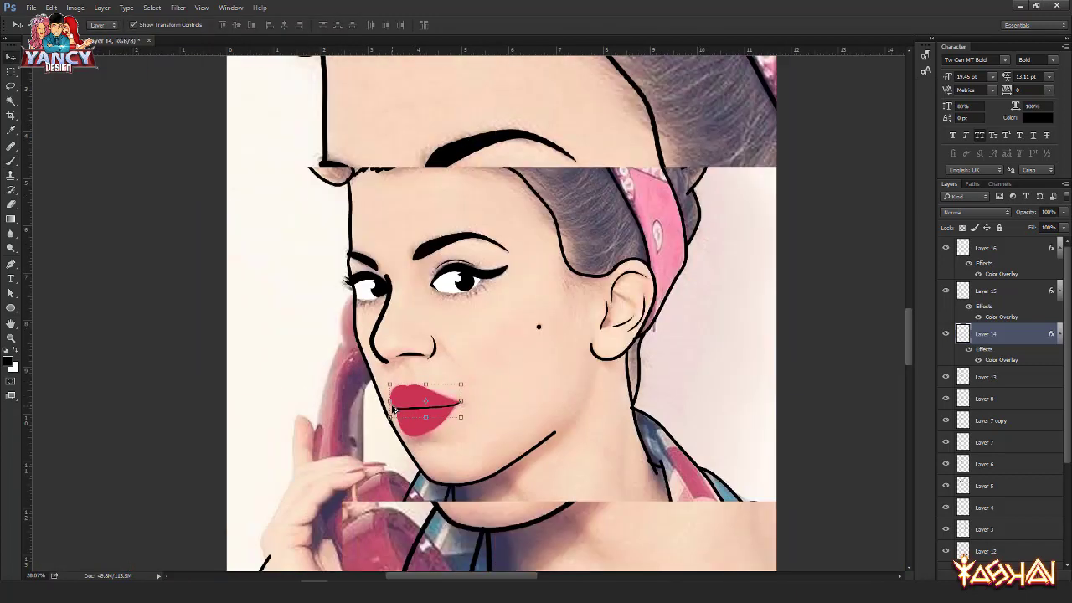
left_click(143, 376)
scroll(996, 473, "down", 4)
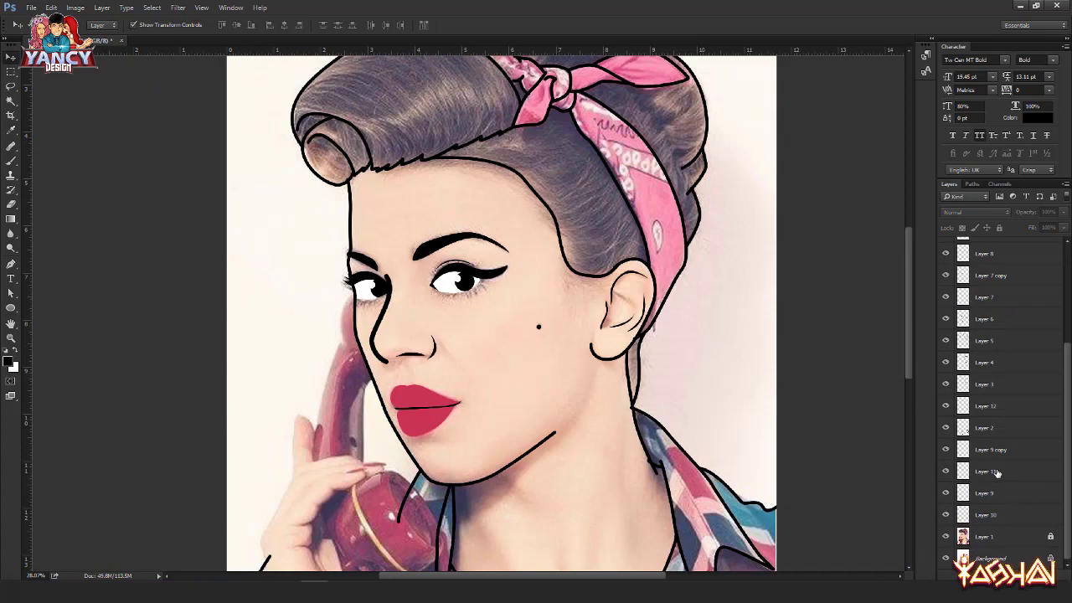
left_click(946, 540)
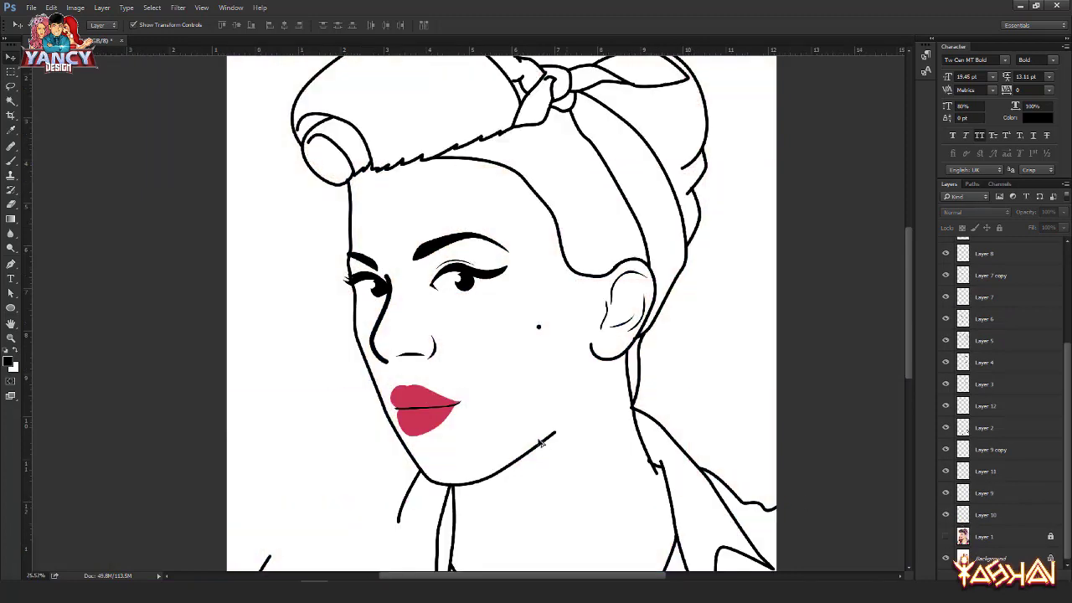
scroll(540, 444, "down", 2)
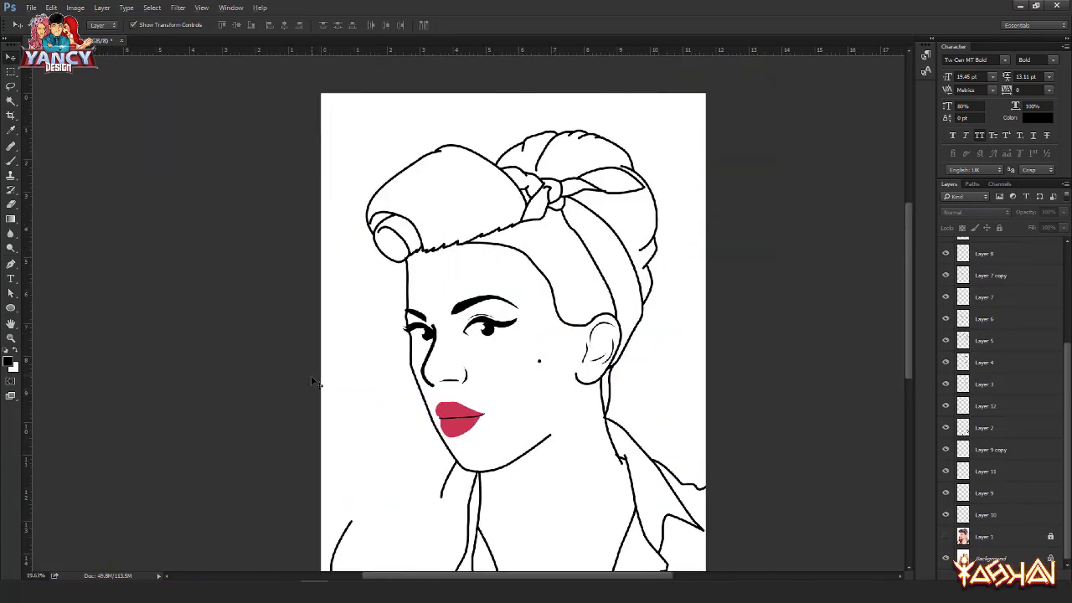
scroll(432, 364, "up", 3)
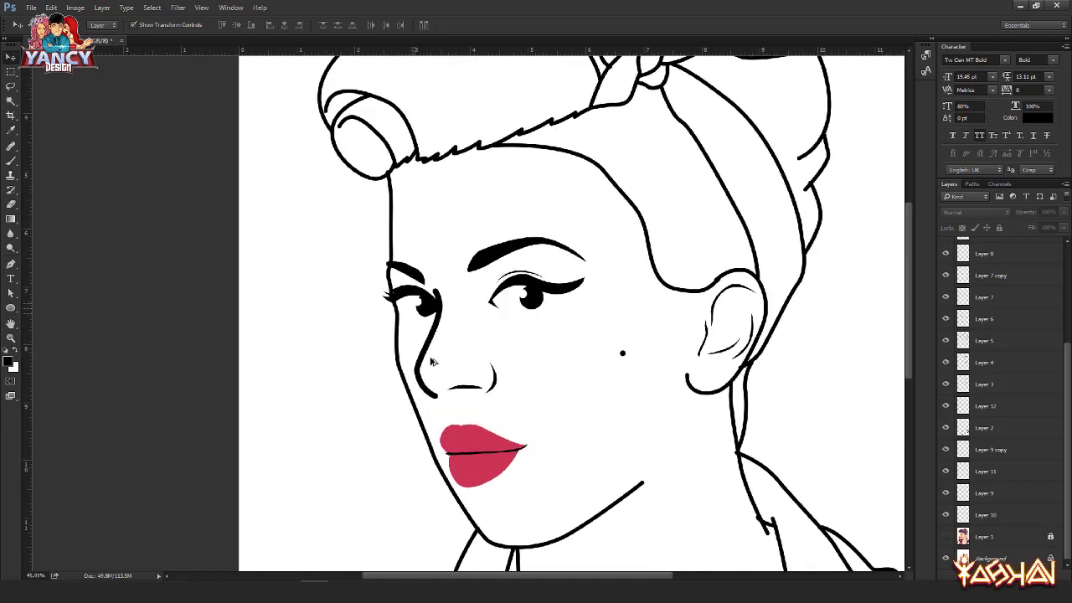
Step: Start a Pen path on Layer 13 that follows the outer edge of the nose bridge line down to its lower tip
scroll(432, 362, "up", 2)
key("ctrl+shift+alt+n")
key("p")
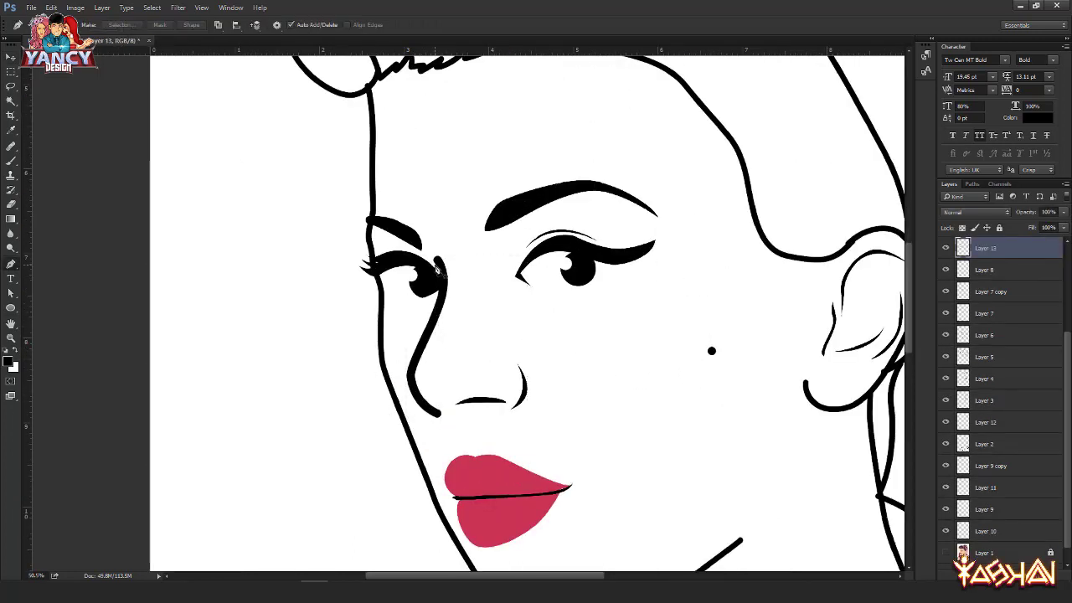
scroll(436, 271, "up", 3)
left_click(439, 279)
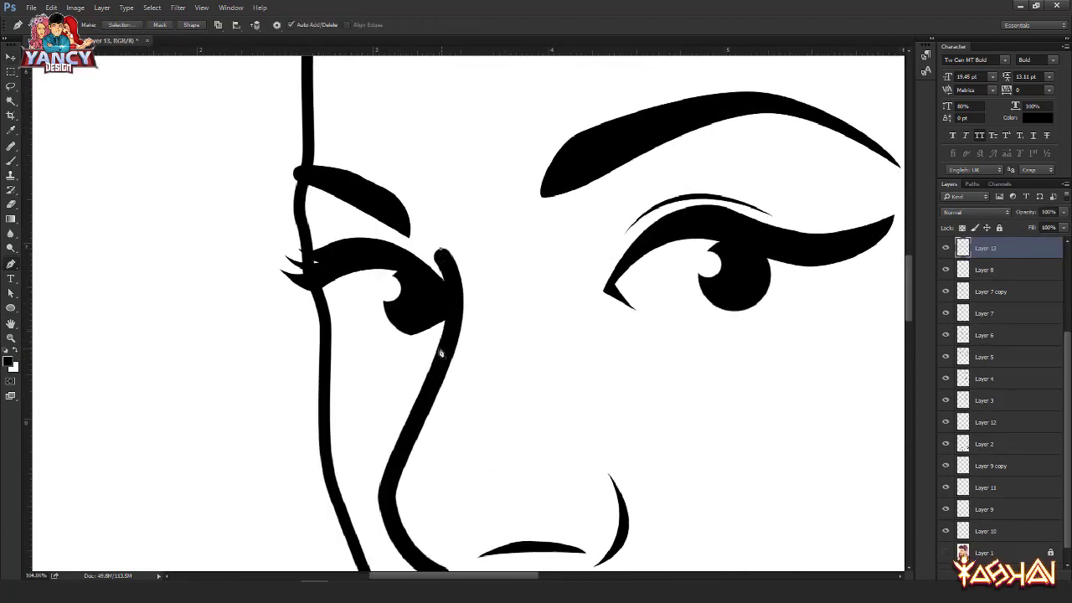
left_click(421, 393)
scroll(407, 335, "down", 5)
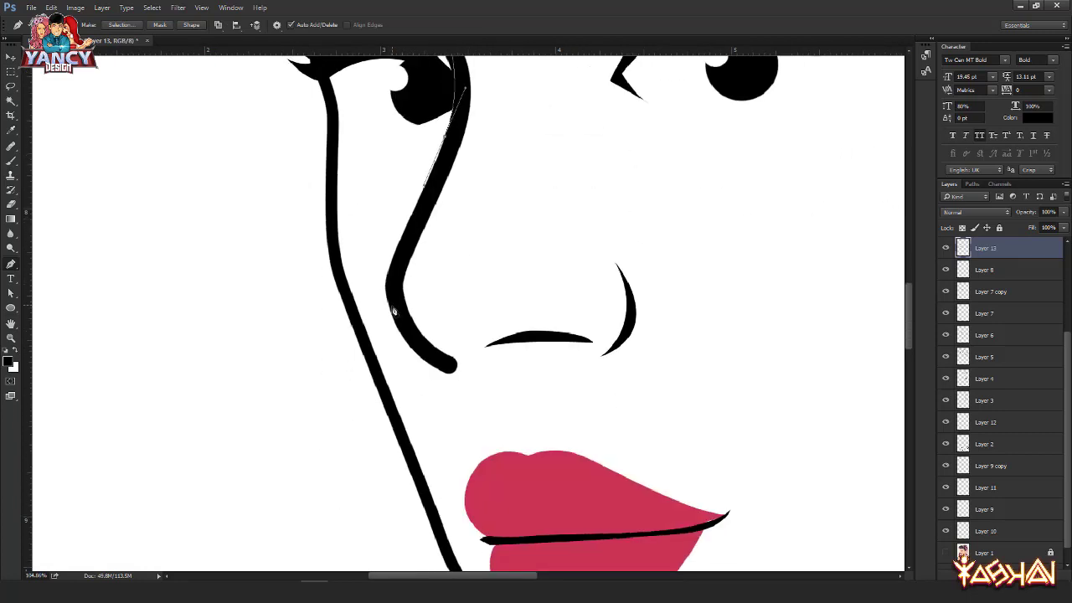
left_click_drag(391, 305, 404, 349)
left_click(456, 373)
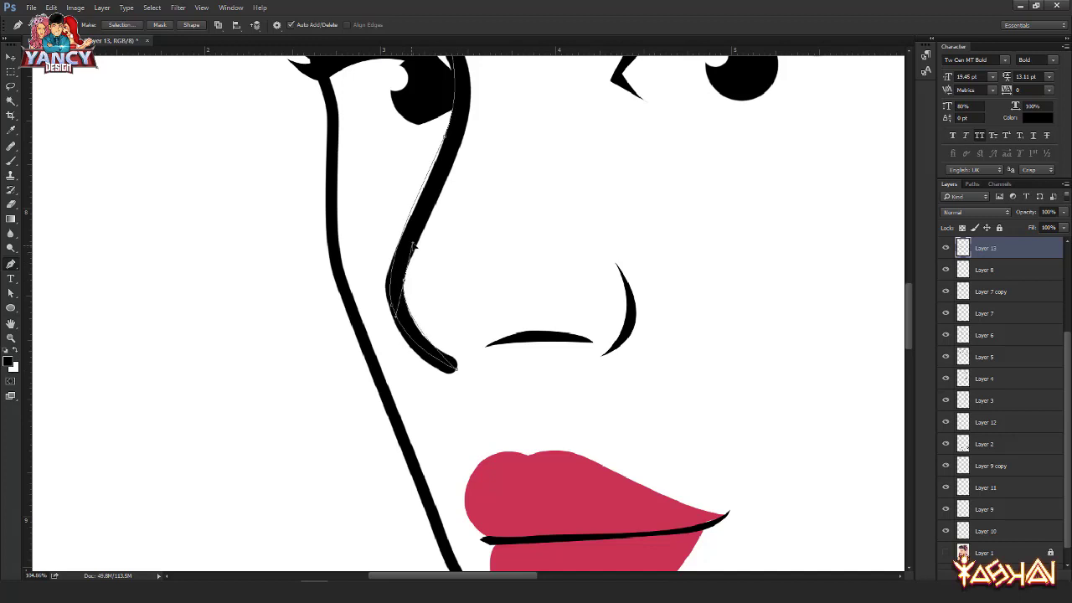
Step: Continue the Pen path around both ends of the nose line and close it, shaping tapered tips
left_click_drag(447, 255, 481, 362)
left_click(465, 400)
left_click(418, 381)
left_click(382, 310)
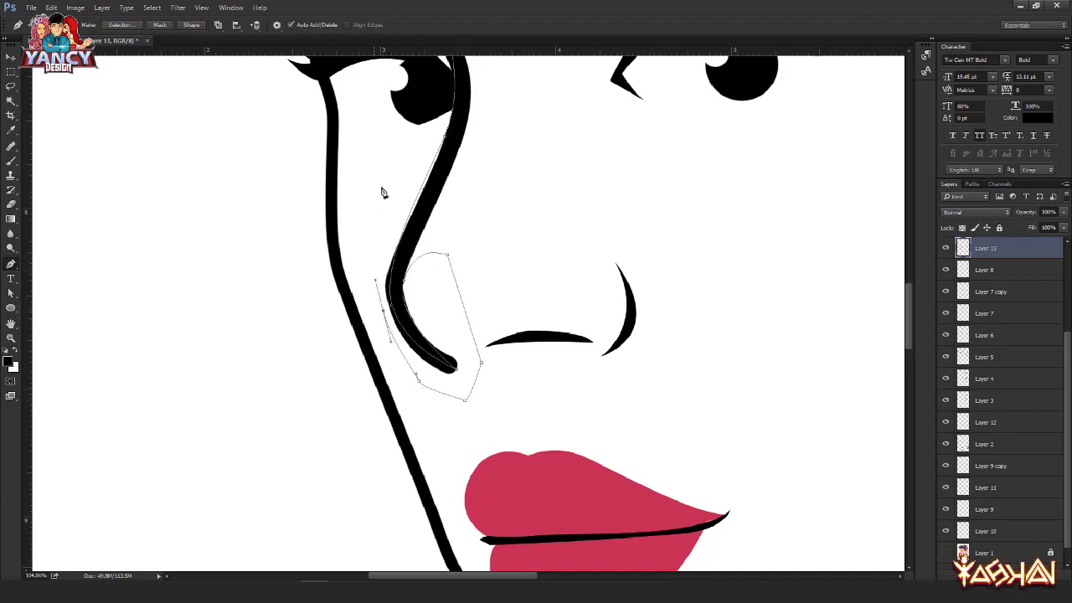
left_click_drag(379, 192, 387, 163)
left_click_drag(390, 104, 397, 269)
left_click(442, 156)
left_click(514, 289)
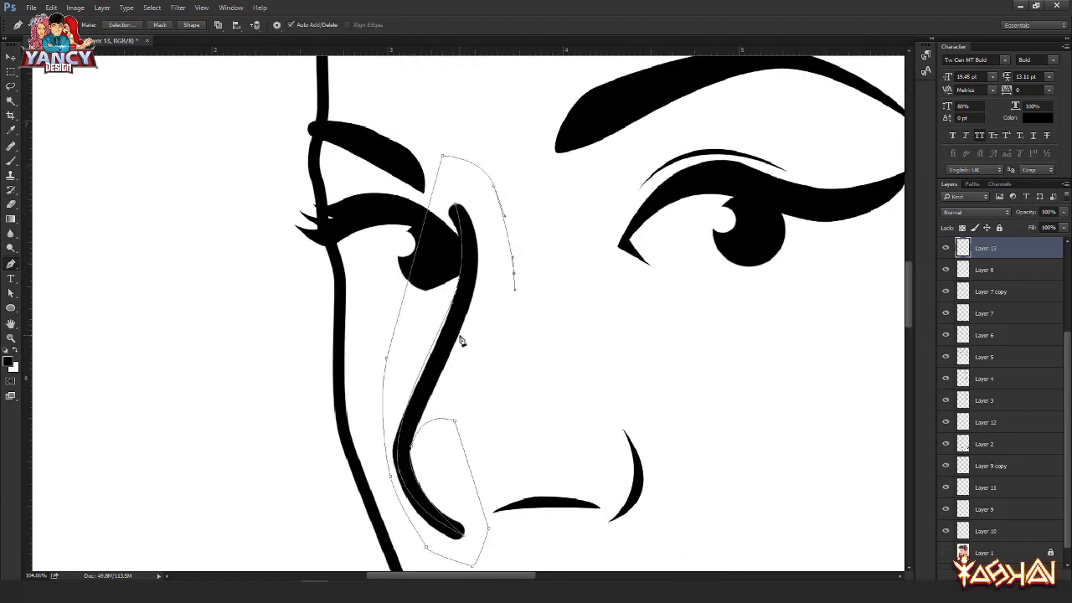
left_click(459, 335)
left_click_drag(456, 207, 412, 173)
Step: Turn the nose path into a selection and delete the enclosed parts to taper the line's ends
key("ctrl+Return")
key("Delete")
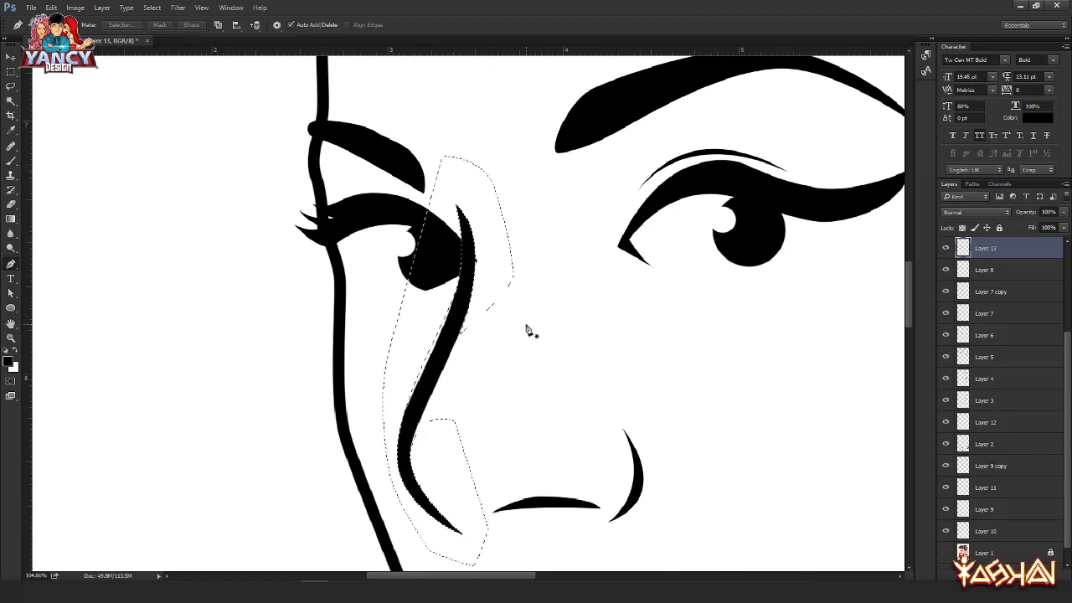
key("v")
scroll(527, 327, "down", 6)
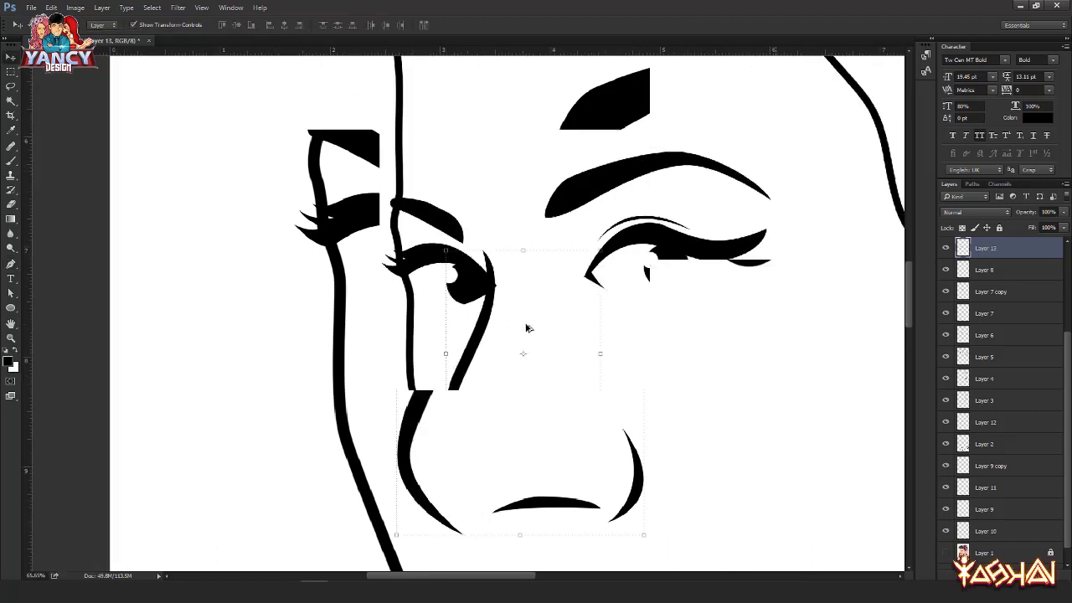
Step: Erase the bit of the smaller eye on Layer 7 that sticks out past the nose line
left_click(513, 309, "ctrl")
scroll(544, 298, "up", 8)
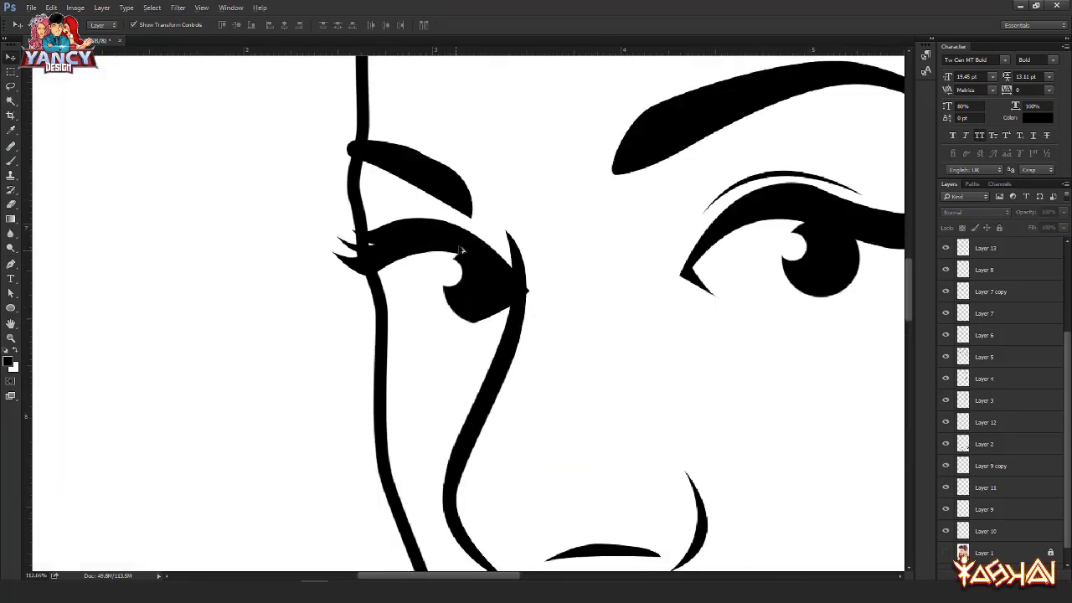
key("e")
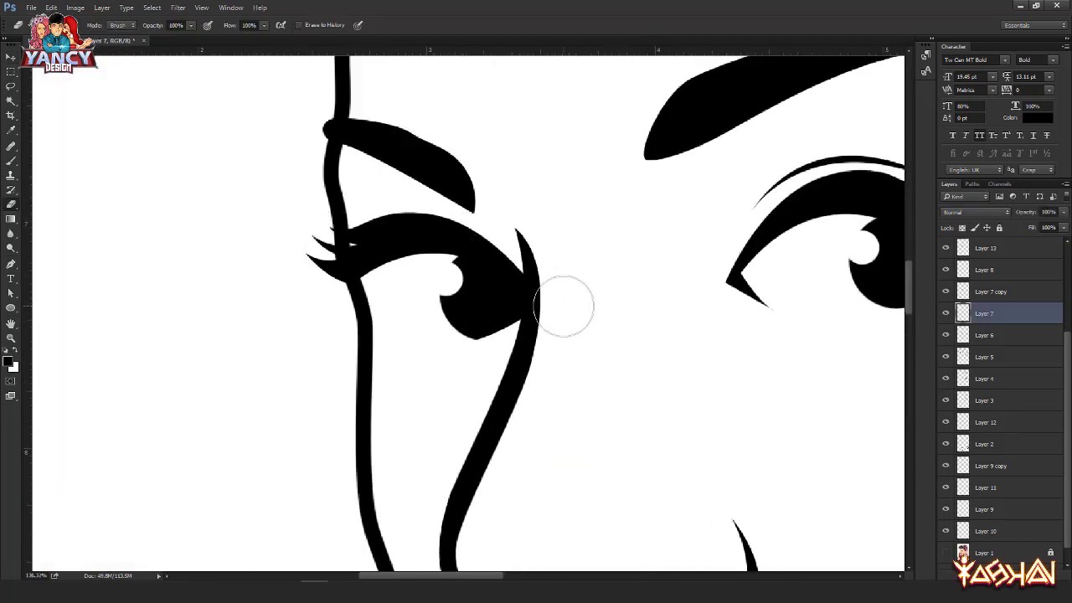
key("v")
scroll(563, 306, "down", 5)
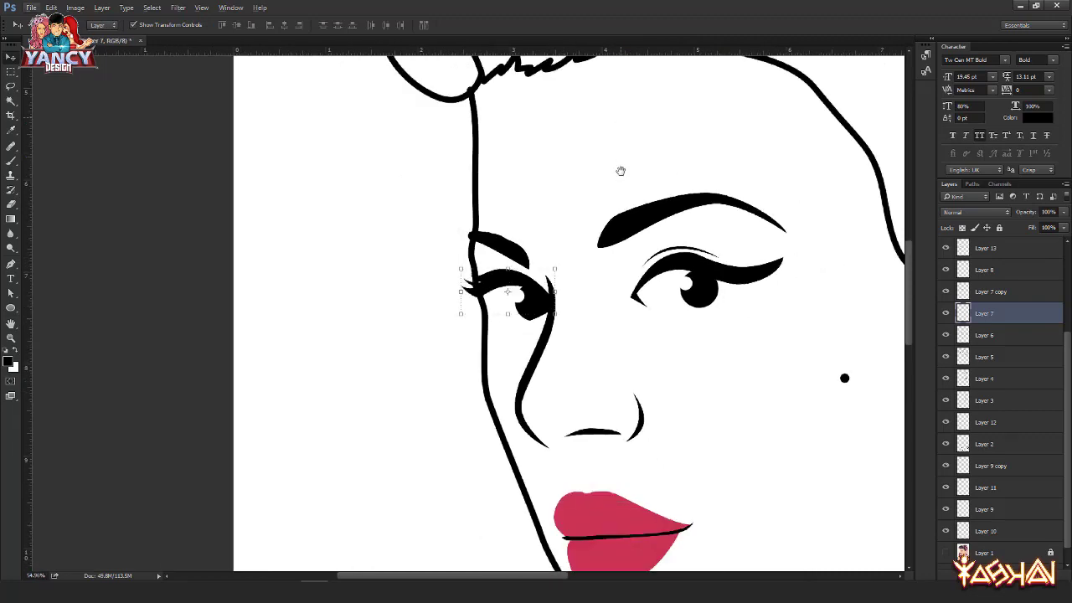
Step: Draw a Pen path along both edges of the jaw line's free end, meeting in a point at its tip
scroll(576, 263, "up", 3)
scroll(576, 262, "down", 10)
scroll(490, 296, "right", 3)
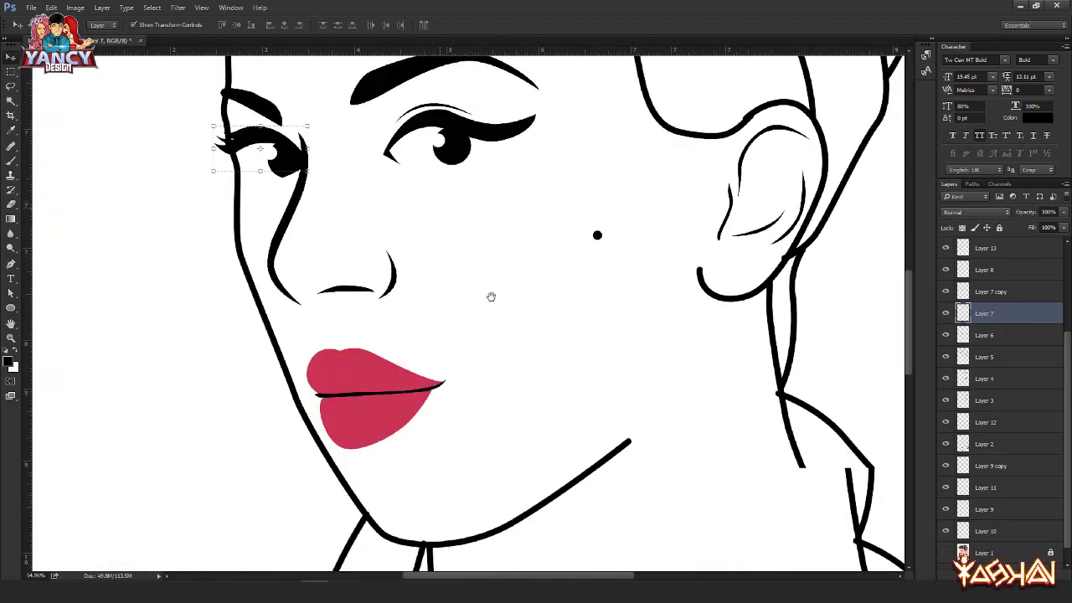
scroll(603, 234, "up", 2)
key("p")
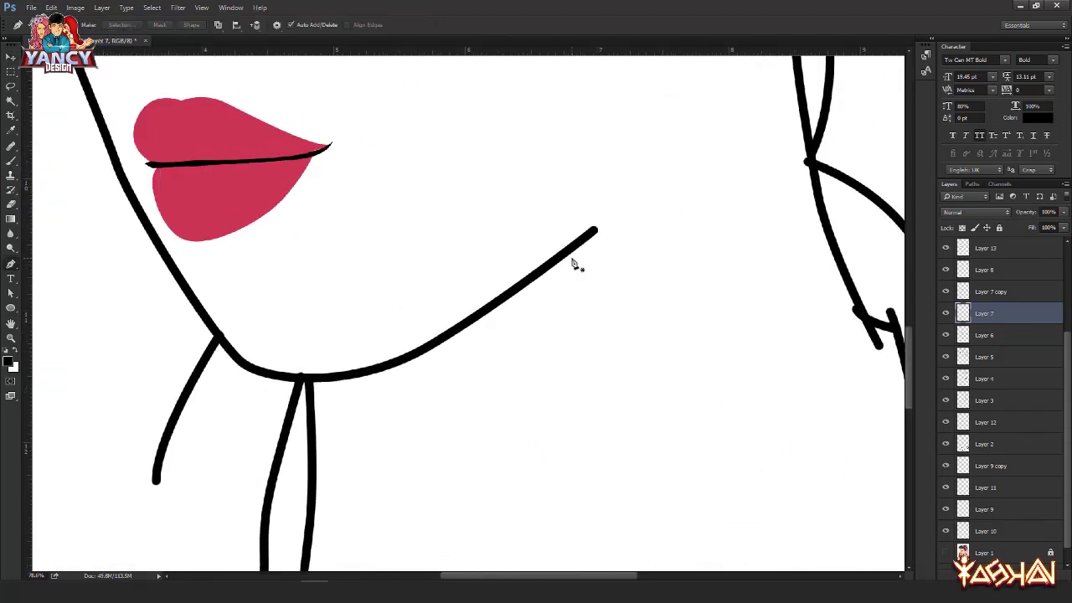
scroll(572, 258, "up", 2)
scroll(572, 256, "up", 1)
left_click(491, 300)
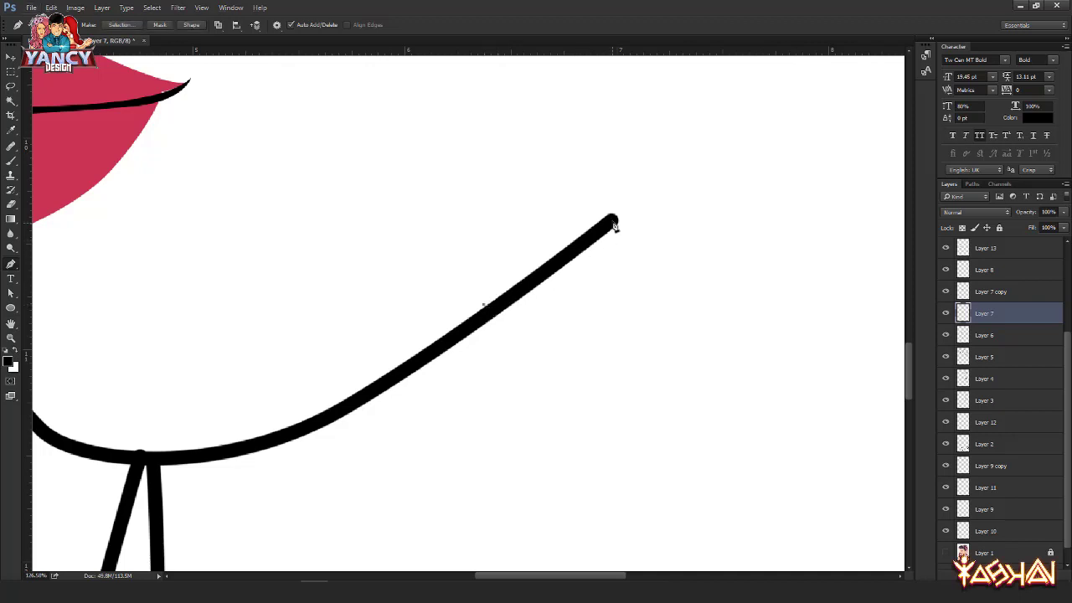
left_click(611, 221)
left_click_drag(516, 300, 487, 327)
Step: Close the Pen path in a wide loop around the jaw line's end and convert it to a selection
left_click_drag(537, 356, 603, 322)
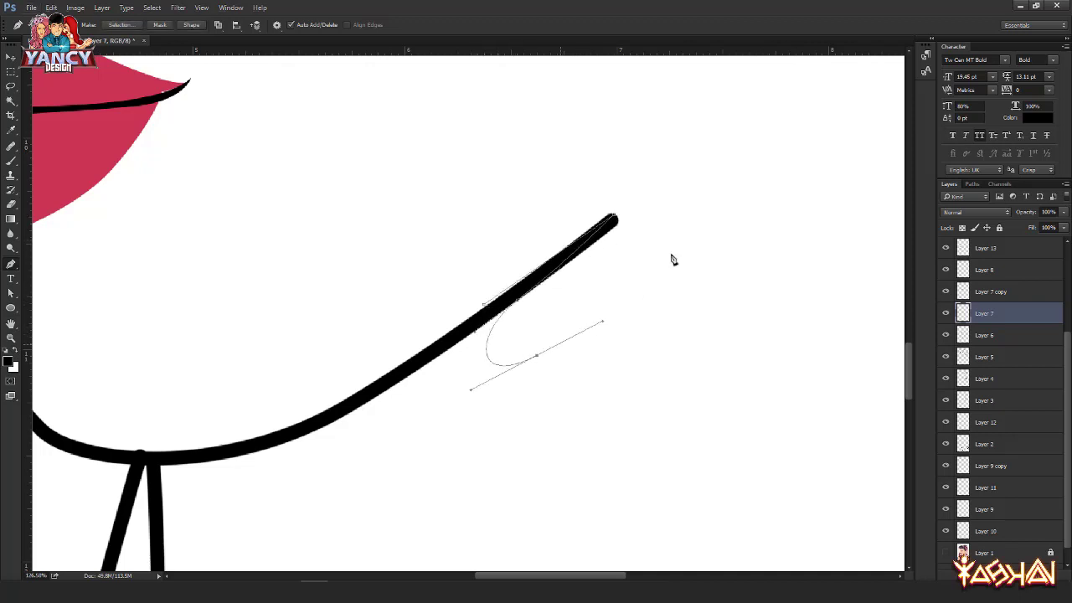
left_click_drag(682, 229, 687, 198)
left_click_drag(682, 166, 644, 167)
left_click_drag(475, 194, 471, 209)
left_click(457, 222)
key("ctrl+Return")
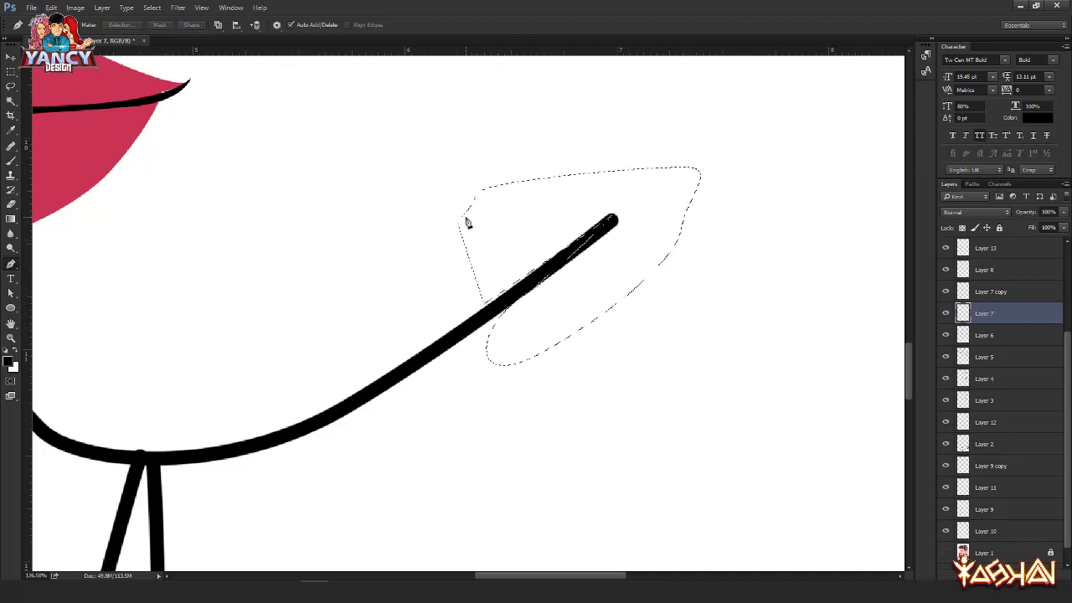
Step: Try to delete the selected area around the jaw line's end on Layer 7
key("Delete")
key("ctrl+d")
key("ctrl+z")
key("v")
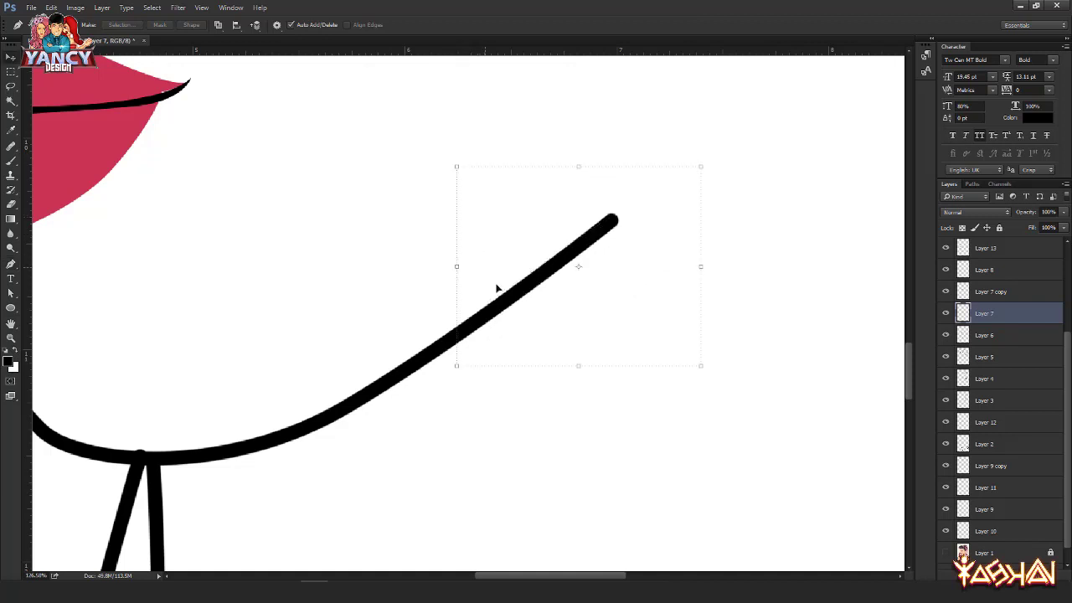
Step: Delete the selected area from the jaw line on Layer 6 to taper its end, and deselect
left_click(509, 296)
key("Delete")
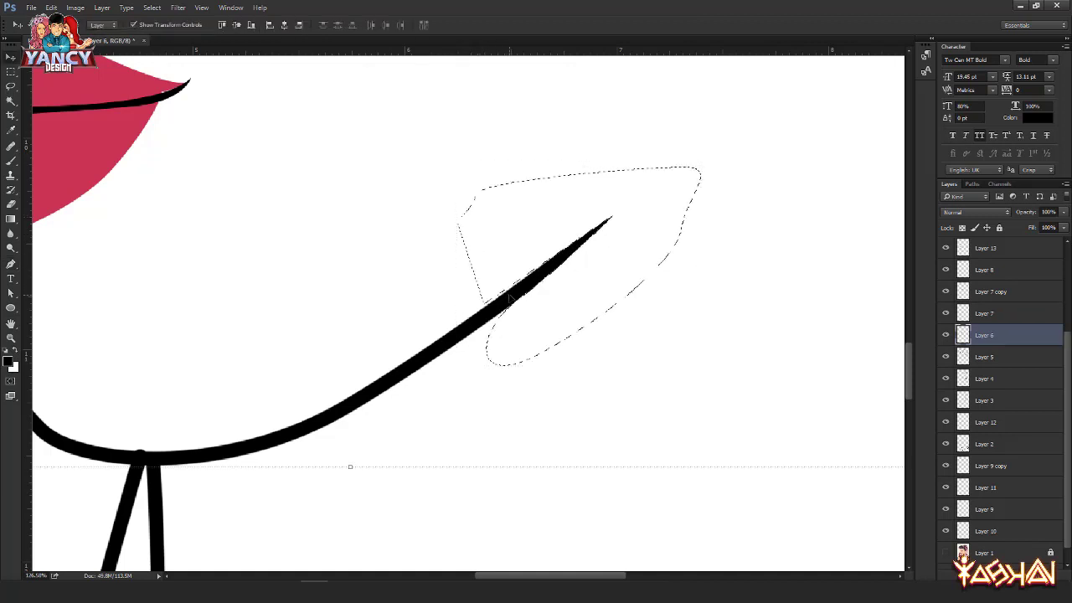
key("ctrl+d")
Step: Erase the ends of the neck and collar lines on Layer 2 that poke through the jaw line
scroll(510, 296, "down", 3)
left_click_drag(324, 343, 486, 231)
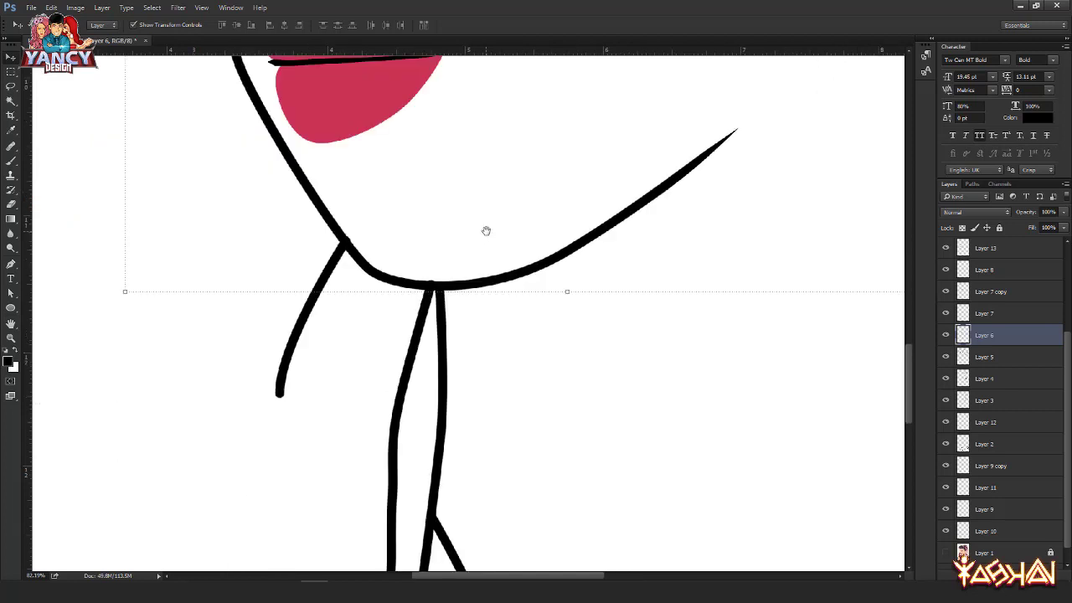
scroll(453, 287, "up", 1)
left_click(450, 359)
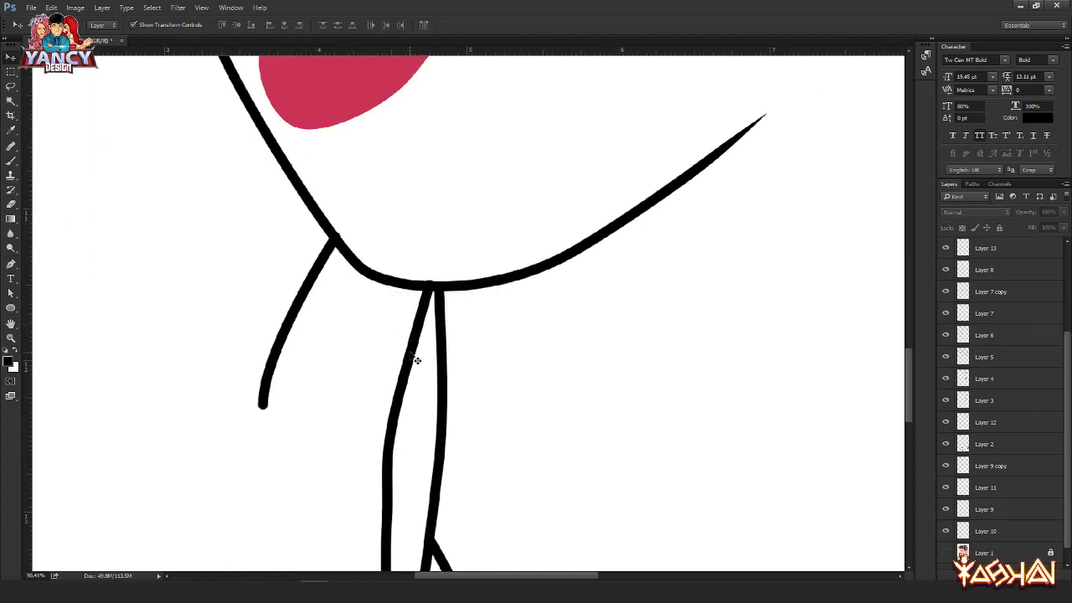
left_click(422, 354)
key("e")
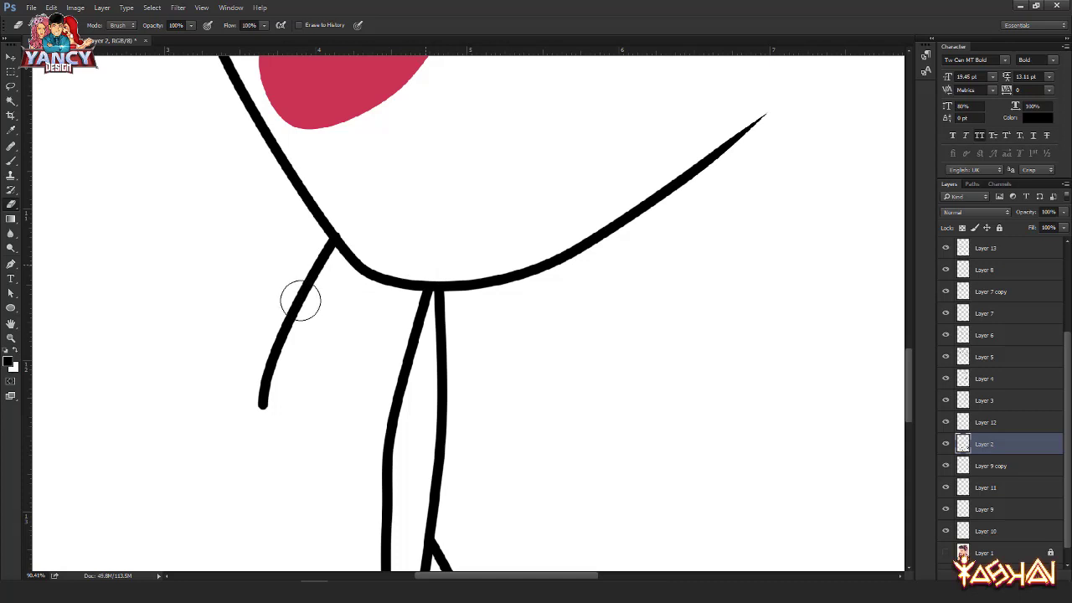
key("v")
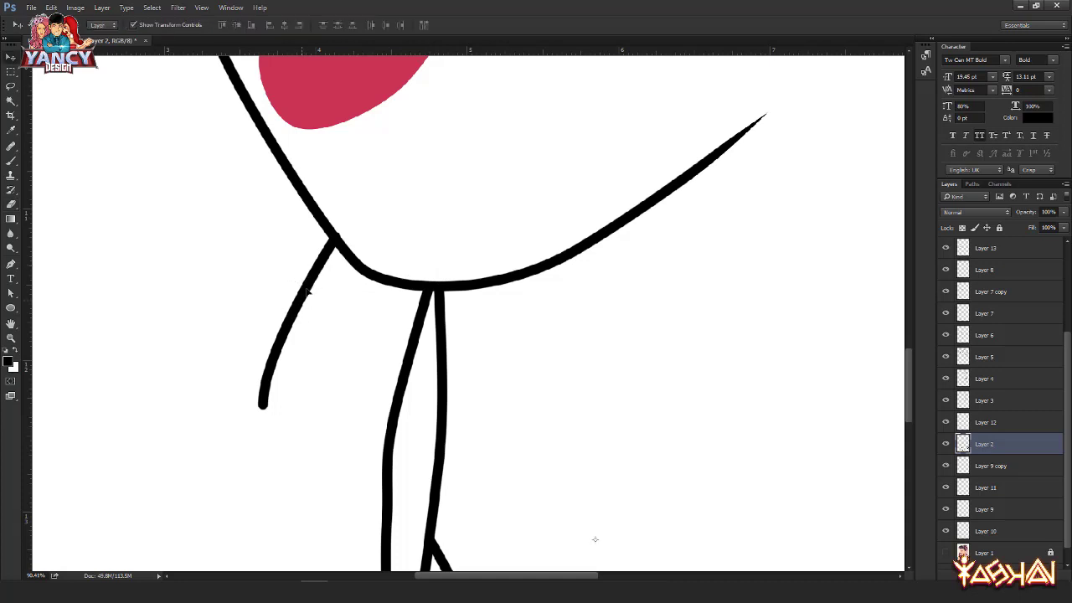
key("e")
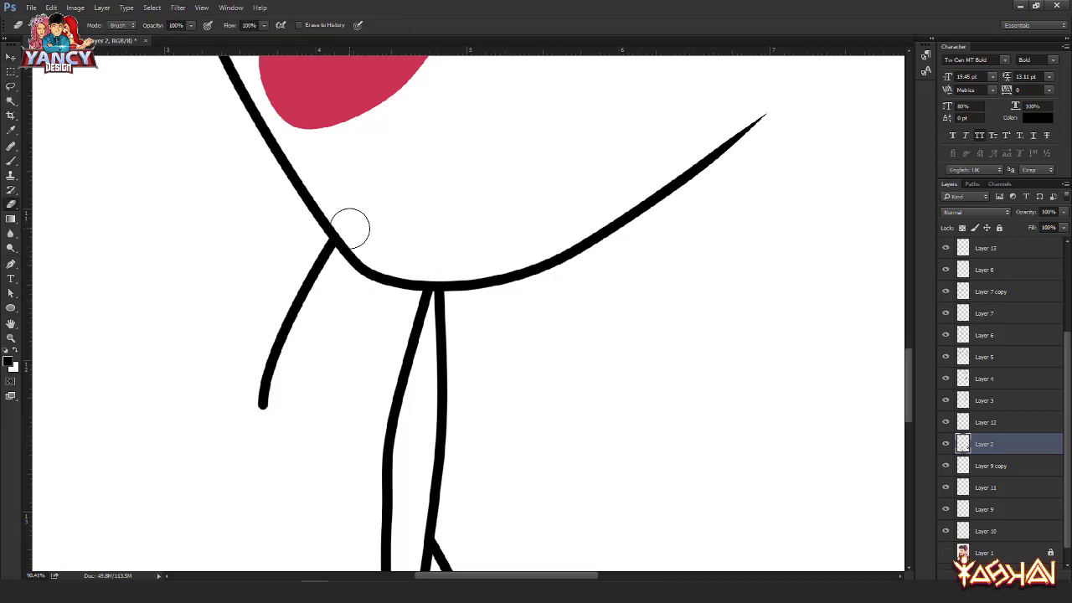
Step: Show the reference photo on Layer 1 and add a new layer above Layer 2
key("v")
scroll(392, 260, "down", 4)
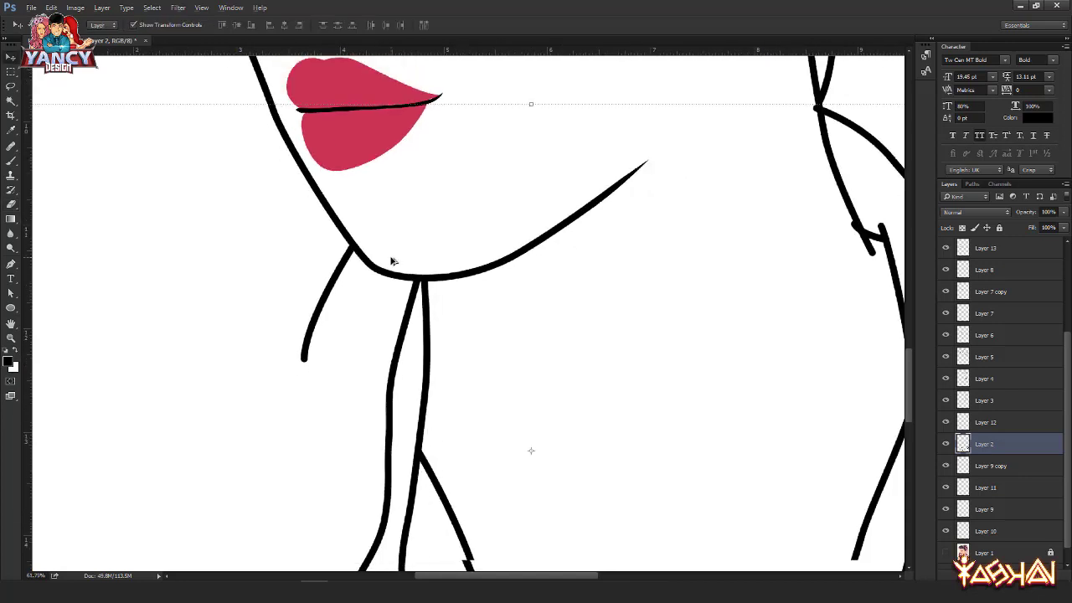
scroll(950, 502, "down", 1)
left_click(947, 536)
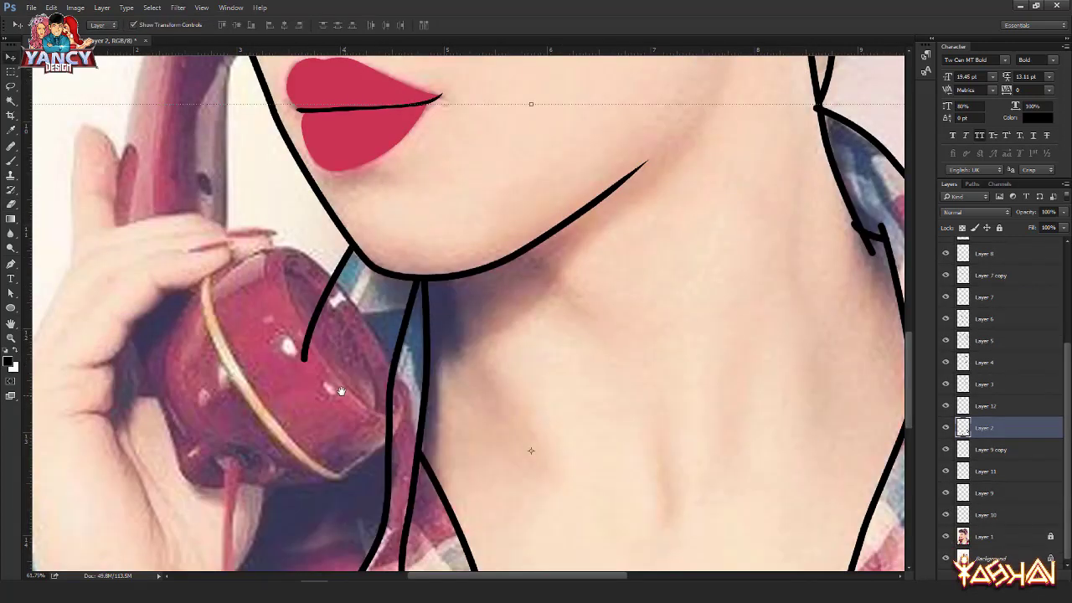
left_click_drag(346, 390, 391, 377)
key("ctrl+shift+n")
key("Return")
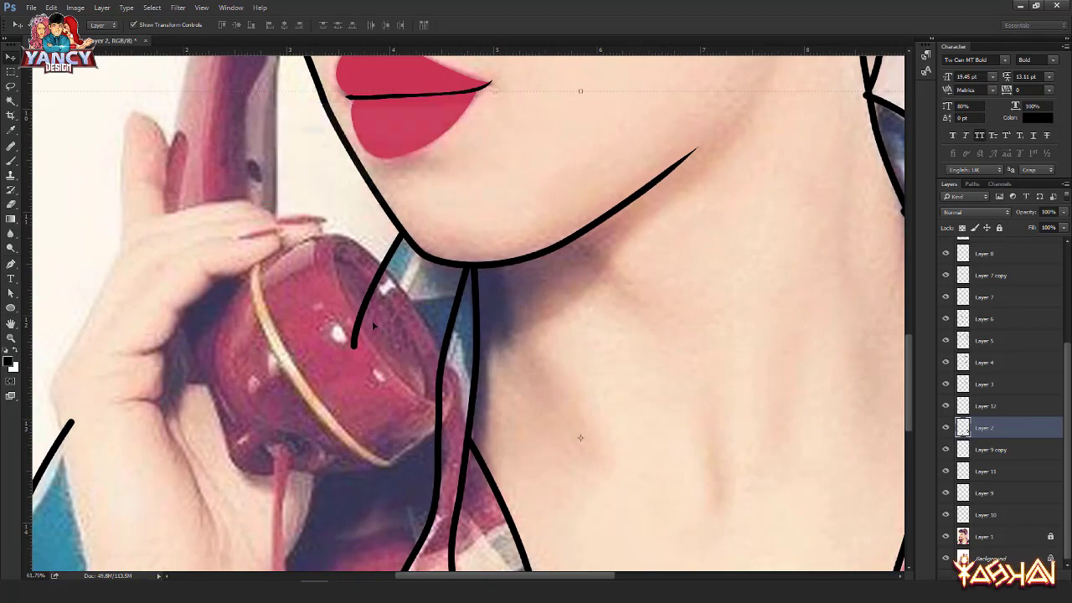
Step: Trace the telephone mouthpiece's outer outline with the Pen tool, from the fingertips around the far rim and underside to the palm
key("p")
scroll(343, 260, "up", 3)
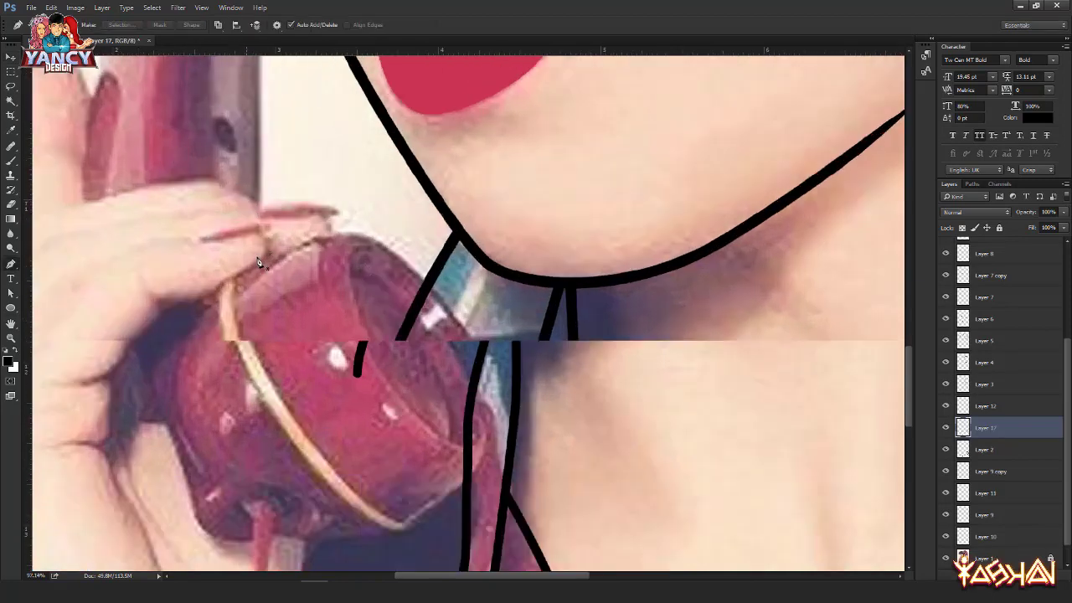
left_click(244, 286)
left_click_drag(348, 235, 386, 236)
left_click_drag(456, 335, 417, 223)
left_click_drag(429, 343, 401, 383)
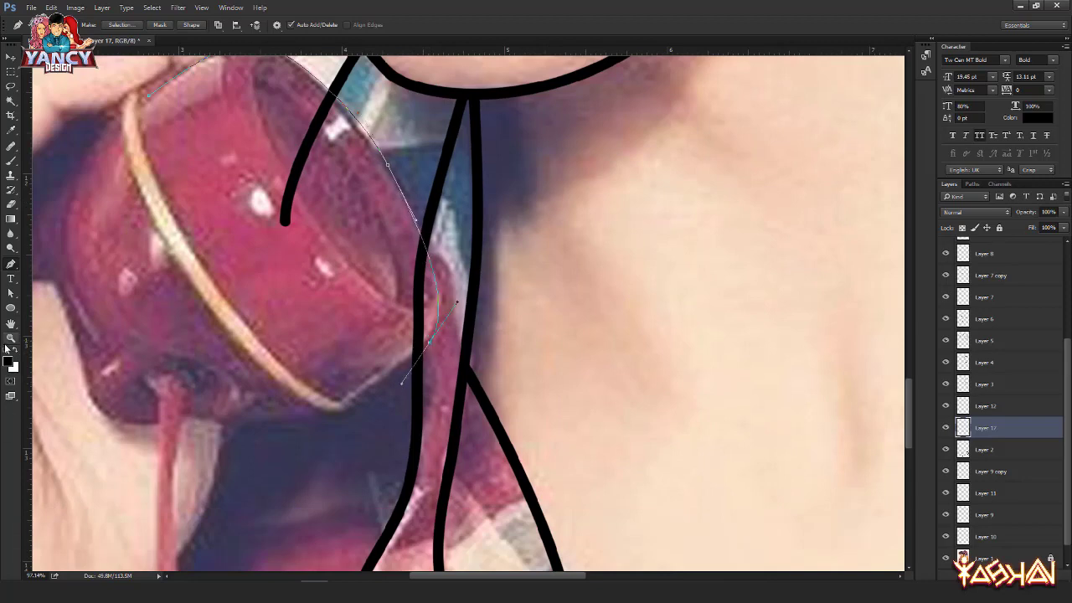
left_click_drag(352, 422, 331, 410)
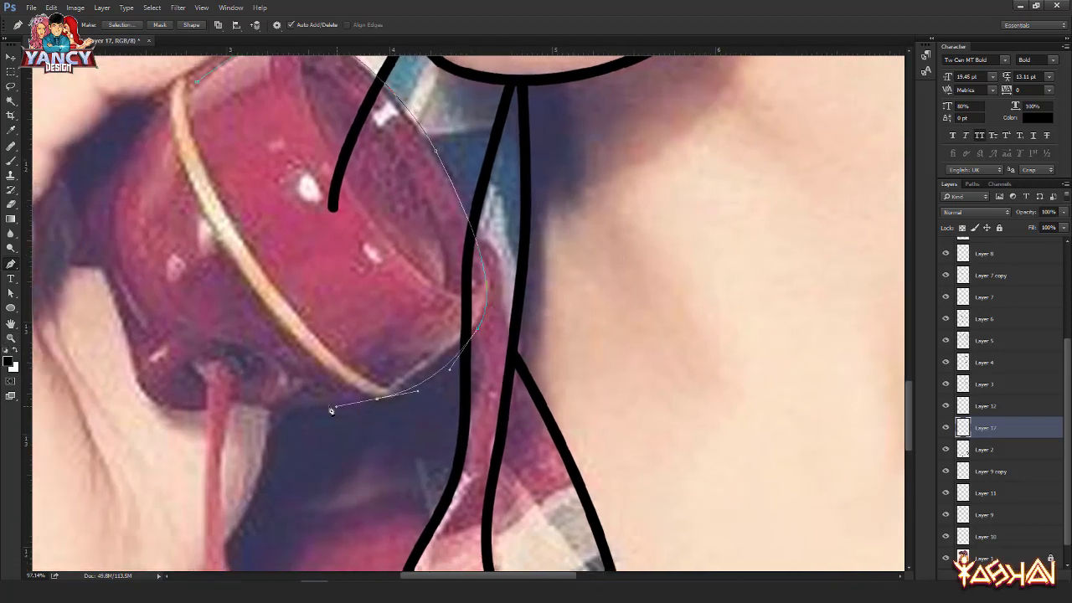
left_click_drag(255, 405, 232, 406)
left_click_drag(115, 221, 232, 377)
left_click(203, 347)
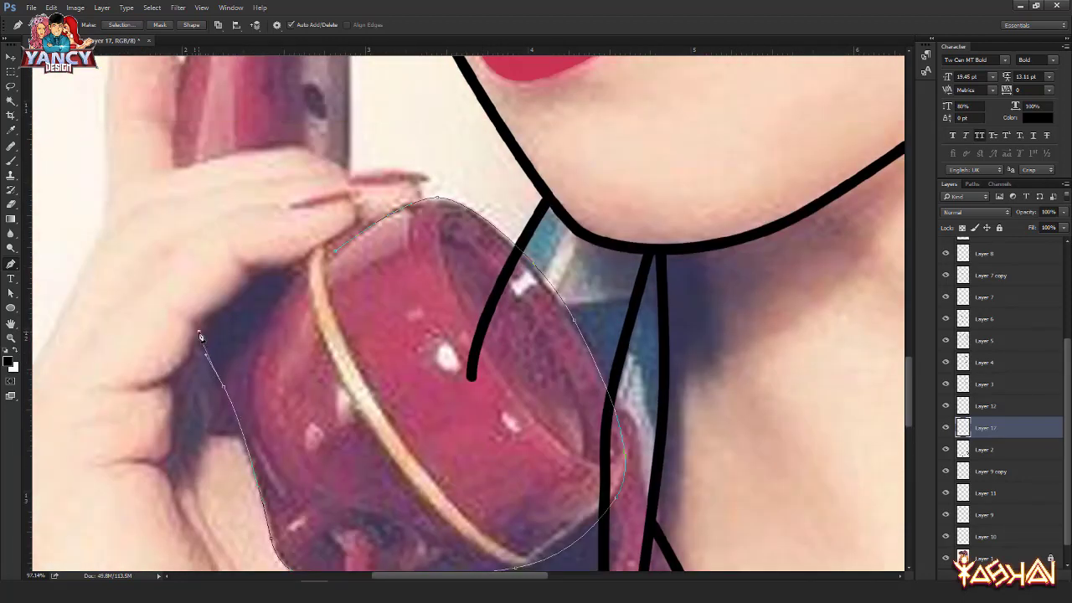
Step: Stroke the mouthpiece outline path with the black brush
right_click(209, 236)
left_click(180, 300)
key("b")
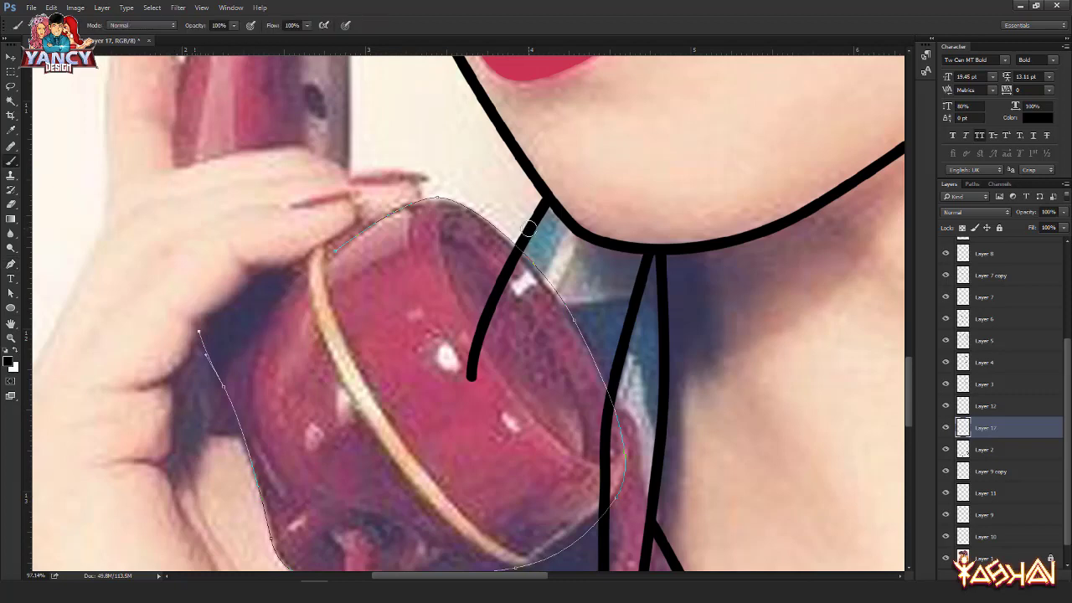
key("p")
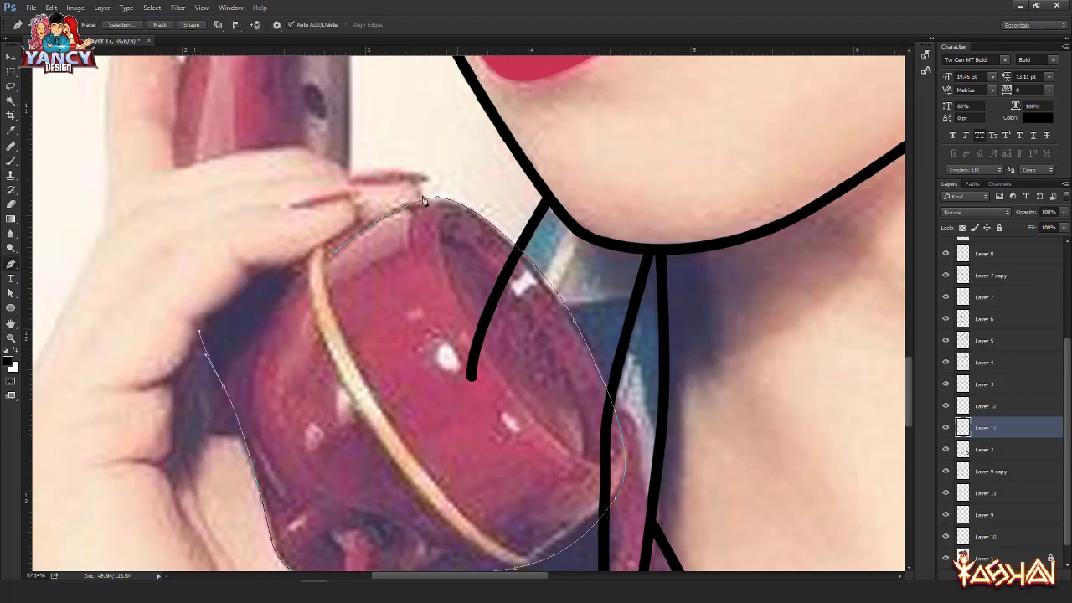
right_click(423, 198)
left_click(463, 266)
key("Return")
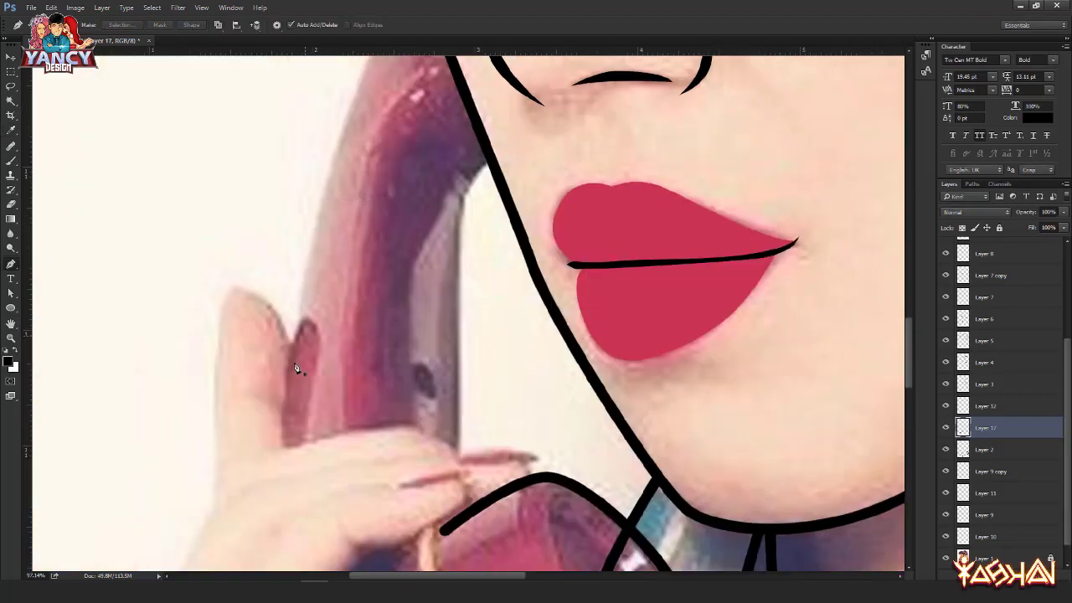
Step: Trace the handset's outer edge from the hand up to the earpiece and stroke the path with the brush
left_click(282, 448)
scroll(325, 239, "up", 3)
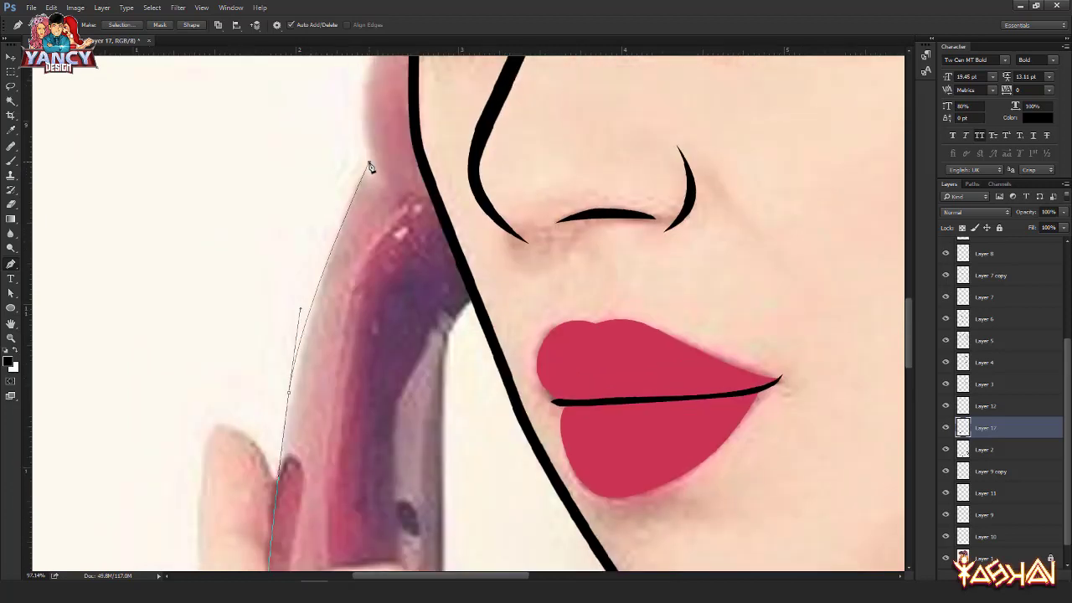
left_click(369, 167)
right_click(369, 167)
left_click(369, 228)
key("Return")
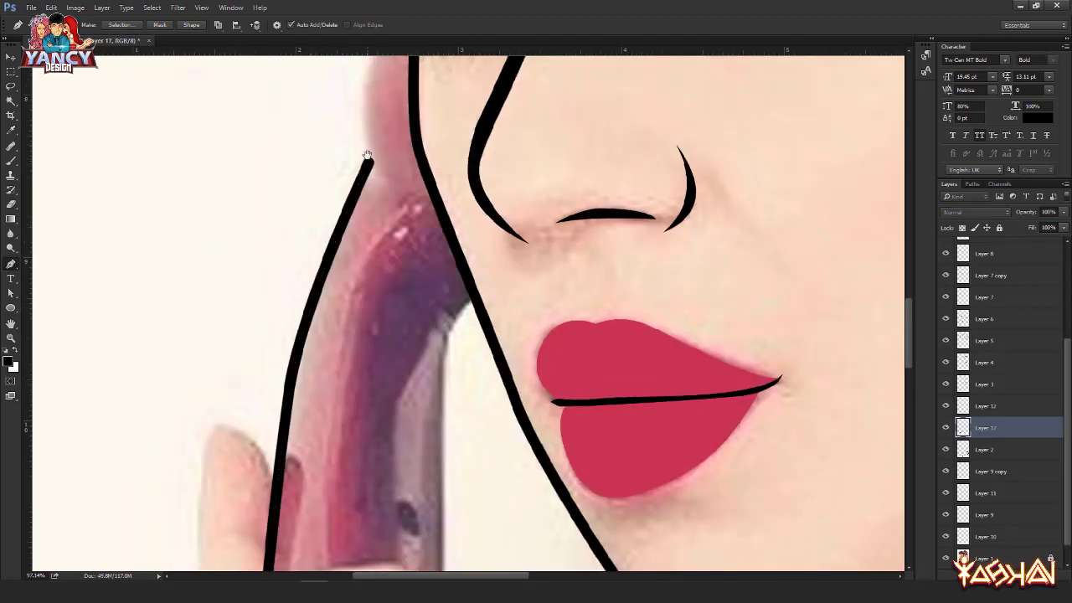
Step: Trace the earpiece's curved outer edge up to the face line beside the eye and stroke it with the brush
left_click_drag(367, 155, 374, 346)
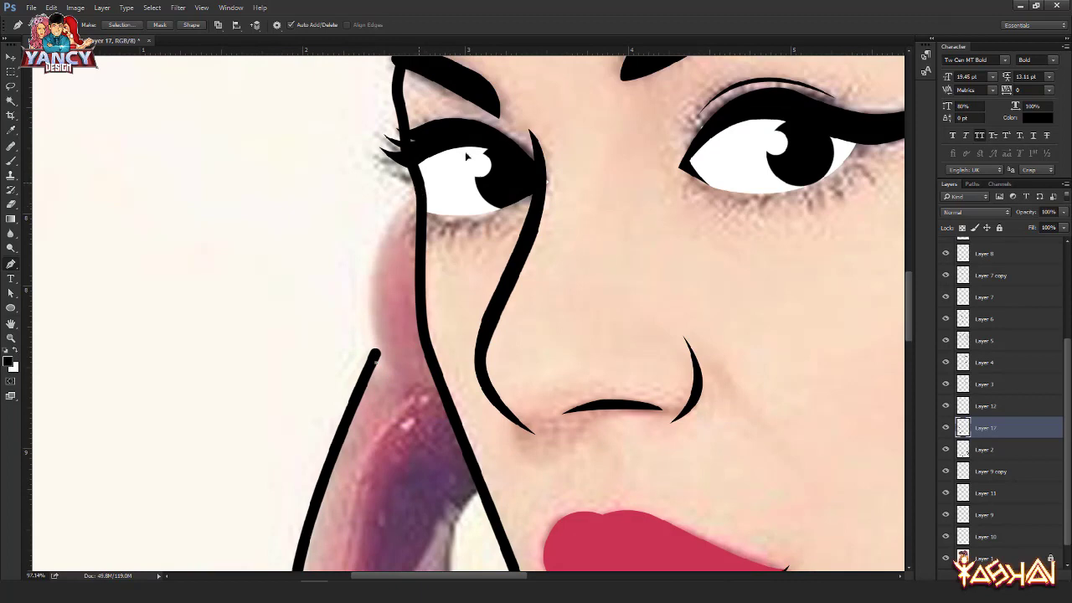
left_click_drag(415, 185, 483, 141)
right_click(359, 191)
left_click(389, 267)
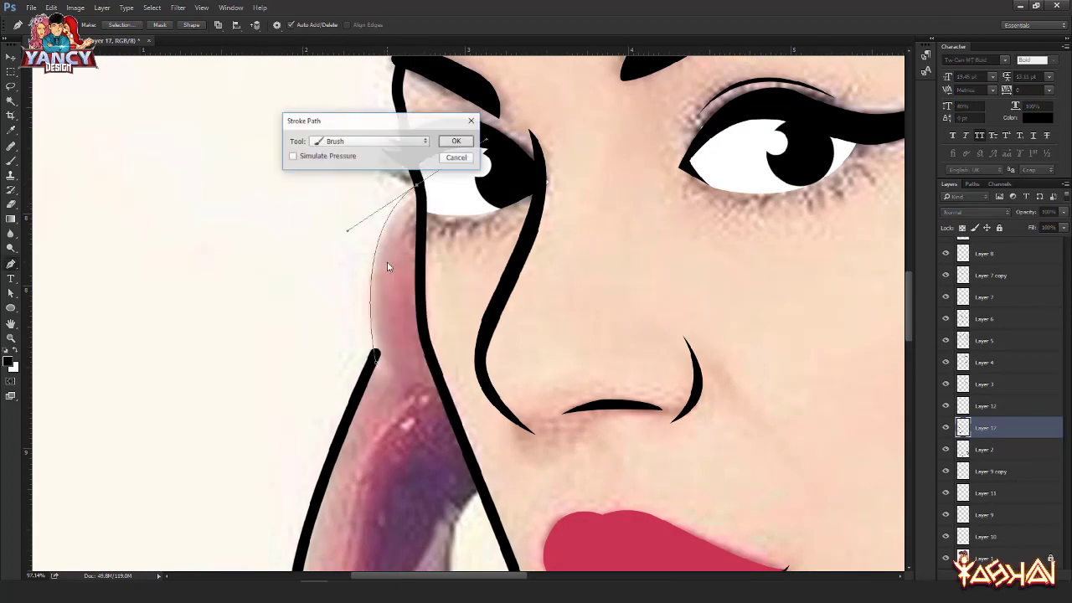
key("Return")
Step: Trace the handset's inner edge from the cheek line down to the fingernail and stroke it with the brush
scroll(419, 251, "down", 5)
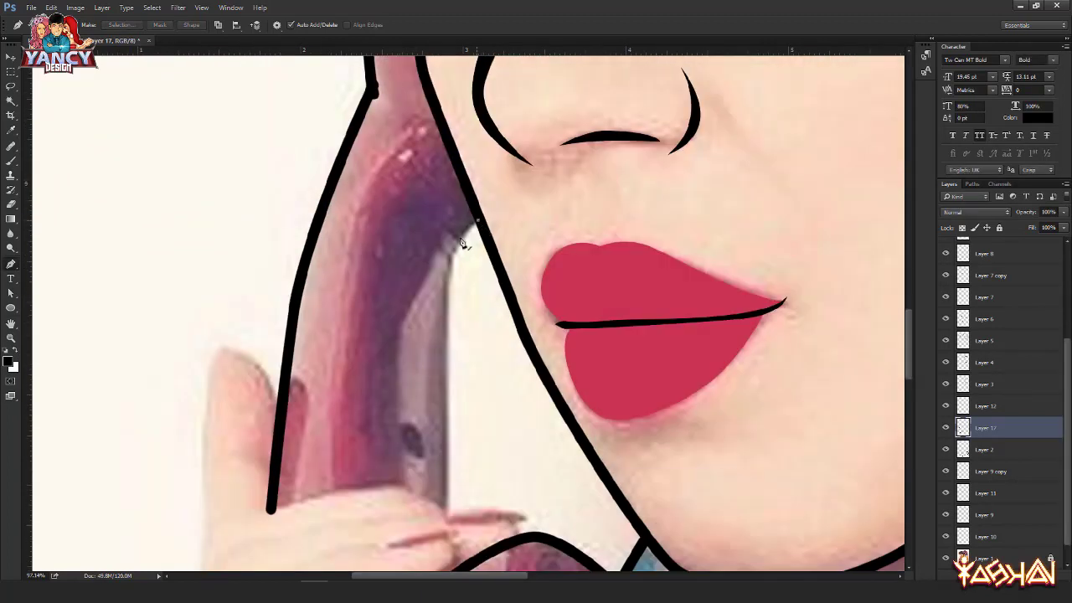
left_click_drag(449, 280, 448, 310)
left_click_drag(425, 269, 396, 134)
left_click(420, 385)
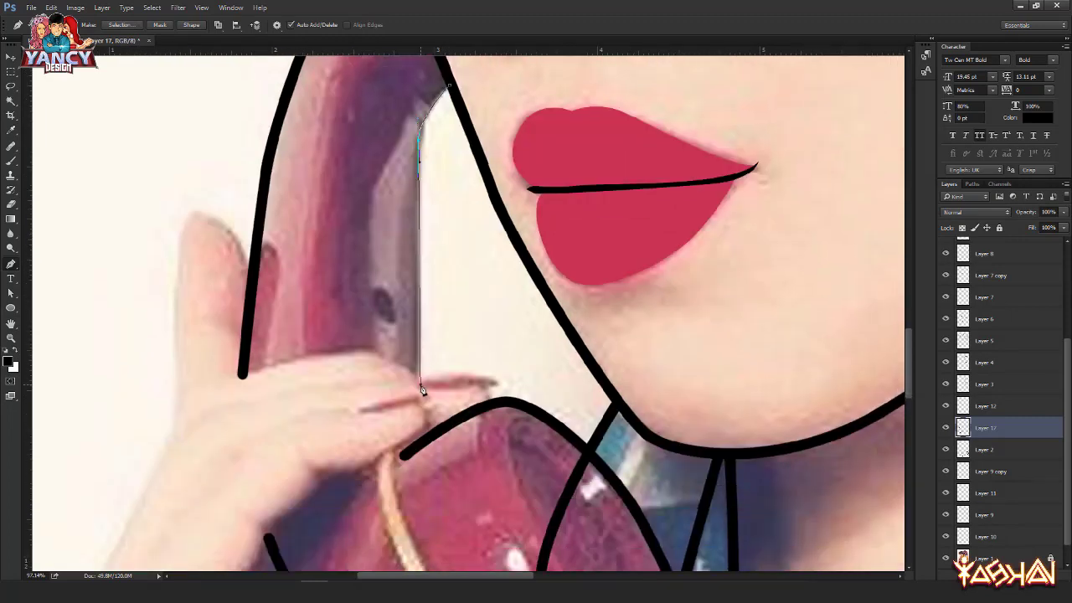
right_click(315, 156)
left_click(341, 232)
key("Return")
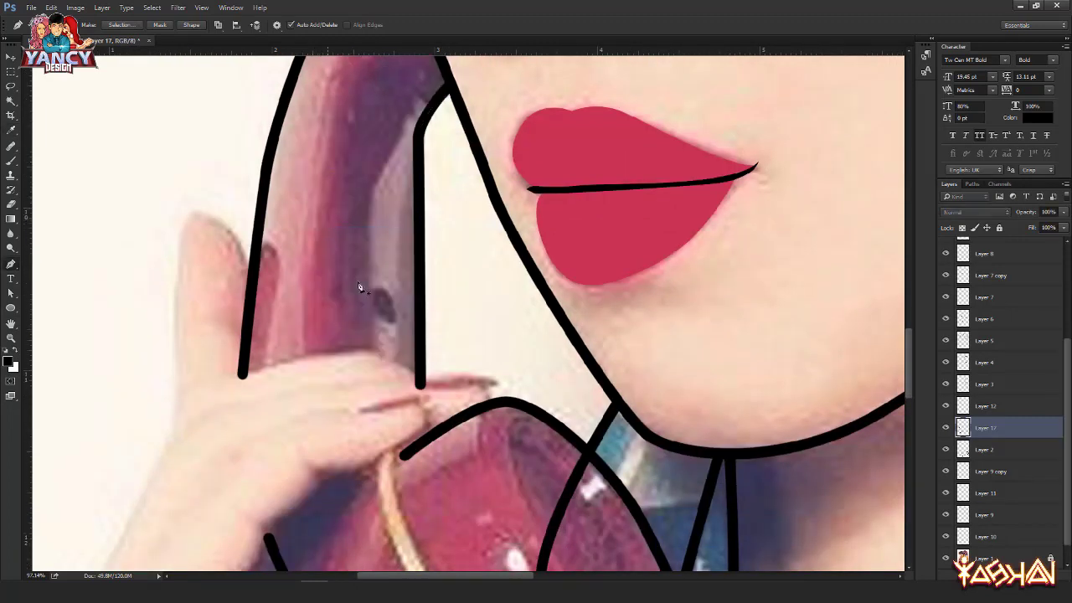
Step: Draw a thin closed Pen shape with tapered ends along the outer ring of the mouthpiece
left_click_drag(360, 201, 358, 233)
scroll(358, 234, "down", 1)
left_click_drag(397, 395, 391, 201)
left_click_drag(398, 365, 384, 256)
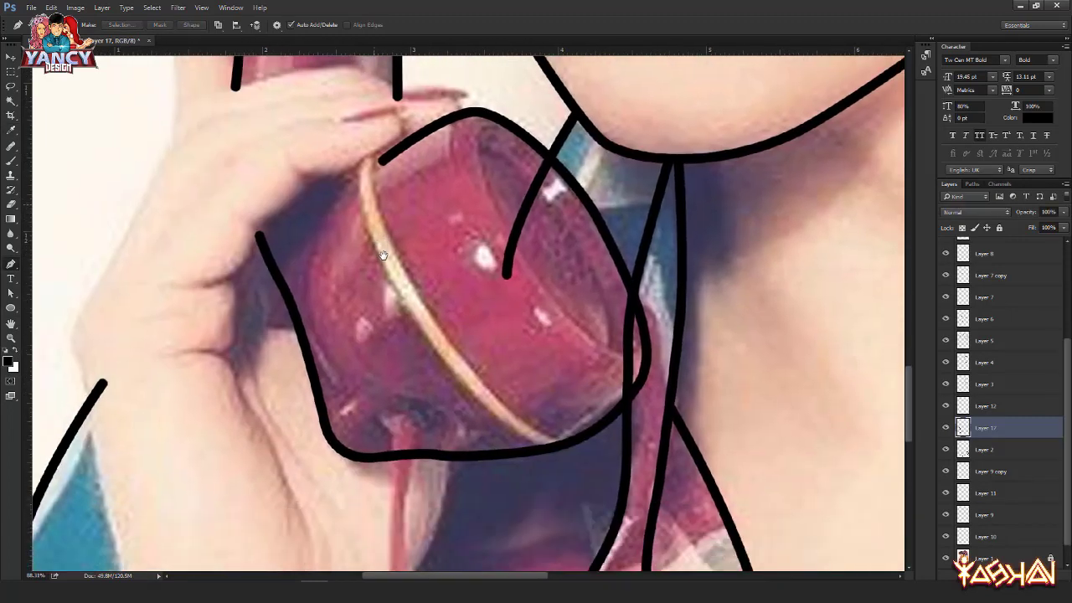
left_click(451, 136)
left_click_drag(502, 267, 552, 340)
left_click(626, 369)
right_click(443, 173)
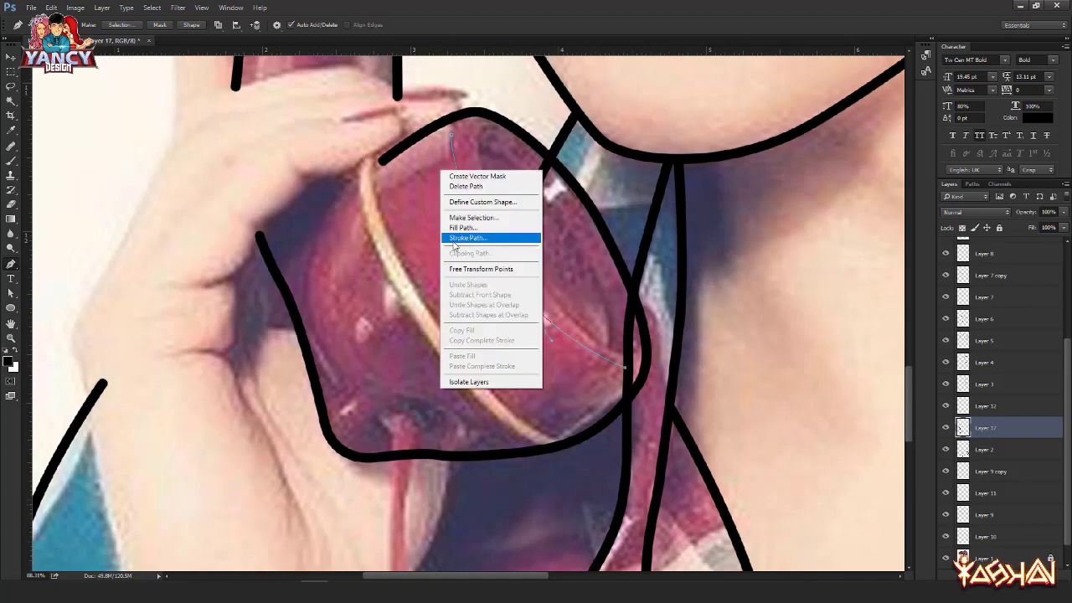
left_click(421, 248)
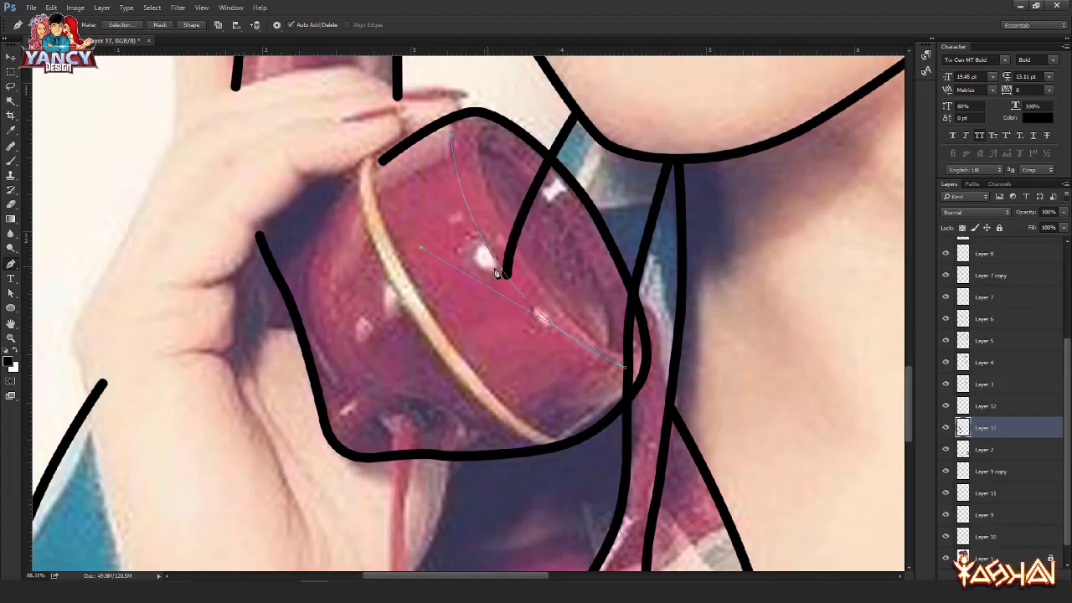
key("ctrl+z")
left_click_drag(490, 268, 452, 192)
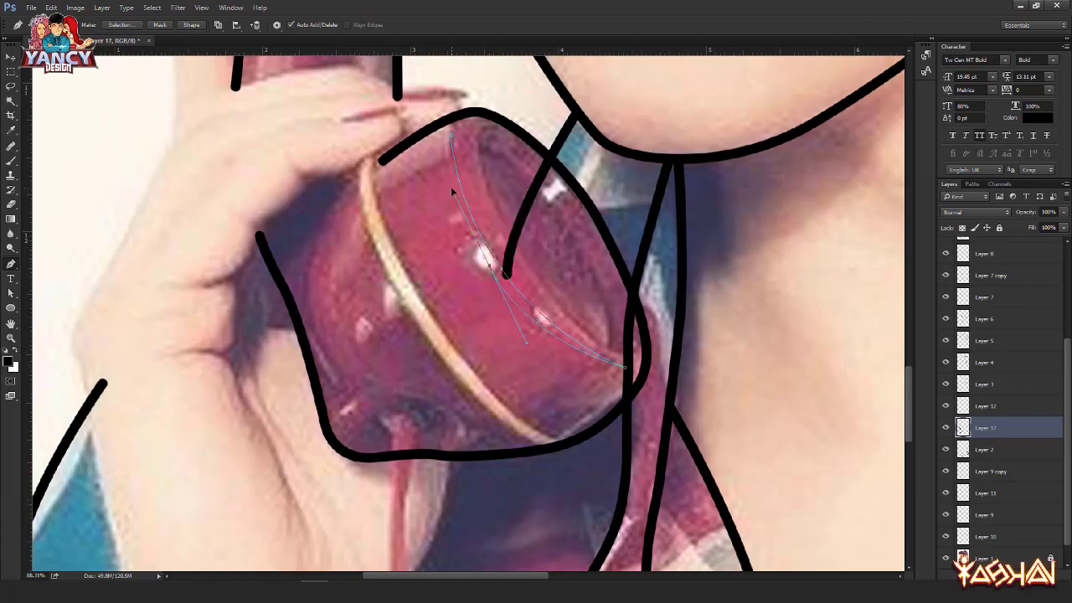
left_click(451, 137)
Step: Draw a second thin tapered Pen shape along the near edge of the mouthpiece's opening
left_click_drag(482, 170, 491, 211)
left_click_drag(629, 354, 694, 342)
left_click(630, 353, "alt")
left_click(524, 252)
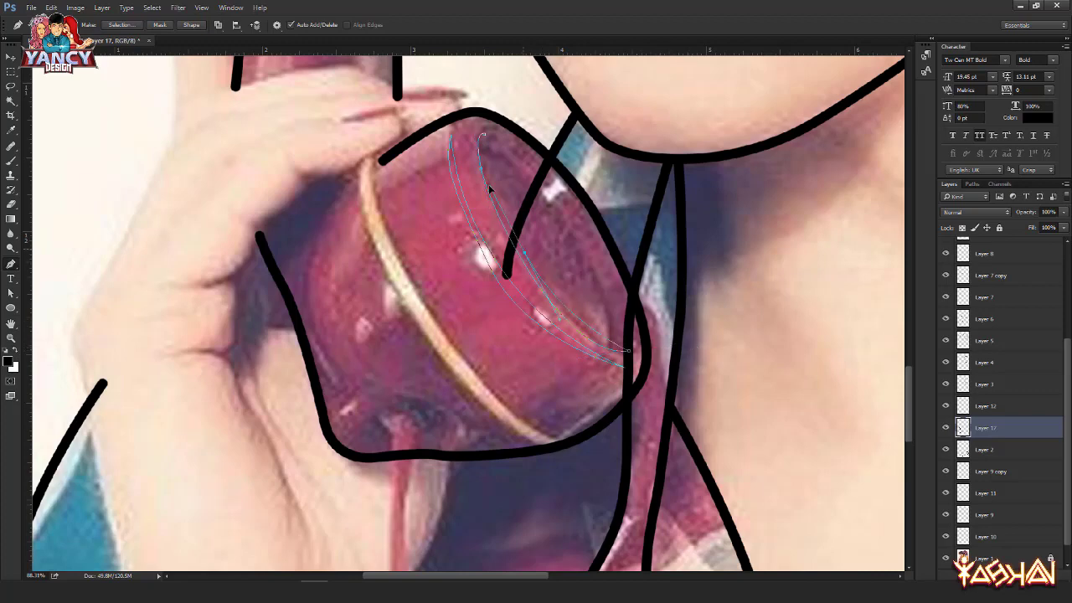
left_click(484, 137)
Step: Draw a third tapered shape along the opening's far edge, and load the three paths as a selection on a new layer
left_click_drag(613, 344, 628, 459)
left_click(612, 344, "alt")
key("ctrl+Return")
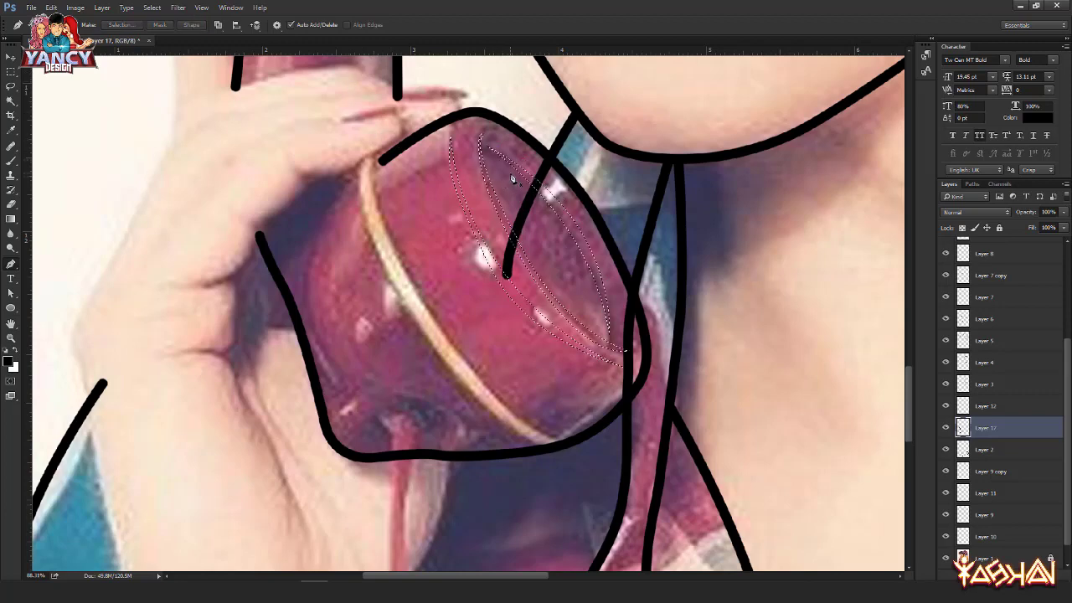
key("ctrl+shift+n")
key("Return")
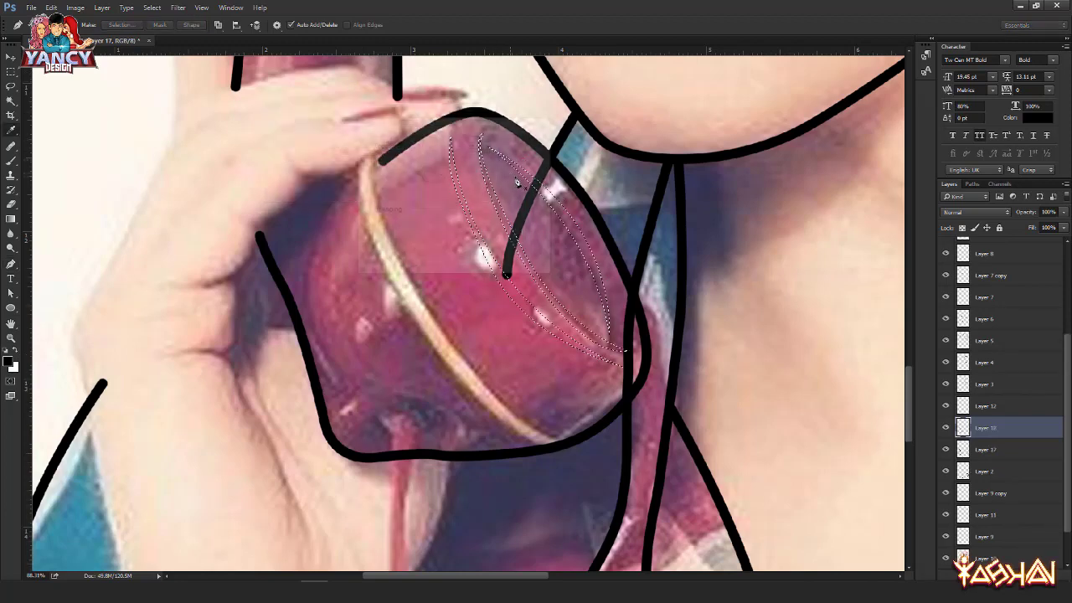
key("shift+F5")
key("Return")
key("v")
key("ctrl+d")
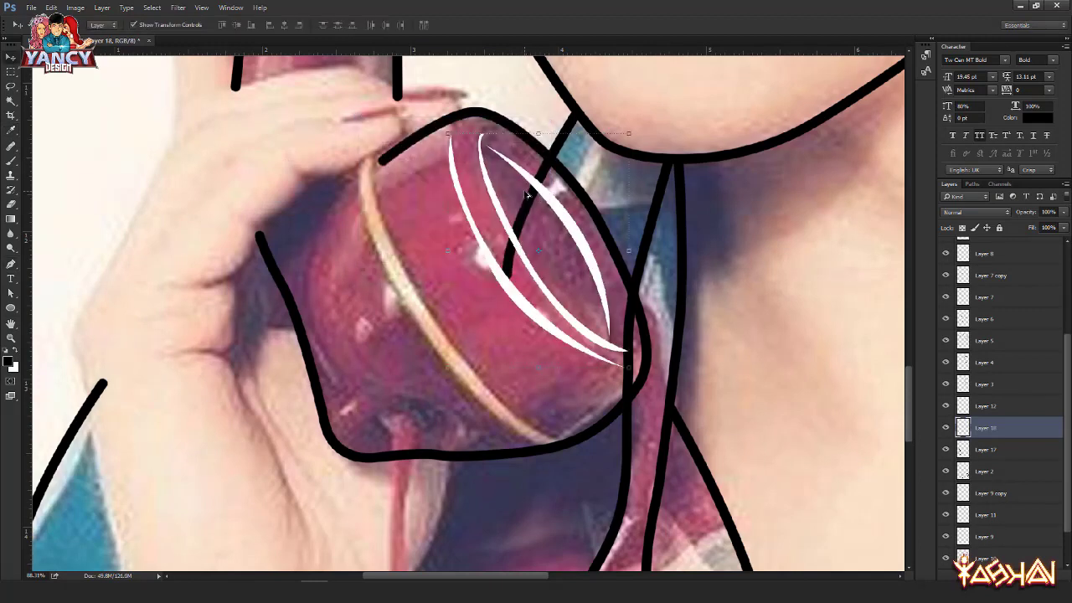
key("ctrl+alt+z")
key("ctrl+alt+z")
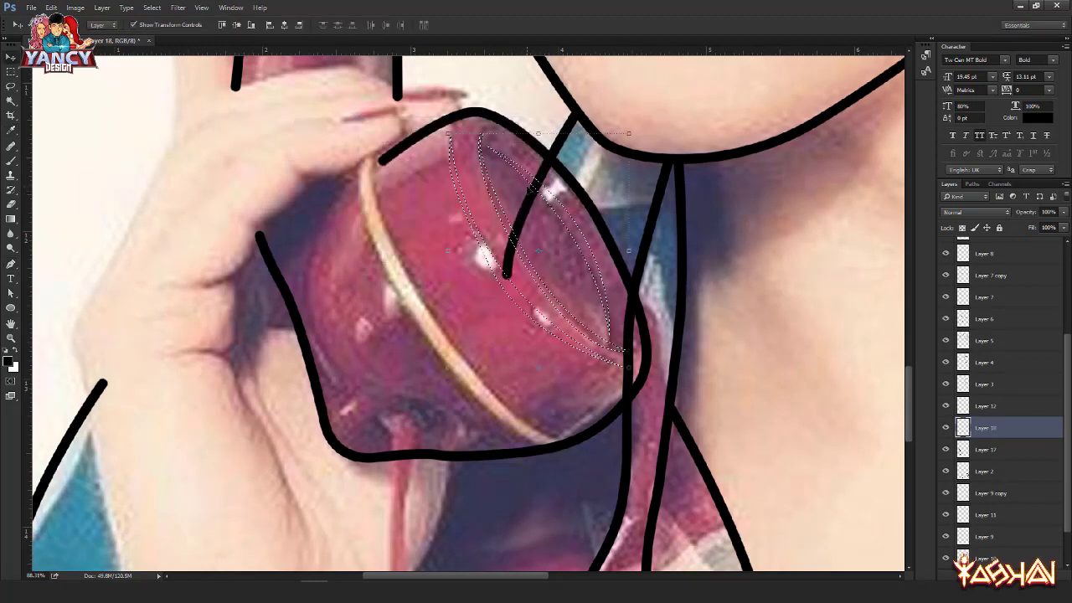
Step: Fill the selected rim shapes with the black foreground color at 100% opacity in Normal mode, and deselect
key("i")
key("shift+F5")
left_click(460, 156)
left_click(460, 171)
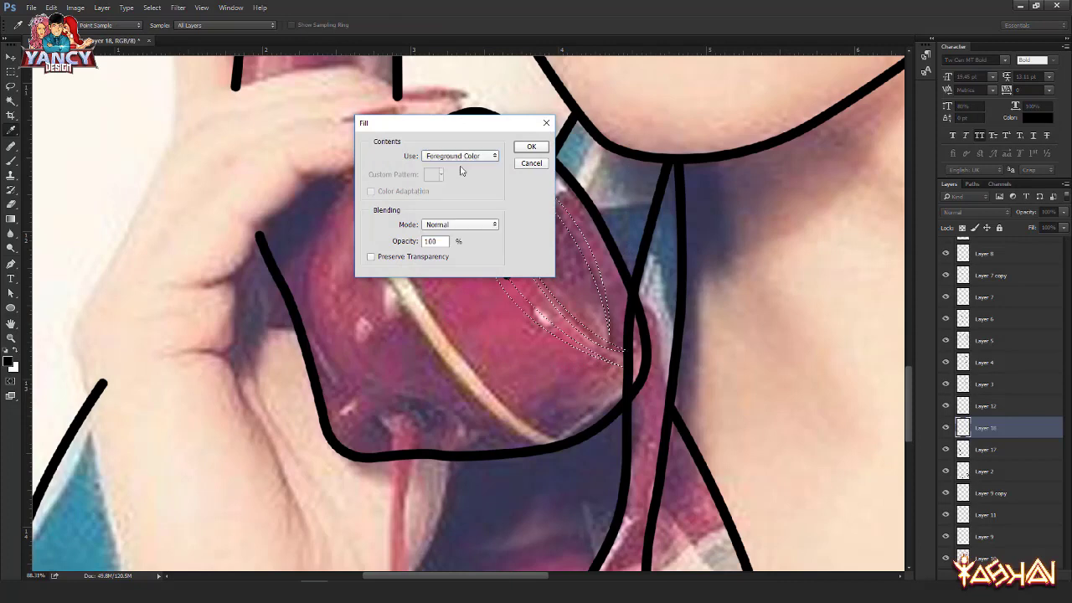
key("Return")
key("v")
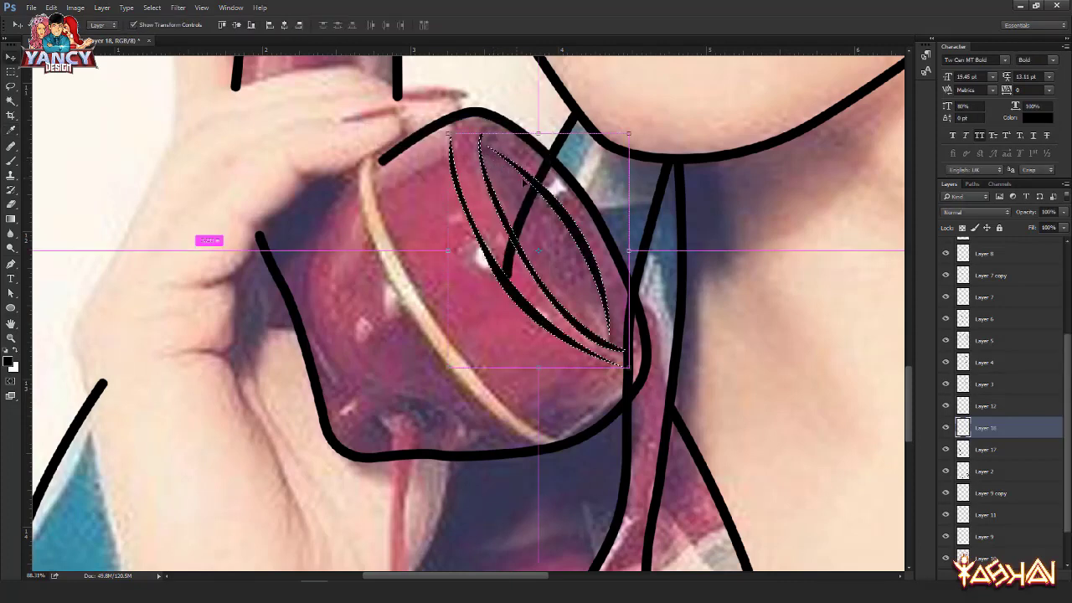
key("ctrl+d")
Step: Erase the parts of the neck and collar lines on Layer 2 that cross the telephone mouthpiece
left_click(536, 177, "ctrl")
key("e")
mouse_move(538, 173)
left_mouse_down()
mouse_move(496, 297)
mouse_move(590, 296)
mouse_move(614, 314)
mouse_move(622, 343)
mouse_move(620, 308)
left_mouse_up()
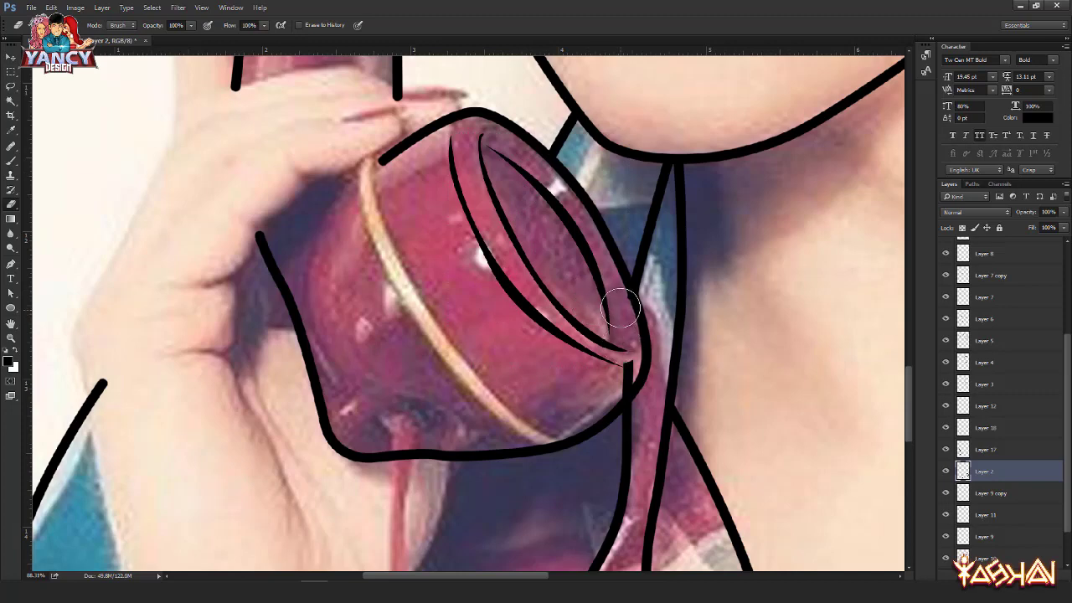
mouse_move(616, 361)
left_mouse_down()
mouse_move(617, 379)
mouse_move(607, 375)
left_mouse_up()
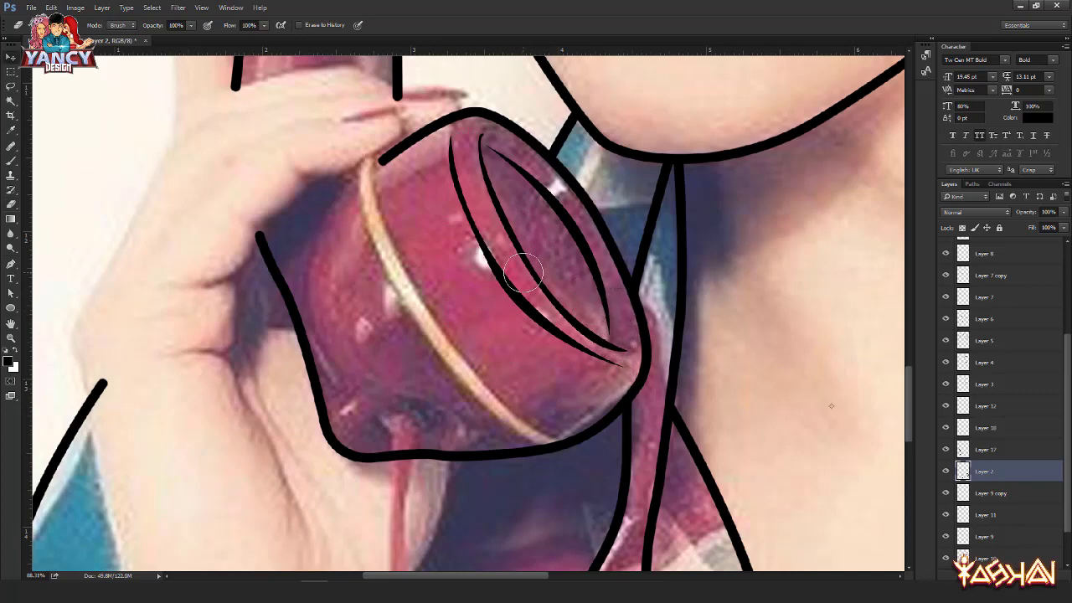
Step: Draw a thin tapered Pen shape on a new layer along the inner shading edge of the handset's handle
key("v")
scroll(523, 273, "down", 4)
left_click_drag(498, 253, 524, 416)
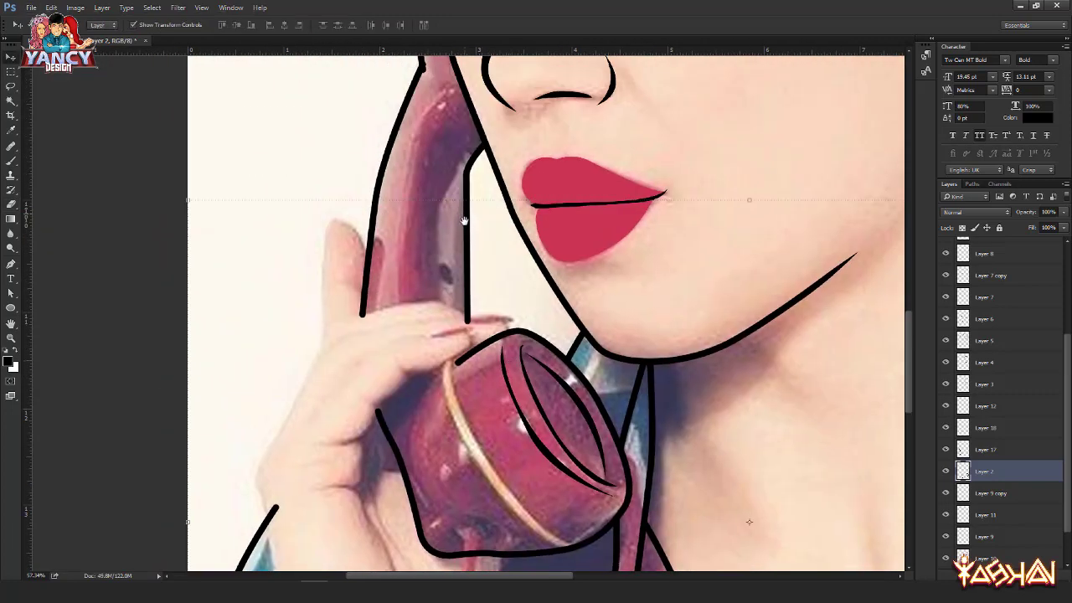
left_click_drag(464, 220, 486, 318)
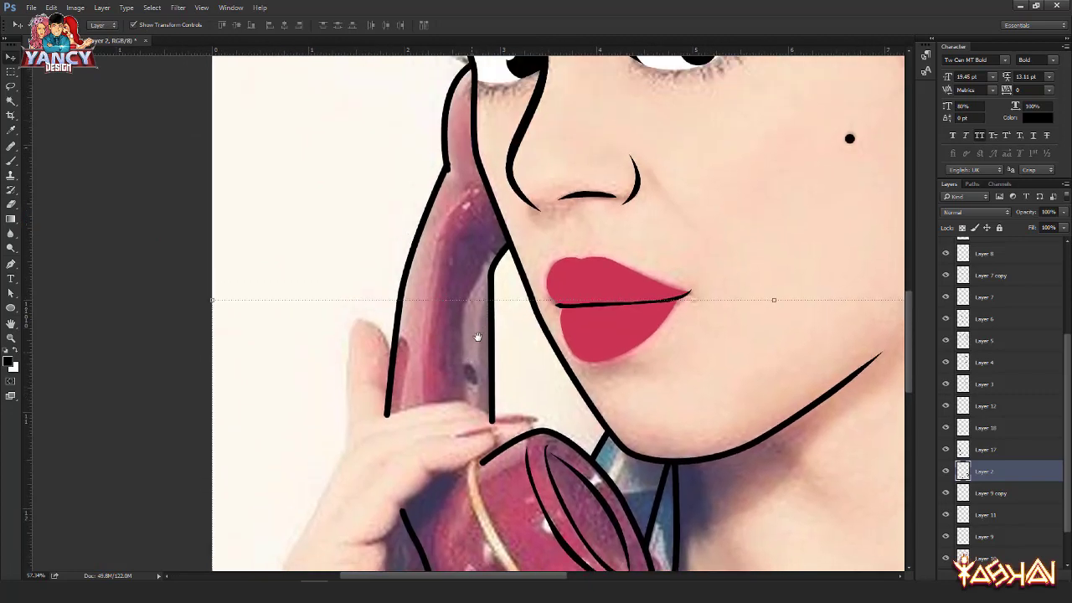
key("ctrl+shift+n")
key("Return")
key("p")
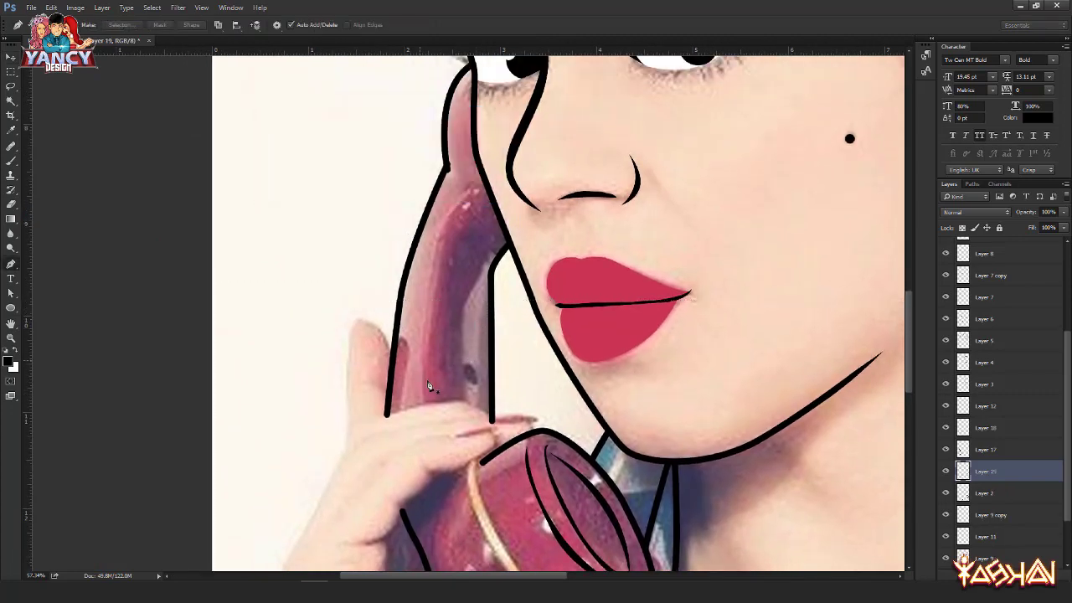
left_click(433, 381)
left_click_drag(467, 190, 472, 204)
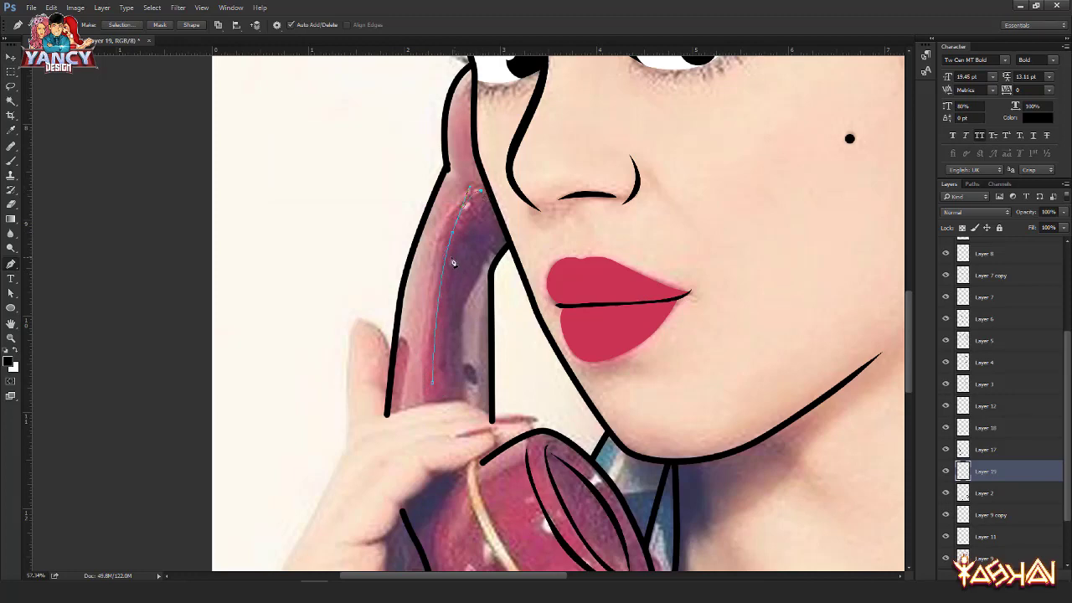
left_click_drag(457, 237, 449, 264)
left_click(434, 382)
Step: Fill the tapered shape on the handset's handle with black
right_click(411, 243)
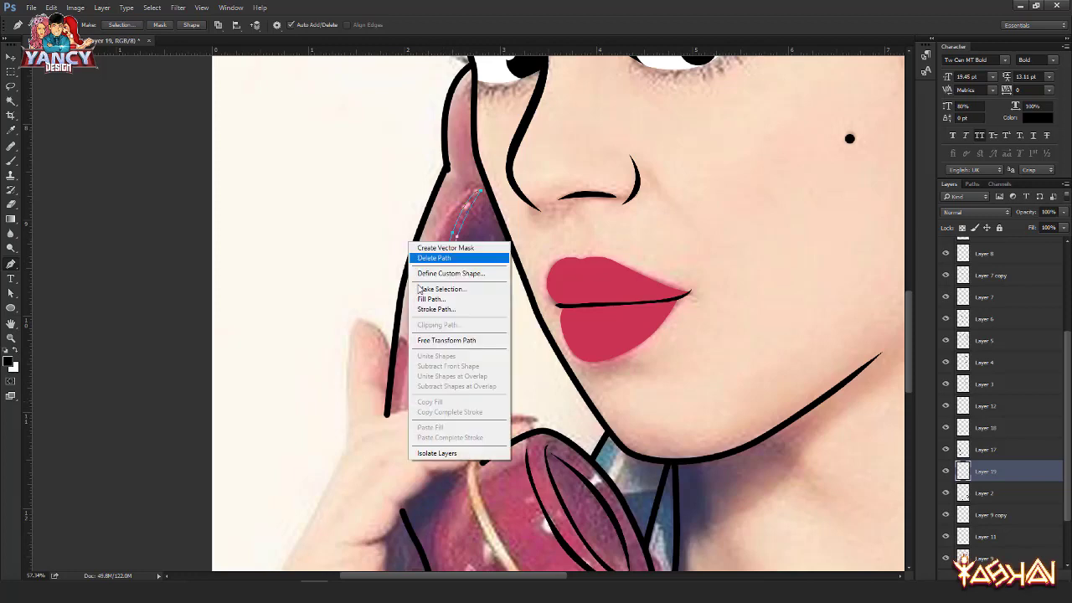
left_click(422, 299)
key("Return")
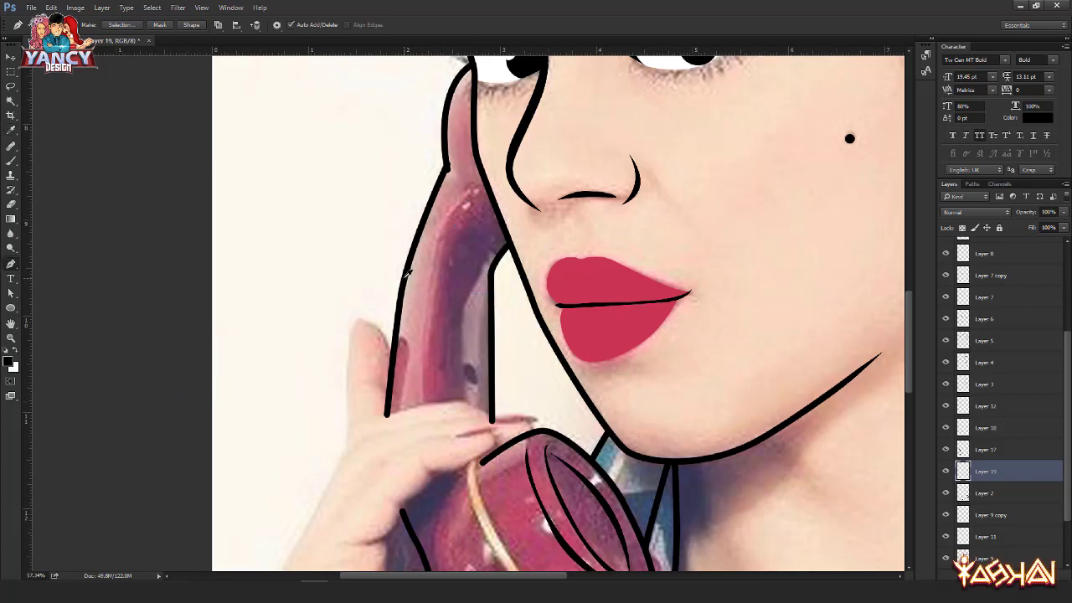
left_click(11, 58)
Step: Draw a closed crescent-shaped Pen path on a new layer, arching over the cord's socket on the mouthpiece
left_click_drag(502, 350, 449, 199)
scroll(453, 204, "down", 2)
scroll(453, 218, "down", 8)
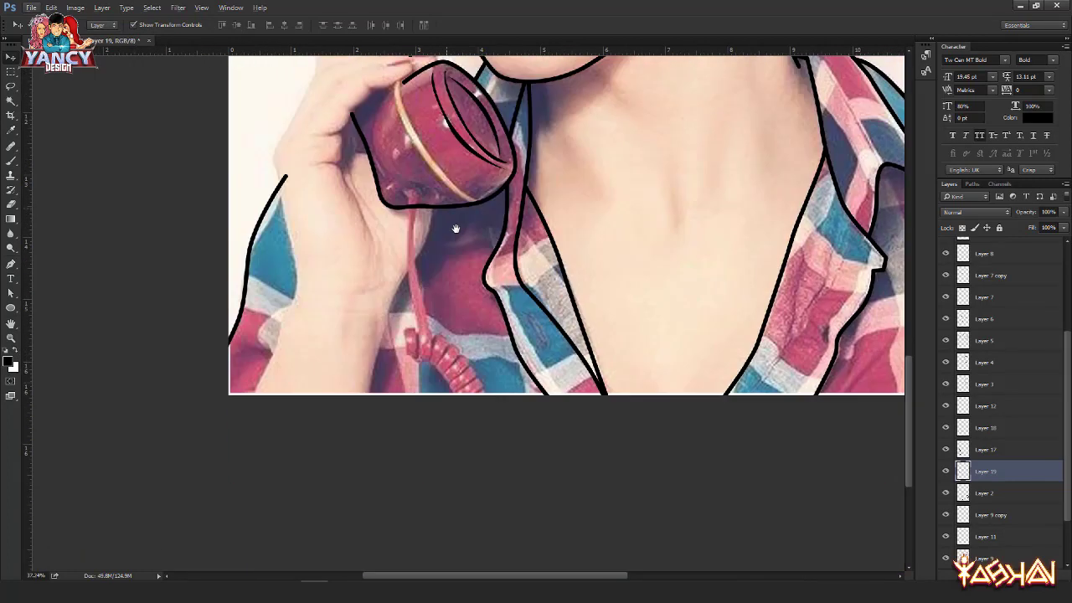
scroll(427, 231, "up", 1)
scroll(431, 218, "up", 1)
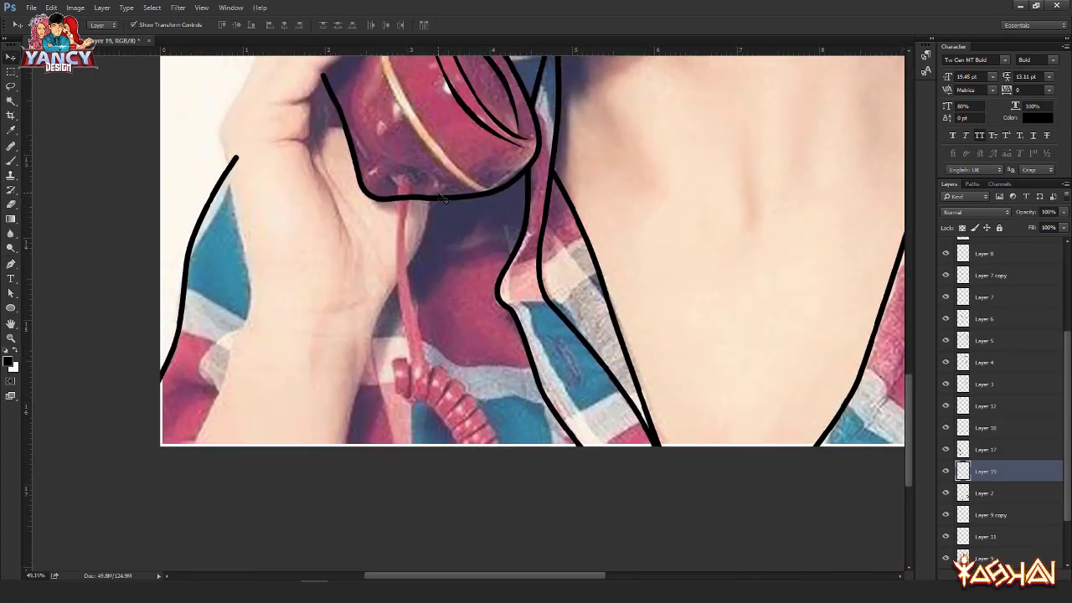
key("p")
key("ctrl+shift+alt+n")
scroll(390, 204, "up", 3)
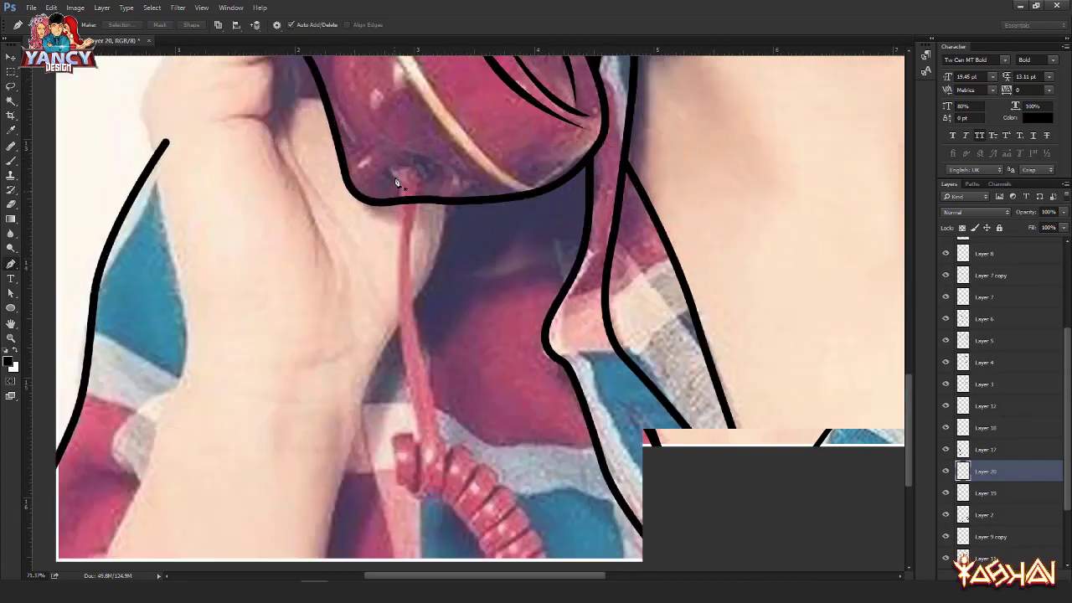
left_click_drag(413, 220, 442, 220)
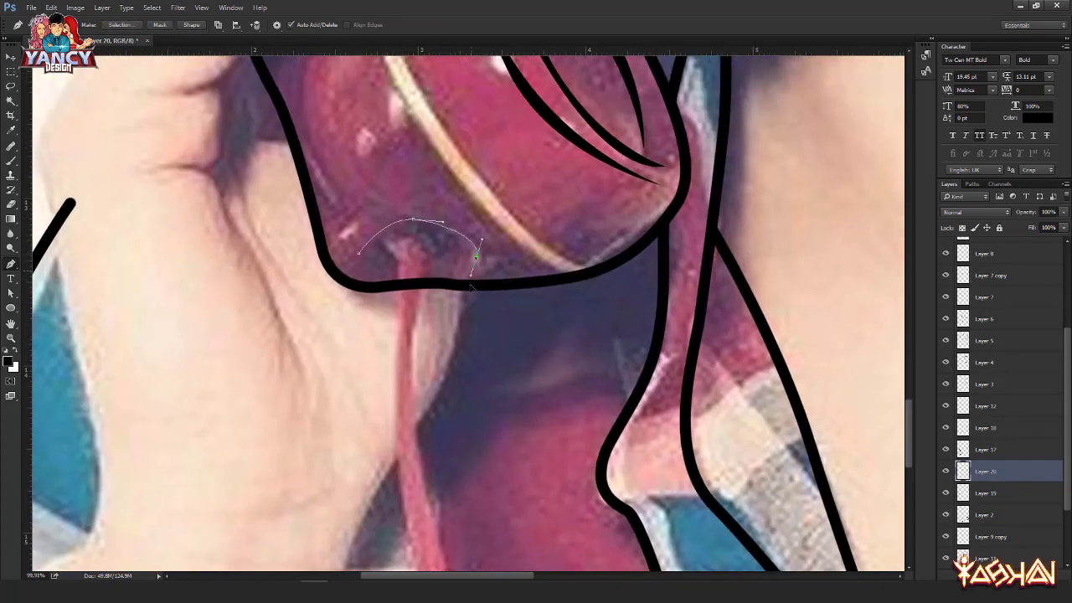
left_click_drag(477, 256, 471, 283)
left_click(476, 258, "alt")
left_click_drag(413, 224, 378, 226)
left_click(360, 258)
Step: Turn the crescent path into a selection, fill it with the black foreground color on another new layer, and deselect
right_click(319, 194)
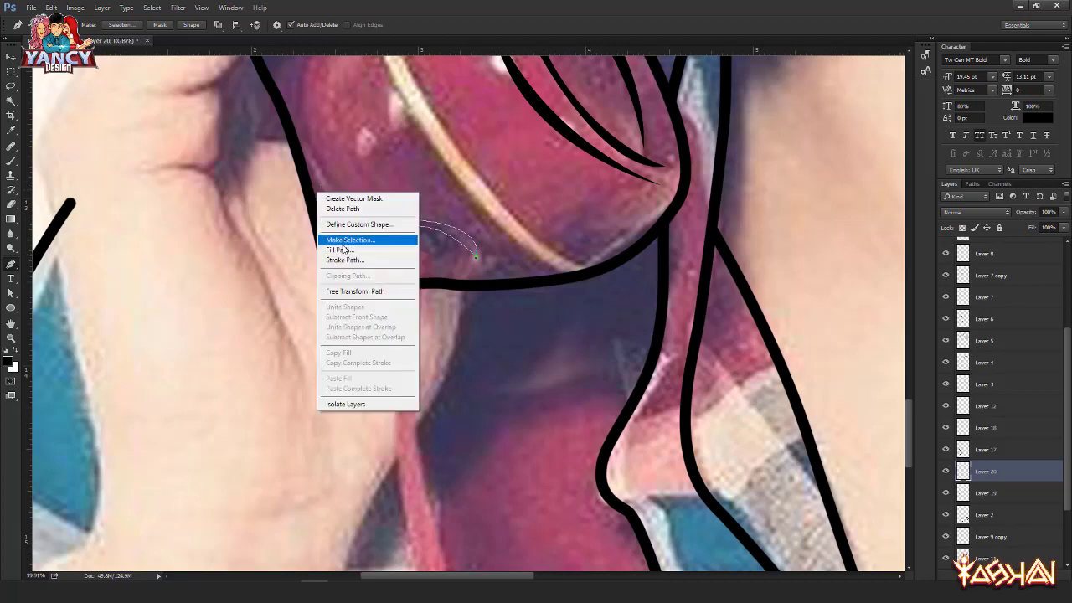
left_click(348, 239)
key("Return")
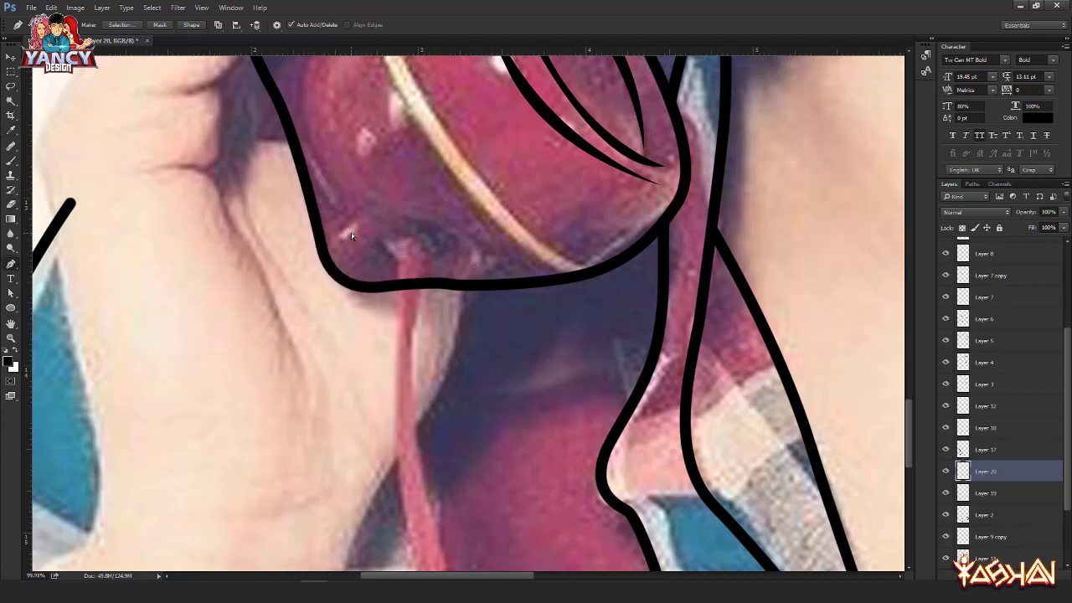
key("ctrl+shift+n")
key("Return")
key("alt+BackSpace")
key("ctrl+d")
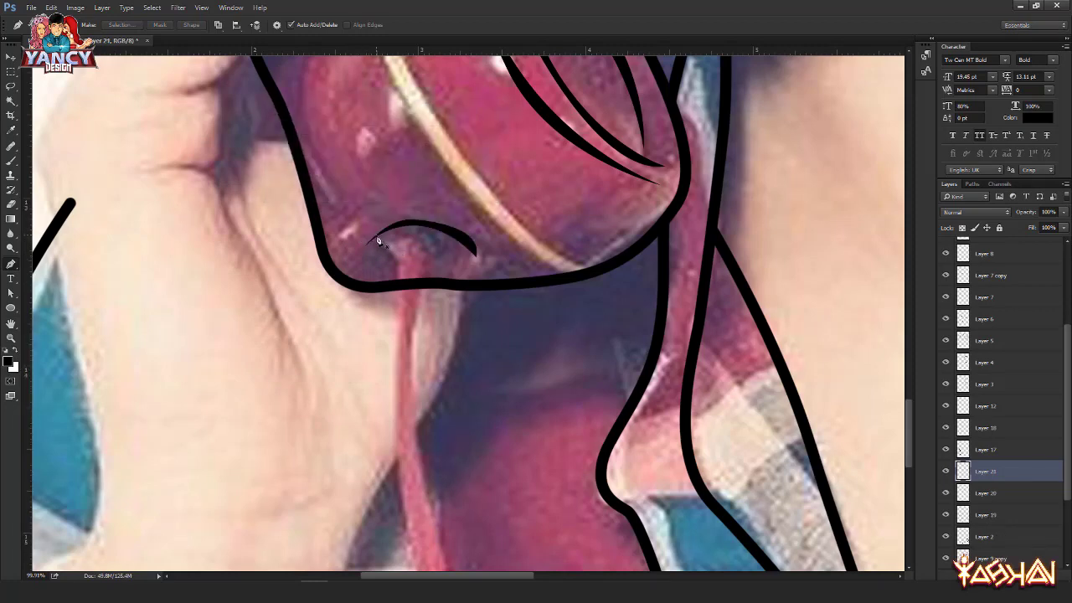
Step: Draw a Pen path along the cord's left edge from the socket crescent down around the start of the coil
left_click(377, 238)
left_click_drag(397, 282, 390, 309)
left_click_drag(404, 498, 406, 361)
scroll(410, 335, "down", 4)
key("ctrl+z")
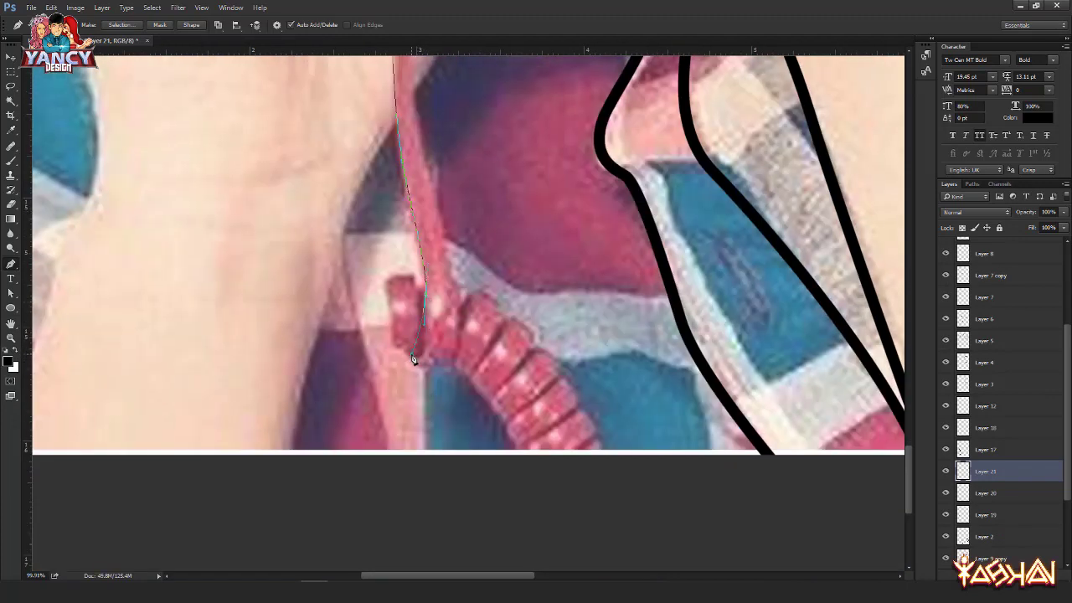
Step: Stroke the cord's left edge path with the black brush on a new layer and clear the path
key("b")
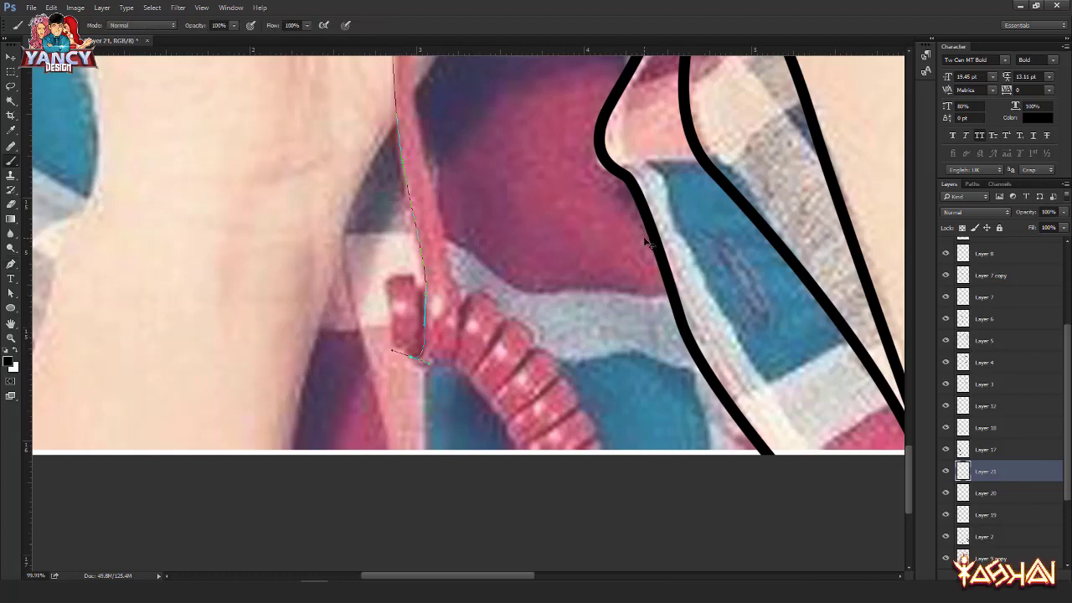
key("ctrl+shift+n")
key("Return")
key("p")
right_click(430, 201)
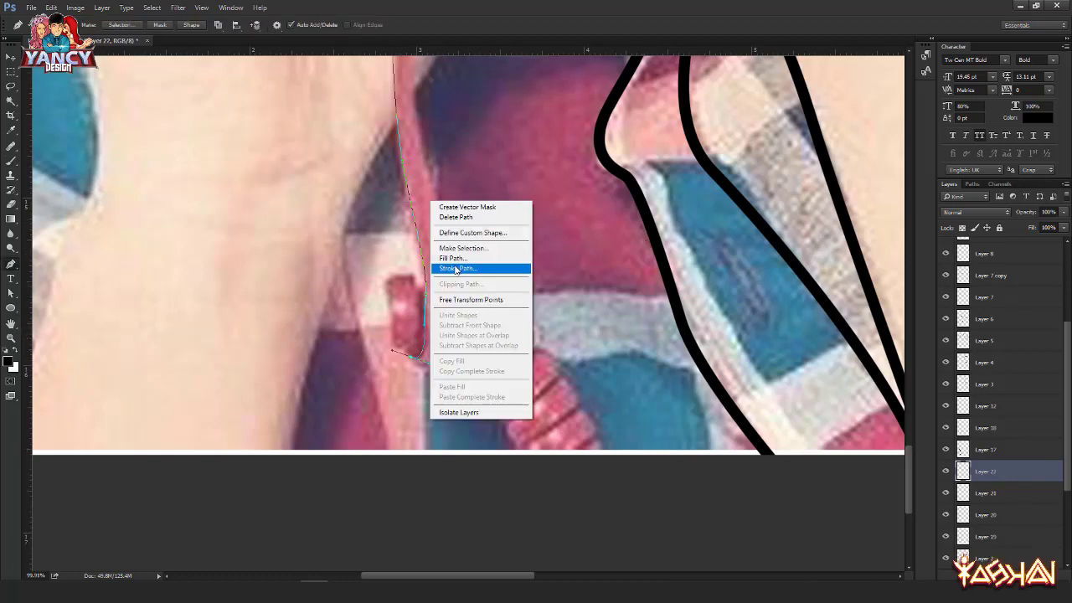
left_click(455, 269)
key("Return")
key("Return")
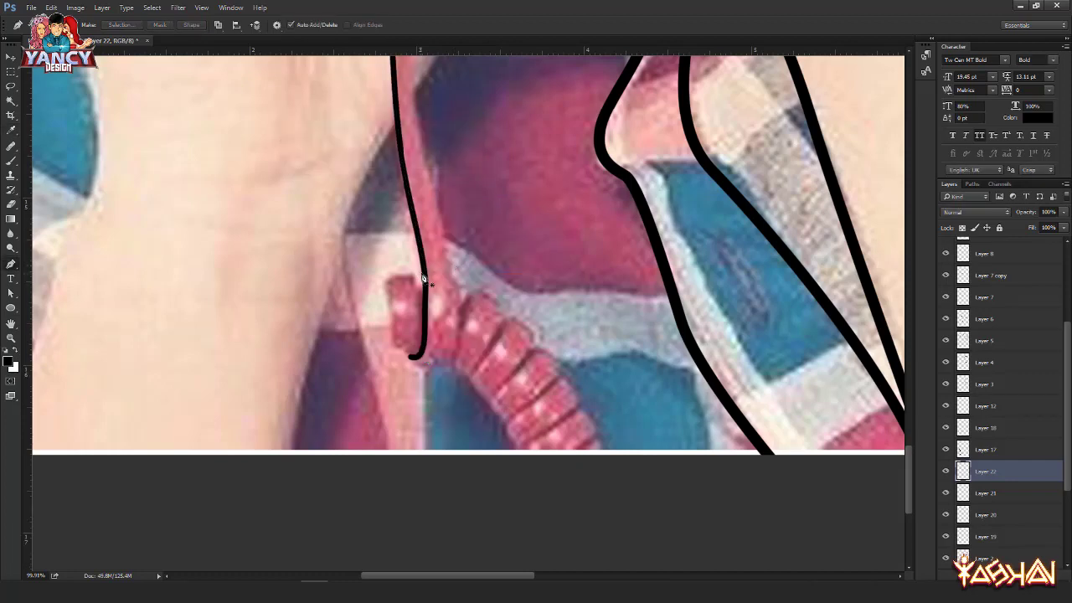
Step: Draw an open Pen path around the first coil loop, left of the stroked cord line
left_click(424, 272)
left_click_drag(401, 270, 392, 322)
left_click_drag(411, 360, 434, 357)
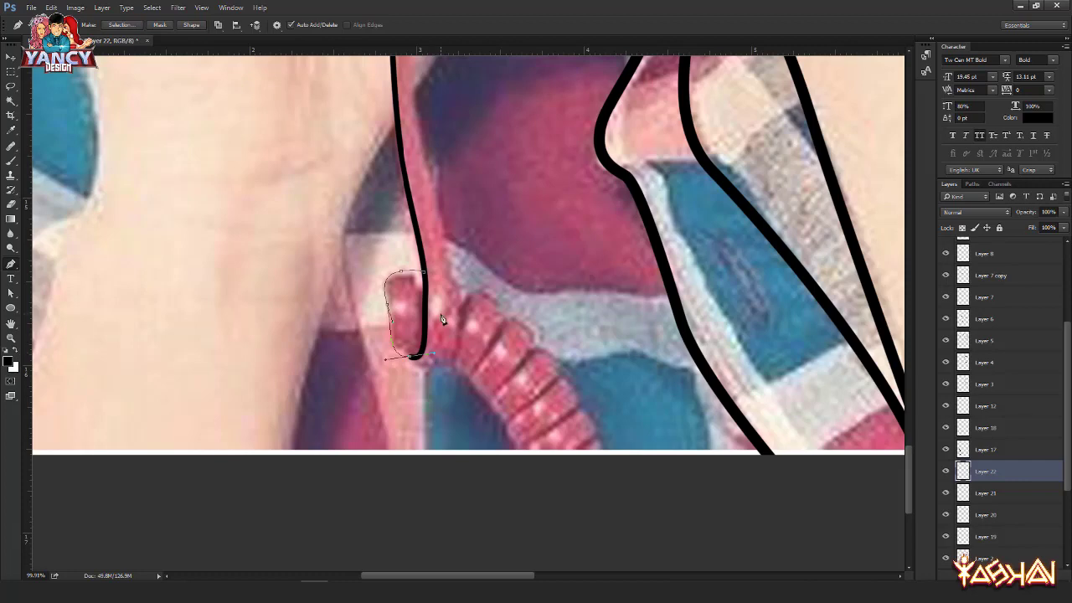
left_click(441, 315)
Step: Draw a Pen path along the cord's right edge from the socket crescent down around the second coil loop
scroll(447, 207, "up", 10)
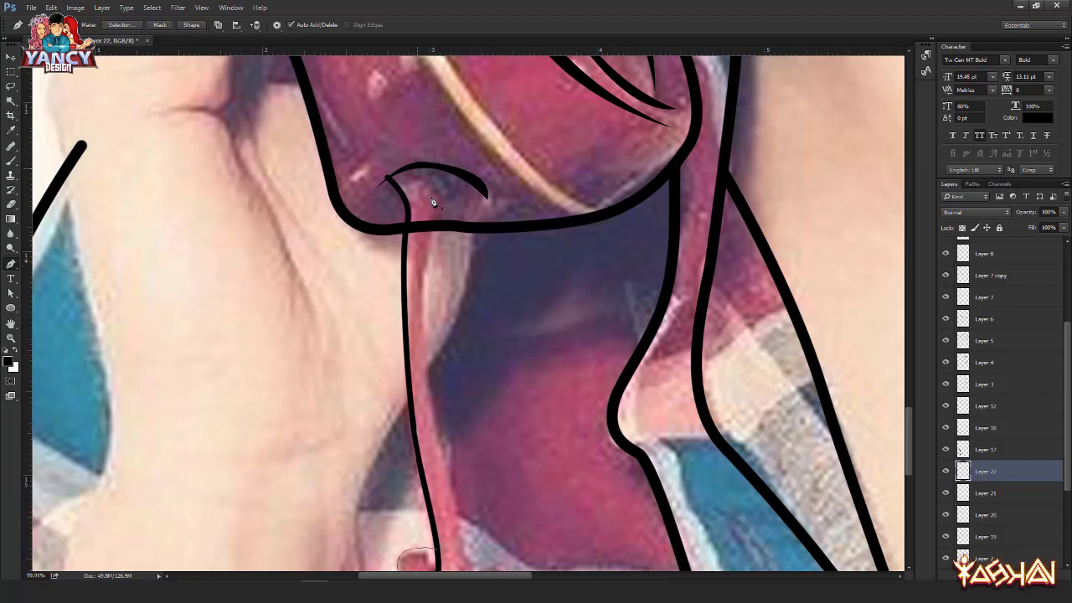
left_click_drag(441, 222, 442, 283)
left_click_drag(465, 406, 427, 491)
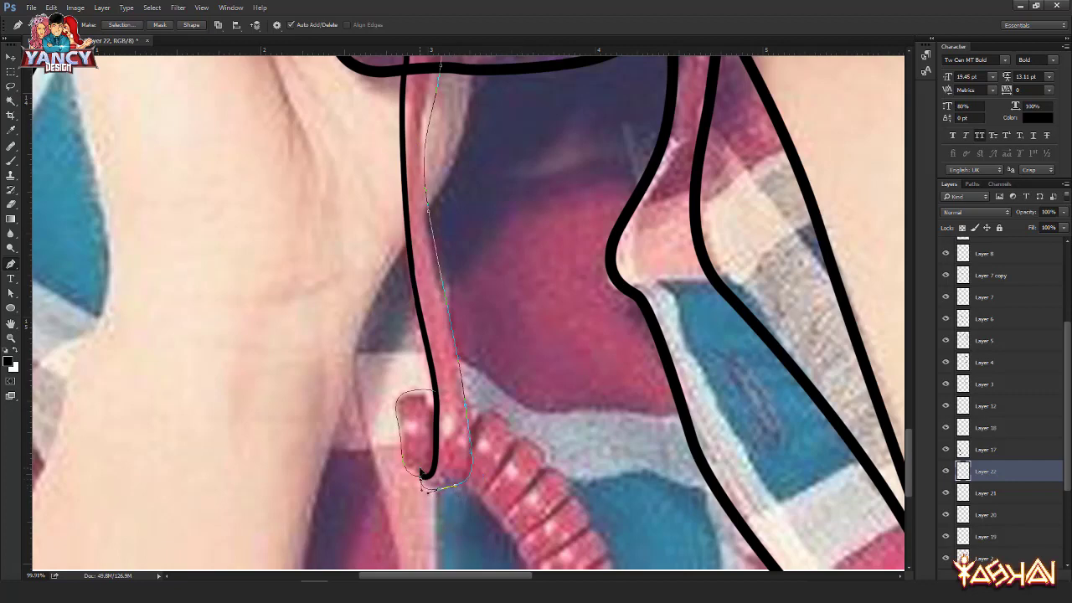
Step: Draw a Pen path around the third coil loop, starting from the cord's right edge
left_click_drag(494, 424, 448, 380)
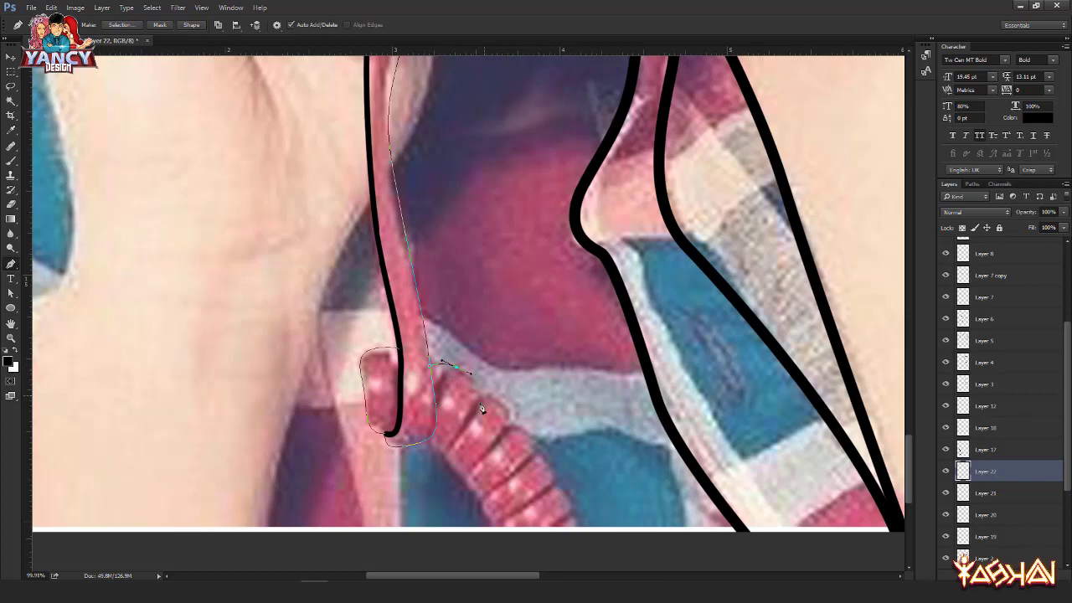
left_click_drag(477, 405, 429, 428)
left_click_drag(539, 434, 457, 354)
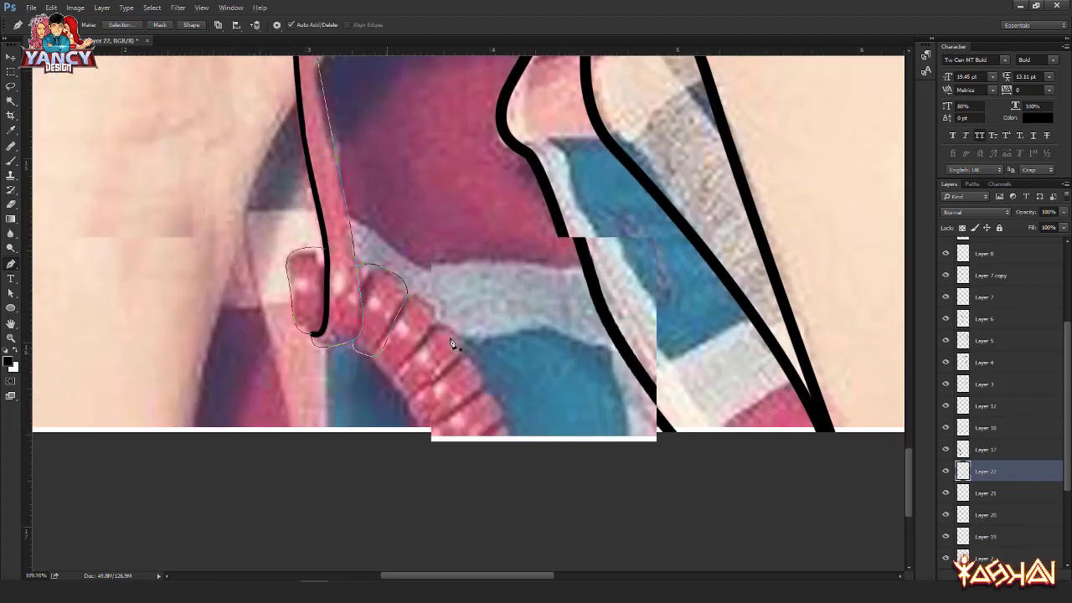
Step: Draw Pen paths around each remaining coil loop down to the bottom edge of the picture
scroll(445, 352, "up", 2)
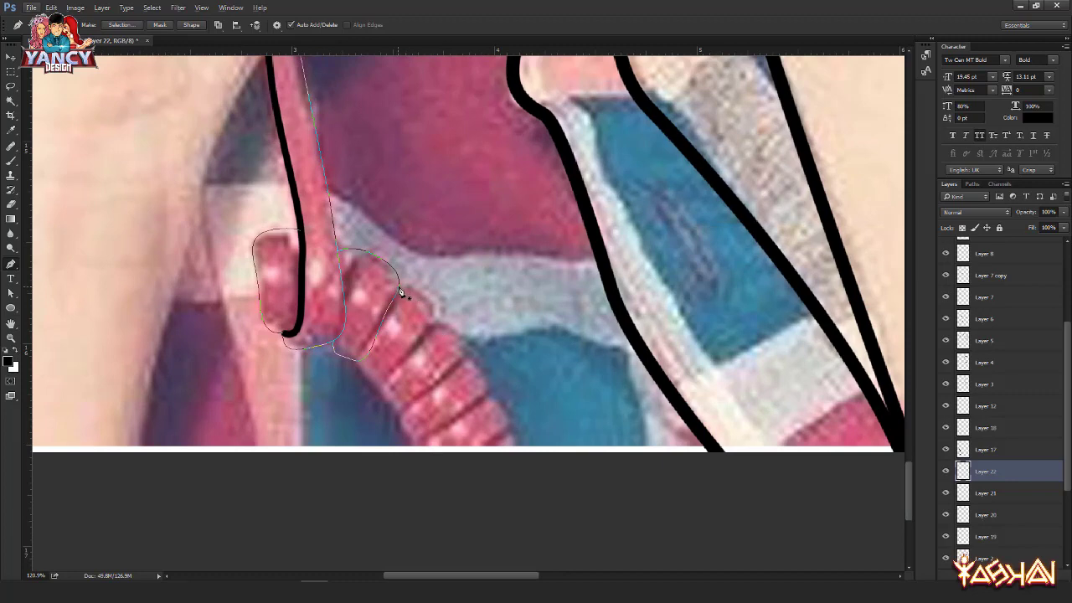
left_click(400, 289)
left_click_drag(425, 340, 372, 347)
left_click(431, 326)
left_click(452, 334)
left_click_drag(403, 411, 389, 369)
left_click_drag(474, 407, 406, 440)
left_click_drag(412, 395, 416, 393)
left_click_drag(495, 438, 425, 405)
left_click(445, 381, "ctrl")
left_click_drag(513, 459, 502, 484)
scroll(487, 444, "down", 1)
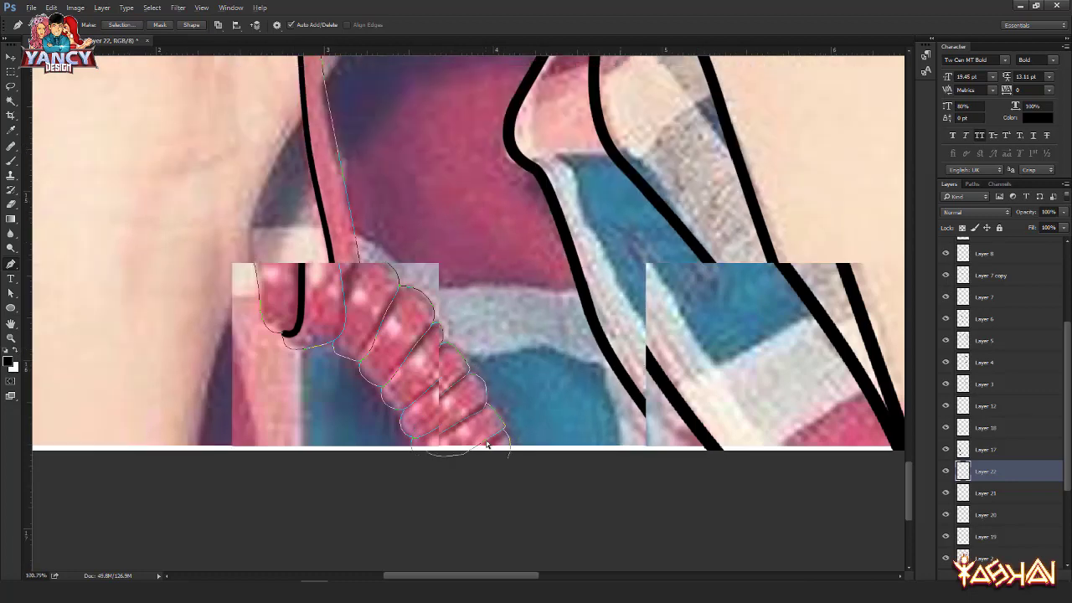
Step: Stroke the cord's right edge and all coil loop paths with the black brush on Layer 22
right_click(453, 308)
left_click(471, 373)
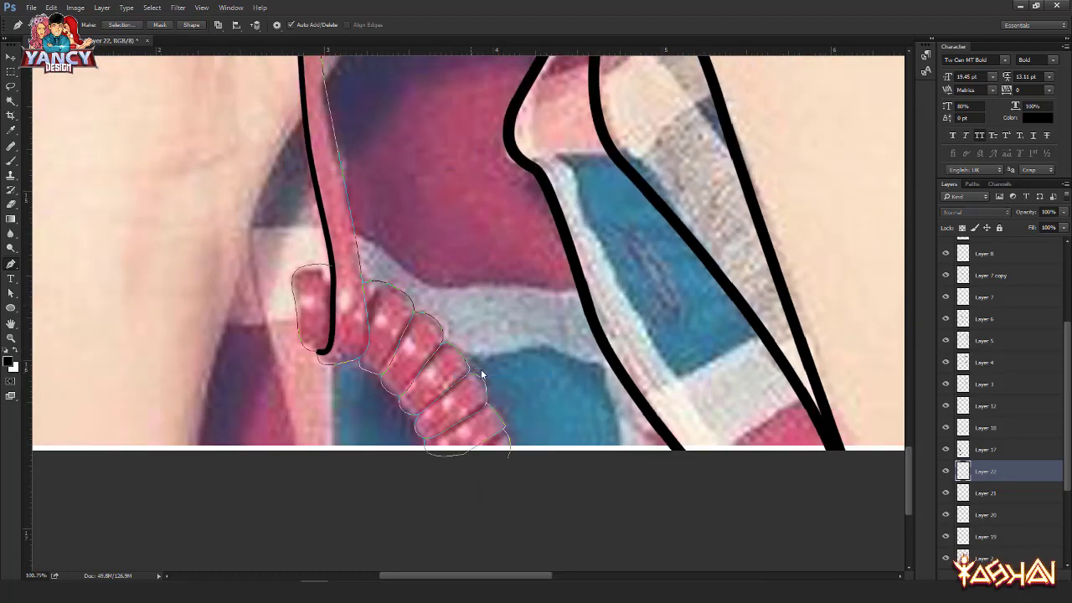
scroll(408, 358, "down", 4)
scroll(408, 359, "up", 9)
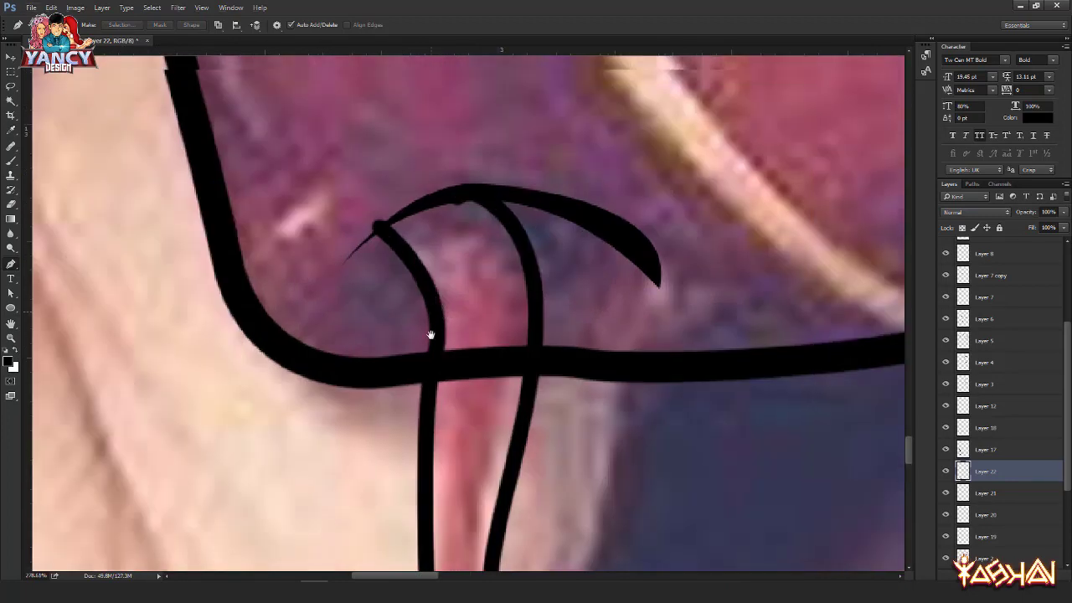
Step: Erase the cord line ends on Layer 22 that protrude past the socket crescent
left_click_drag(431, 335, 430, 358)
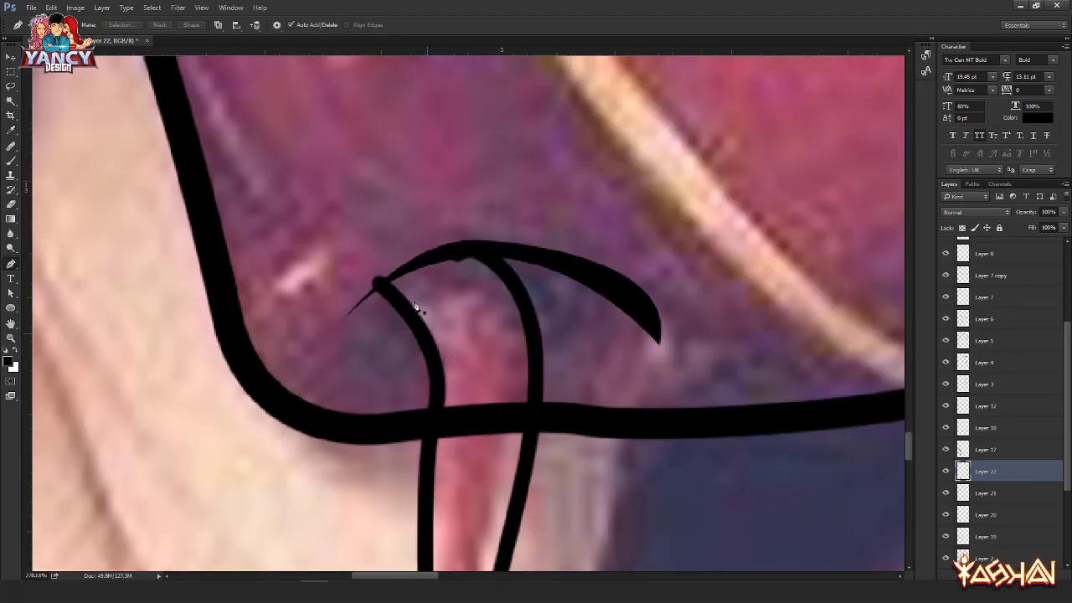
key("e")
left_click(338, 237)
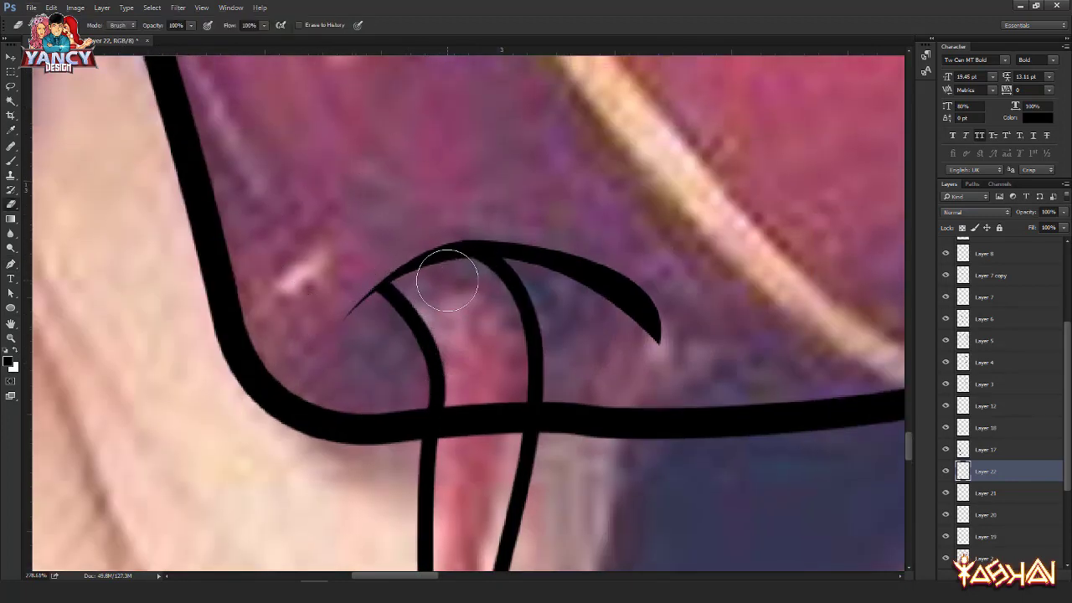
Step: Erase the section of the mouthpiece outline on Layer 17 that crosses the cord
key("v")
left_click(483, 417, "ctrl")
key("e")
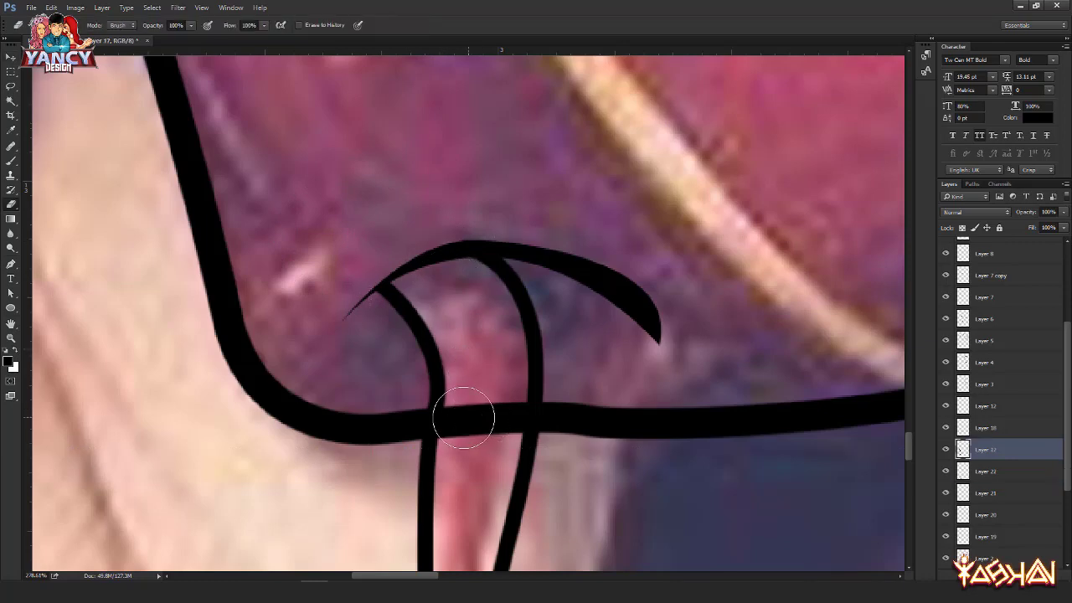
mouse_move(461, 411)
left_mouse_down()
mouse_move(460, 448)
mouse_move(486, 403)
mouse_move(489, 428)
left_mouse_up()
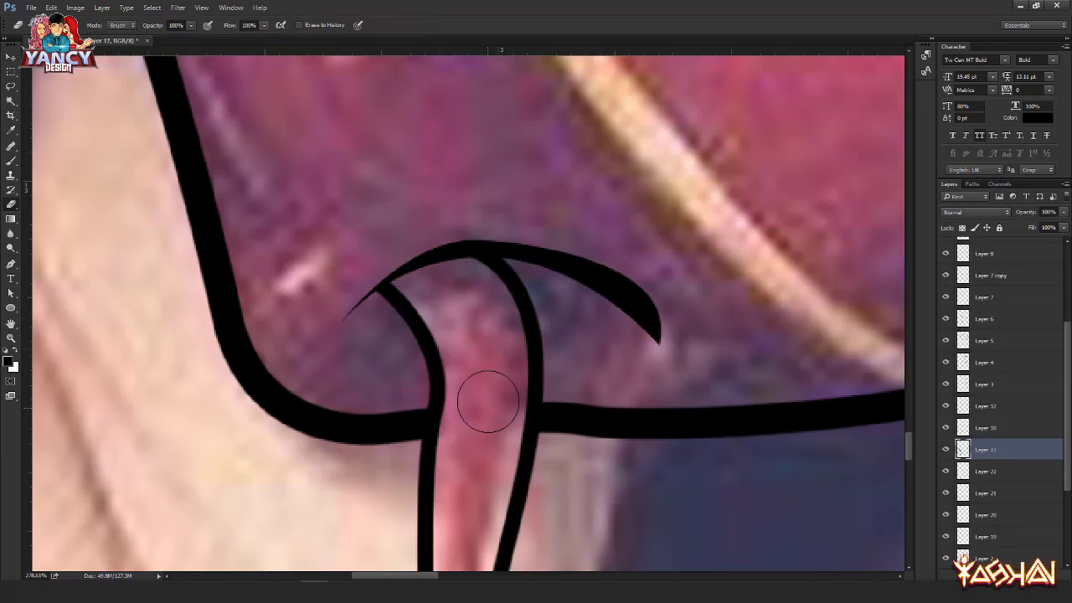
Step: Add a new layer directly above Layer 17 for the hand's line work
key("v")
scroll(494, 387, "down", 5)
scroll(494, 386, "down", 1)
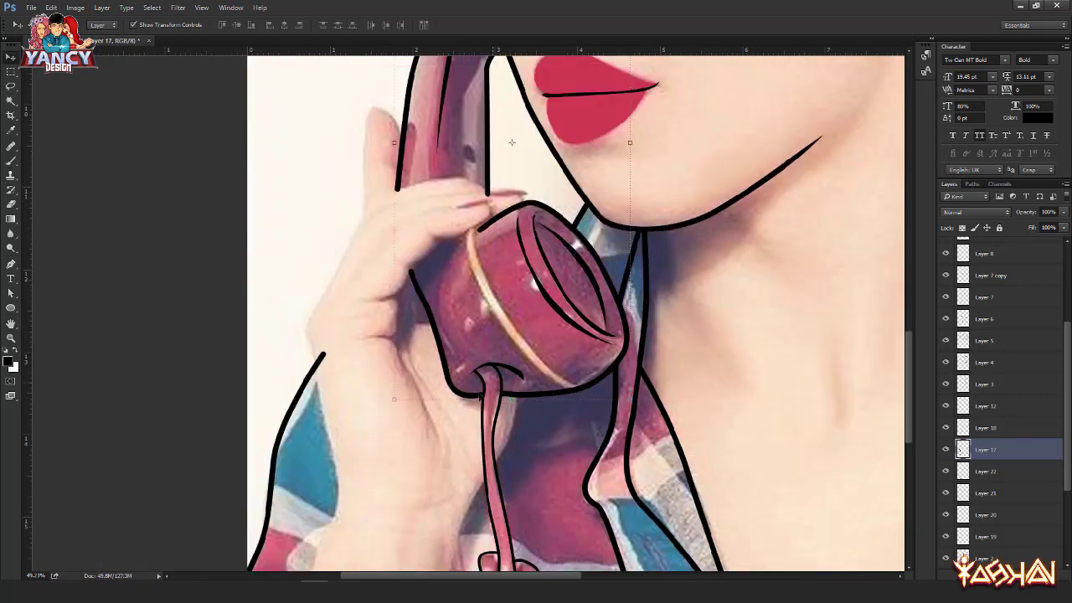
left_click_drag(430, 422, 443, 301)
key("ctrl+shift+n")
key("Return")
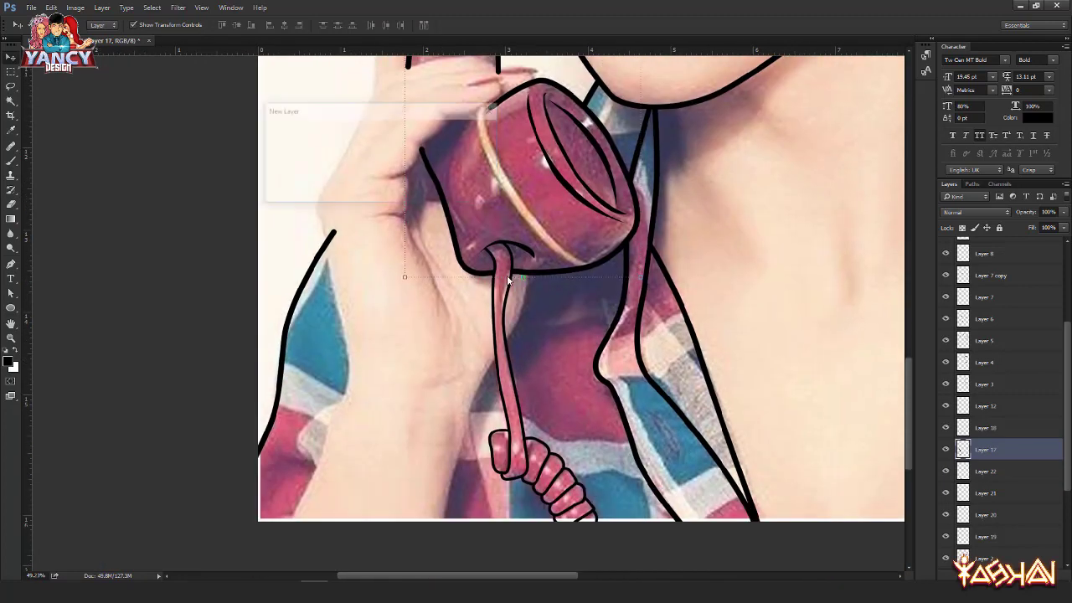
Step: Draw a Pen path around the raised finger beside the handset, from the handset edge over the fingertip to the hand
key("p")
left_click_drag(524, 126, 525, 326)
scroll(402, 157, "up", 3)
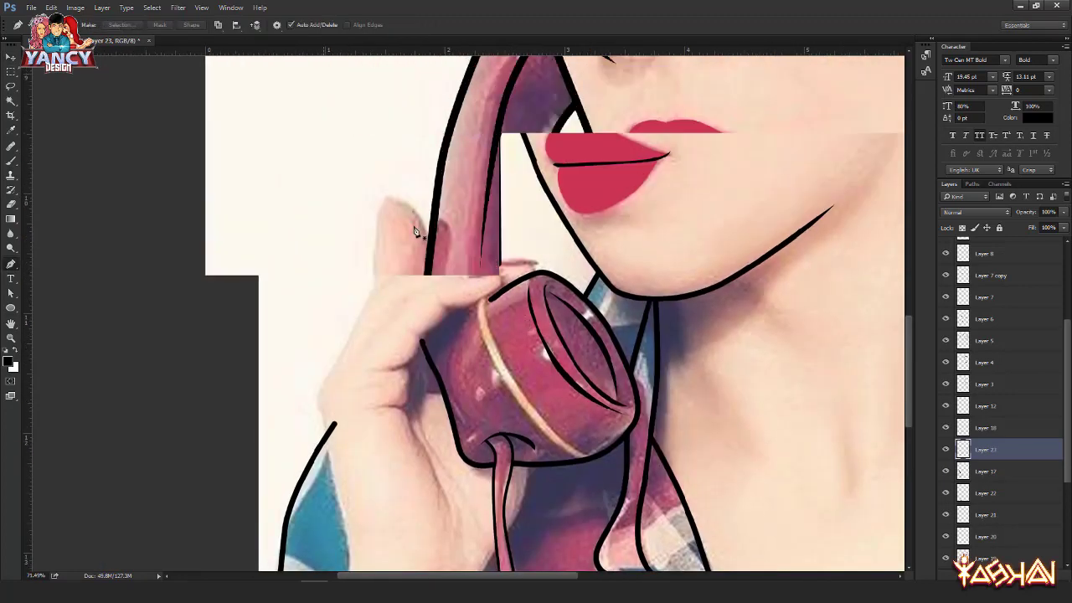
key("b")
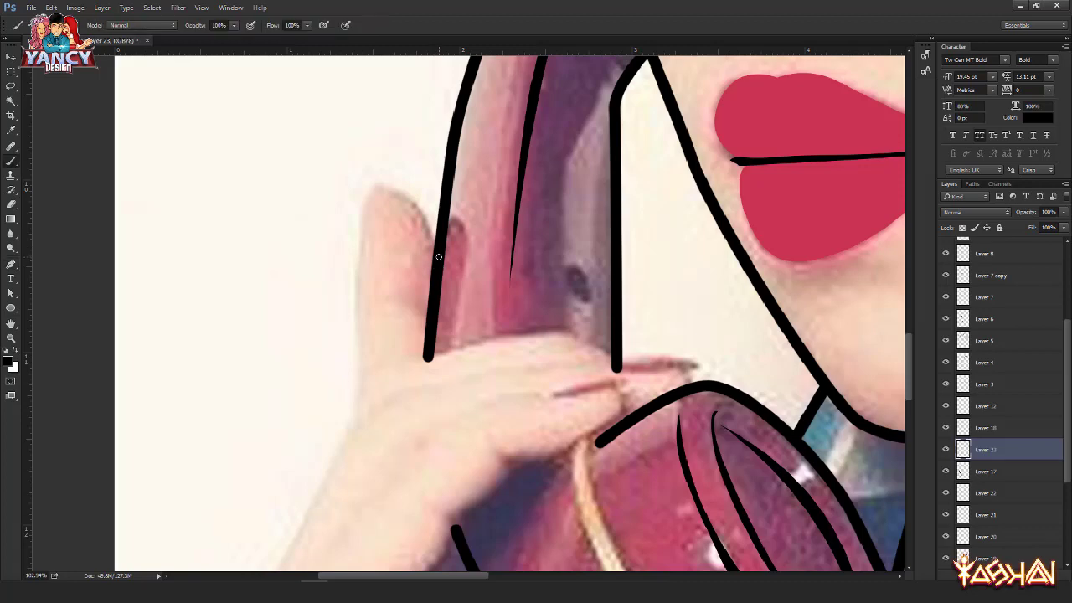
key("p")
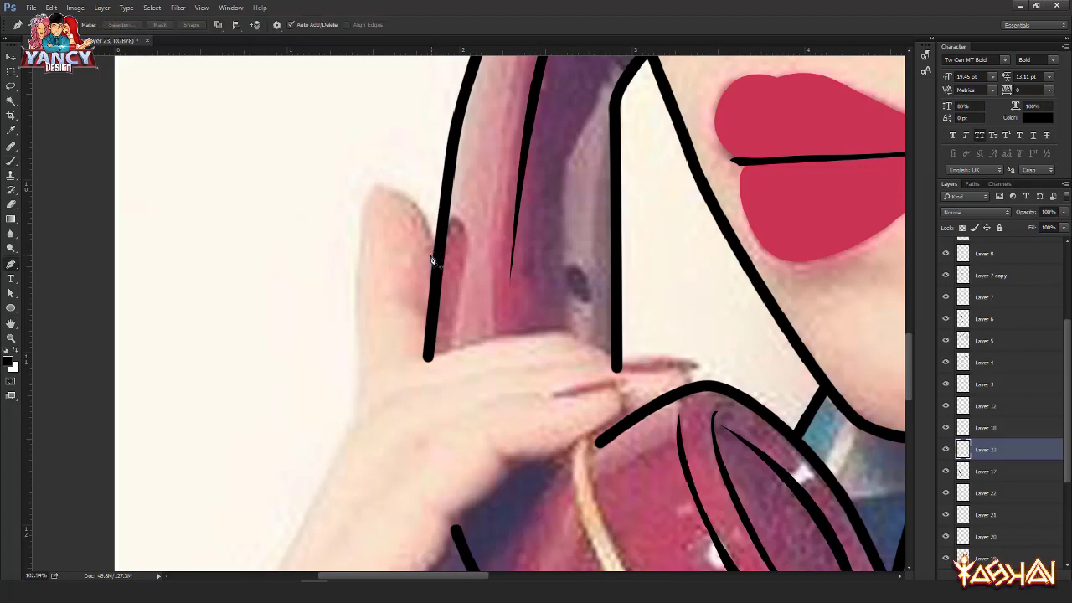
left_click(434, 254)
left_click_drag(381, 183, 339, 182)
left_click_drag(359, 311, 353, 421)
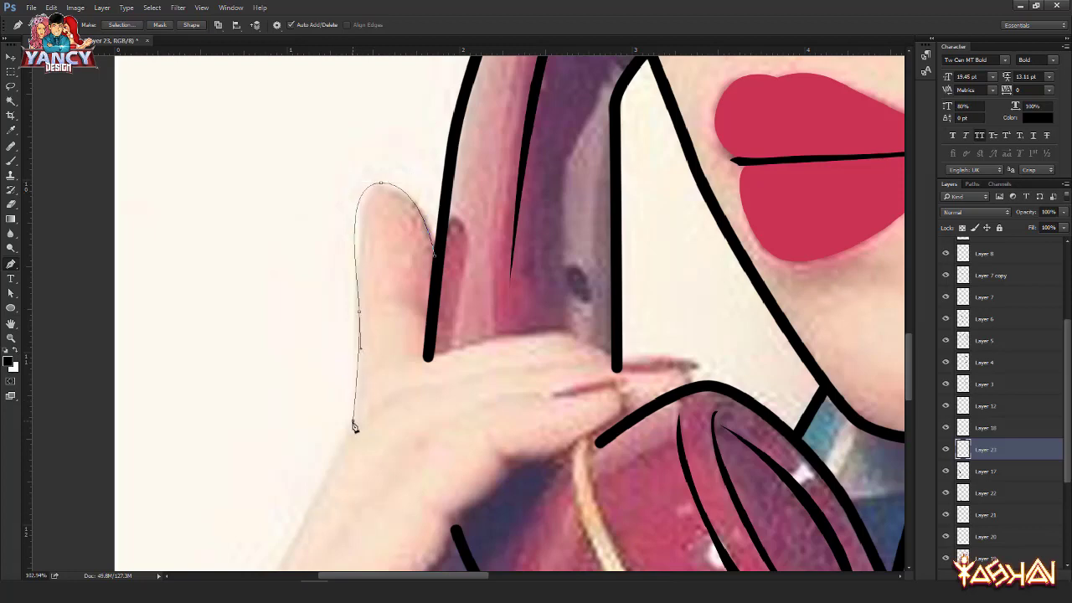
Step: Add another new layer and stroke the raised finger's path with the black brush on it
scroll(285, 229, "down", 3)
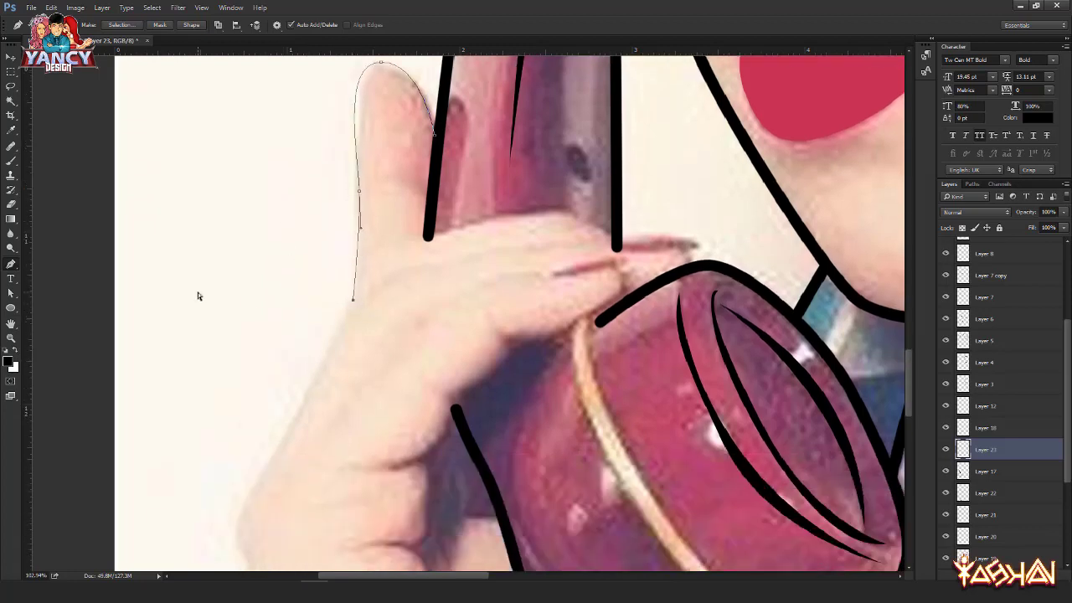
key("ctrl+shift+n")
key("Return")
left_click(312, 284)
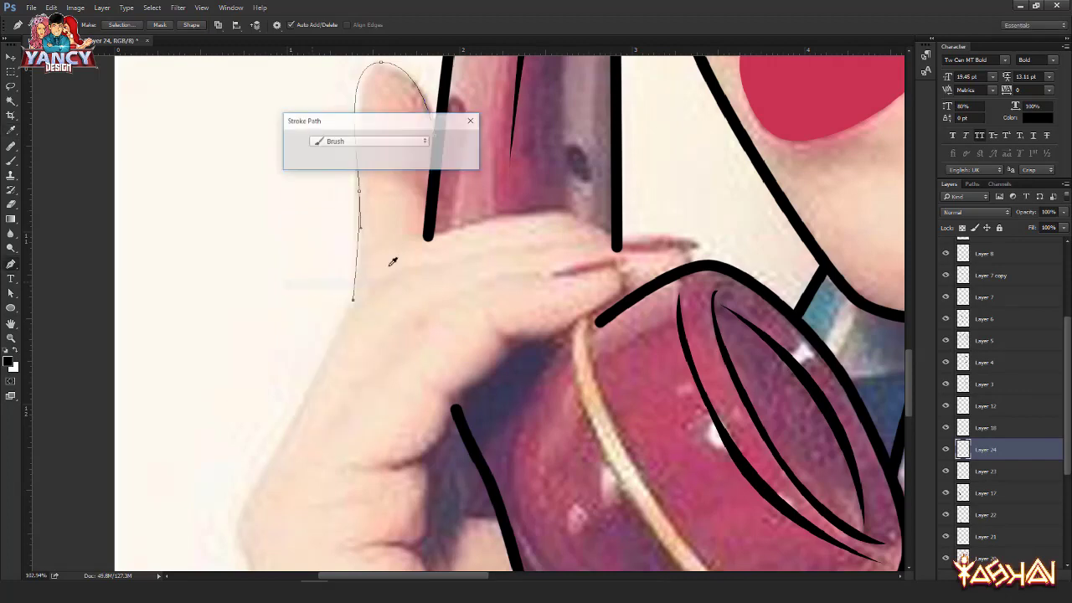
key("Return")
Step: Draw a Pen path from the handset's edge over the top finger and along the back of the hand
left_click_drag(531, 212, 469, 223)
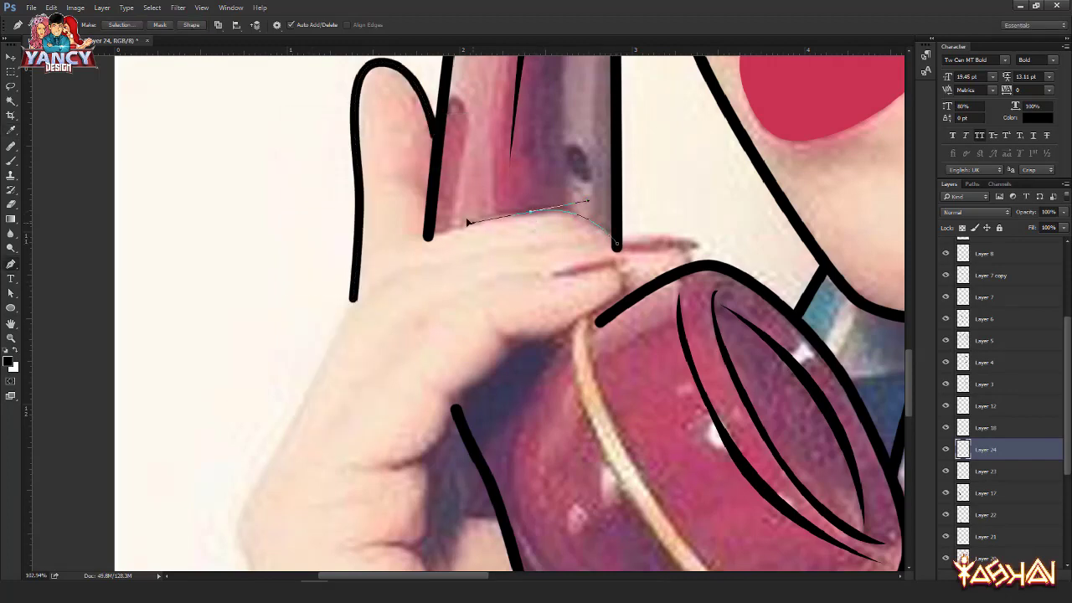
left_click_drag(401, 256, 370, 275)
left_click_drag(348, 321, 324, 360)
key("ctrl+z")
left_click_drag(306, 405, 410, 209)
left_click_drag(376, 263, 355, 312)
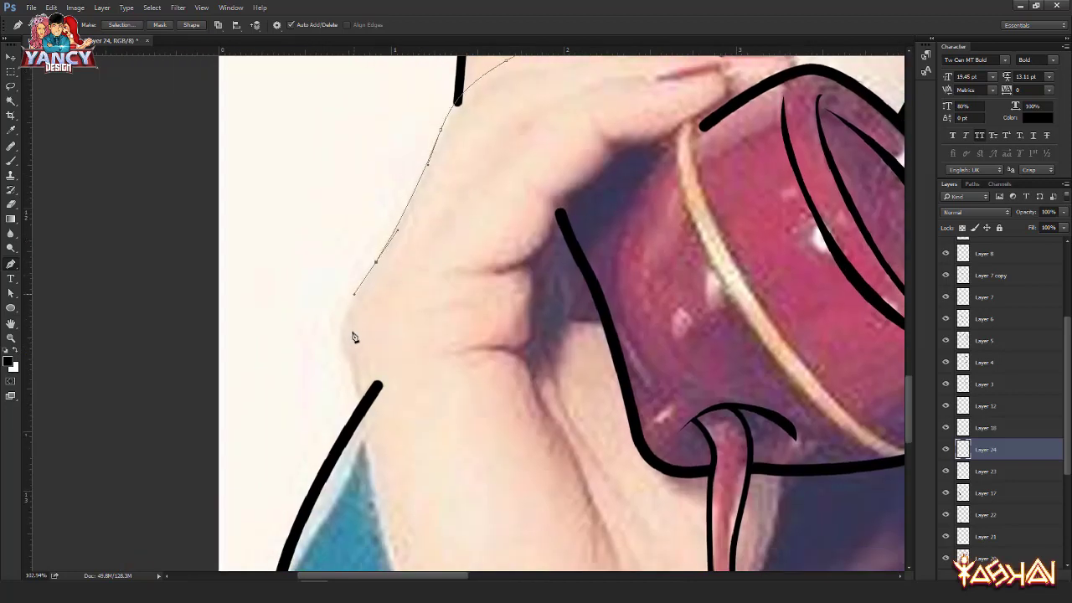
Step: Continue the hand path around the wrist and along the forearm's outer edge to below the picture's bottom edge
left_click_drag(345, 359, 357, 400)
left_click_drag(374, 465, 375, 190)
left_click_drag(408, 335, 409, 381)
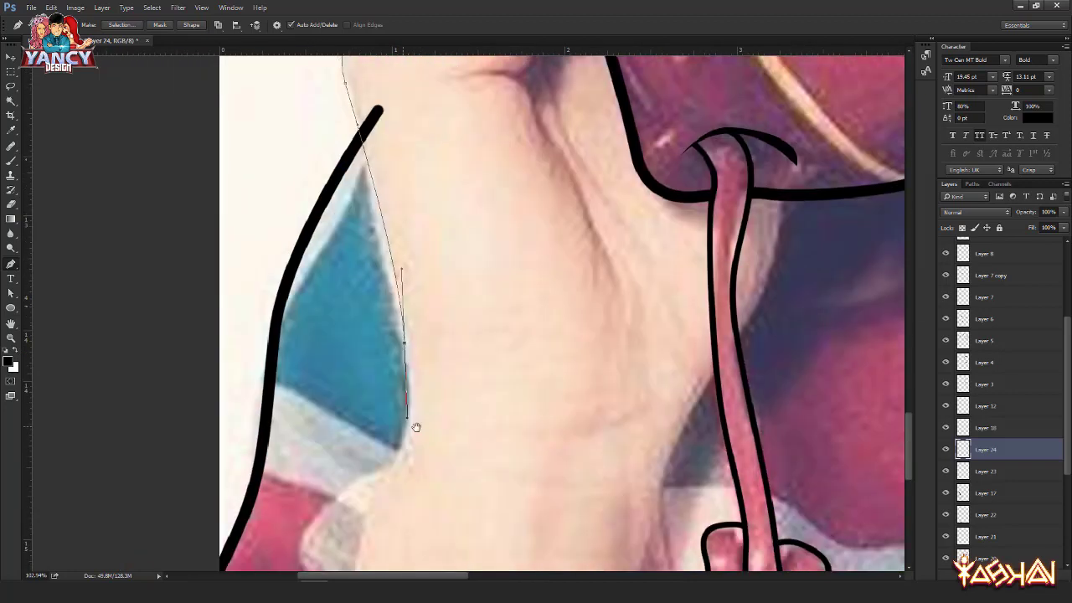
left_click_drag(417, 427, 486, 109)
left_click_drag(458, 170, 432, 232)
left_click(342, 441)
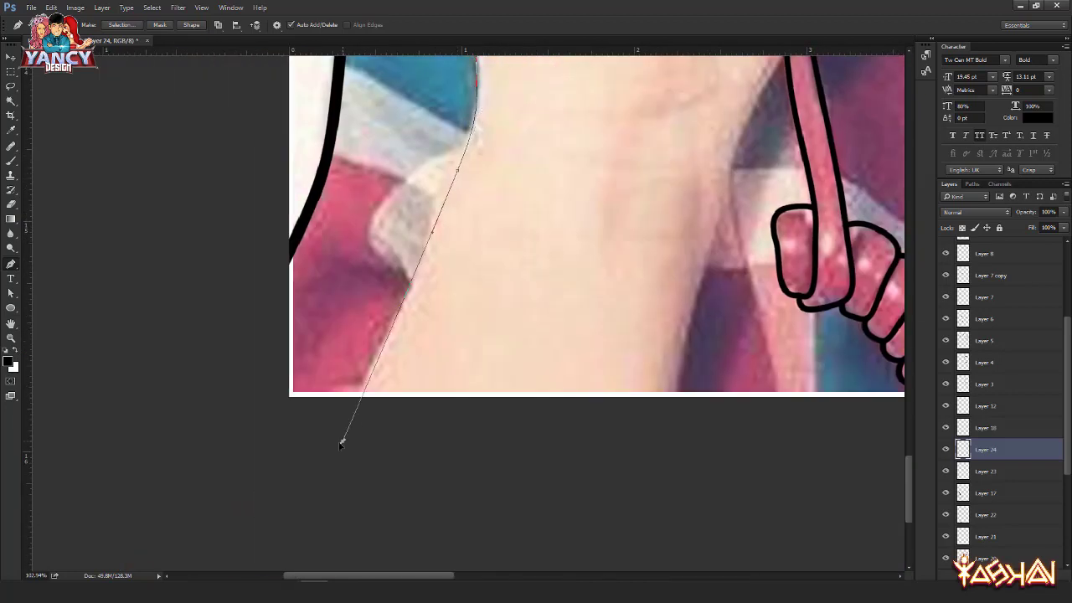
Step: Stroke the path of the hand and outer forearm with the black brush on Layer 24
right_click(425, 232)
left_click(444, 288)
left_click(355, 229)
right_click(510, 175)
left_click(555, 240)
key("Return")
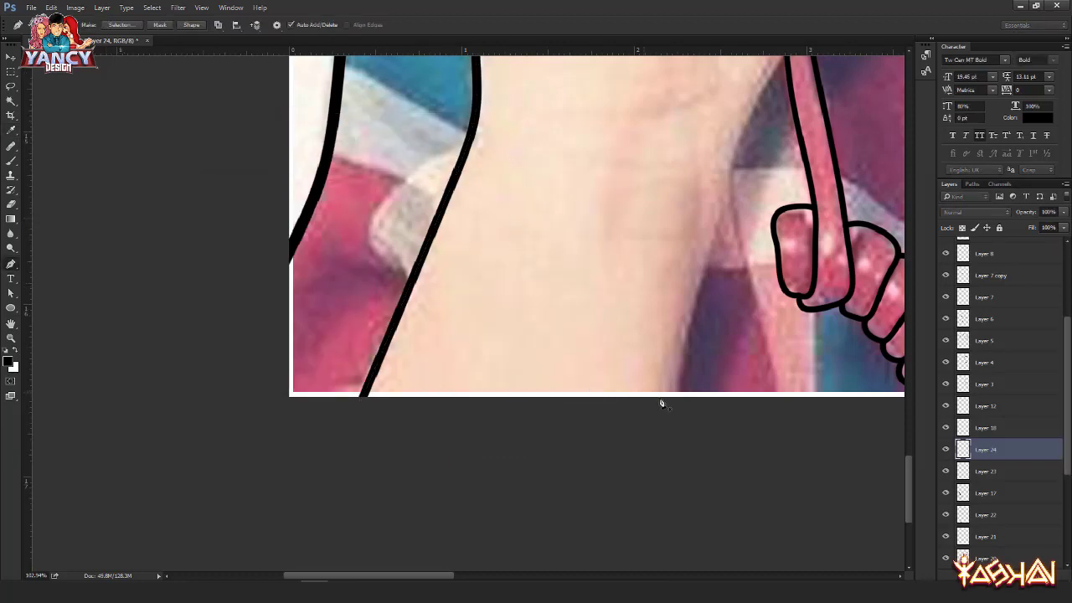
Step: Trace and stroke the forearm's inner edge up to the mouthpiece, and erase the part of the line crossing the cord
scroll(718, 285, "up", 4)
scroll(717, 285, "right", 2)
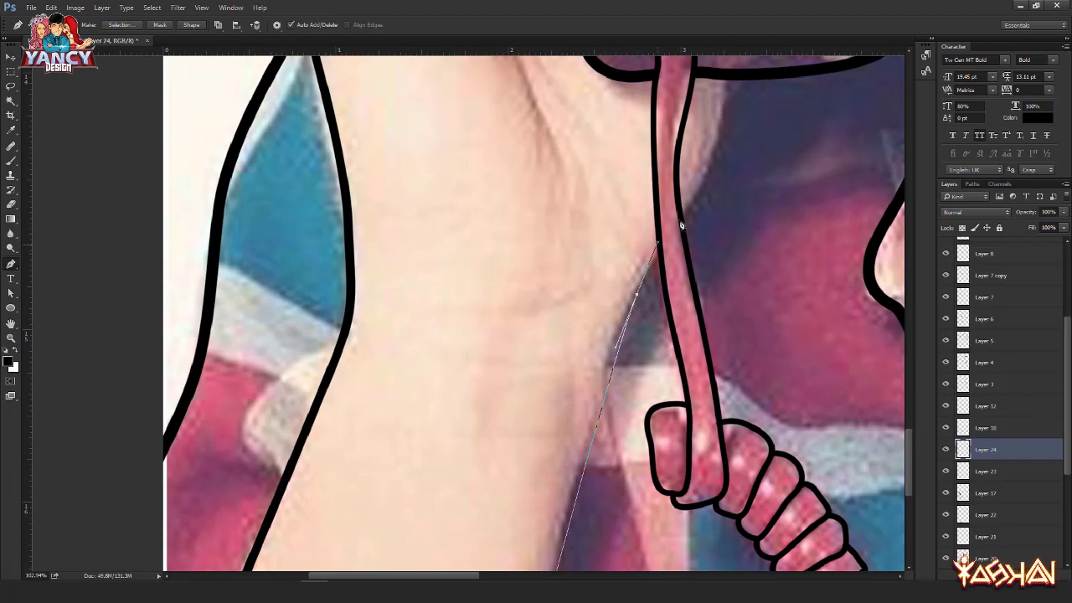
scroll(659, 345, "up", 5)
scroll(659, 345, "right", 1)
left_click_drag(688, 249, 680, 173)
right_click(589, 189)
left_click(615, 255)
key("Return")
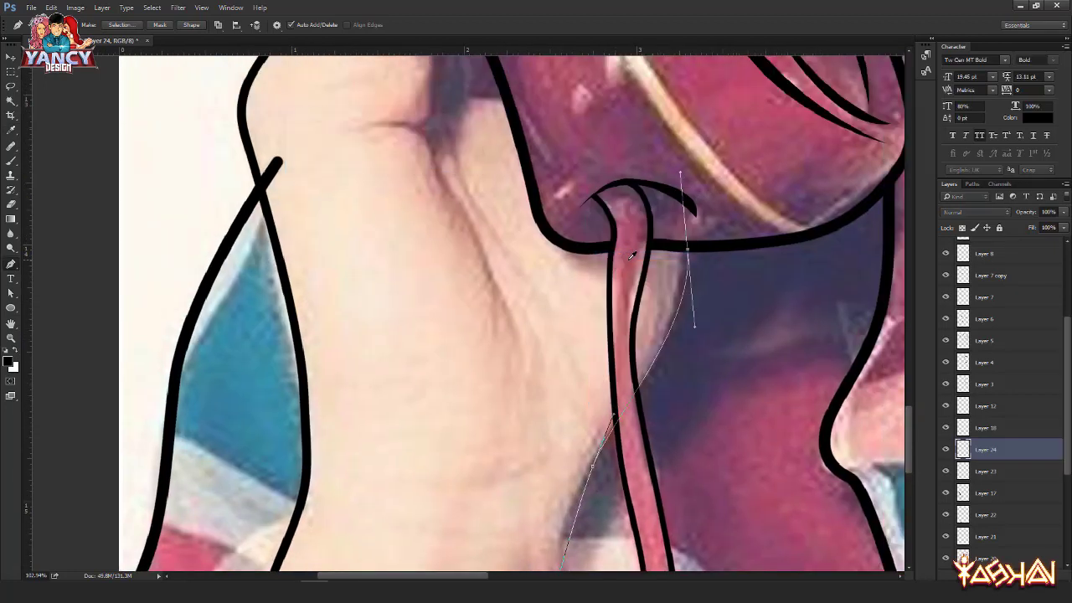
key("e")
left_click_drag(645, 387, 626, 426)
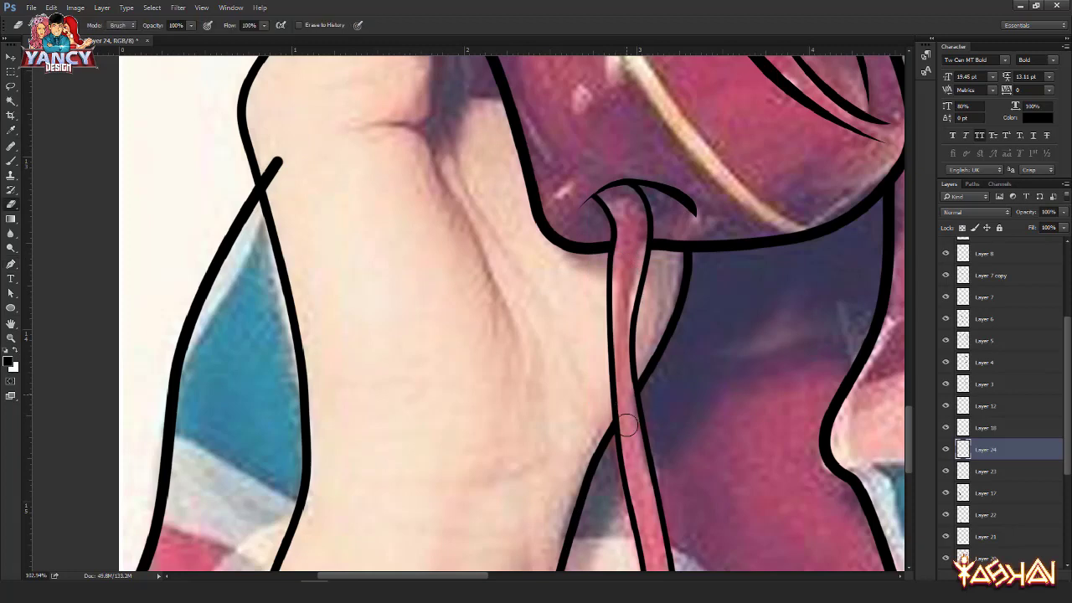
Step: Draw a Pen path along the palm crease and the lowest finger fold, and stroke it with the black brush
left_click_drag(554, 302, 579, 416)
key("p")
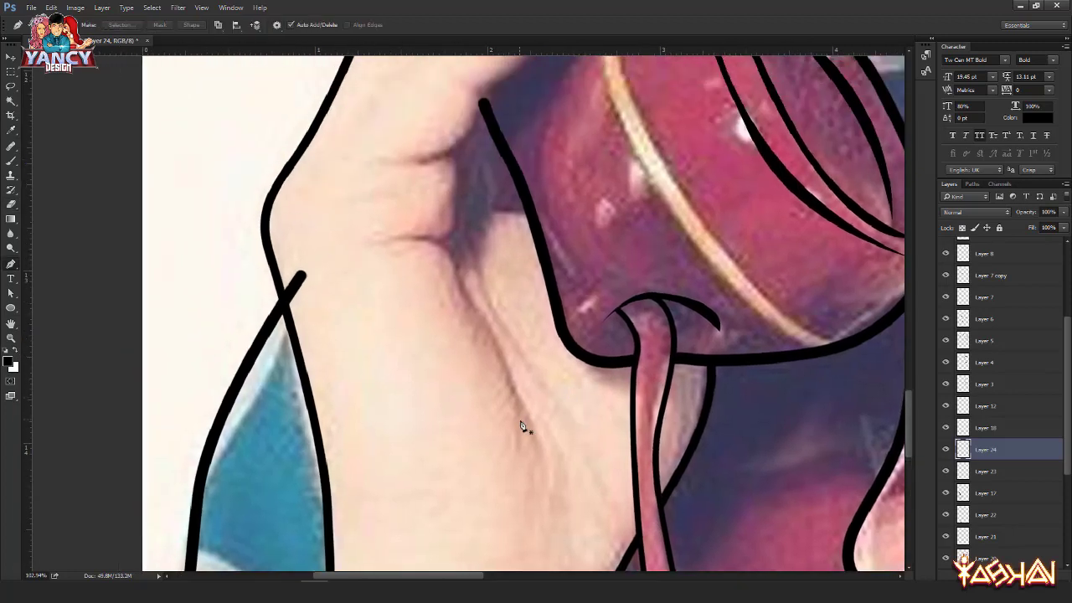
left_click(527, 435)
left_click_drag(504, 256, 510, 323)
left_click(468, 331)
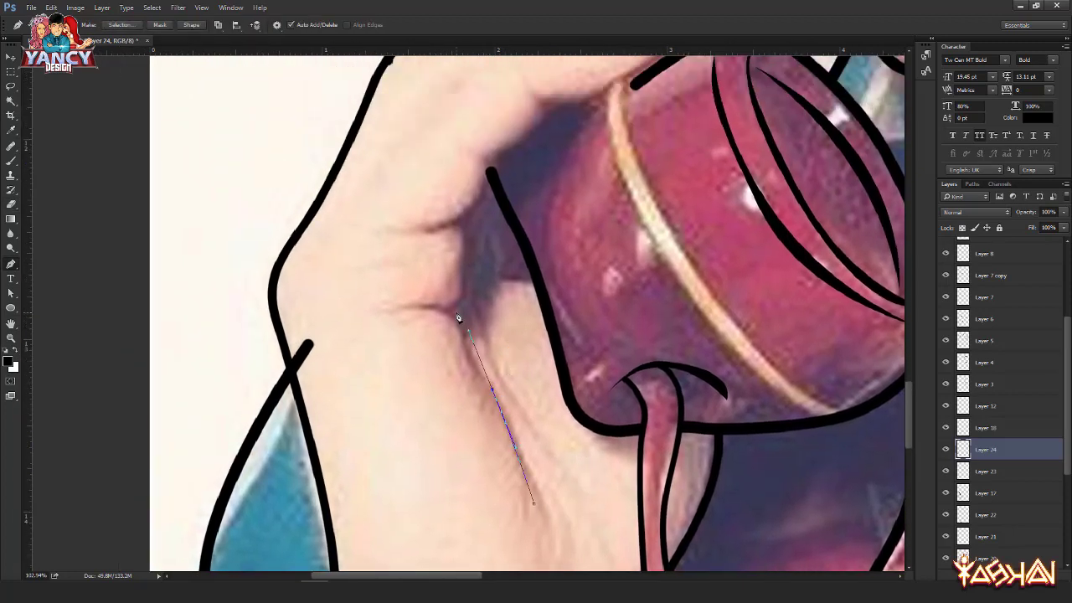
right_click(385, 273)
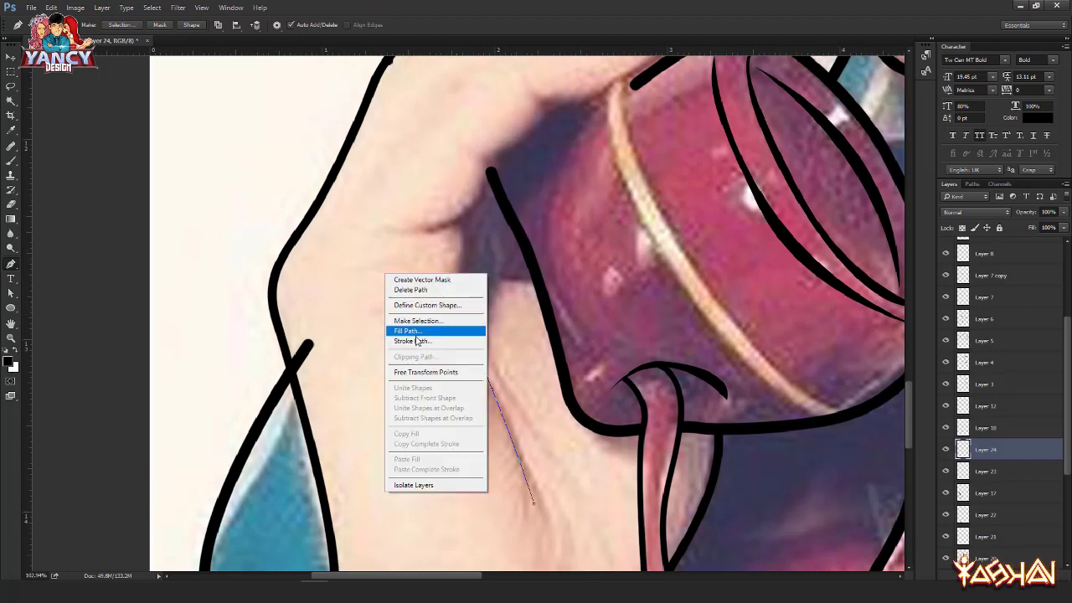
left_click(419, 342)
key("Return")
key("Return")
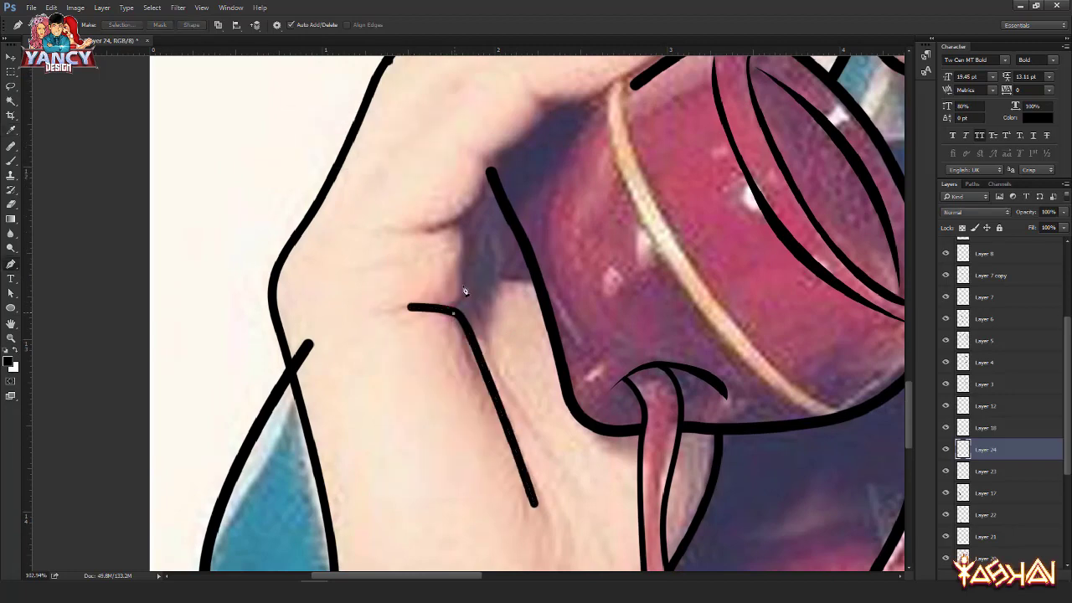
Step: Trace the little finger's edge between the two finger folds and stroke it with the black brush
left_click_drag(467, 275, 467, 237)
right_click(379, 220)
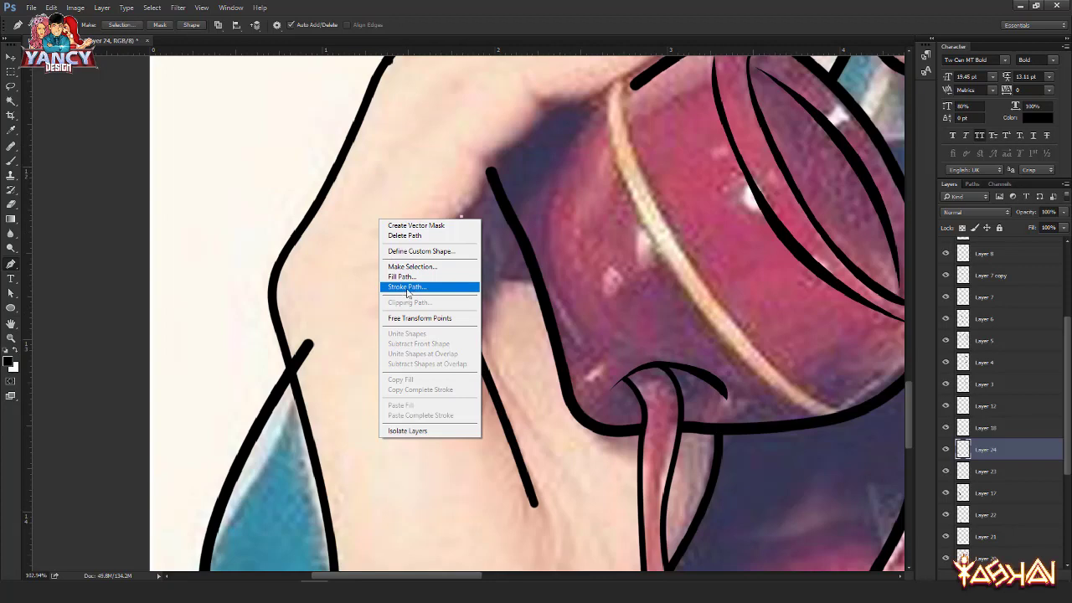
left_click(407, 289)
key("Return")
key("Return")
Step: Trace the curved upper finger fold to the upper end of the mouthpiece outline and stroke it with the black brush
left_click_drag(495, 196, 450, 337)
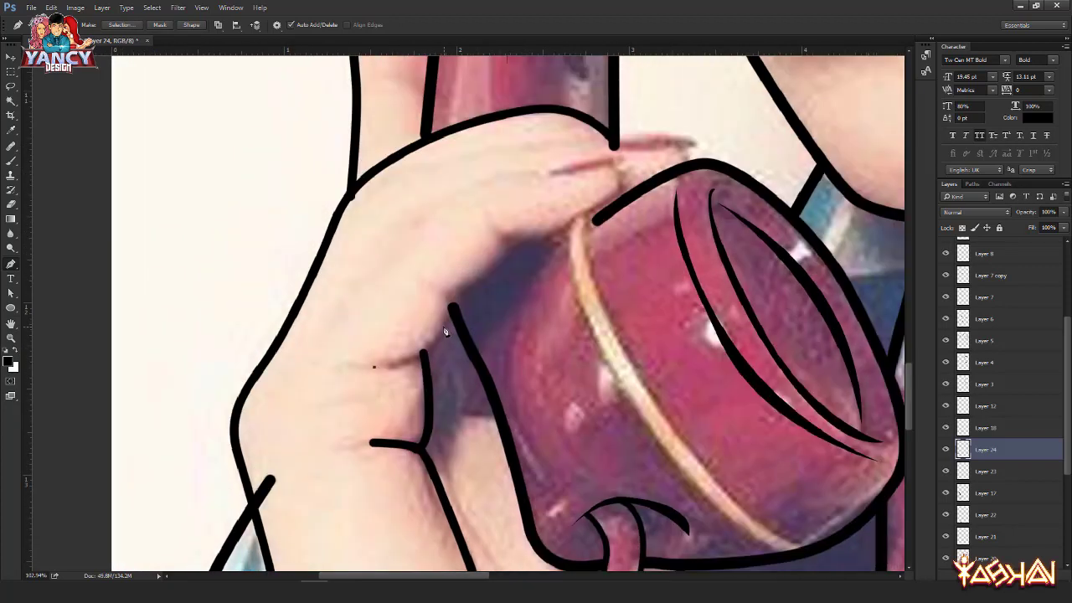
left_click(452, 299)
right_click(393, 283)
left_click(419, 352)
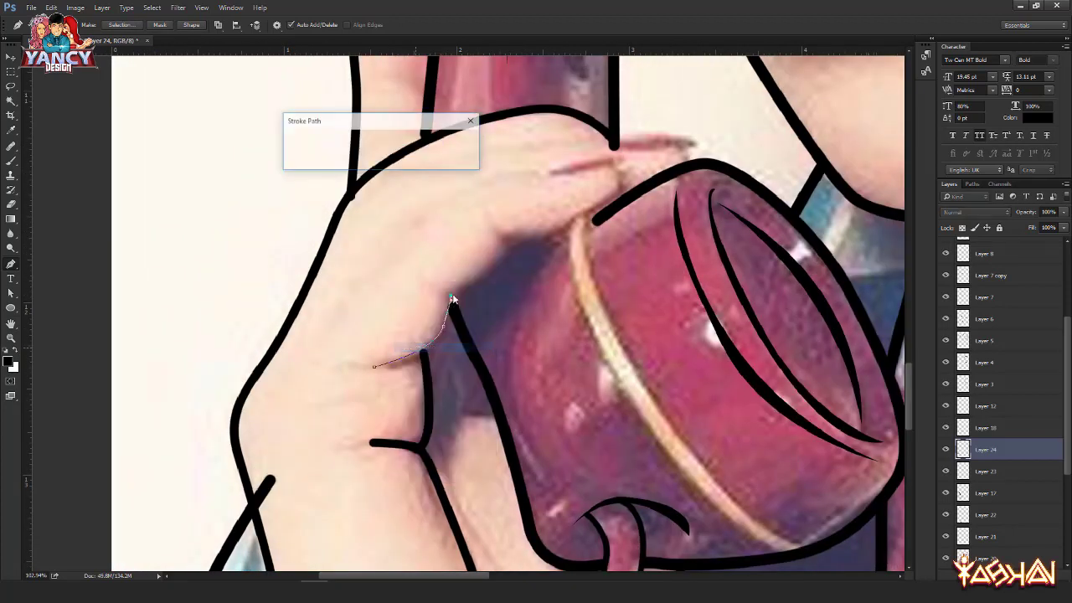
key("Return")
key("Return")
Step: Trace the underside of the next finger above the mouthpiece outline's end and stroke it with the black brush
left_click(436, 285)
mouse_move(484, 273)
left_mouse_down()
mouse_move(518, 226)
mouse_move(565, 243)
left_mouse_up()
right_click(471, 168)
left_click(503, 232)
key("Return")
key("Return")
Step: Outline the finger touching the mouthpiece along its underside, around the tip and back along its upper edge, and stroke the path
left_click(493, 226)
left_click_drag(597, 209, 609, 201)
left_click(618, 170)
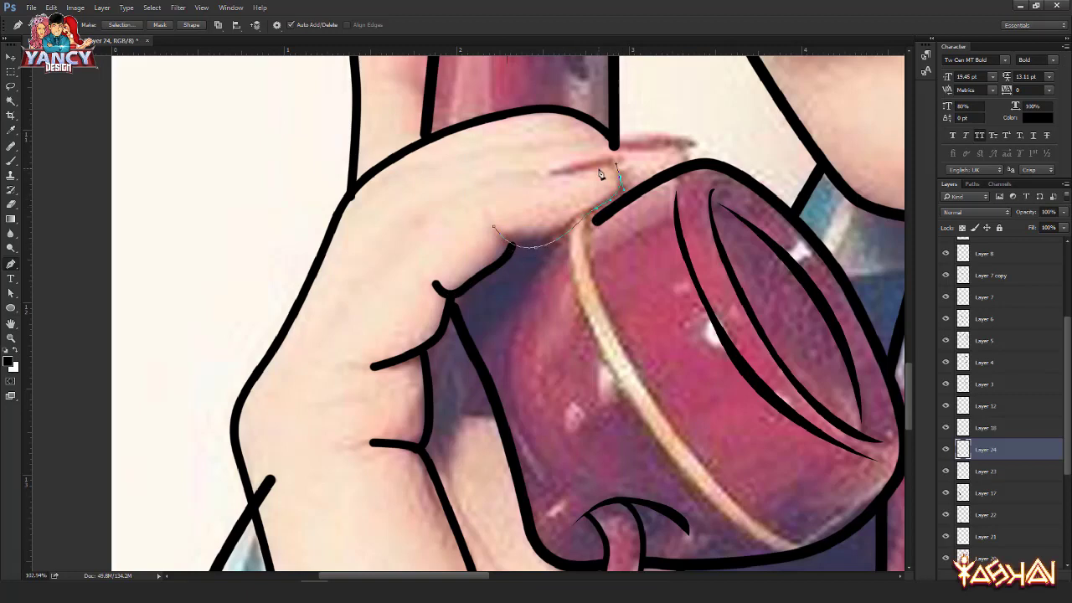
left_click_drag(535, 177, 418, 211)
key("ctrl+z")
left_click_drag(386, 254, 377, 272)
right_click(337, 211)
left_click(360, 279)
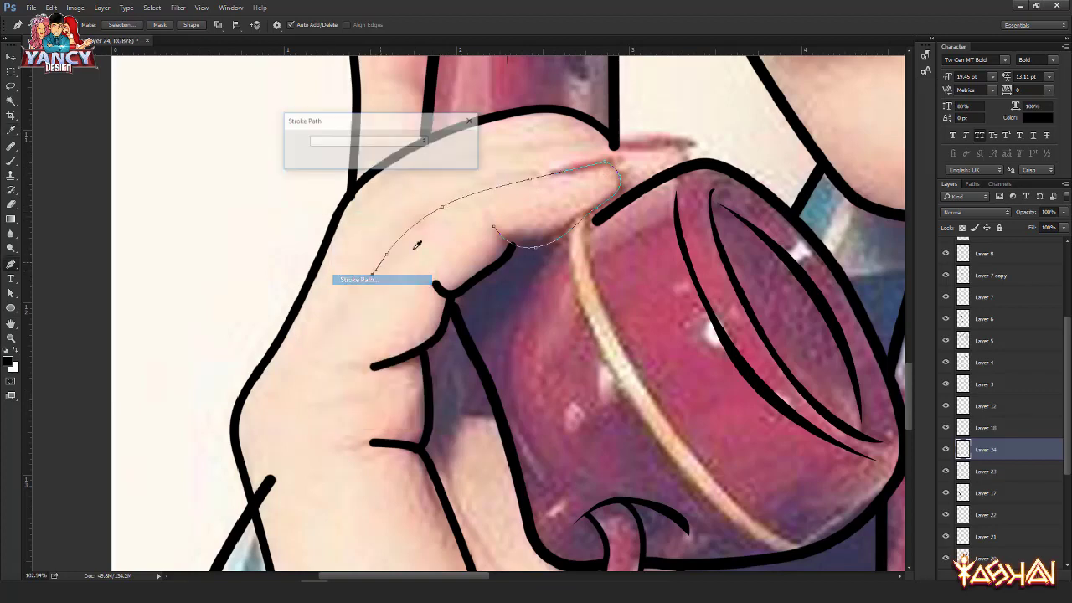
key("Return")
key("Return")
Step: Trace the upper finger line across the handset and around the fingertip above the mouthpiece, and stroke it
left_click(364, 216)
left_click_drag(478, 150, 530, 139)
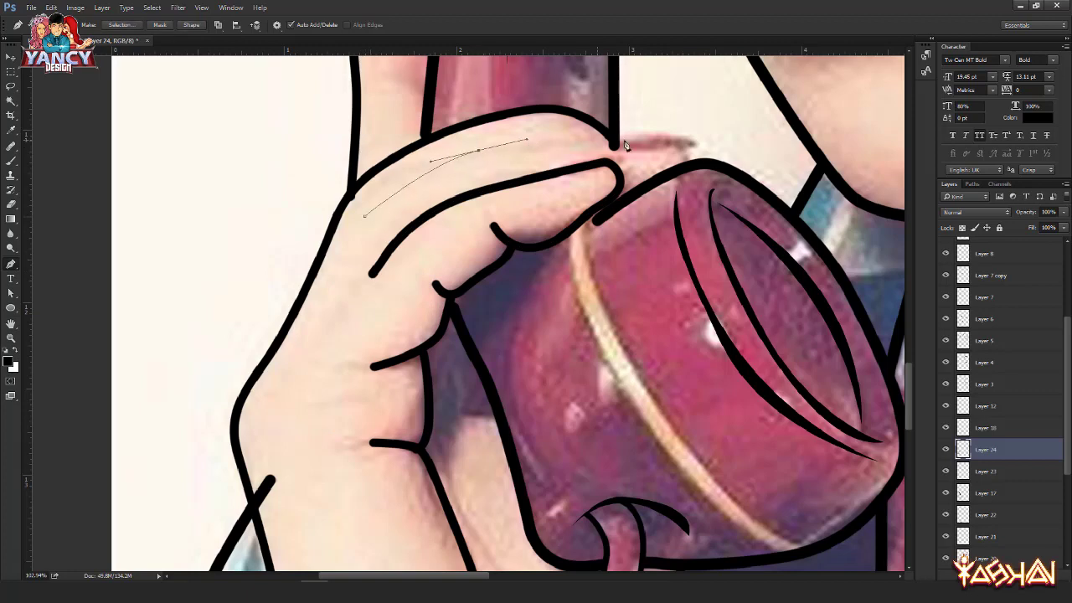
left_click_drag(624, 139, 685, 149)
right_click(591, 128)
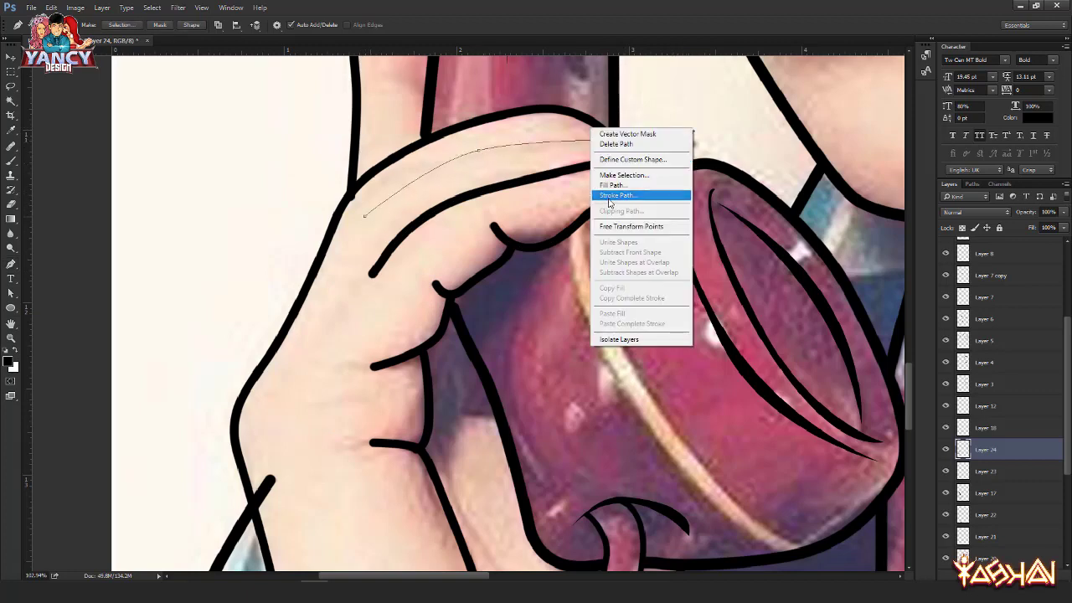
left_click(615, 195)
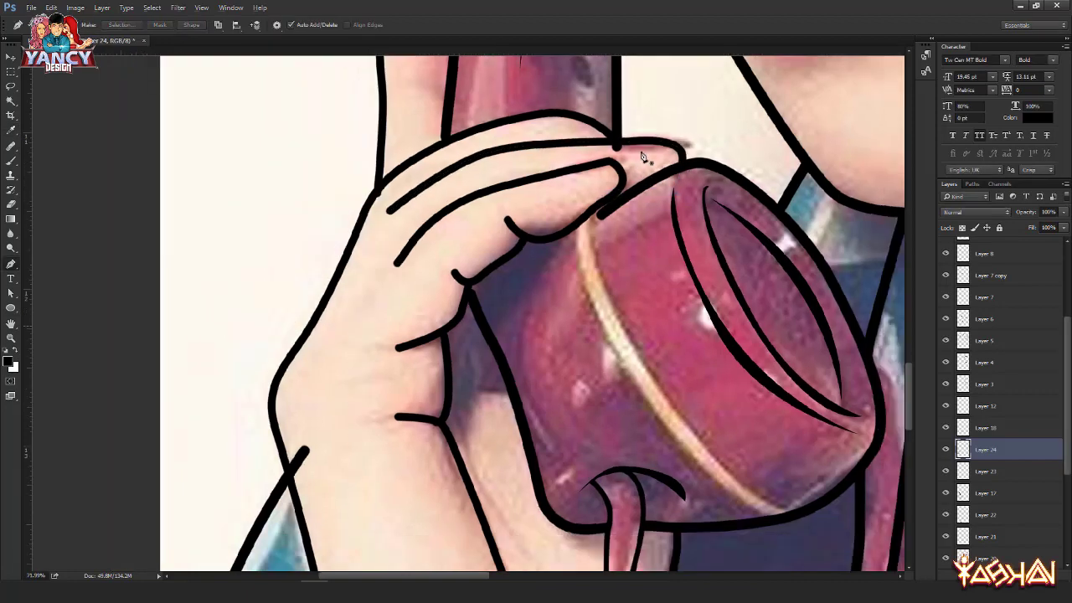
Step: Extend the lower long finger line toward the knuckles with a Pen path and stroke it with the black brush
scroll(642, 157, "down", 3)
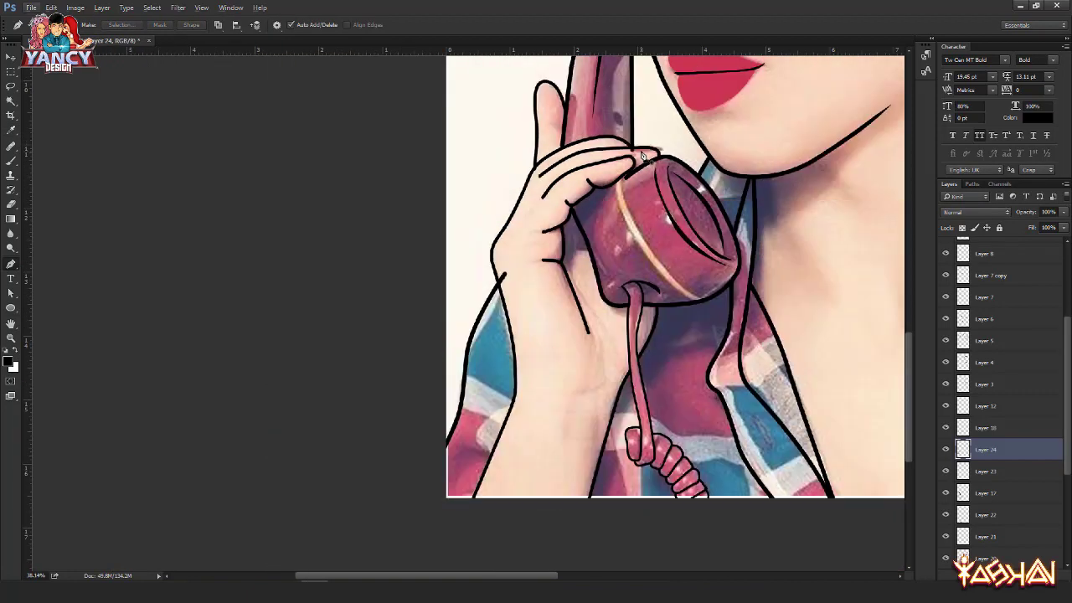
scroll(431, 237, "up", 6)
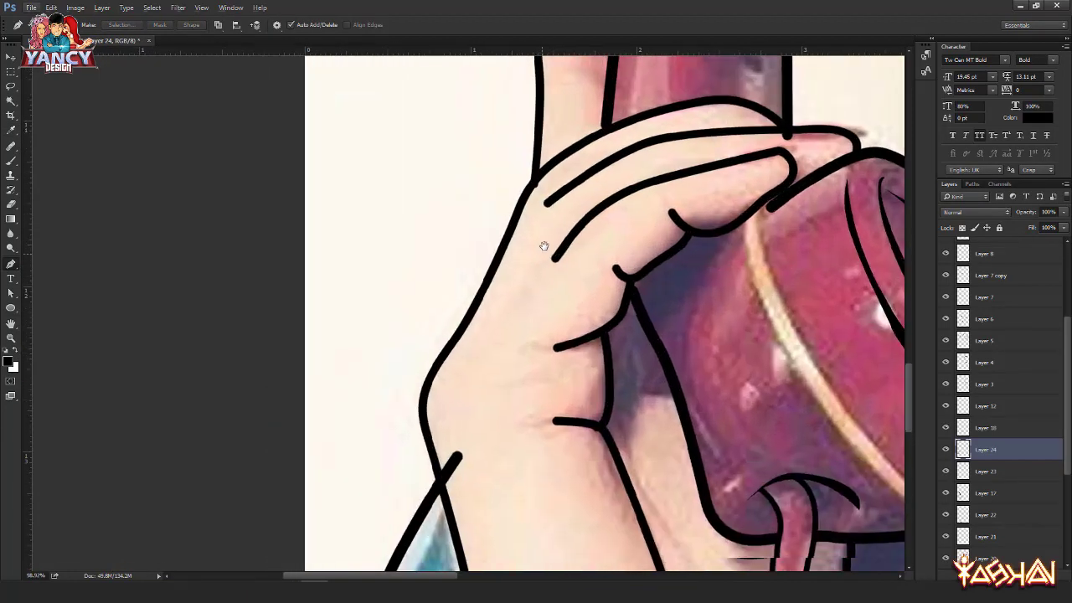
left_click_drag(543, 247, 551, 226)
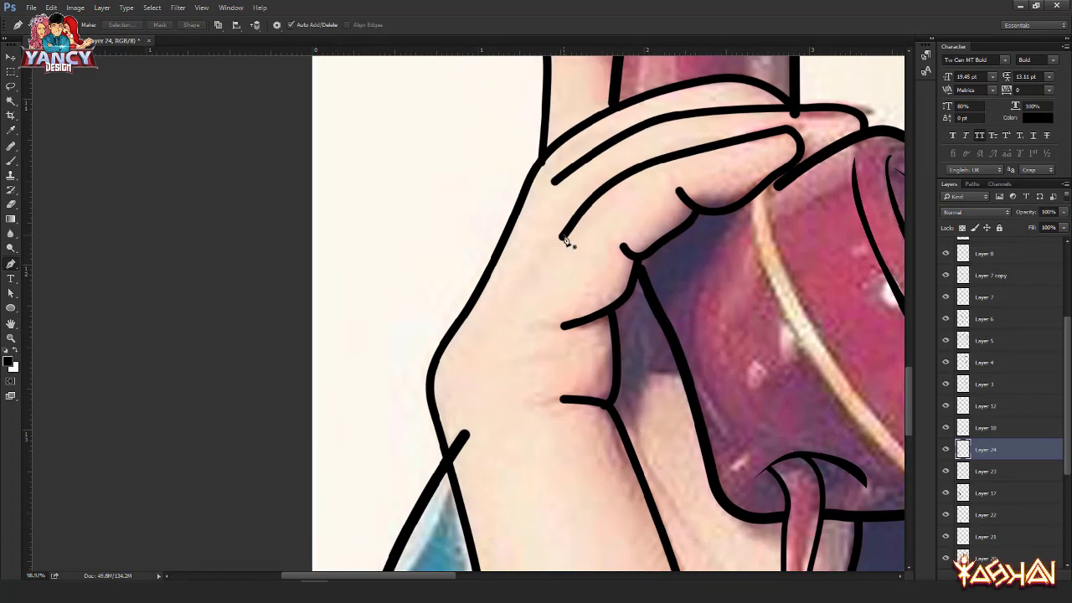
left_click(563, 237)
right_click(524, 216)
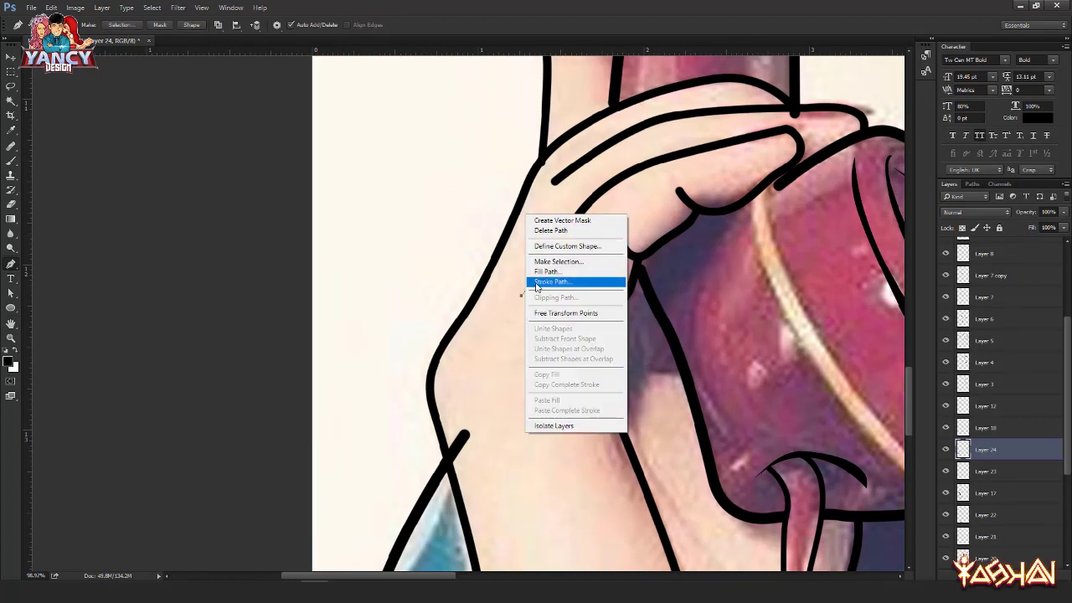
left_click(554, 286)
key("Return")
Step: Extend the upper long finger line down toward the back of the hand and stroke it with the black brush
left_click(554, 181)
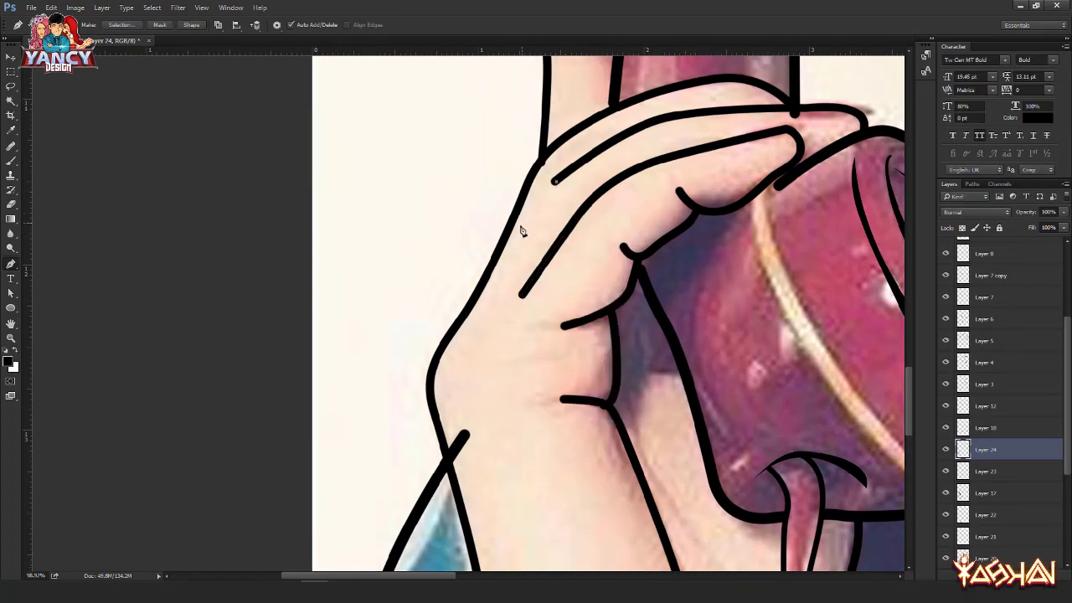
key("ctrl+z")
right_click(458, 173)
left_click(375, 235)
key("ctrl+z")
left_click_drag(518, 231, 510, 244)
right_click(442, 169)
left_click(490, 239)
key("Return")
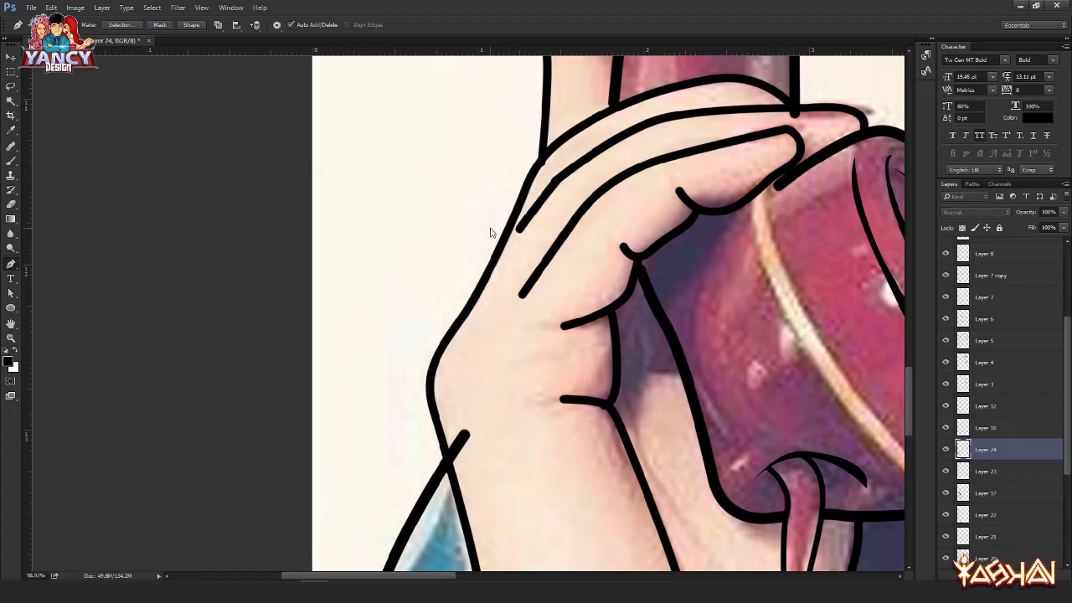
key("Return")
Step: Erase the end of the sleeve line that overshoots the wrist outline
scroll(510, 251, "down", 1)
mouse_move(548, 213)
left_mouse_down()
mouse_move(564, 364)
mouse_move(577, 197)
left_mouse_up()
key("v")
left_click(501, 389)
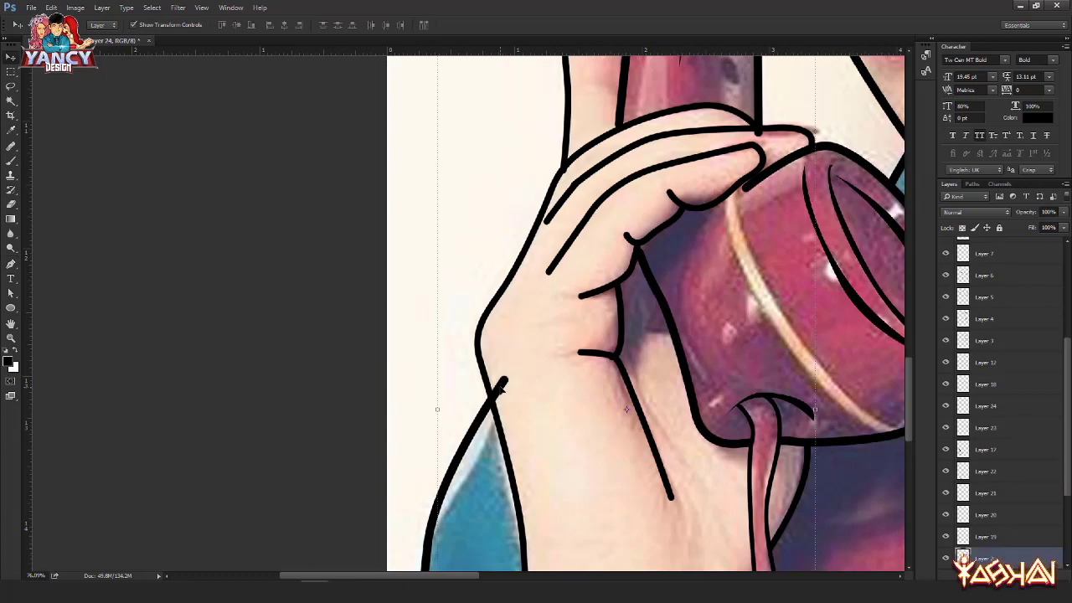
key("e")
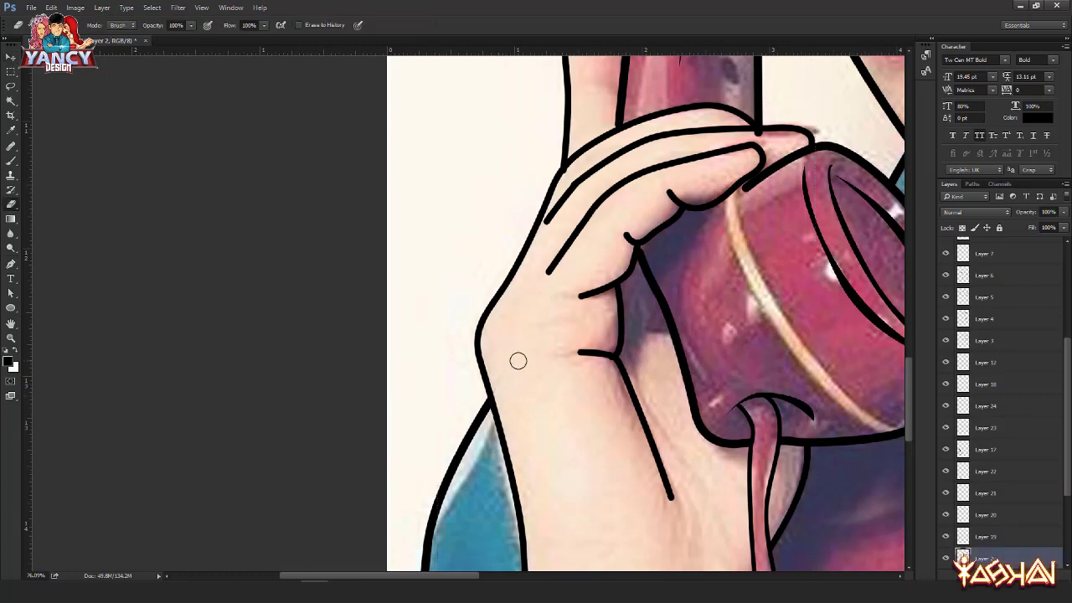
key("v")
Step: Hide the Layer 1 photo so that only the line art shows on the white background
scroll(517, 361, "down", 5)
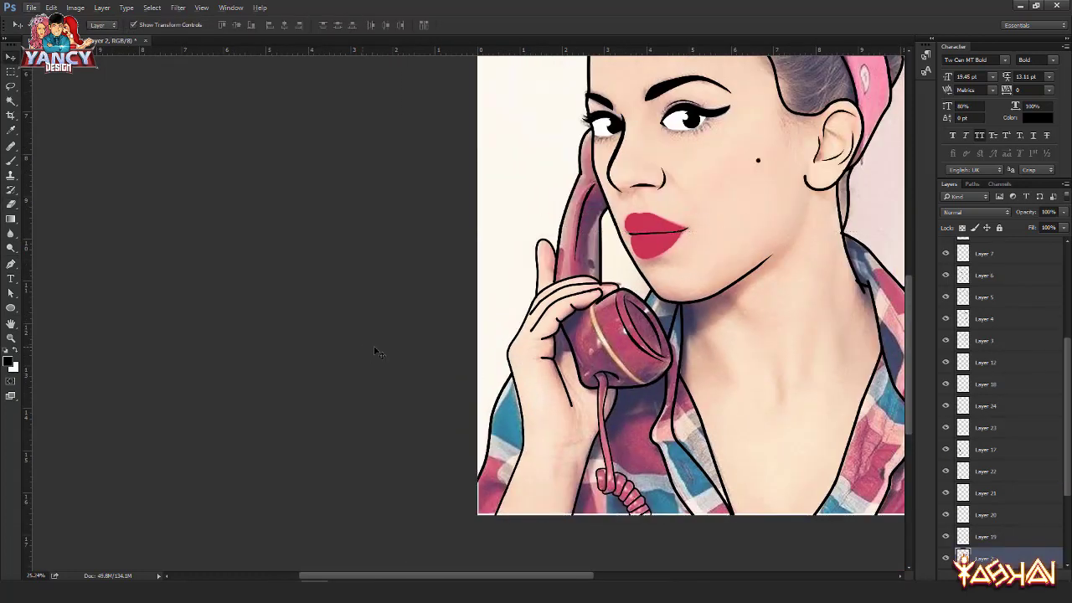
left_click(375, 348)
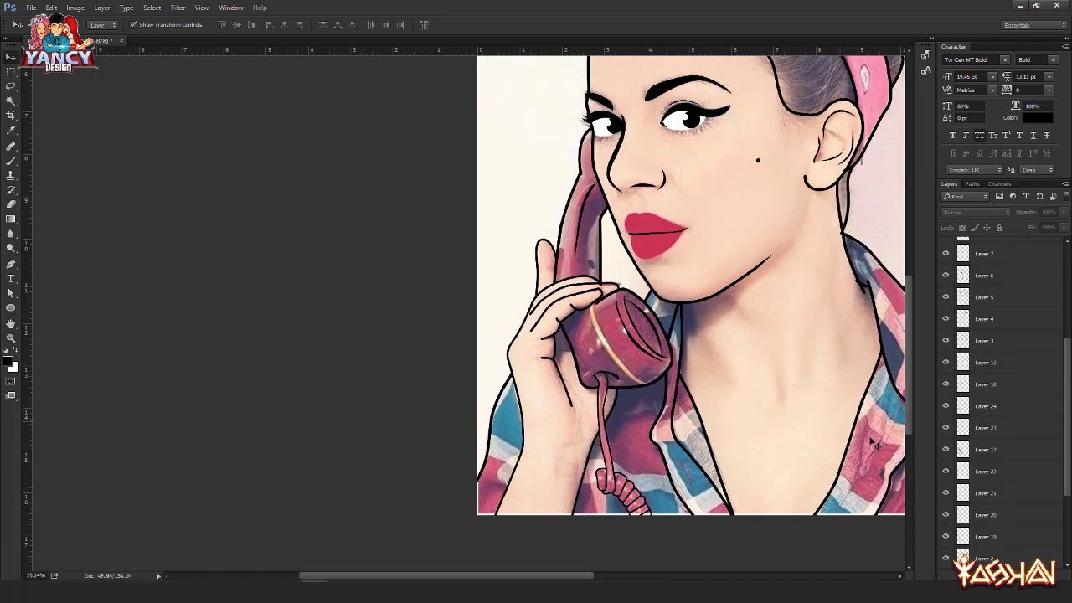
scroll(720, 360, "down", 1)
scroll(963, 469, "down", 3)
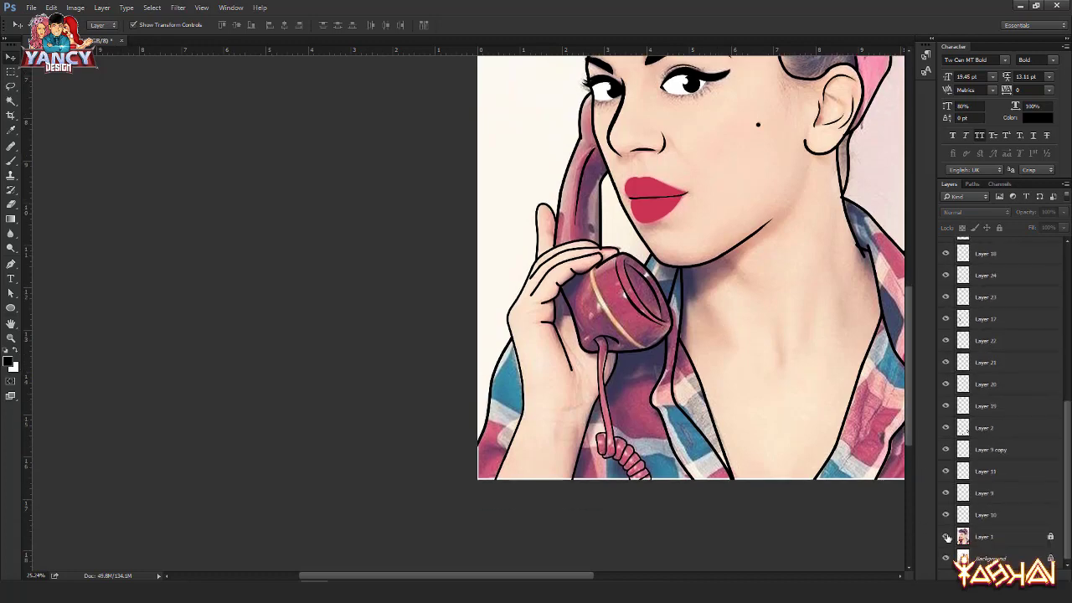
scroll(645, 312, "down", 4)
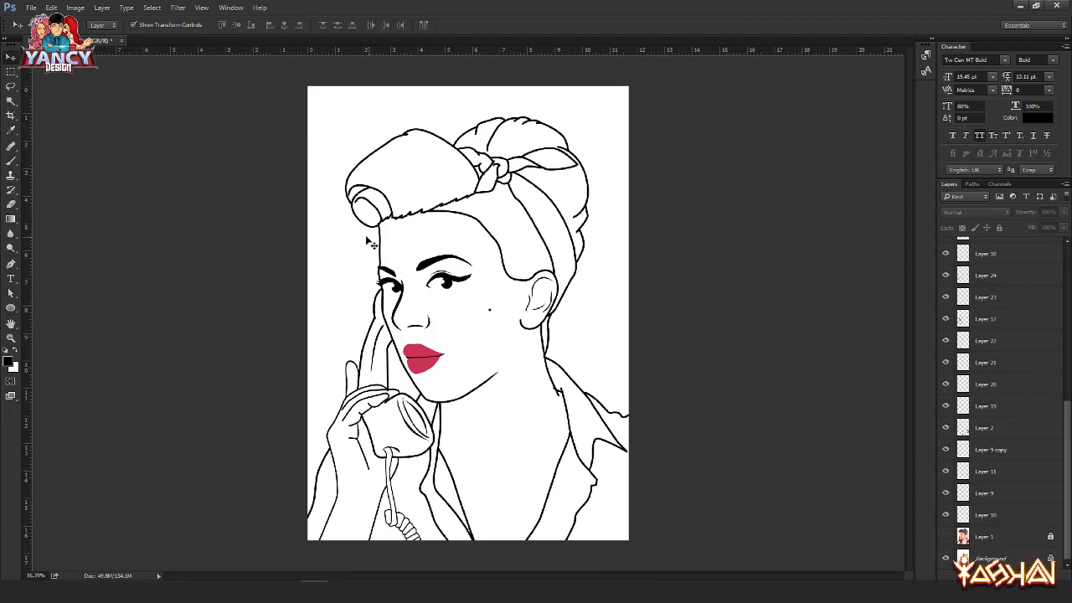
Step: Select the line-art layers across the whole canvas and group them
left_click_drag(252, 104, 682, 556)
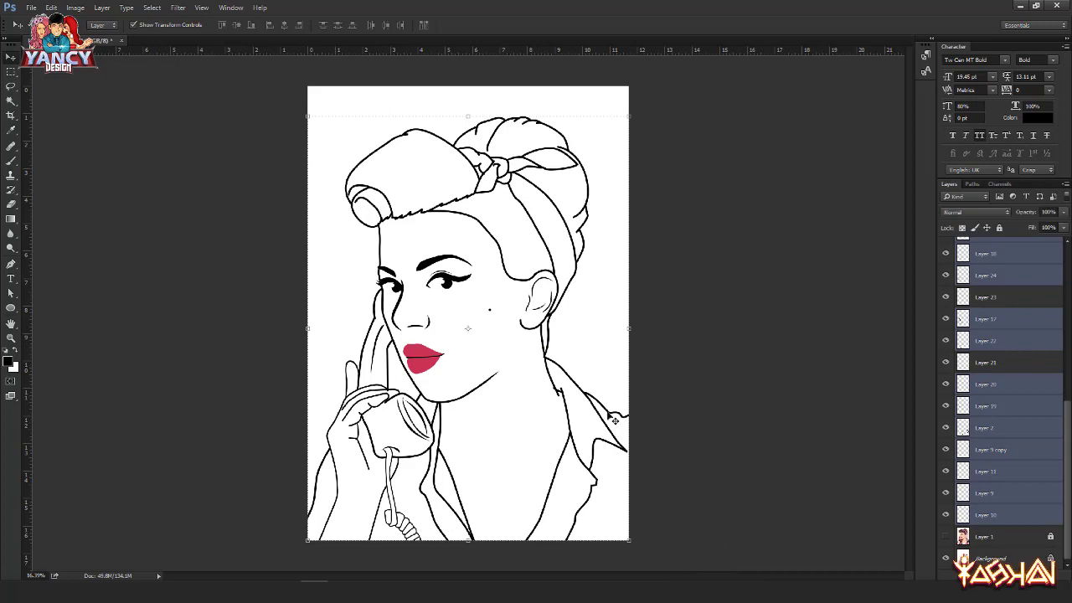
left_click_drag(588, 386, 585, 352)
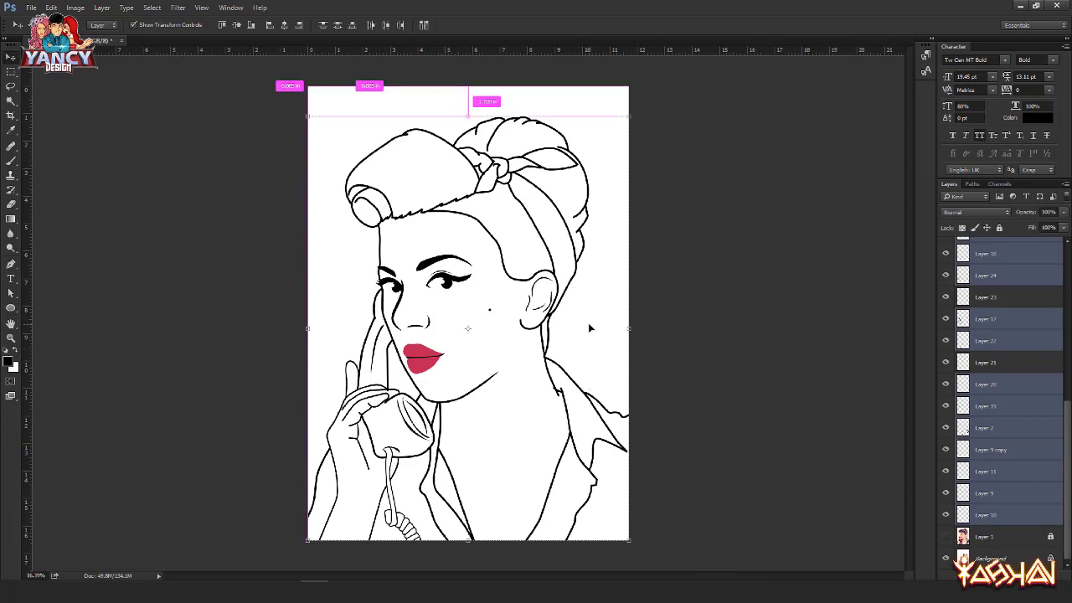
key("ctrl+g")
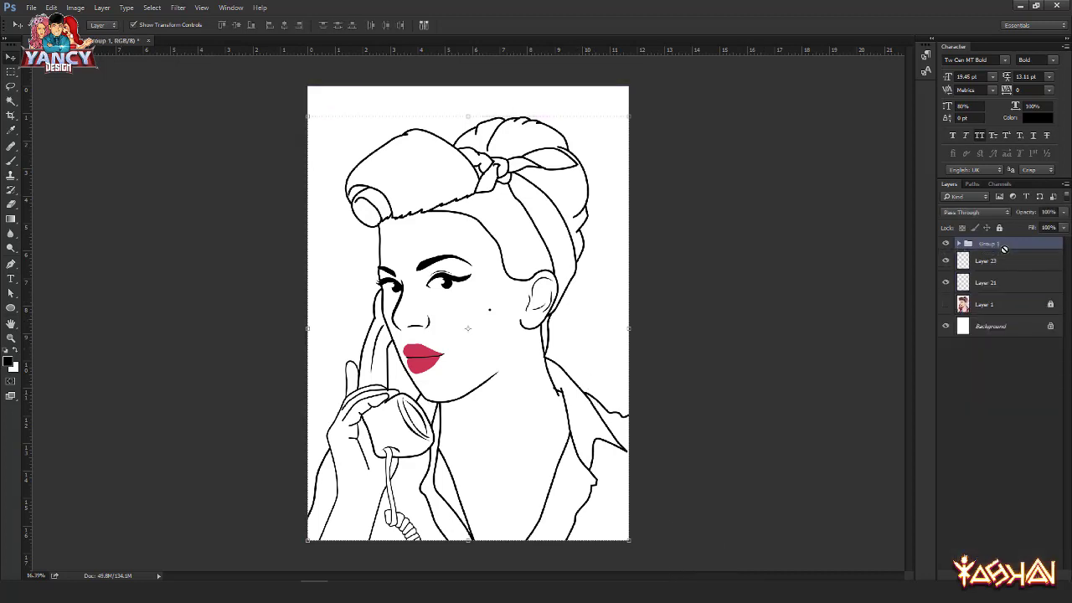
Step: Duplicate Group 1 and merge the copy into a single layer, keeping the original group hidden as a backup
left_click_drag(999, 248, 996, 264)
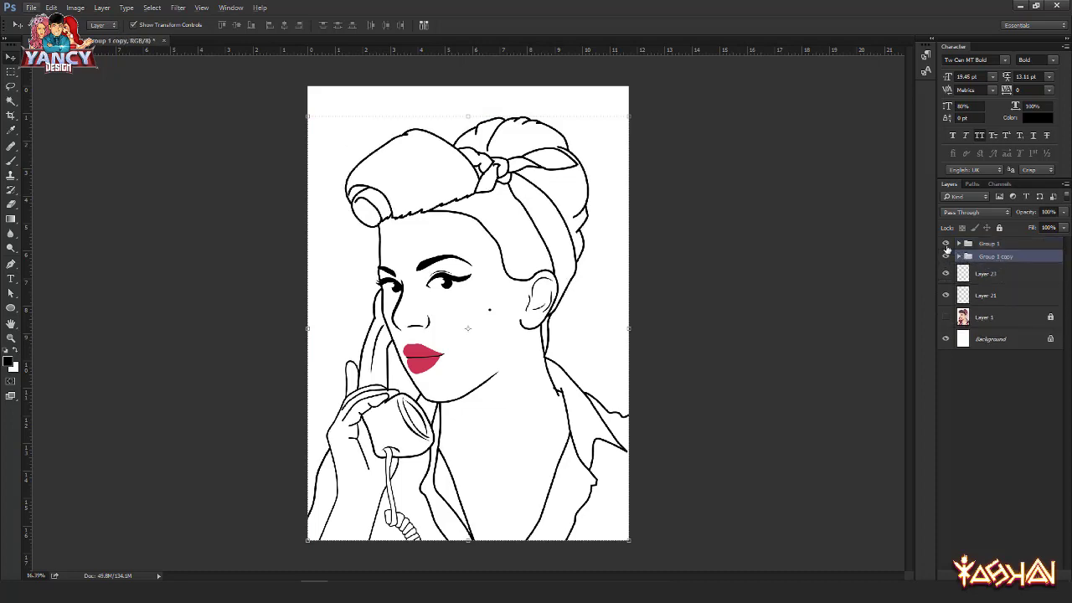
key("ctrl+e")
left_click(946, 245)
Step: Start a Pen path inside the front hair roll, following the inner edge of its inner curl line up to the bend
scroll(491, 200, "up", 5)
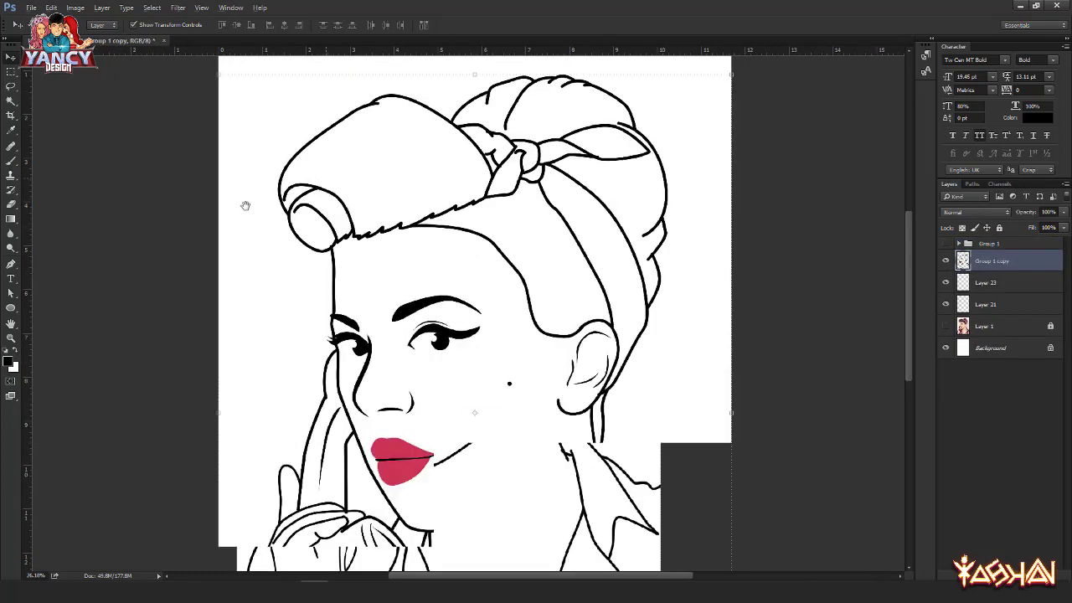
scroll(246, 205, "up", 5)
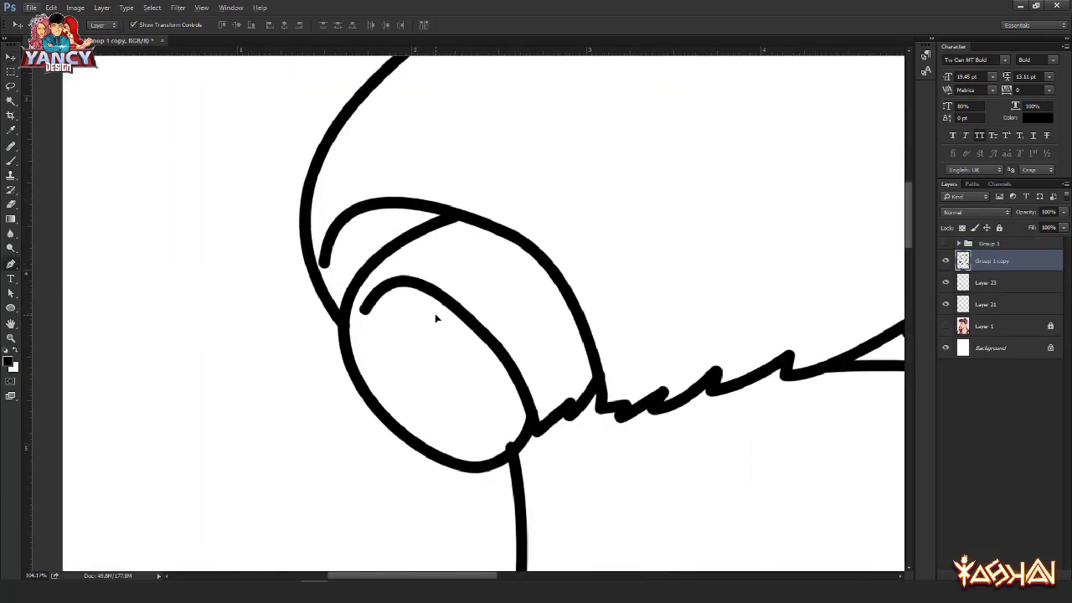
key("p")
scroll(432, 298, "up", 1)
scroll(453, 394, "up", 1)
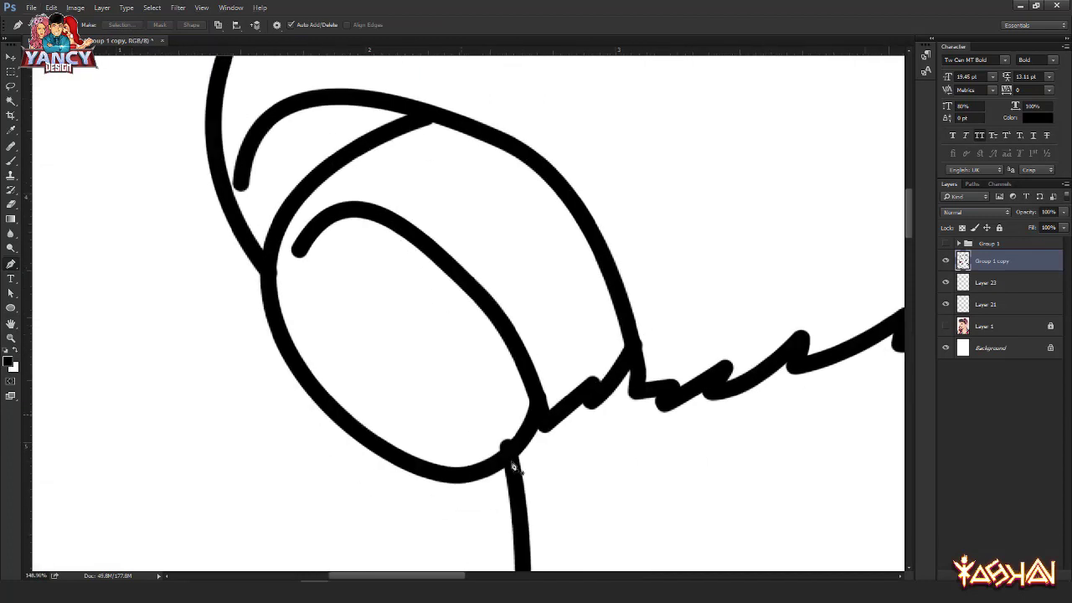
scroll(513, 466, "up", 1)
left_click(480, 457)
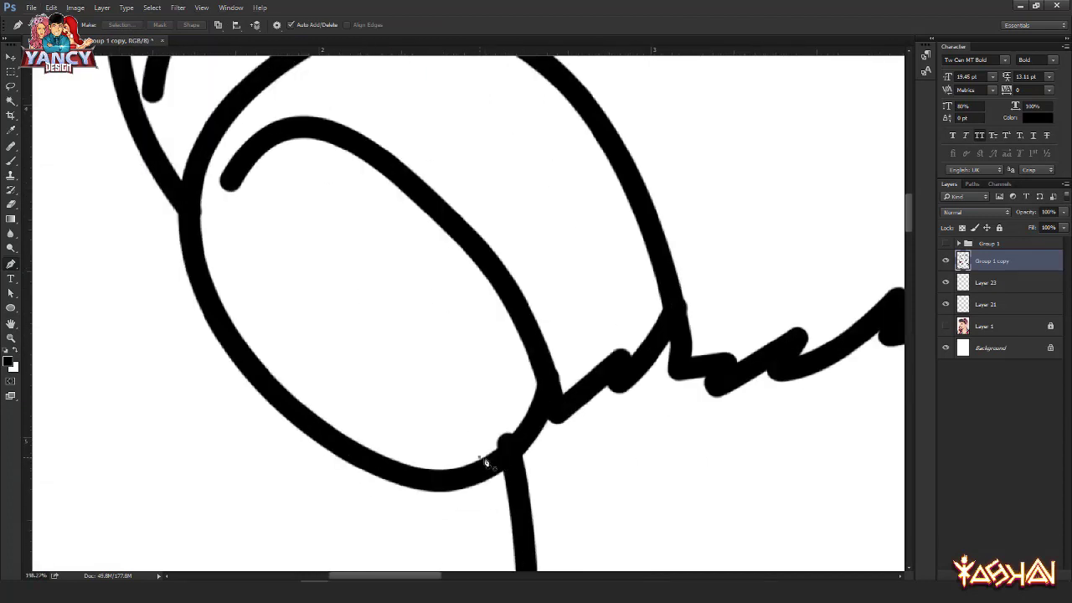
left_click_drag(514, 432, 526, 410)
left_click_drag(503, 336, 477, 312)
left_click_drag(332, 229, 412, 319)
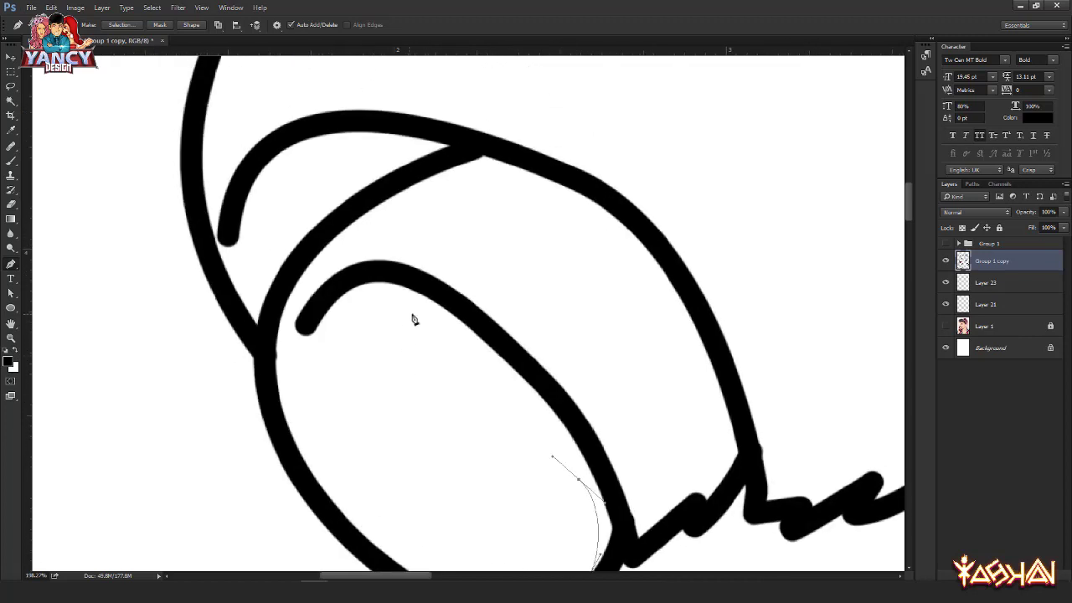
left_click(444, 311)
Step: Close the path around the inner curl line's rounded end and delete the selected area to taper it to a point
left_click_drag(304, 333, 240, 429)
left_click(305, 334)
left_click_drag(395, 266, 482, 269)
left_click(521, 179)
left_click(432, 196)
left_click(282, 320)
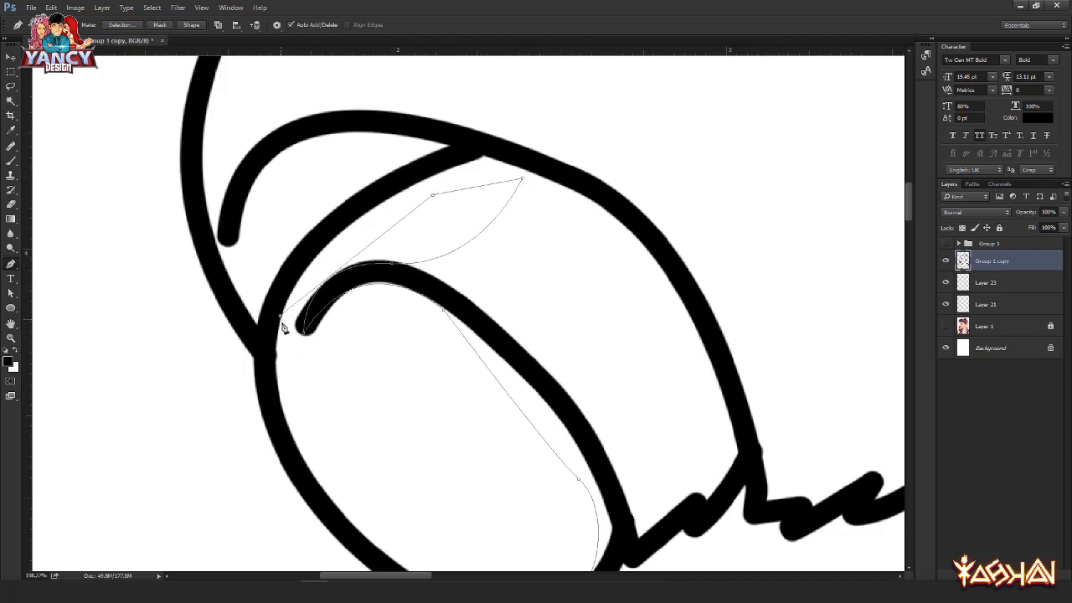
left_click_drag(283, 322, 295, 289)
left_click_drag(281, 399, 329, 455)
key("ctrl+Return")
key("v")
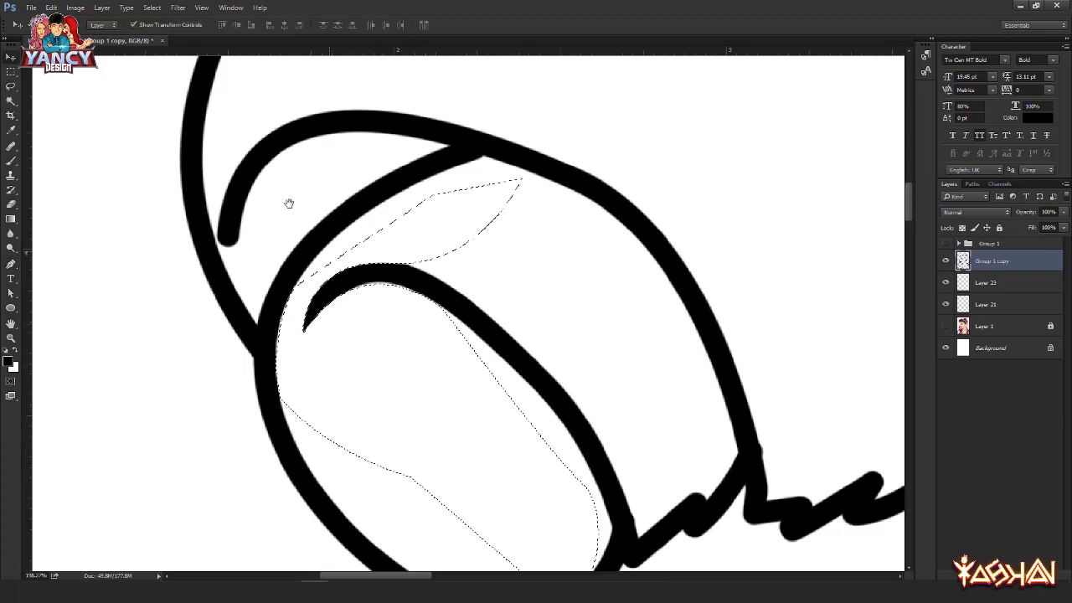
key("ctrl+d")
Step: Draw a closed Pen path around the rounded end of the hair roll's upper curl line, shaping it into a taper
left_click_drag(289, 203, 314, 283)
scroll(314, 283, "up", 3)
key("p")
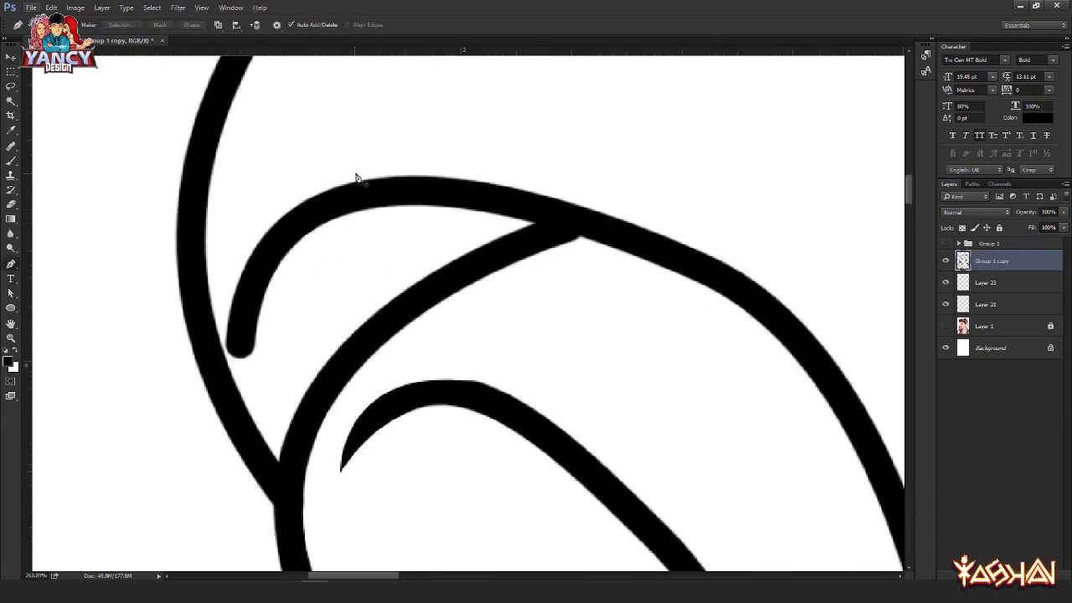
left_click(363, 181)
left_click_drag(238, 356, 258, 506)
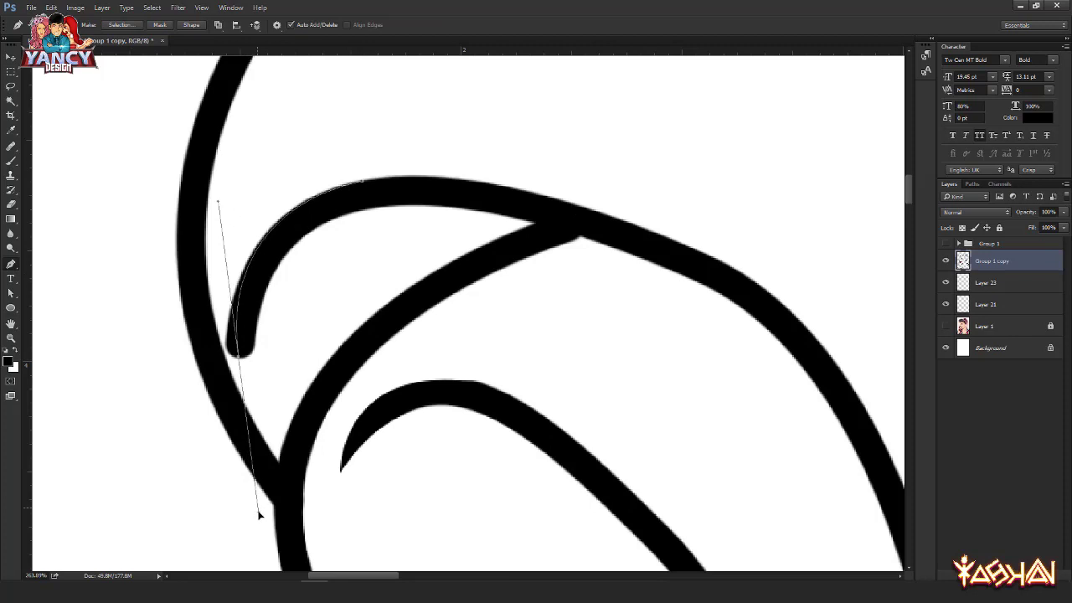
left_click(238, 357, "alt")
left_click_drag(294, 245, 323, 220)
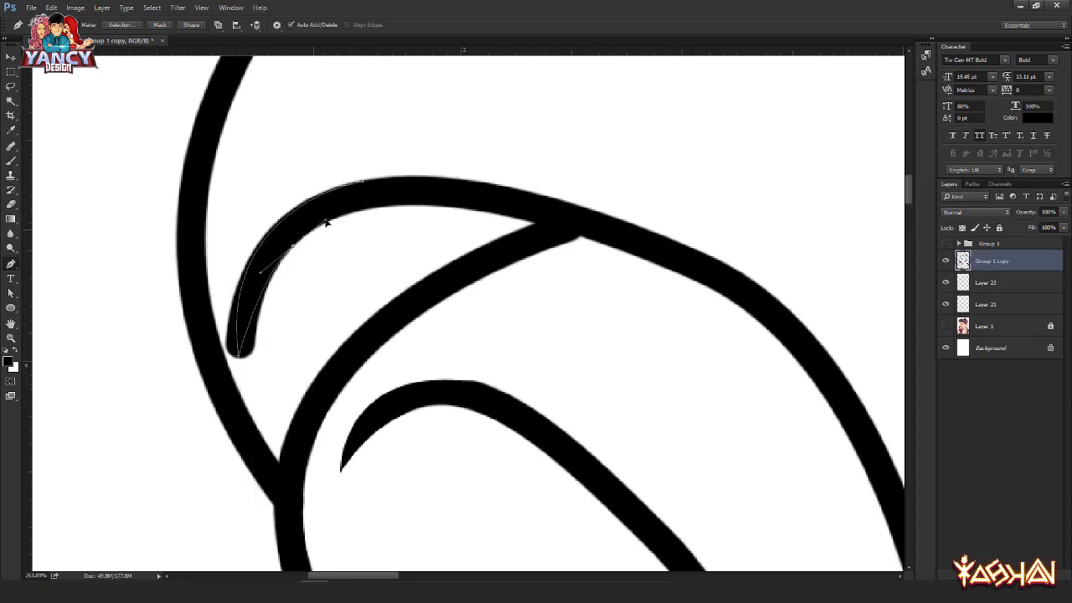
left_click(232, 369)
left_click_drag(266, 191, 196, 413)
left_click(362, 182)
Step: Enclose the overlapping line stub at the top of the hair roll in a closed Pen path, following the outline's inner edge
scroll(321, 213, "down", 5)
left_click_drag(481, 188, 356, 230)
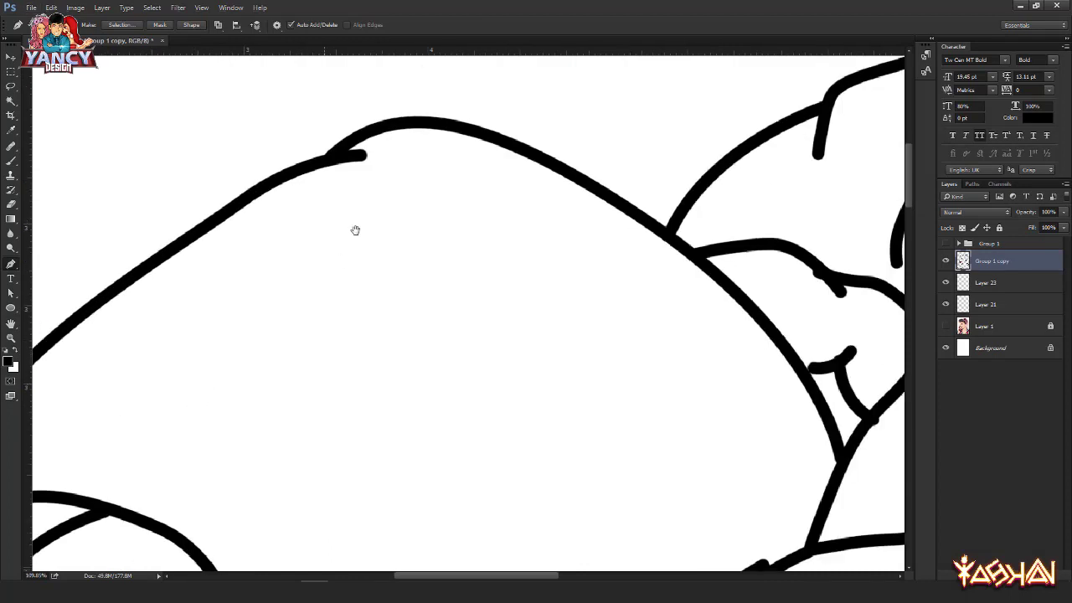
scroll(361, 156, "up", 7)
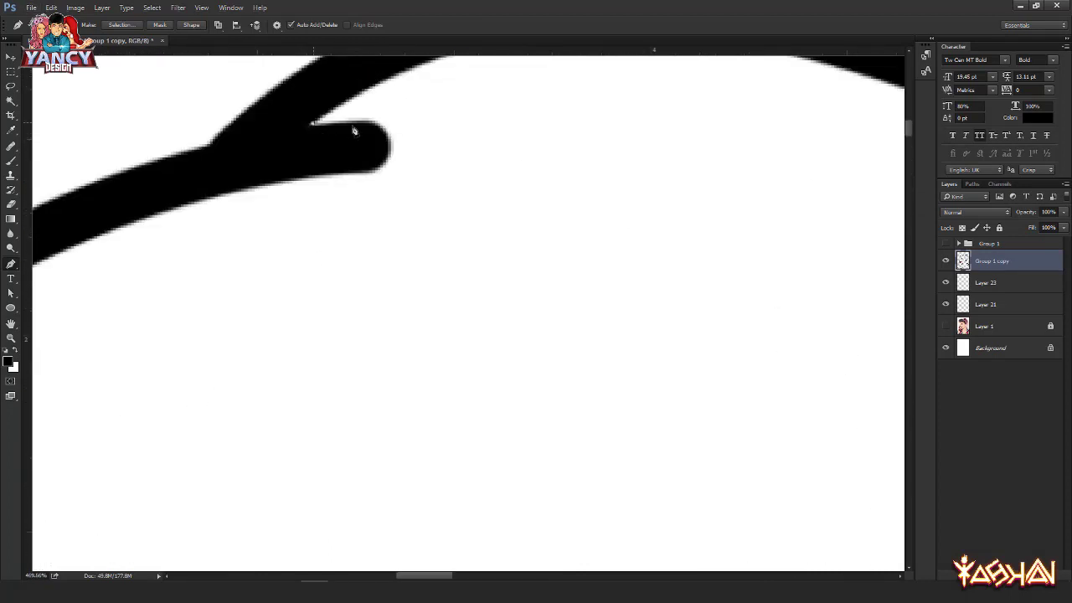
left_click(383, 137)
left_click(312, 124)
left_click_drag(320, 126, 790, 70)
scroll(344, 308, "right", 5)
scroll(344, 308, "up", 3)
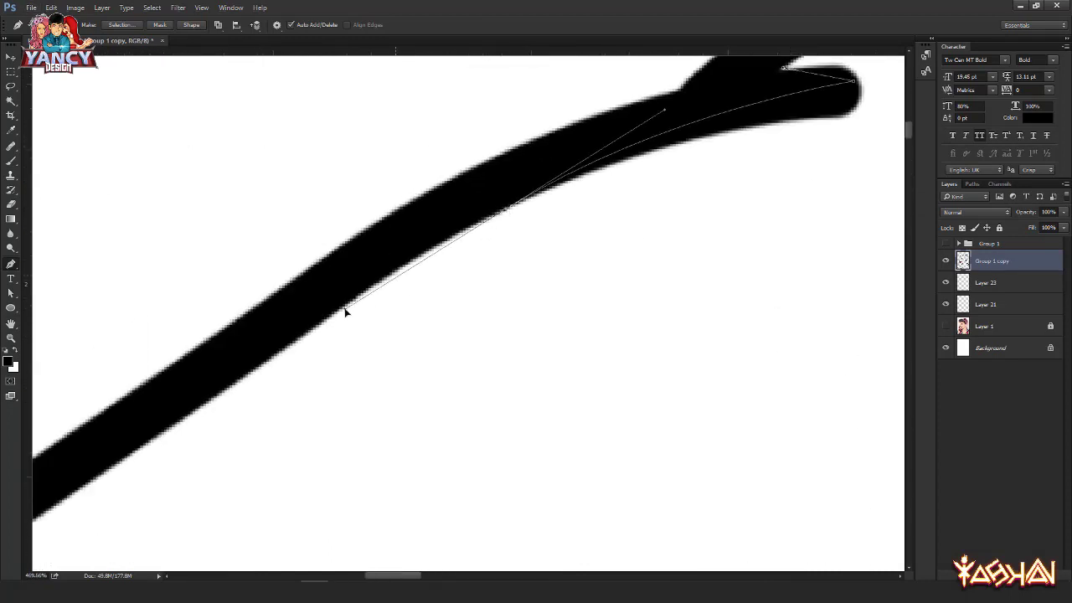
left_click(529, 232)
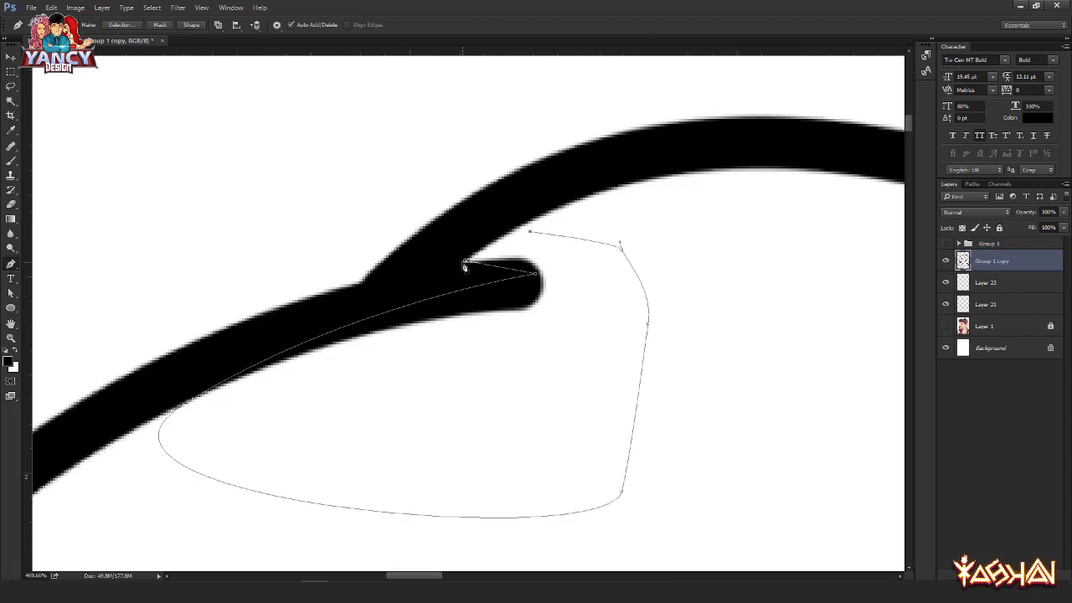
left_click(465, 261)
Step: Start a Pen path at the headscarf end of the jagged hairline, tracing its upper edge with sharp corners at the first two spikes
scroll(425, 277, "down", 5)
left_click_drag(495, 394, 427, 116)
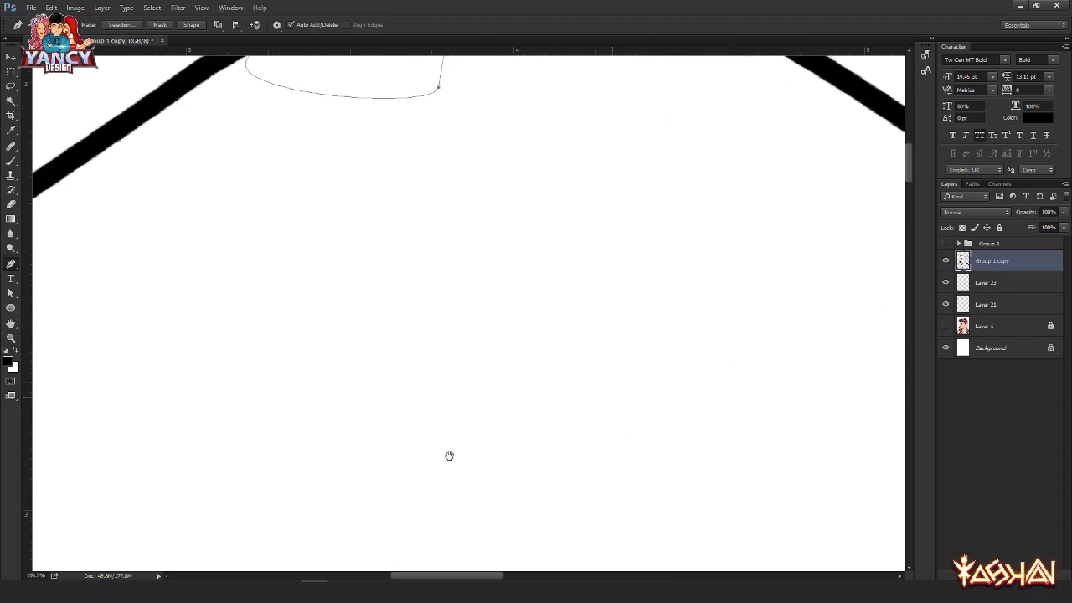
left_click_drag(594, 405, 194, 480)
left_click_drag(419, 463, 310, 113)
left_click_drag(420, 427, 442, 328)
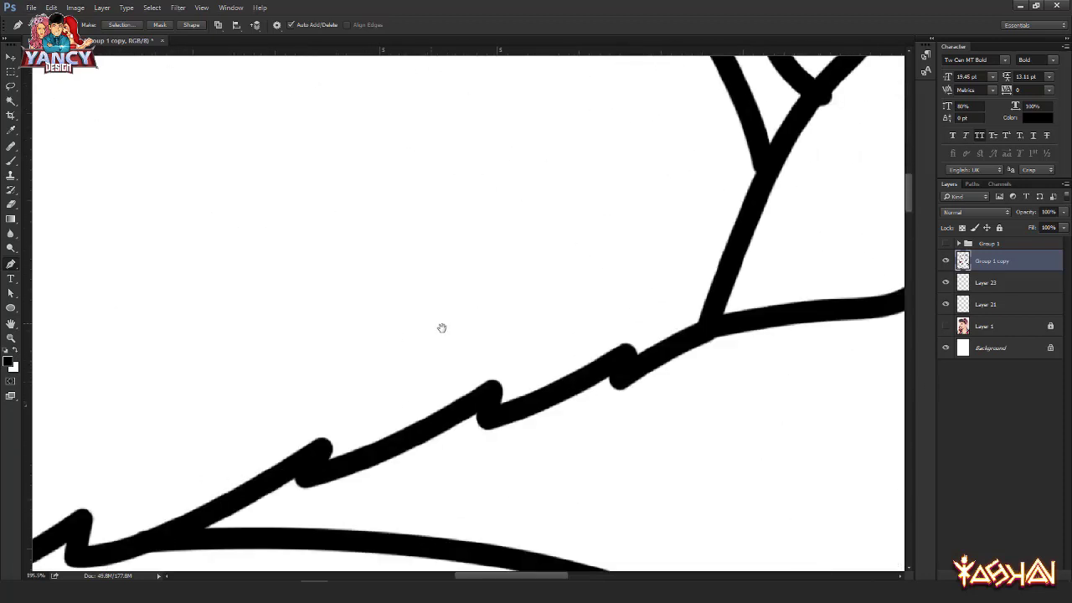
scroll(642, 391, "up", 2)
scroll(662, 348, "up", 6)
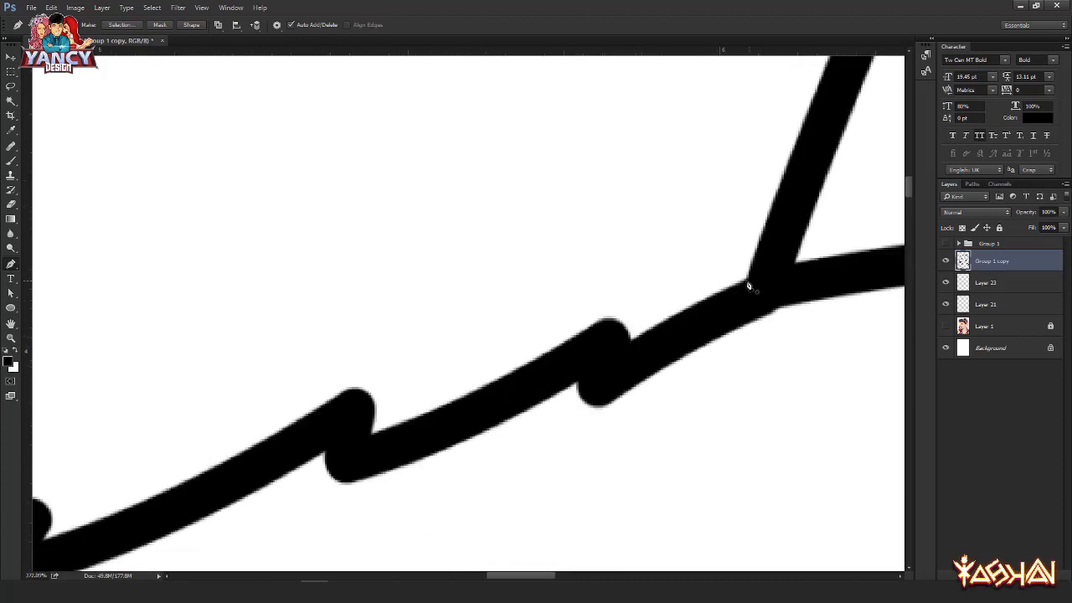
left_click(624, 353)
left_click(620, 327)
mouse_move(496, 373)
left_mouse_down()
mouse_move(631, 313)
mouse_move(470, 381)
left_mouse_up()
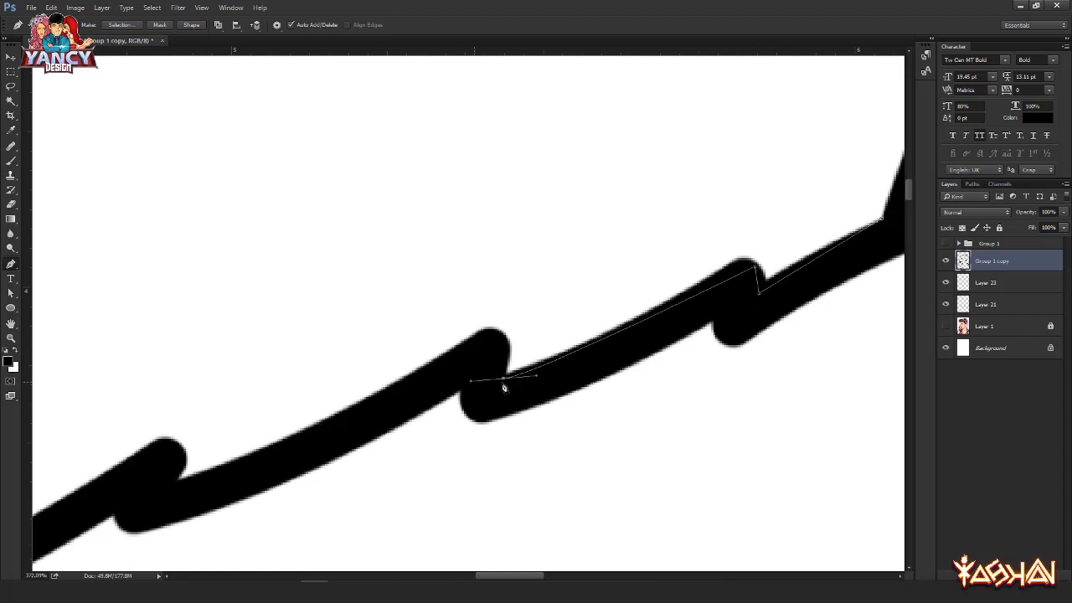
left_click_drag(441, 421, 659, 346)
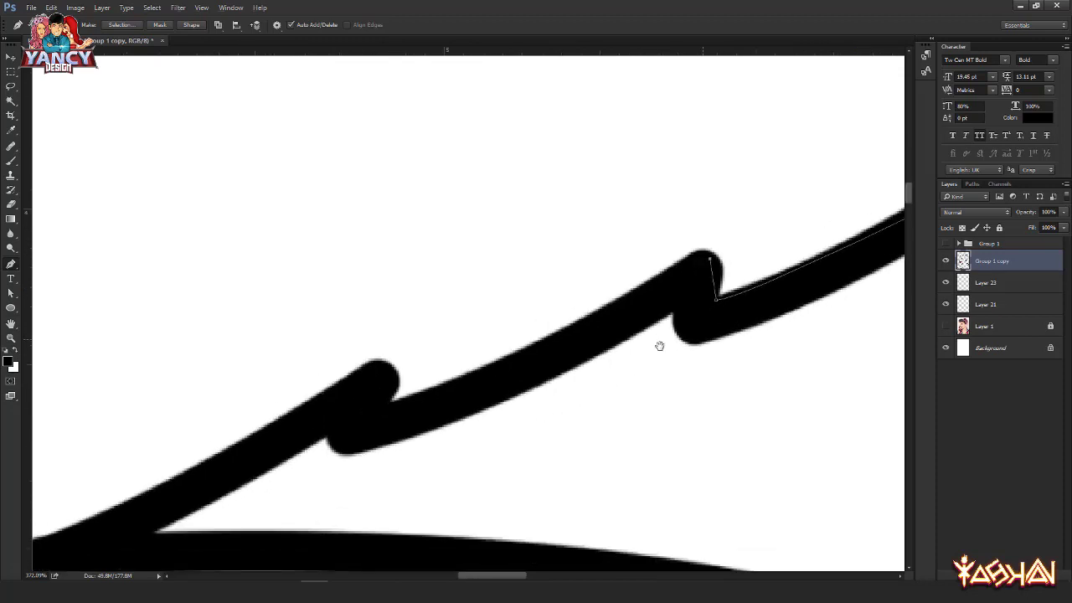
Step: Continue the path along the hairline's upper edge, adding sharp corners at the third and fourth spikes
left_click_drag(381, 412, 358, 418)
left_click(385, 411, "alt")
key("ctrl+z")
left_click(383, 411, "alt")
left_click(390, 367)
left_click_drag(337, 431, 718, 252)
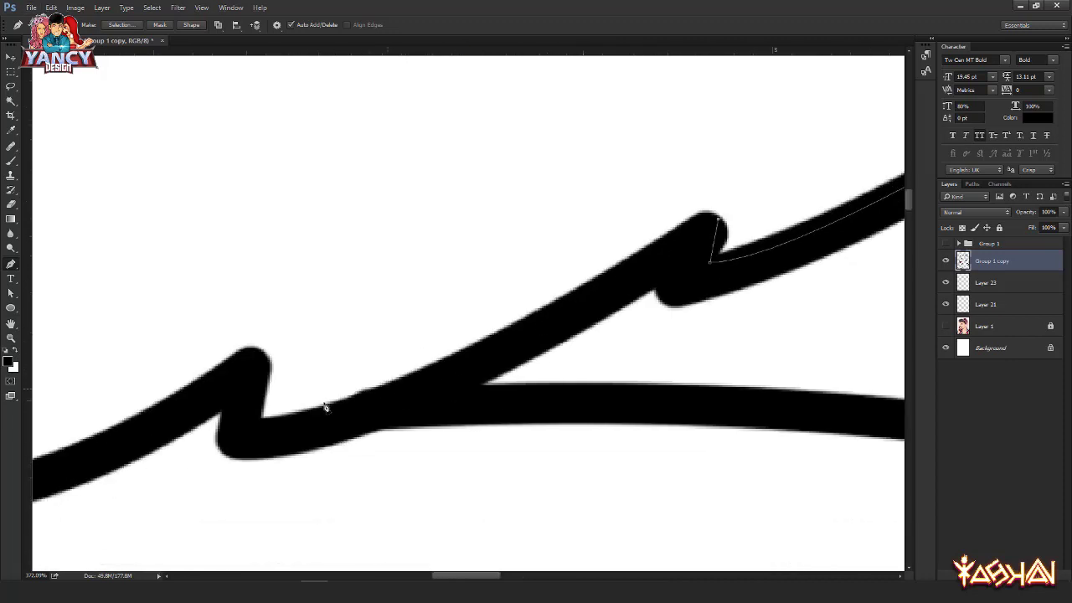
mouse_move(265, 421)
left_mouse_down()
mouse_move(95, 394)
mouse_move(104, 423)
left_mouse_up()
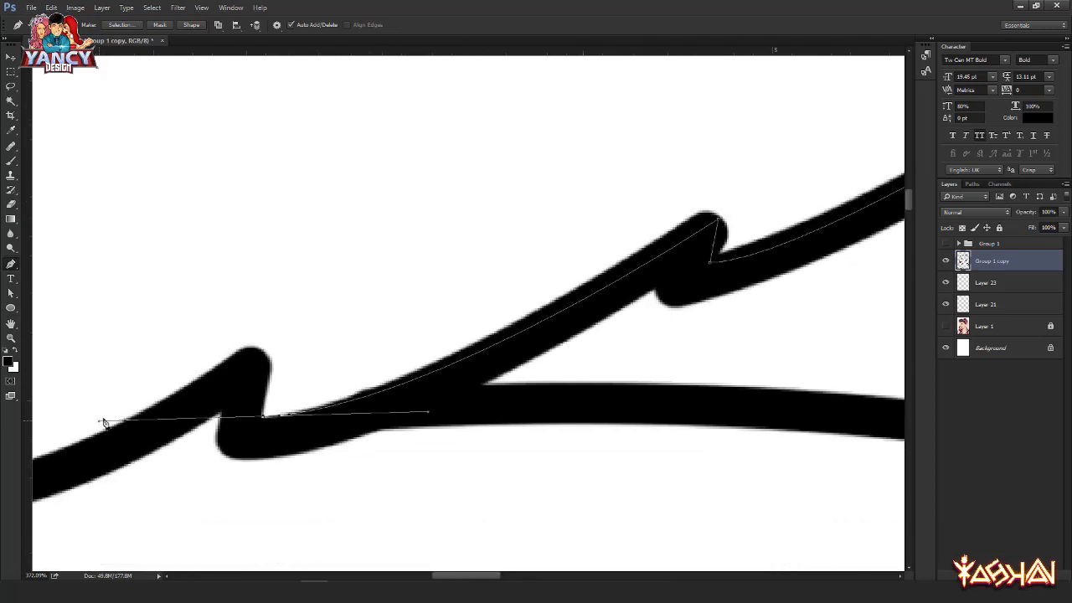
left_click(263, 418, "alt")
left_click(263, 350)
Step: Continue the hairline's upper-edge path to the next spike down the line, adding a sharp corner at its base and tip
left_click_drag(243, 375, 628, 246)
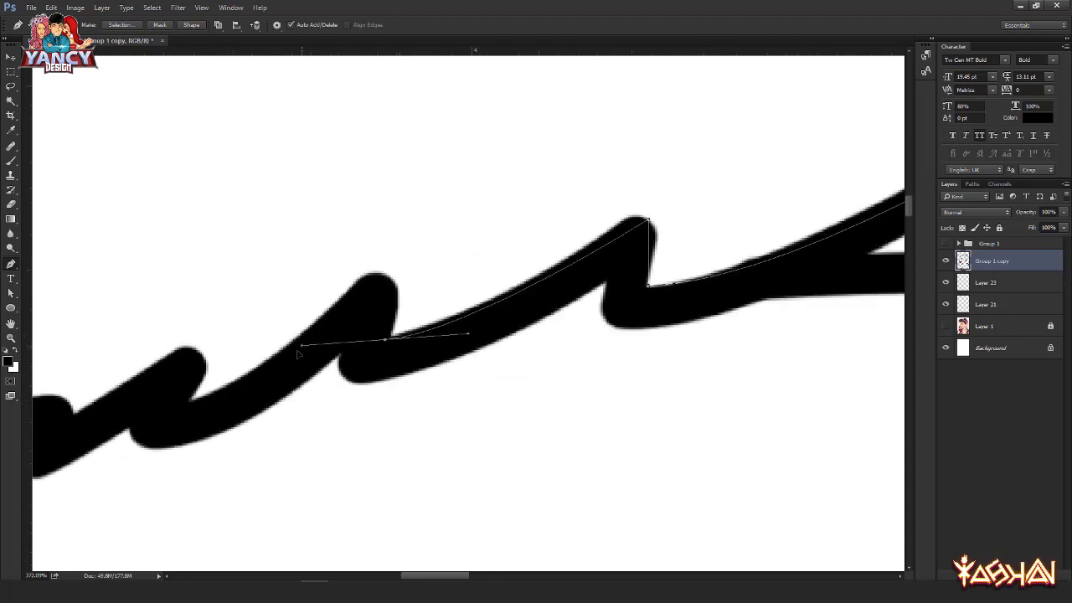
left_click_drag(387, 342, 288, 353)
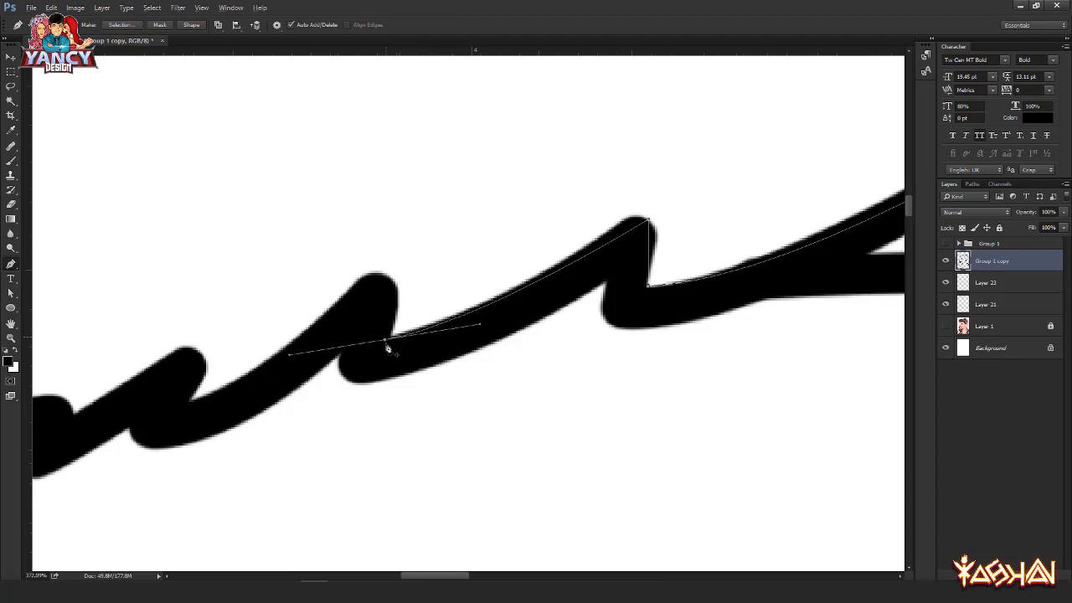
left_click(386, 341, "alt")
left_click_drag(316, 336, 521, 290)
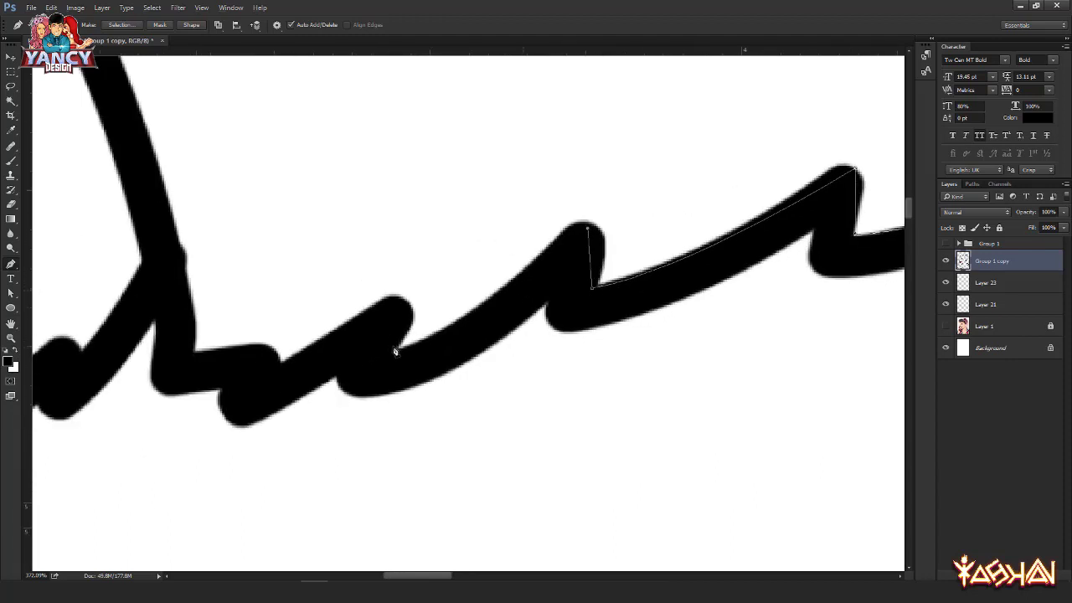
Step: Trace the last small spikes of the hairline's upper edge with sharp corners, up to the hair roll's outline
left_click_drag(399, 355, 309, 369)
key("ctrl+z")
left_click(399, 356, "alt")
left_click(386, 357)
left_click(408, 306)
scroll(392, 336, "down", 2)
scroll(441, 310, "up", 1)
left_click(359, 306)
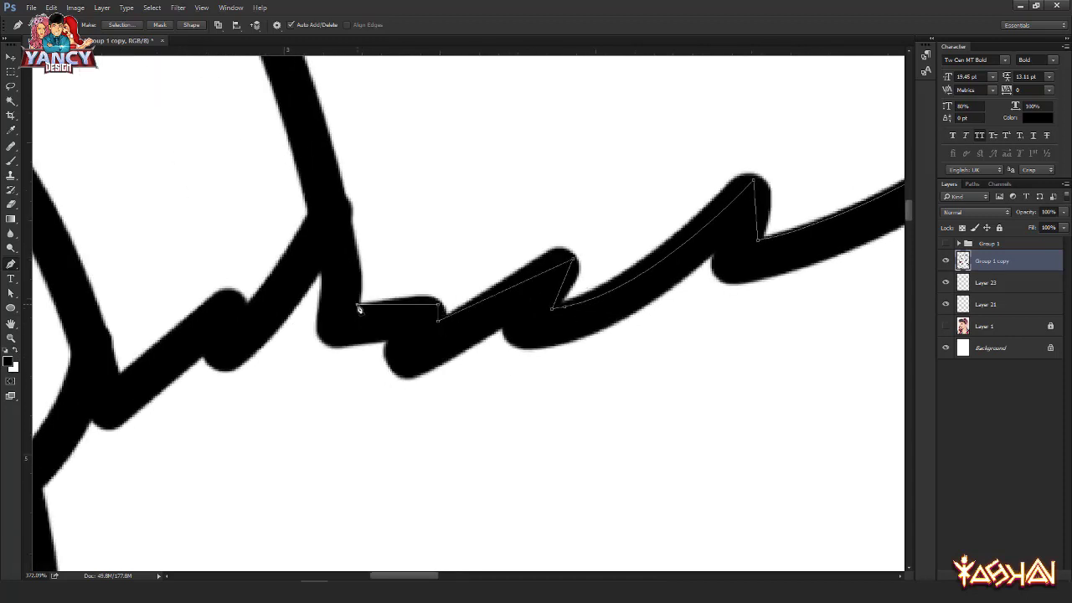
Step: Curve the path up along the hair roll's outline and close it through the blank area above the hairline
left_click_drag(345, 180, 328, 96)
scroll(327, 95, "down", 2)
scroll(309, 485, "up", 2)
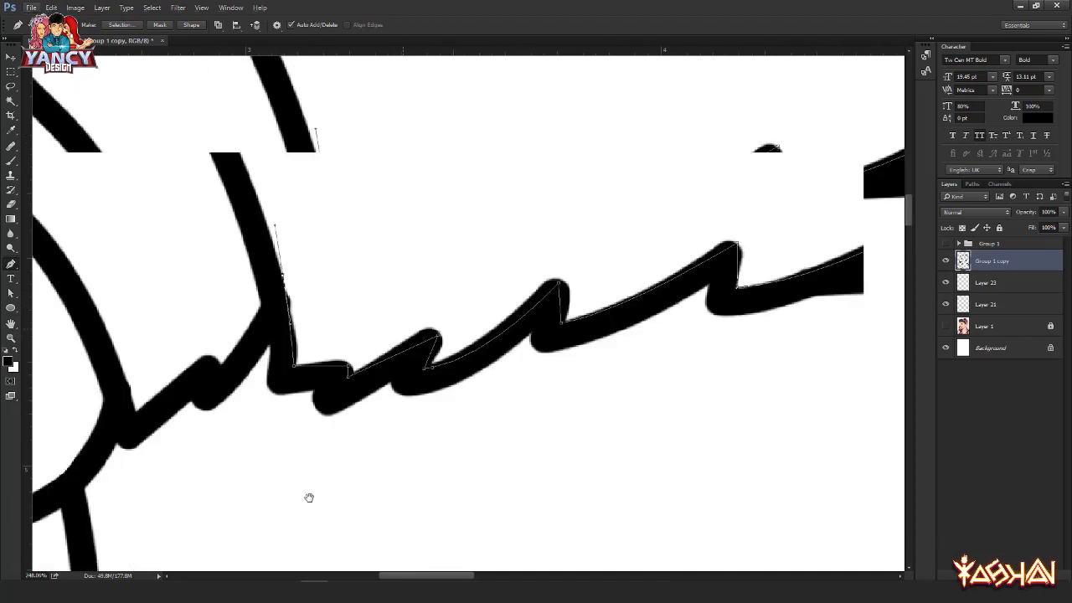
scroll(311, 466, "down", 3)
left_click(602, 311)
left_click(699, 325)
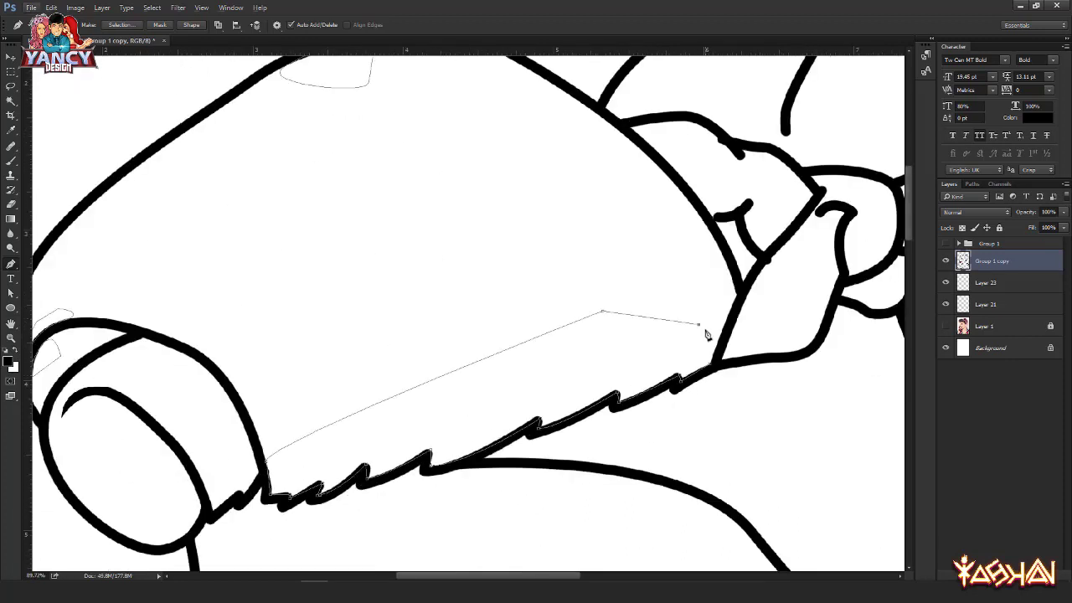
left_click(711, 367)
Step: Draw a closed Pen path along the upper edge of the short jagged section between the two hair roll curves, with sharp spike corners
left_click_drag(246, 381, 435, 306)
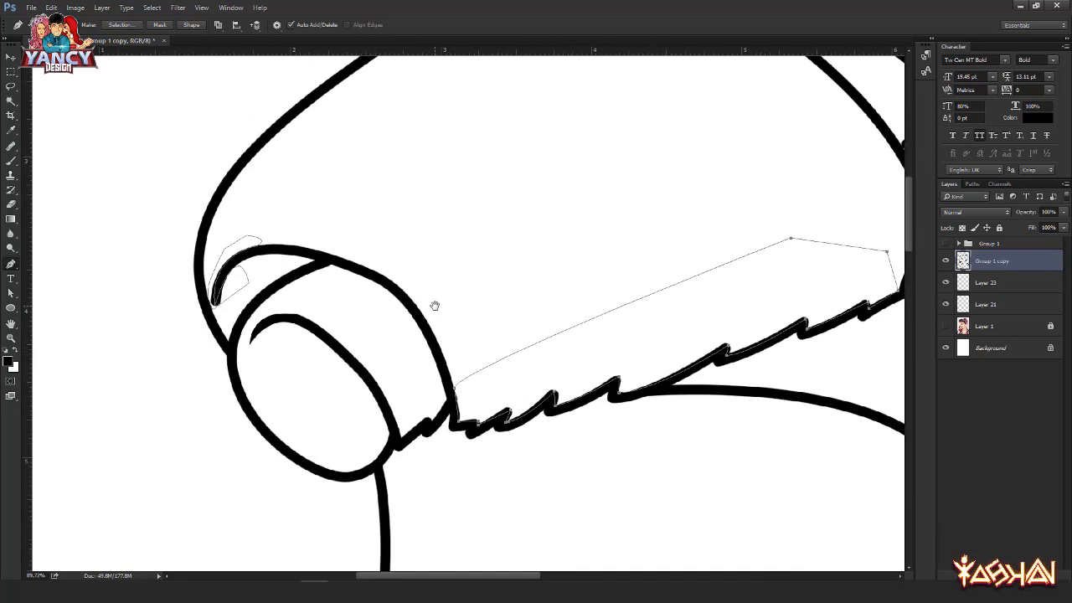
scroll(466, 406, "up", 4)
scroll(418, 450, "up", 4)
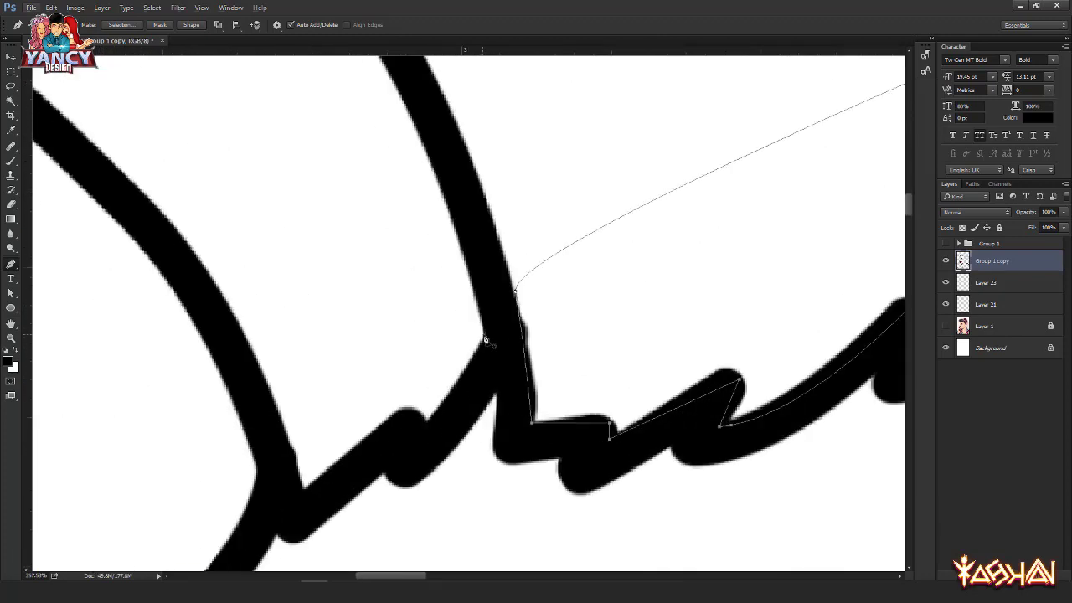
left_click(419, 427)
left_click_drag(411, 423, 504, 374)
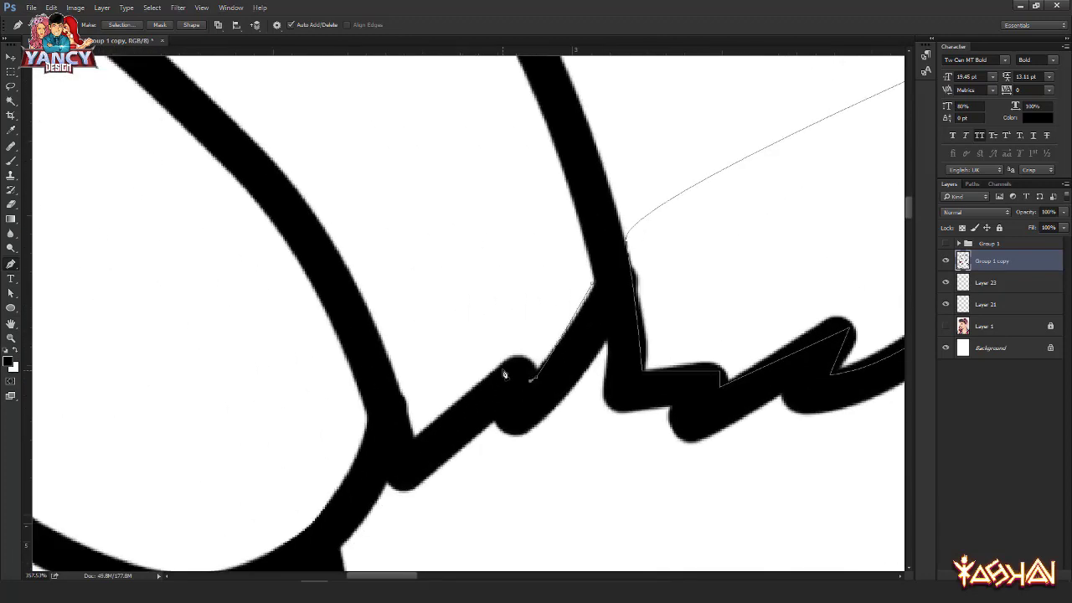
left_click(414, 439)
left_click(361, 260)
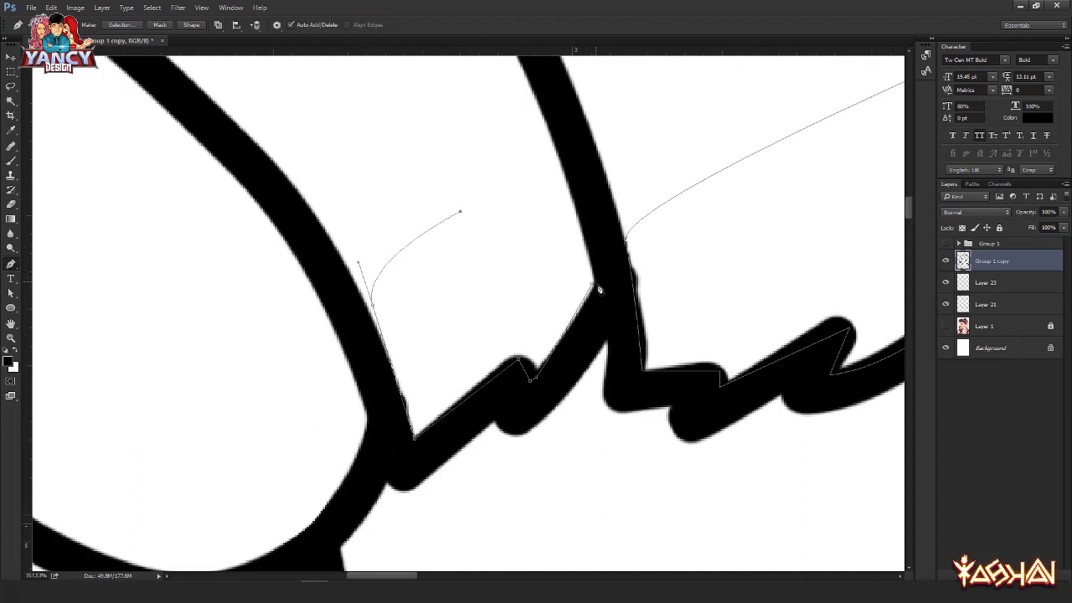
left_click(599, 290)
Step: Start a Pen path along the lower edge of the jagged hairline at the hair roll, adding sharp corners at the first spikes
left_click_drag(404, 482, 463, 350)
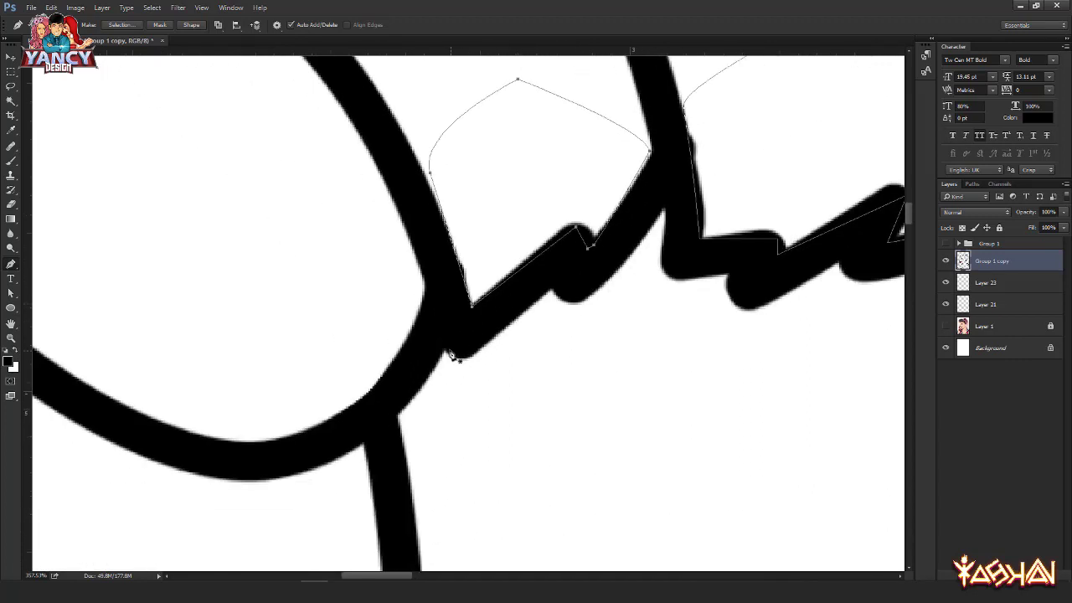
left_click(464, 335)
left_click(463, 359)
left_click(560, 273)
mouse_move(666, 203)
left_mouse_down()
mouse_move(675, 134)
mouse_move(683, 156)
left_mouse_up()
left_click(666, 201, "alt")
left_click(743, 269)
left_click(737, 302)
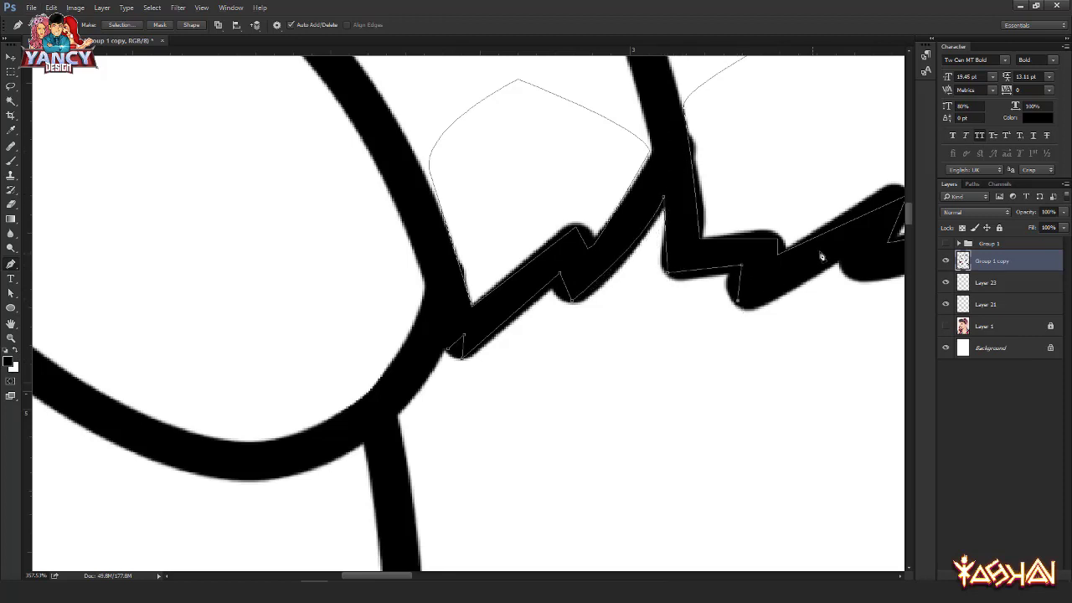
Step: Continue the path along the hairline's lower edge, adding sharp corners at the following three spikes
left_click_drag(846, 262, 366, 411)
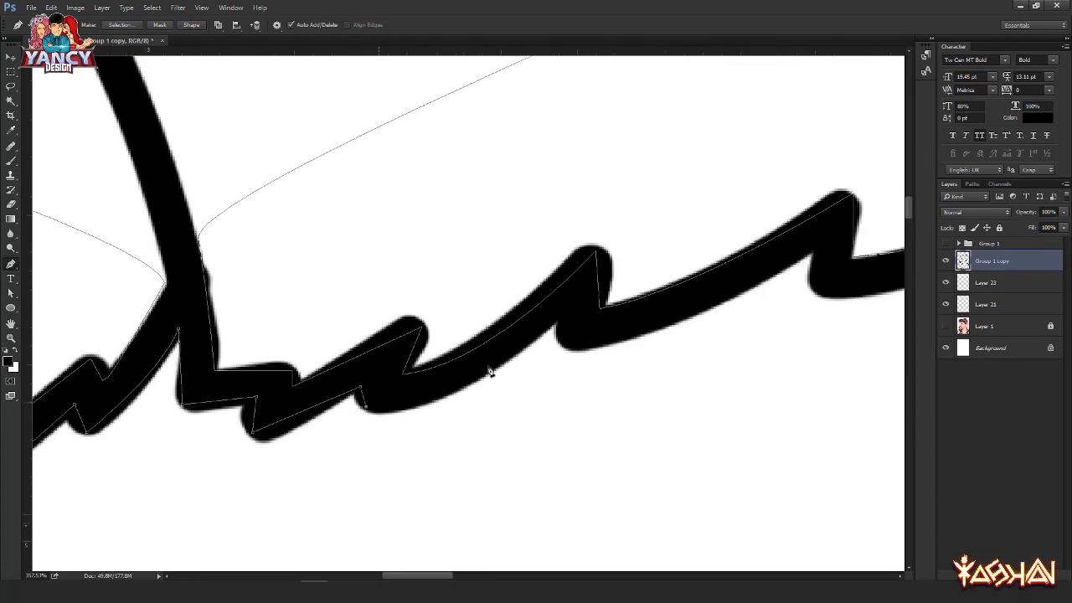
left_click_drag(559, 347, 53, 467)
left_click_drag(454, 320, 413, 370)
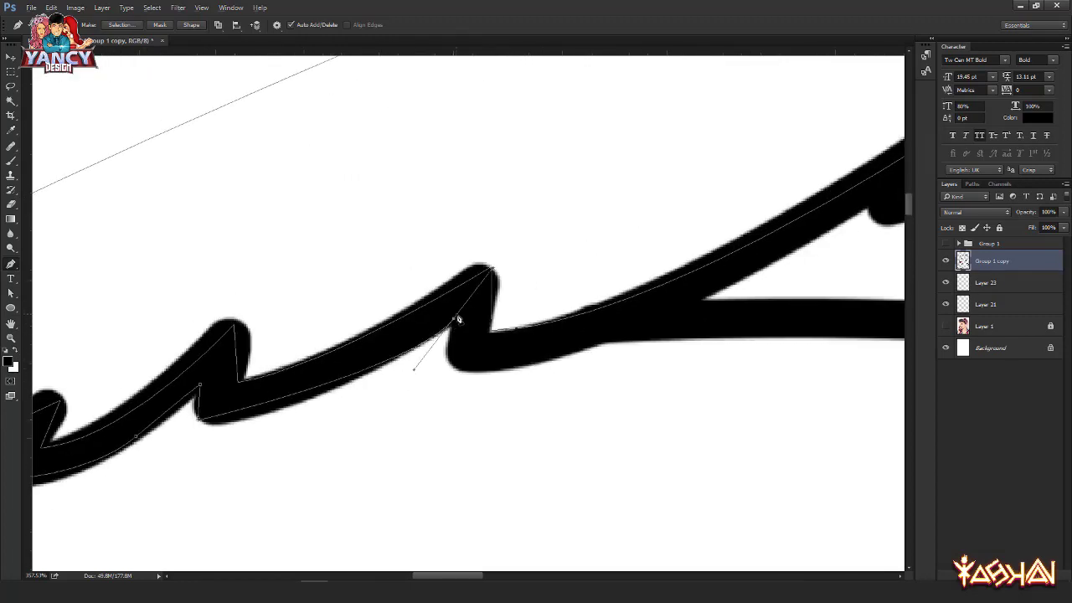
left_click(457, 319)
key("ctrl+z")
left_click(454, 319, "alt")
left_click(457, 360)
Step: End the lower-edge path where the hairline meets the long curved line and close it through the blank area below
left_click_drag(598, 348, 642, 388)
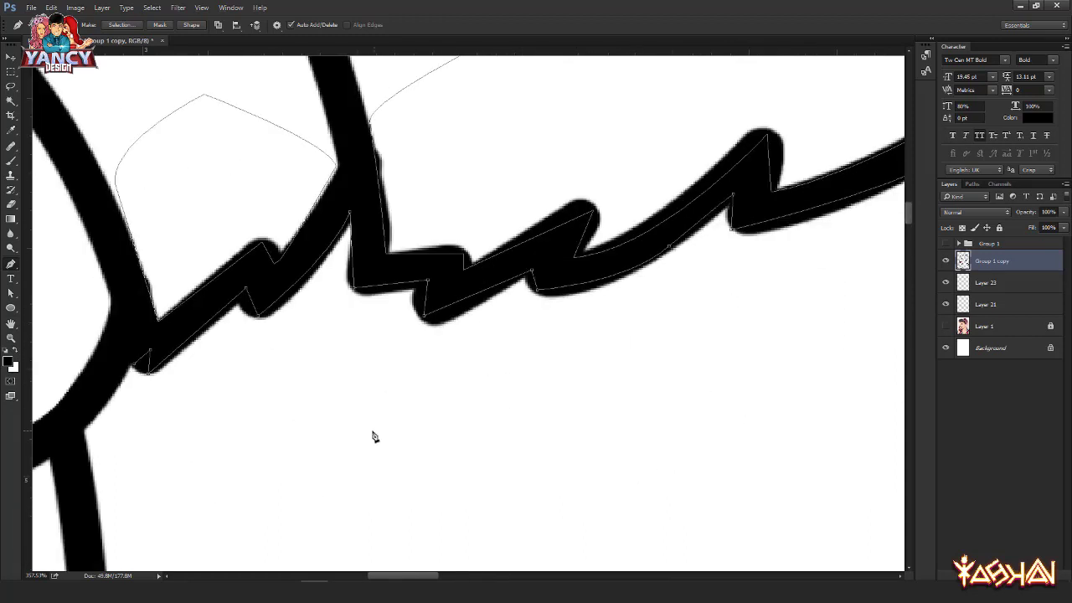
left_click(372, 430)
left_click_drag(204, 421, 196, 411)
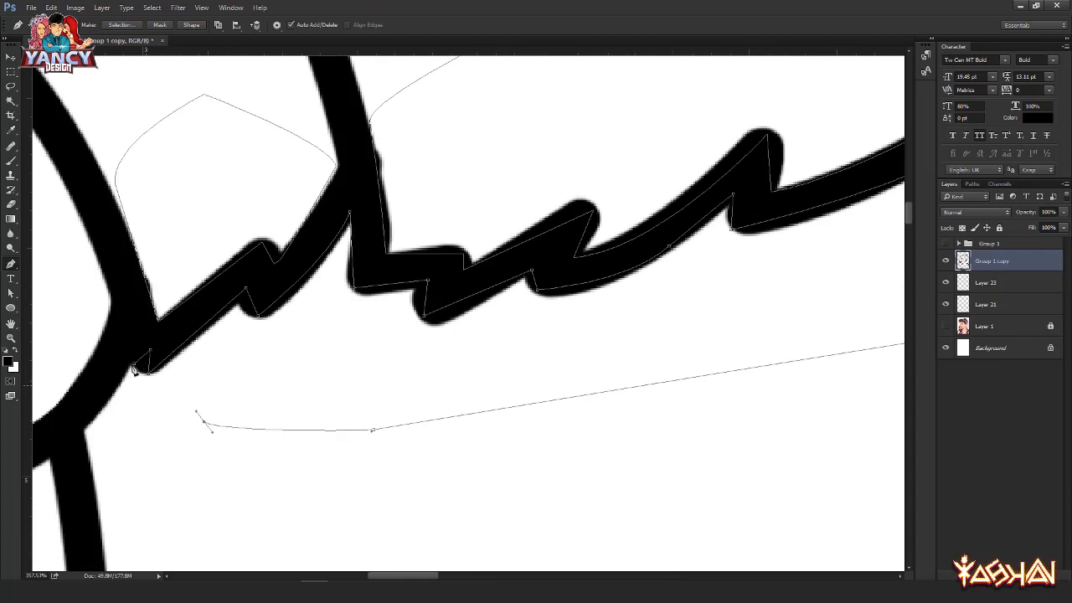
left_click(134, 369)
scroll(135, 369, "down", 5)
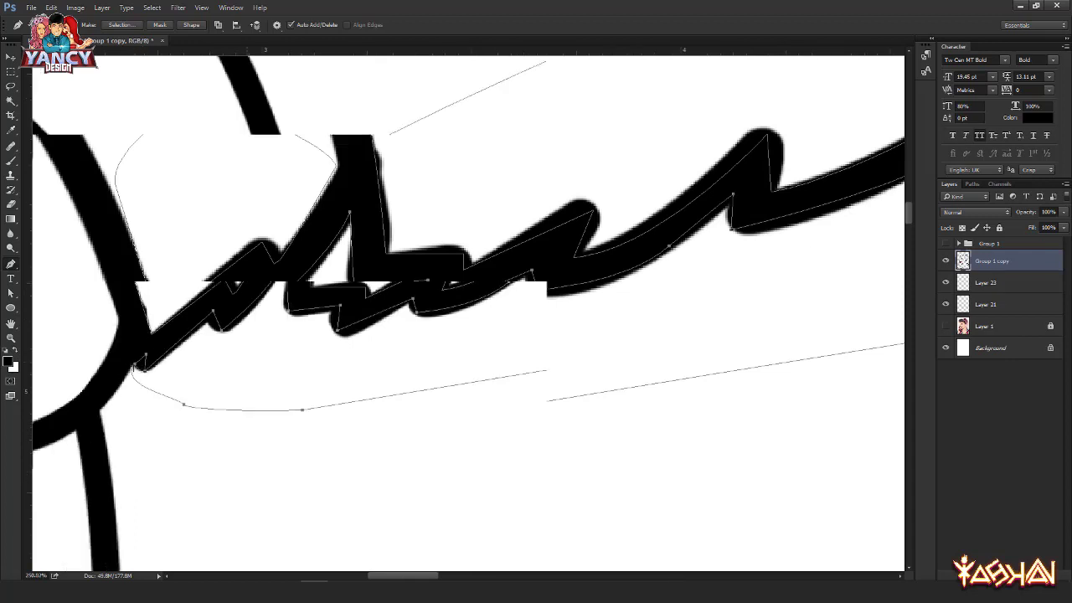
Step: Trace the lower edge of the hairline's remaining spikes with sharp corners, from the long curved line's junction to the headscarf
left_click_drag(579, 243, 112, 481)
scroll(284, 475, "up", 4)
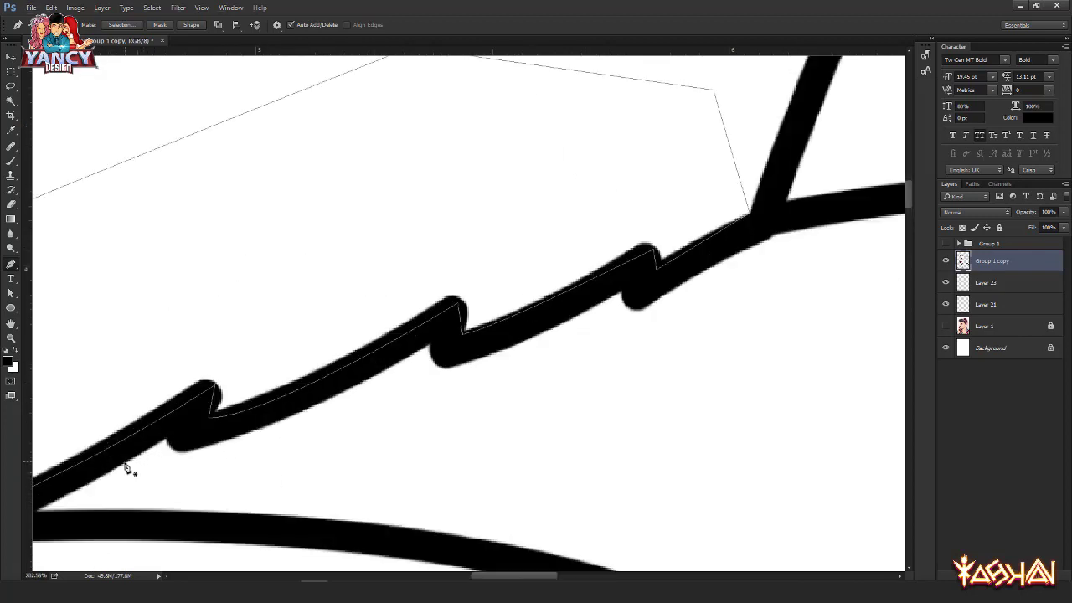
left_click(177, 448)
left_click_drag(273, 419, 331, 395)
left_click(434, 340)
left_click(436, 365)
left_click(634, 305)
left_click_drag(702, 288, 498, 378)
left_click_drag(578, 329, 611, 322)
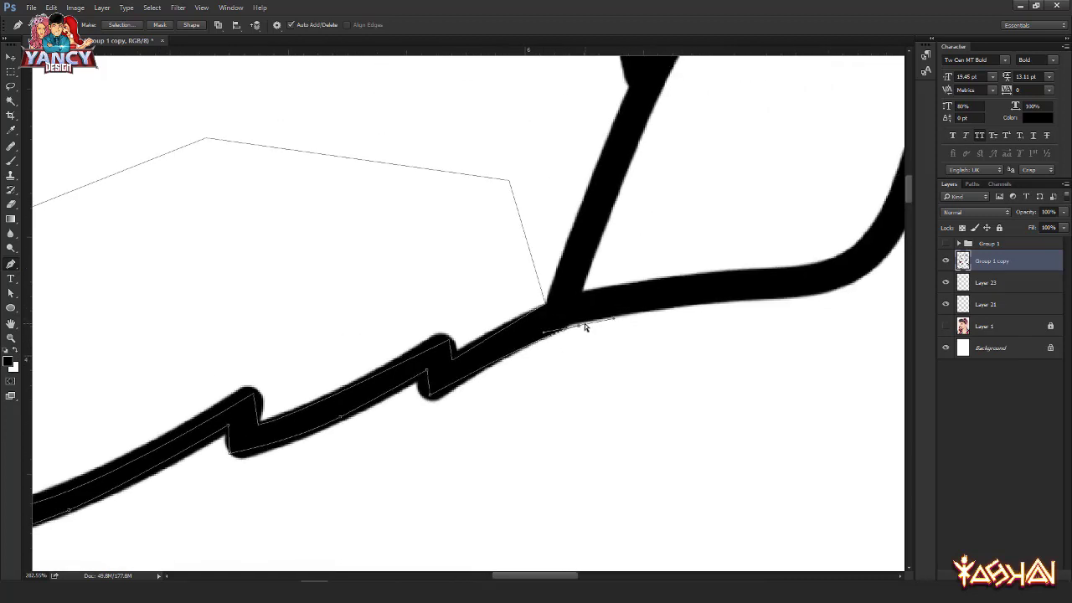
Step: Close the second lower-edge path through the blank area between the hairline and the long curved line
left_click(559, 408)
left_click_drag(345, 461, 411, 427)
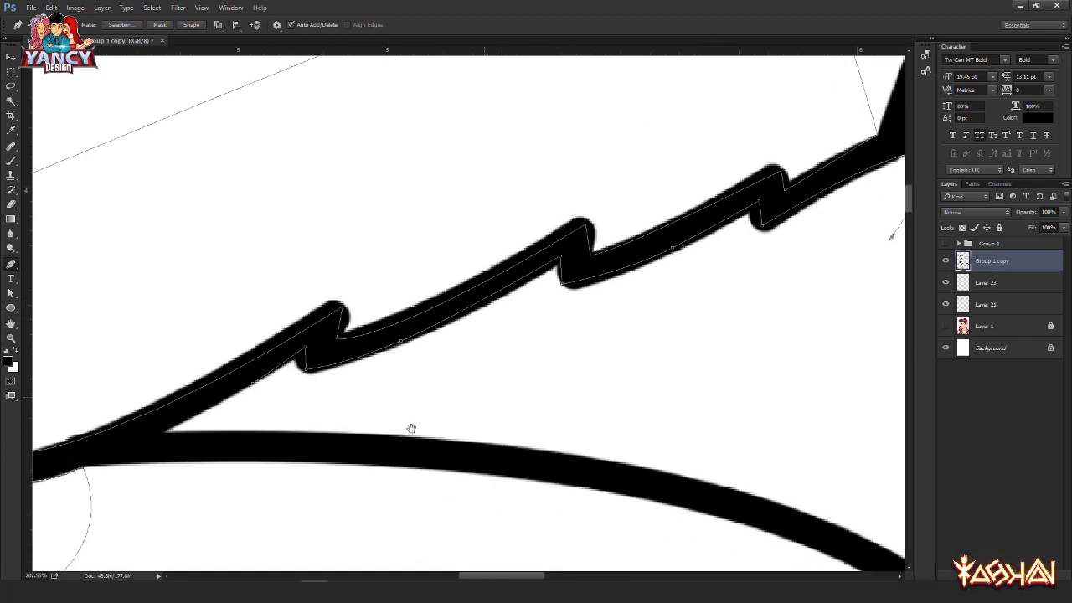
left_click(412, 428)
left_click(277, 411)
scroll(264, 388, "down", 3)
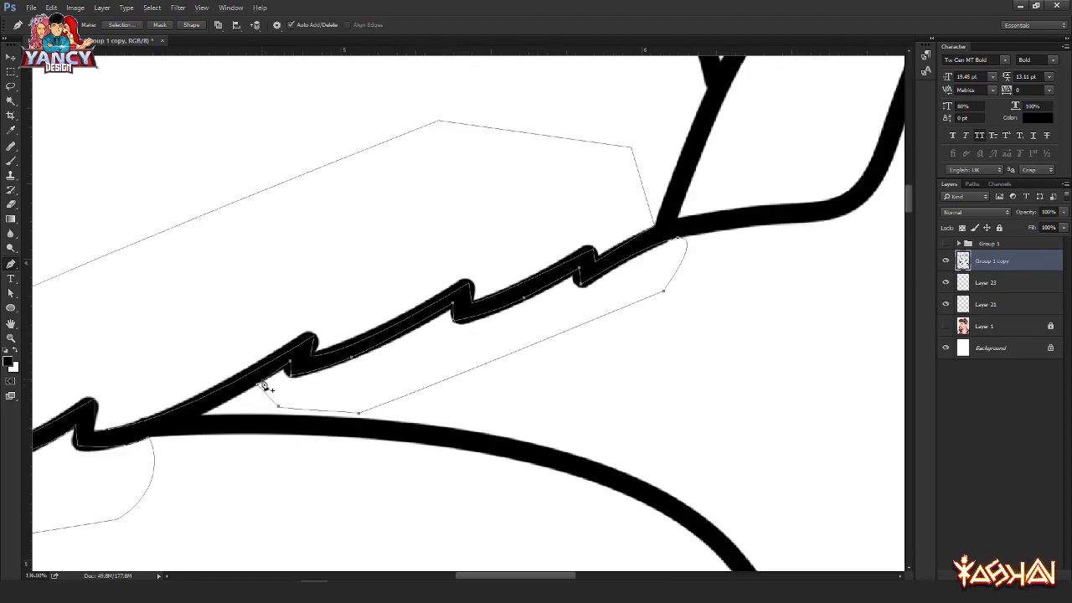
scroll(265, 387, "down", 2)
Step: Draw a closed Pen path around the short forked fold line beside the headscarf knot, tapering both of its rounded ends
left_click_drag(436, 164, 384, 322)
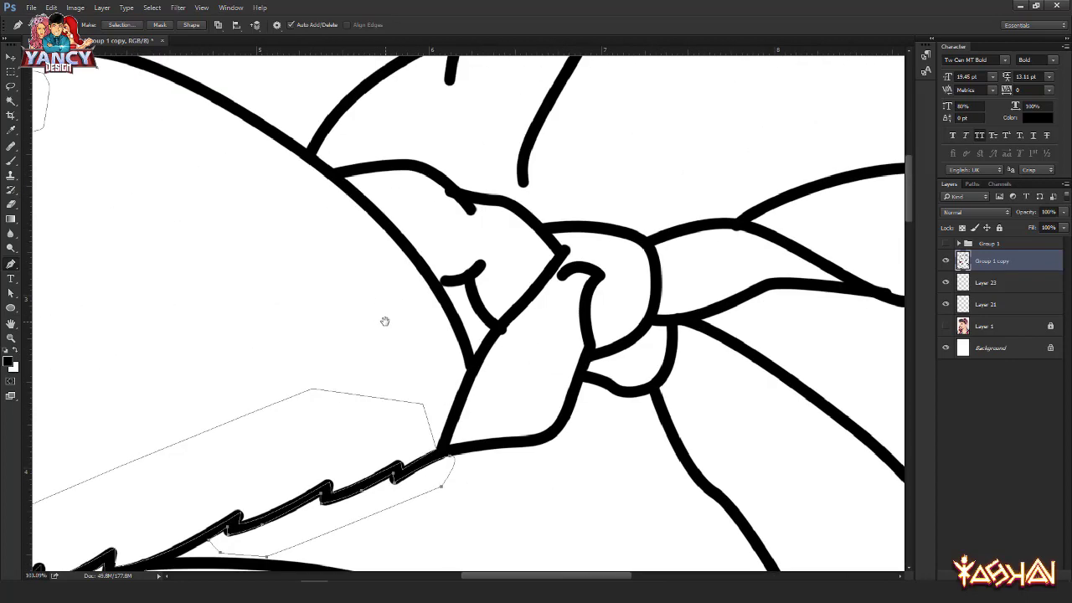
scroll(419, 306, "up", 3)
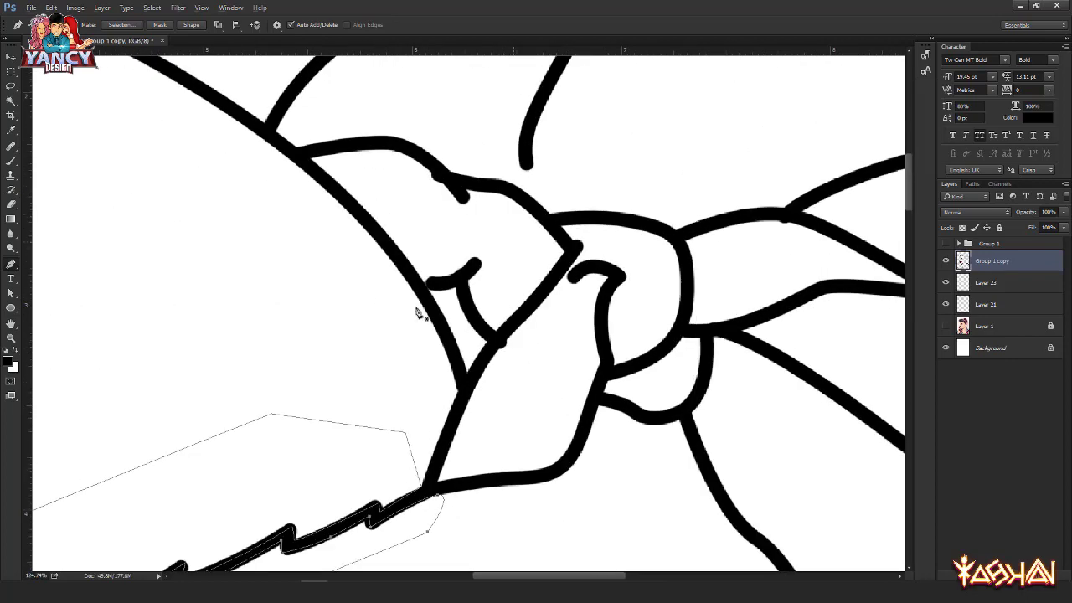
scroll(435, 289, "up", 1)
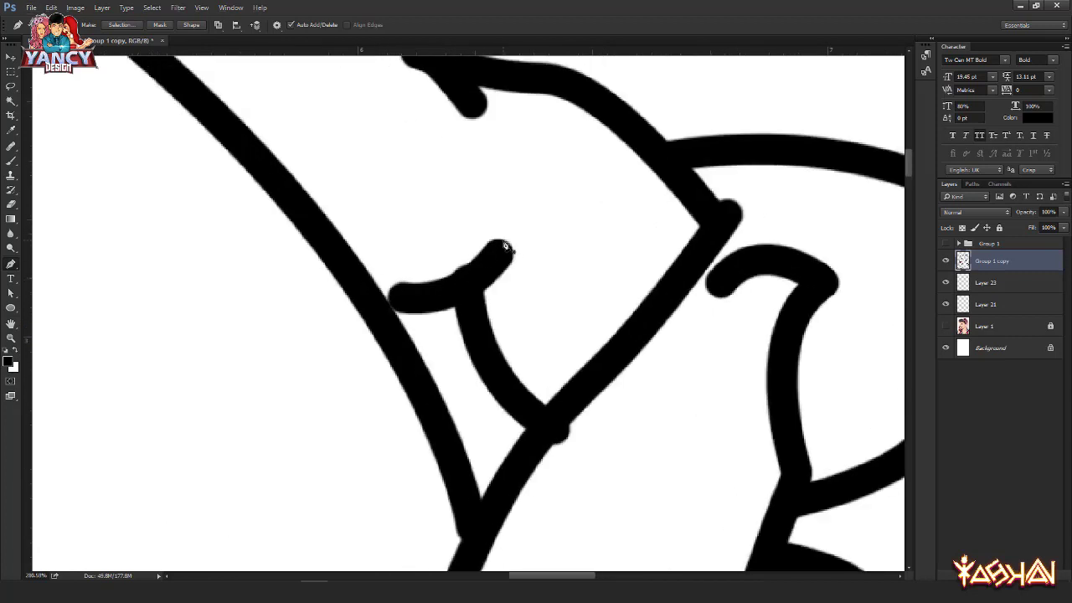
left_click(504, 242)
left_click_drag(393, 292, 329, 271)
left_click(396, 295, "alt")
left_click_drag(457, 311, 440, 354)
left_click_drag(403, 193, 538, 195)
left_click(553, 279)
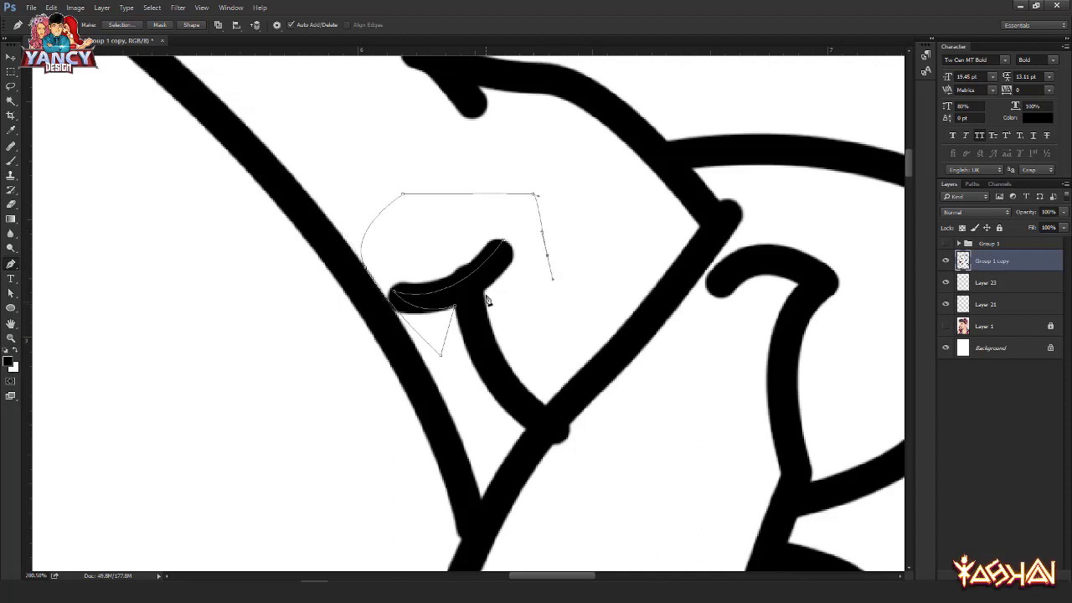
left_click(483, 291)
left_click_drag(503, 241, 490, 200)
Step: Enclose the overlapping stub below the headscarf's wavy fold line in a closed Pen path, tapering its rounded end
left_click_drag(484, 277, 504, 471)
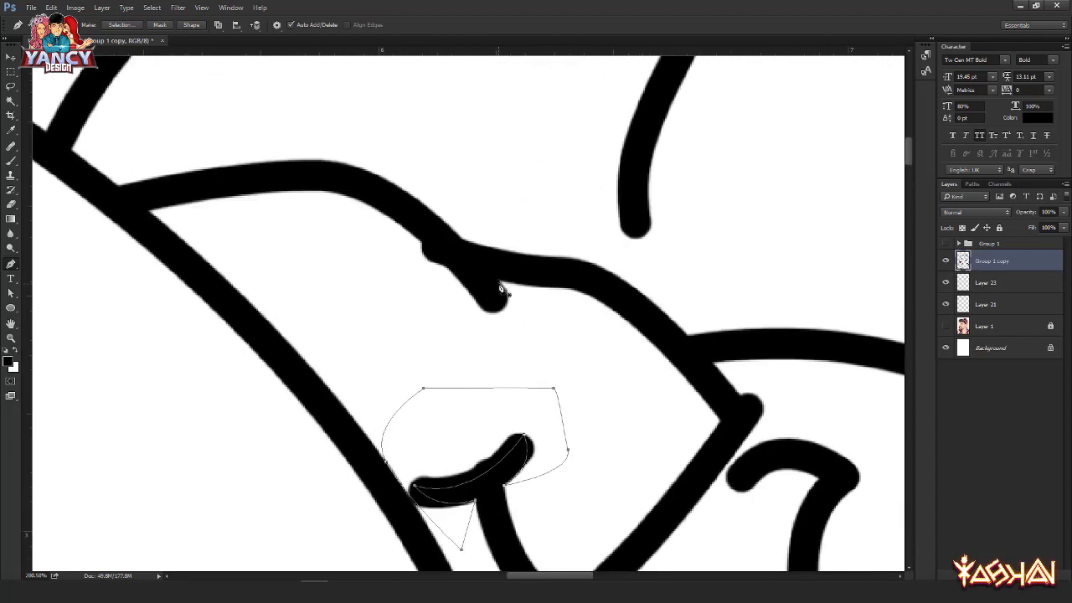
left_click(504, 307)
left_click_drag(346, 184, 338, 310)
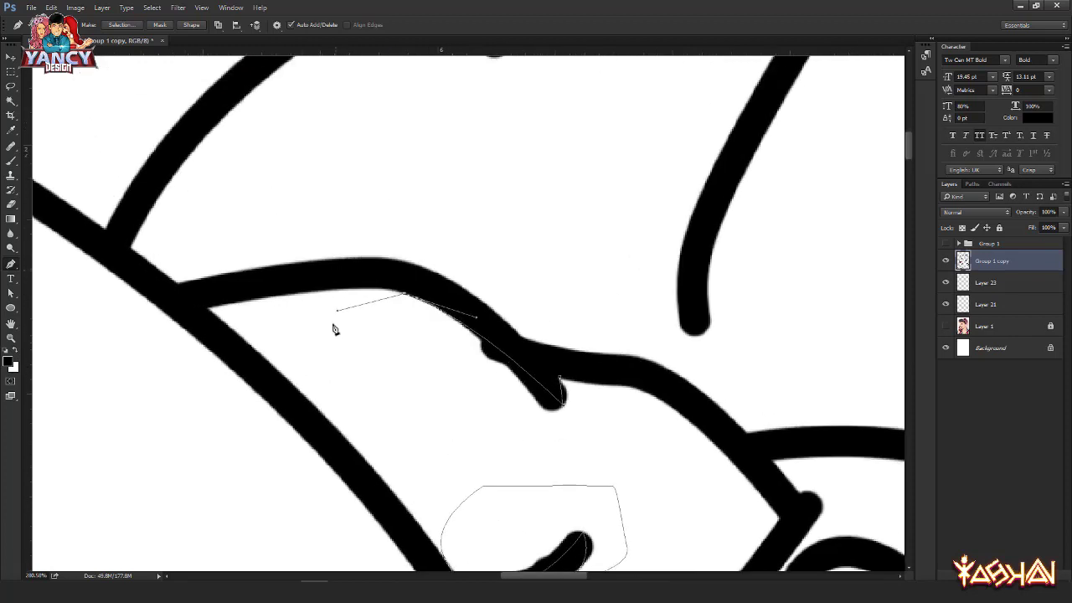
left_click_drag(354, 382, 385, 420)
left_click_drag(602, 429, 602, 416)
left_click(563, 383)
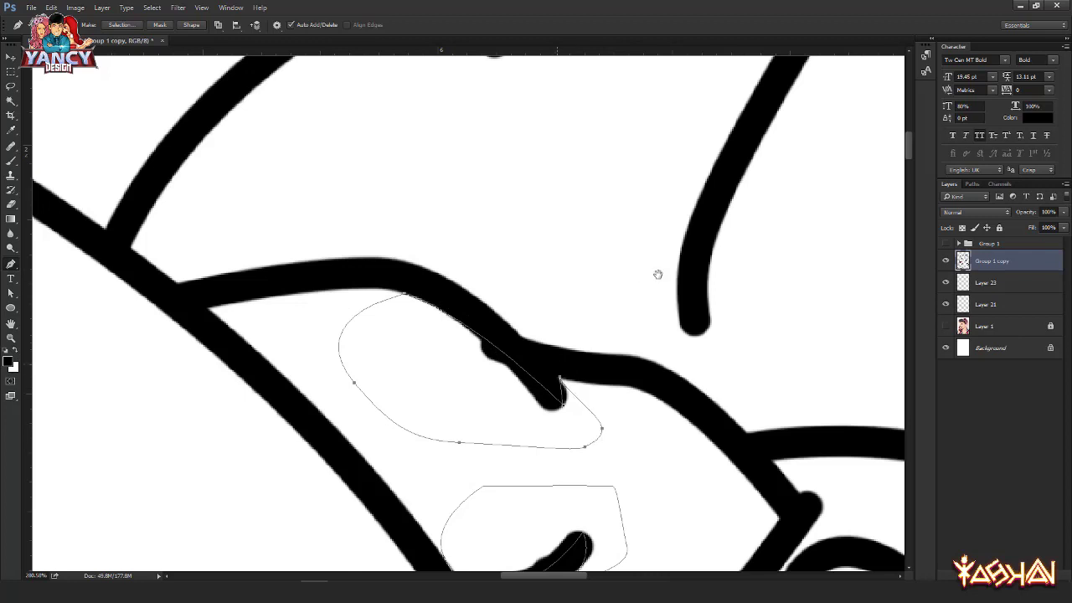
Step: Draw a closed Pen path around the short fold line hanging from the headscarf's upper outline, shaping its end into a point
left_click_drag(658, 270, 485, 429)
left_click_drag(286, 151, 313, 311)
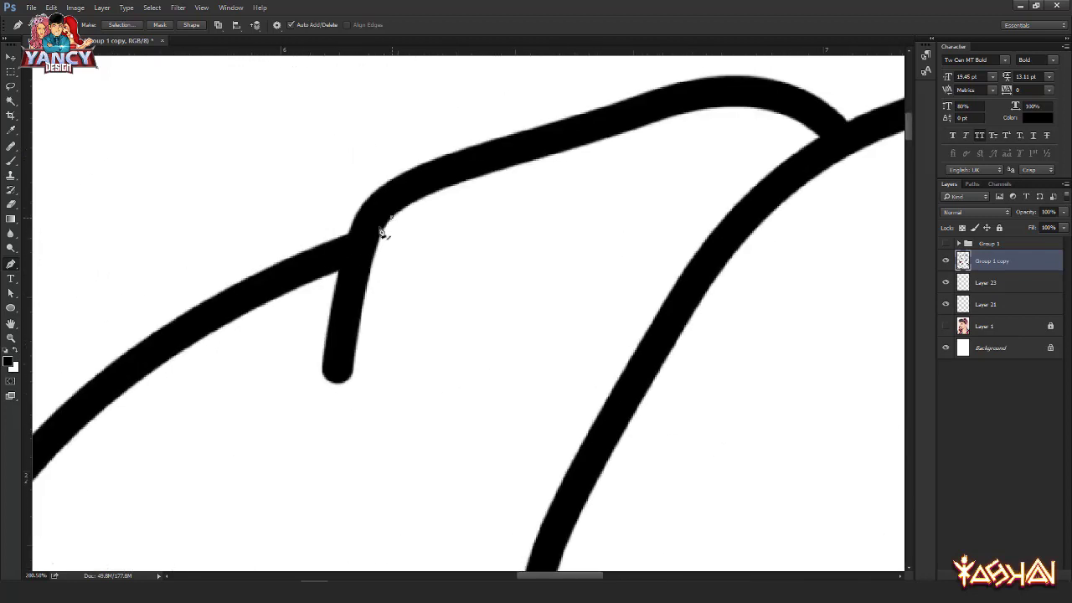
left_click(347, 378)
left_click_drag(339, 275, 339, 213)
left_click_drag(339, 213, 251, 376)
left_click_drag(303, 455, 399, 427)
left_click_drag(435, 367, 440, 288)
left_click_drag(424, 253, 424, 230)
left_click(392, 217)
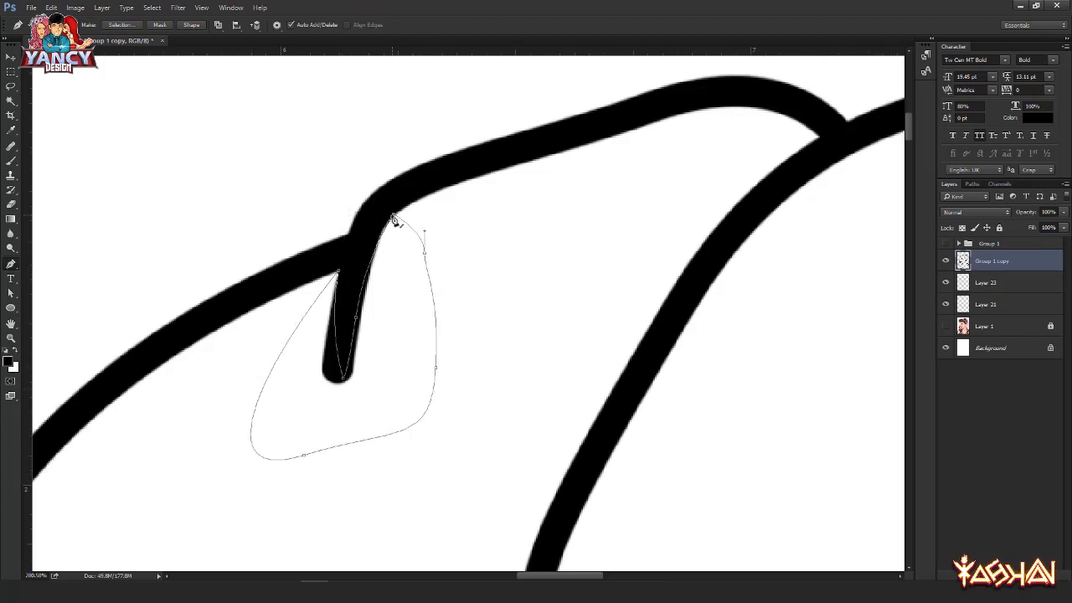
key("ctrl+z")
left_click(393, 218)
Step: Draw a closed Pen path around the rounded lower end of the headscarf's long fold line, shaping it into a taper
left_click_drag(451, 400, 423, 119)
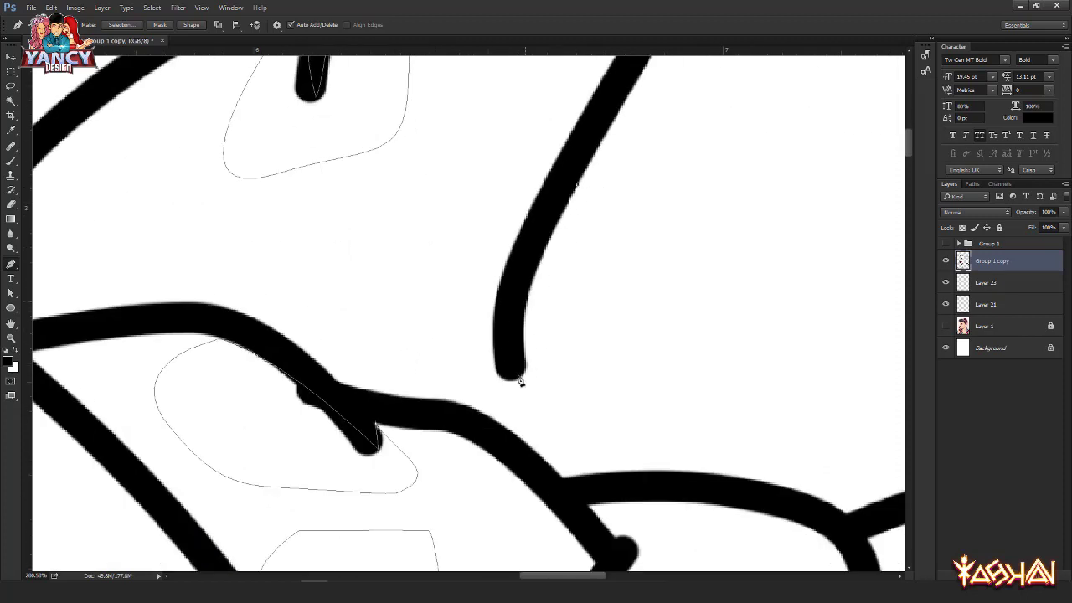
left_click_drag(520, 379, 523, 469)
scroll(521, 381, "up", 5)
left_click_drag(521, 388, 553, 293)
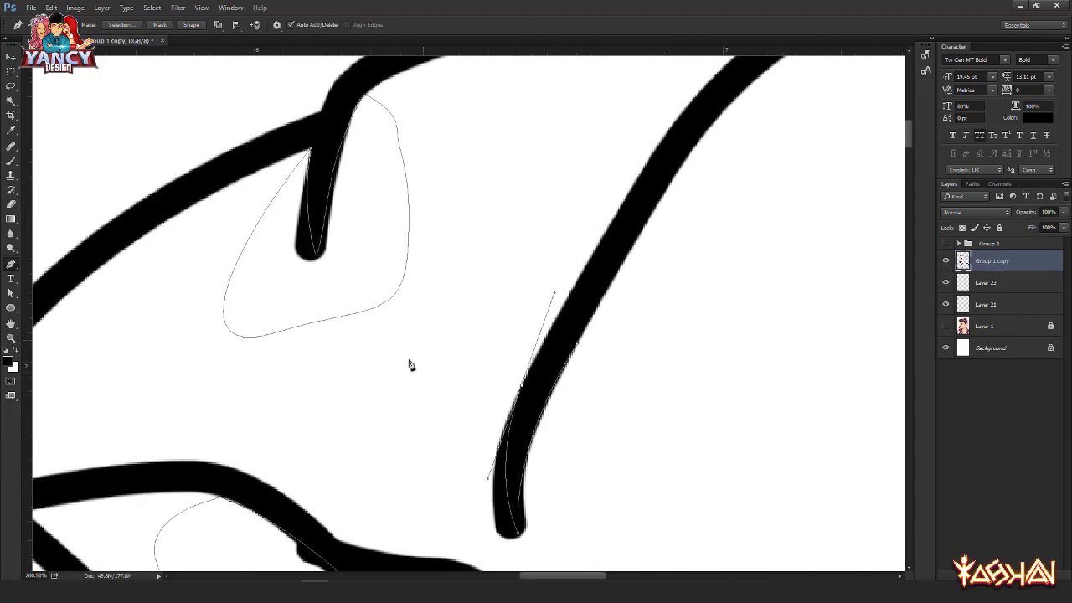
left_click_drag(410, 352, 418, 380)
left_click_drag(444, 466, 365, 218)
left_click_drag(409, 296, 463, 309)
left_click_drag(502, 291, 512, 216)
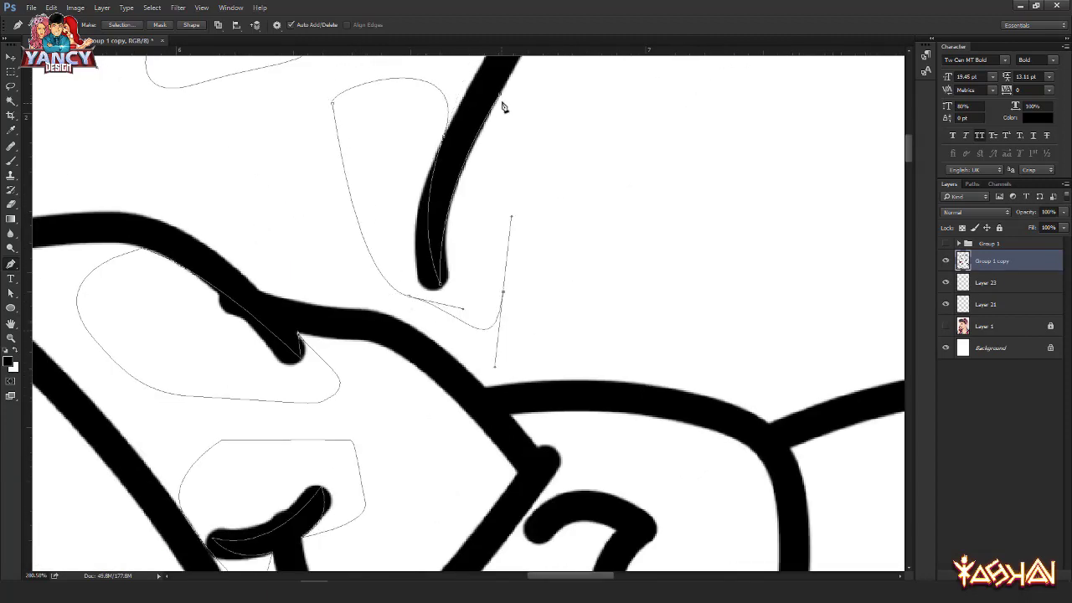
left_click(503, 99)
Step: Draw a Pen path around the first short fold line under the headscarf's upper crest, tapering its rounded end
scroll(494, 267, "down", 3)
left_click_drag(639, 278, 443, 440)
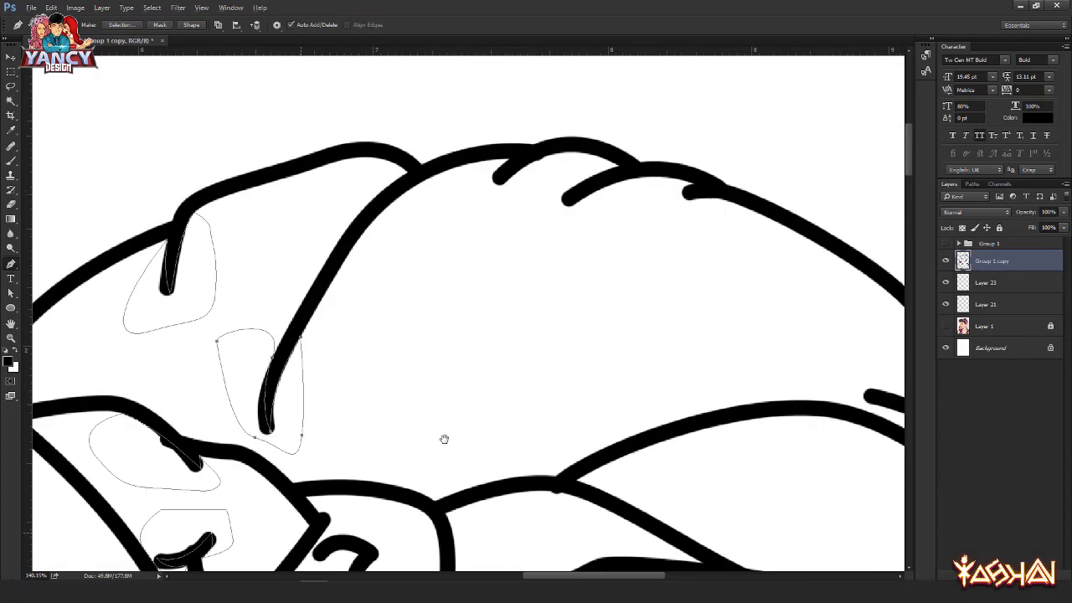
scroll(531, 214, "up", 2)
scroll(515, 147, "up", 1)
left_click(609, 117)
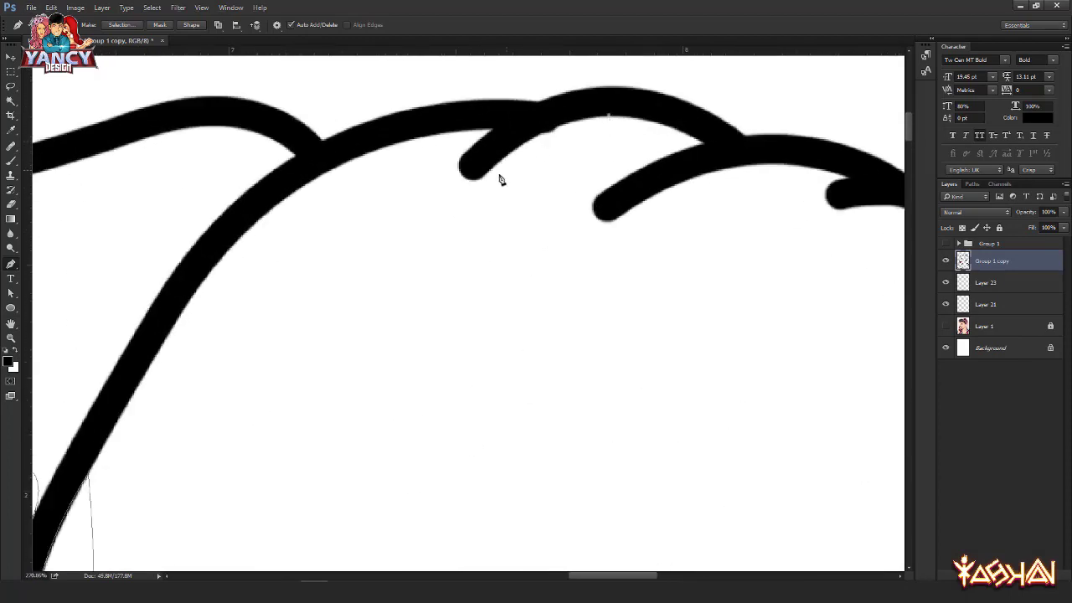
left_click_drag(471, 176, 413, 236)
left_click(470, 179)
left_click_drag(495, 131, 518, 121)
left_click_drag(512, 317, 600, 319)
Step: Extend the path below the crest to the farthest short stub, shaping its rounded end into a point
left_click_drag(744, 304, 356, 342)
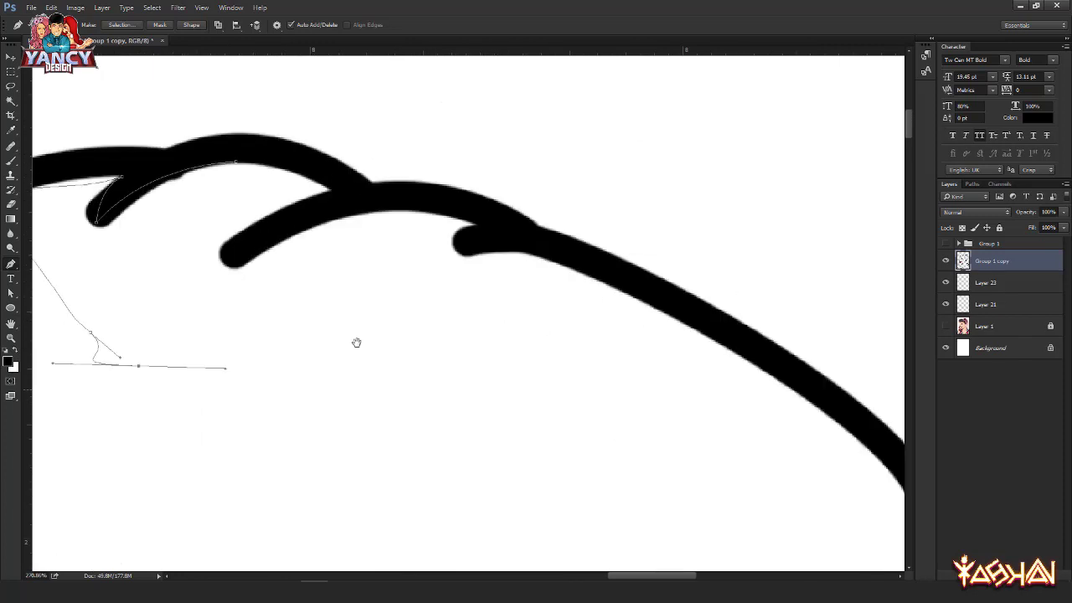
left_click(542, 293)
left_click(555, 265)
left_click_drag(462, 250, 419, 264)
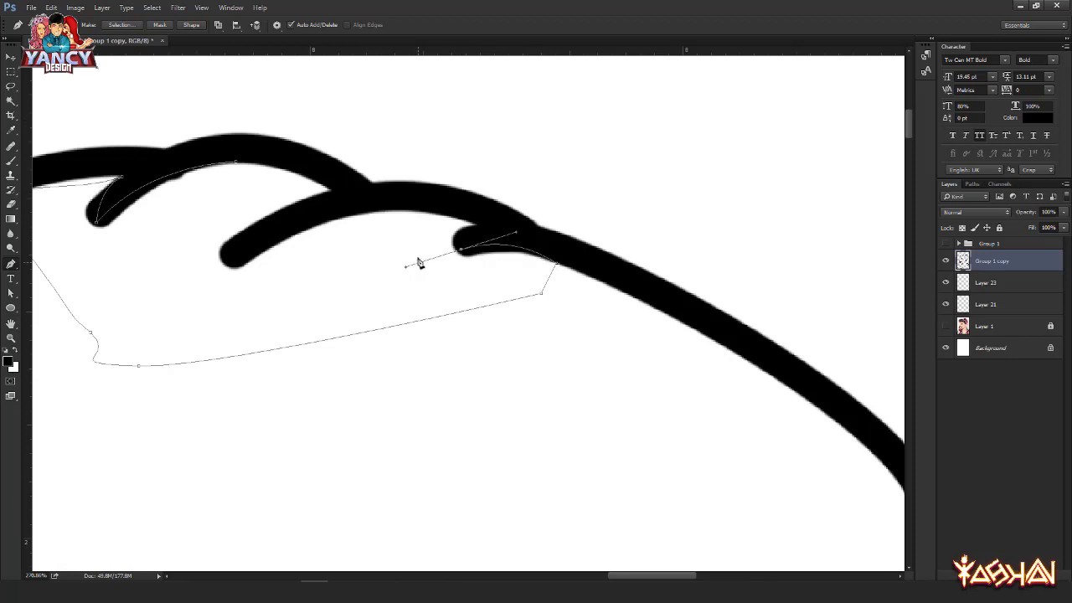
left_click(463, 251, "alt")
left_click_drag(480, 227, 505, 226)
Step: Continue the path around the middle crest fold line, tapering its rounded end, and close it at the starting point
left_click_drag(334, 234, 472, 233)
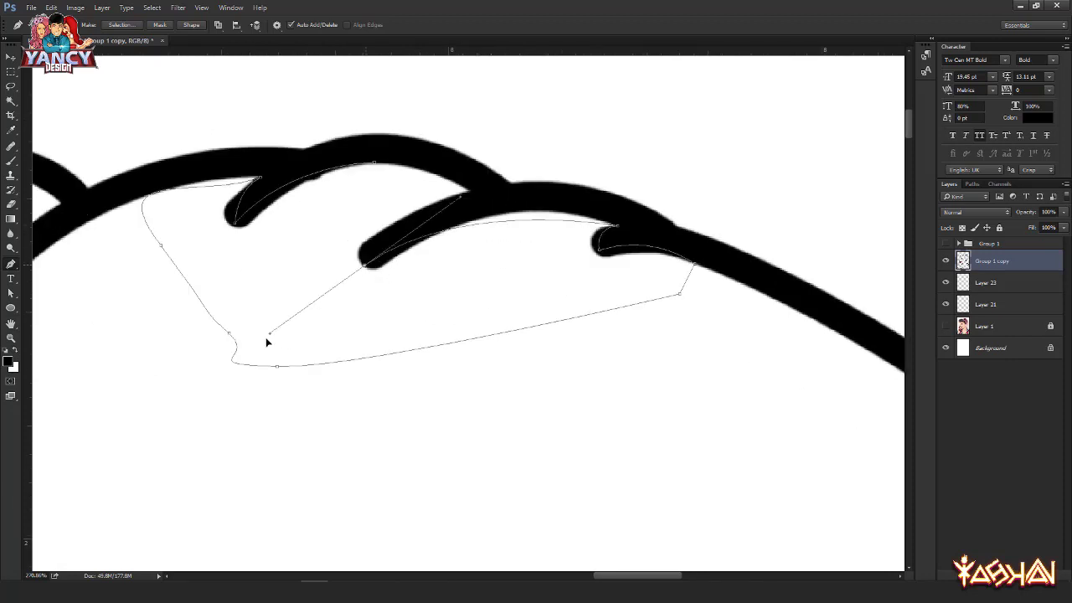
left_click_drag(366, 267, 394, 253)
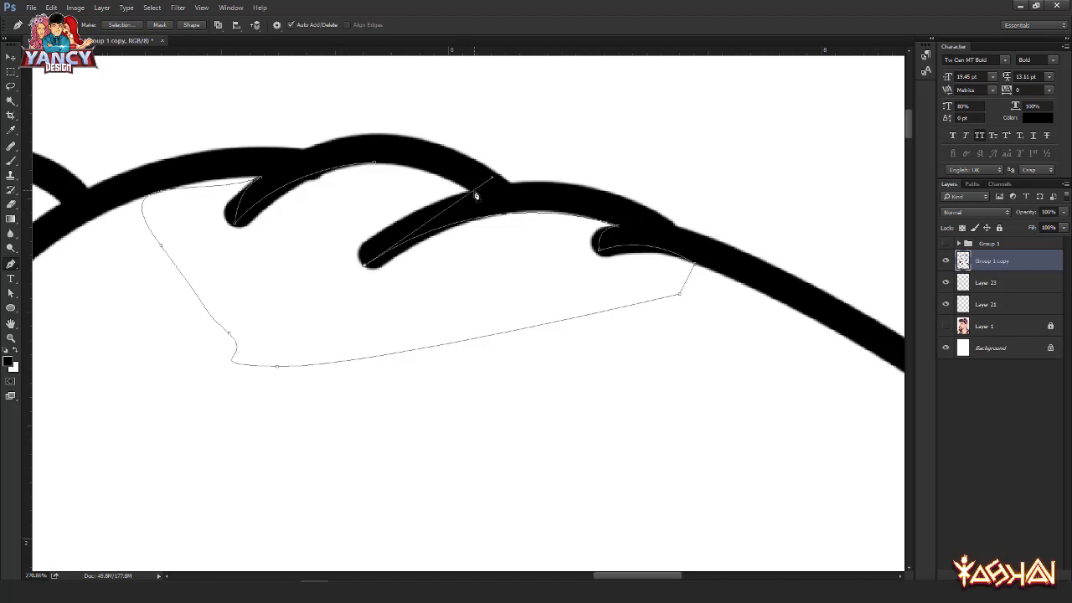
left_click_drag(476, 195, 521, 186)
left_click_drag(374, 164, 310, 187)
Step: Draw a closed Pen path around the stub beside the headscarf's rear outline junction, tapering its rounded end
scroll(308, 185, "down", 6)
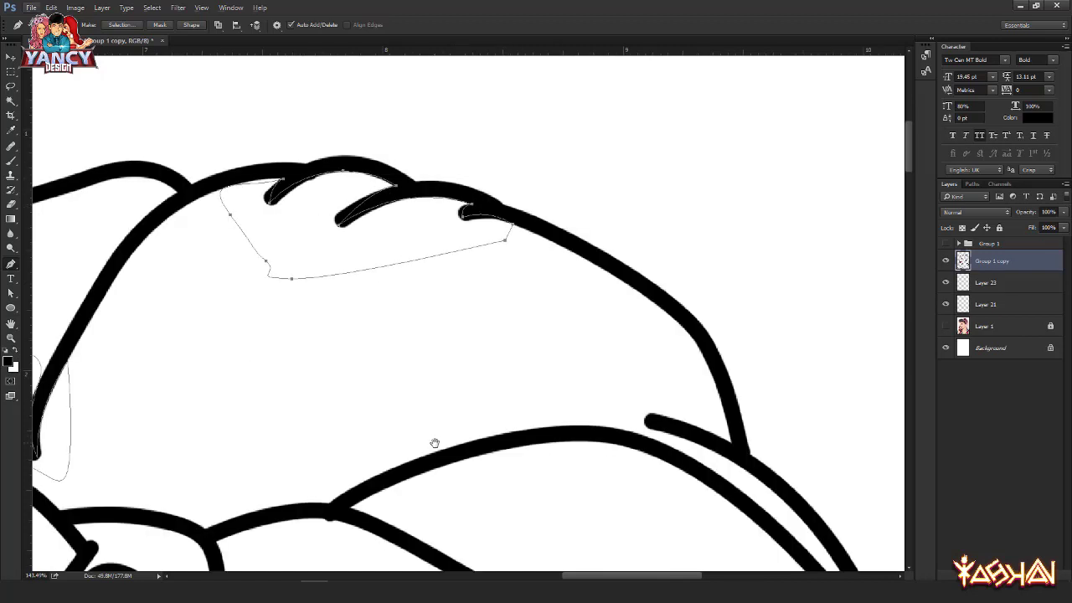
left_click_drag(433, 443, 323, 340)
scroll(538, 337, "up", 4)
scroll(637, 348, "up", 2)
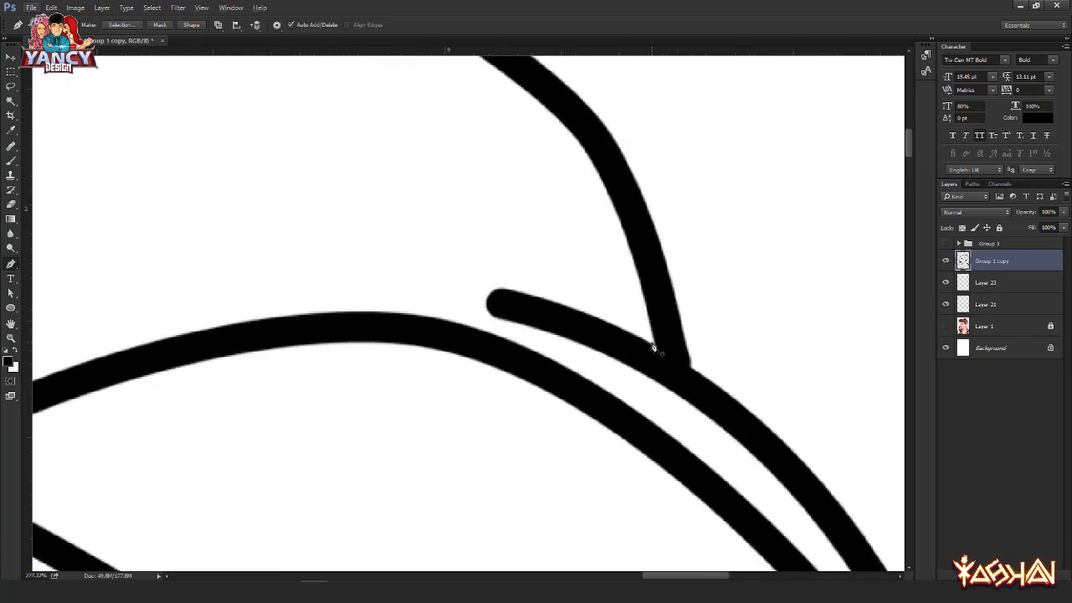
left_click_drag(489, 300, 426, 325)
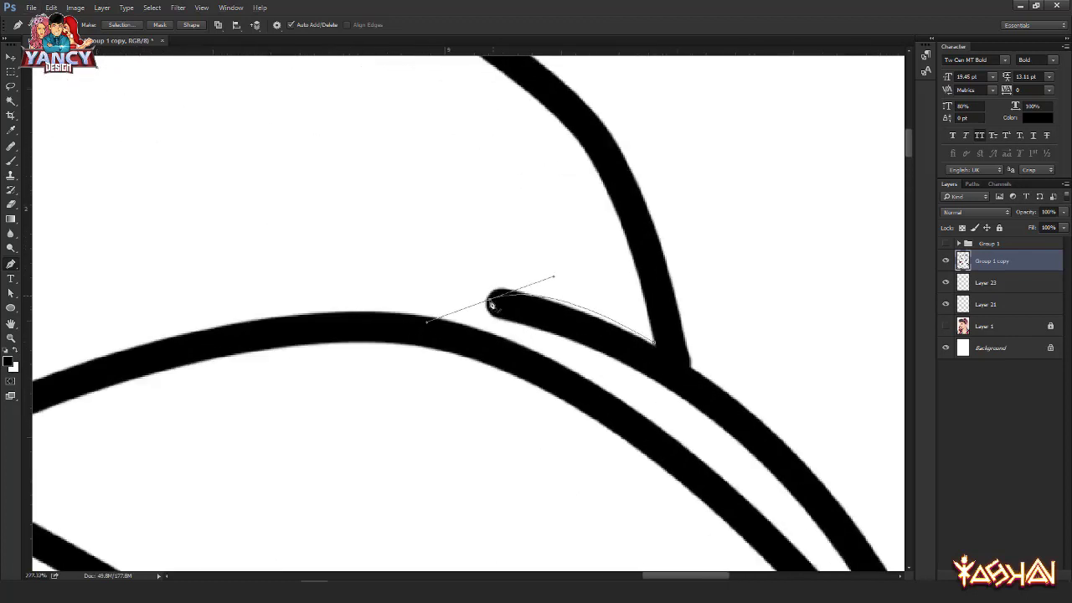
key("ctrl+z")
left_click_drag(488, 301, 453, 313)
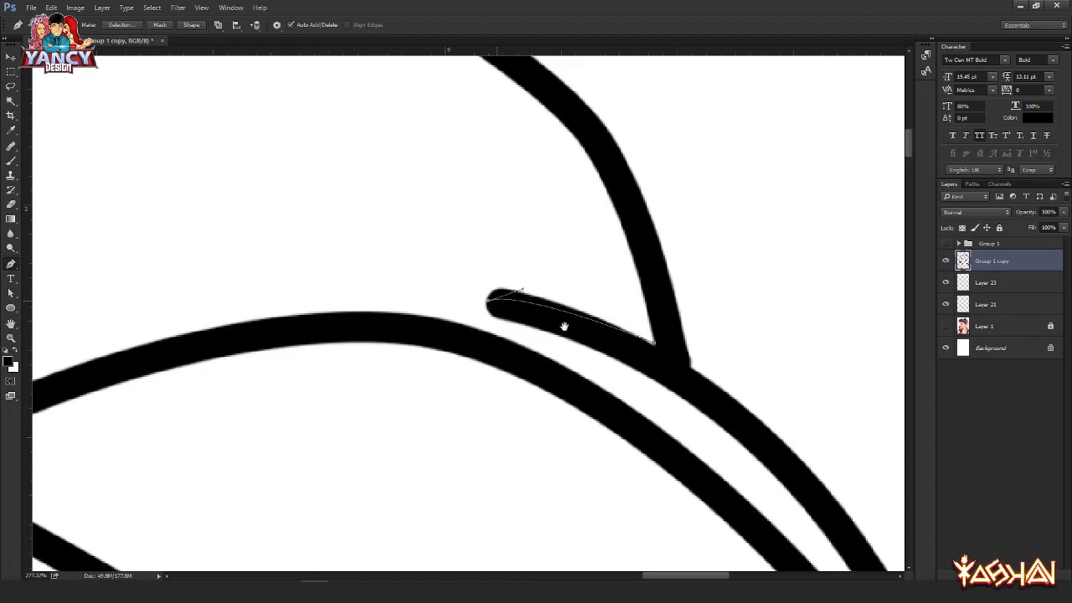
left_click_drag(564, 326, 421, 255)
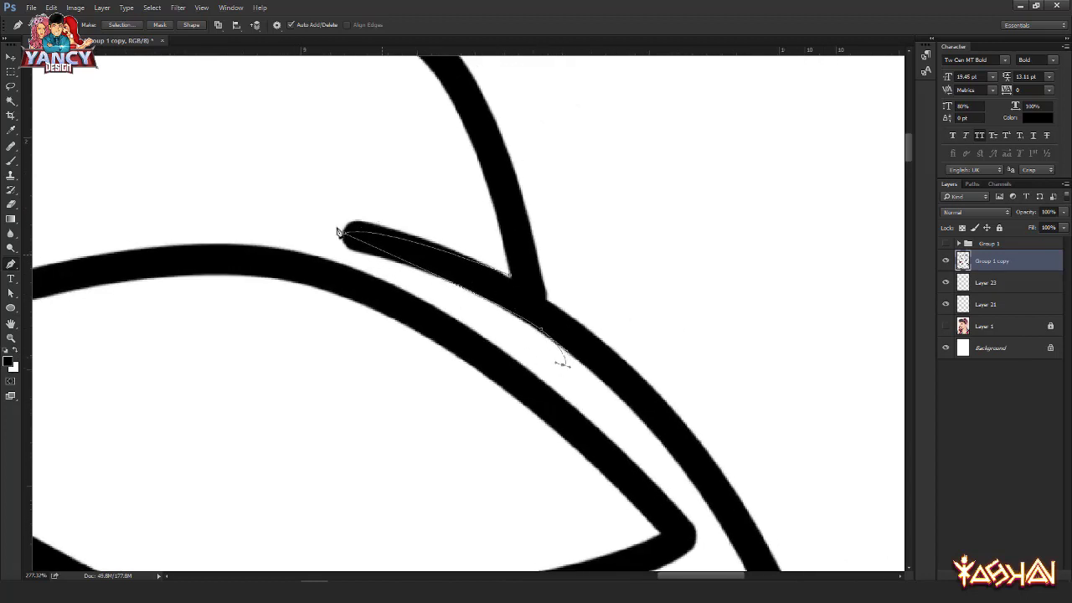
left_click_drag(324, 246, 293, 237)
mouse_move(287, 158)
left_mouse_down()
mouse_move(349, 150)
mouse_move(405, 171)
left_mouse_up()
left_click(510, 276)
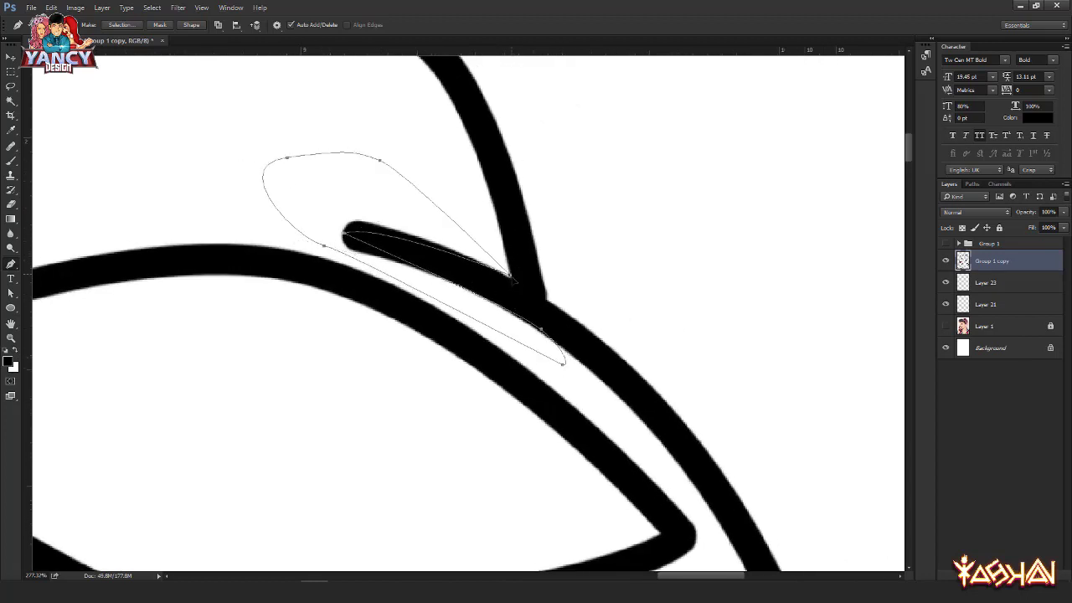
Step: Convert the accumulated headscarf paths to a selection, delete the enclosed line parts, and deselect
scroll(526, 277, "down", 4)
left_click_drag(294, 255, 415, 267)
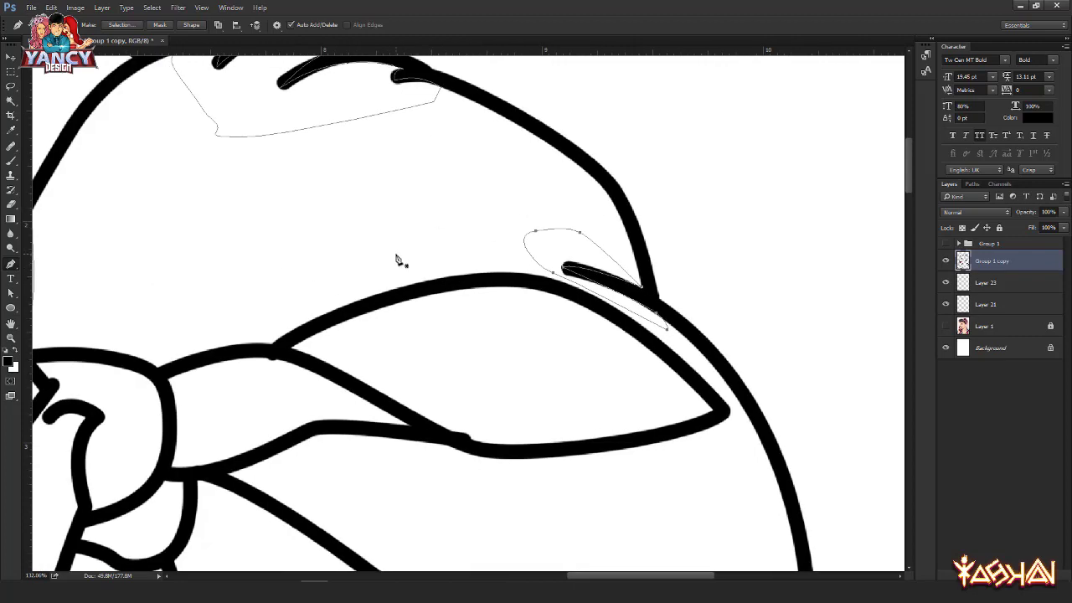
key("ctrl+Return")
key("Delete")
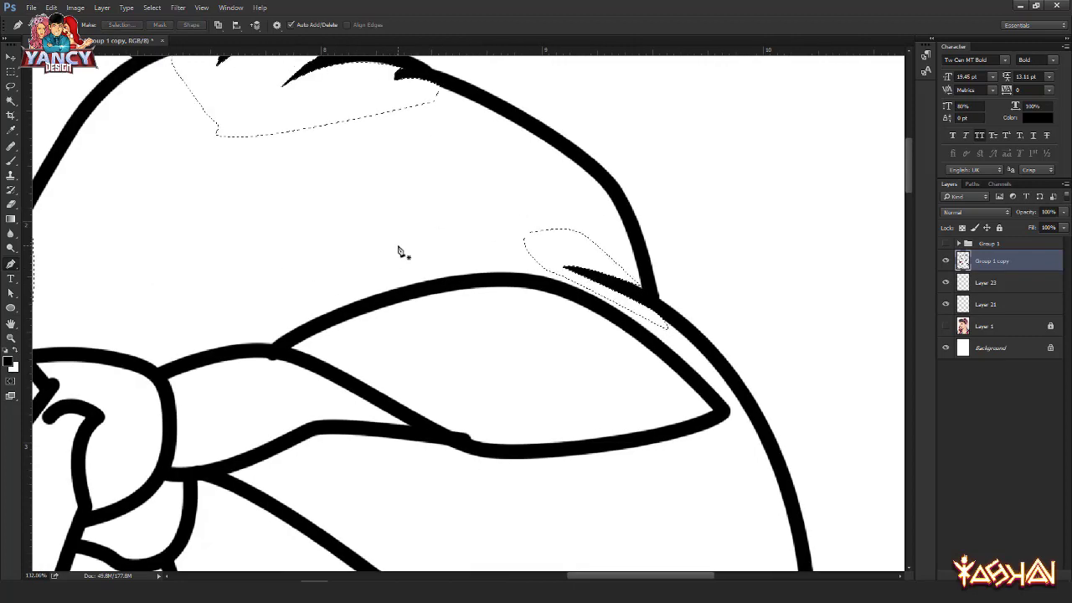
key("ctrl+d")
Step: Draw a Pen path around the rounded corner beside the headscarf knot, following the diagonal outline past its protruding stub
left_click_drag(315, 318, 526, 171)
left_click_drag(378, 306, 504, 340)
scroll(409, 285, "up", 4)
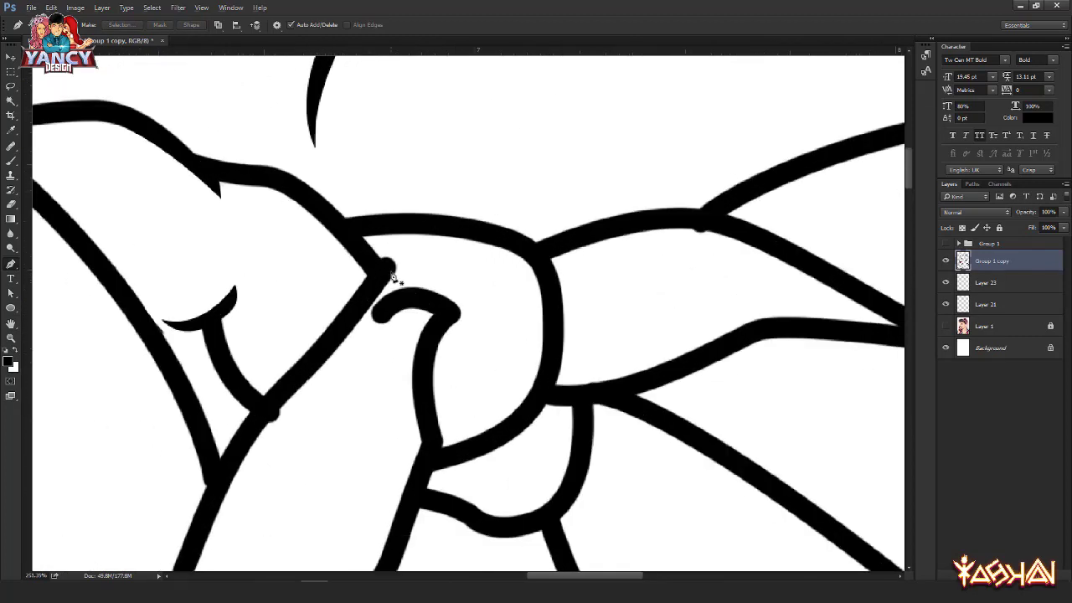
scroll(391, 276, "up", 1)
scroll(349, 277, "up", 1)
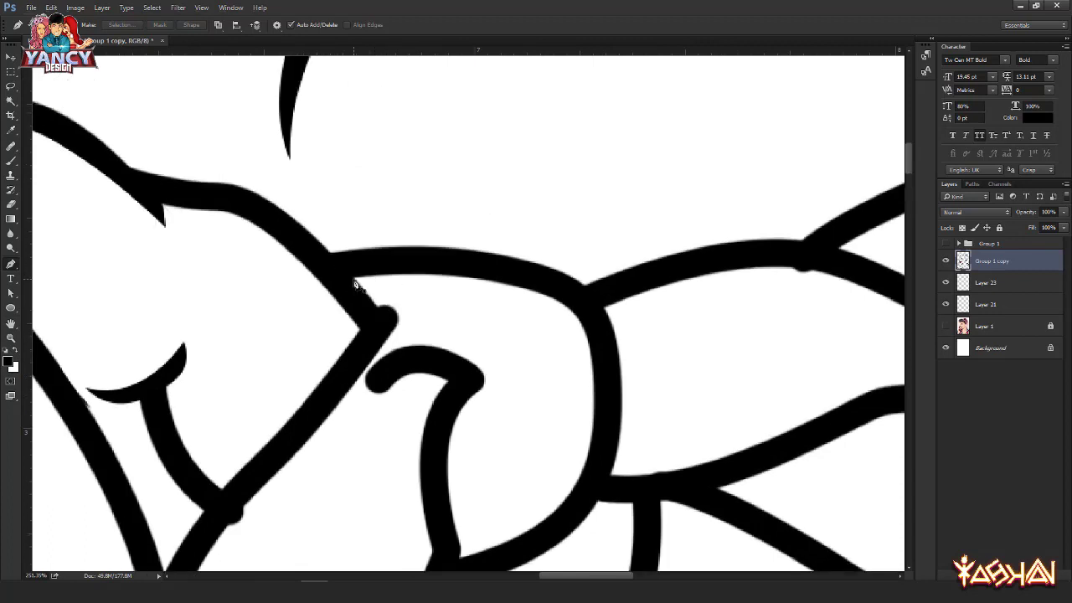
left_click(379, 316)
left_click_drag(324, 425, 295, 455)
left_click_drag(306, 407, 376, 224)
left_click_drag(281, 365, 249, 417)
left_click_drag(294, 300, 316, 42)
left_click(390, 225)
left_click_drag(458, 74, 385, 321)
Step: Extend the path around the knot's curled fold line to sharpen its end and bend, close it, and delete the enclosed areas
left_click(445, 194)
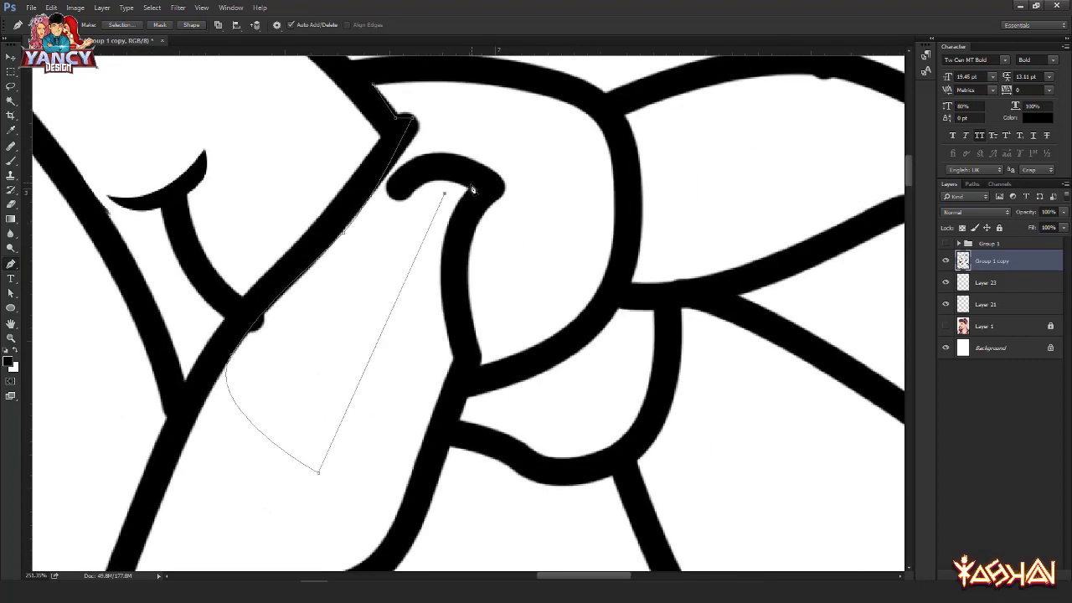
left_click_drag(394, 199, 356, 237)
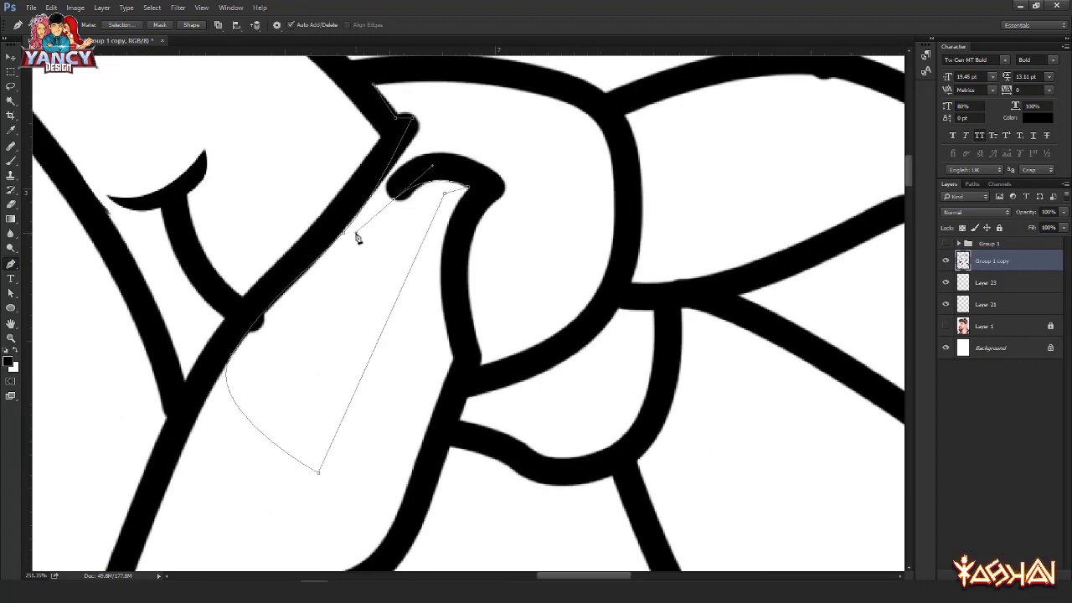
left_click(395, 201, "alt")
left_click_drag(473, 162, 559, 263)
left_click(504, 195, "alt")
left_click_drag(468, 260, 466, 309)
left_click_drag(509, 305, 511, 293)
left_click(537, 170)
left_click(503, 149)
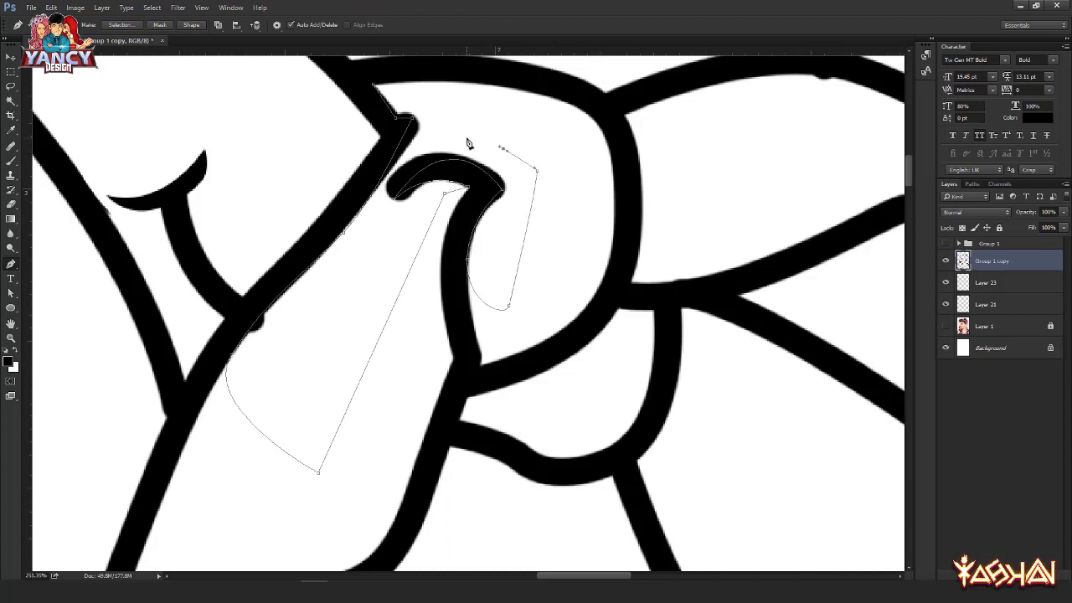
left_click(410, 101)
key("ctrl+Return")
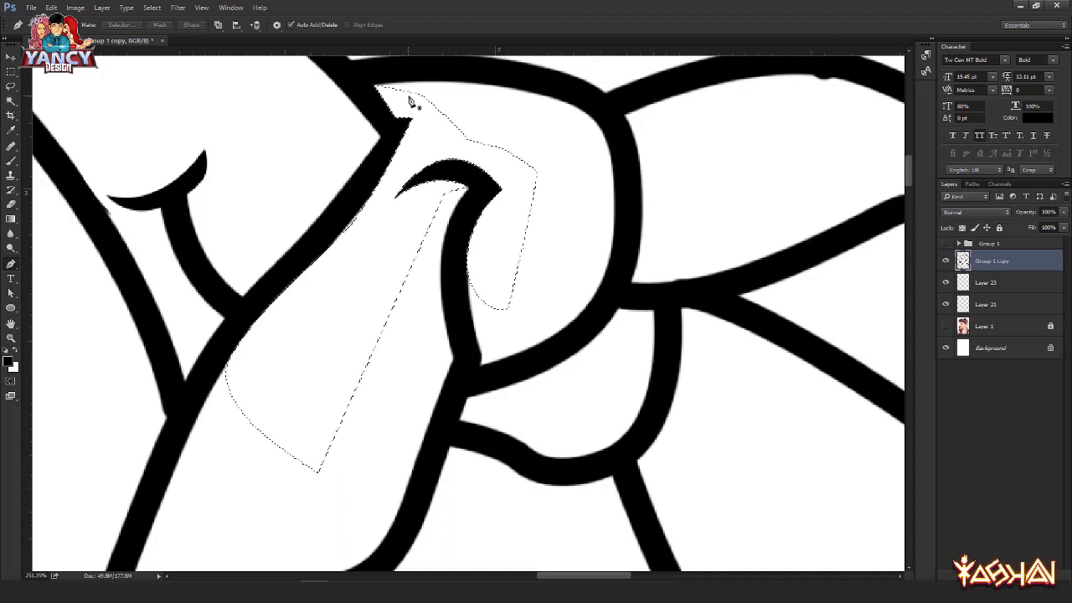
key("ctrl+d")
Step: Trim the small bump beneath the junction of the upper outlines on the headscarf bow
left_click_drag(543, 206, 343, 335)
left_click(618, 208)
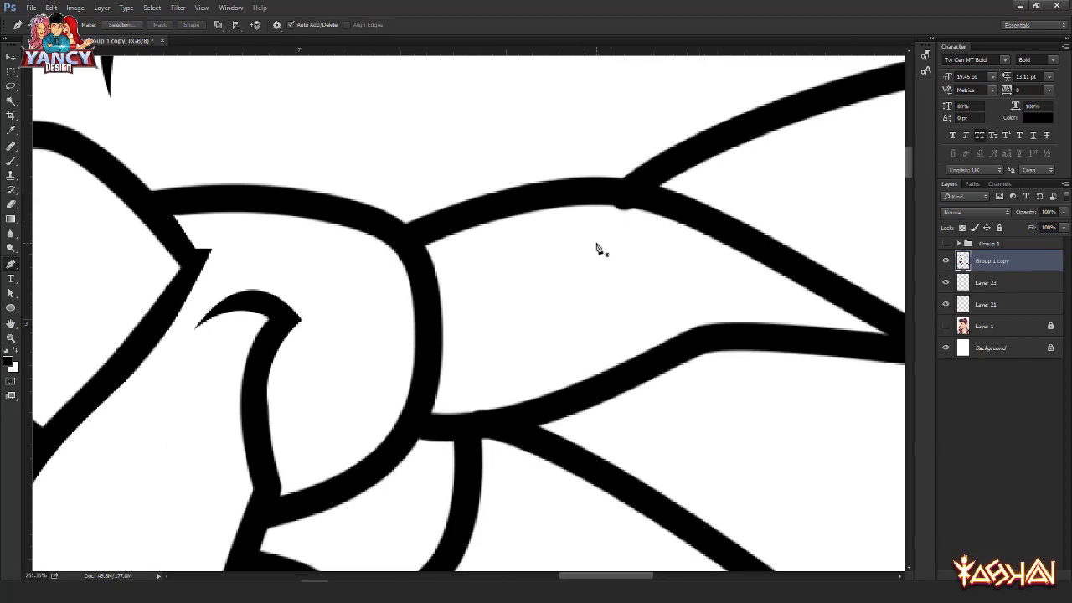
key("ctrl+z")
key("v")
Step: Enclose the bump where the bow's two lines merge in a small Pen path and delete it to smooth the outline
scroll(600, 247, "down", 2)
scroll(600, 247, "right", 3)
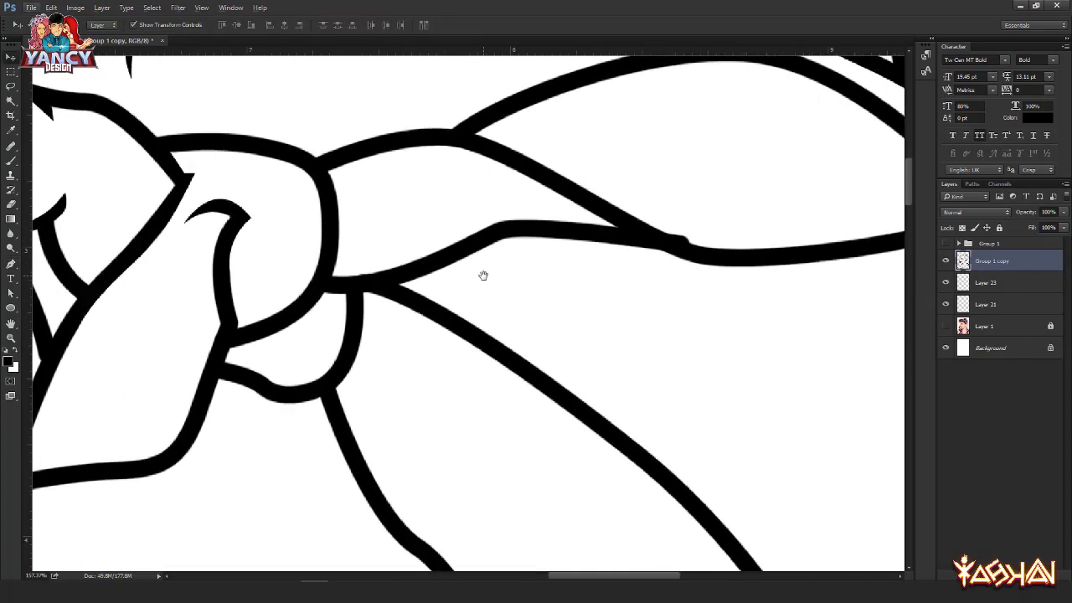
scroll(480, 276, "up", 2)
key("p")
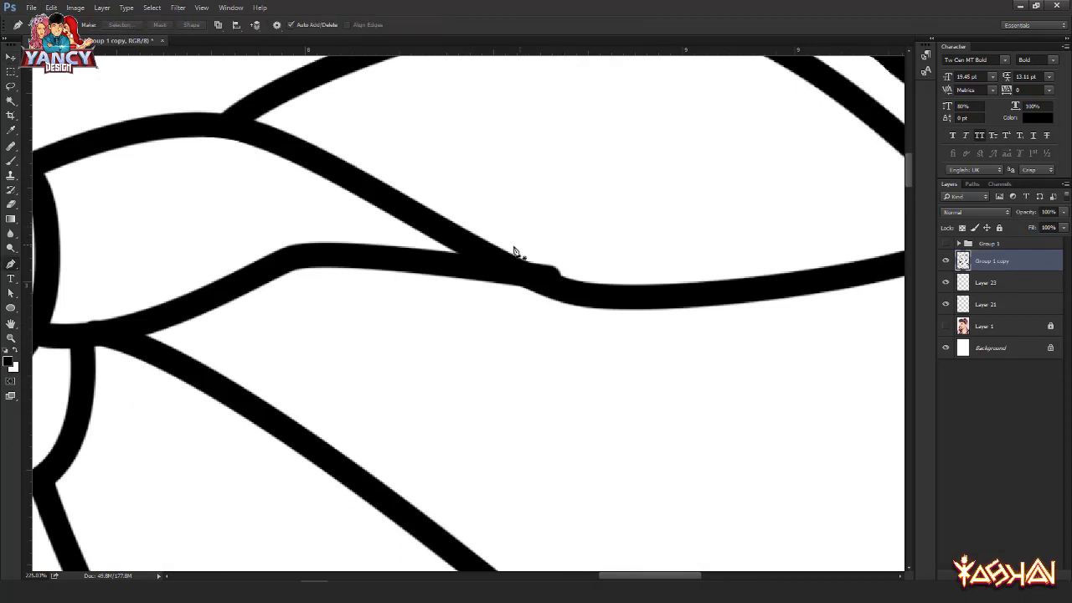
left_click(503, 250)
left_click_drag(570, 281, 590, 282)
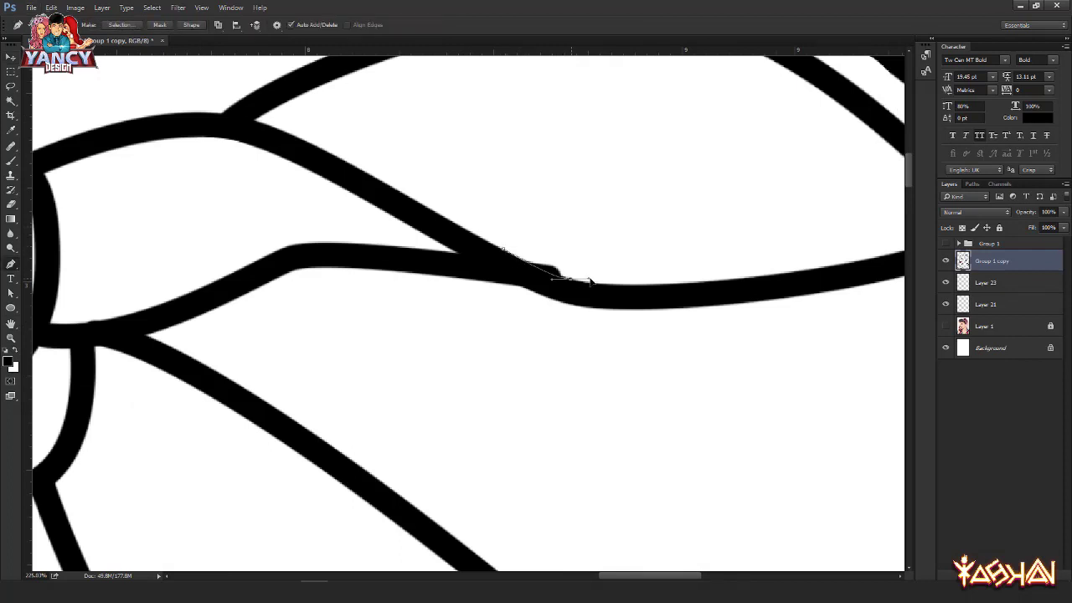
left_click(548, 221)
left_click(509, 228)
left_click(503, 251)
key("ctrl+Return")
key("Delete")
key("ctrl+d")
key("v")
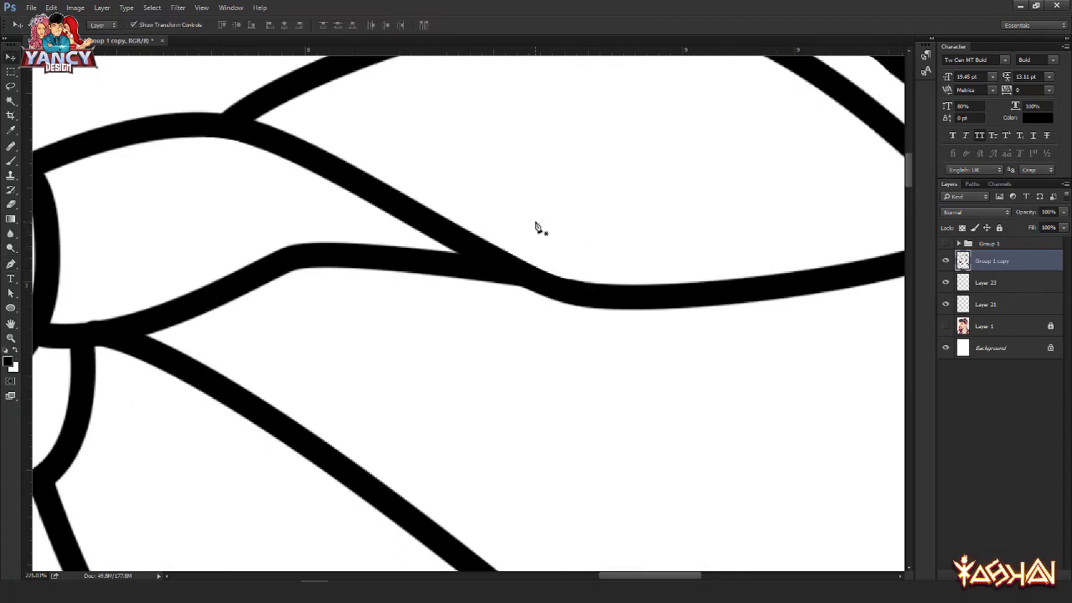
Step: Trace a Pen path around the rounded tip of the headscarf bow, sharpening the corner and following its lower outline
scroll(539, 225, "down", 5)
left_click_drag(675, 226, 594, 261)
scroll(594, 232, "up", 4)
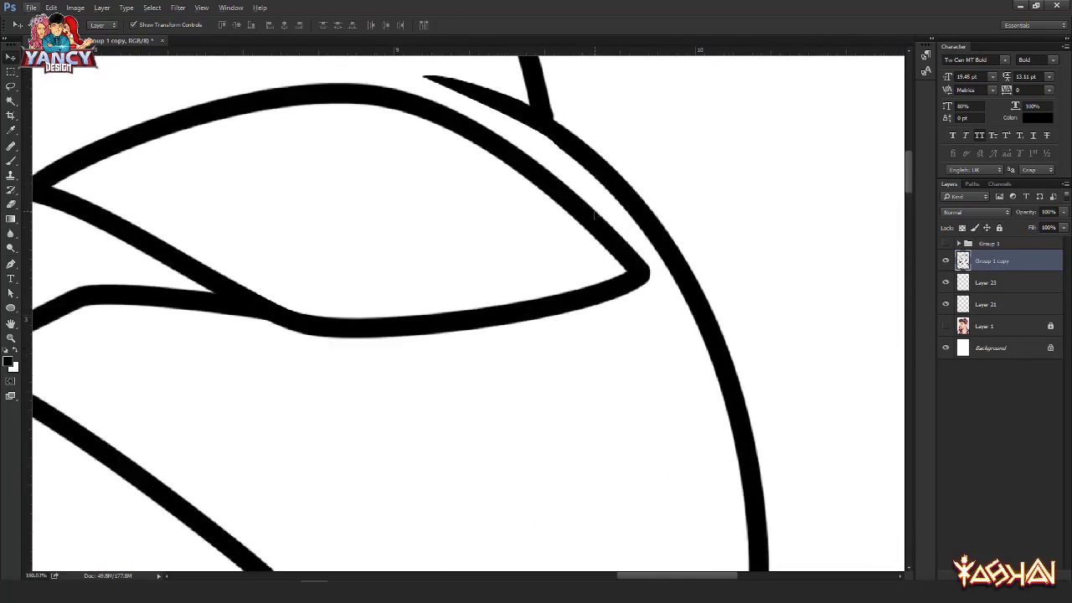
key("p")
left_click(596, 211)
left_click(650, 274)
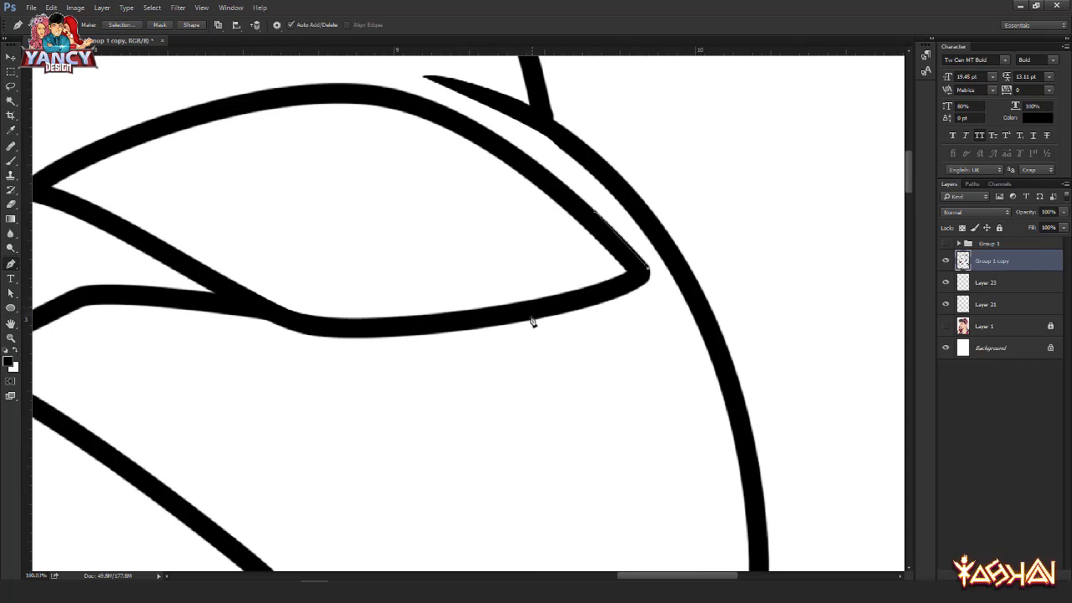
mouse_move(530, 319)
left_mouse_down()
mouse_move(462, 324)
mouse_move(403, 142)
mouse_move(407, 37)
left_mouse_up()
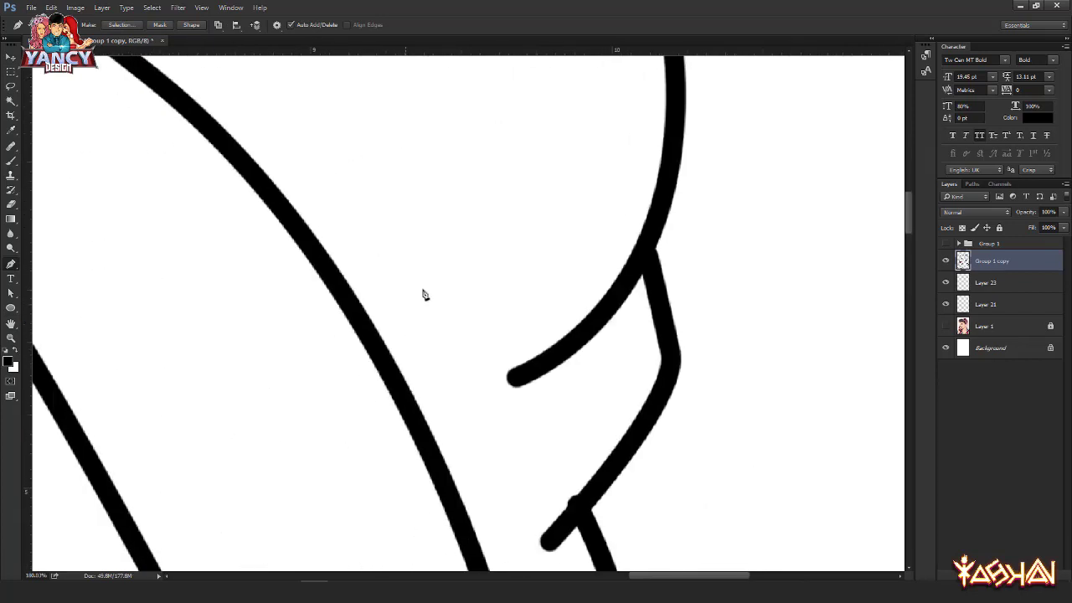
Step: Extend the path down to the overlapping stub on the headscarf's rear folds, tapering it and following the fold's inner edge
scroll(358, 115, "down", 5)
left_click(432, 155)
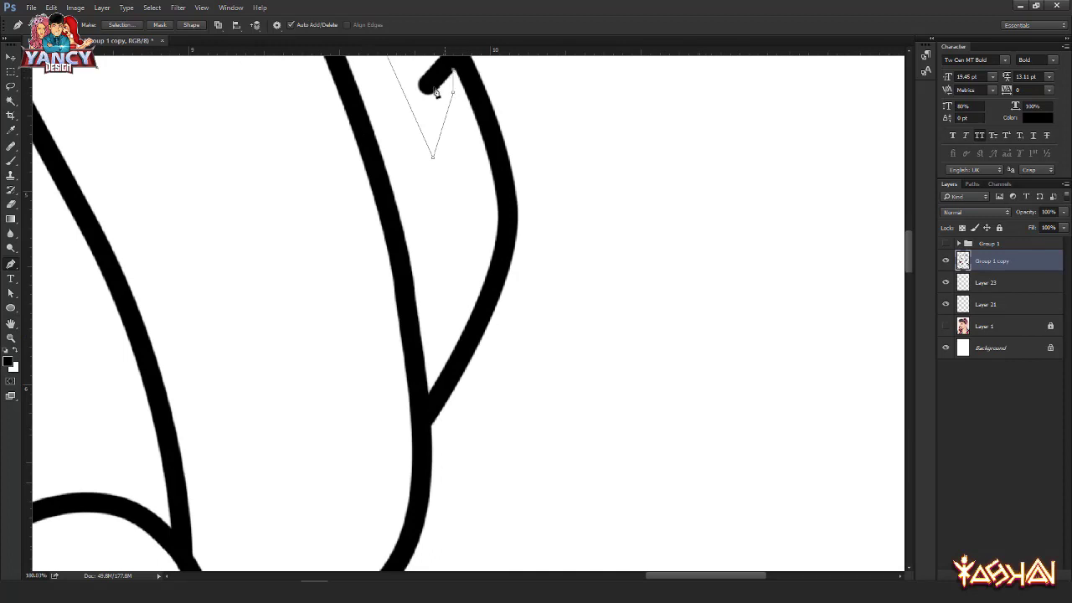
left_click_drag(429, 95, 389, 331)
left_click(421, 150)
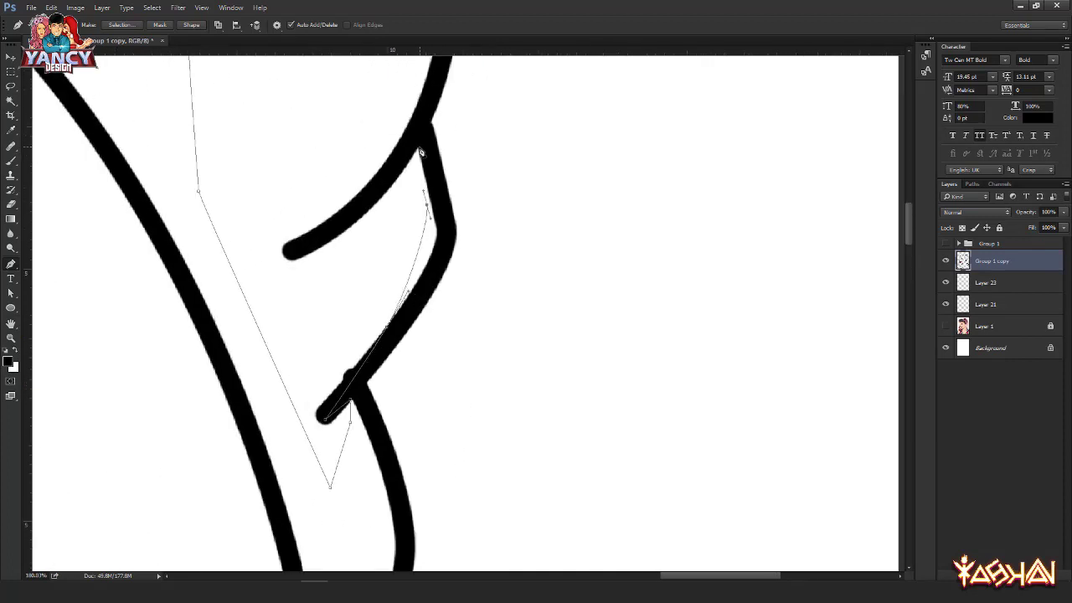
Step: Continue the path around the rounded end of the curved rear fold line, shaping it into a sharp taper
mouse_move(286, 254)
left_mouse_down()
mouse_move(210, 253)
mouse_move(208, 266)
left_mouse_up()
left_click(287, 255, "alt")
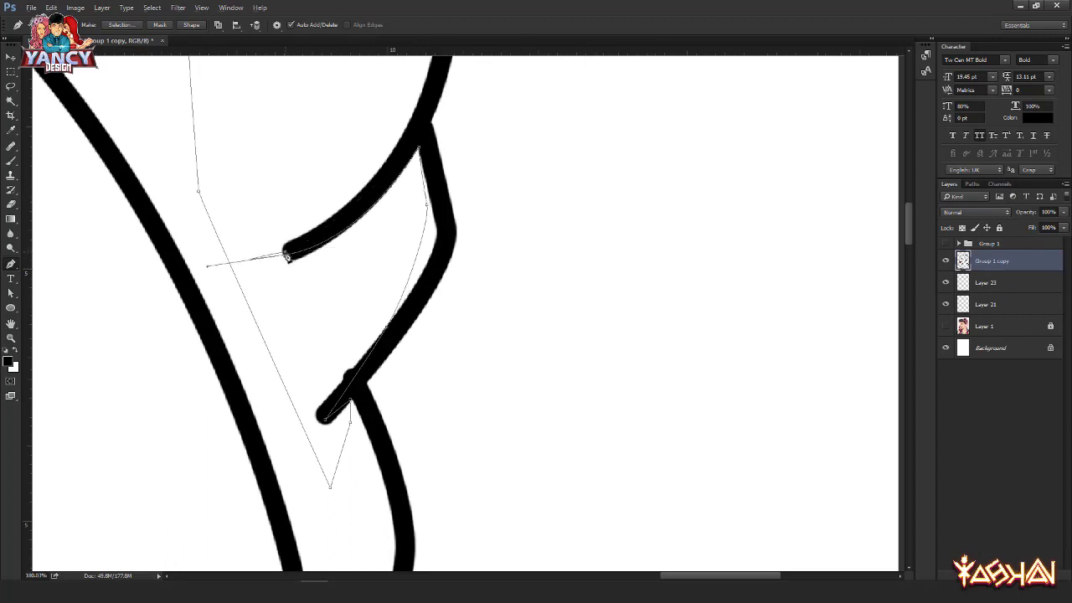
left_click_drag(329, 172, 260, 328)
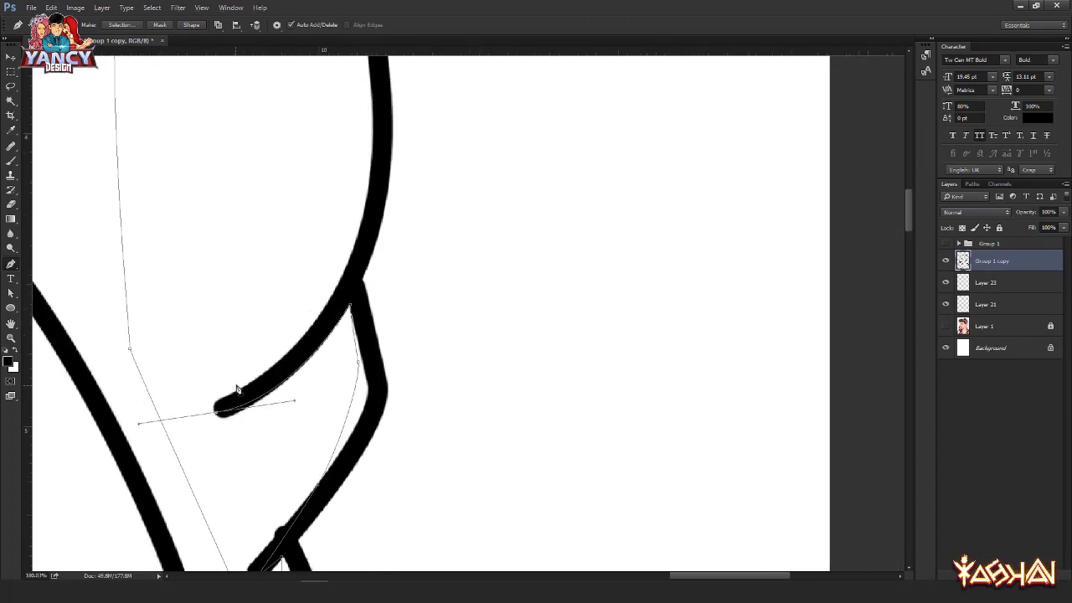
left_click(217, 412, "alt")
left_click_drag(346, 271, 368, 191)
Step: Close the path along the inside of the rear outline at the bow tip, delete the enclosed line parts, and deselect
left_click_drag(372, 136, 410, 469)
left_click(345, 242)
left_click_drag(310, 116, 332, 346)
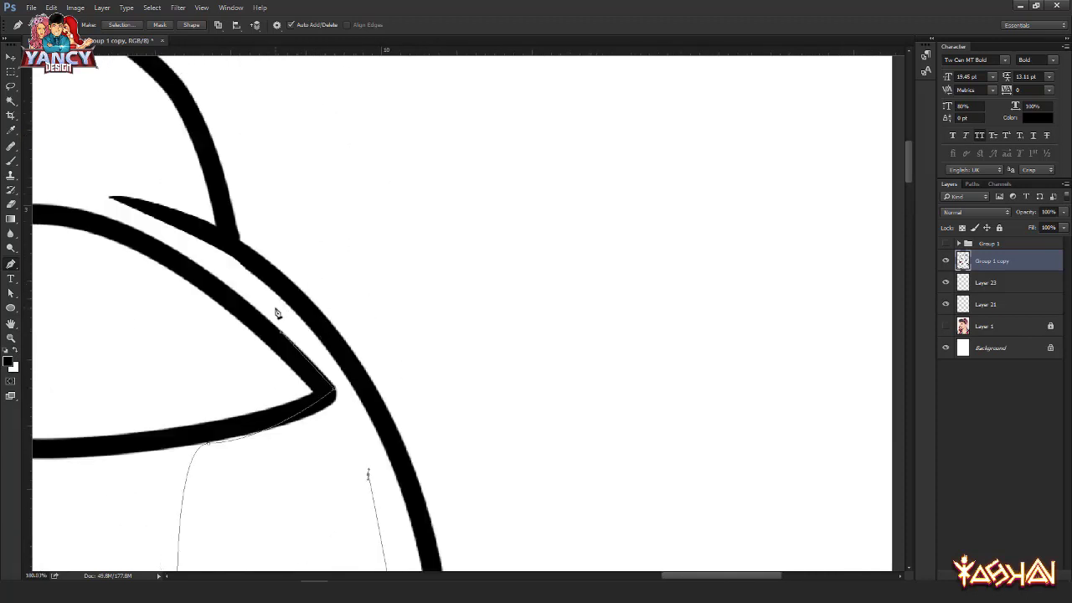
left_click_drag(281, 313, 248, 303)
left_click_drag(285, 341, 283, 337)
key("ctrl+Return")
key("ctrl+d")
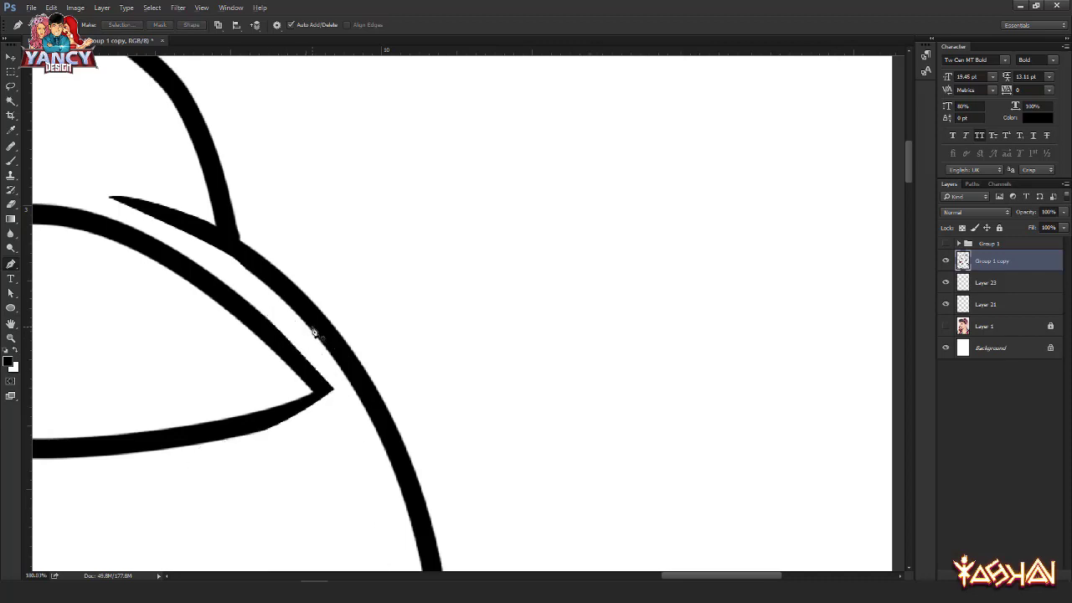
scroll(316, 333, "down", 5)
left_click_drag(183, 451, 410, 231)
left_click_drag(344, 403, 452, 202)
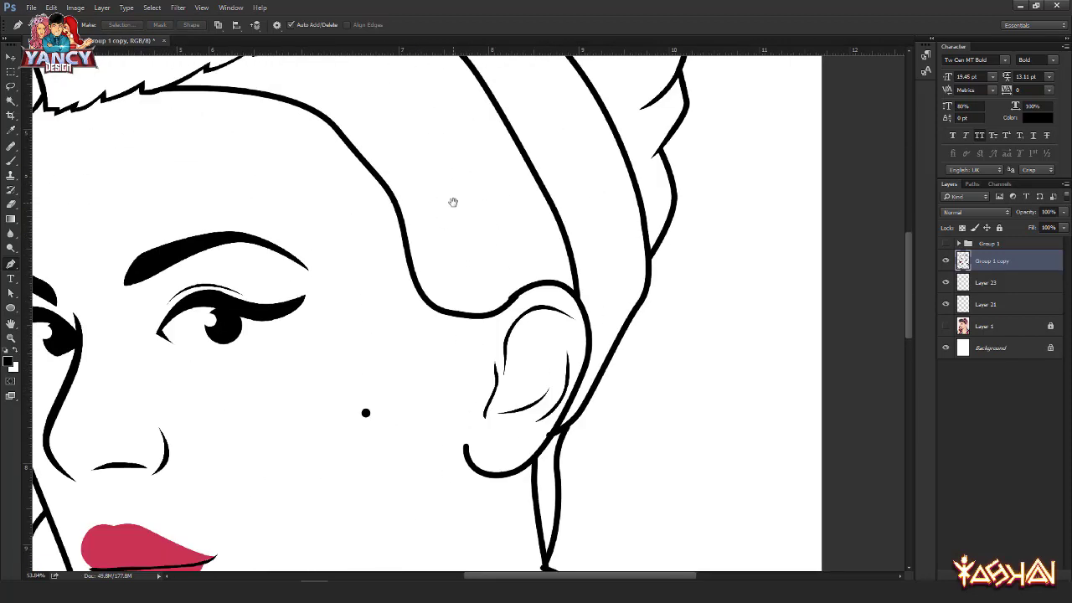
Step: Outline the bump where the hairline meets the ear with the Pen, delete it through a selection, and deselect
left_click_drag(376, 331, 394, 260)
scroll(555, 251, "up", 3)
scroll(525, 227, "up", 2)
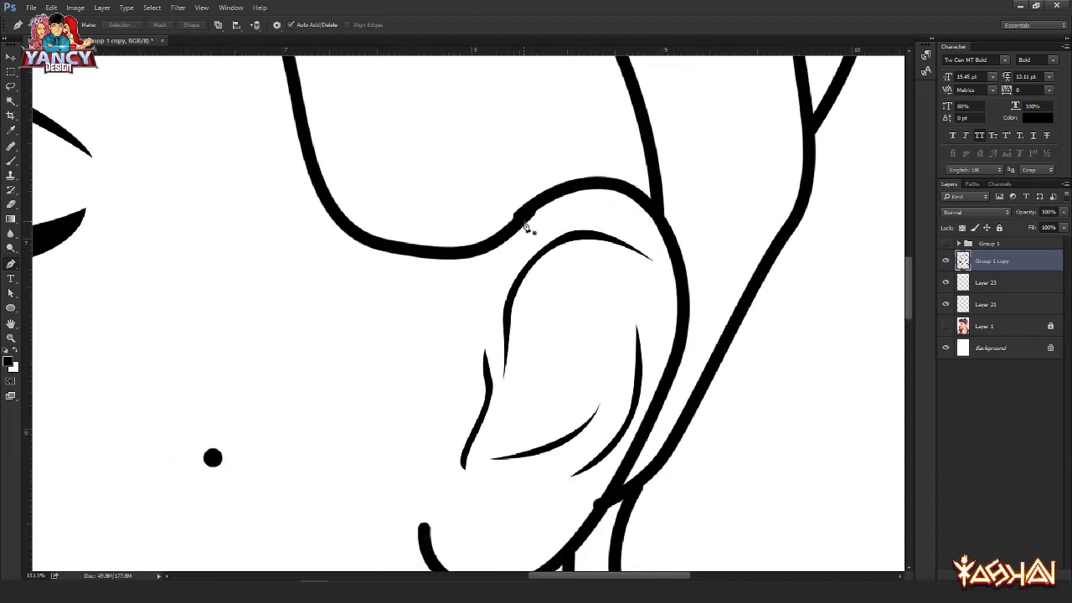
scroll(524, 230, "up", 1)
scroll(505, 246, "up", 1)
left_click(494, 261)
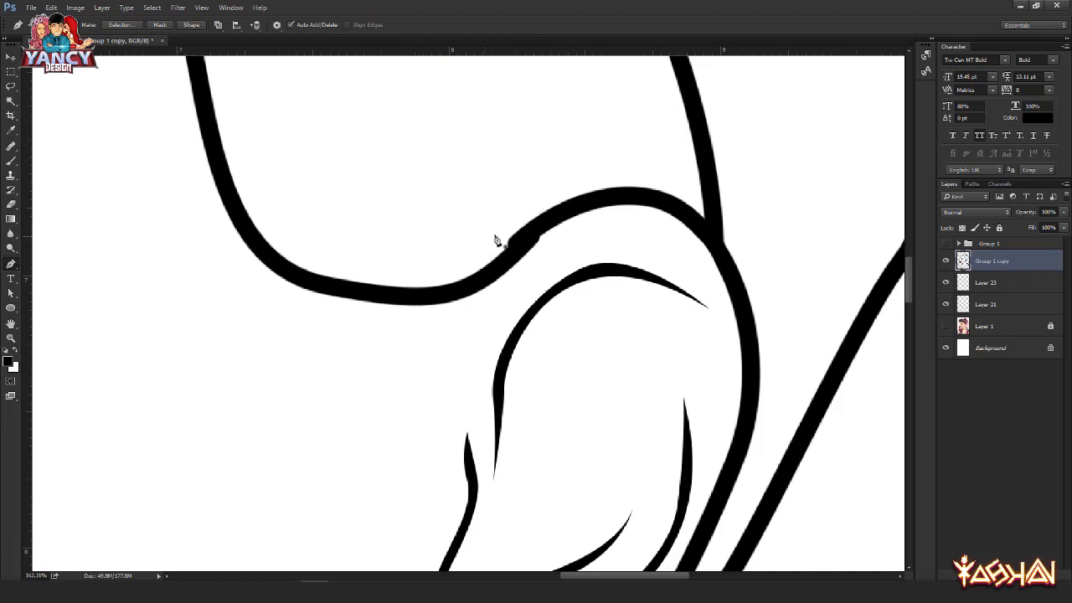
left_click(519, 247)
key("ctrl+Return")
key("ctrl+d")
Step: Trace a closed Pen path along the hairline's upper edge beside the ear, smoothing the uneven junction and the curve leading away from it
scroll(528, 252, "up", 3)
left_click(549, 203)
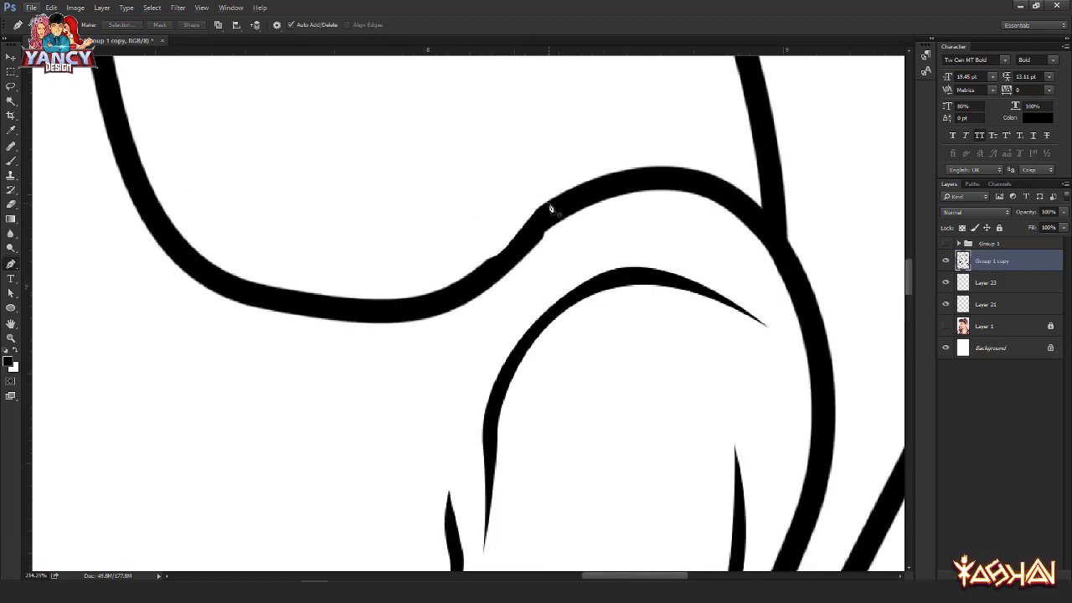
left_click_drag(524, 223, 508, 245)
left_click_drag(449, 290, 409, 309)
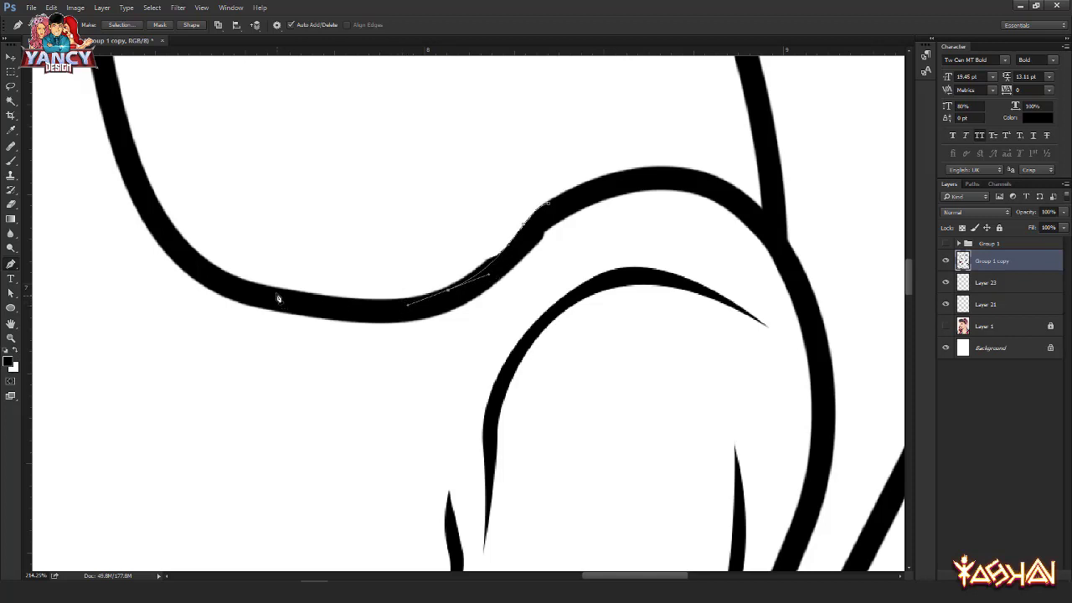
left_click_drag(266, 284, 233, 273)
left_click_drag(478, 166, 574, 164)
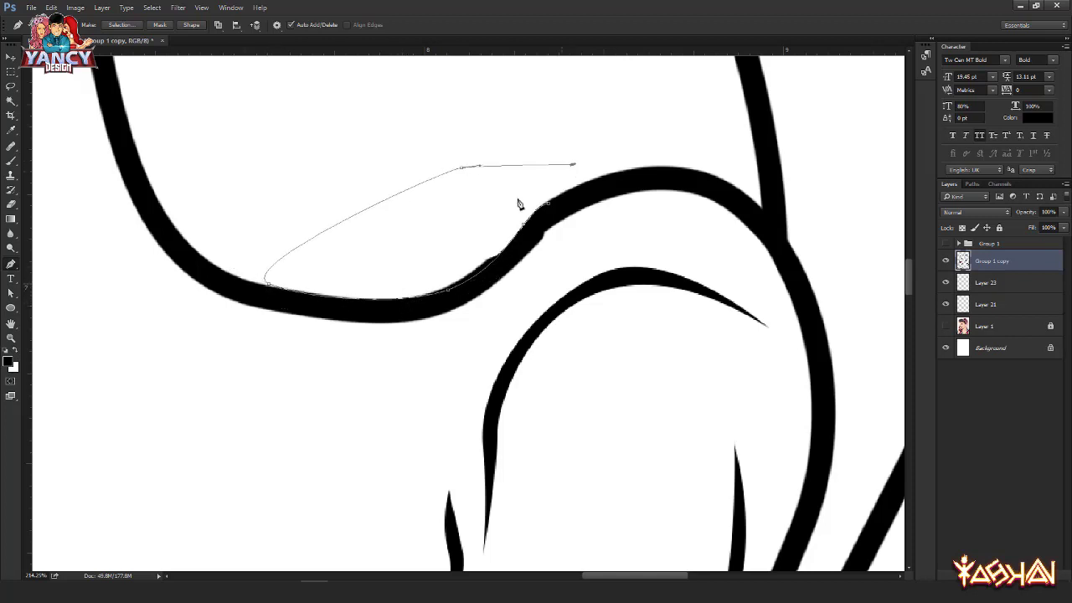
left_click(549, 204)
Step: Trace a closed Pen path along the earlobe's inner edge and around its rounded end, tapering it and enclosing the stub on the ear outline
left_click_drag(512, 336, 567, 256)
scroll(586, 219, "down", 5)
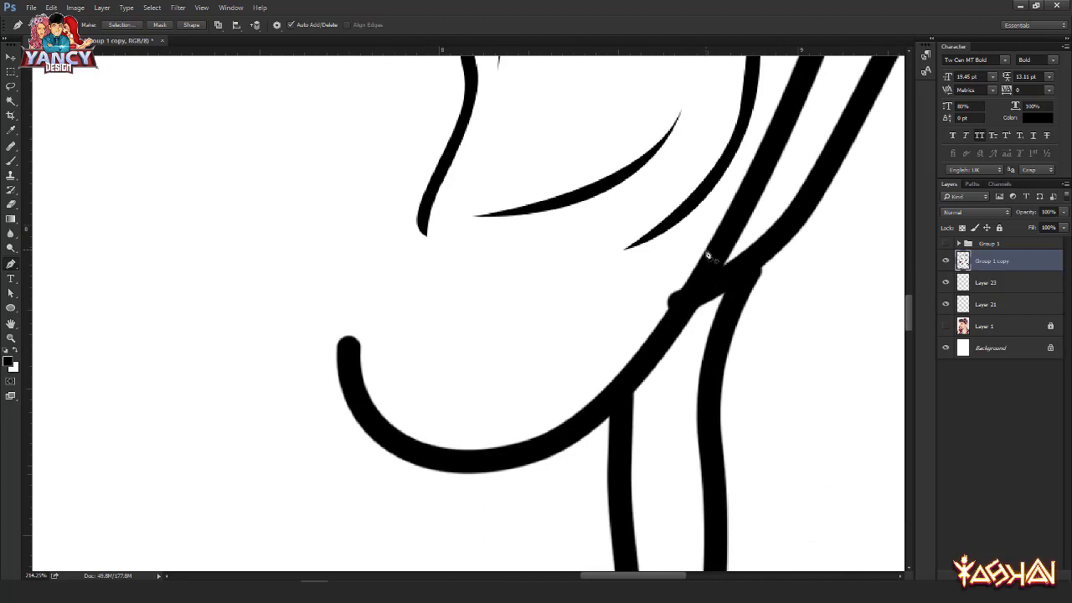
left_click_drag(567, 421, 490, 472)
left_click_drag(353, 339, 337, 199)
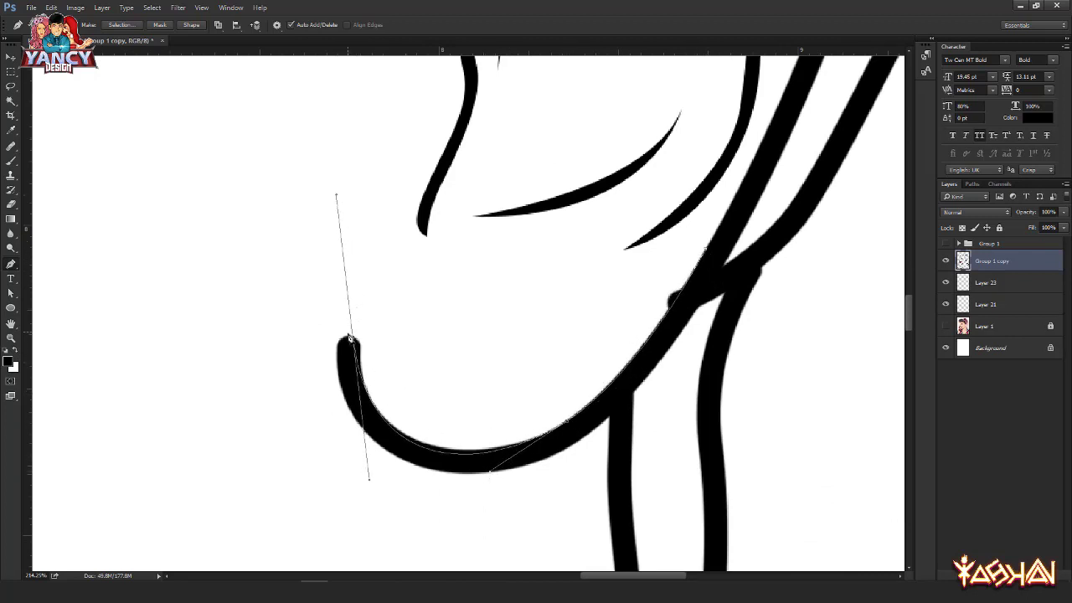
left_click(355, 343, "alt")
left_click_drag(399, 467, 470, 520)
left_click_drag(300, 276, 334, 255)
left_click(442, 278)
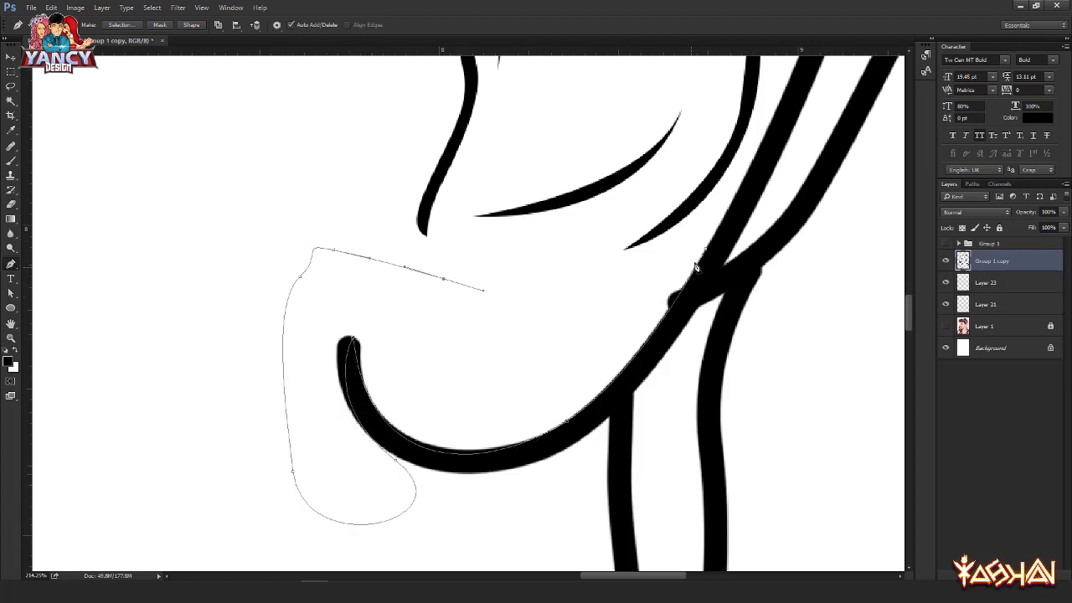
left_click(704, 243)
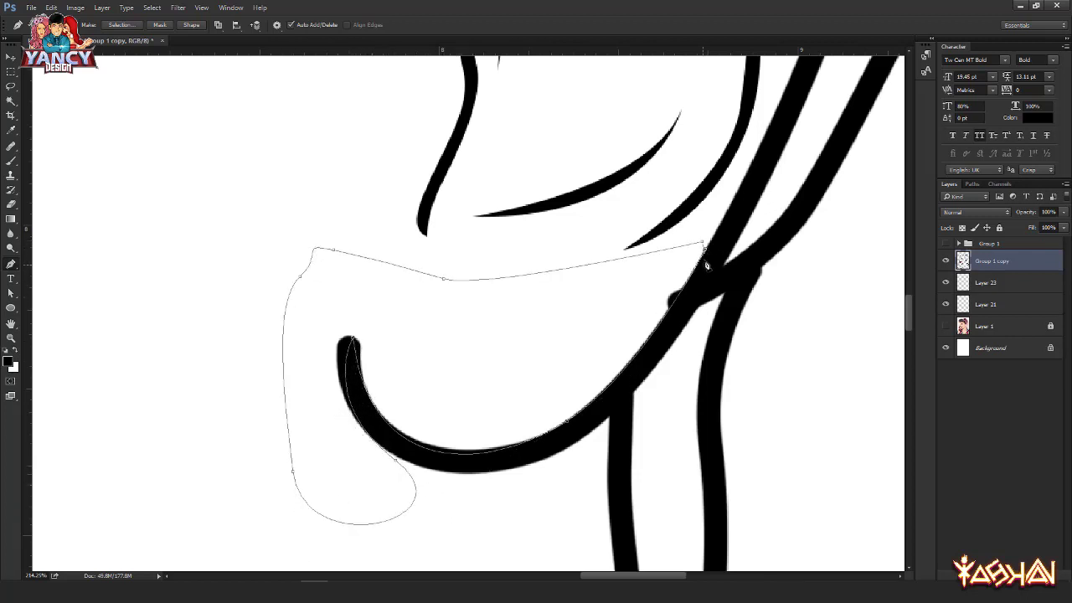
Step: Add a closed Pen path around the round stub where the neck lines cross below the ear, following the neck line's outer edge
scroll(707, 254, "down", 4)
scroll(682, 447, "down", 5)
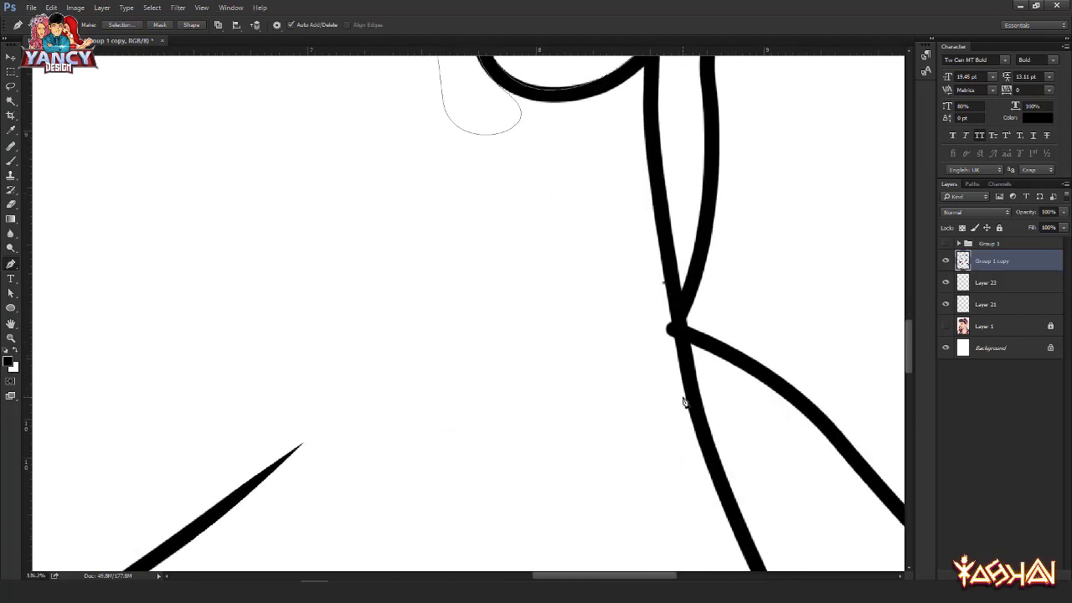
left_click_drag(682, 397, 682, 430)
left_click_drag(618, 400, 611, 323)
left_click_drag(606, 284, 629, 273)
left_click(664, 282)
Step: Trace a closed Pen path around the neck line's overlapping lower end, shaping it into a sharp taper and cutting off the neighbouring rounded stub
scroll(525, 300, "down", 5)
left_click_drag(460, 356, 435, 234)
scroll(618, 346, "up", 6)
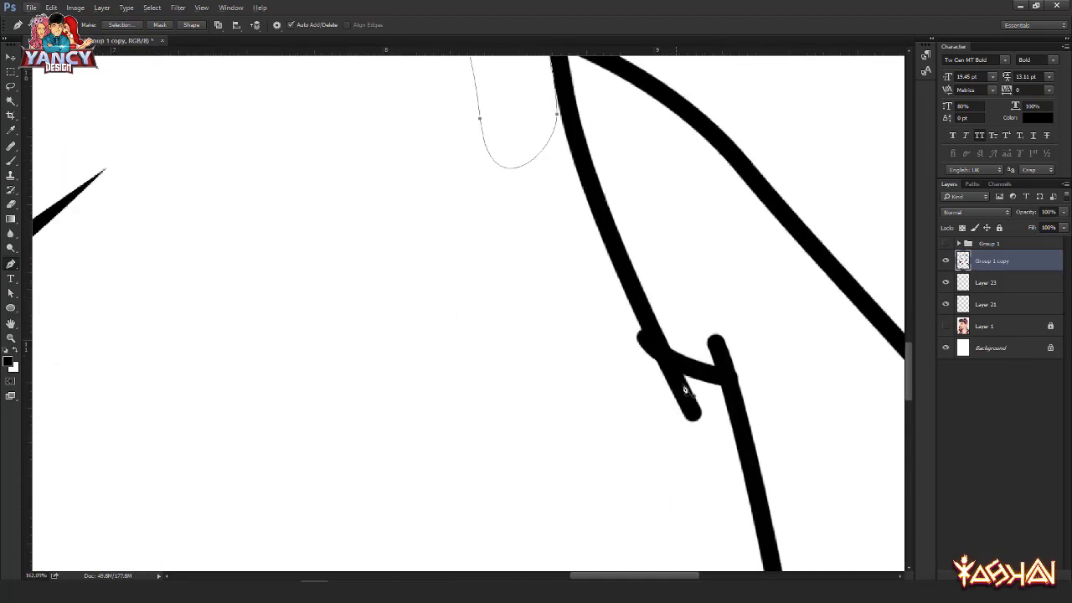
left_click_drag(685, 390, 558, 355)
scroll(539, 339, "up", 4)
left_click(487, 245)
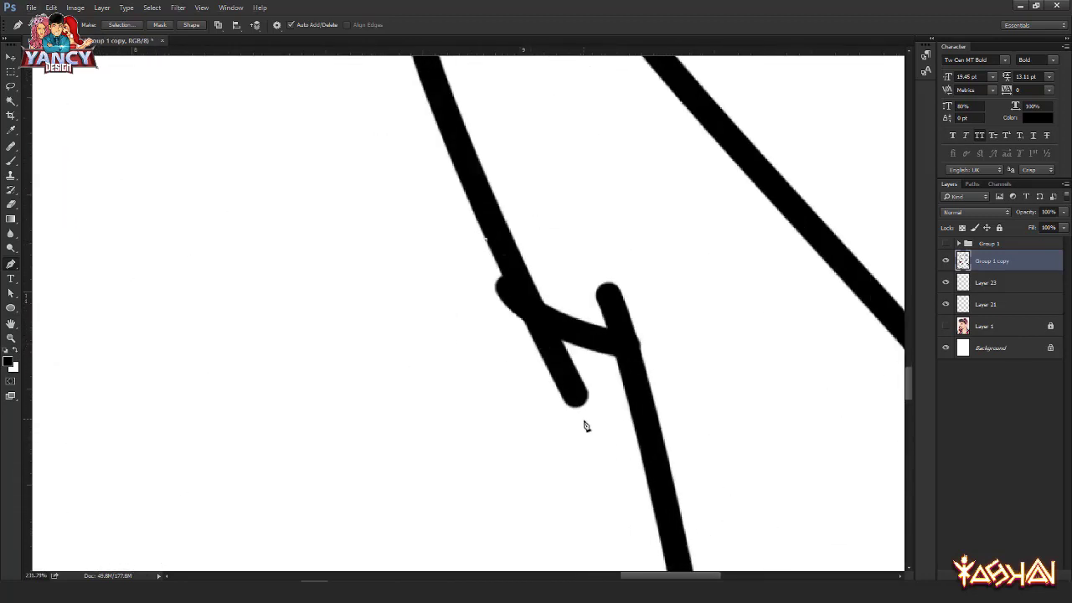
left_click(575, 394)
left_click(561, 340)
left_click(597, 387)
left_click_drag(575, 479, 540, 480)
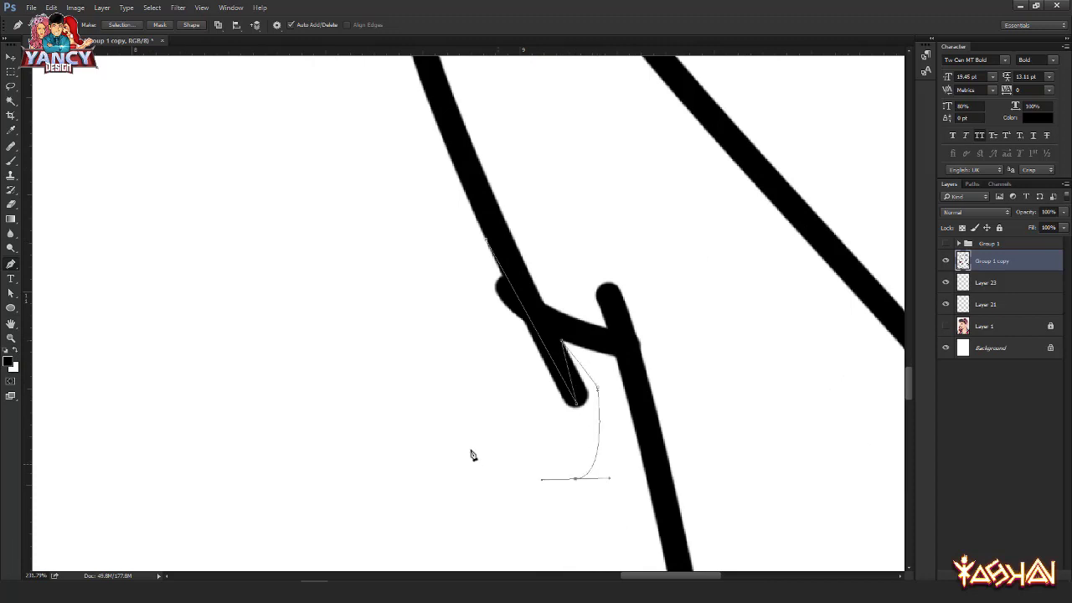
left_click_drag(473, 456, 452, 406)
left_click_drag(434, 355, 450, 307)
left_click(487, 244)
Step: Add a closed Pen path around the rounded upper end of the adjoining collar line, tapering it to a point above the connecting line
left_click(604, 283)
left_click_drag(609, 337, 578, 245)
left_click_drag(633, 346, 673, 300)
left_click_drag(626, 216, 614, 191)
left_click_drag(565, 143, 555, 149)
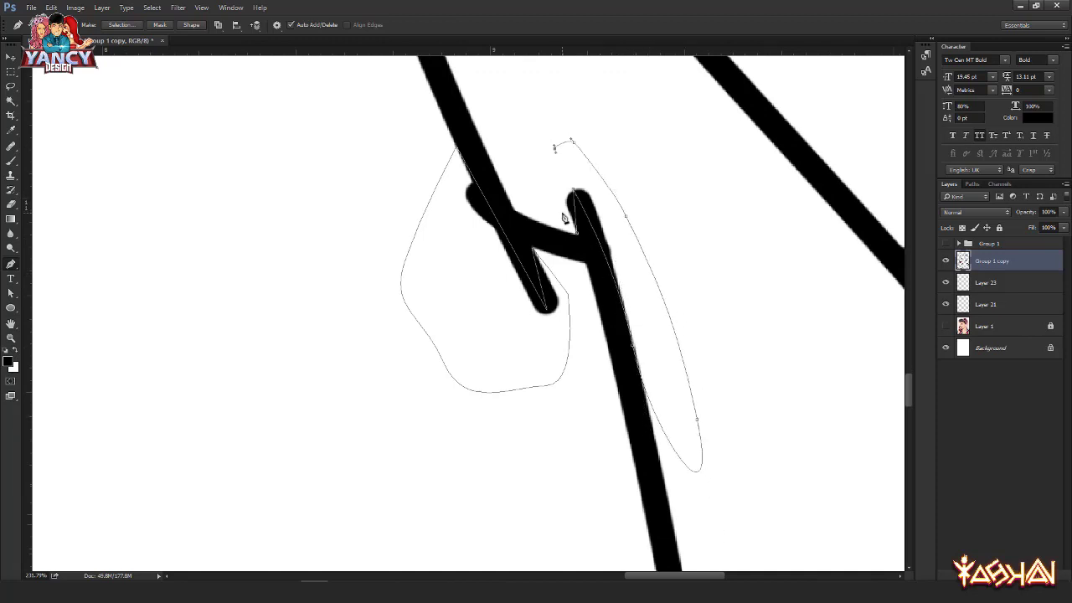
left_click(564, 211)
left_click(577, 233)
Step: Trace a closed Pen path around the collar's outer tip near the canvas edge, sharpening the rounded corner into a point
scroll(582, 235, "down", 4)
left_click_drag(669, 460, 505, 303)
scroll(505, 303, "down", 10)
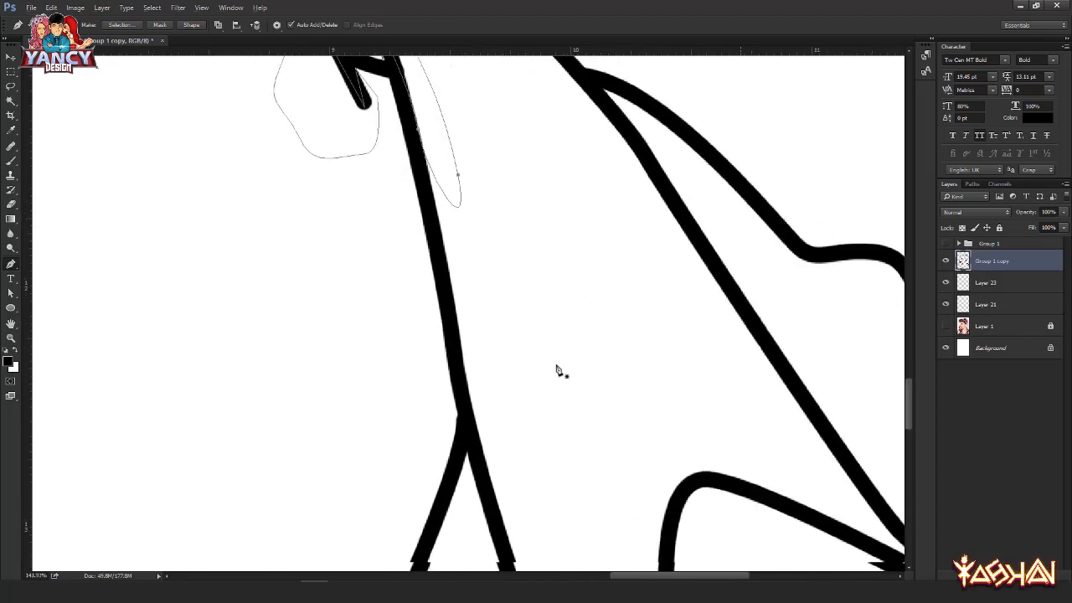
scroll(608, 270, "up", 10)
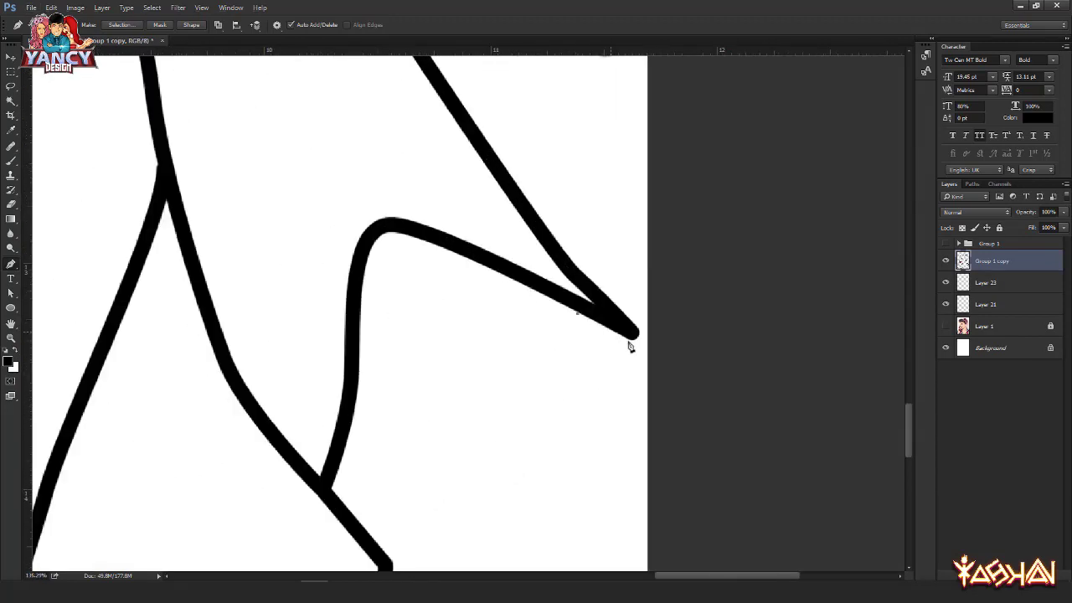
left_click_drag(551, 235, 525, 200)
left_click_drag(661, 222, 696, 267)
left_click_drag(723, 343, 735, 381)
left_click_drag(675, 415, 640, 414)
left_click_drag(536, 393, 536, 378)
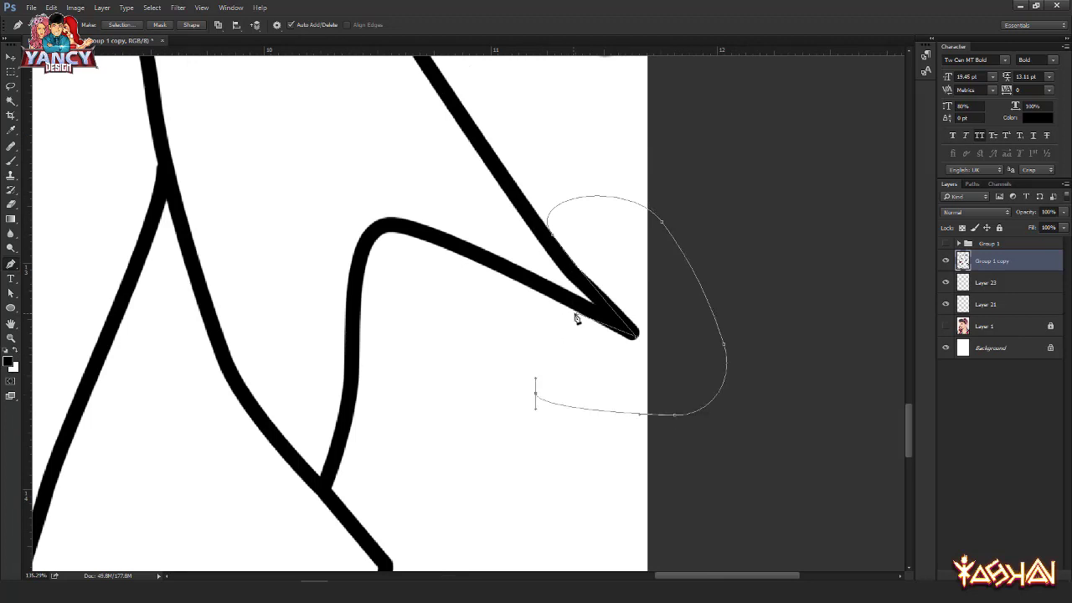
left_click(577, 314)
Step: Trace a closed Pen path around the outer side of the stepped notch in the garment outline, sharpening its protruding corners
left_click_drag(412, 517, 567, 222)
left_click_drag(503, 359, 513, 343)
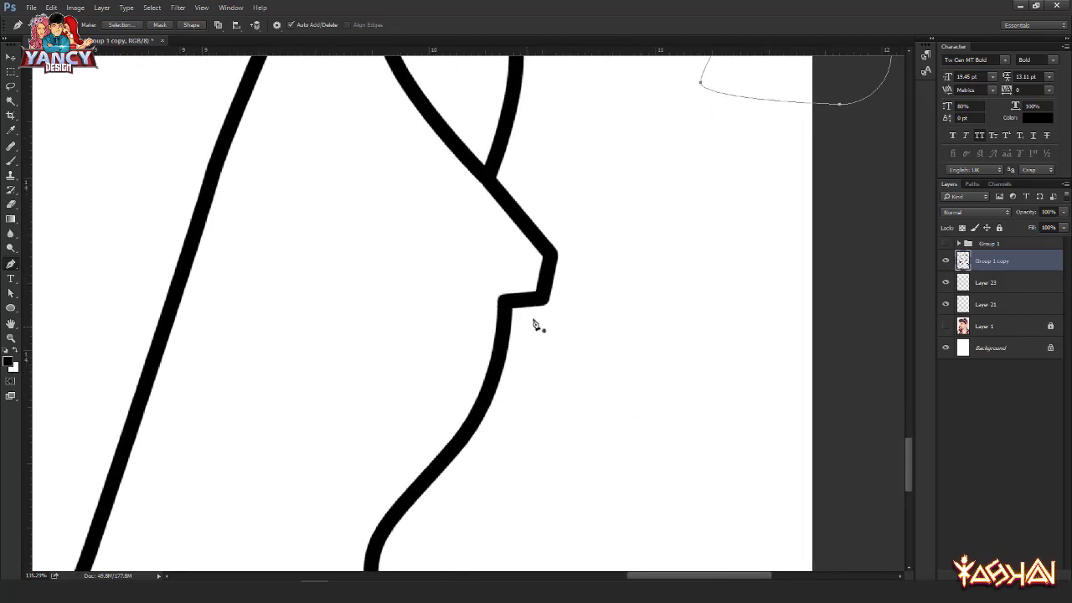
scroll(553, 241, "up", 3)
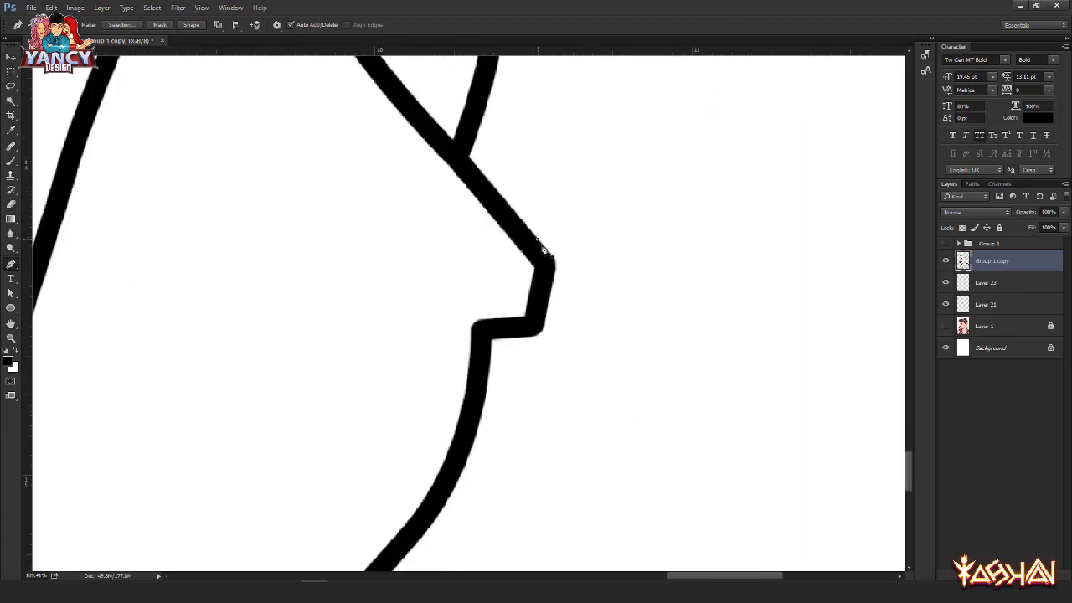
left_click(540, 334)
left_click(492, 340)
left_click_drag(516, 373, 555, 369)
left_click_drag(632, 309, 647, 267)
left_click_drag(625, 206, 611, 187)
left_click(562, 172)
left_click_drag(525, 220, 526, 235)
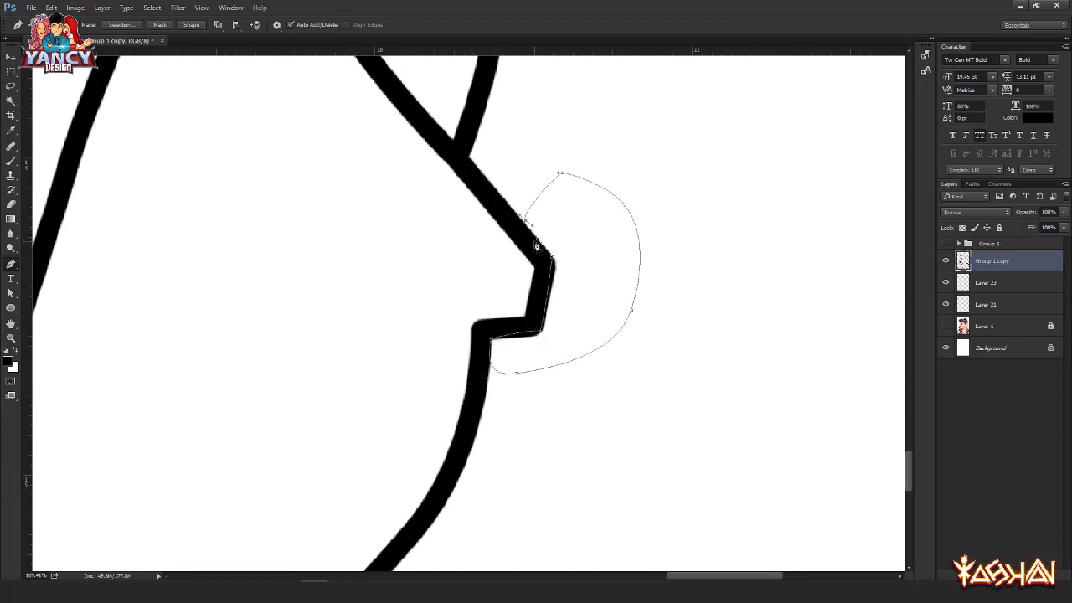
left_click(537, 241)
Step: Add a Pen path along the inner side of the same stepped notch, sharpening its inward corner
left_click(475, 321)
left_click_drag(459, 425, 438, 443)
left_click_drag(460, 300, 476, 296)
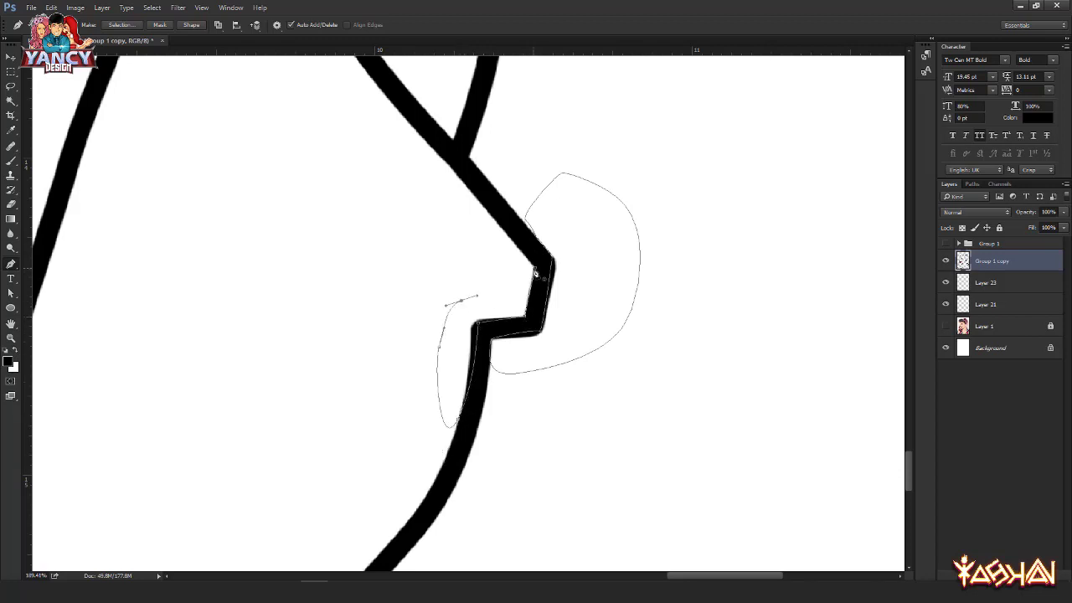
left_click(536, 273)
Step: Trace a Pen path around the rounded stub at the bend in the raised finger's outline, following the finger's inner edge
scroll(536, 273, "down", 5)
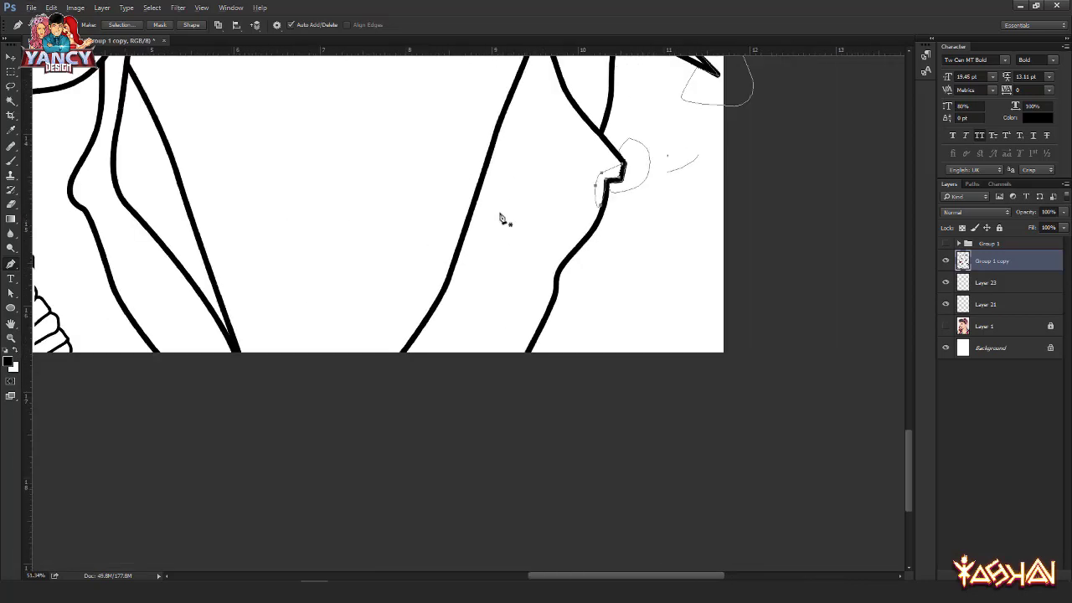
left_click_drag(480, 153, 569, 510)
left_click_drag(357, 453, 537, 269)
left_click_drag(439, 329, 494, 235)
left_click_drag(345, 209, 360, 373)
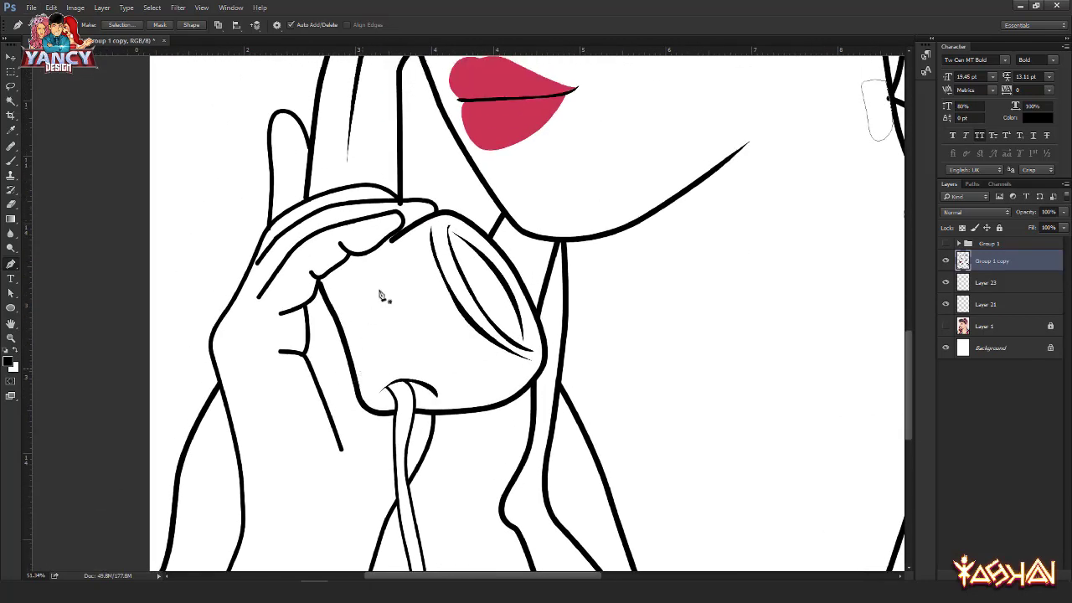
scroll(381, 295, "up", 5)
scroll(411, 222, "up", 3)
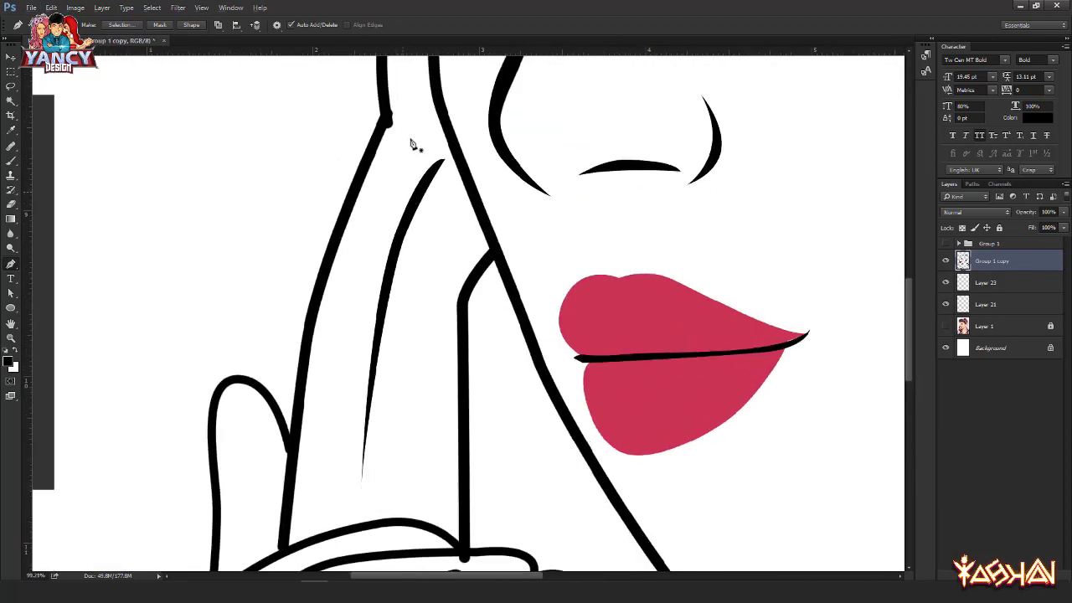
scroll(411, 144, "up", 4)
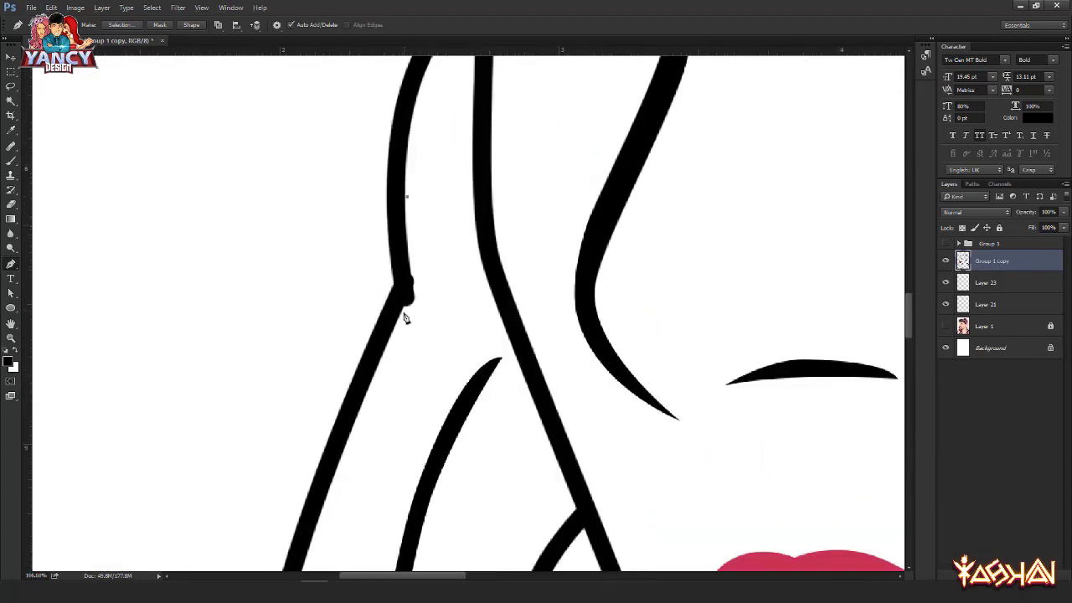
left_click_drag(407, 310, 465, 228)
left_click(404, 300)
left_click_drag(434, 283, 427, 306)
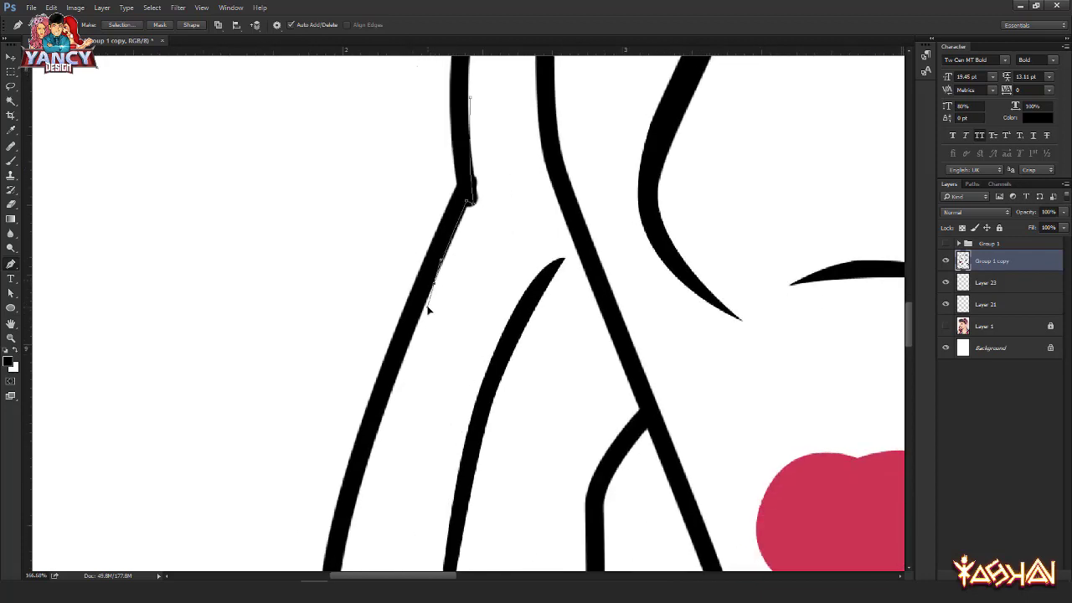
left_click_drag(507, 268, 510, 226)
left_click_drag(499, 155, 508, 102)
Step: Enclose the finger line's round stub below the upper knuckle curve in a Pen path along the curve's lower edge
scroll(494, 105, "down", 10)
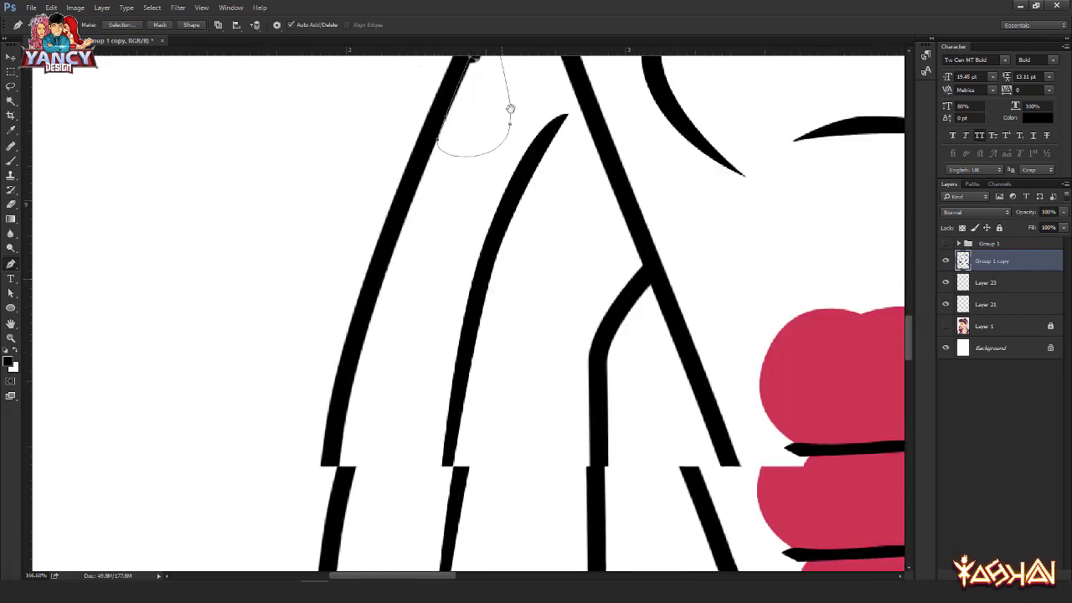
scroll(560, 307, "up", 2)
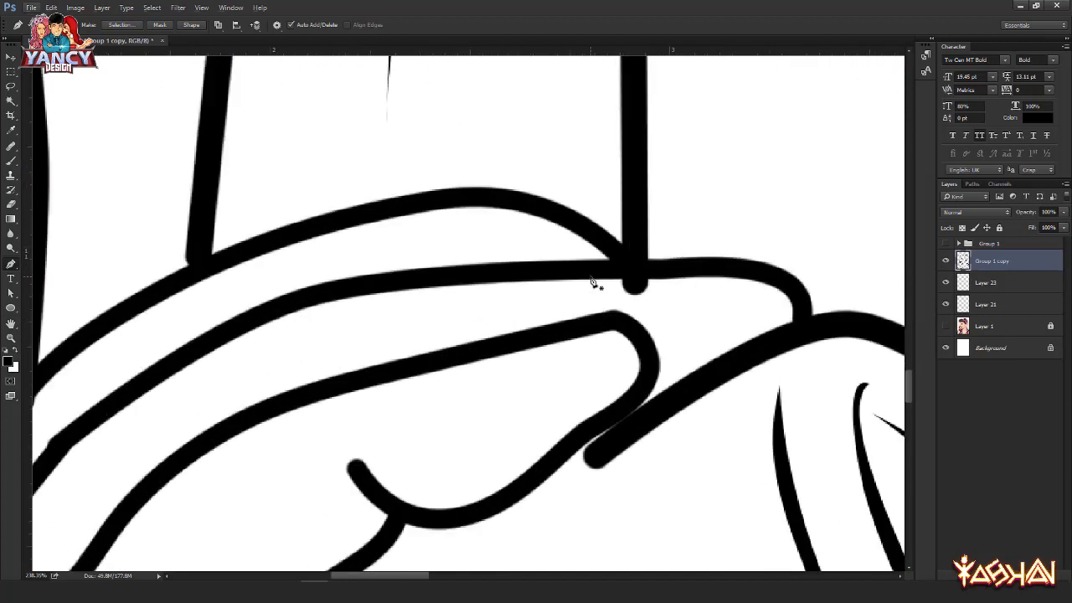
left_click_drag(675, 279, 688, 278)
left_click(682, 323)
left_click(589, 313)
left_click_drag(563, 302, 602, 295)
key("ctrl+z")
Step: Trace a Pen path around the rounded end of the upper fingertip curl, tapering it and continuing along the connecting finger line
scroll(596, 286, "up", 2)
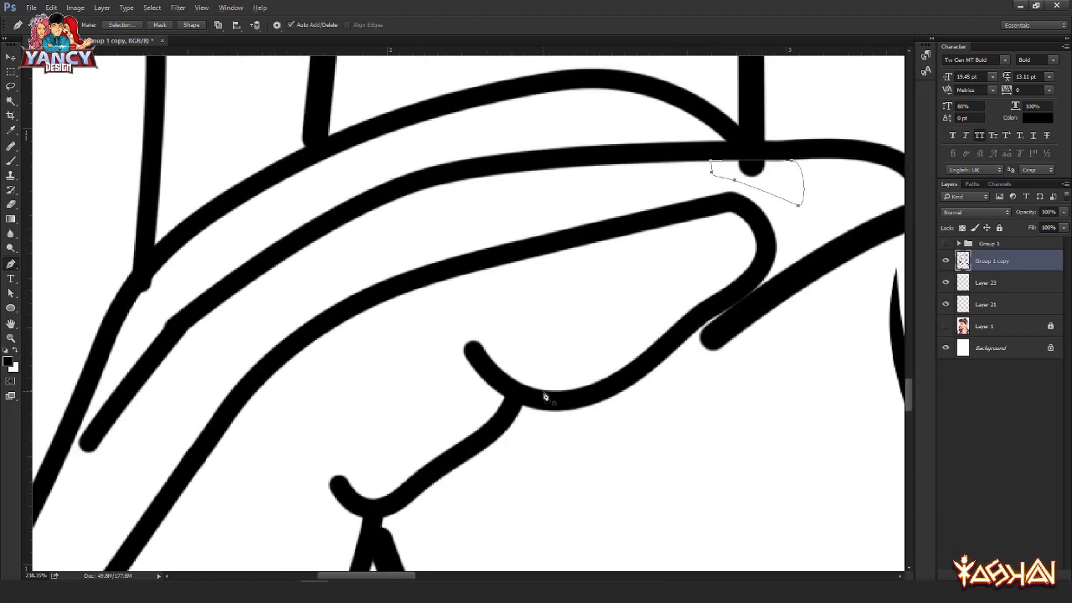
scroll(543, 392, "up", 2)
left_click_drag(445, 320, 419, 254)
left_click(445, 320, "alt")
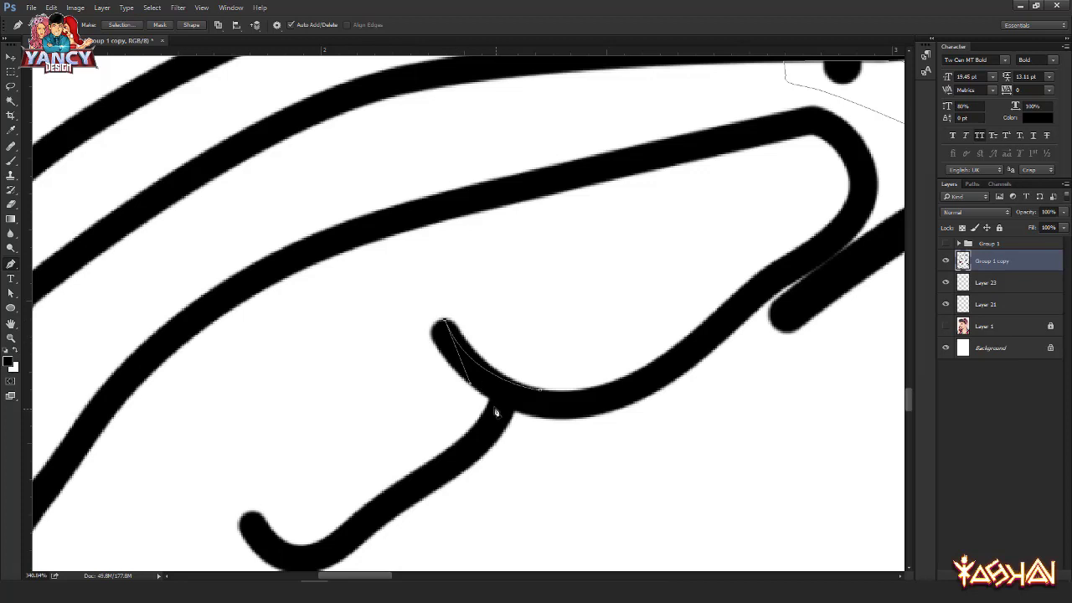
left_click_drag(487, 395, 397, 483)
left_click_drag(497, 407, 641, 310)
left_click(518, 391)
Step: Continue the path around the lower fingertip curl's rounded end, tapering it, and close the path at the upper curl
left_click(453, 446)
left_click_drag(387, 413, 361, 366)
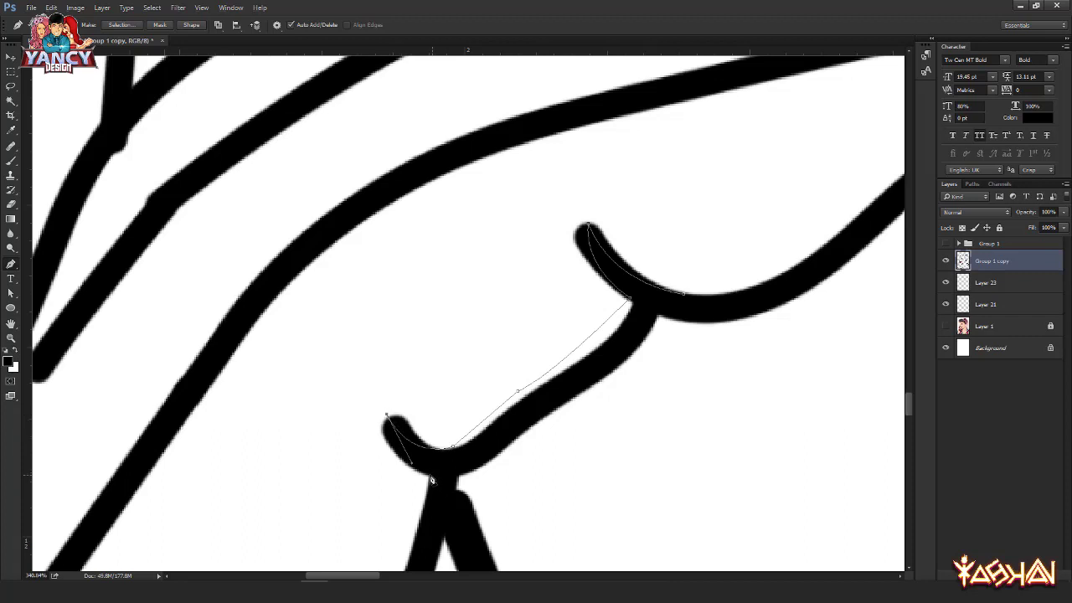
left_click_drag(430, 476, 490, 495)
left_click_drag(429, 476, 316, 501)
left_click_drag(356, 404, 411, 323)
left_click_drag(477, 247, 510, 223)
left_click_drag(592, 171, 598, 171)
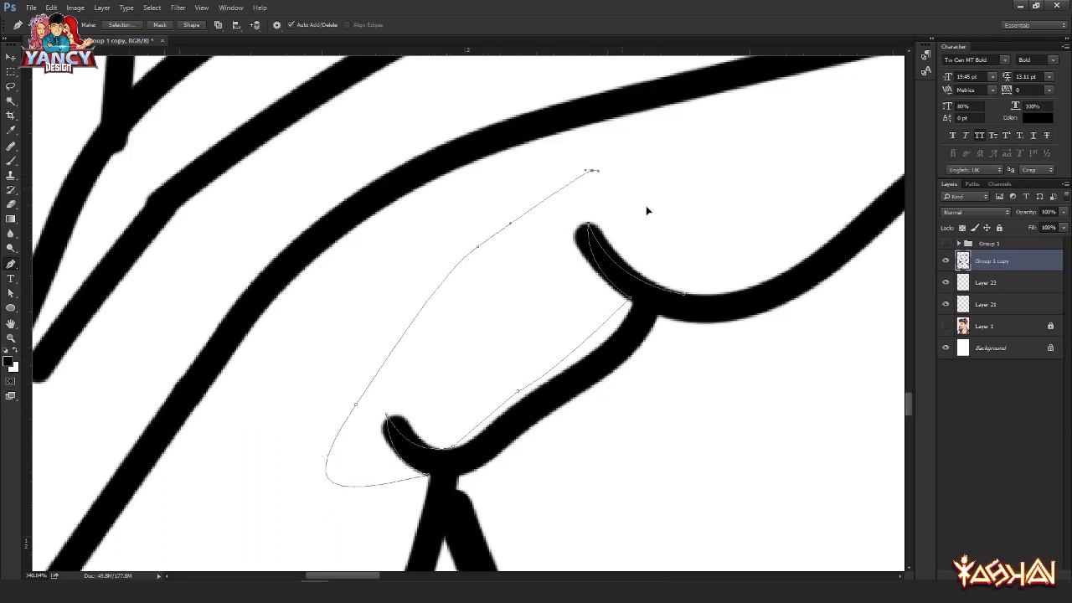
left_click(686, 293)
Step: Trace a closed Pen path around the rounded end of the thick cup outline beside the fingertip, shaping it into a sharp taper
left_click_drag(747, 302, 301, 433)
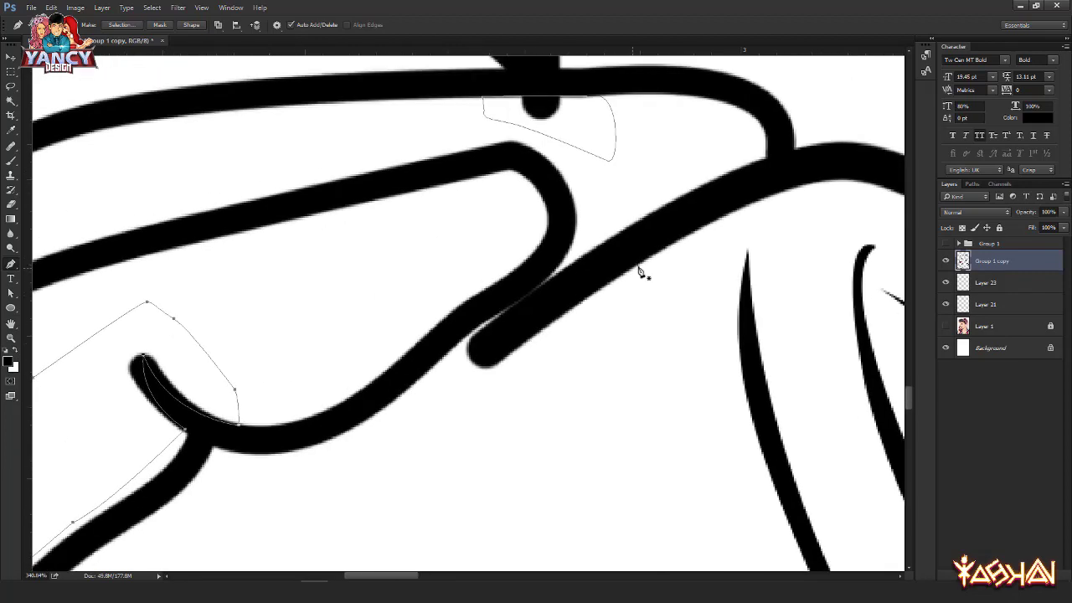
left_click(638, 265)
left_click_drag(475, 366, 436, 398)
left_click(480, 369, "alt")
left_click_drag(507, 316, 536, 293)
left_click_drag(458, 433, 524, 413)
left_click_drag(577, 355, 596, 327)
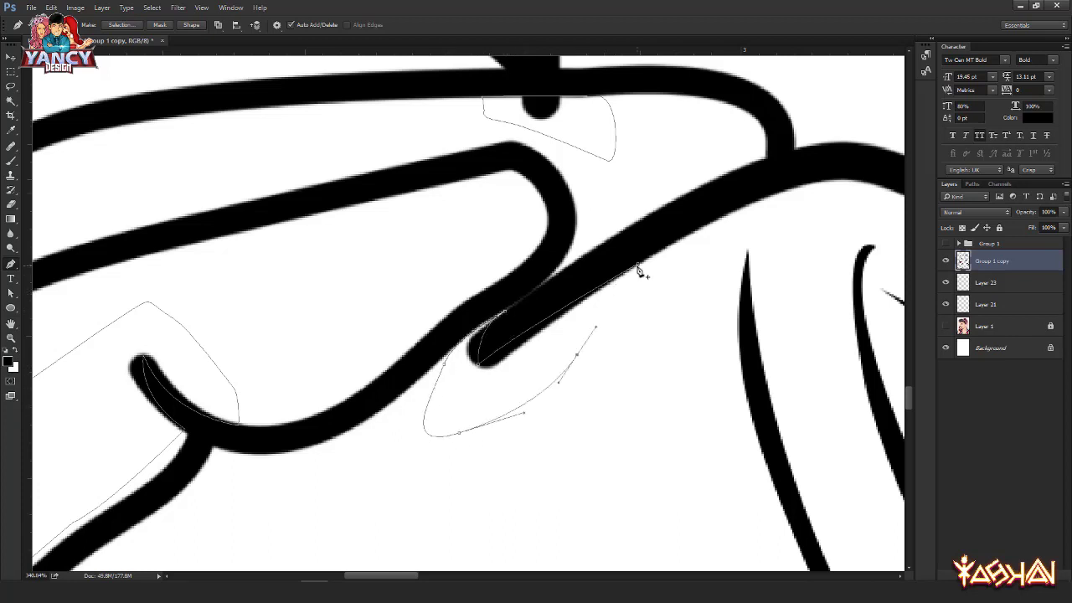
left_click(637, 265)
left_click_drag(366, 441, 597, 201)
scroll(596, 201, "down", 3)
left_click_drag(174, 474, 425, 342)
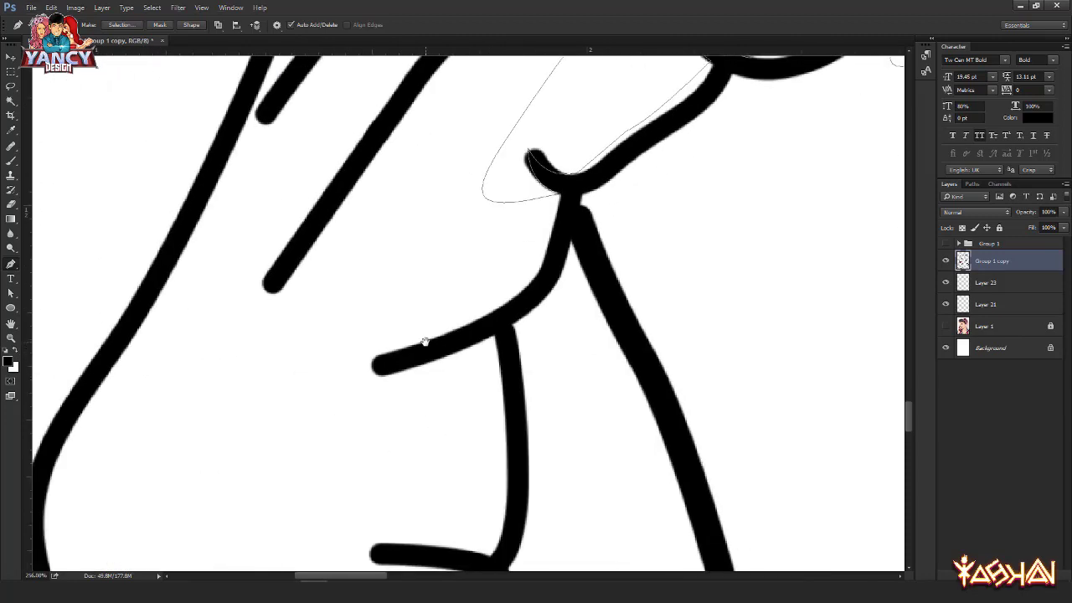
Step: Start a Pen path at the junction bump on the outer hand outline and follow the outline's inner edge down toward the wrist
left_click_drag(332, 192, 392, 418)
scroll(376, 213, "up", 3)
left_click_drag(418, 139, 426, 180)
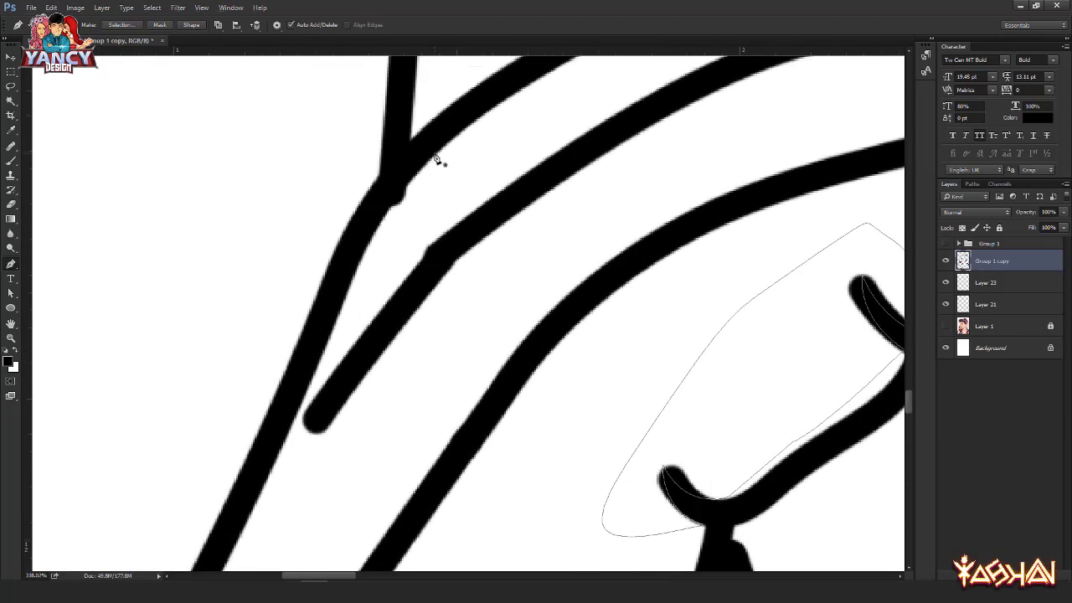
left_click(434, 156)
left_click_drag(358, 278, 437, 188)
left_click_drag(415, 227, 369, 350)
left_click_drag(329, 333, 376, 86)
left_click_drag(325, 363, 333, 407)
left_click_drag(356, 471, 316, 157)
left_click_drag(463, 545, 392, 231)
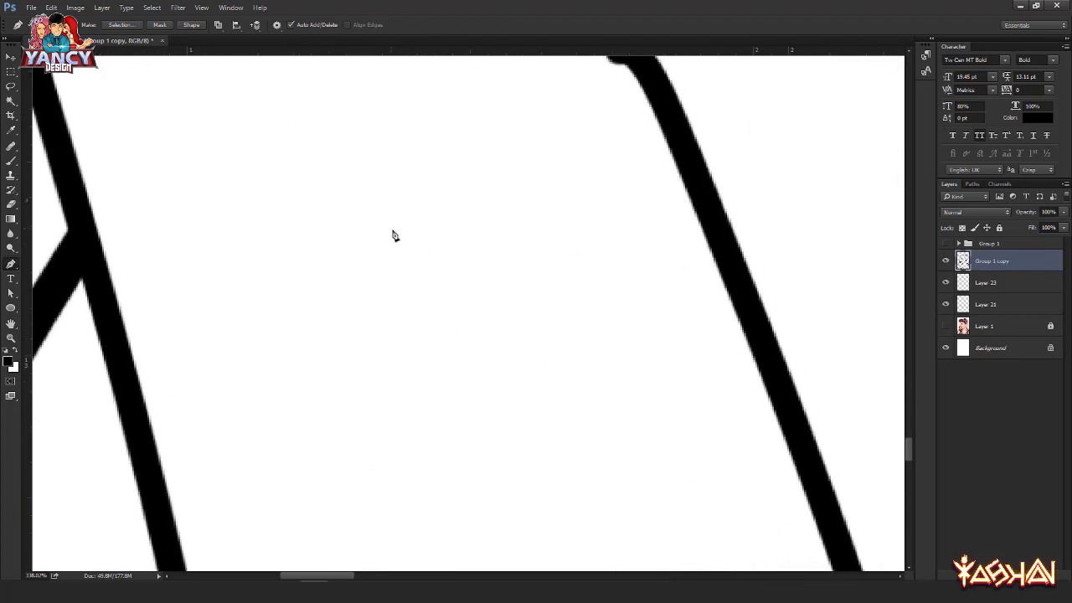
Step: Extend the path across the palm, around below the long palm line, and up between that line and the cup
scroll(394, 234, "down", 6)
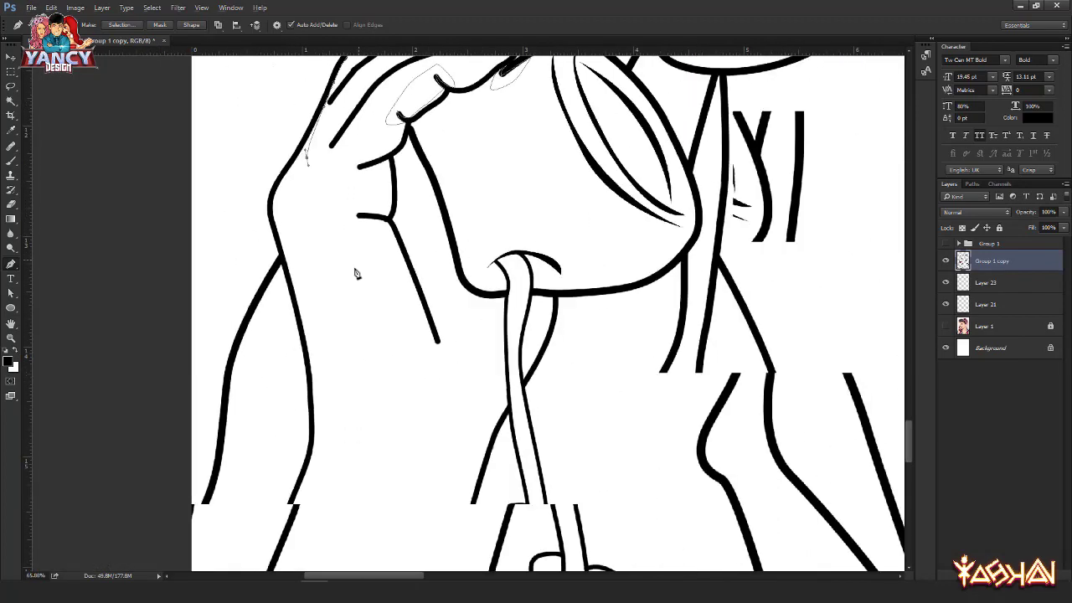
left_click(387, 409)
left_click(482, 391)
left_click(464, 311)
left_click(431, 209)
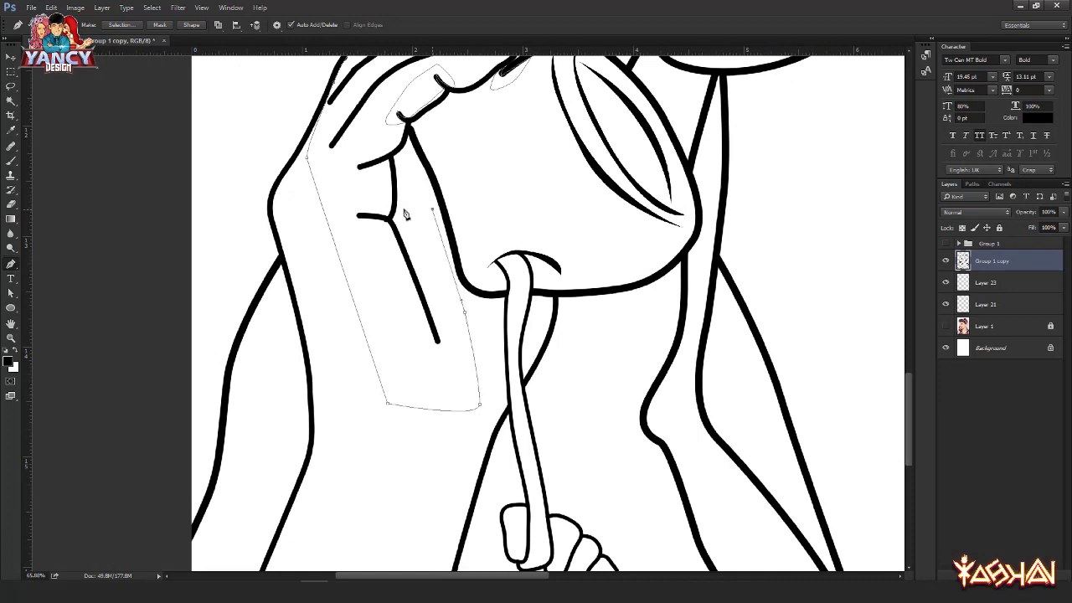
Step: Bring the path onto the long palm line and shape its rounded lower end into a narrow taper
scroll(393, 251, "up", 4)
left_click(495, 250)
left_click(442, 285)
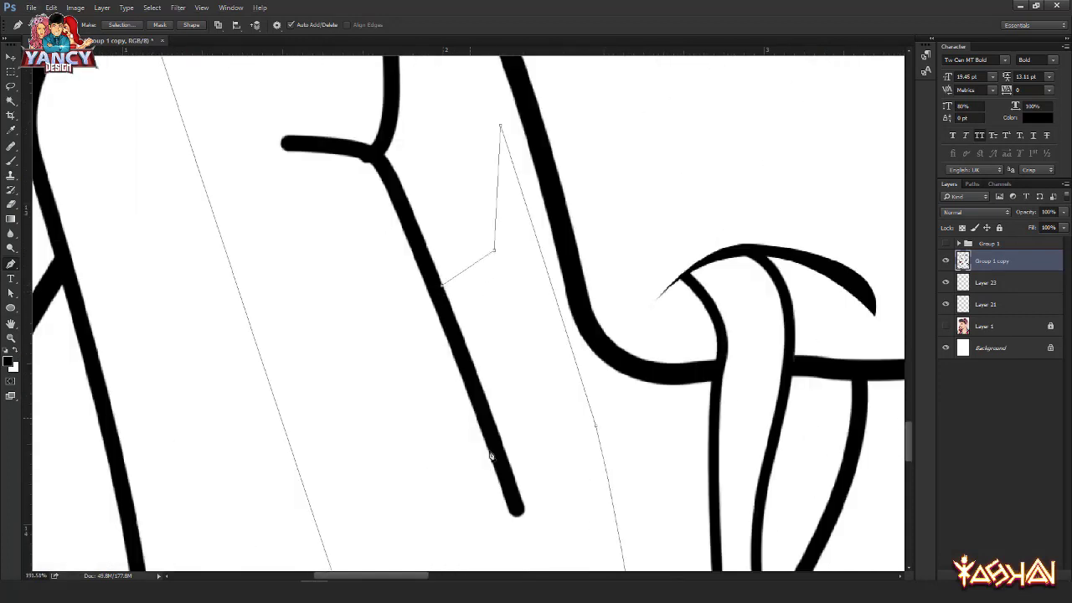
left_click(520, 514)
left_click(426, 286)
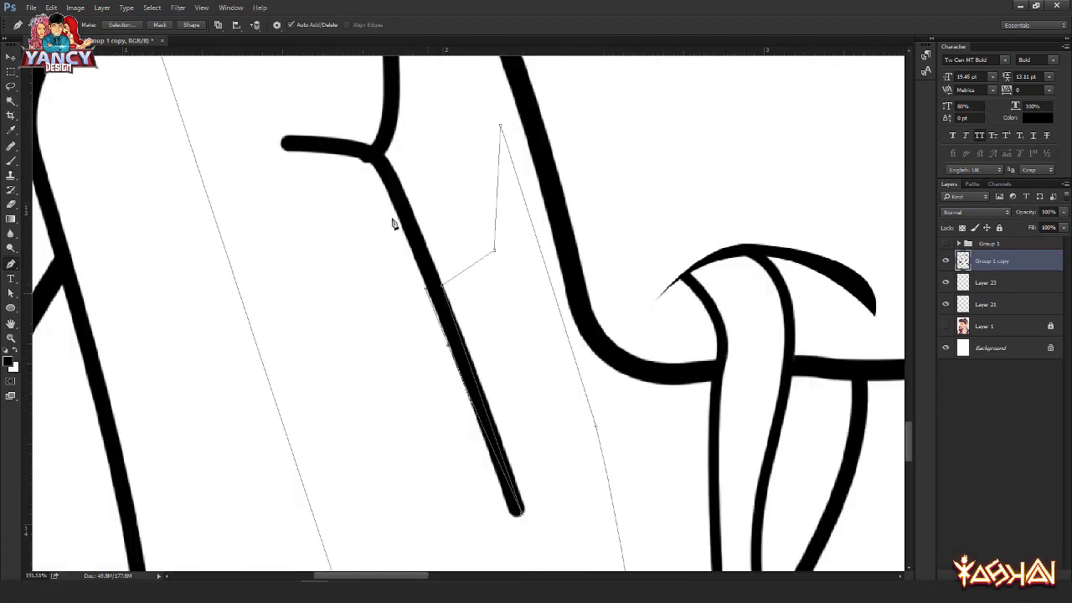
Step: Continue the path around the lower finger crease's rounded end, tapering it, and curve up beside the connecting line
mouse_move(350, 151)
left_mouse_down()
mouse_move(308, 142)
mouse_move(356, 141)
left_mouse_up()
left_click(280, 144)
left_click_drag(365, 159, 388, 361)
left_click_drag(391, 287, 391, 272)
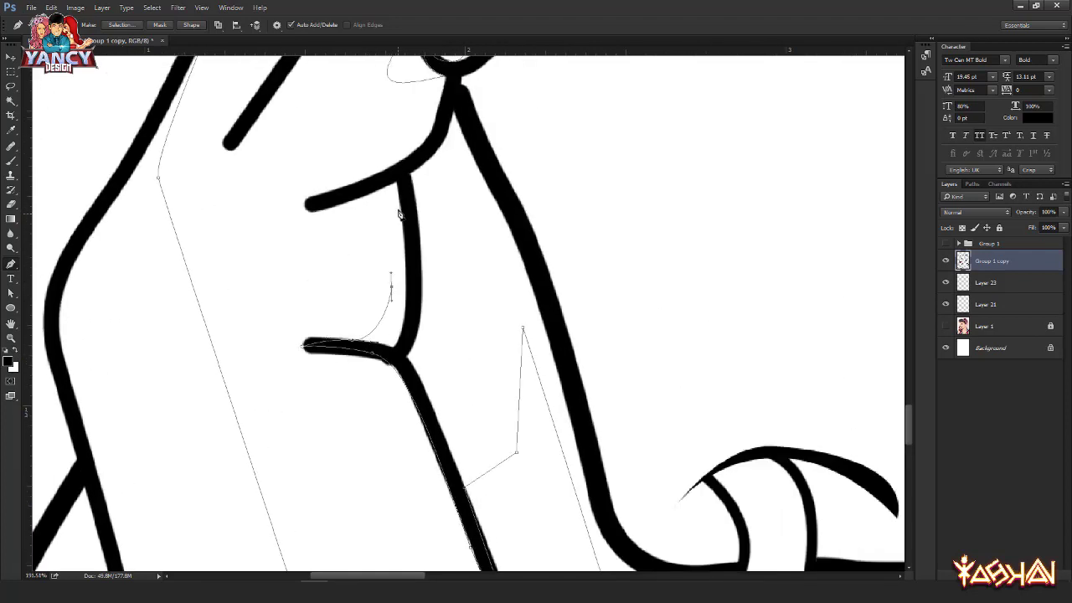
Step: Continue the path around the upper finger crease's rounded end, tapering it, and carry it toward the lower fingertip curl
left_click(396, 183)
left_click_drag(307, 206, 277, 202)
left_click(306, 207, "alt")
left_click_drag(424, 151, 444, 102)
key("ctrl+z")
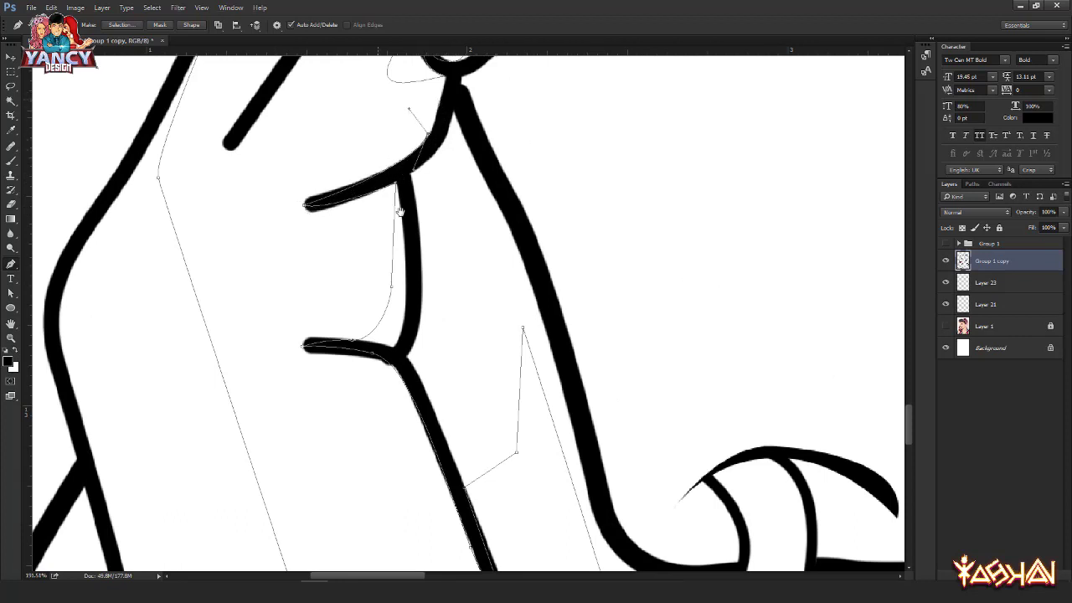
Step: Run the path to the long finger line above the creases and taper its rounded lower end to a point
scroll(399, 211, "up", 3)
left_click(382, 260)
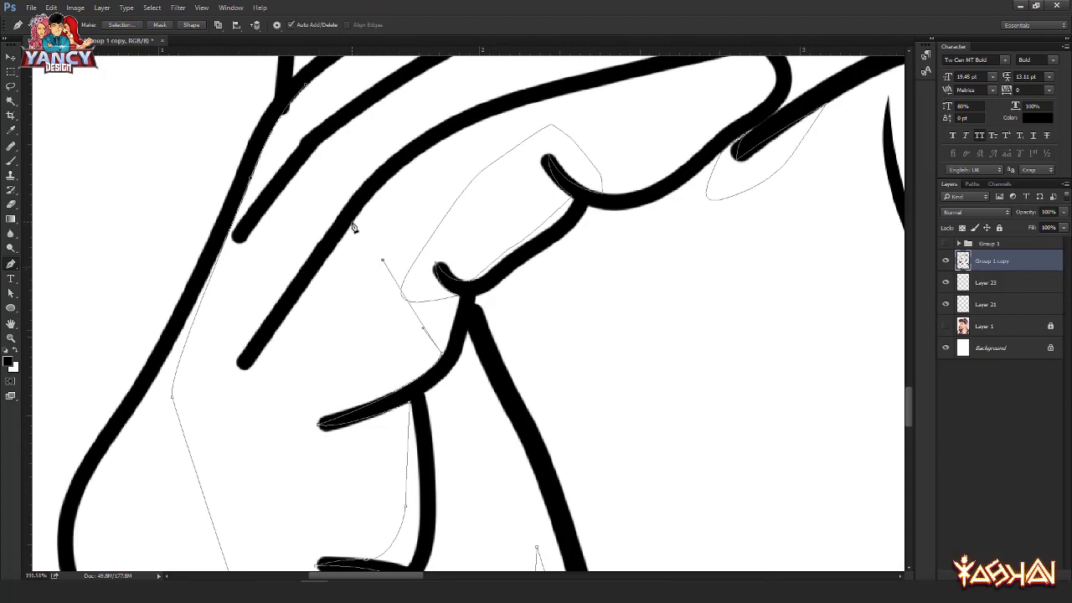
left_click(352, 222)
left_click(243, 370)
scroll(318, 285, "up", 2)
left_click(328, 303)
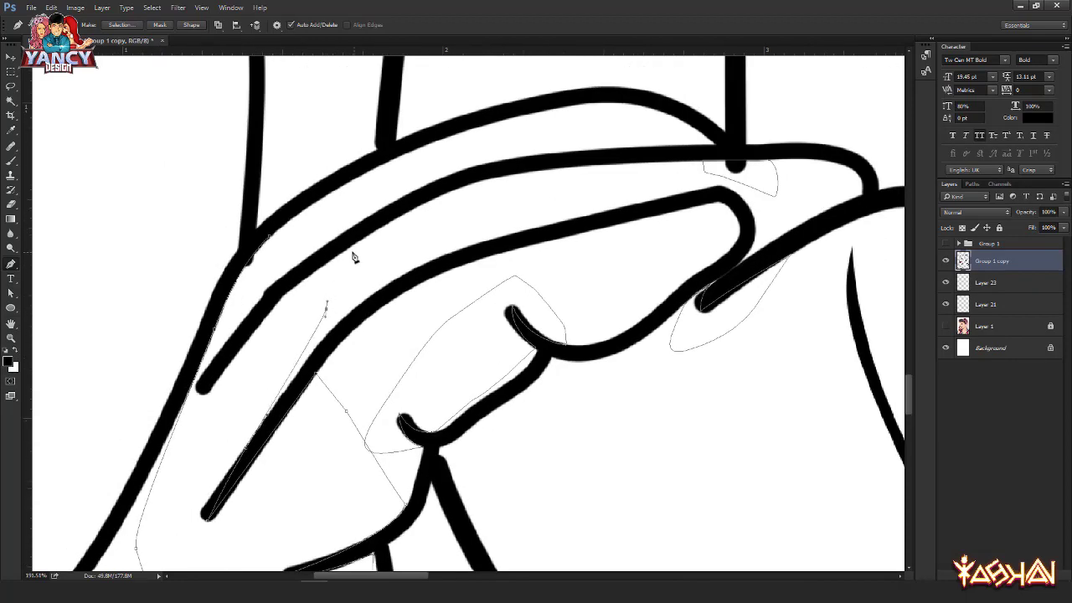
Step: Taper the rounded end of the finger line nearest the outer hand outline and bring the path back to its starting junction
left_click(351, 254)
left_click(286, 293)
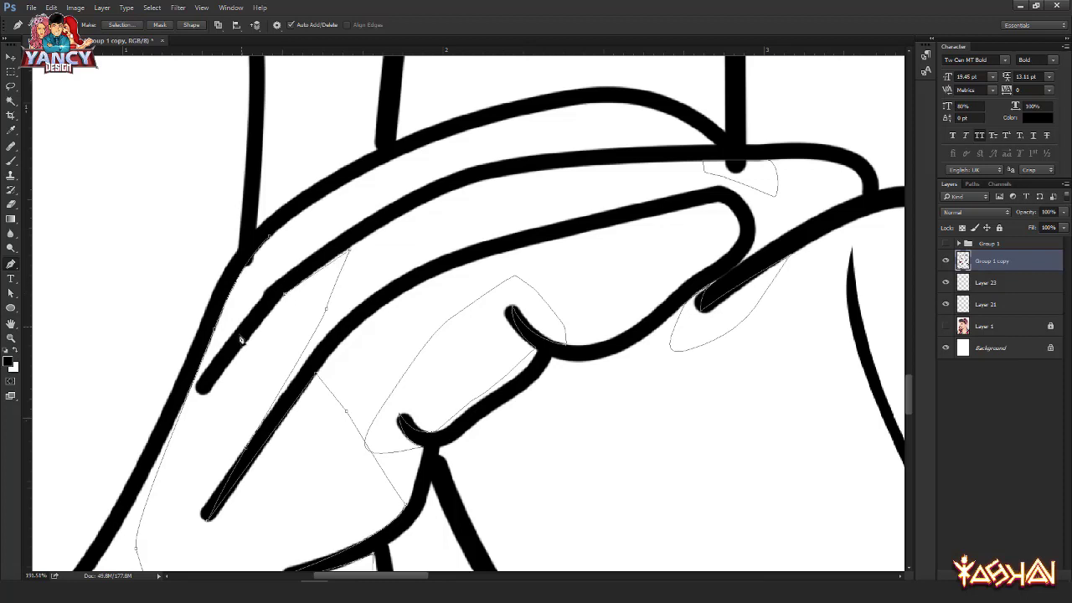
left_click(205, 392)
mouse_move(281, 281)
left_mouse_down()
mouse_move(318, 249)
mouse_move(258, 249)
mouse_move(248, 265)
left_mouse_up()
left_click(319, 220)
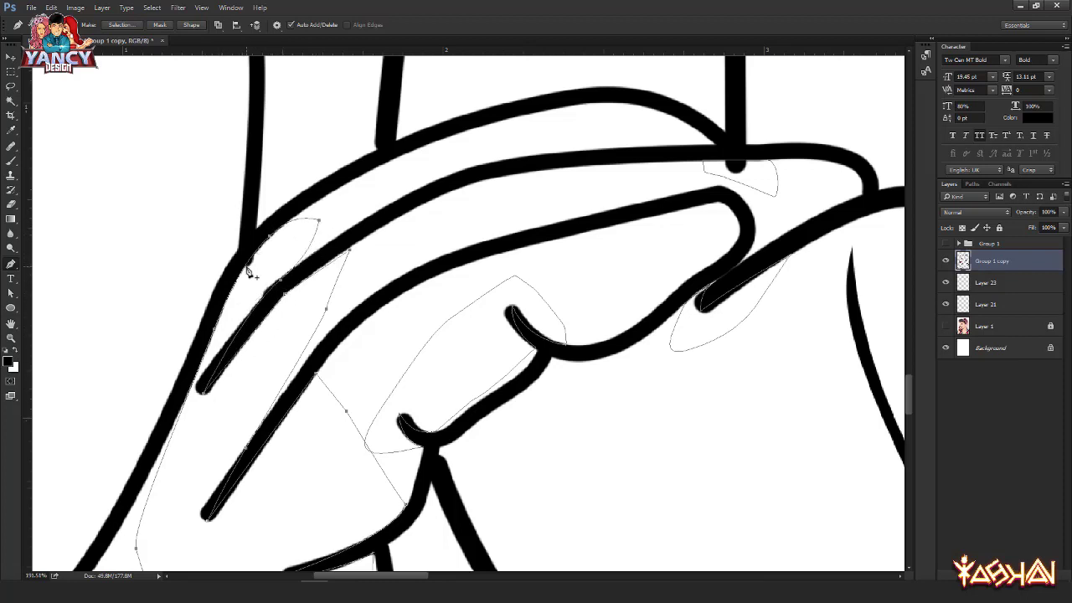
Step: Trace a Pen path along the inner edge of the raised little finger's outline to trim where it meets the neighbouring finger
scroll(248, 272, "down", 6)
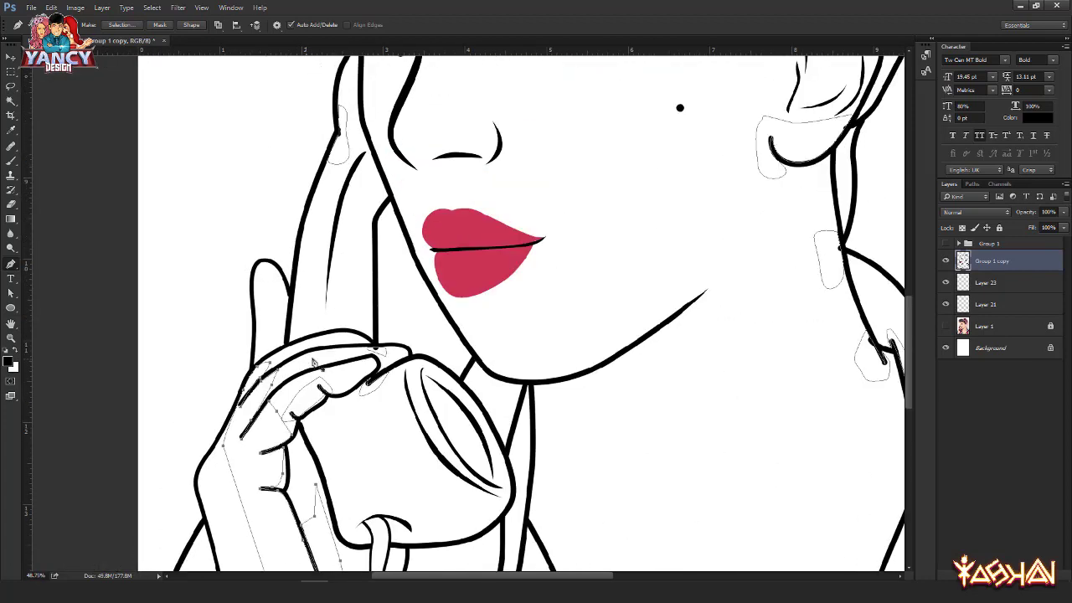
scroll(312, 362, "up", 6)
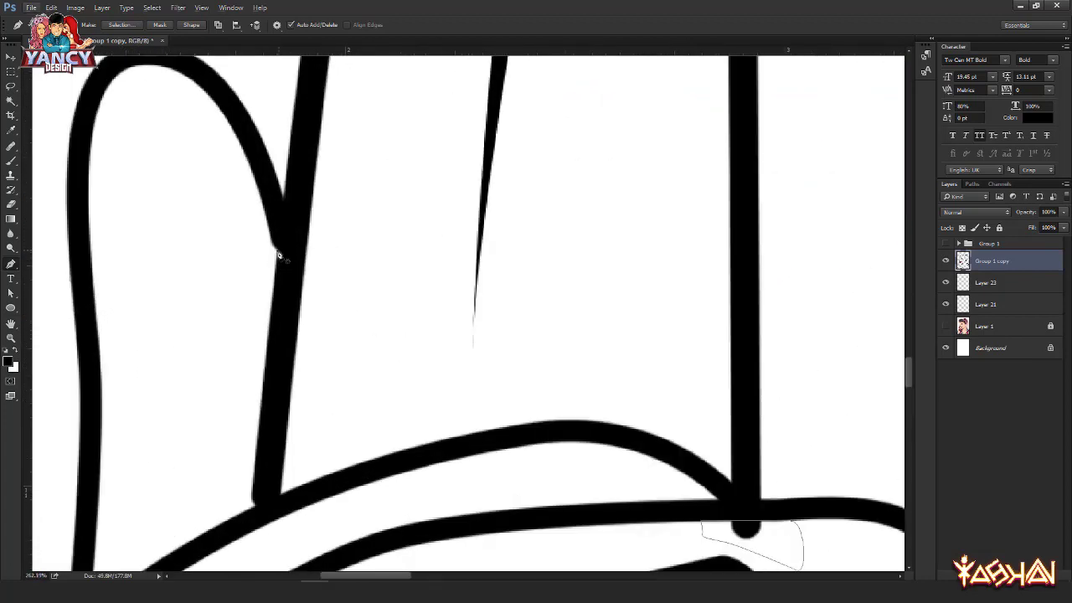
left_click(277, 249)
mouse_move(244, 171)
left_mouse_down()
mouse_move(262, 295)
mouse_move(231, 222)
left_mouse_up()
left_click_drag(202, 265, 202, 282)
left_click_drag(219, 346, 243, 379)
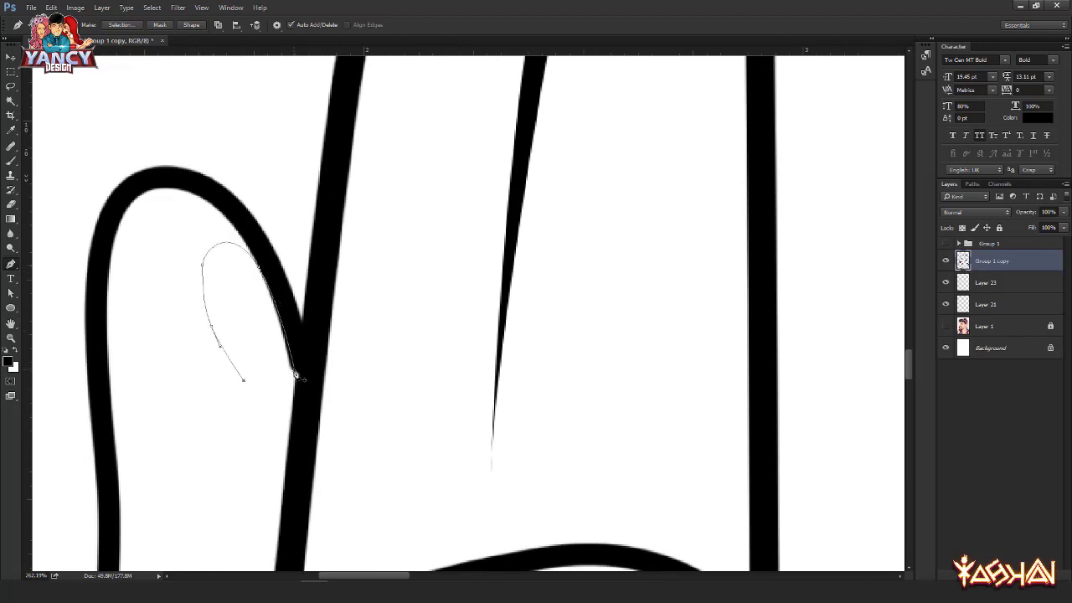
Step: Convert the Pen paths to a selection, delete the enclosed line parts on the merged outline layer, and deselect
scroll(295, 374, "down", 6)
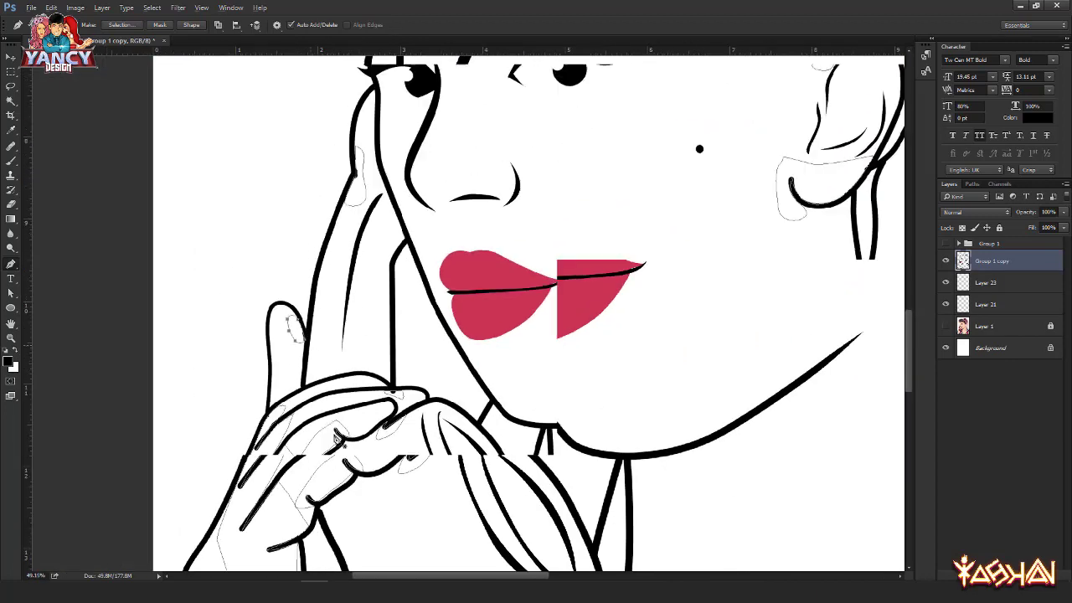
left_click_drag(337, 438, 349, 143)
left_click_drag(320, 472, 327, 384)
left_click_drag(341, 279, 309, 491)
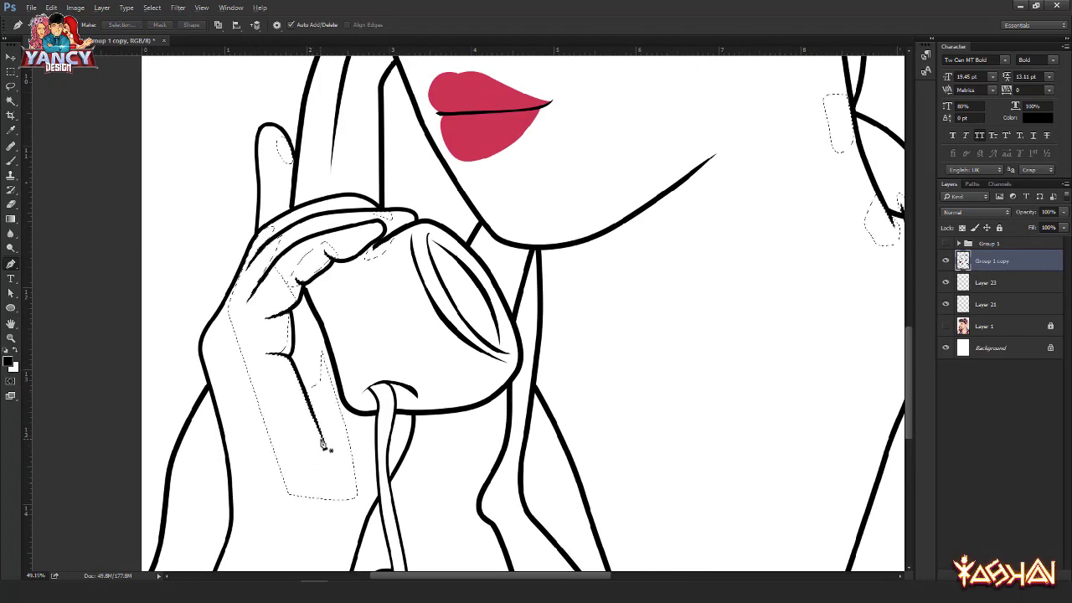
scroll(321, 440, "down", 2)
left_click_drag(463, 316, 456, 414)
key("v")
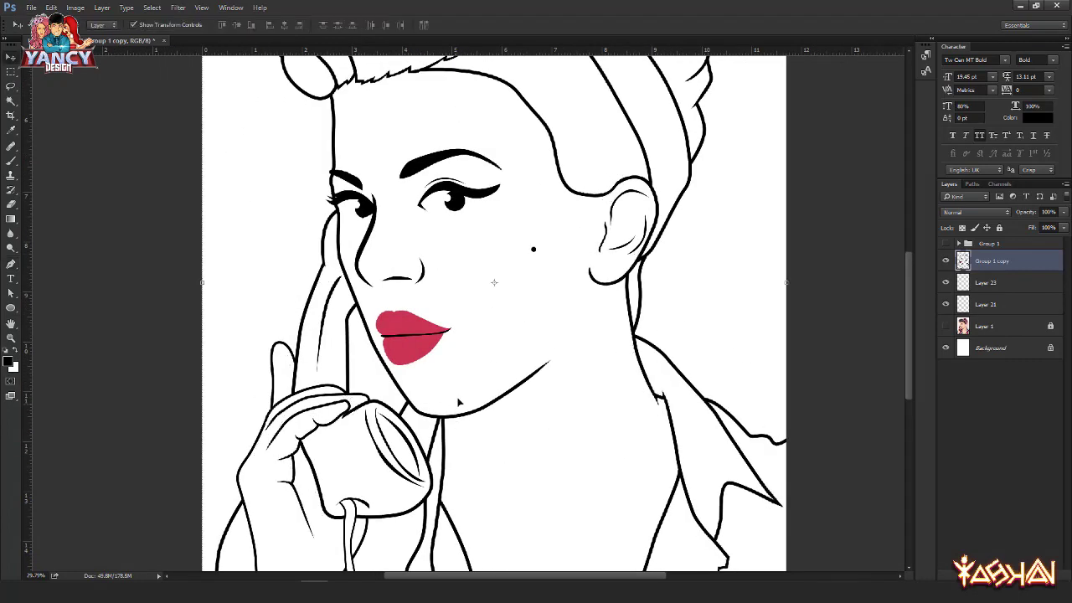
Step: Fit the whole portrait in view, deselect the layer, and examine the refined line art
key("ctrl+0")
left_click(247, 314)
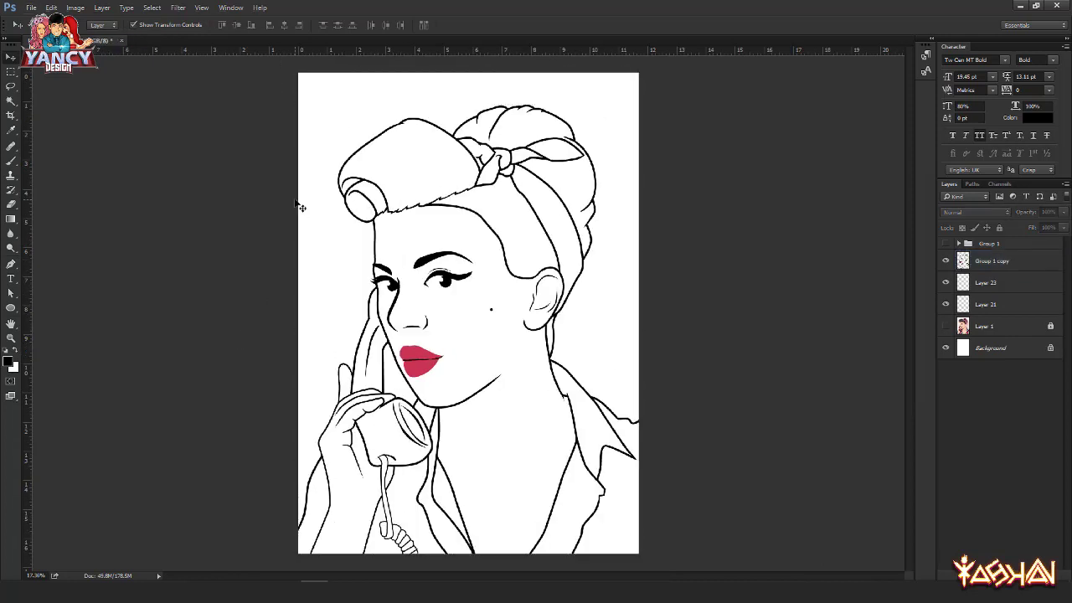
left_click_drag(294, 85, 705, 578)
left_click(754, 331)
mouse_move(293, 194)
left_mouse_down()
mouse_move(680, 505)
mouse_move(738, 393)
left_mouse_up()
left_click(739, 392)
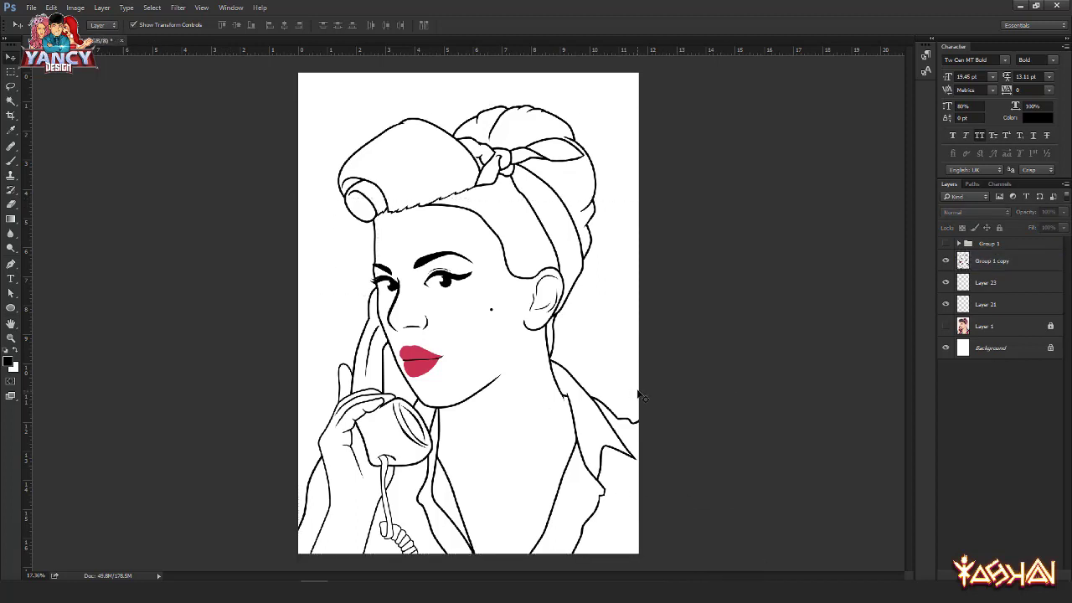